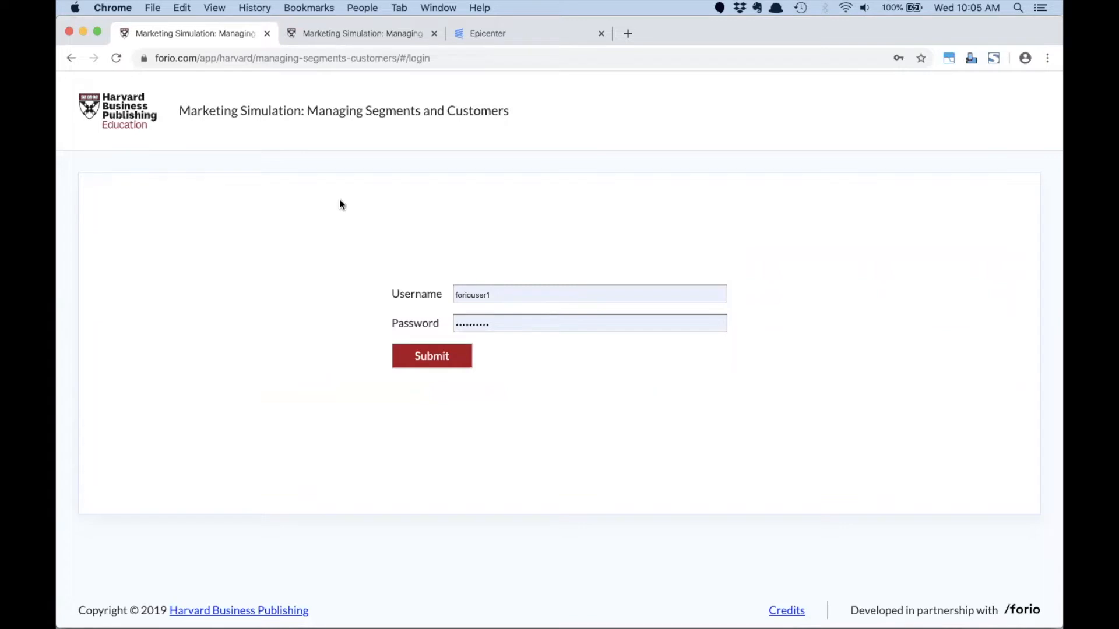
# - Sign in with the prefilled credentials and read the Prepare briefing through to the facilitator's note
pyautogui.click(427, 357)
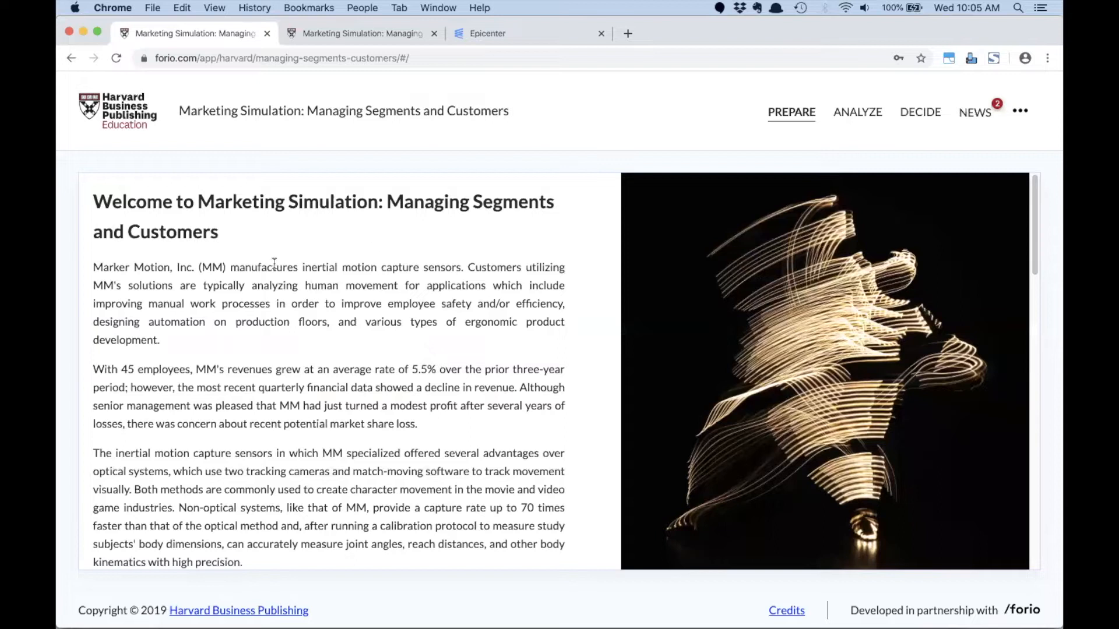
pyautogui.scroll(-2, 274, 264)
pyautogui.scroll(1, 274, 263)
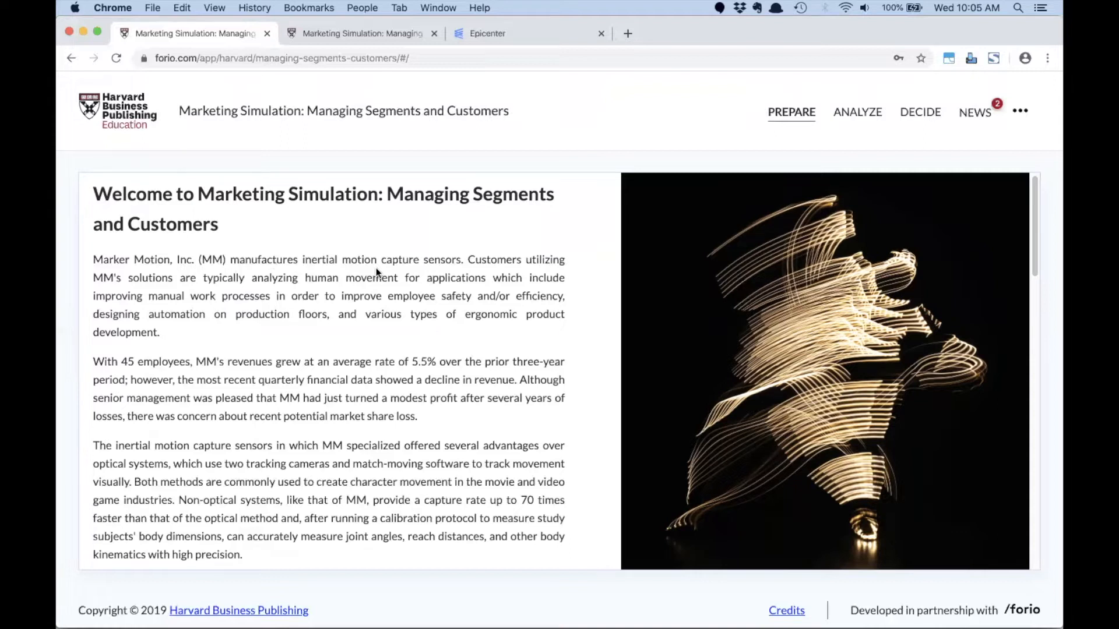
pyautogui.scroll(-3, 376, 272)
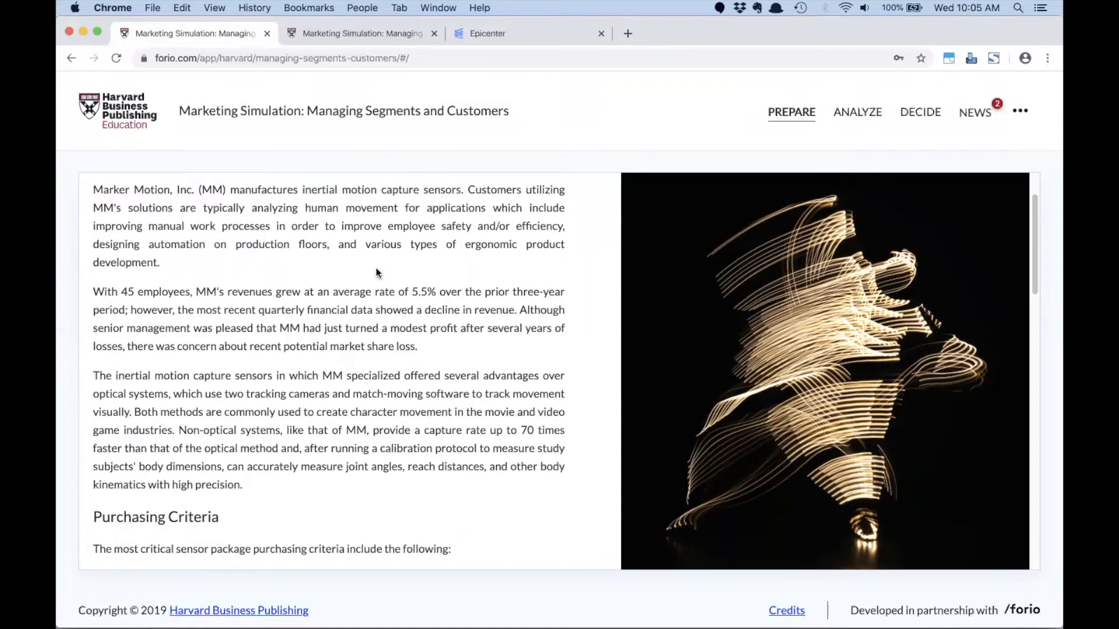
pyautogui.scroll(-1, 325, 284)
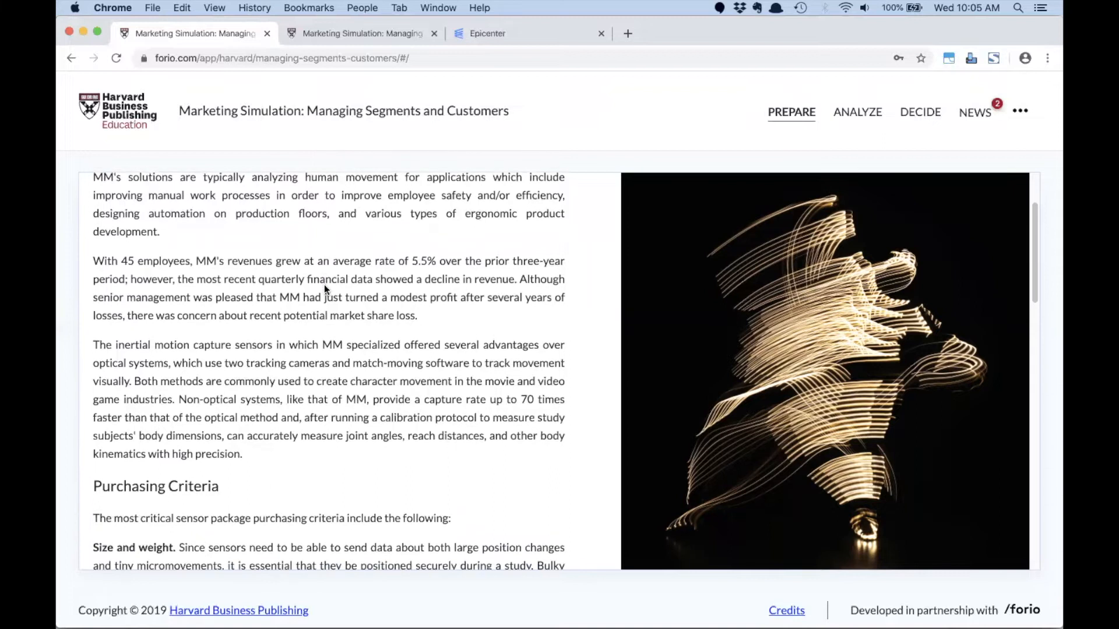
pyautogui.scroll(-4, 325, 285)
pyautogui.scroll(-12, 324, 284)
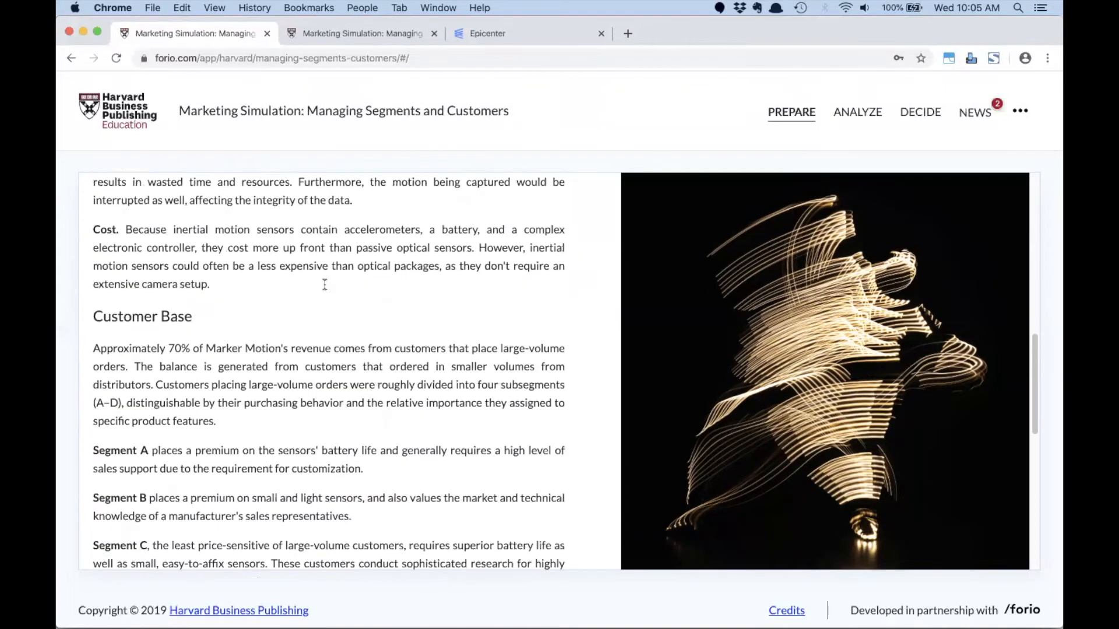
pyautogui.scroll(-5, 324, 285)
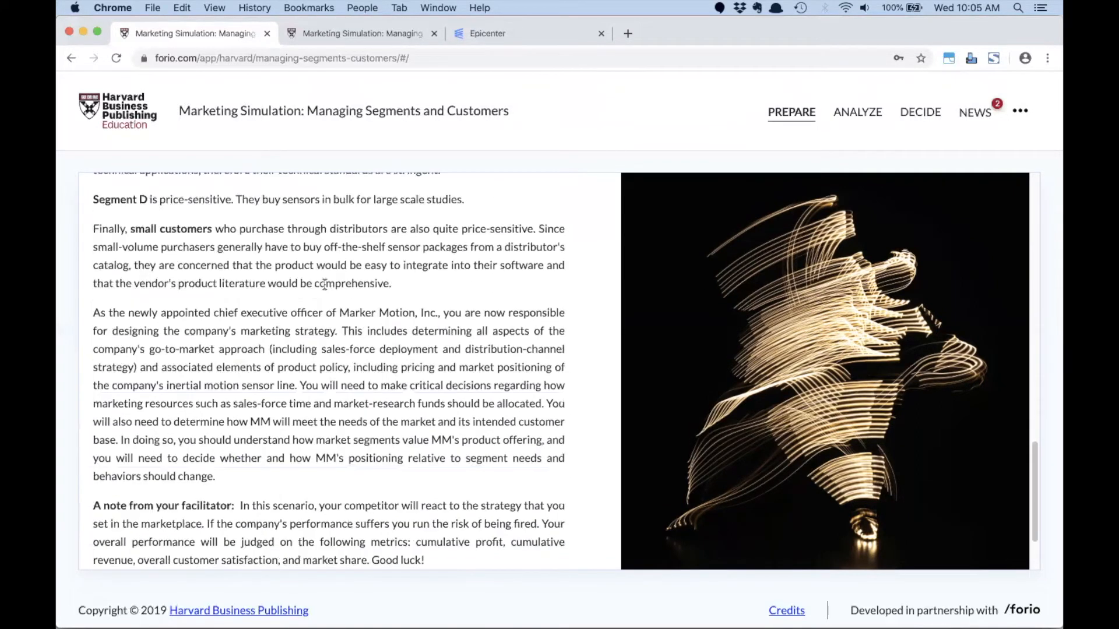
# - Examine the Analyze dashboard's market share, segment share, quarterly revenue, unit sales and profit margin for Y1, Q3
pyautogui.click(526, 535)
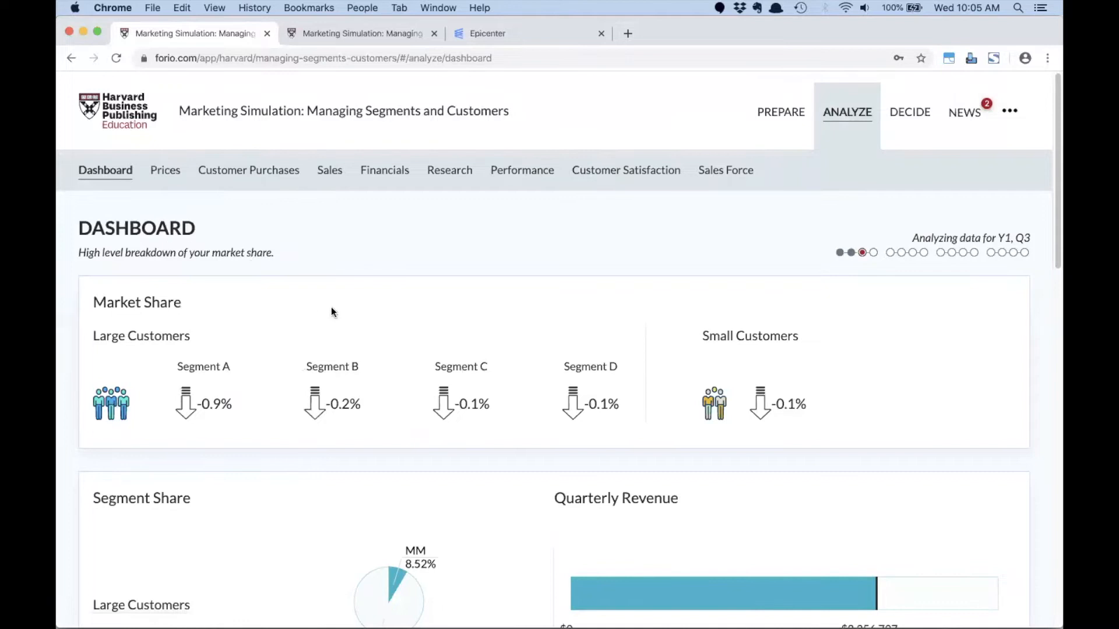
pyautogui.scroll(-5, 331, 309)
pyautogui.scroll(-8, 331, 309)
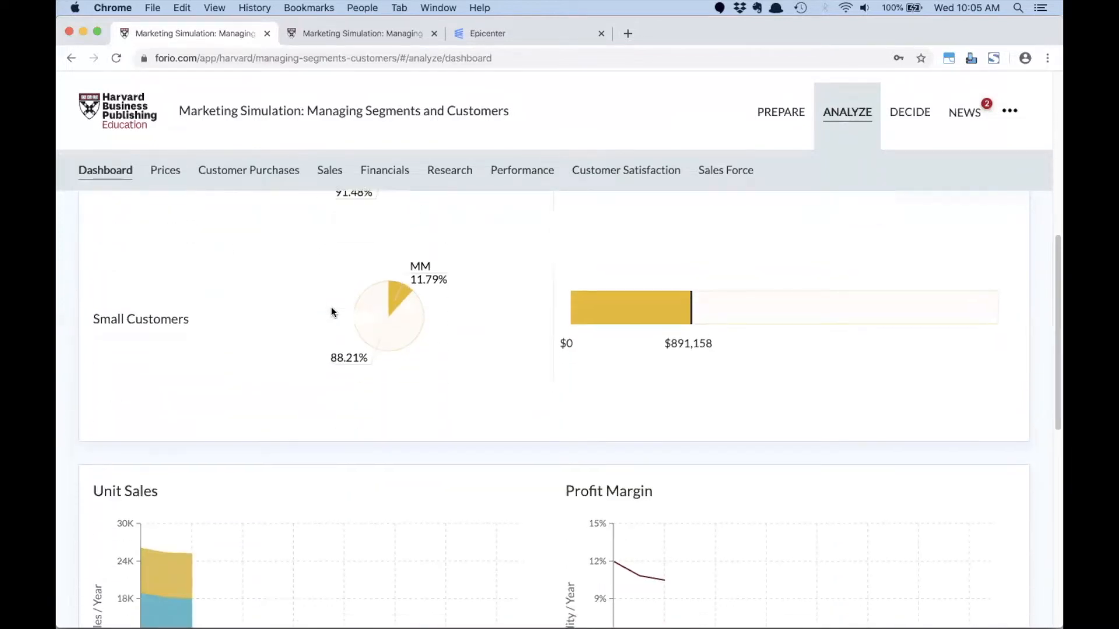
pyautogui.scroll(-1, 332, 312)
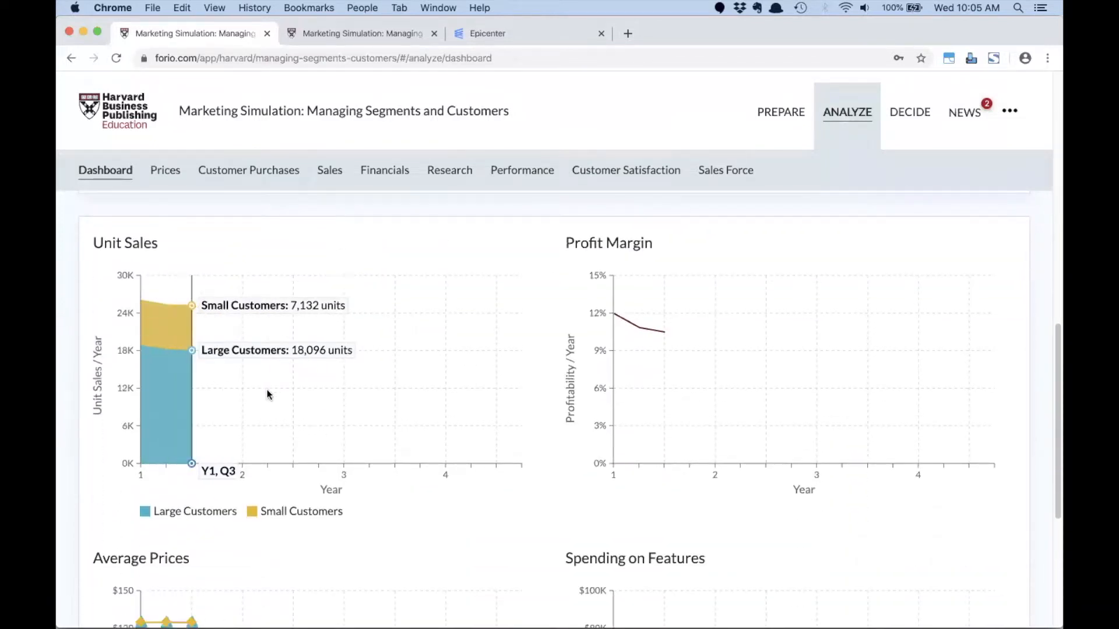
pyautogui.moveTo(665, 332)
pyautogui.scroll(7, 482, 335)
# - Look through the Prices, Customer Purchases, Sales and Financials reports in the analysis section
pyautogui.click(165, 171)
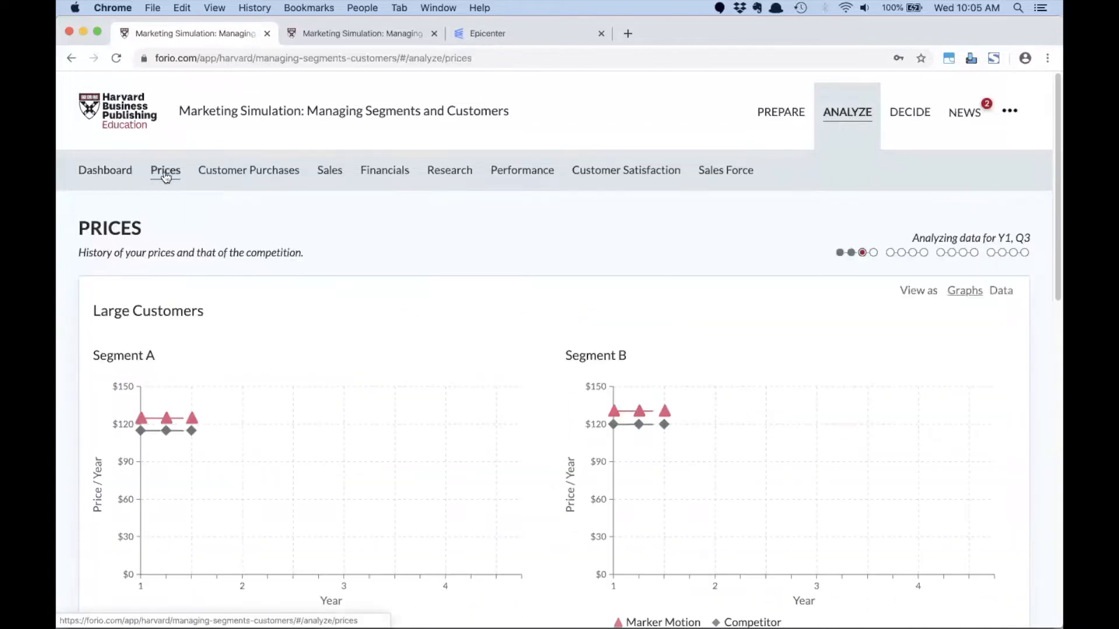
pyautogui.click(239, 174)
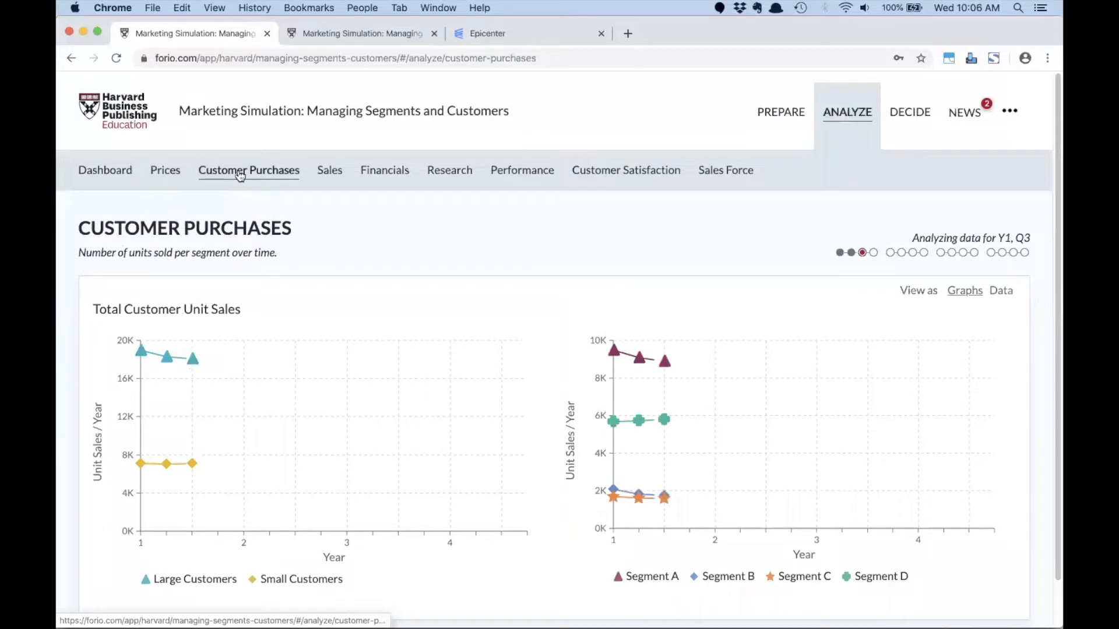
pyautogui.click(329, 174)
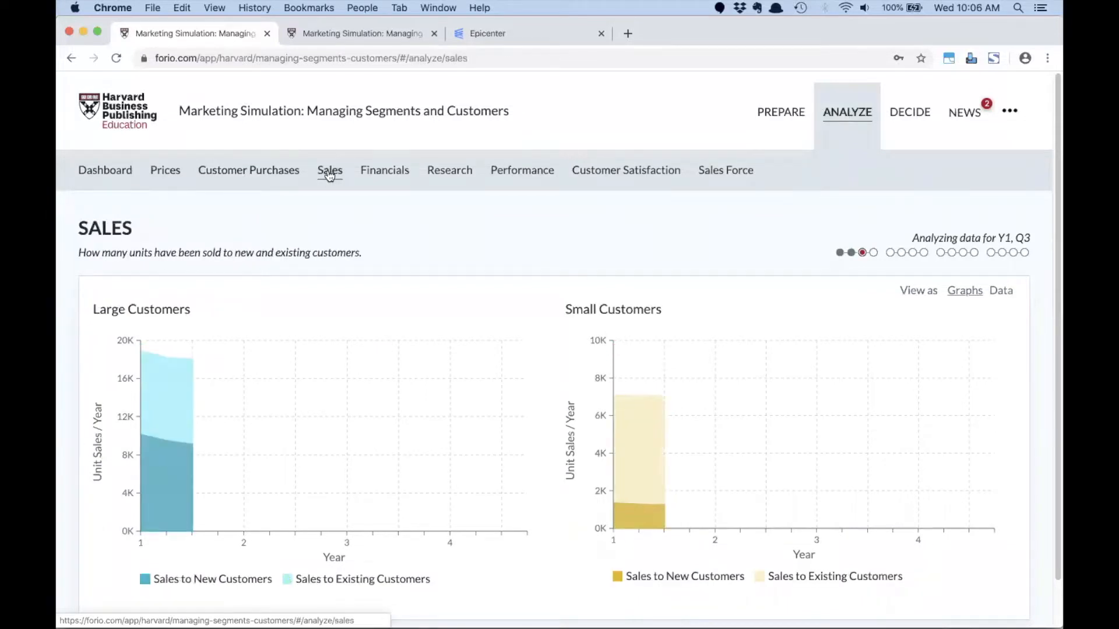
pyautogui.click(385, 171)
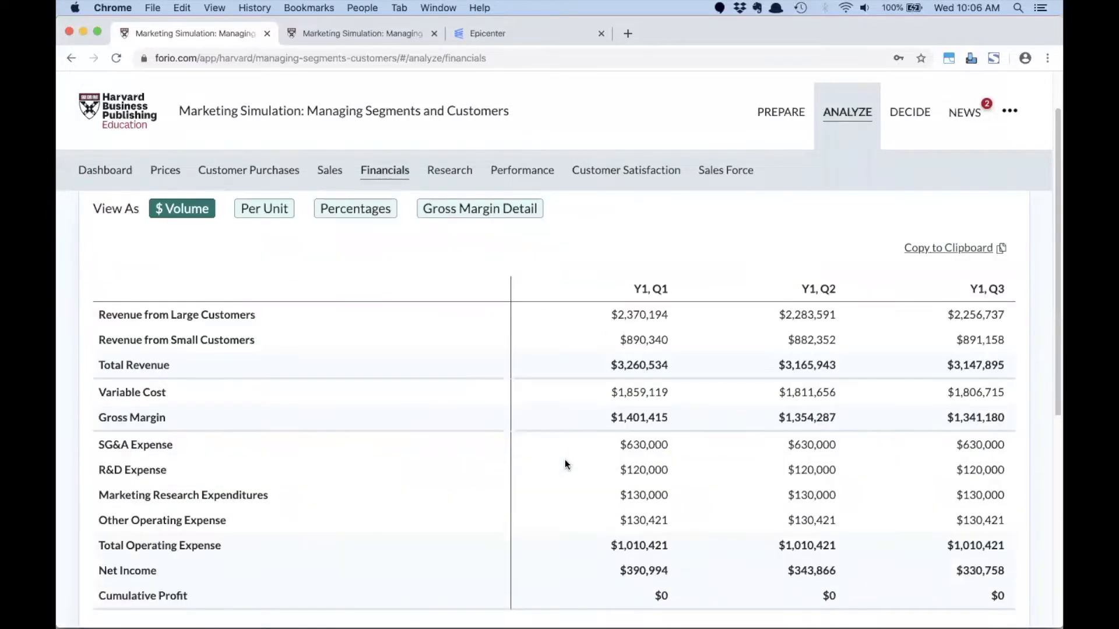
# - Look through the Research, Performance, Customer Satisfaction and Sales Force reports in the analysis section
pyautogui.click(452, 179)
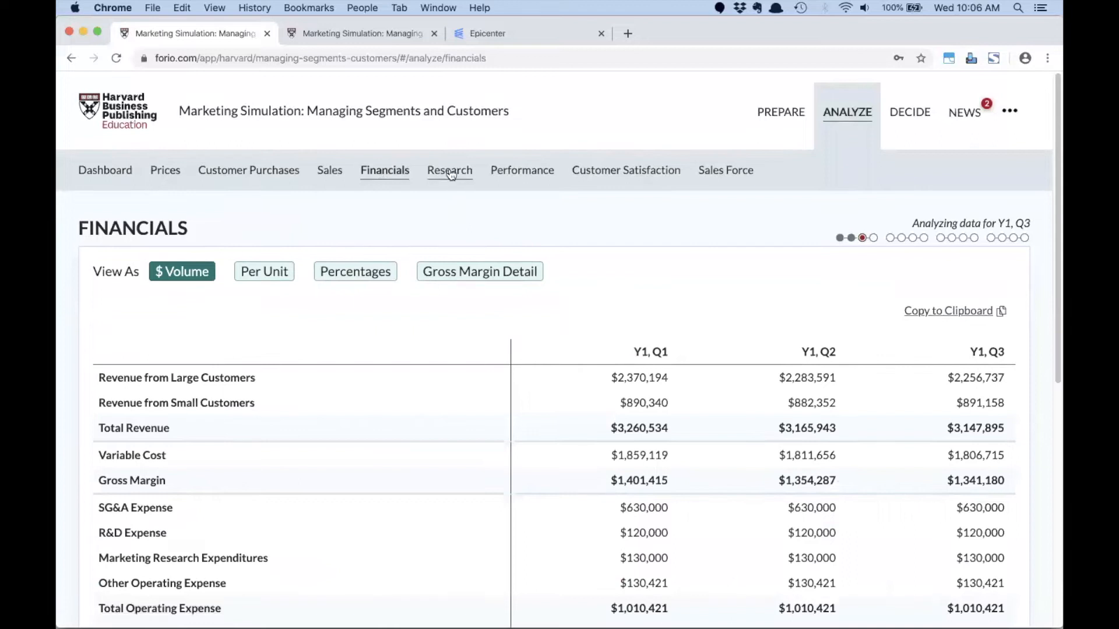
pyautogui.click(514, 174)
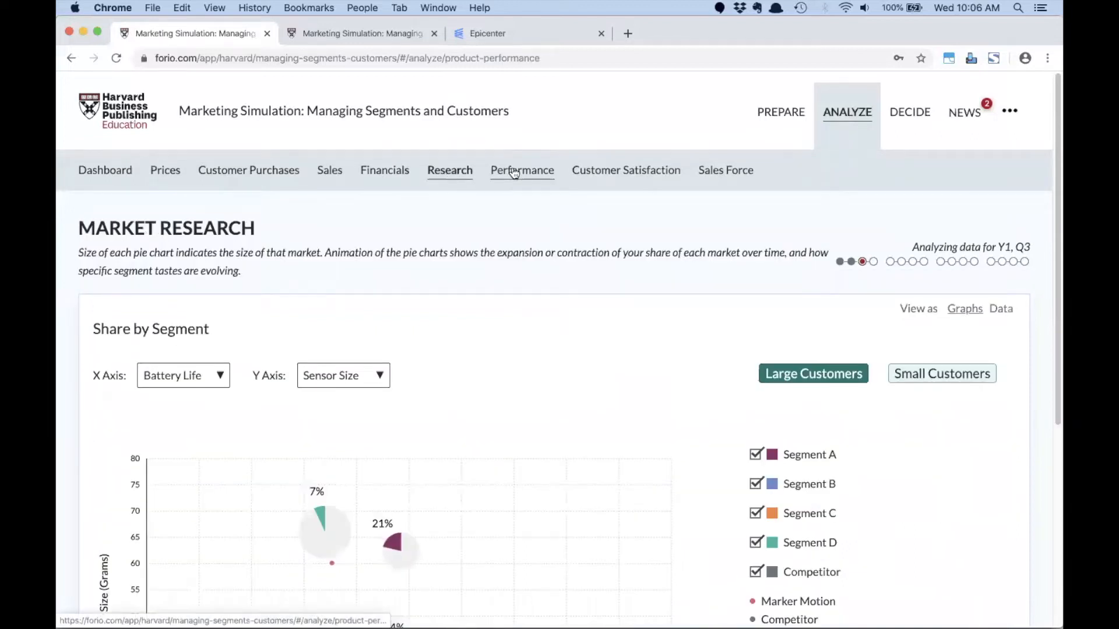
pyautogui.click(631, 178)
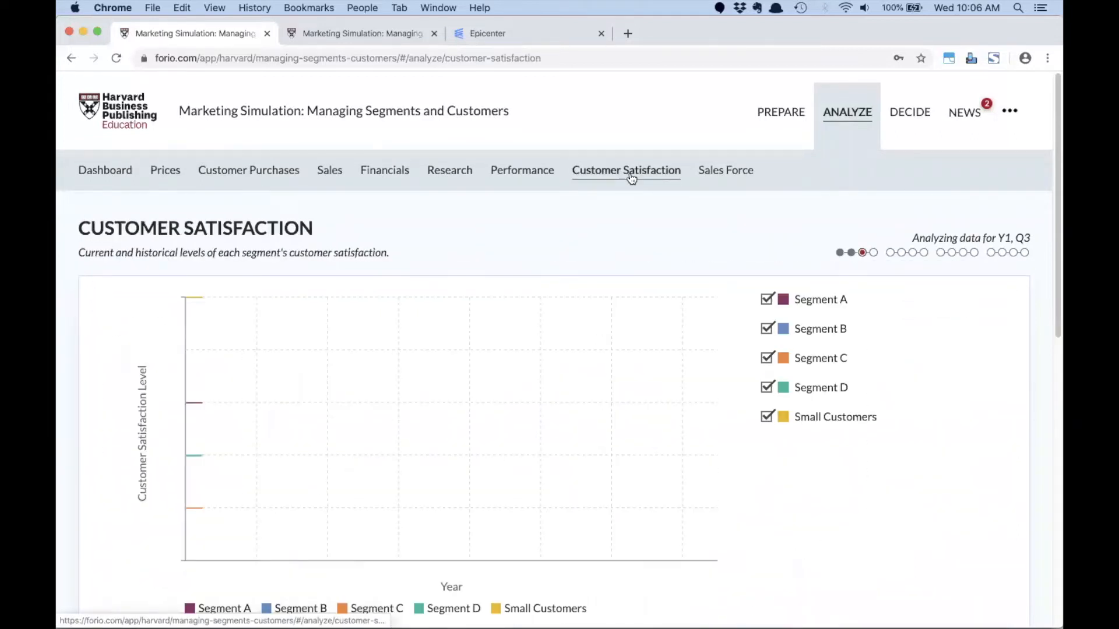
pyautogui.click(727, 173)
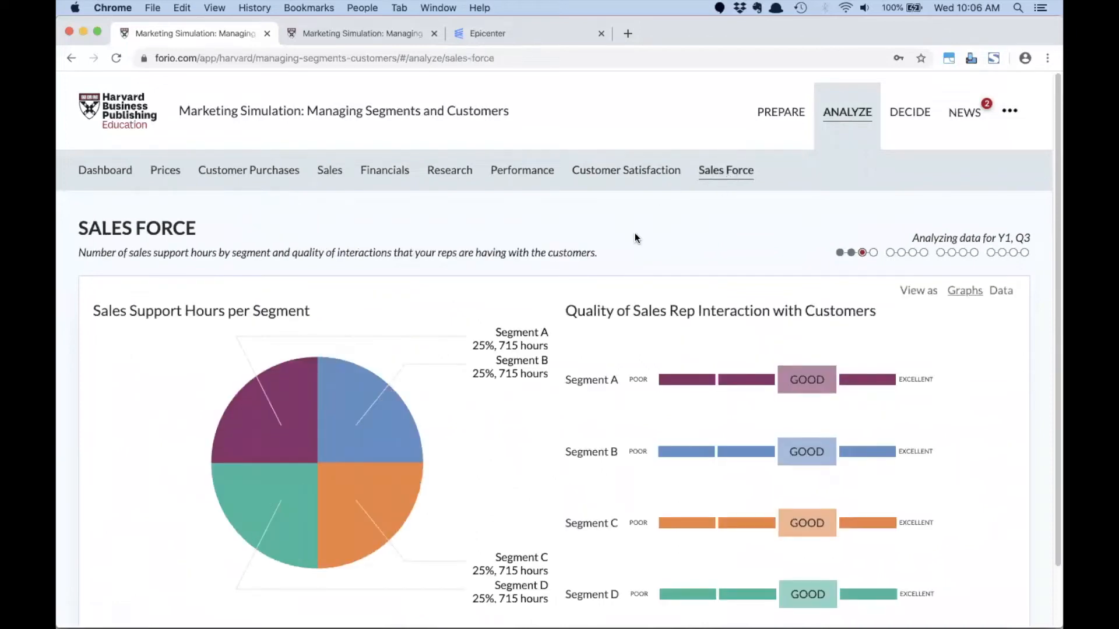
pyautogui.scroll(-2, 437, 224)
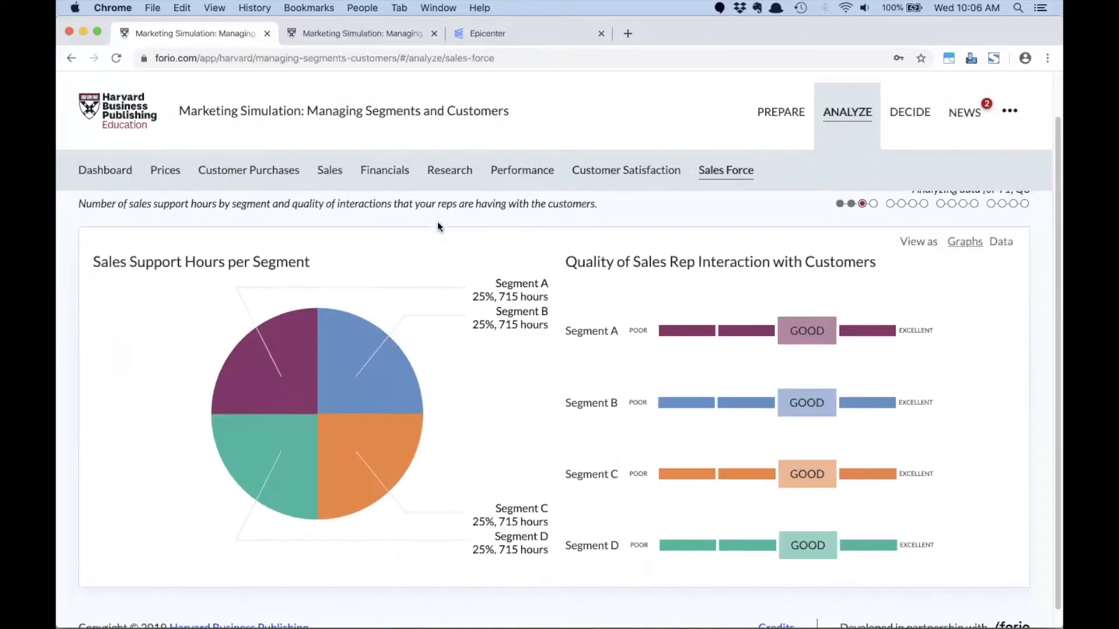
pyautogui.scroll(2, 437, 224)
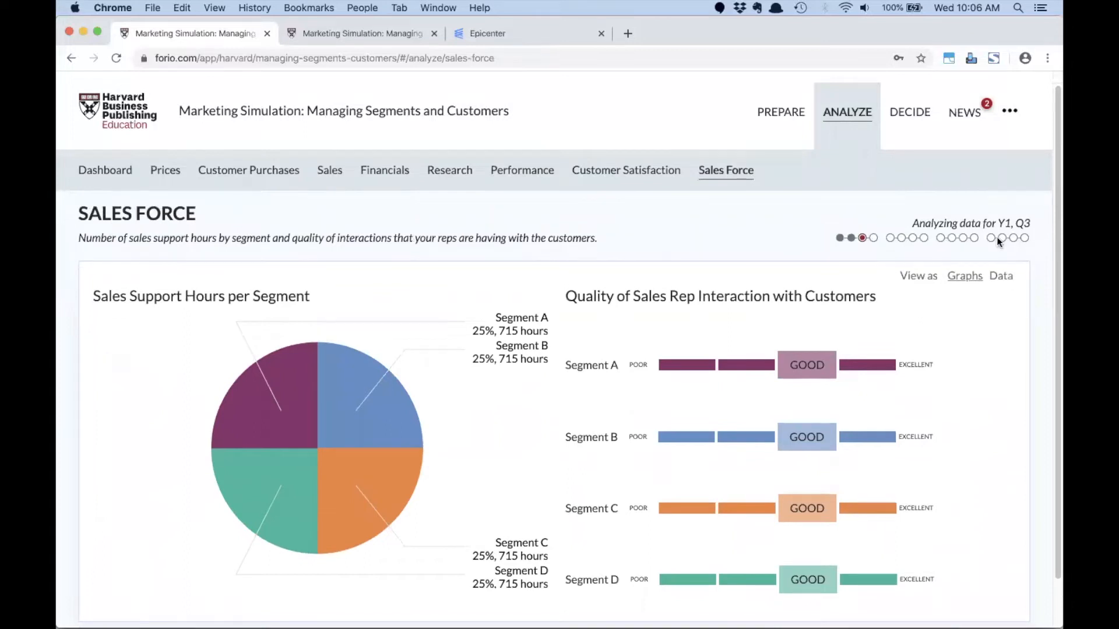
# - In the quarterly decisions, allocate sales force emphasis as 50% to Segment A, 10% to Segment B and 15% to Segment C, keeping Segment D at 25%
pyautogui.click(909, 116)
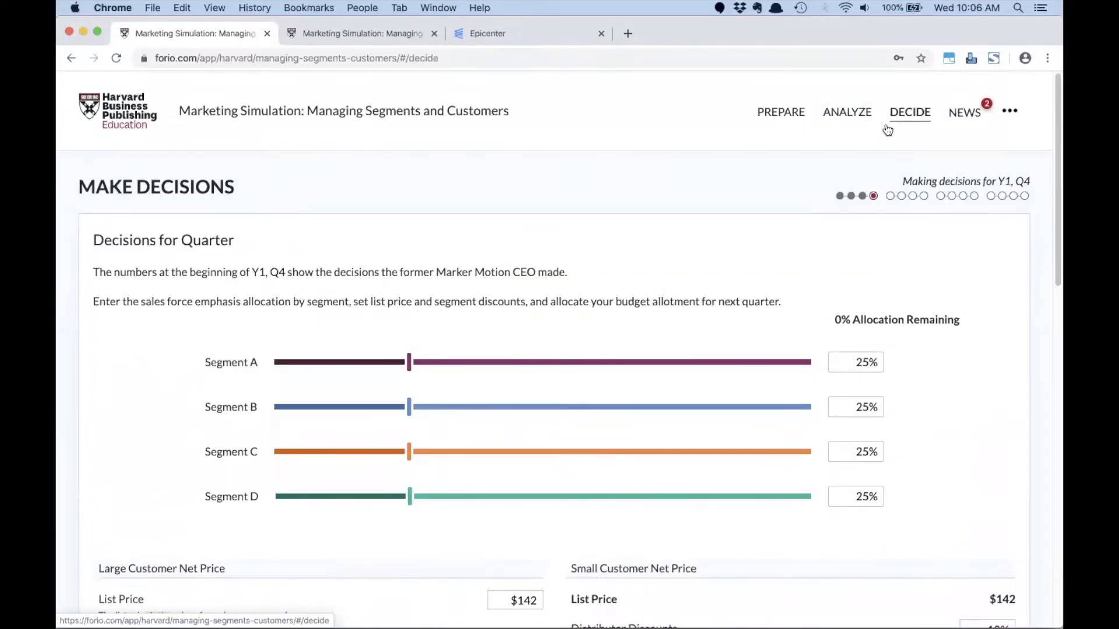
pyautogui.scroll(-2, 586, 204)
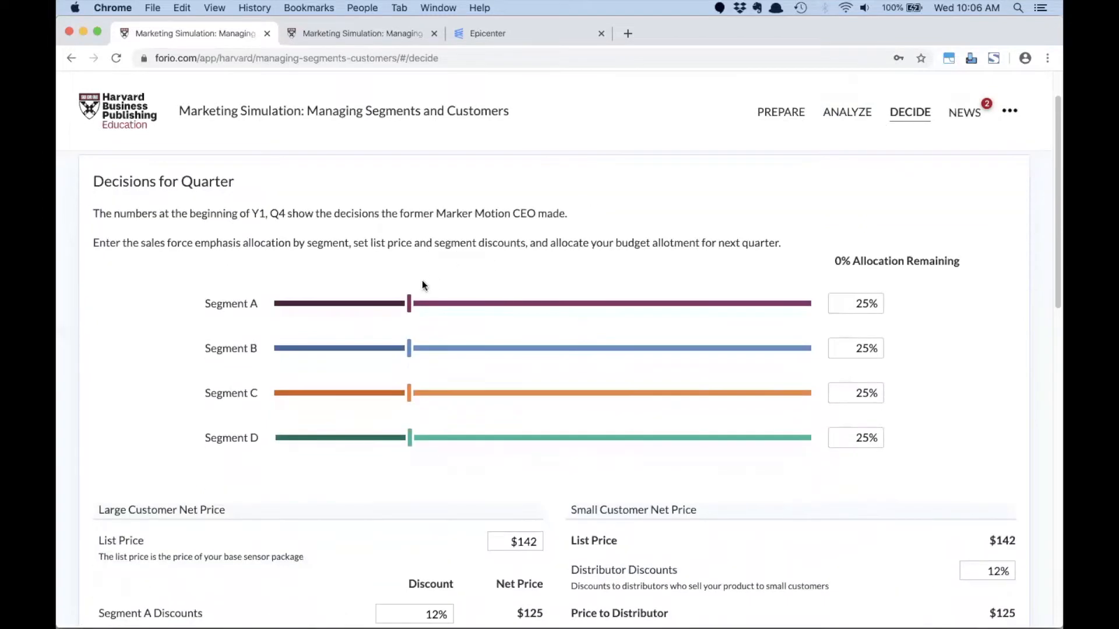
pyautogui.moveTo(411, 308); pyautogui.dragTo(543, 315)
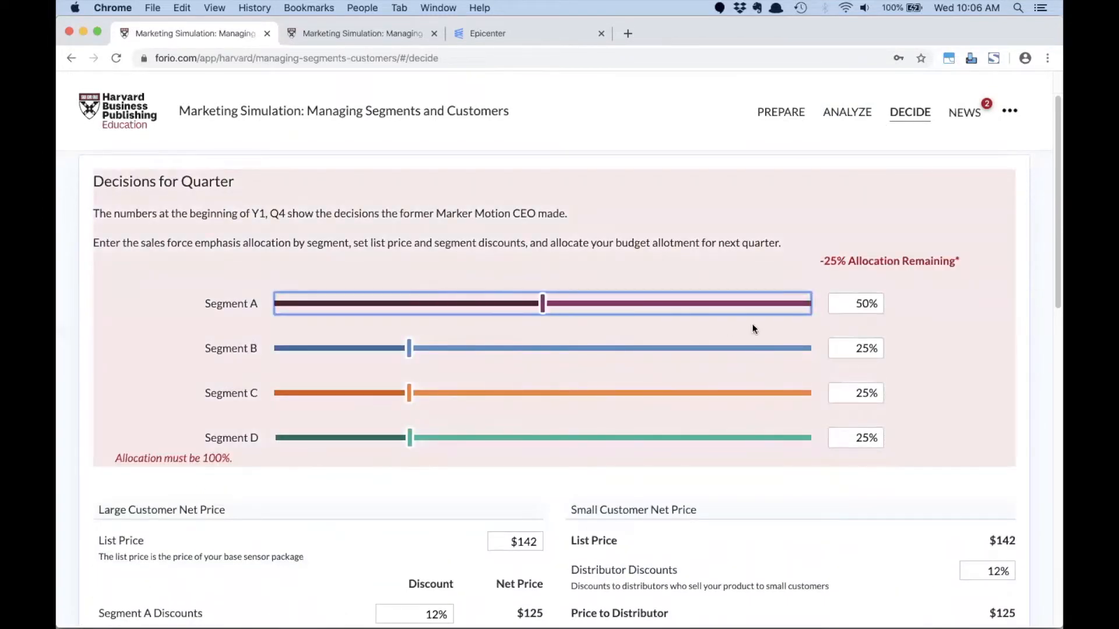
pyautogui.click(840, 348)
pyautogui.write('10')
pyautogui.press('Tab')
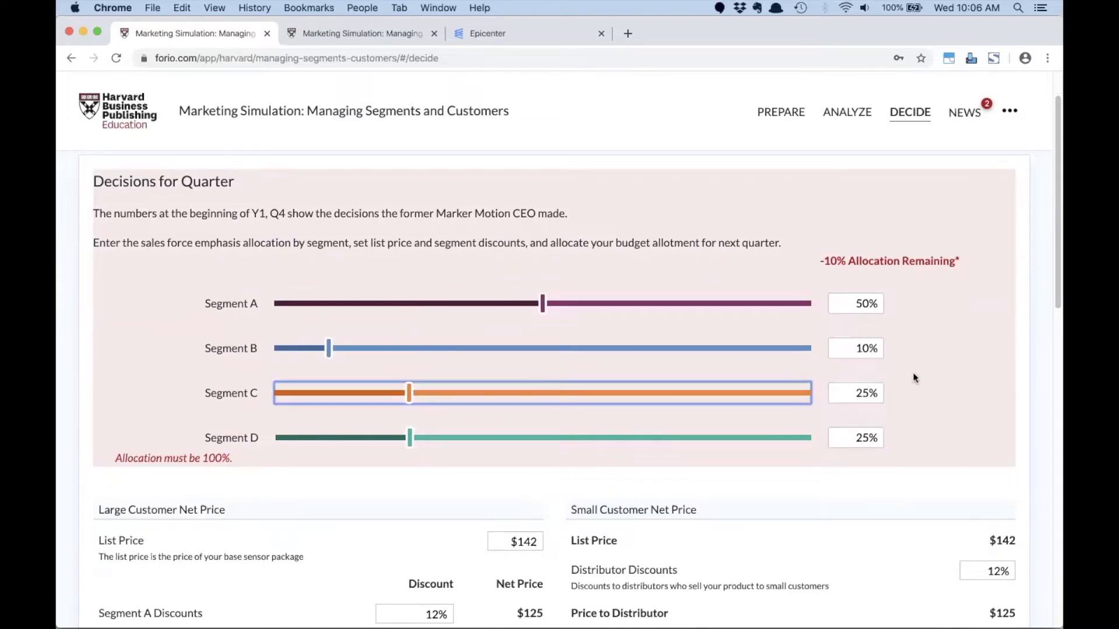
pyautogui.click(869, 392)
pyautogui.write('15')
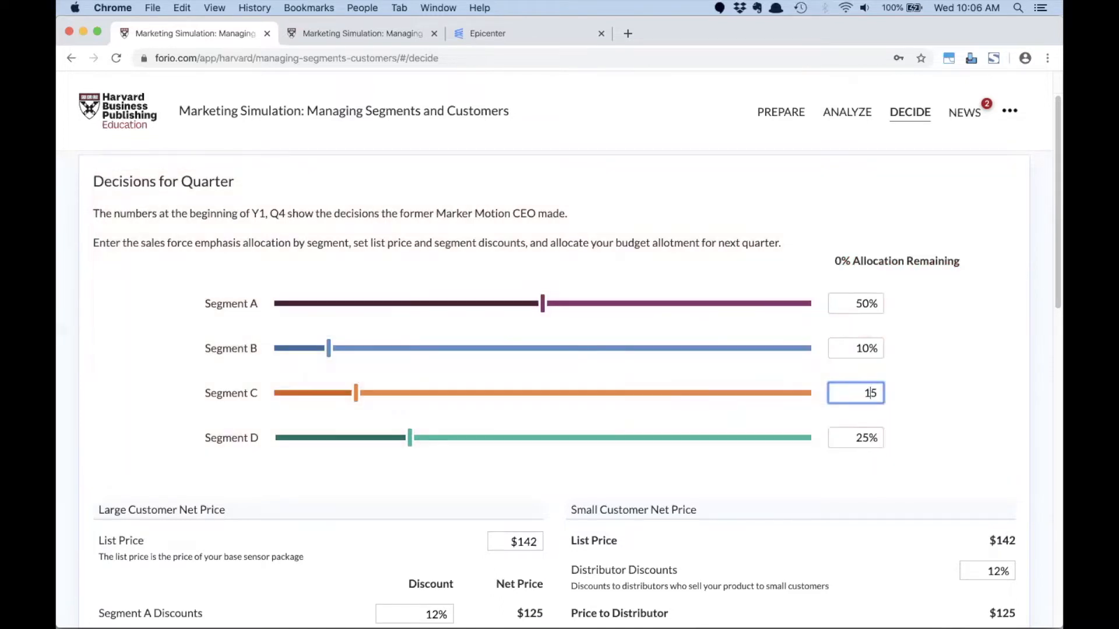
pyautogui.click(881, 440)
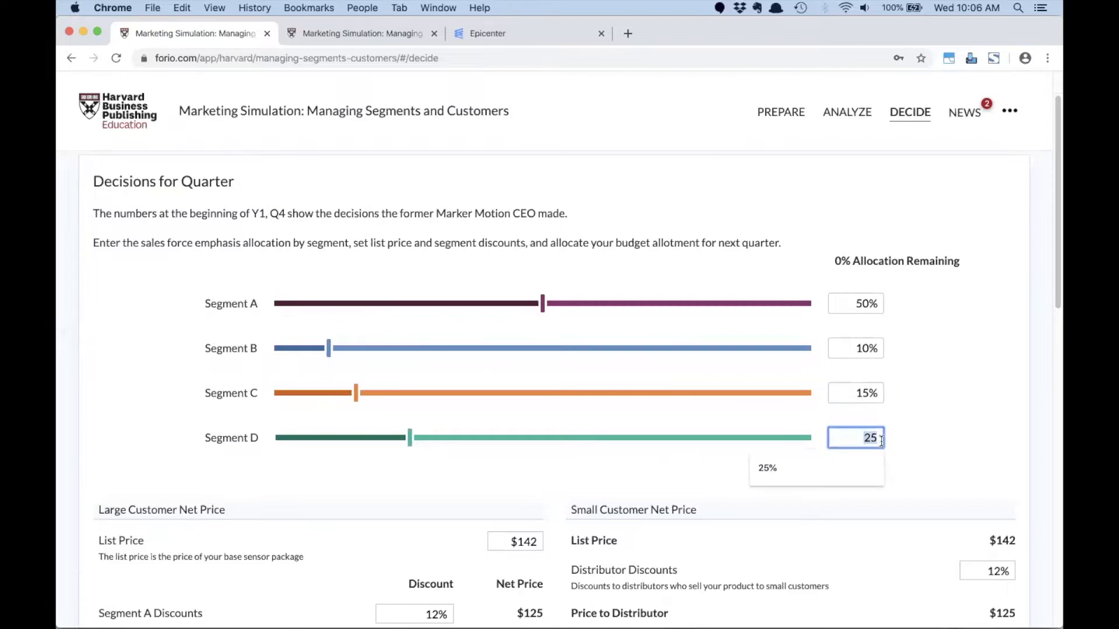
pyautogui.click(699, 456)
# - Set the large customer list price to $141
pyautogui.scroll(-5, 699, 460)
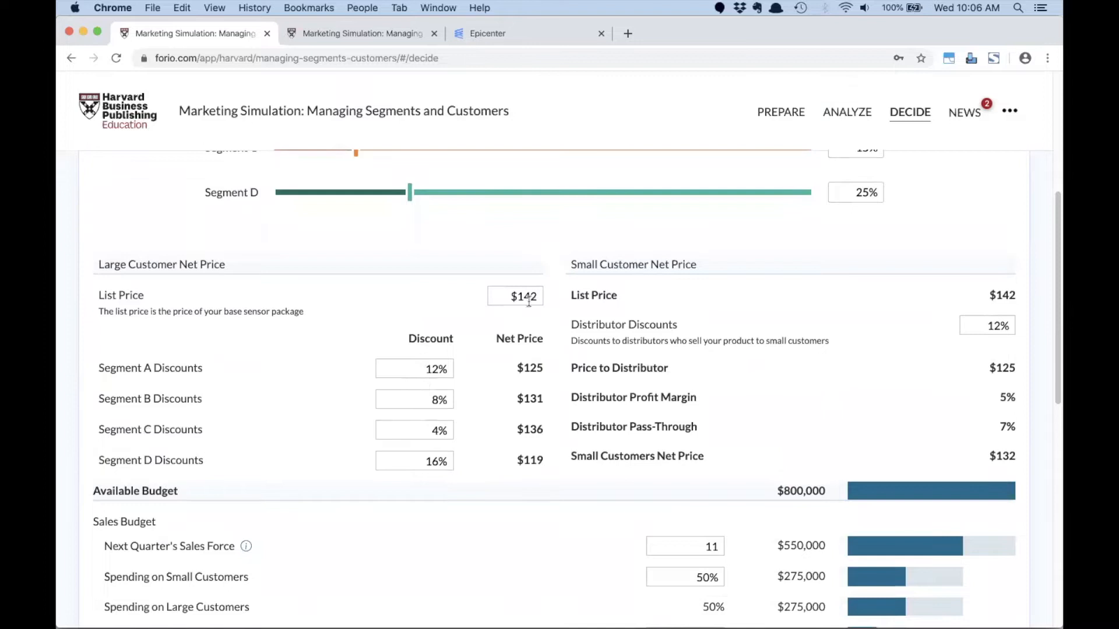
pyautogui.click(507, 294)
pyautogui.write('141')
pyautogui.press('Tab')
# - In the sales budget, set spending on small customers to 80% and spending to retain large customers to 75%
pyautogui.scroll(-1, 706, 363)
pyautogui.scroll(-3, 705, 362)
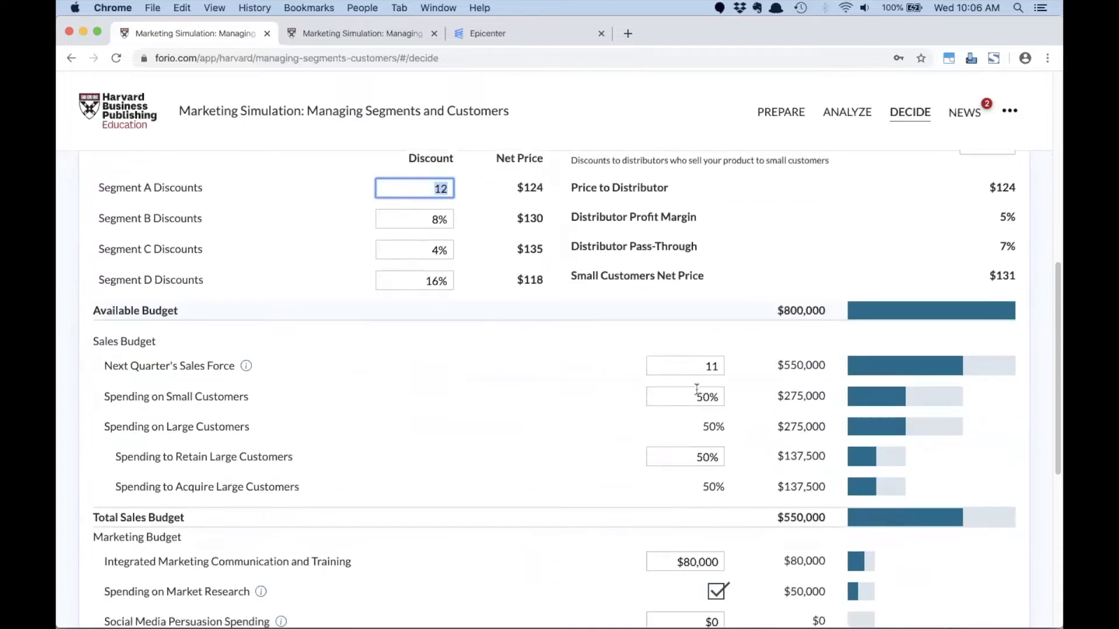
pyautogui.click(697, 389)
pyautogui.write('80')
pyautogui.press('Tab')
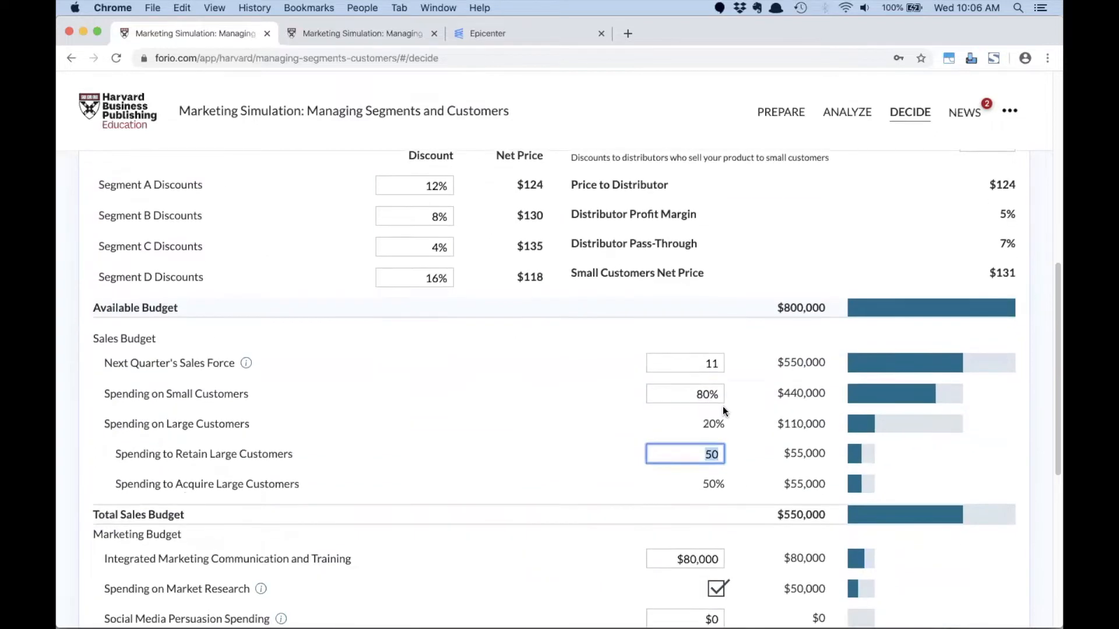
pyautogui.scroll(-1, 722, 407)
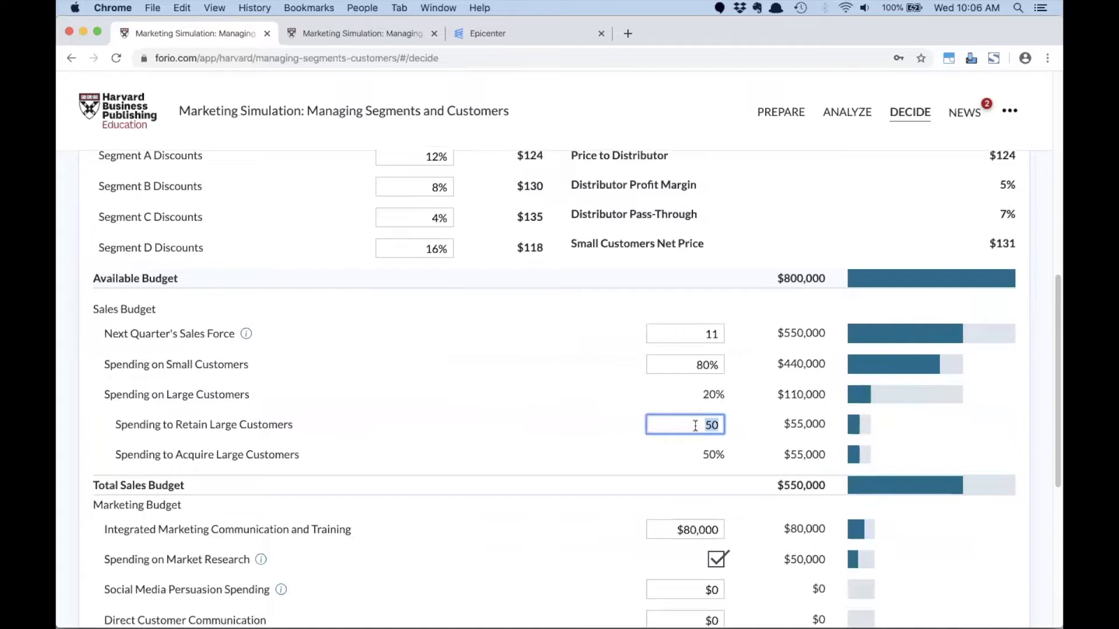
pyautogui.write('75')
pyautogui.press('Tab')
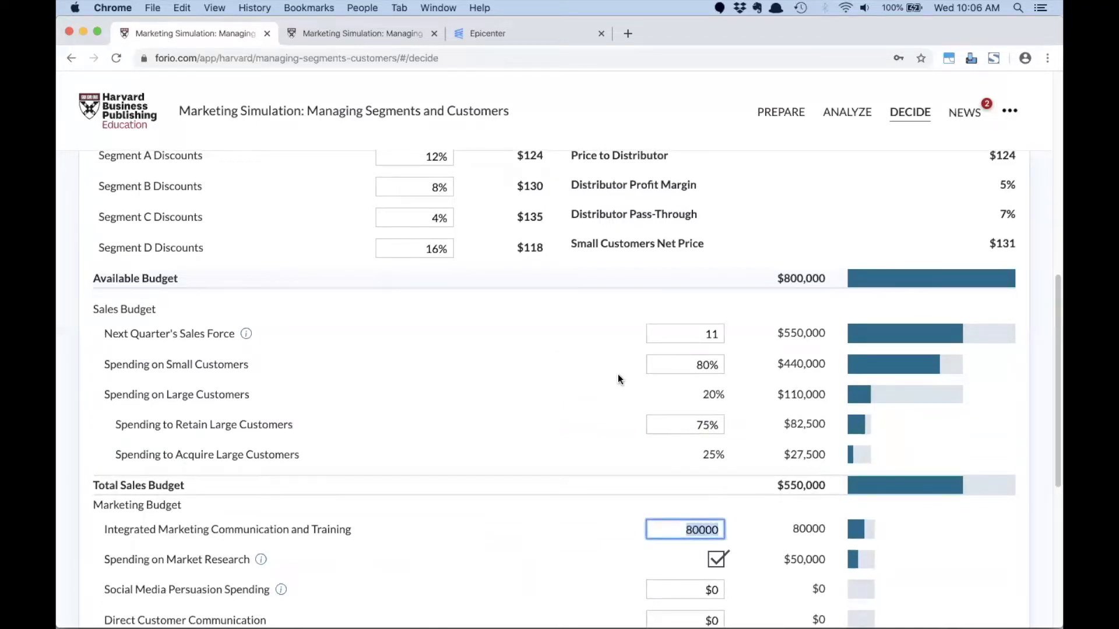
# - Submit the quarter's decisions and review the updated dashboard down to the average prices and feature spending charts
pyautogui.scroll(-10, 642, 386)
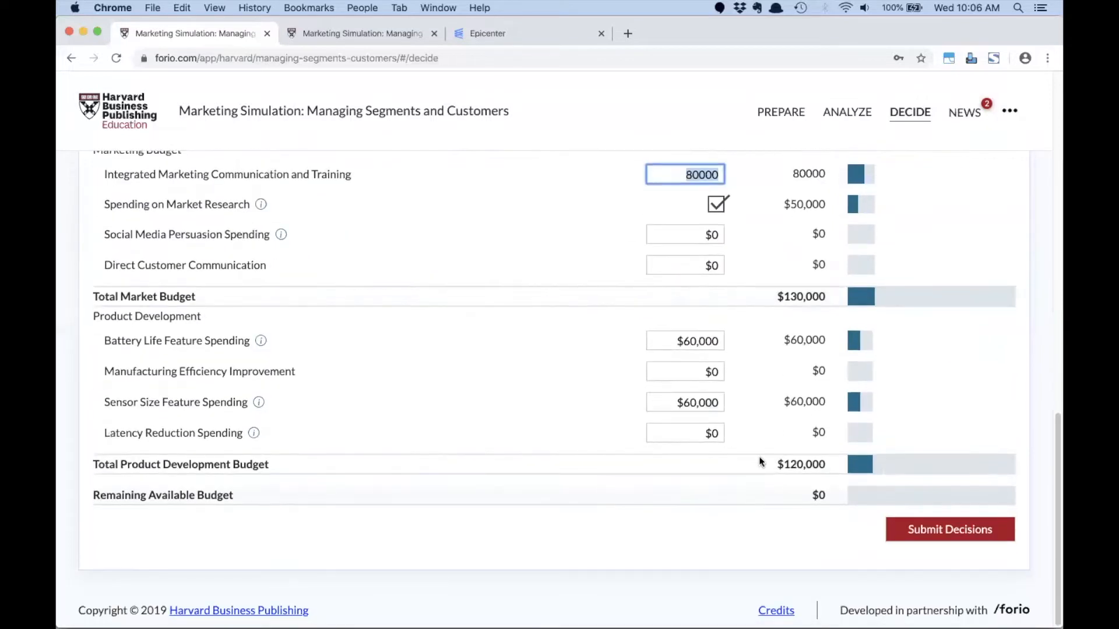
pyautogui.click(943, 530)
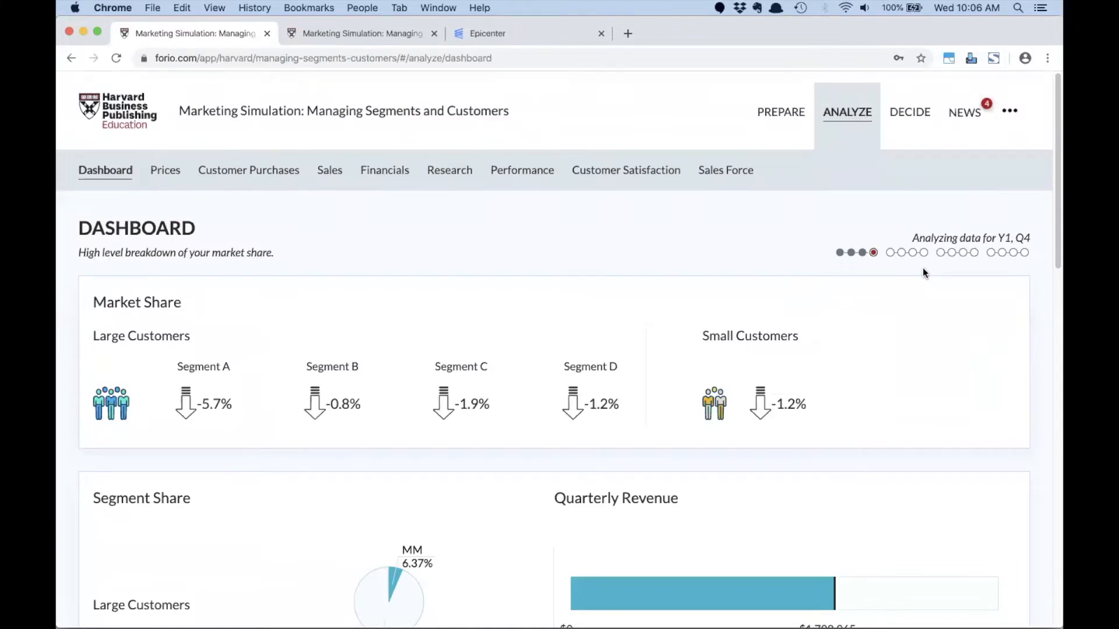
pyautogui.scroll(-5, 745, 241)
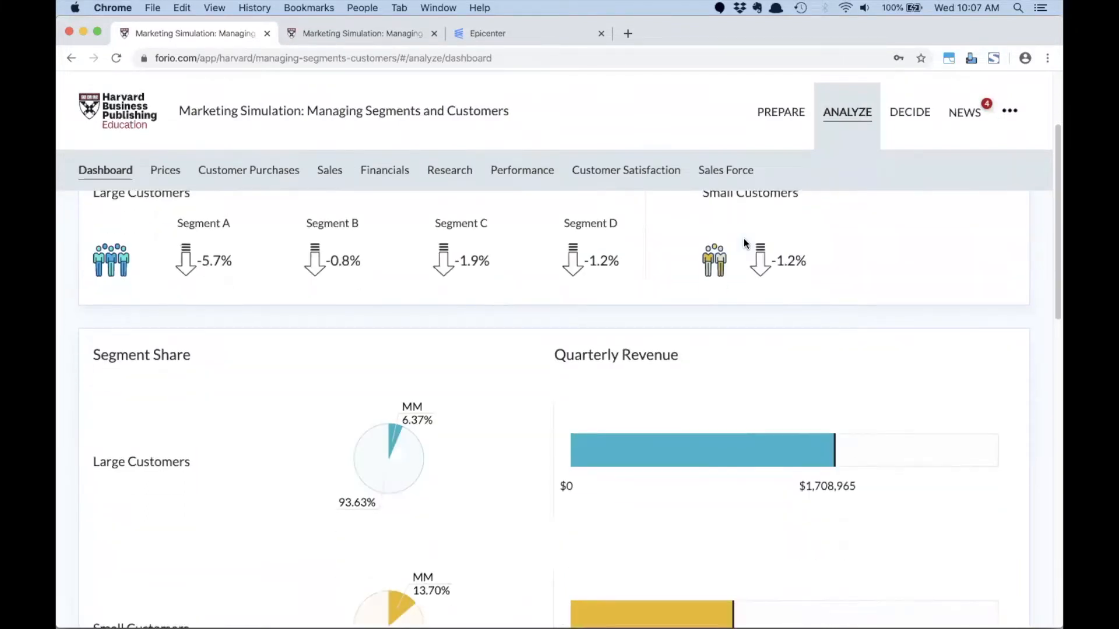
pyautogui.scroll(-10, 744, 242)
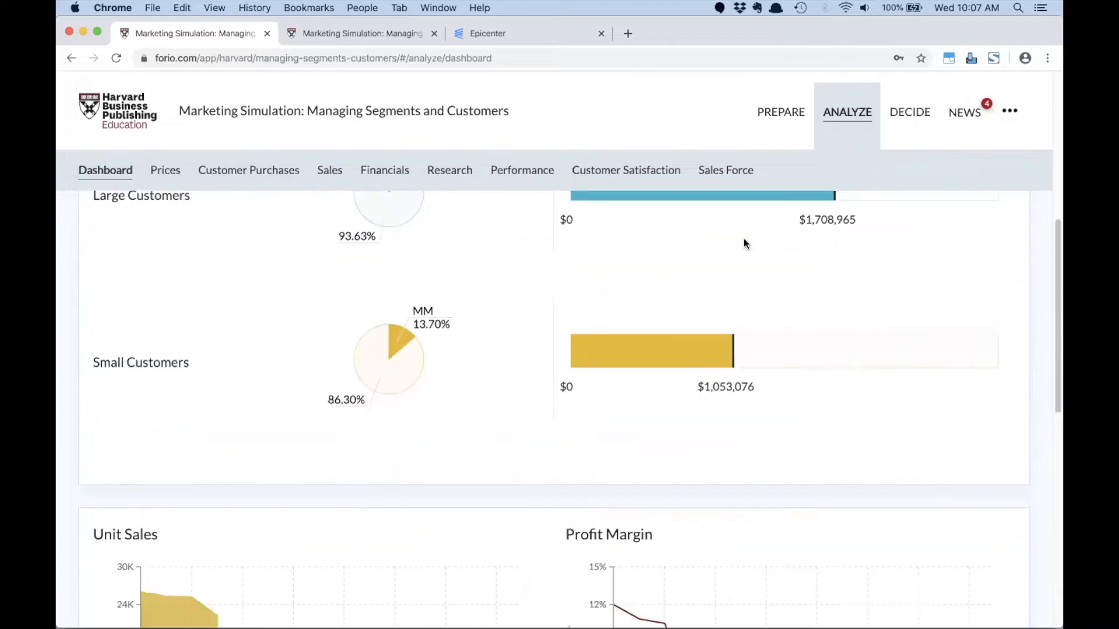
pyautogui.scroll(-5, 743, 239)
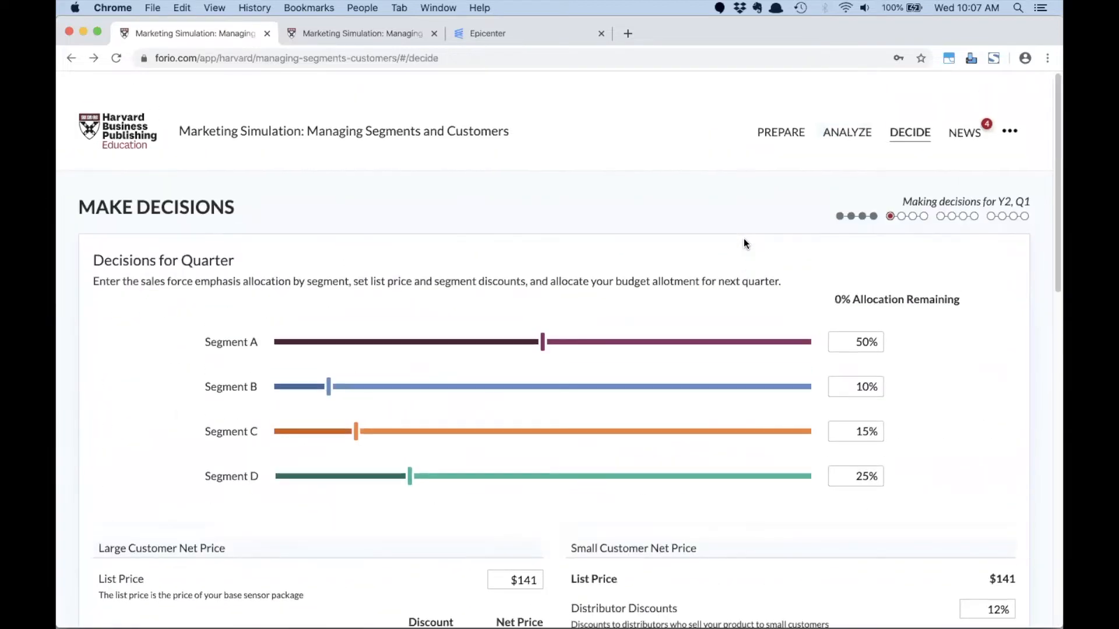
# - Revisit the quarterly decisions and the dashboard, and read the market news entries for Y1, Q4 and Y1, Q3
pyautogui.scroll(-3, 744, 243)
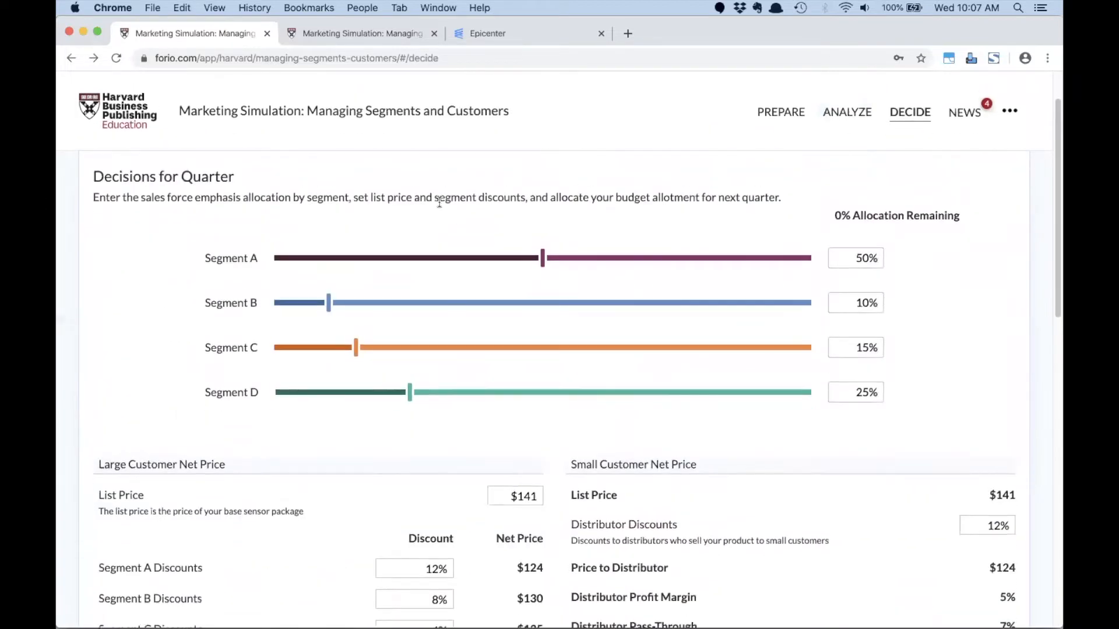
pyautogui.click(841, 115)
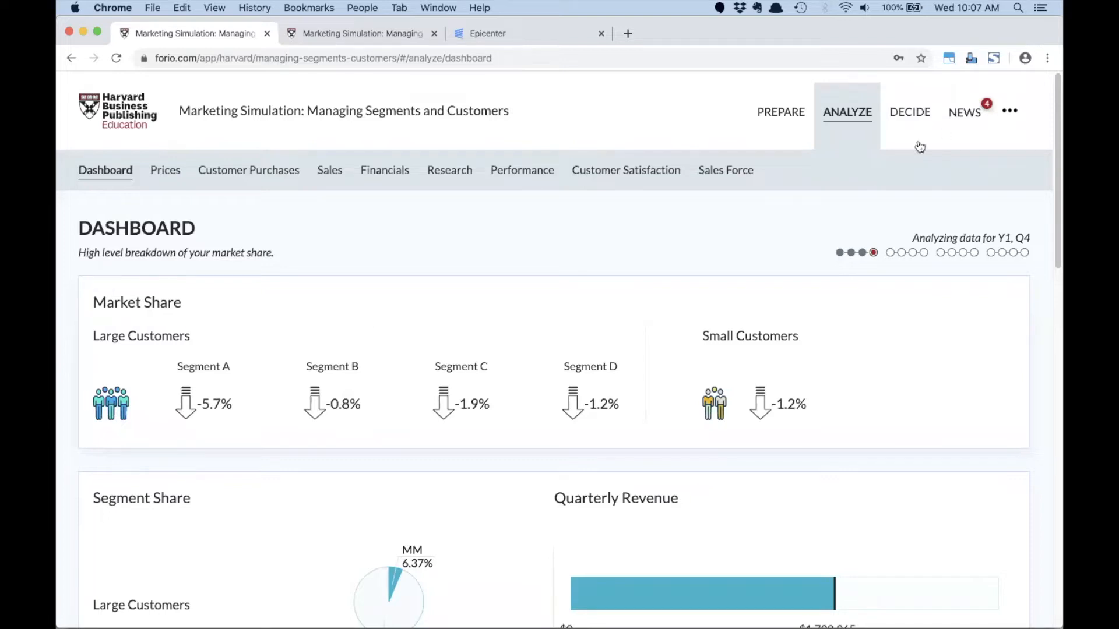
pyautogui.click(959, 115)
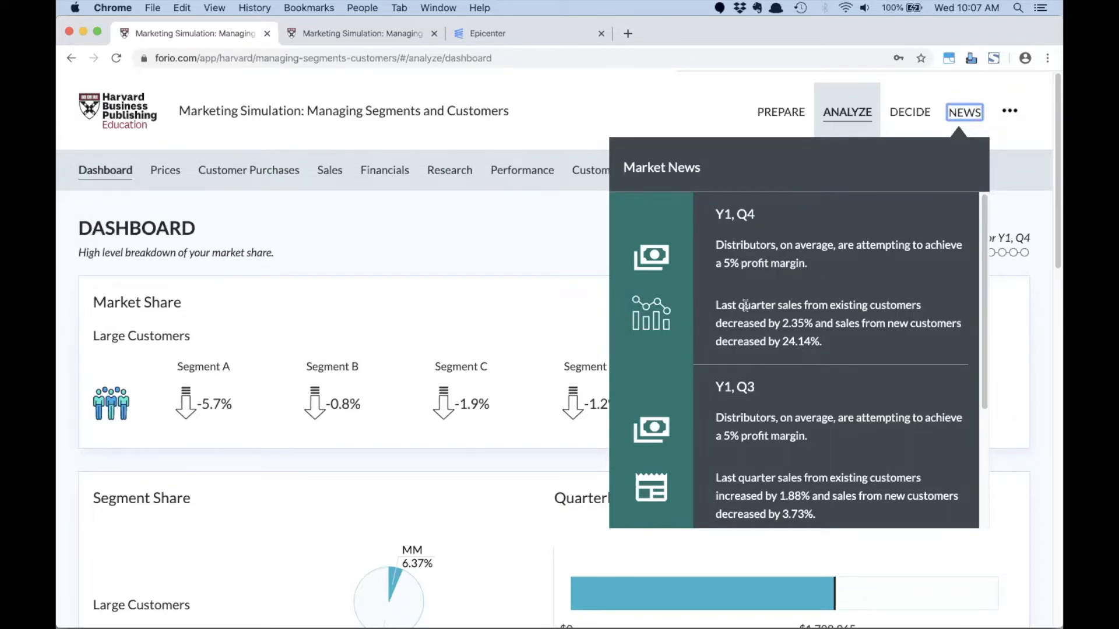
pyautogui.doubleClick(718, 303)
pyautogui.click(962, 121)
pyautogui.click(966, 117)
pyautogui.click(563, 242)
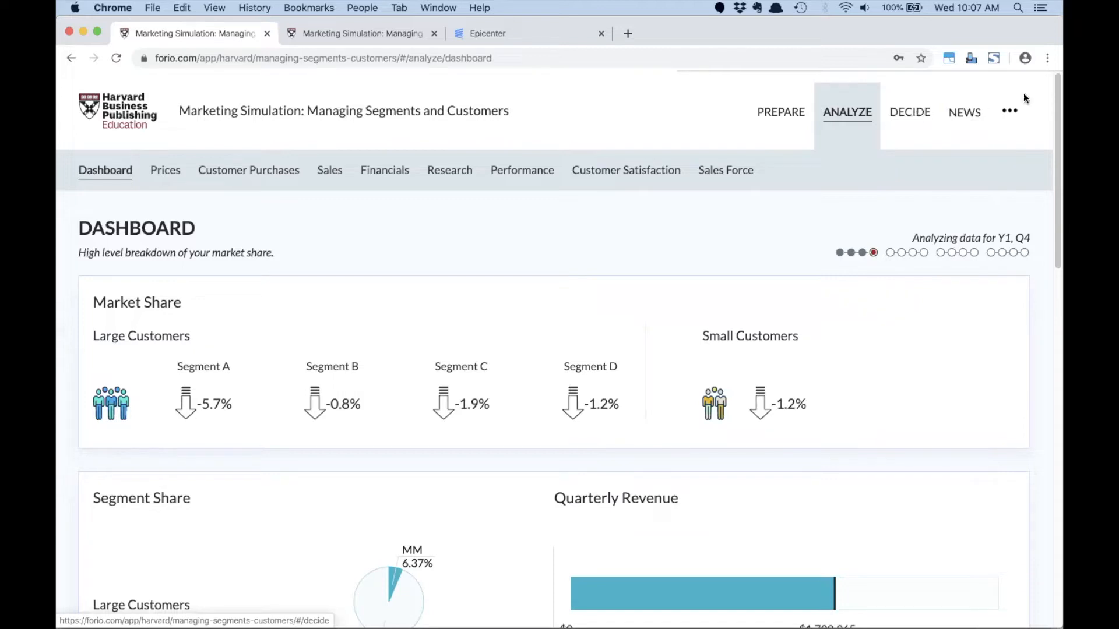
# - Log out of the participant account and sign in to the facilitator account in the second browser tab with the prefilled credentials
pyautogui.click(1008, 113)
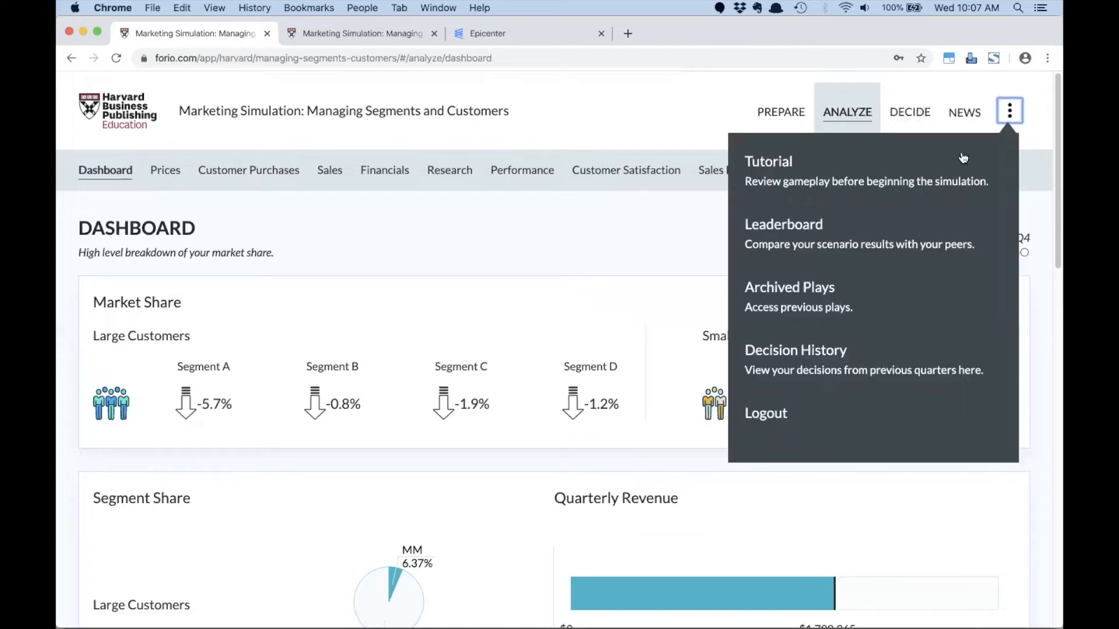
pyautogui.click(767, 413)
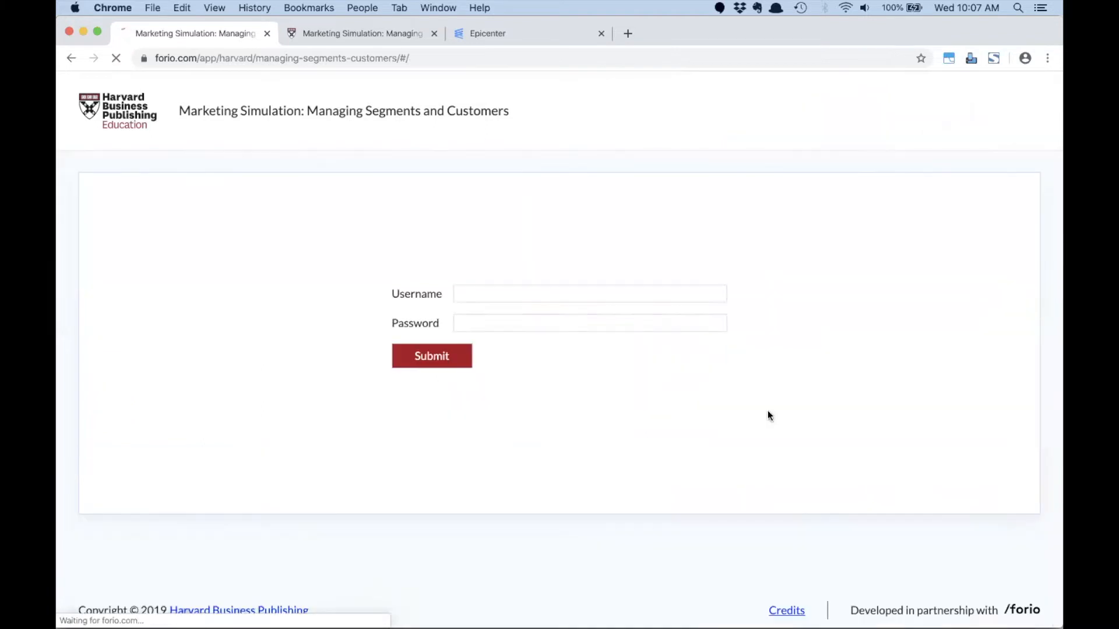
pyautogui.click(373, 29)
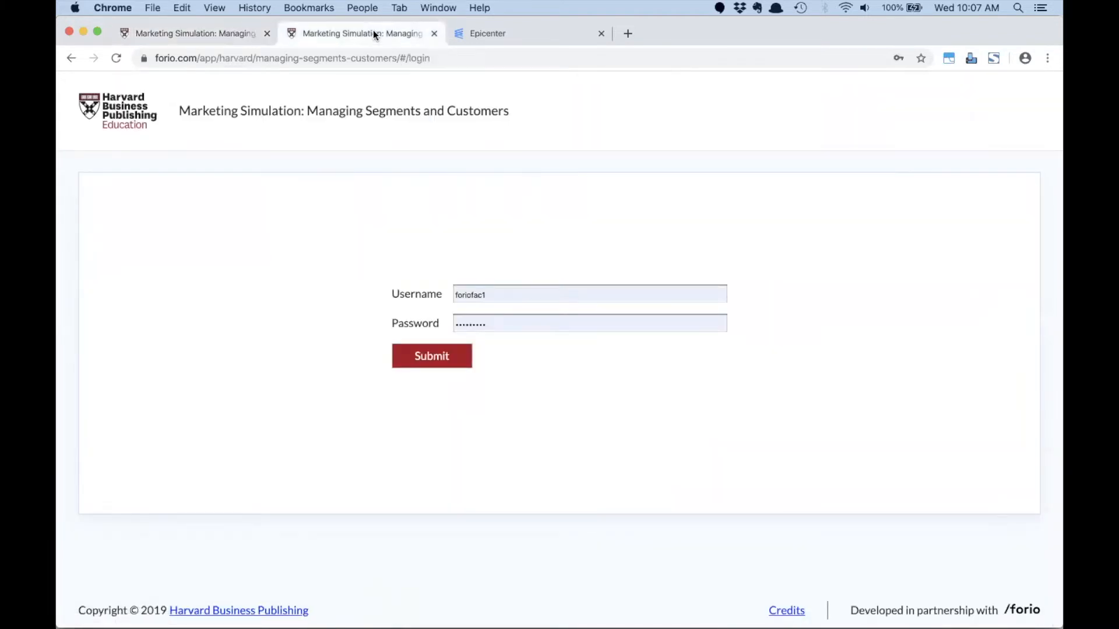
pyautogui.click(425, 358)
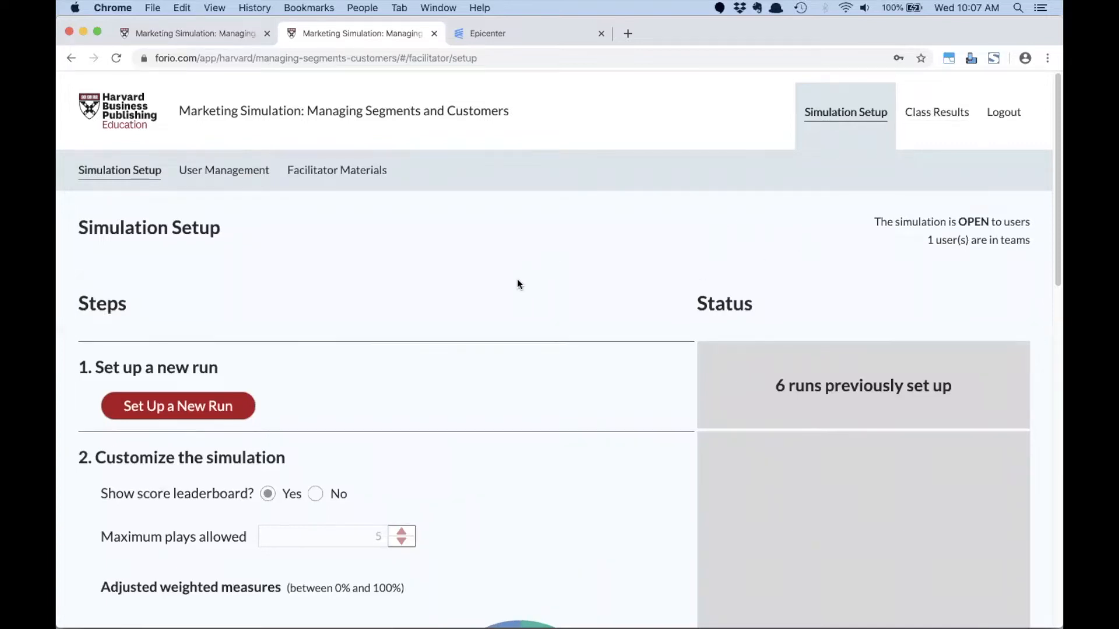
# - Review the facilitator's simulation setup, from leaderboard and weighted measures through competitor response and externalities to user registration and opening for play
pyautogui.scroll(-3, 517, 282)
pyautogui.scroll(-3, 465, 348)
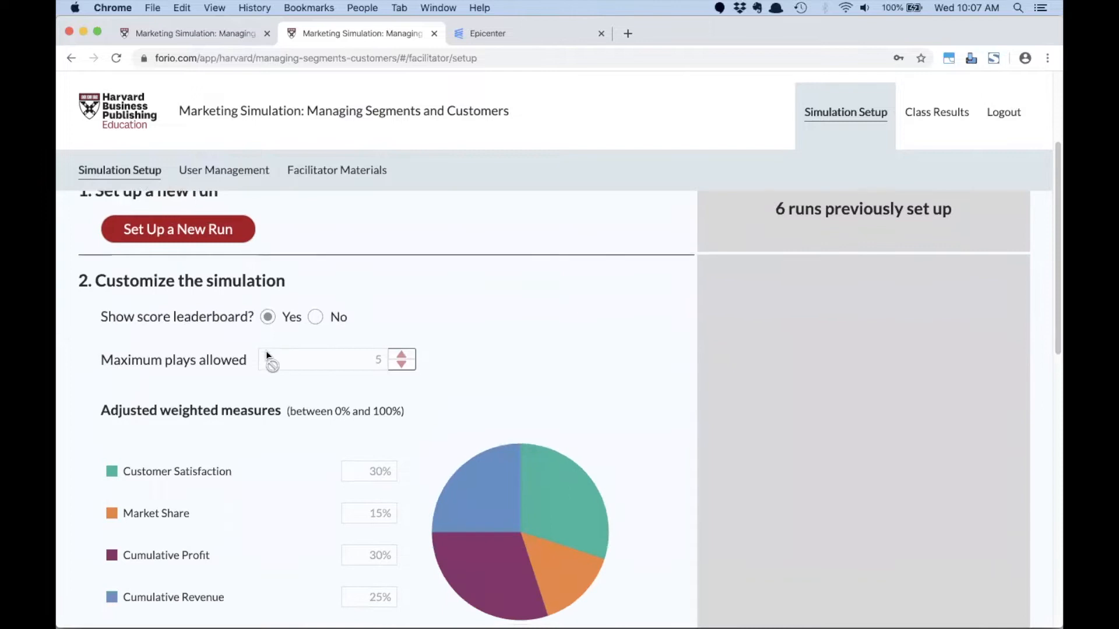
pyautogui.scroll(-2, 266, 354)
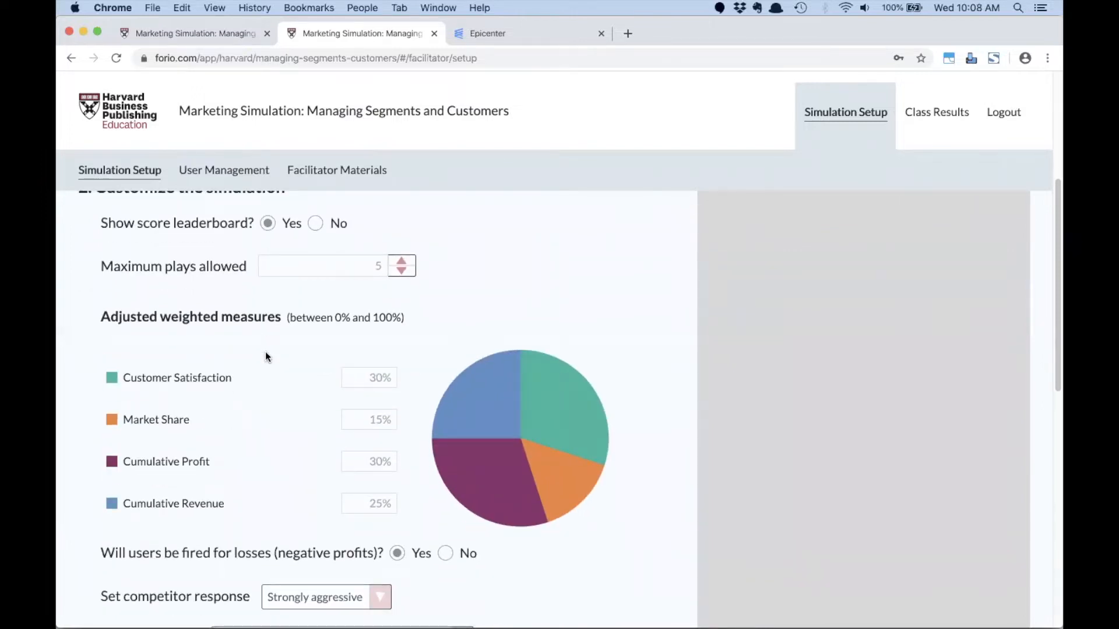
pyautogui.scroll(-10, 264, 352)
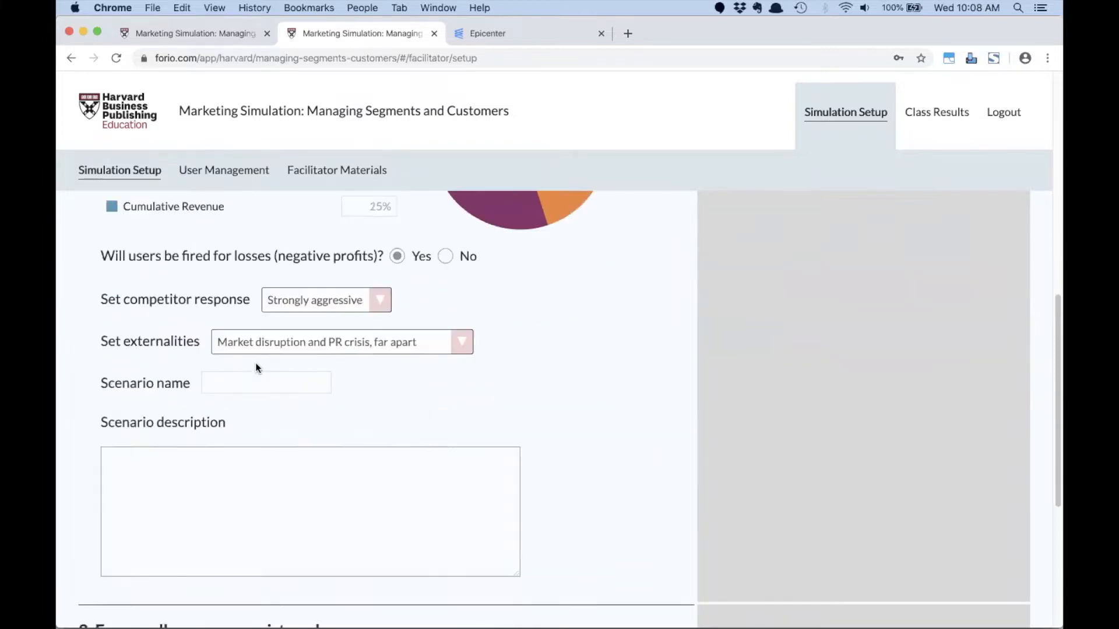
pyautogui.scroll(-2, 255, 365)
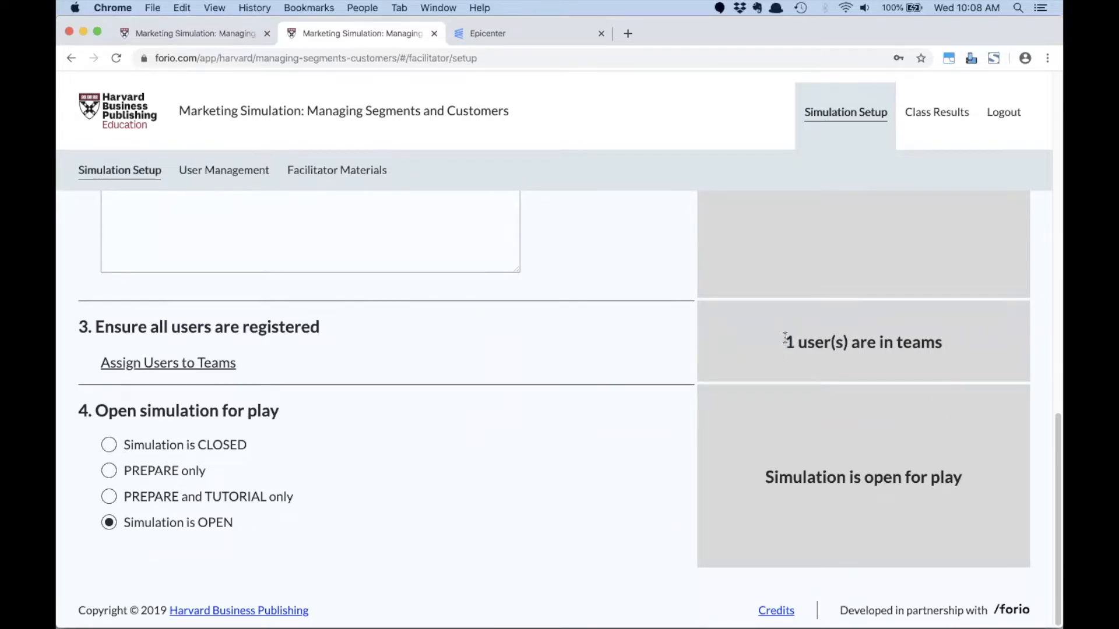
pyautogui.scroll(10, 784, 337)
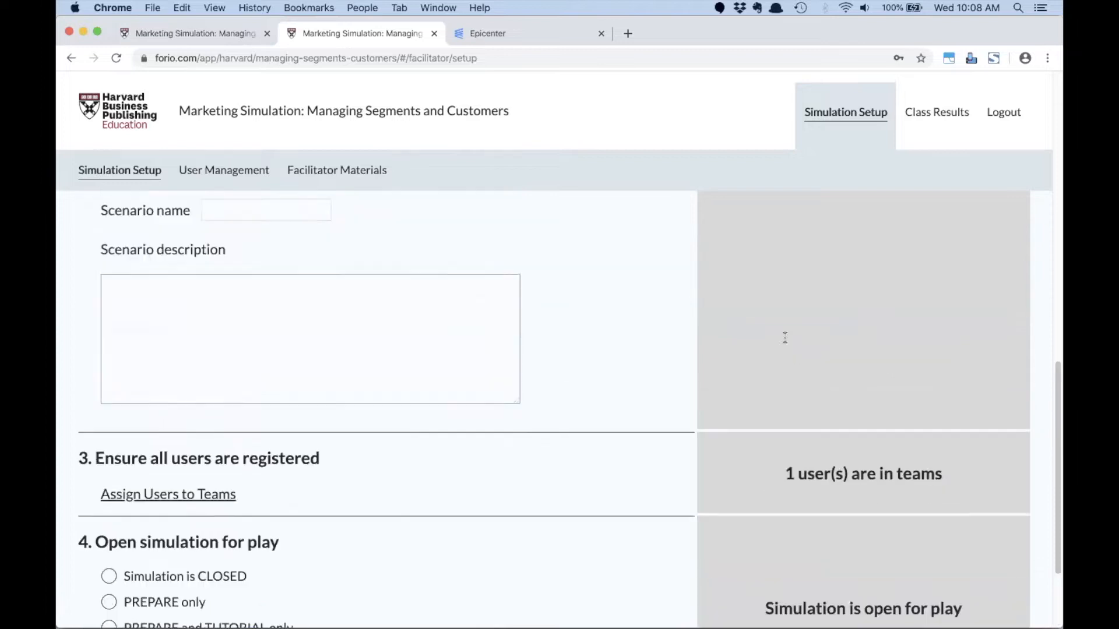
# - Open the class results for the current run and examine the filters and the participant's row in the plays table
pyautogui.click(931, 117)
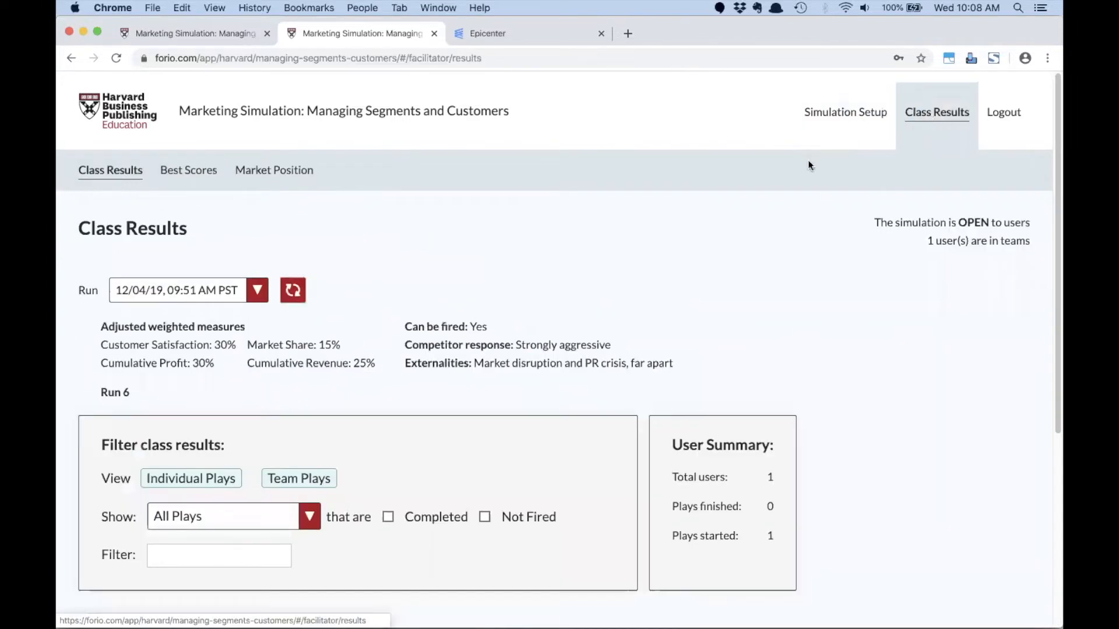
pyautogui.scroll(-5, 458, 313)
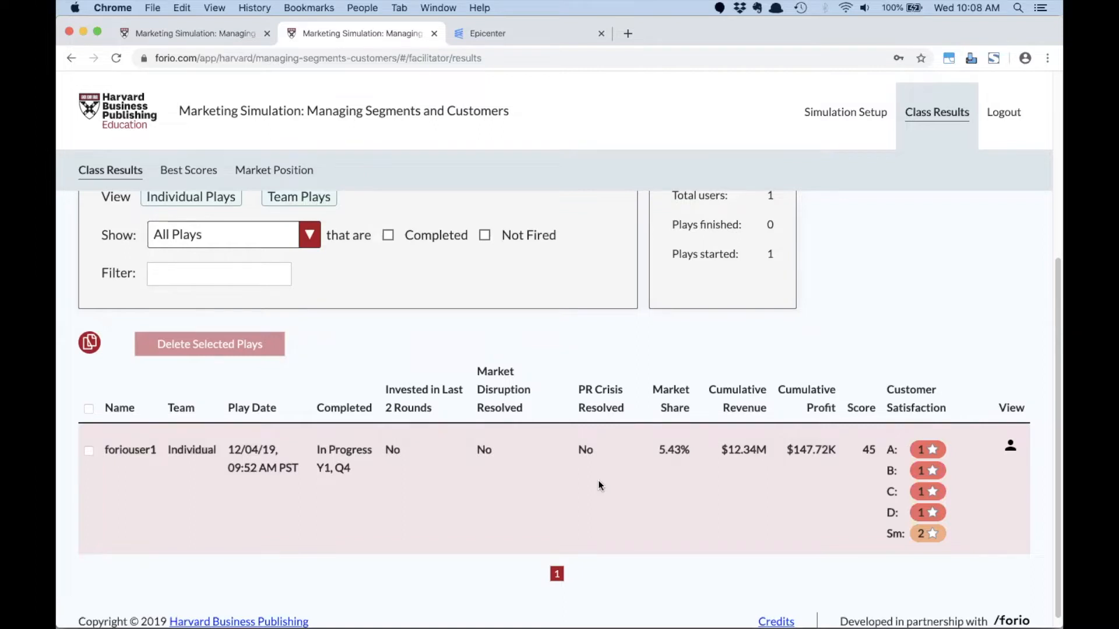
pyautogui.scroll(5, 530, 420)
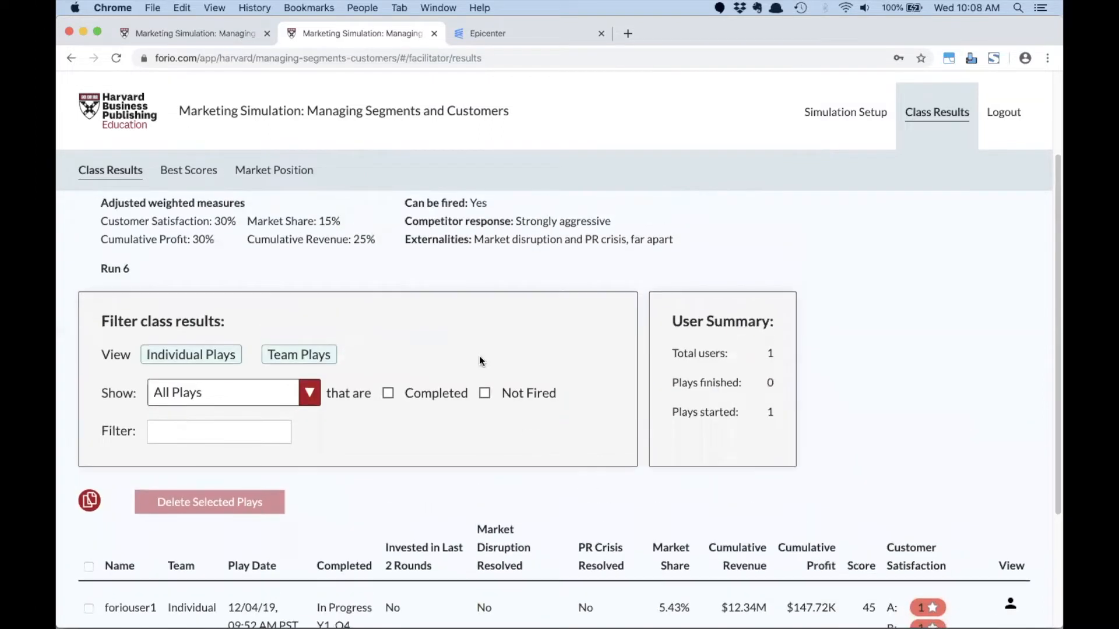
pyautogui.scroll(3, 479, 361)
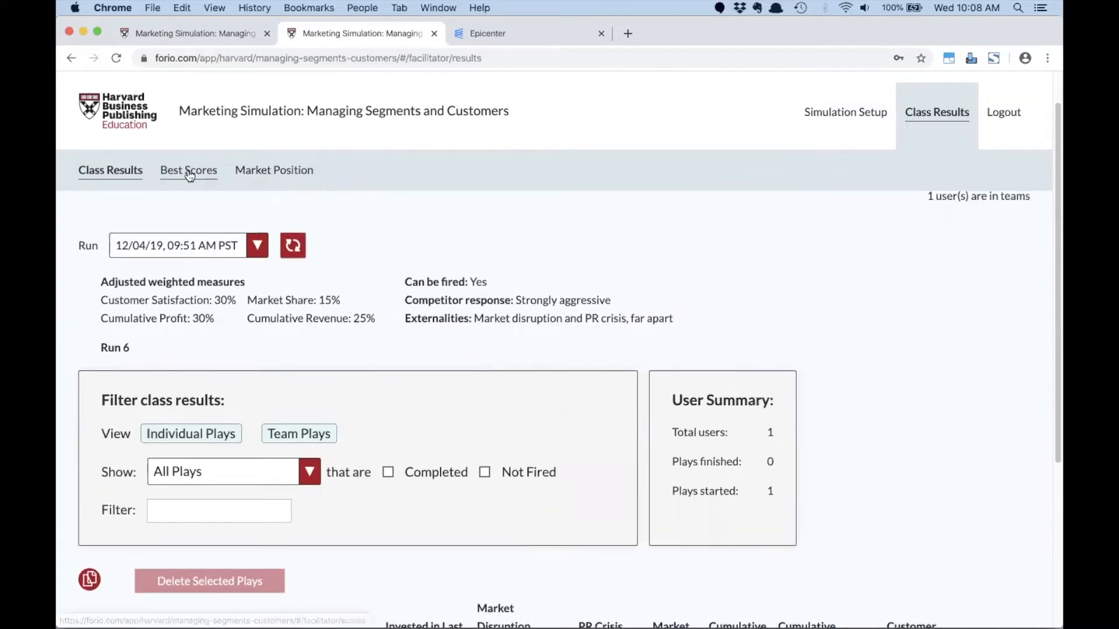
# - Look through the Best Scores and Market Position reports and return to Class Results
pyautogui.click(215, 172)
pyautogui.scroll(-2, 278, 218)
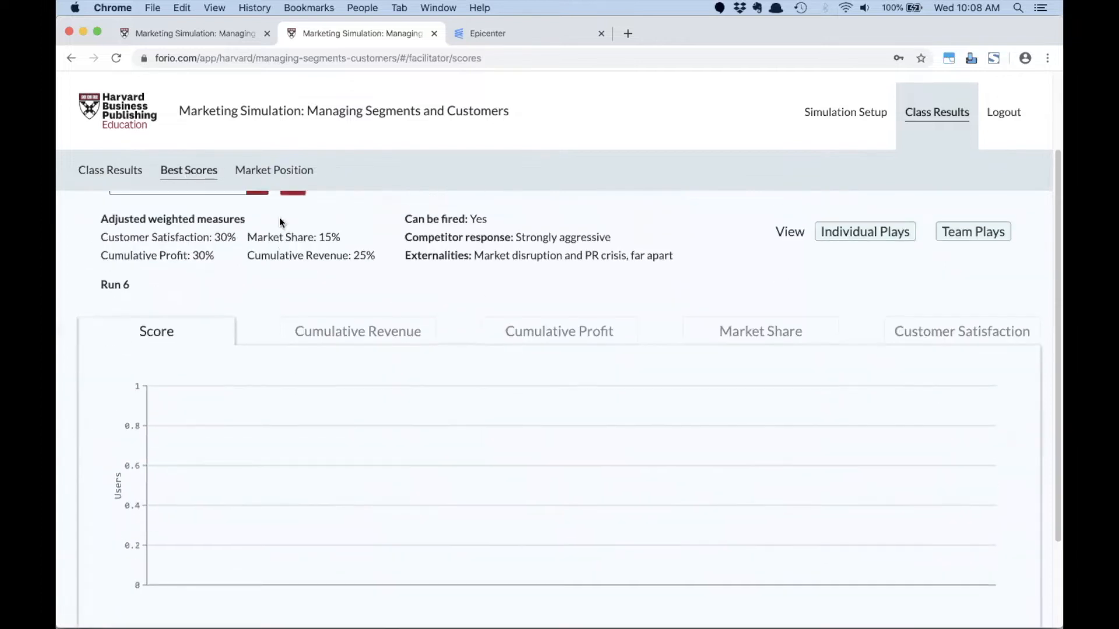
pyautogui.scroll(3, 274, 175)
pyautogui.click(268, 170)
pyautogui.click(198, 173)
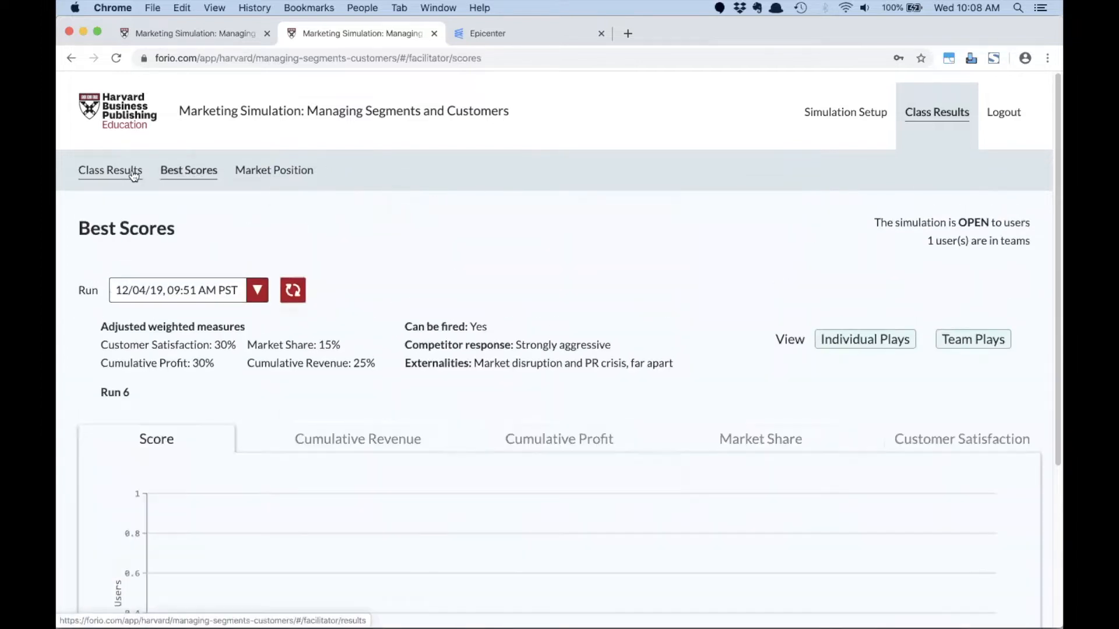
pyautogui.click(111, 170)
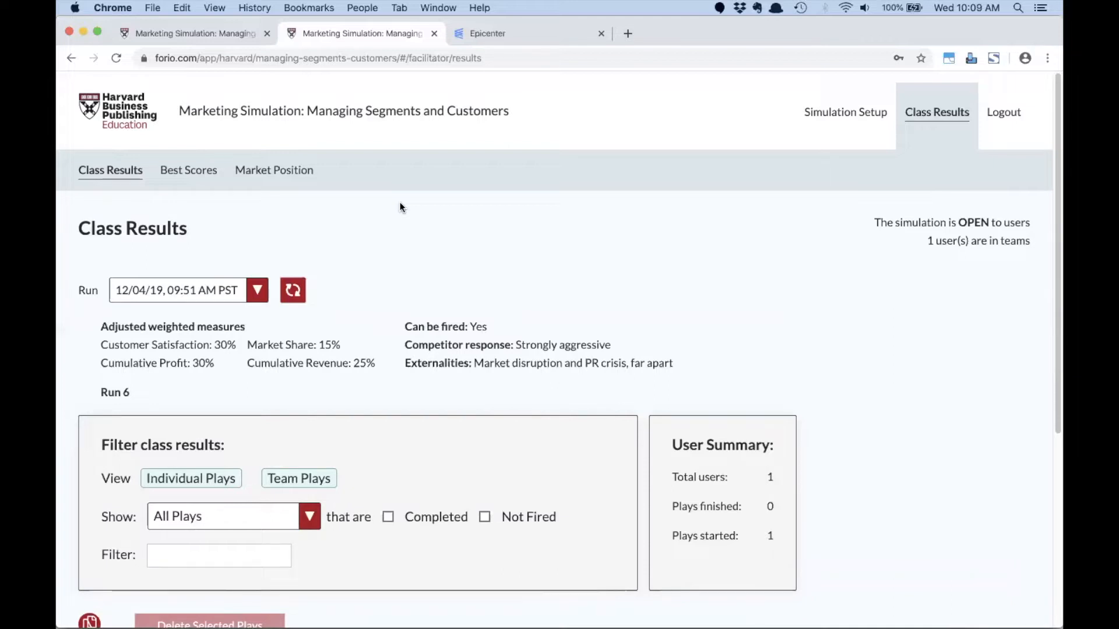
# - Switch to the Microsoft PowerPoint presentation
pyautogui.press('super+Tab')
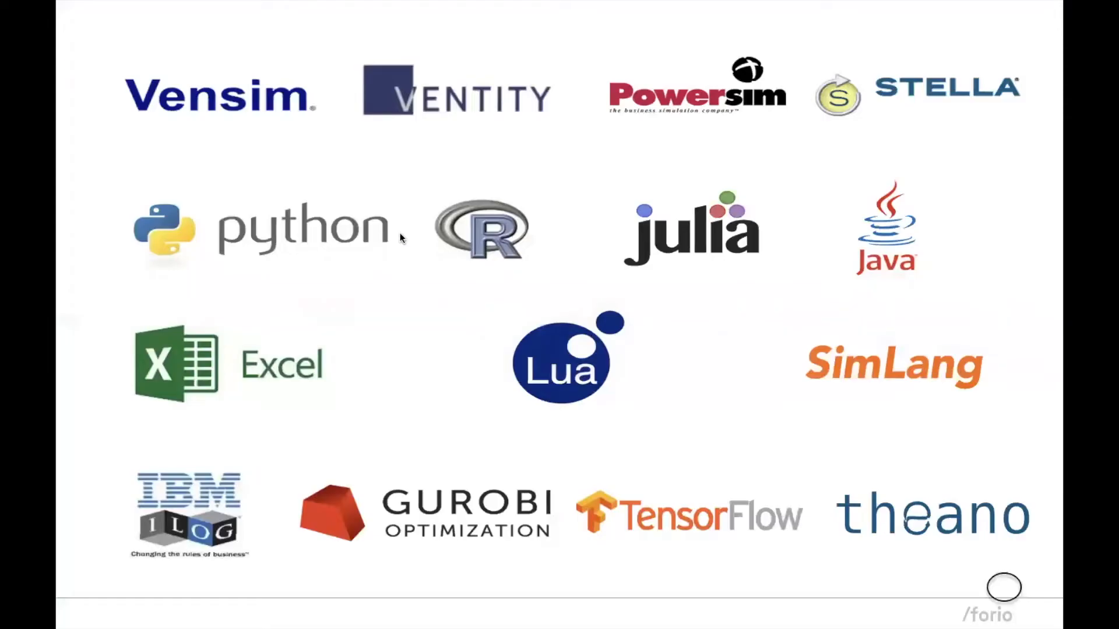
pyautogui.click(400, 235)
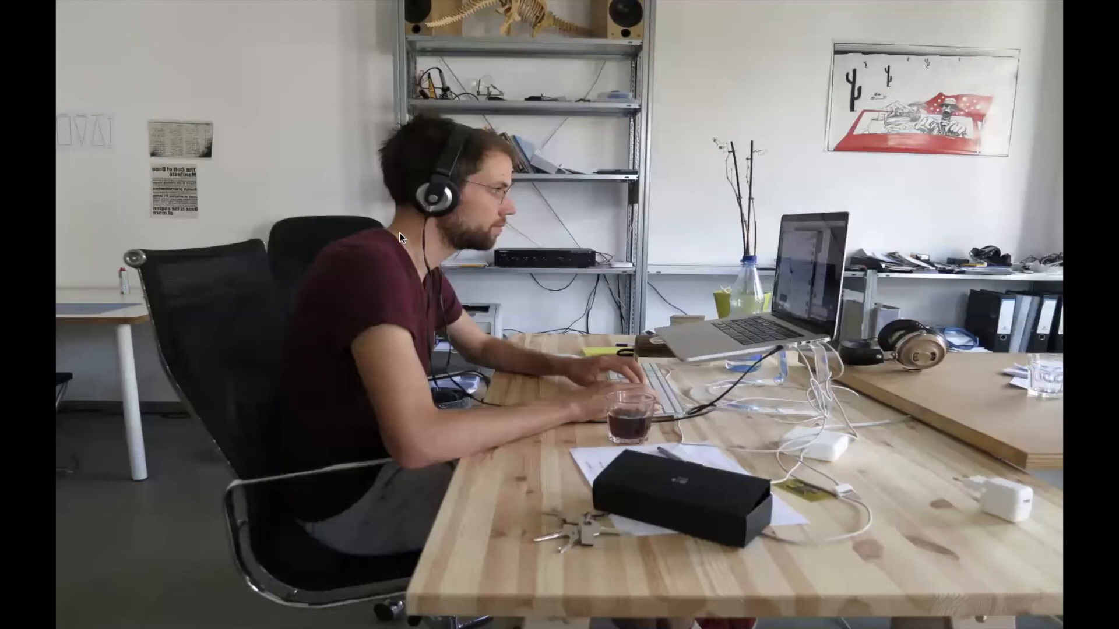
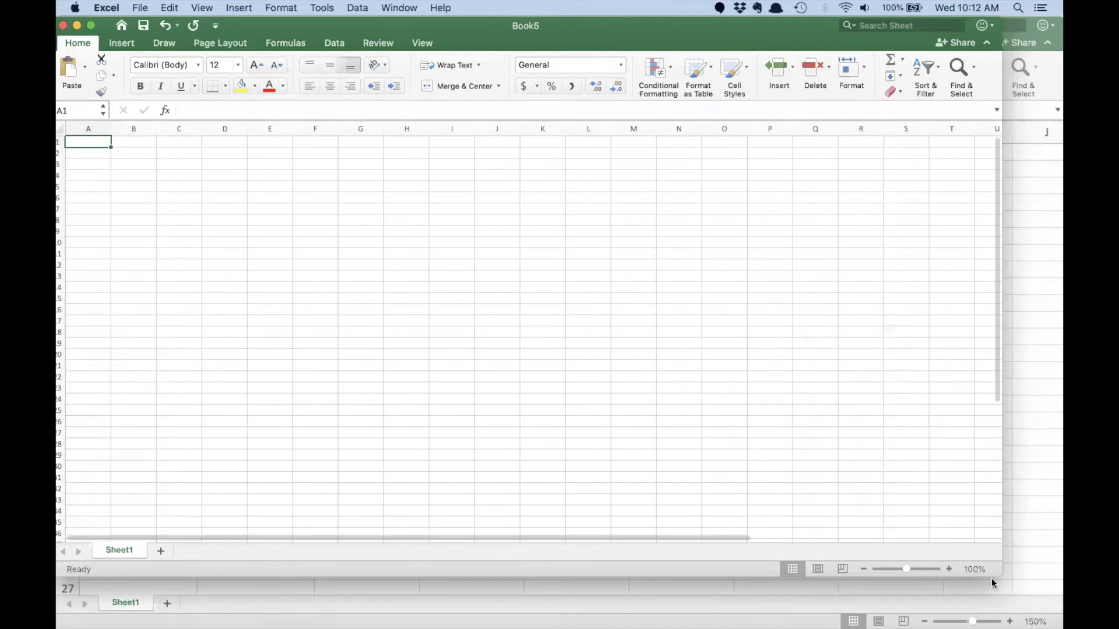
# - Enlarge the blank workbook's window and set the sheet zoom to 150%
pyautogui.moveTo(1000, 576); pyautogui.dragTo(1048, 614)
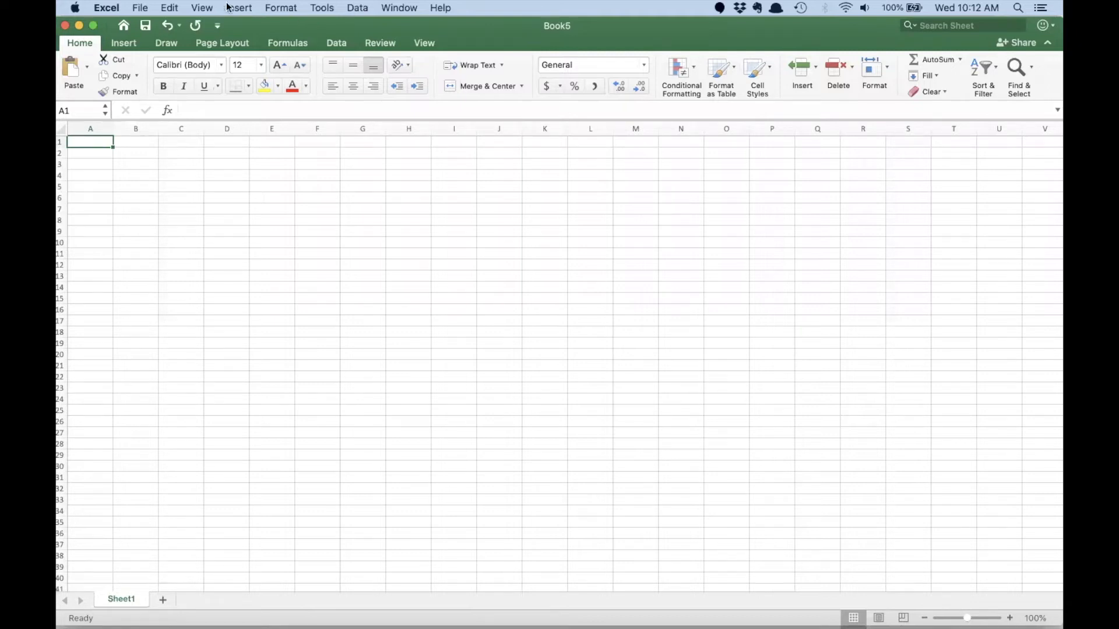
pyautogui.click(201, 7)
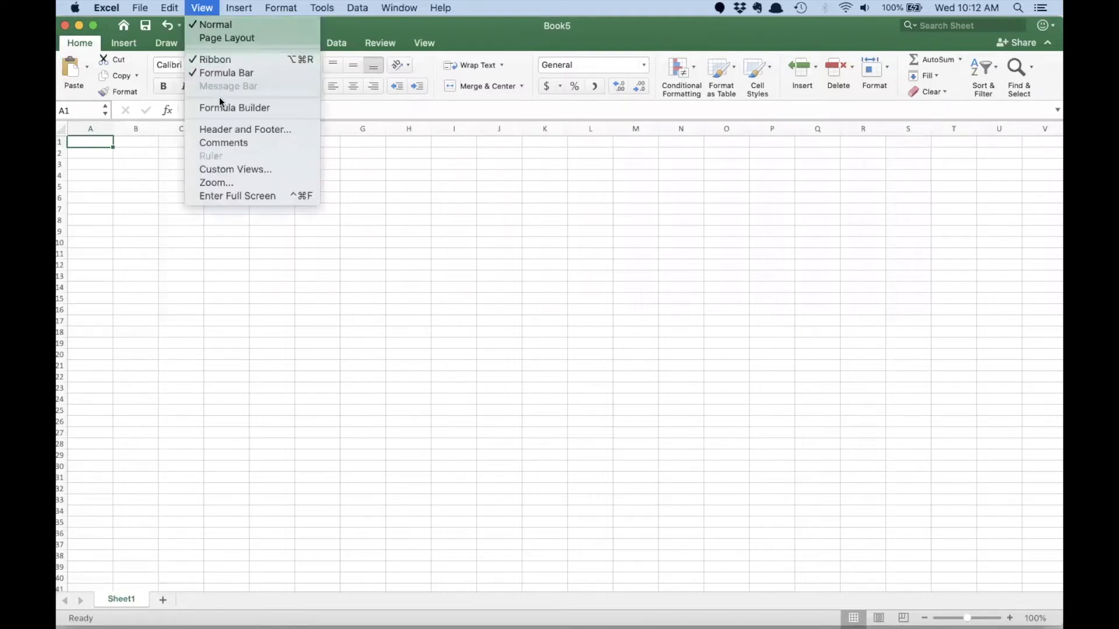
pyautogui.click(217, 182)
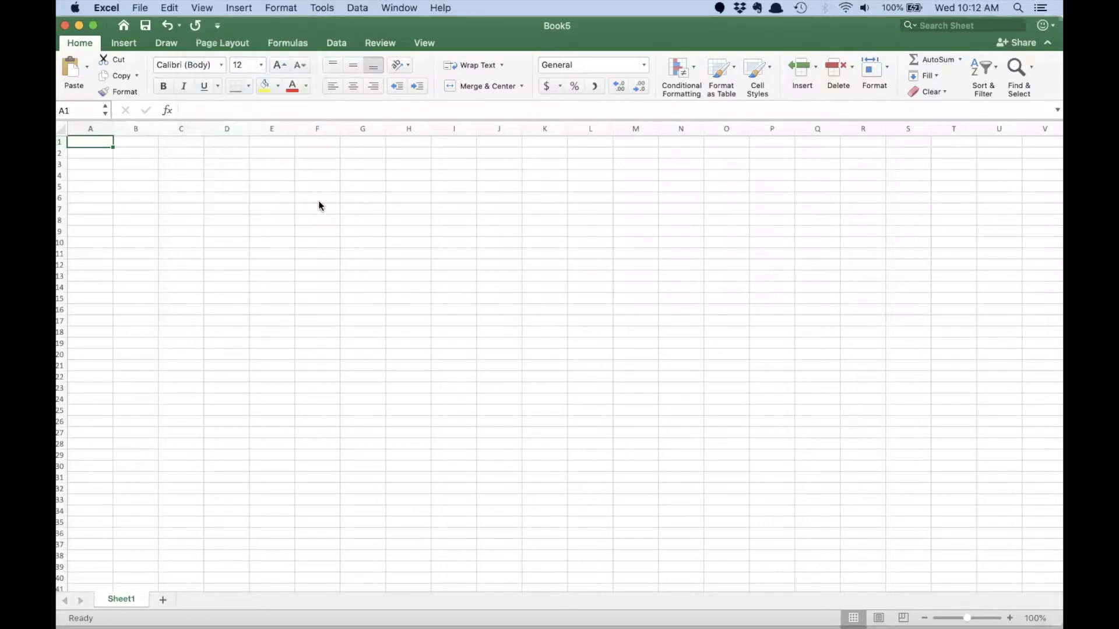
pyautogui.click(512, 182)
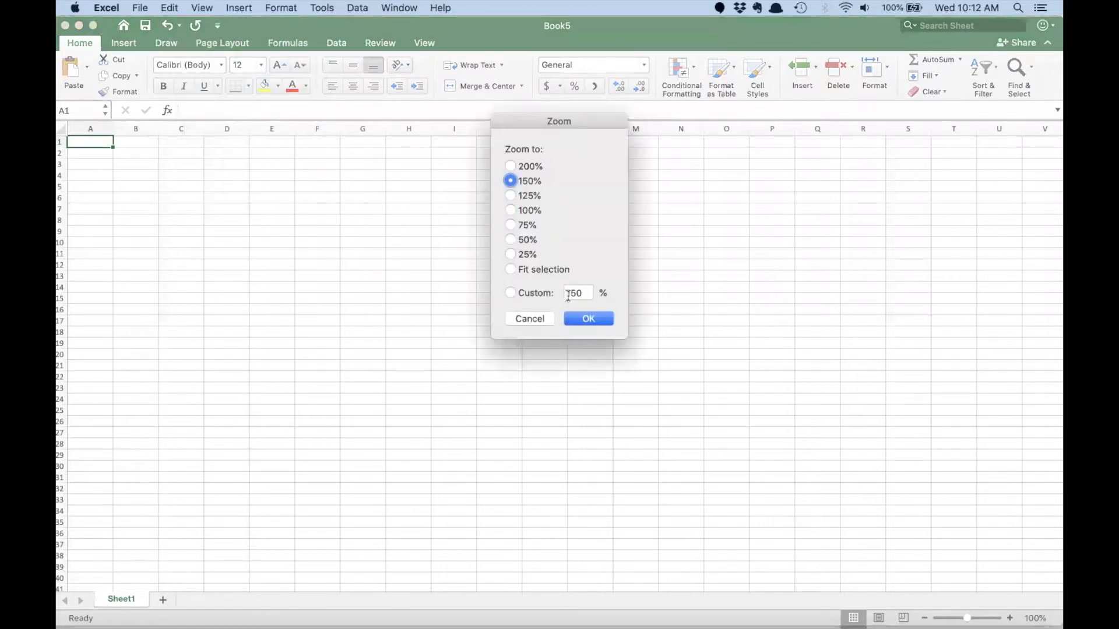
pyautogui.click(584, 324)
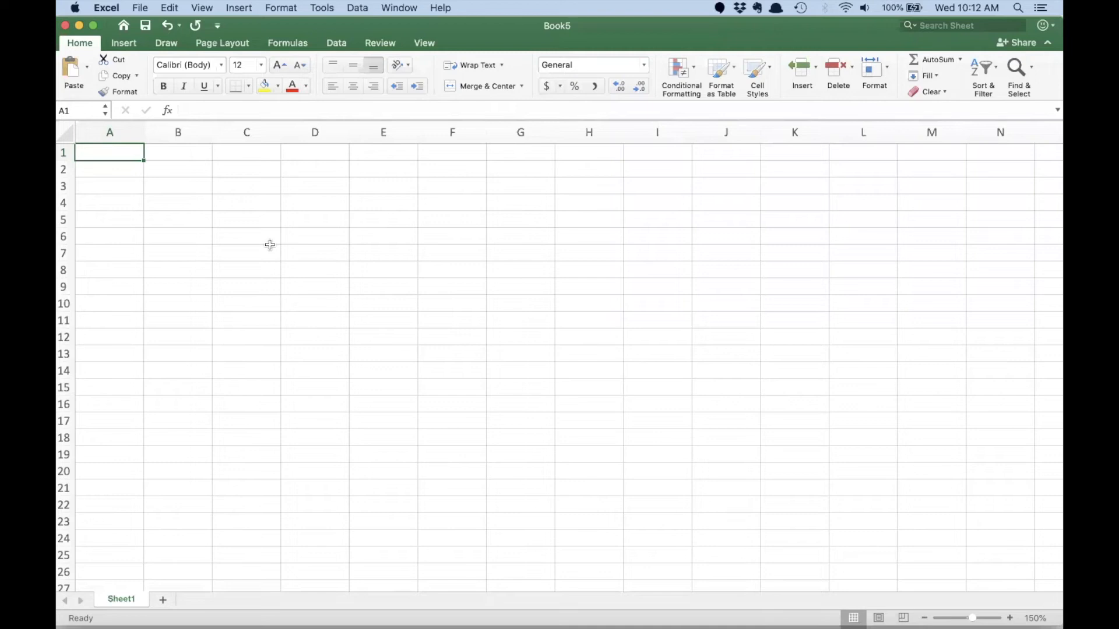
# - Widen column A and create a header row labelled Time in A1 with the years 2020 to 2024 in B1:F1
pyautogui.moveTo(144, 133); pyautogui.dragTo(232, 138)
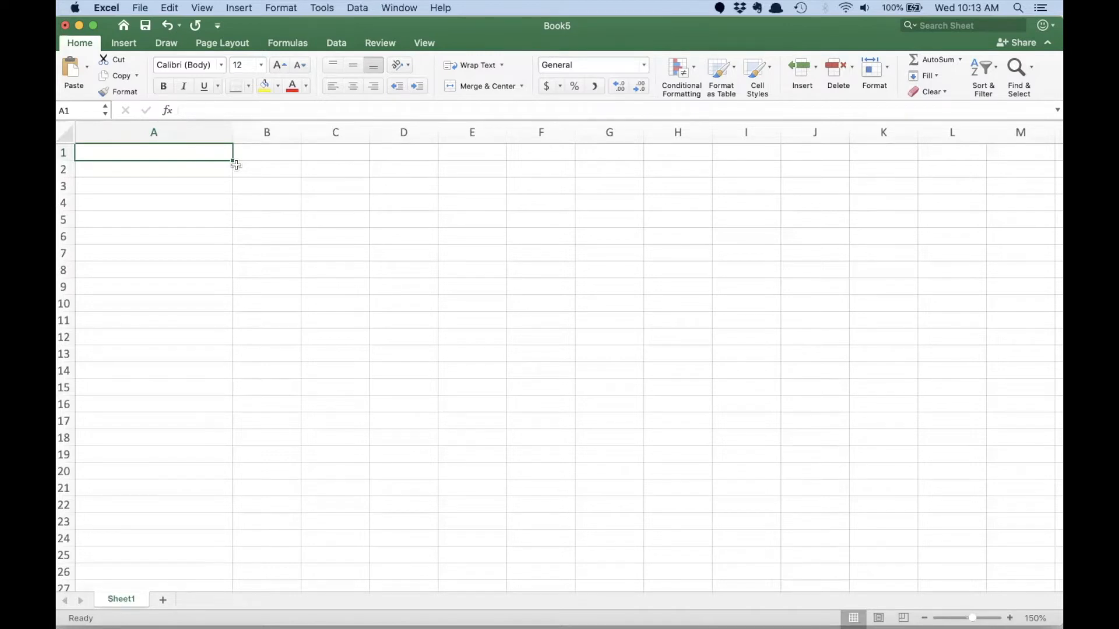
pyautogui.write('Time')
pyautogui.press('Tab')
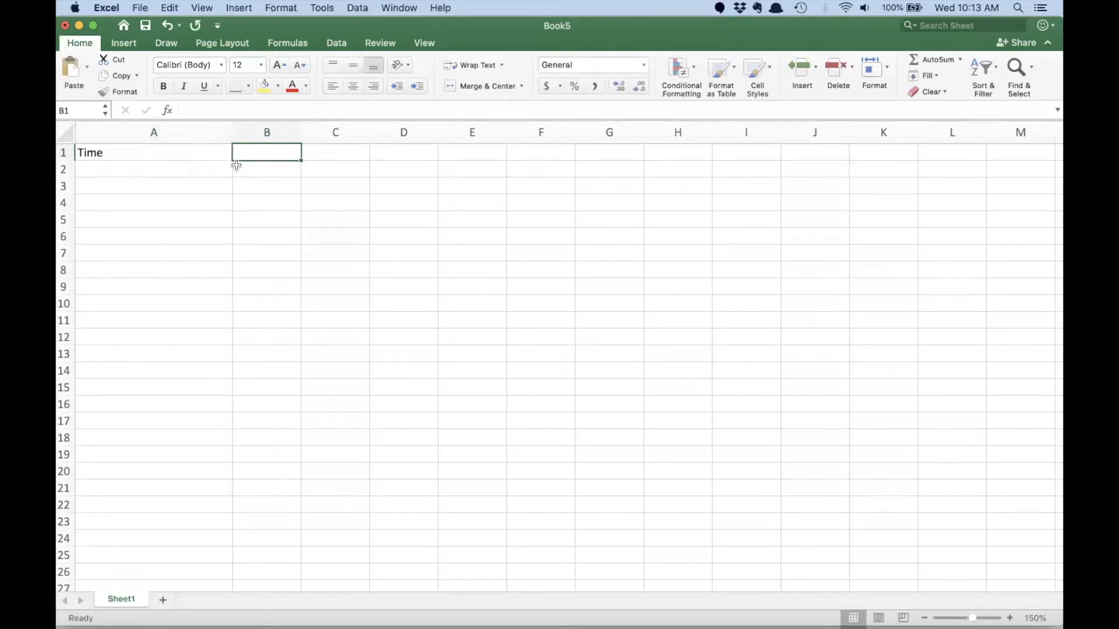
pyautogui.write('2020')
pyautogui.press('Tab')
pyautogui.write('2021')
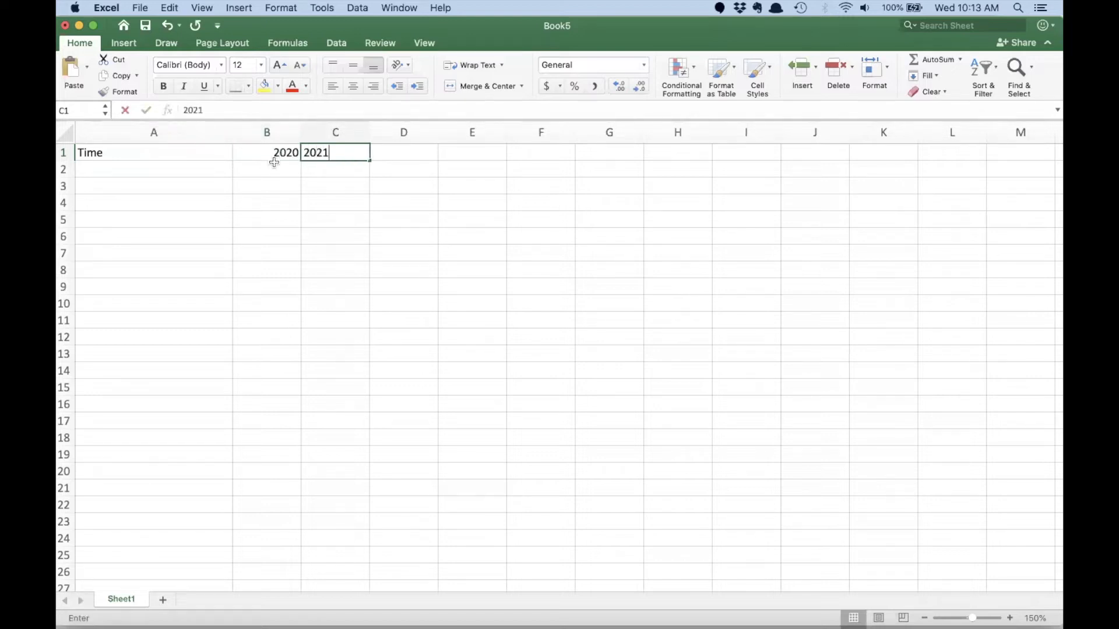
pyautogui.press('Return')
pyautogui.moveTo(281, 153); pyautogui.dragTo(565, 158)
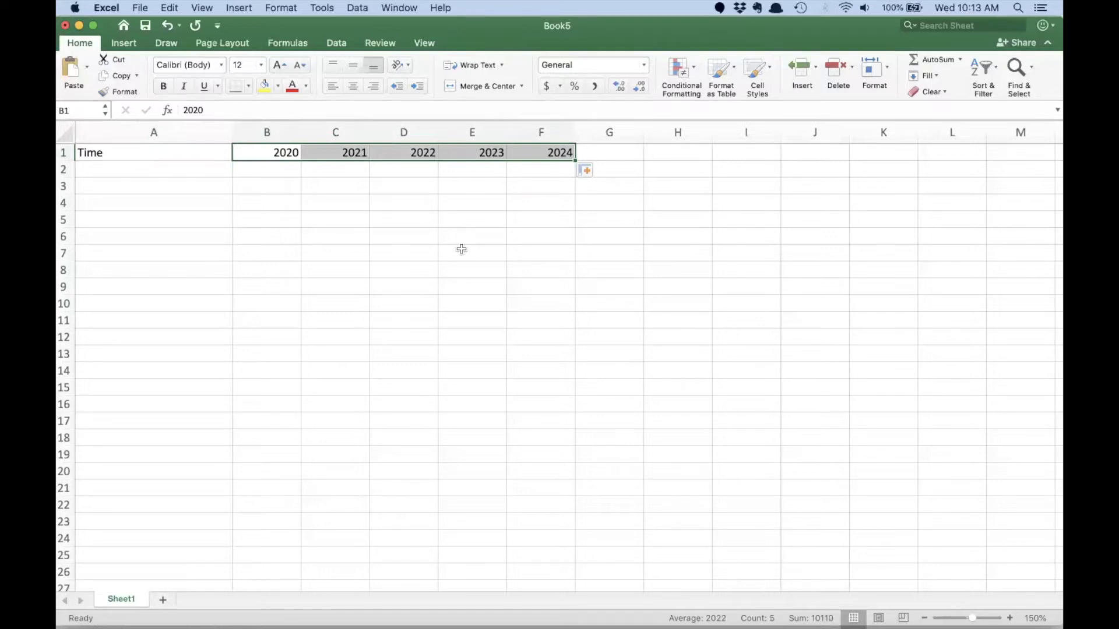
pyautogui.click(430, 236)
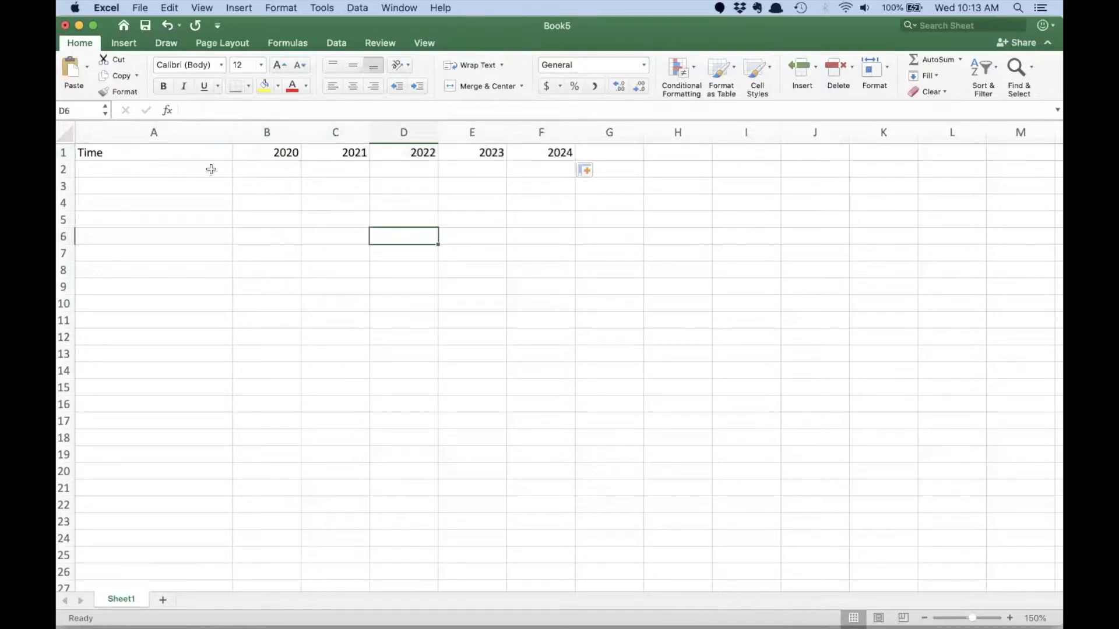
# - Label A2 as Price and enter 40000 as the 2020 price in B2
pyautogui.click(190, 168)
pyautogui.write('Price')
pyautogui.press('Tab')
pyautogui.write('40000')
pyautogui.press('Tab')
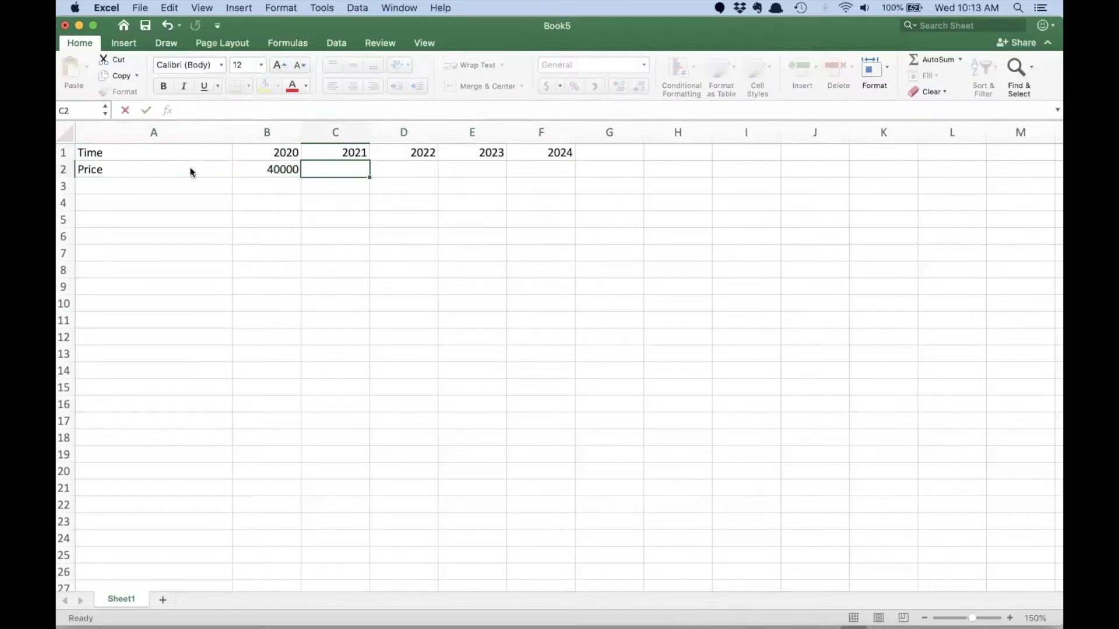
# - Make the 2021 price in C2 equal the previous year's with =B2, and fill the formula through 2024 in F2
pyautogui.click(258, 170)
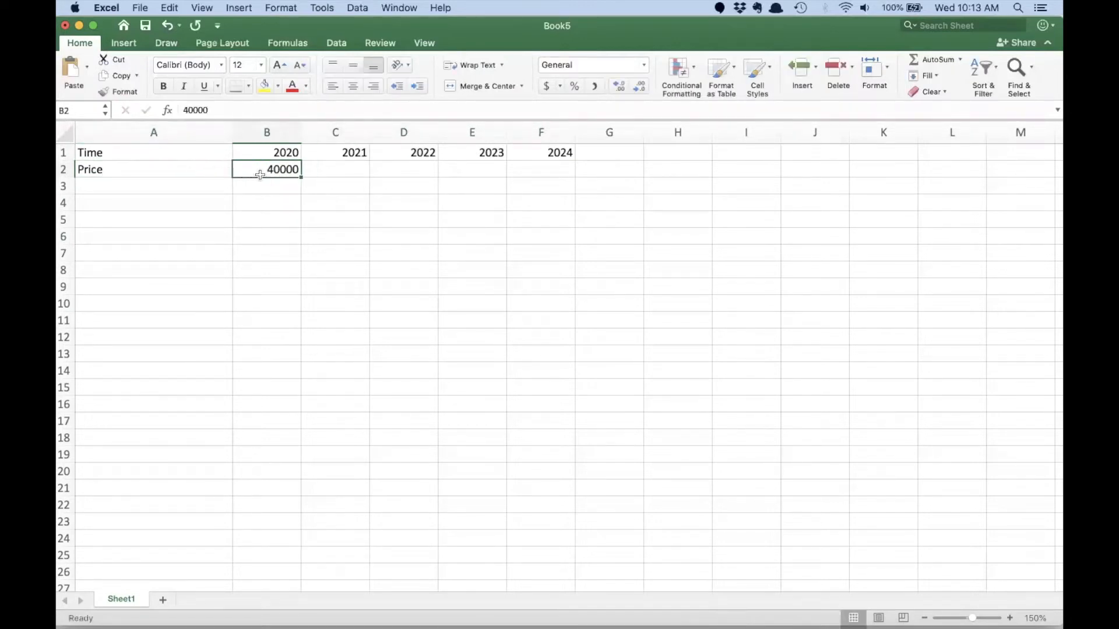
pyautogui.click(319, 172)
pyautogui.write('=')
pyautogui.press('Left')
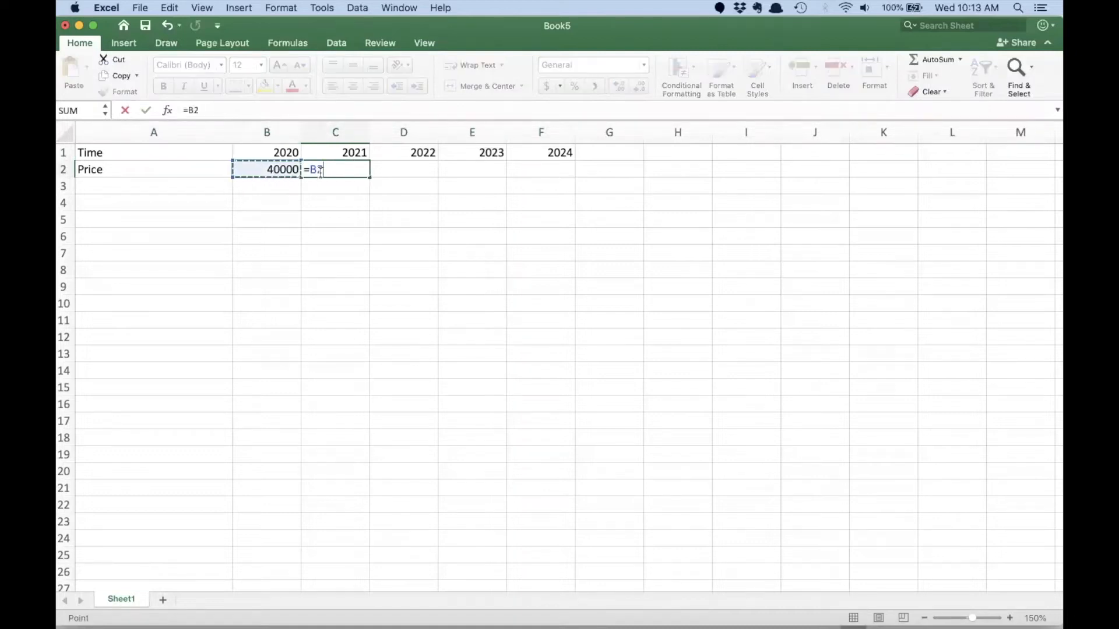
pyautogui.press('Return')
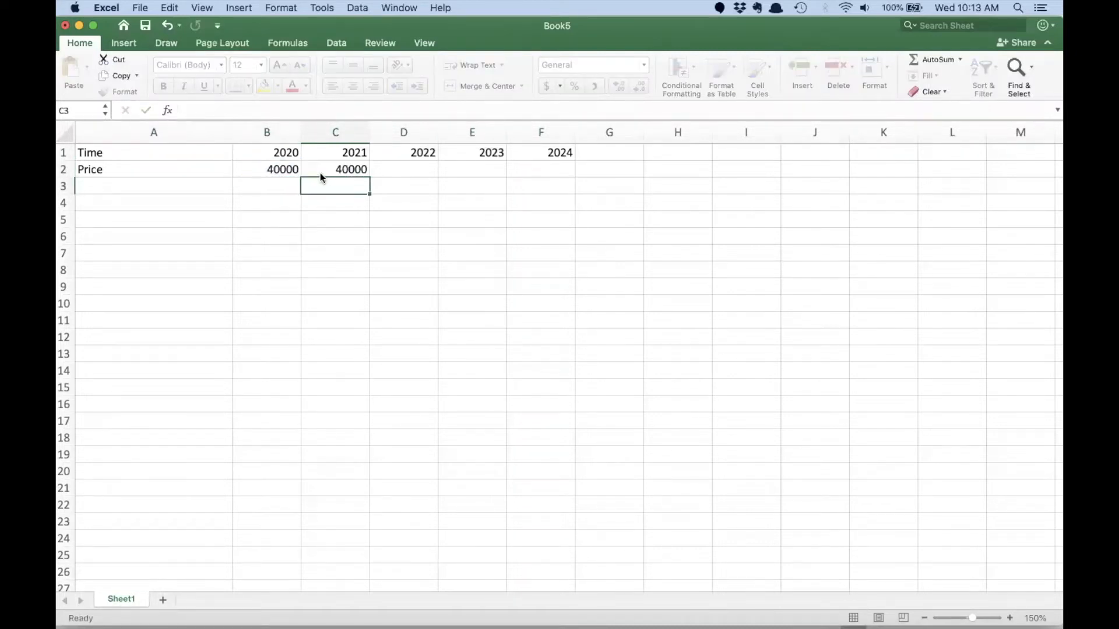
pyautogui.click(345, 170)
pyautogui.moveTo(369, 173); pyautogui.dragTo(554, 175)
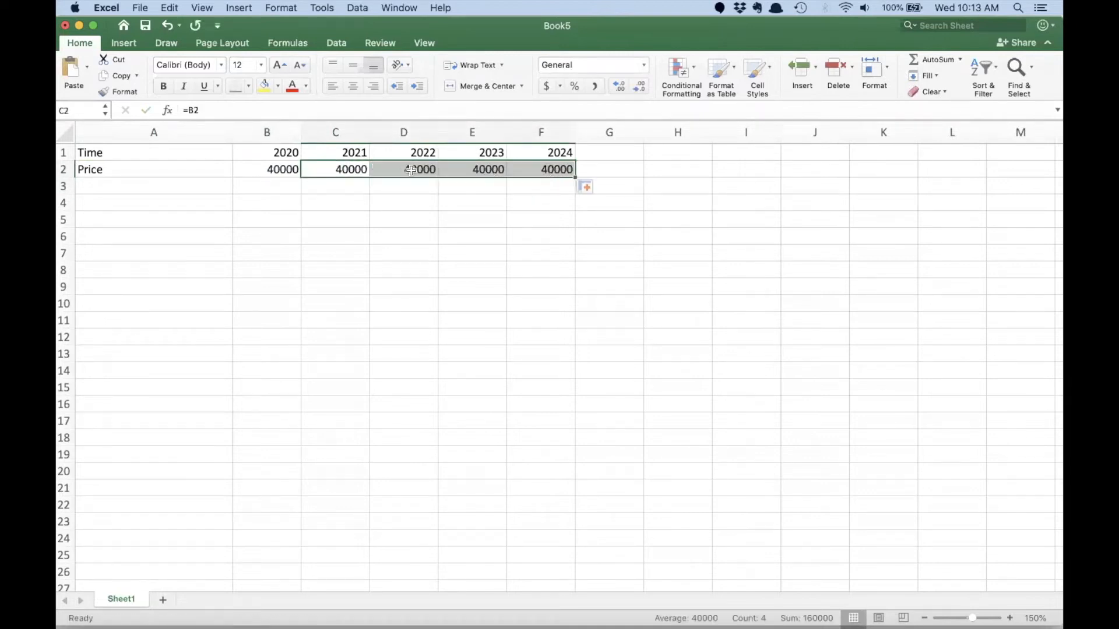
# - Test the price row by setting the 2022 price in D2 to 50000, and restore its formula =C2
pyautogui.click(412, 170)
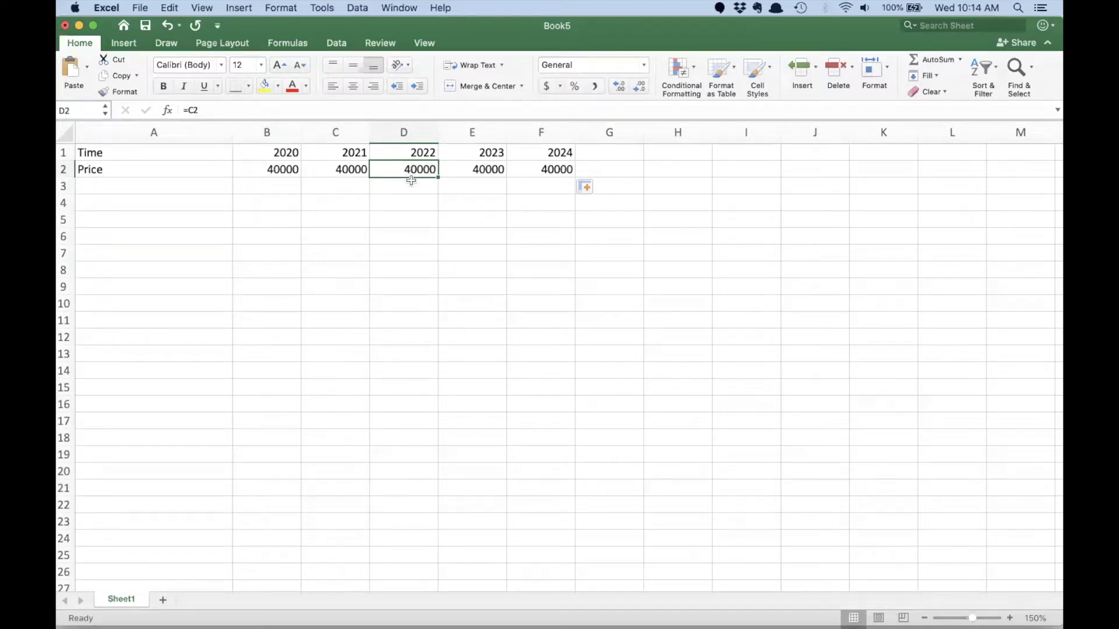
pyautogui.write('50000')
pyautogui.press('Tab')
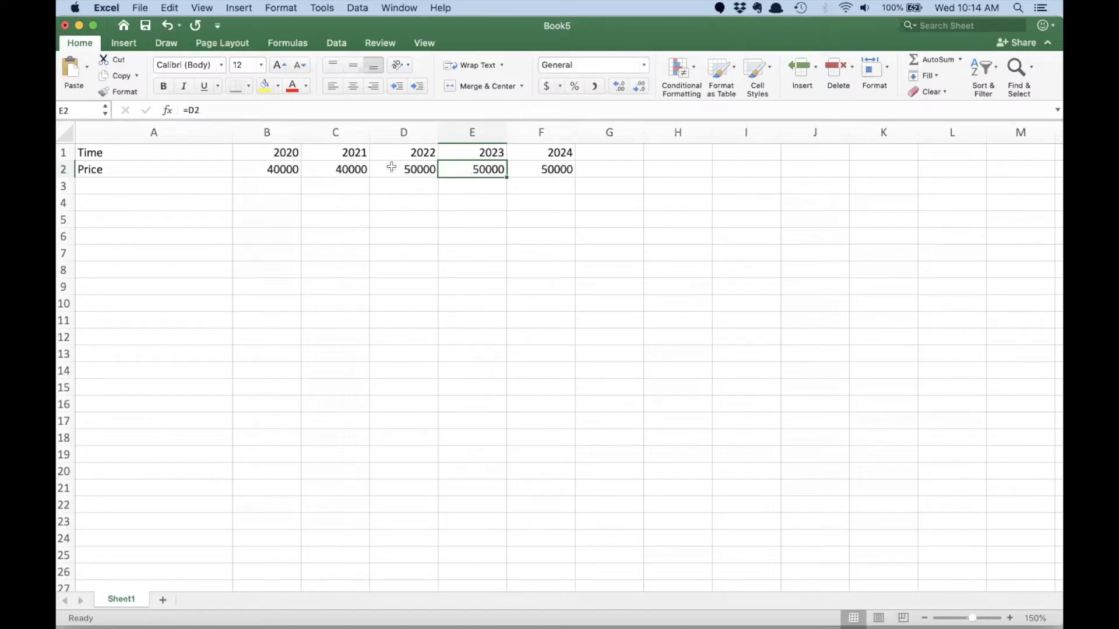
pyautogui.click(418, 169)
pyautogui.write('=C2')
pyautogui.press('Return')
# - Label A3 as Sales and add an Initial Sales assumption of 150000 in A18:B18
pyautogui.click(137, 184)
pyautogui.write('Sales')
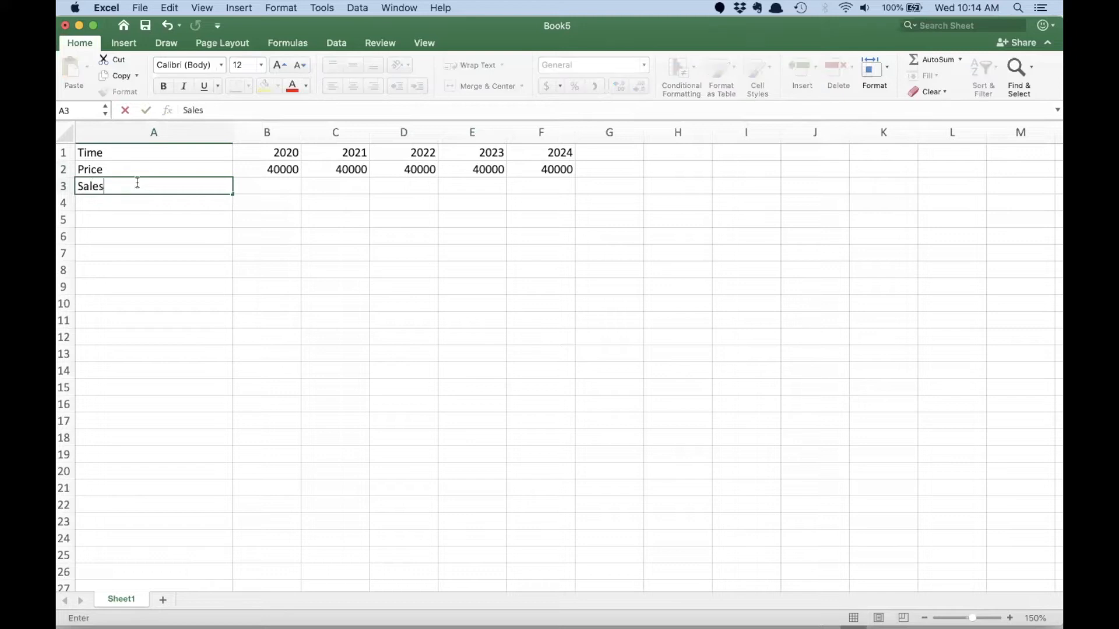
pyautogui.press('Tab')
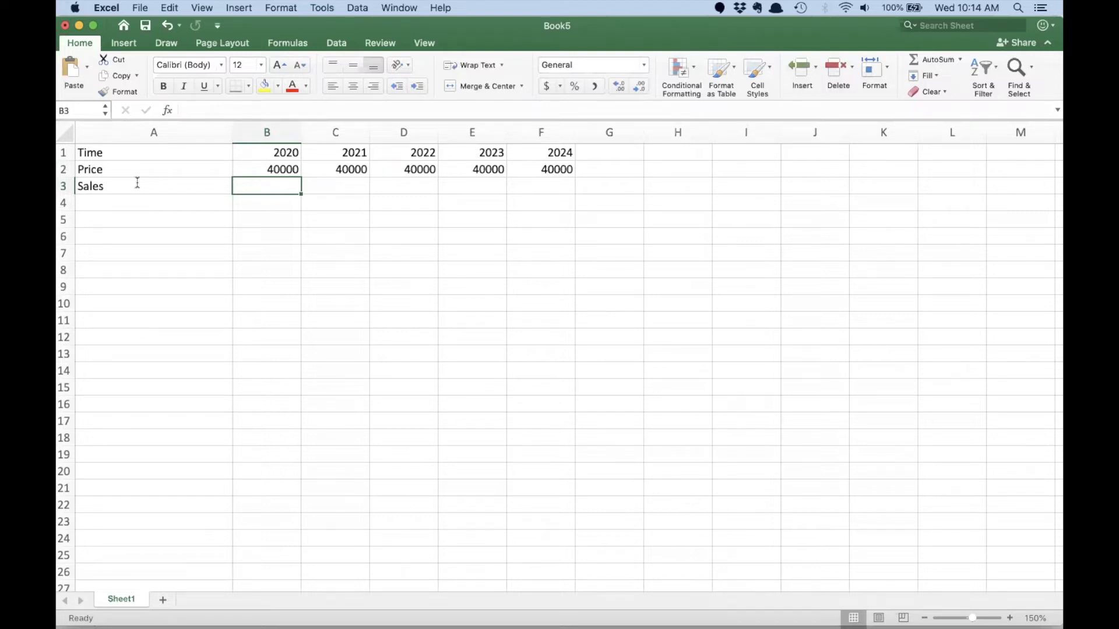
pyautogui.click(144, 466)
pyautogui.click(131, 438)
pyautogui.write('Initial Sales')
pyautogui.press('Tab')
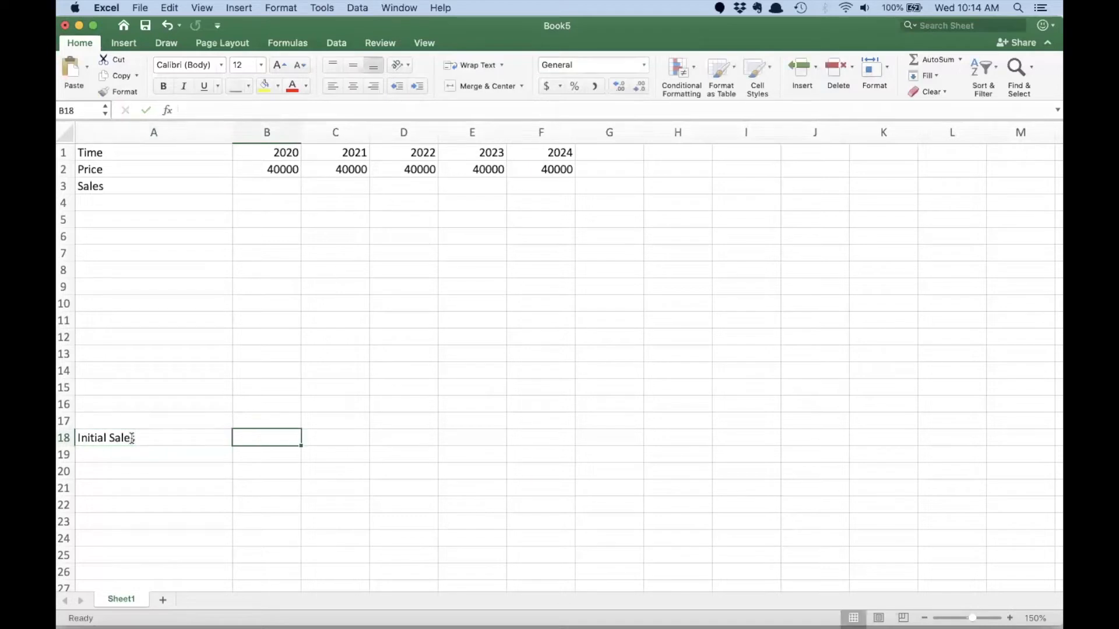
pyautogui.write('150000')
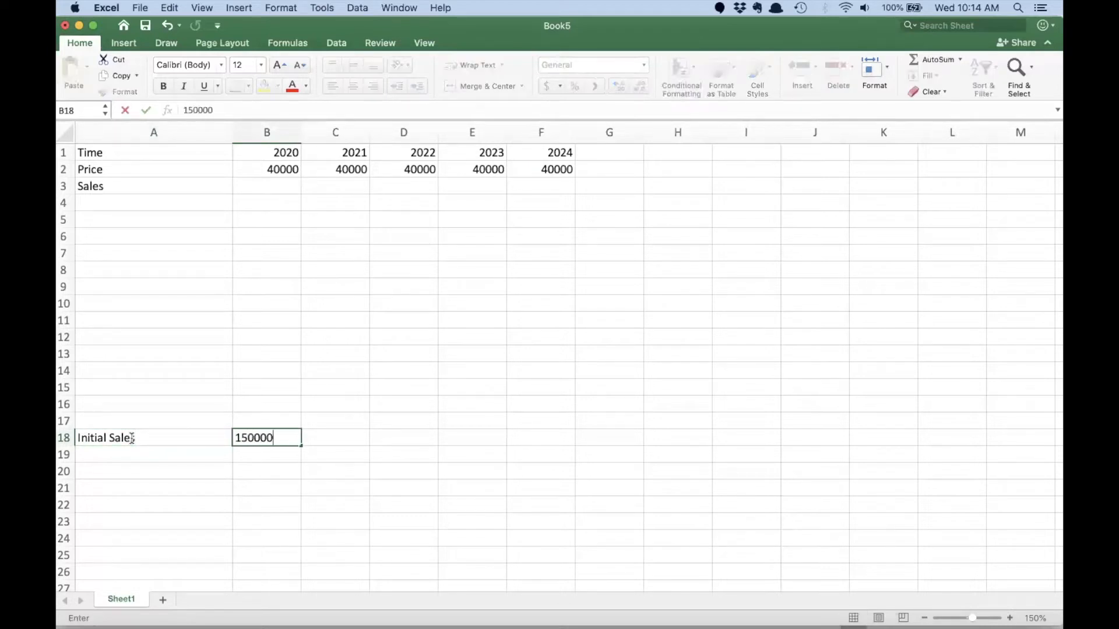
pyautogui.press('Return')
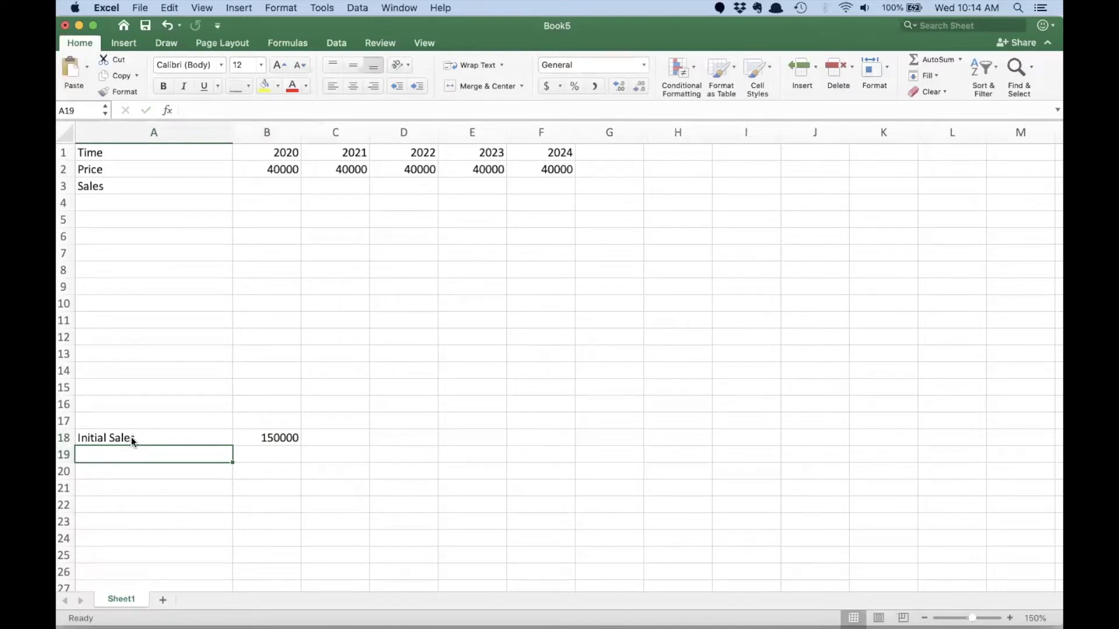
# - Link the 2020 sales in B3 to the Initial Sales assumption in B18
pyautogui.click(270, 185)
pyautogui.write('=')
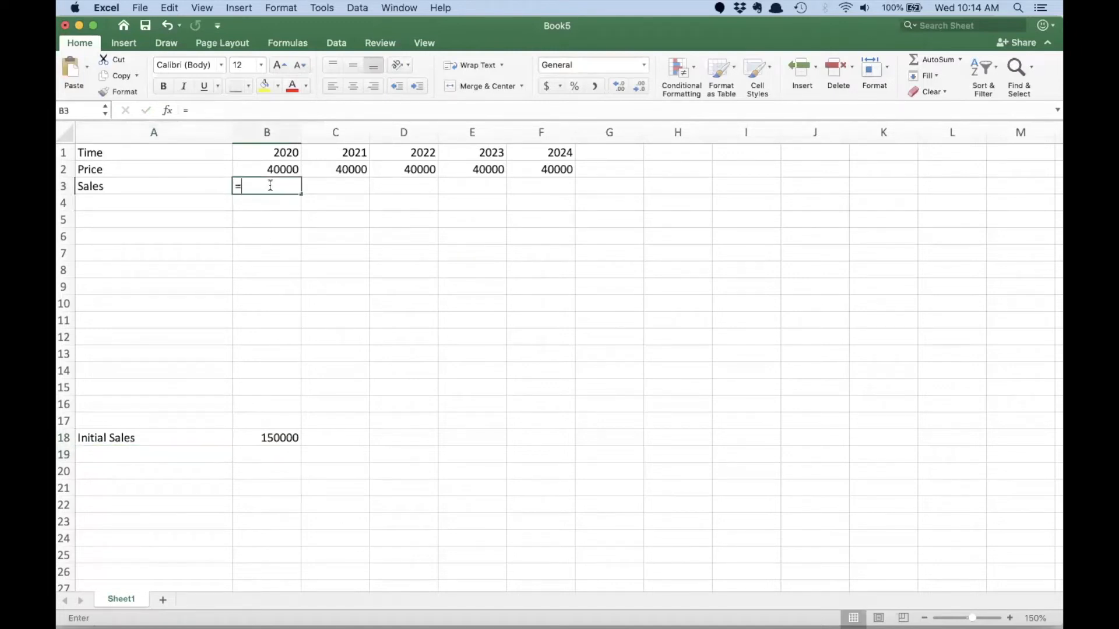
pyautogui.click(257, 438)
pyautogui.press('Return')
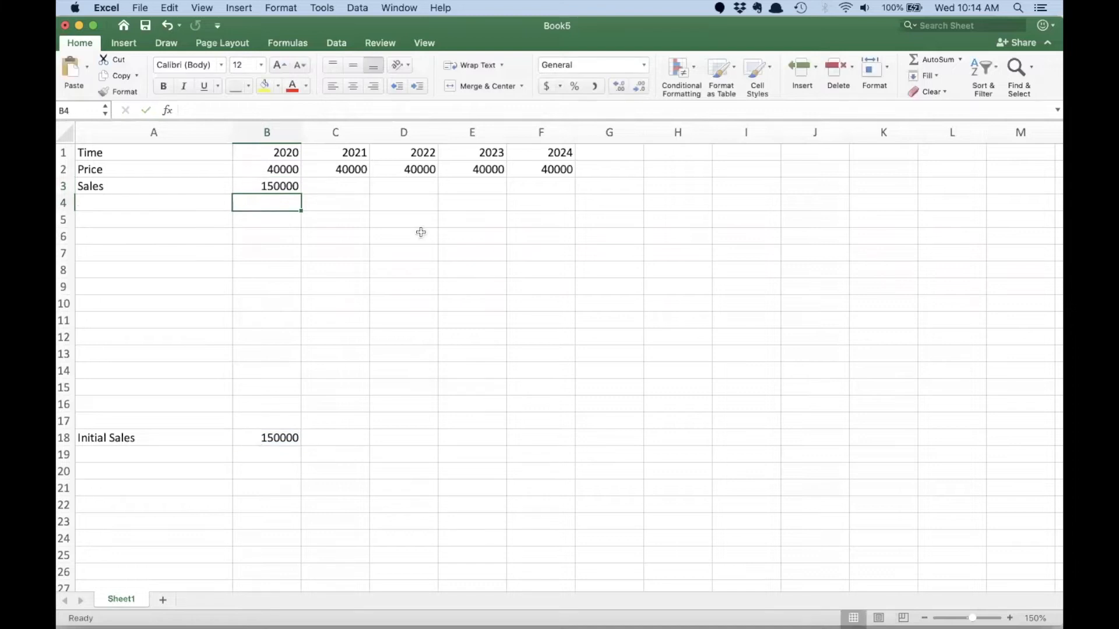
# - Calculate 2021 sales in C3 as =B3*1.05 and fill the formula through 2024 in F3
pyautogui.click(341, 186)
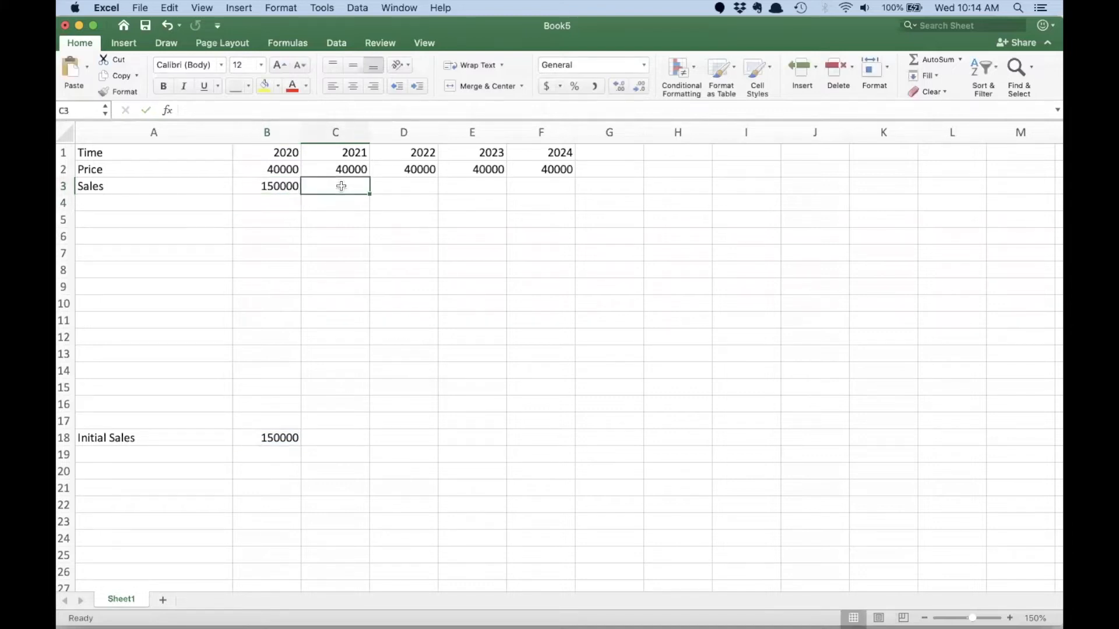
pyautogui.write('=')
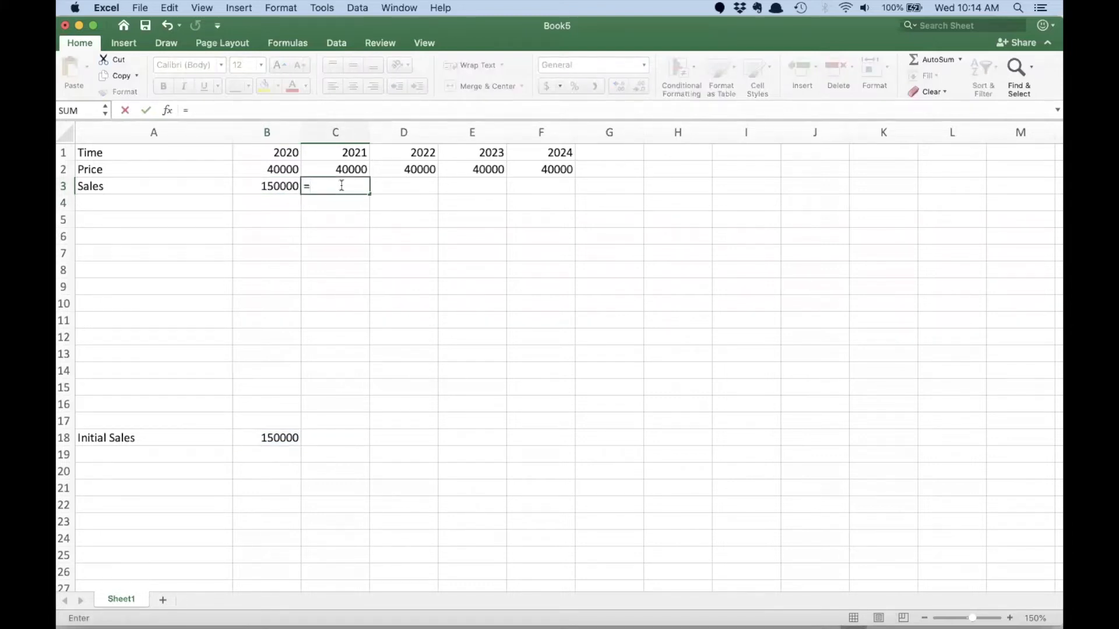
pyautogui.press('Left')
pyautogui.write('*1.05')
pyautogui.press('Return')
pyautogui.click(347, 184)
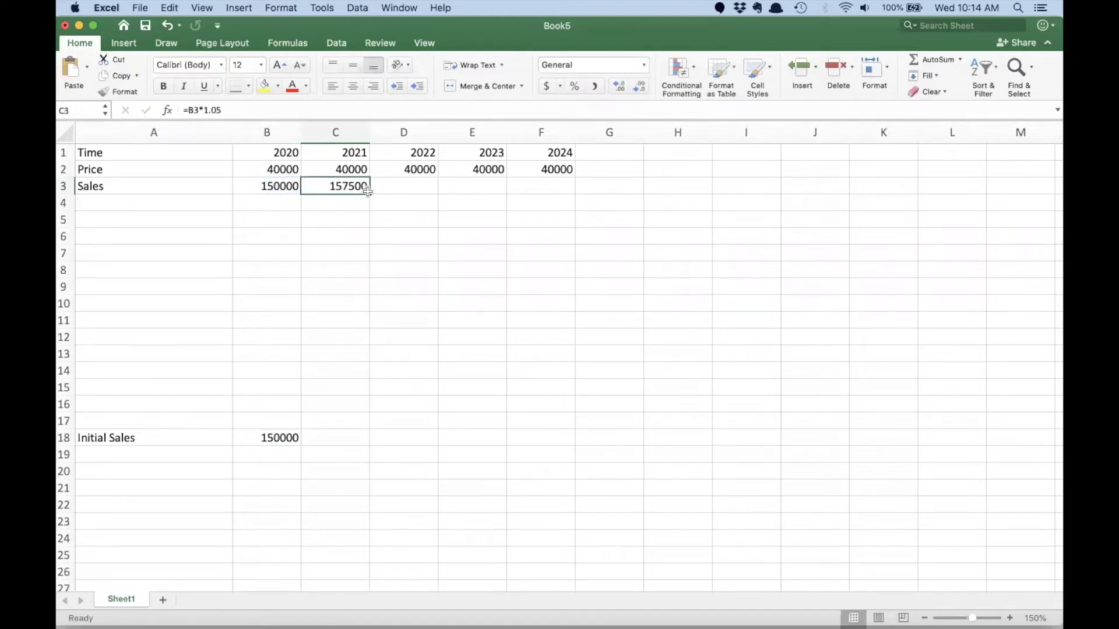
pyautogui.moveTo(368, 191); pyautogui.dragTo(543, 192)
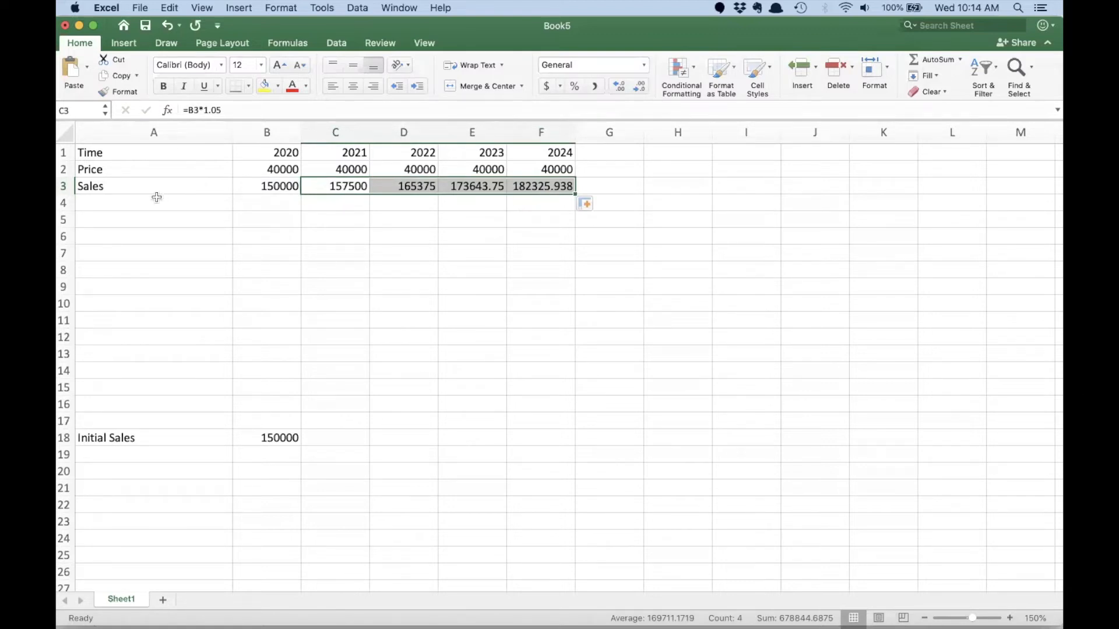
# - Format columns B to F with comma-separated thousands and no decimal places
pyautogui.moveTo(254, 132); pyautogui.dragTo(541, 132)
pyautogui.click(598, 83)
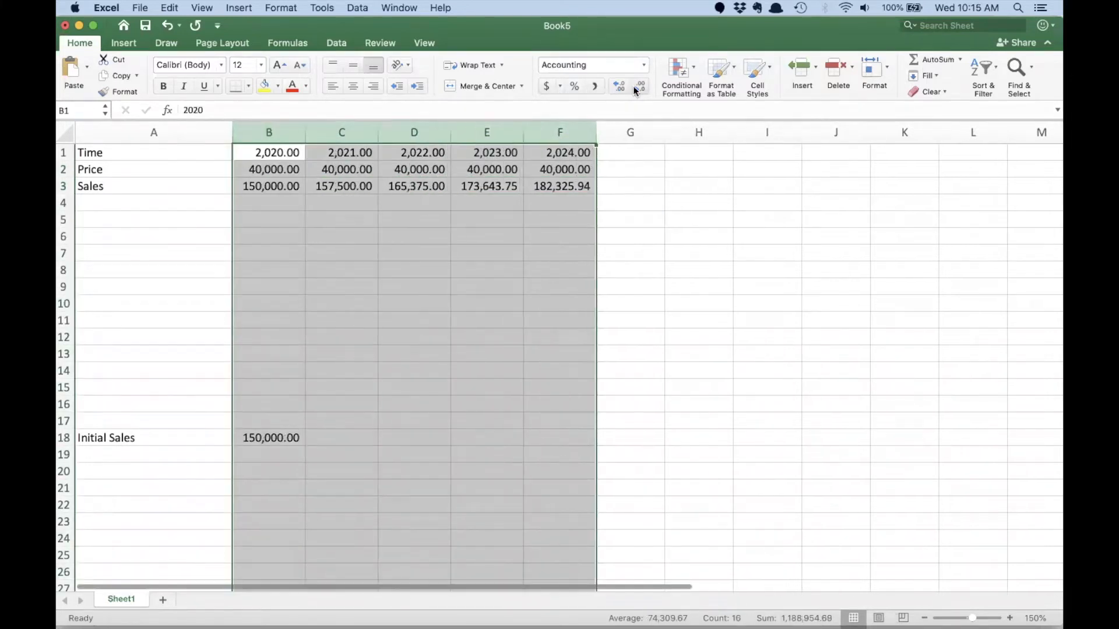
pyautogui.click(636, 86)
pyautogui.click(636, 86)
pyautogui.click(296, 242)
# - Label A5 as Revenue and calculate 2020 revenue in B5 as price times sales, =B2*B3
pyautogui.click(204, 202)
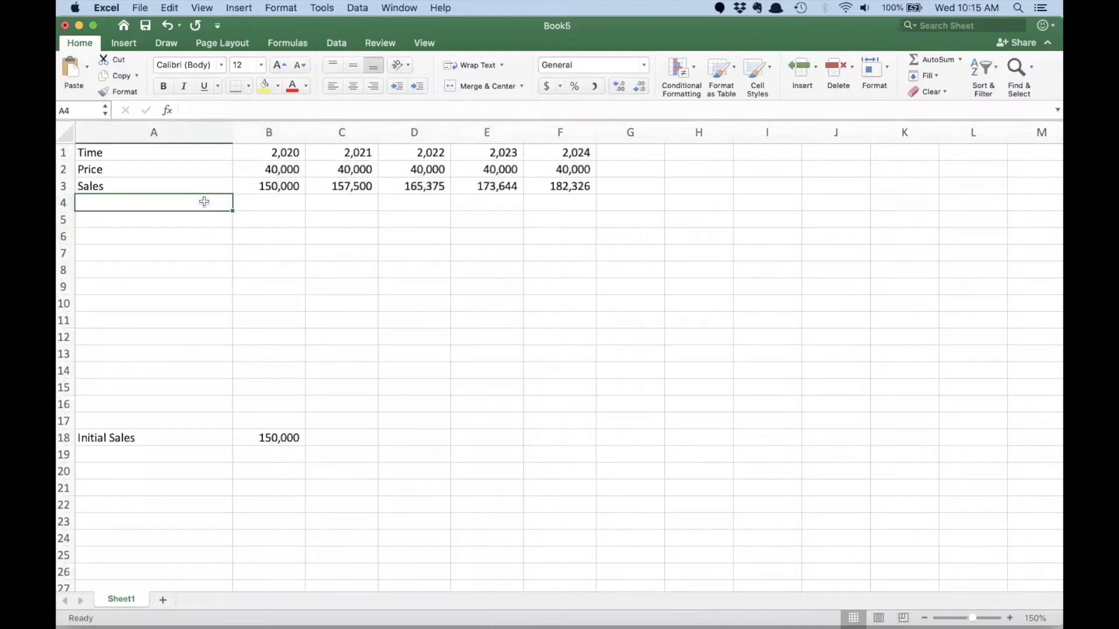
pyautogui.click(169, 220)
pyautogui.write('Revenue')
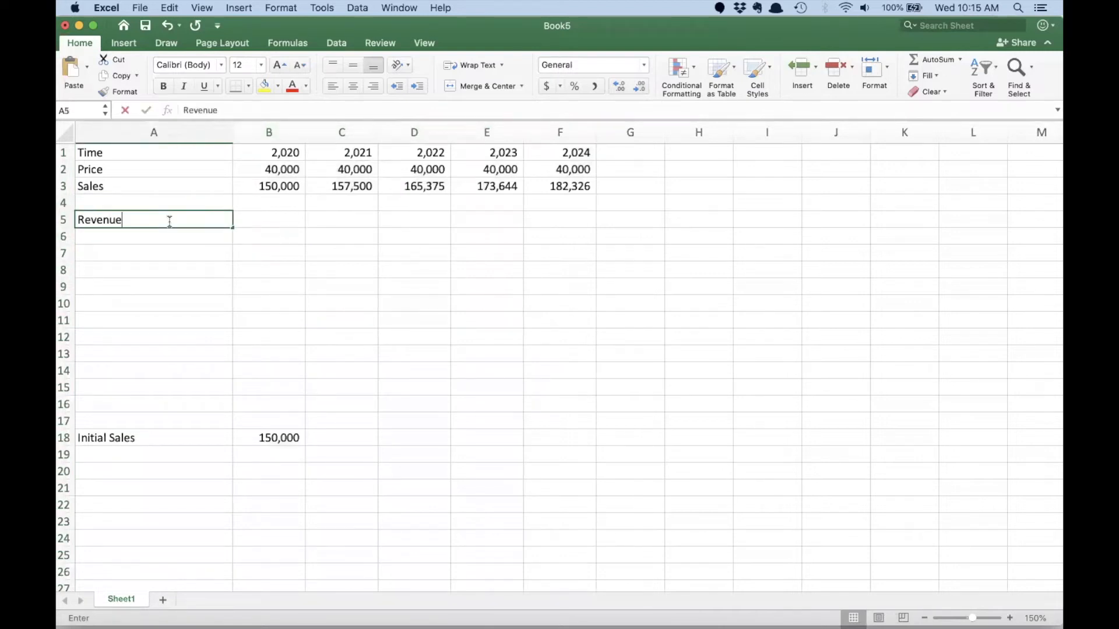
pyautogui.press('Tab')
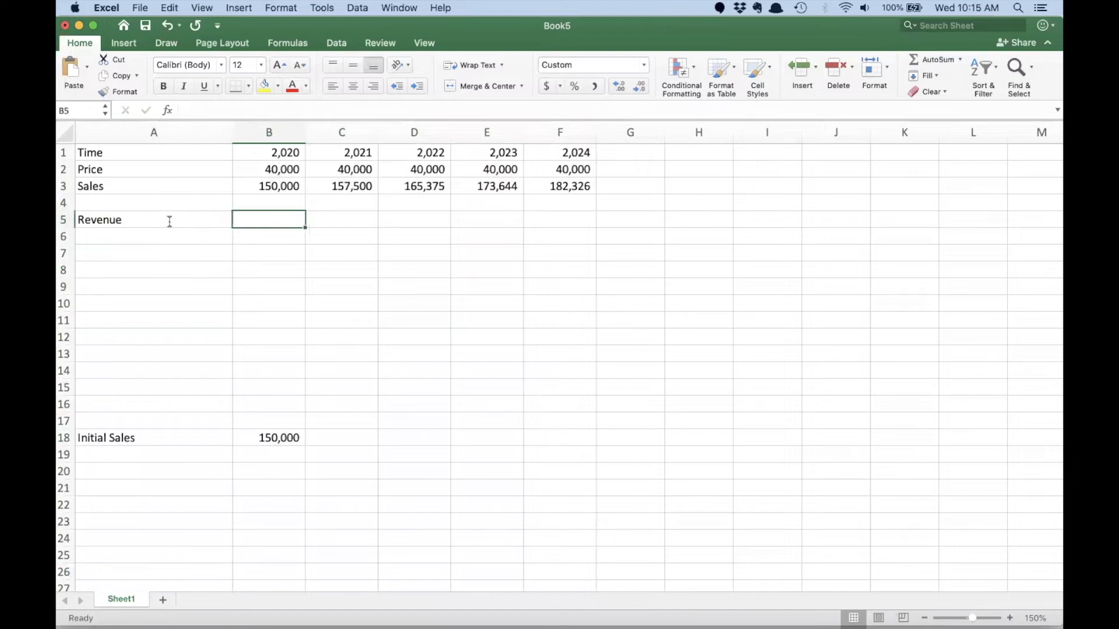
pyautogui.write('=')
pyautogui.click(250, 171)
pyautogui.write('*')
pyautogui.click(253, 188)
pyautogui.press('Return')
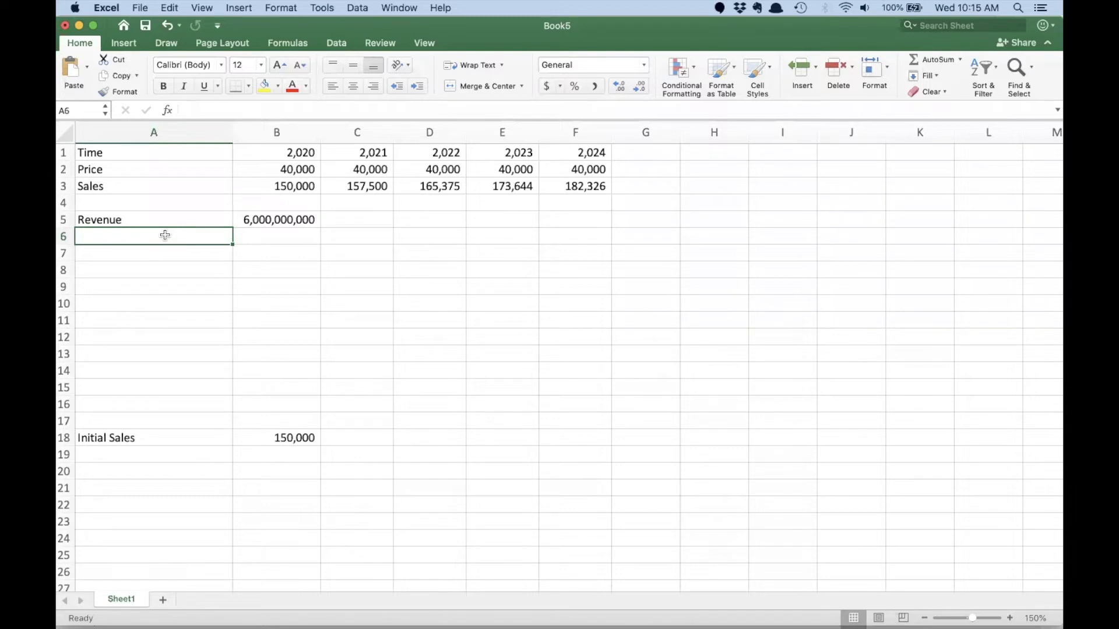
# - Label A7 as Variable Costs and calculate the 2020 value in B7 as =25000*B3
pyautogui.press('Return')
pyautogui.write('Variable Costs')
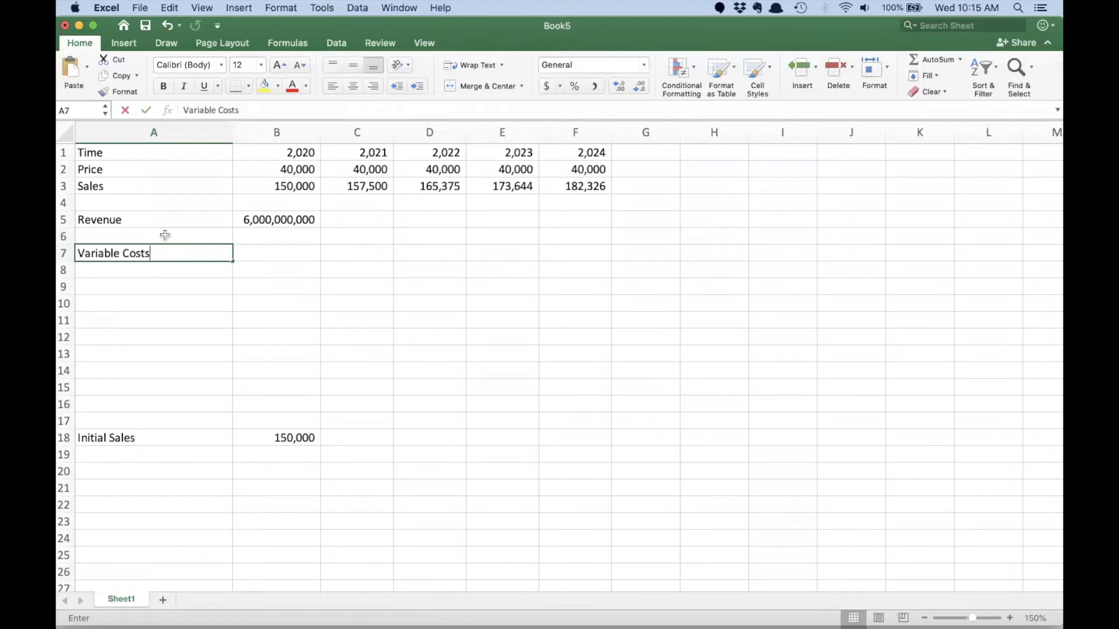
pyautogui.press('Tab')
pyautogui.write('=')
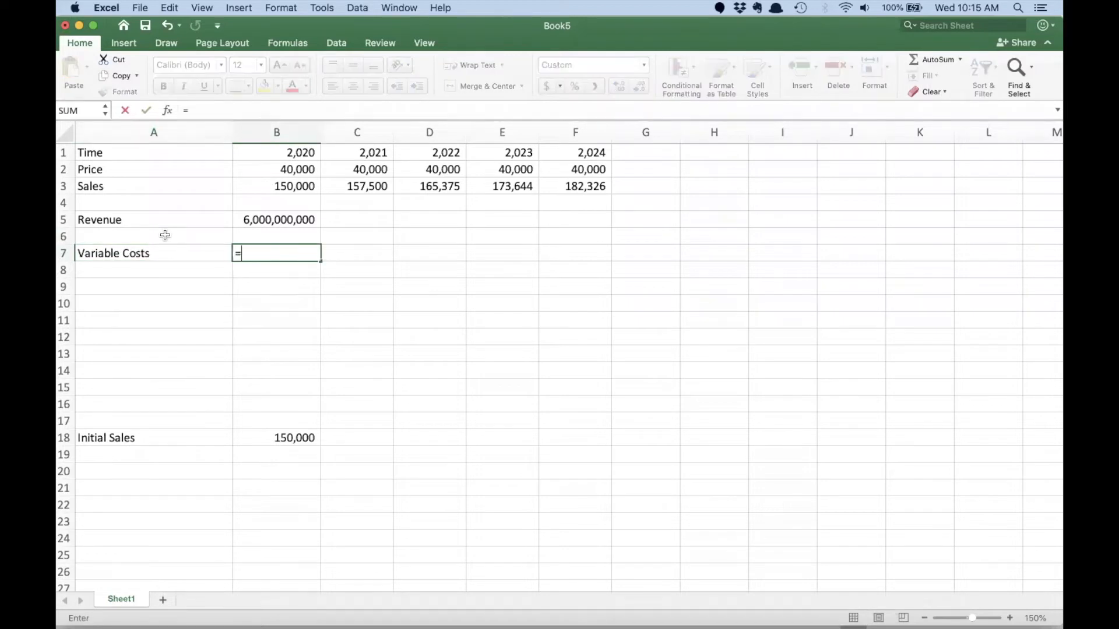
pyautogui.write('25000*')
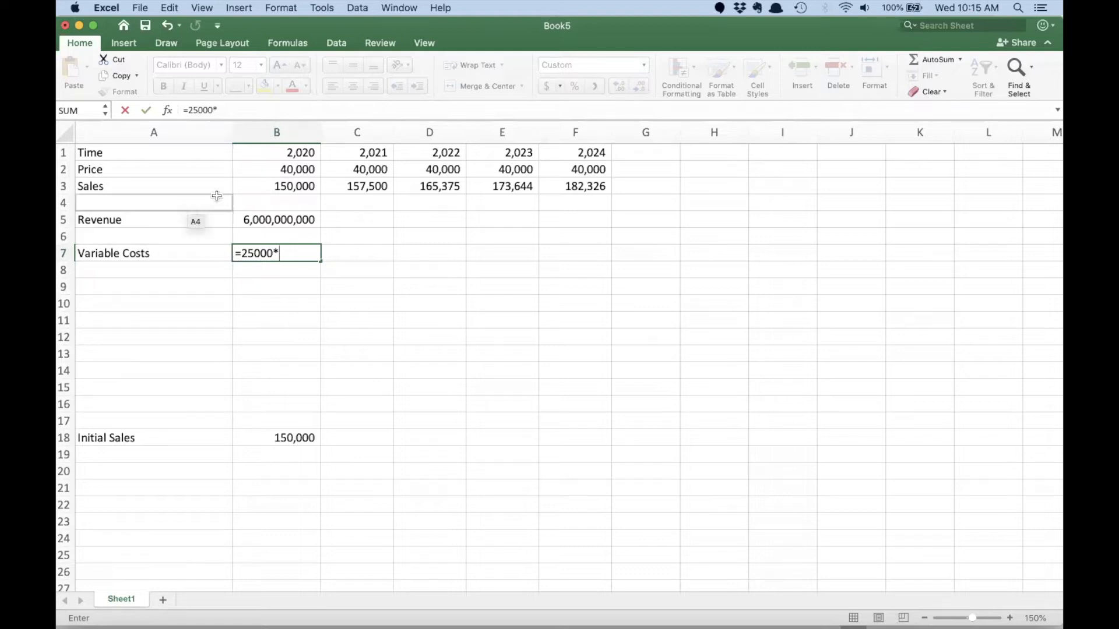
pyautogui.click(270, 185)
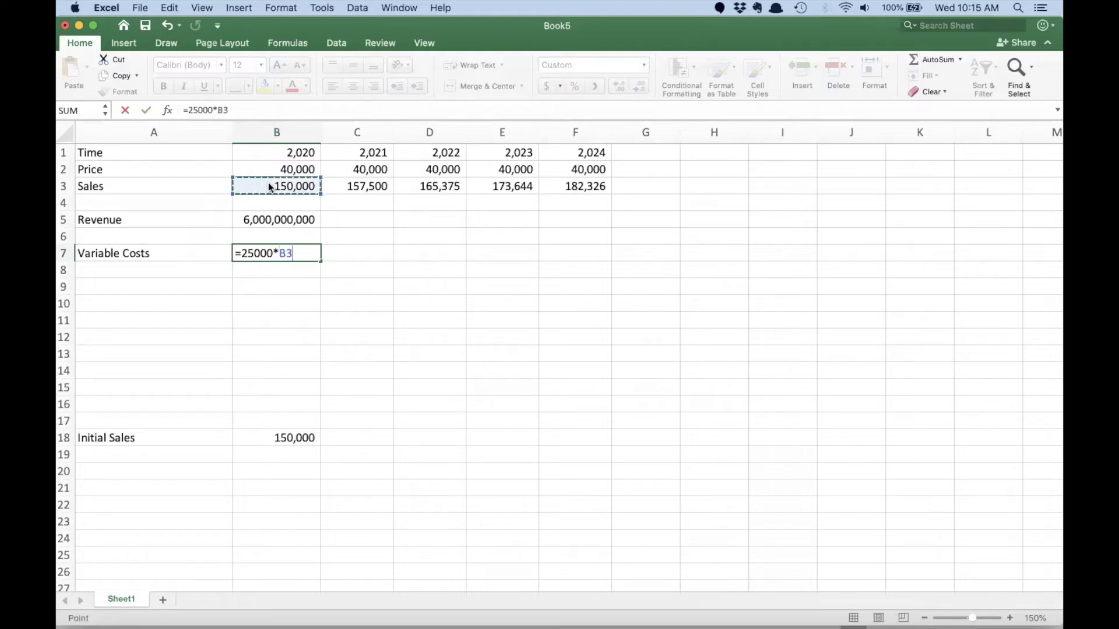
pyautogui.press('Return')
# - Fill the variable costs formula through 2024 in F7 and widen columns B to F to fit the numbers
pyautogui.click(296, 252)
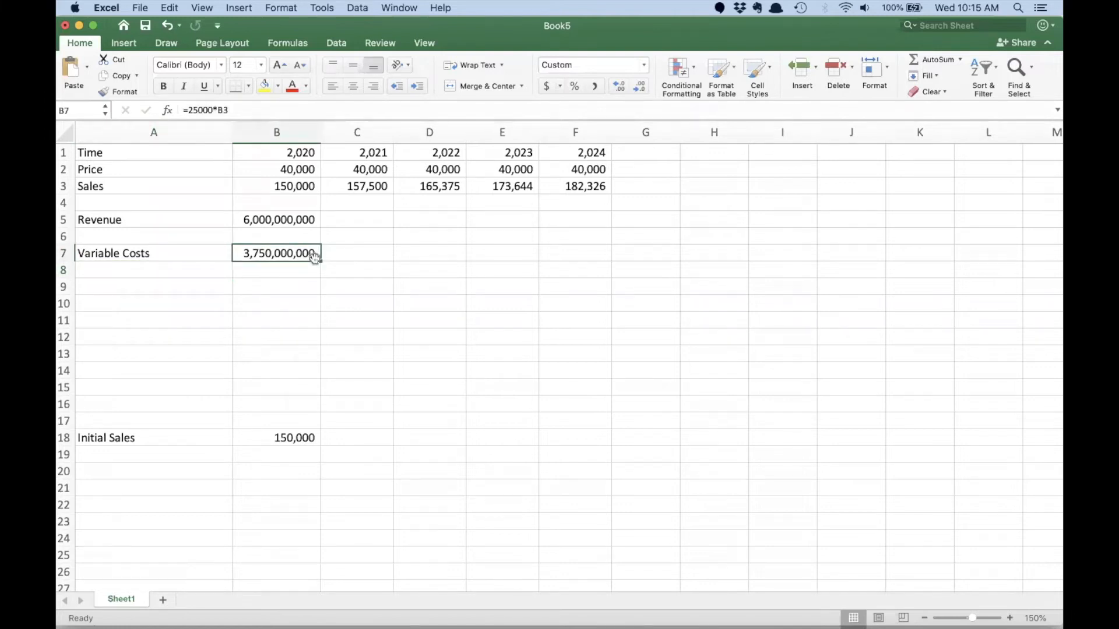
pyautogui.moveTo(320, 261); pyautogui.dragTo(583, 263)
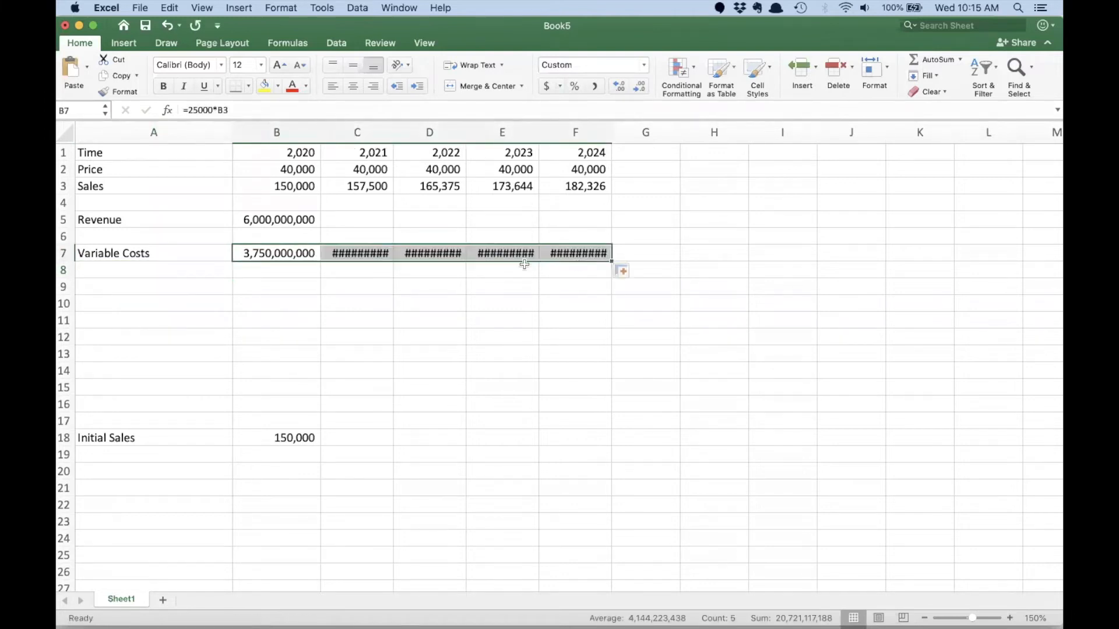
pyautogui.moveTo(279, 133); pyautogui.dragTo(608, 133)
# - Label A8 as Fixed Costs
pyautogui.click(187, 270)
pyautogui.write('Fi')
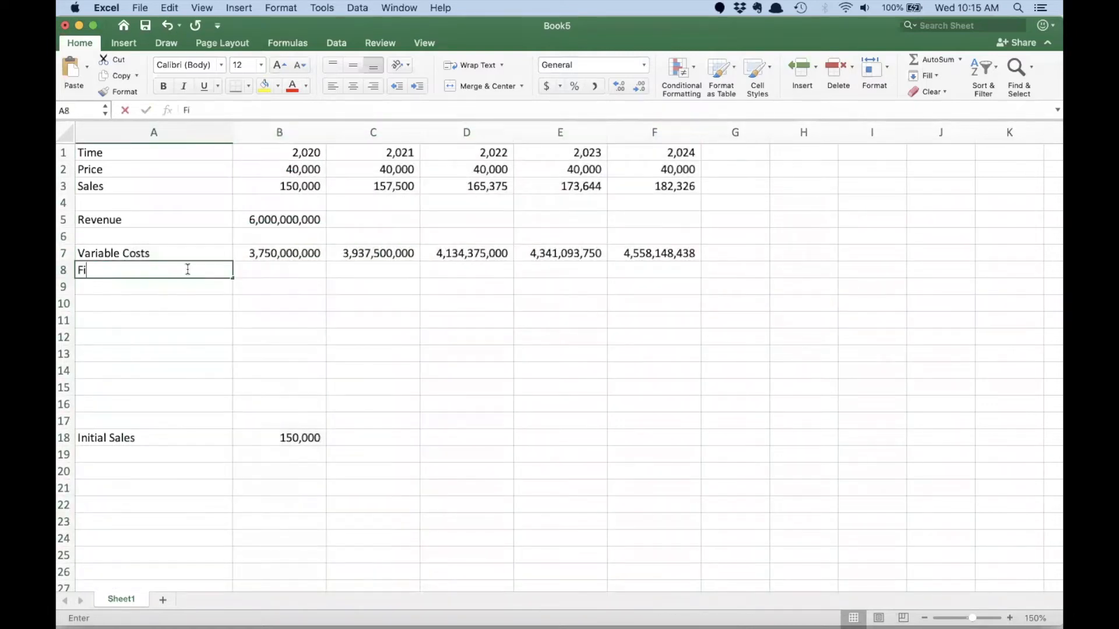
pyautogui.write('xed Costst')
pyautogui.press('Tab')
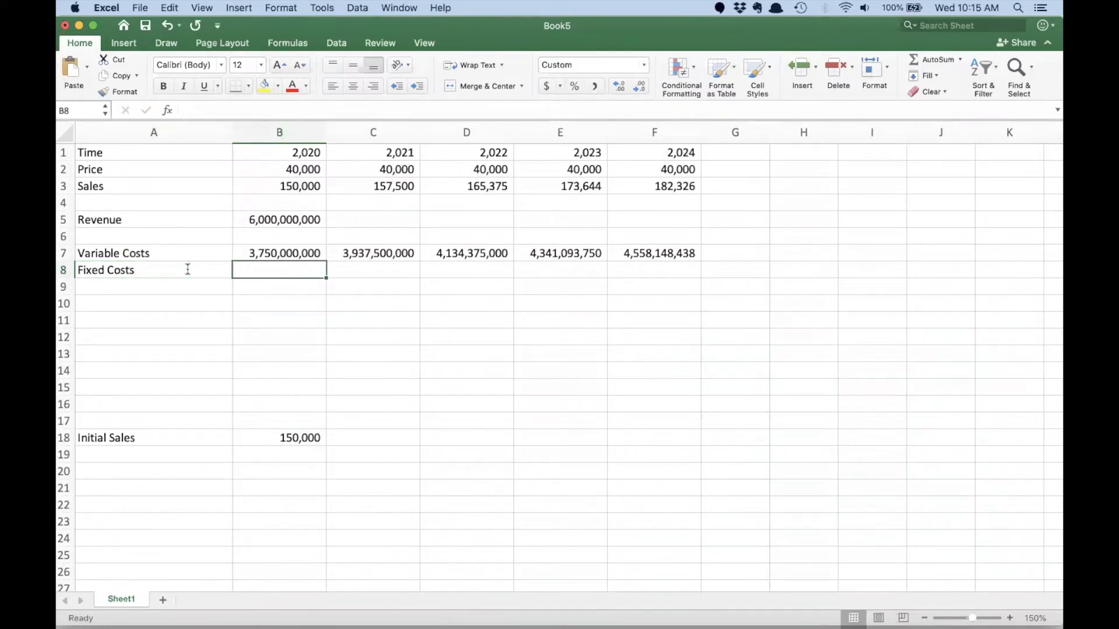
# - Add an Initial Fixed Costs assumption in A19 with the value 2,000,000,000 in B19
pyautogui.click(133, 454)
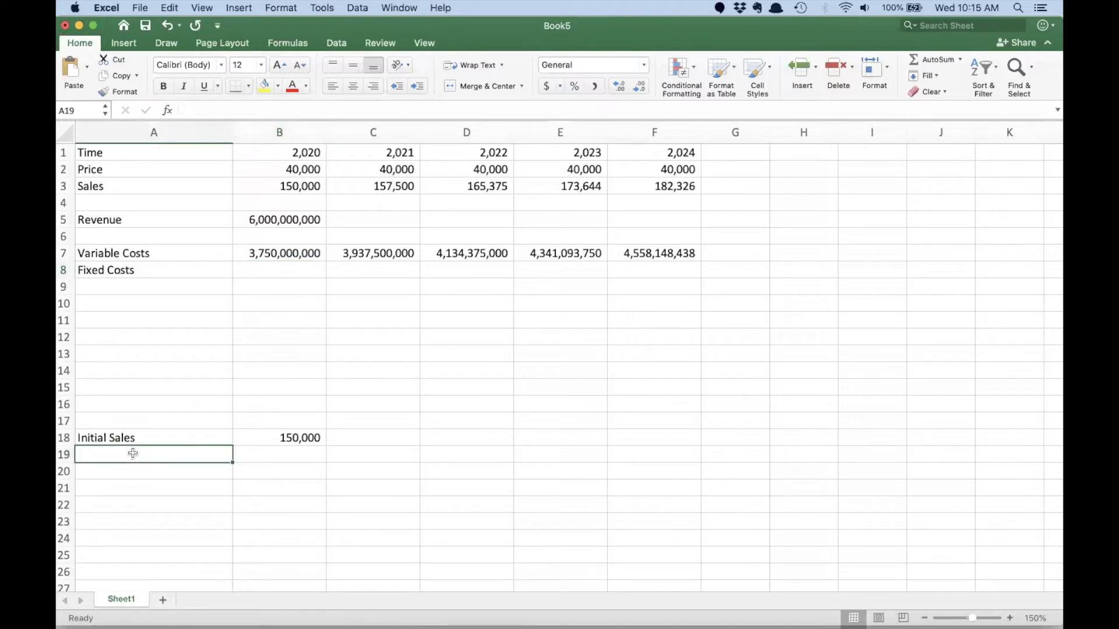
pyautogui.write('Initial Fixed Costs')
pyautogui.press('Tab')
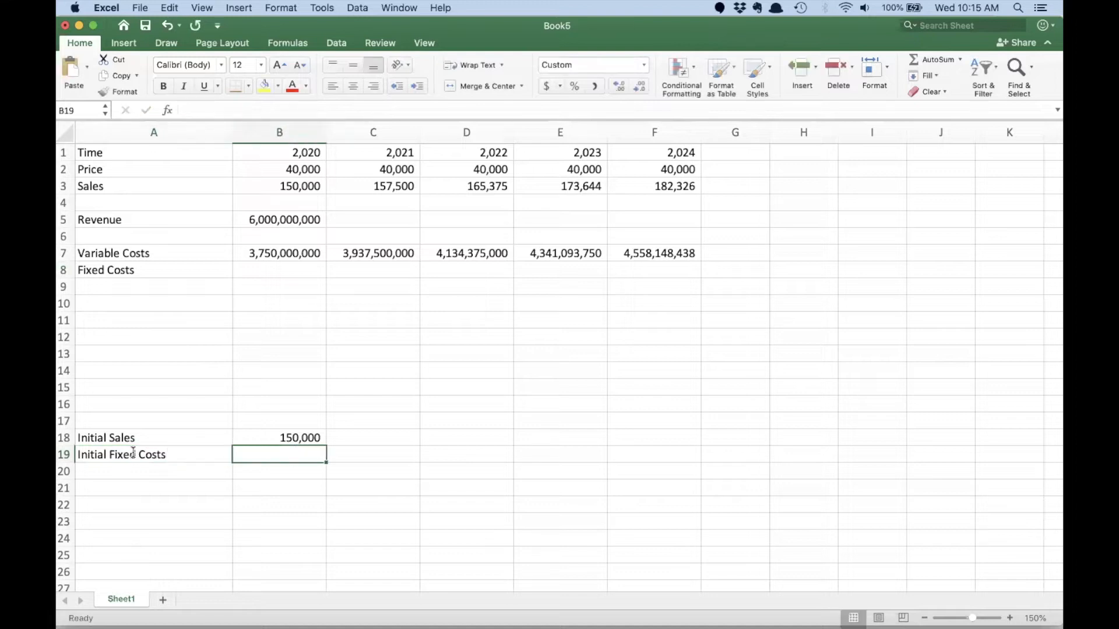
pyautogui.write('2')
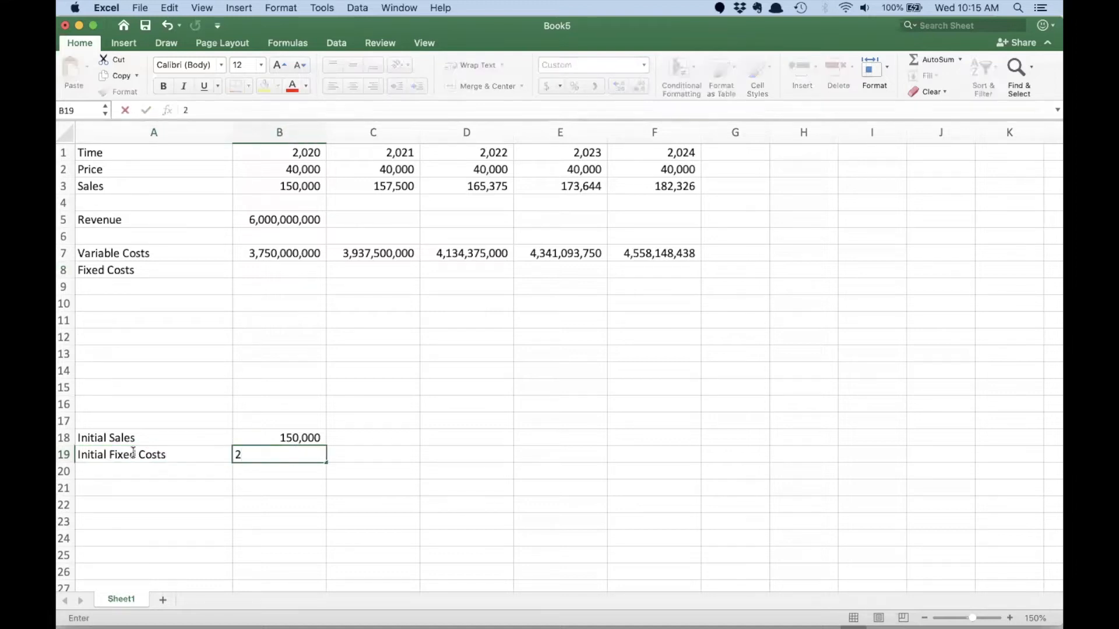
pyautogui.write(',000,')
pyautogui.write('000,')
pyautogui.write('000')
pyautogui.press('Return')
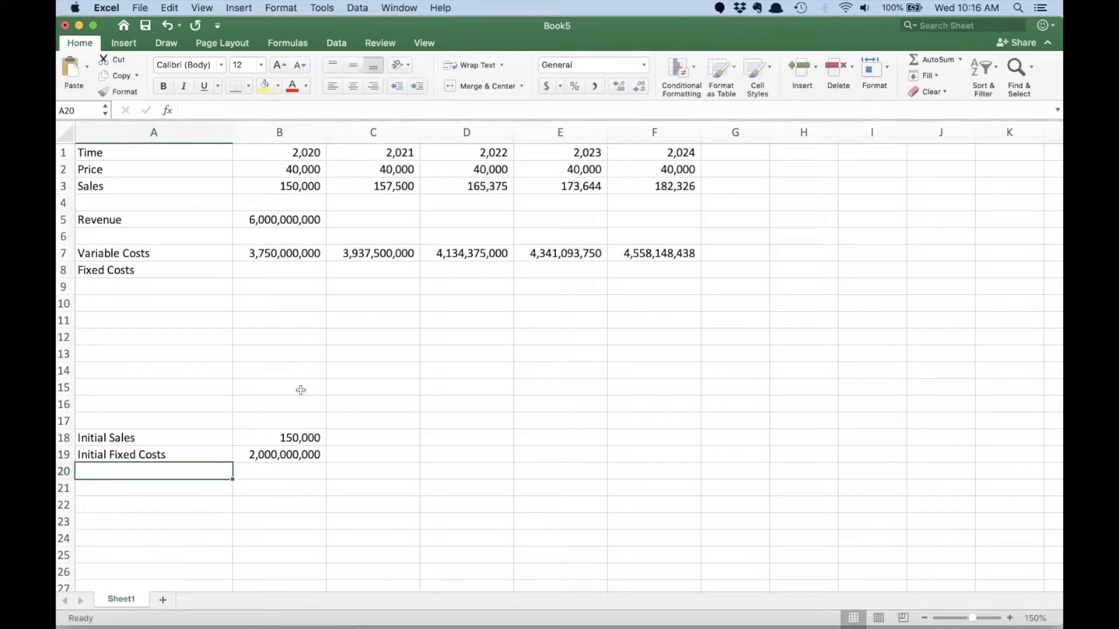
# - Link the 2020 fixed costs in B8 to the Initial Fixed Costs assumption in B19
pyautogui.click(253, 270)
pyautogui.write('=')
pyautogui.click(290, 453)
pyautogui.press('Return')
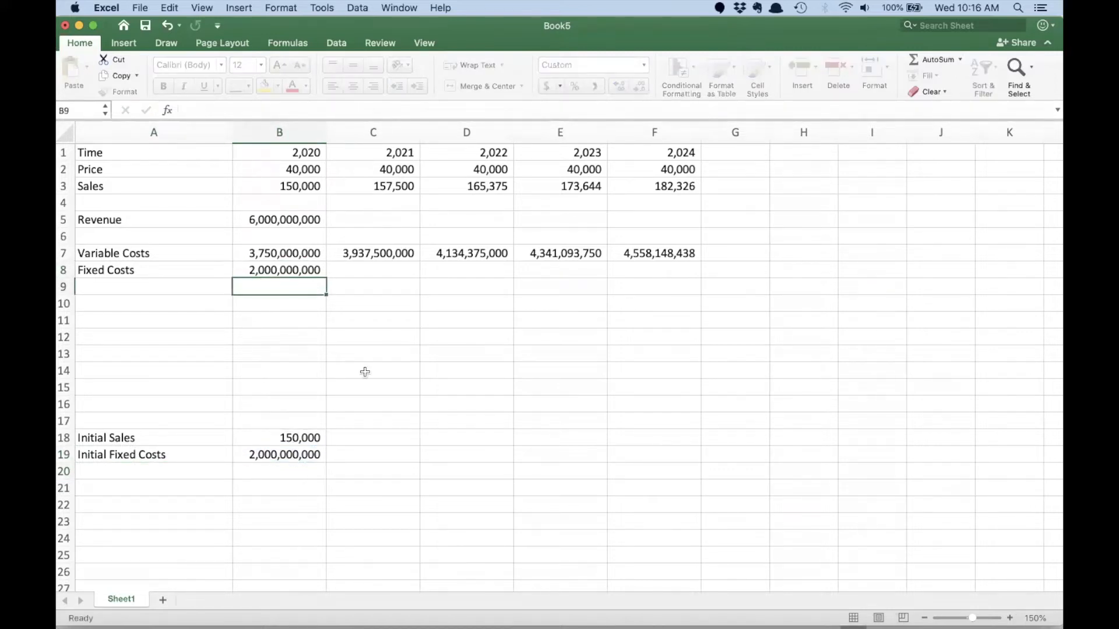
# - Set the 2021 fixed costs in C8 to =B8 and fill the formula through 2024 in F8
pyautogui.click(381, 274)
pyautogui.write('=')
pyautogui.press('Left')
pyautogui.press('Return')
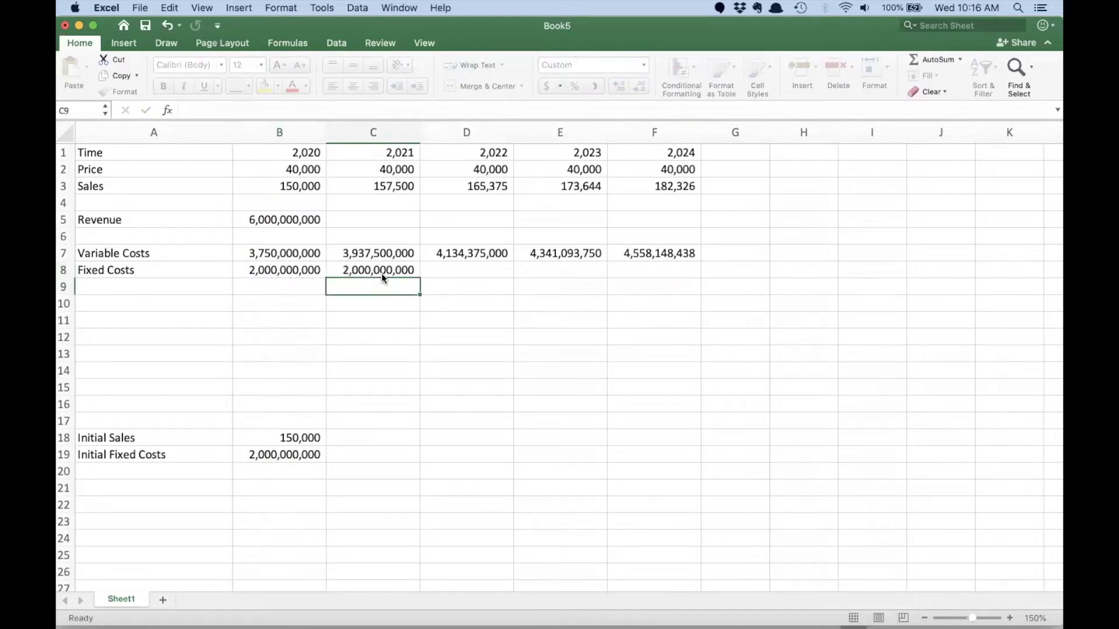
pyautogui.click(387, 272)
pyautogui.moveTo(420, 278); pyautogui.dragTo(665, 271)
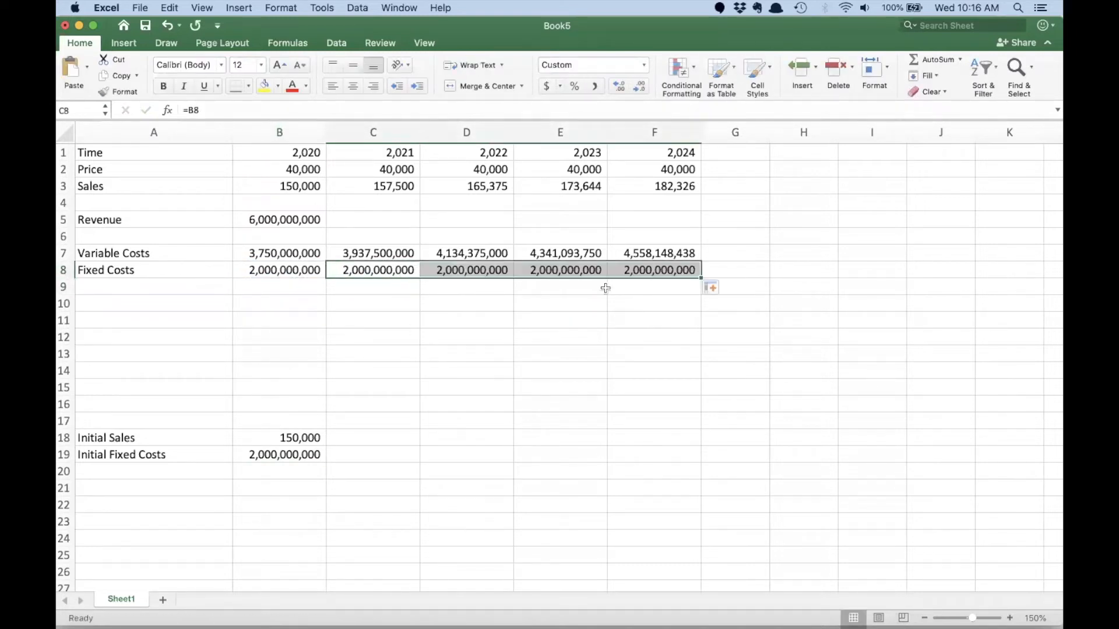
# - Label A9 as Total Costs, calculate B9 as =B7+B8 and fill the formula through F9
pyautogui.click(172, 291)
pyautogui.write('Total Costs')
pyautogui.press('Tab')
pyautogui.write('=')
pyautogui.press('Up')
pyautogui.press('Up')
pyautogui.write('+')
pyautogui.press('Up')
pyautogui.press('Return')
pyautogui.click(268, 289)
pyautogui.moveTo(324, 293); pyautogui.dragTo(659, 296)
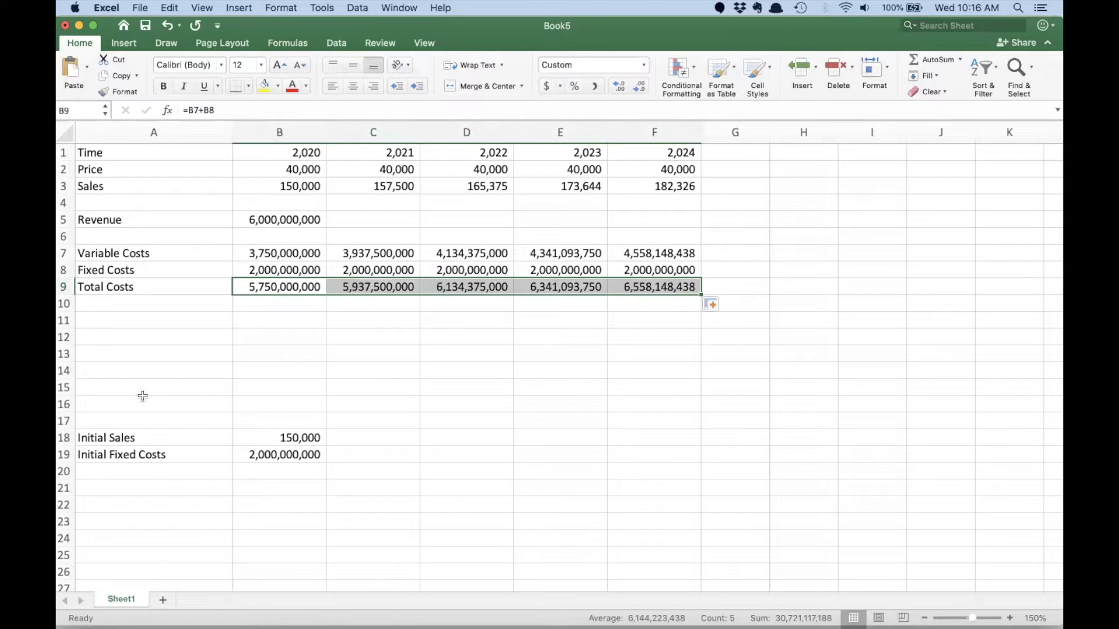
# - Label A11 as Profit and calculate 2020 profit in B11 as revenue minus total costs, =B5-B9
pyautogui.click(117, 319)
pyautogui.write('Profit')
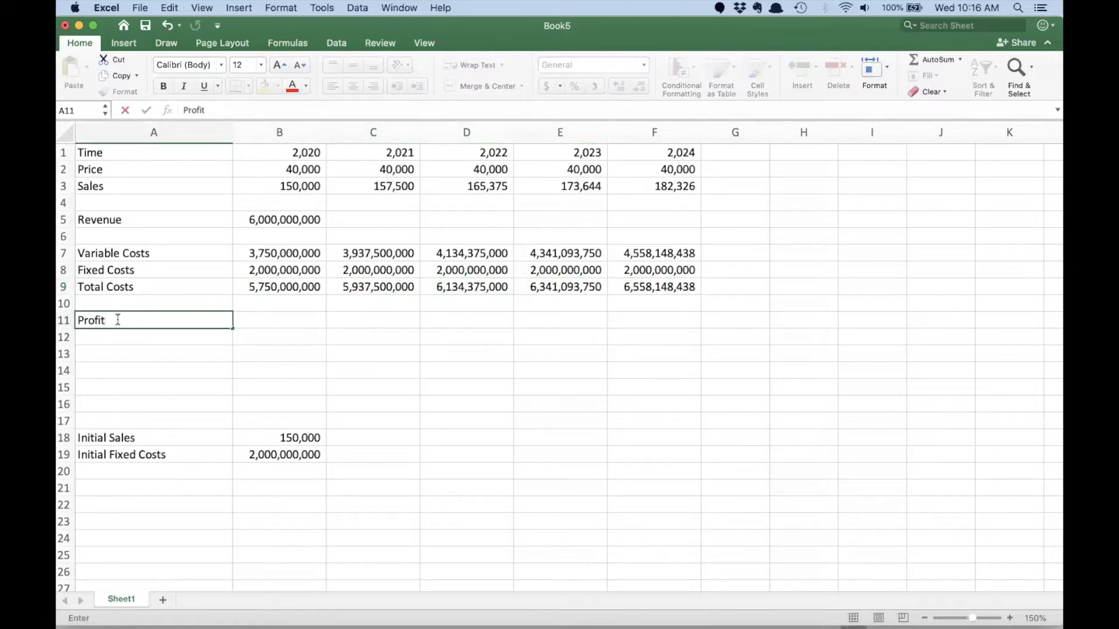
pyautogui.press('Tab')
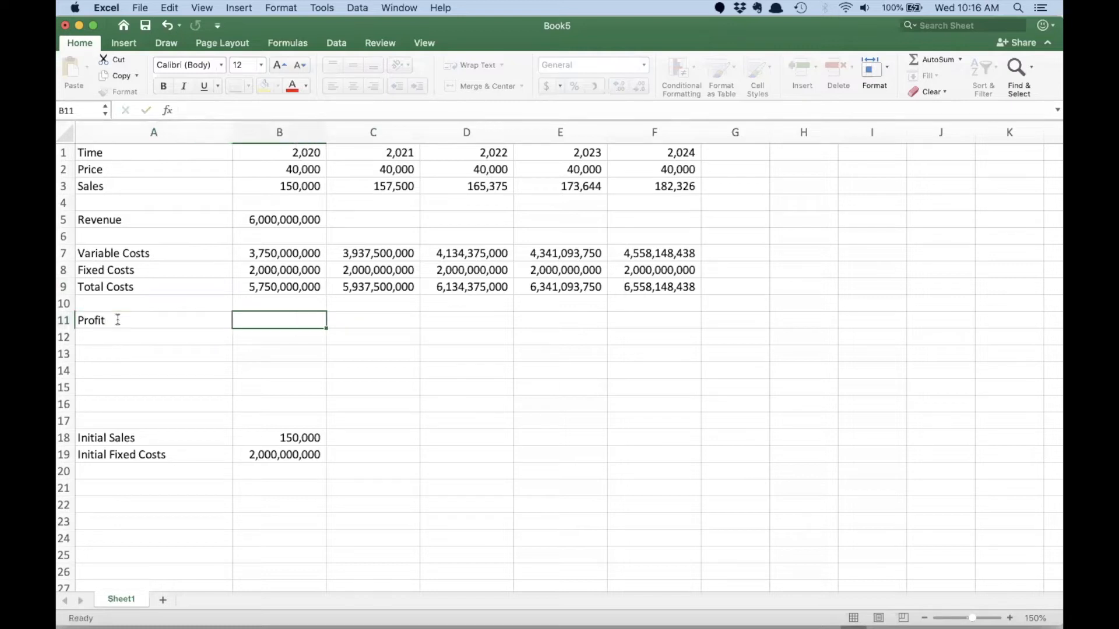
pyautogui.write('=')
pyautogui.click(280, 203)
pyautogui.click(282, 221)
pyautogui.write('-')
pyautogui.click(269, 288)
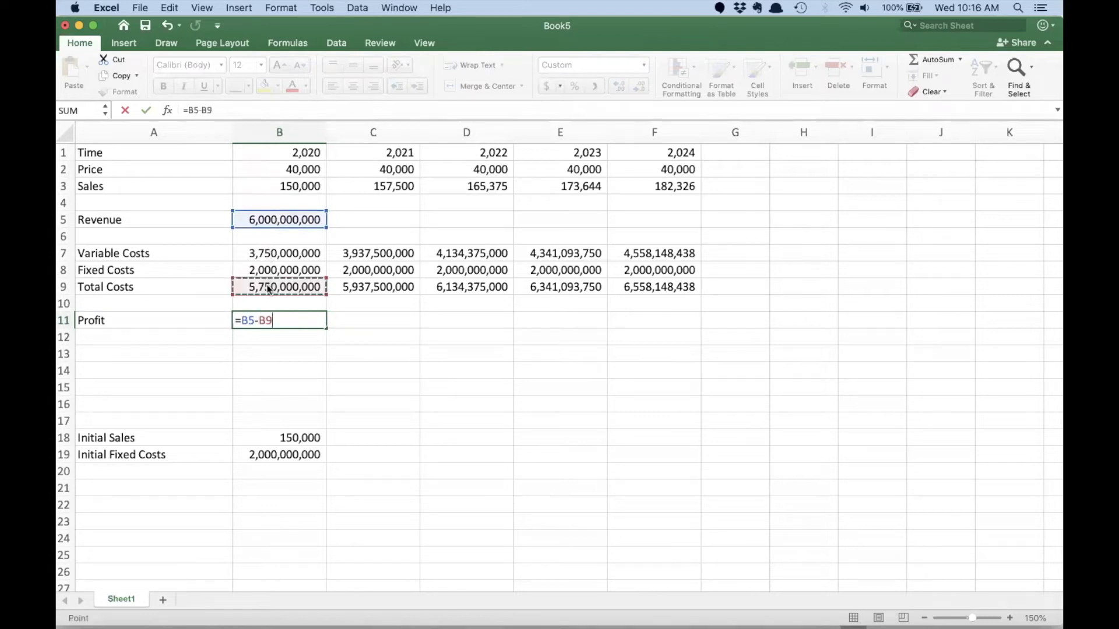
pyautogui.press('Return')
# - Fill the revenue formula in B5 and the profit formula in B11 through 2024 in column F
pyautogui.click(278, 220)
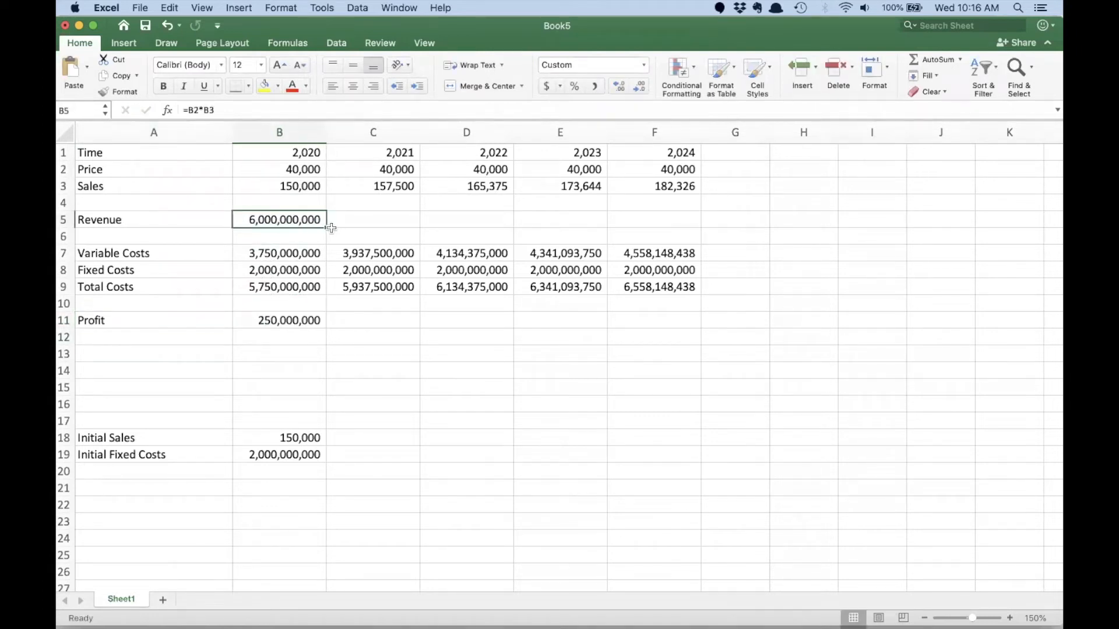
pyautogui.moveTo(331, 228); pyautogui.dragTo(654, 230)
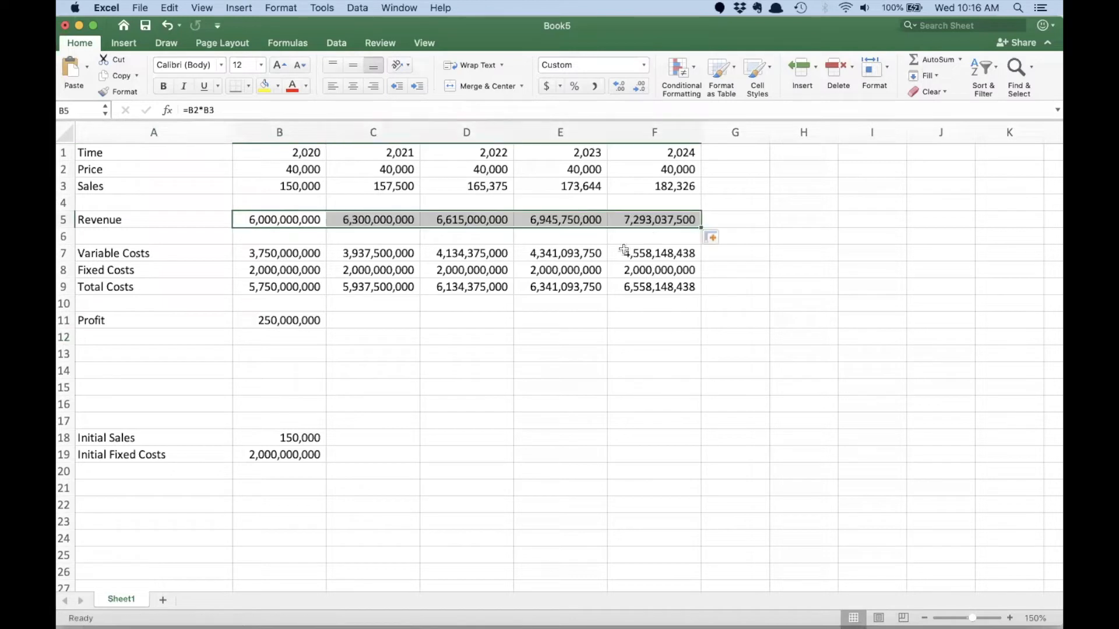
pyautogui.click(305, 319)
pyautogui.moveTo(406, 329); pyautogui.dragTo(672, 320)
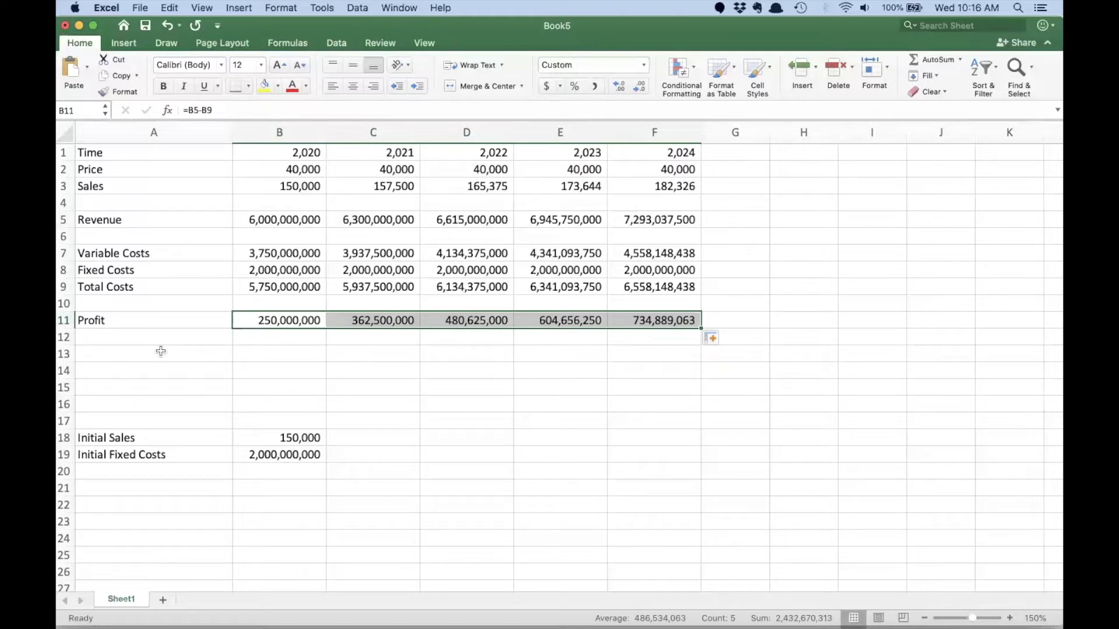
# - Label A12 as Cumulative Profit and set its 2020 value in B12 to =B11
pyautogui.click(149, 336)
pyautogui.write('Cumulative Profit')
pyautogui.press('Tab')
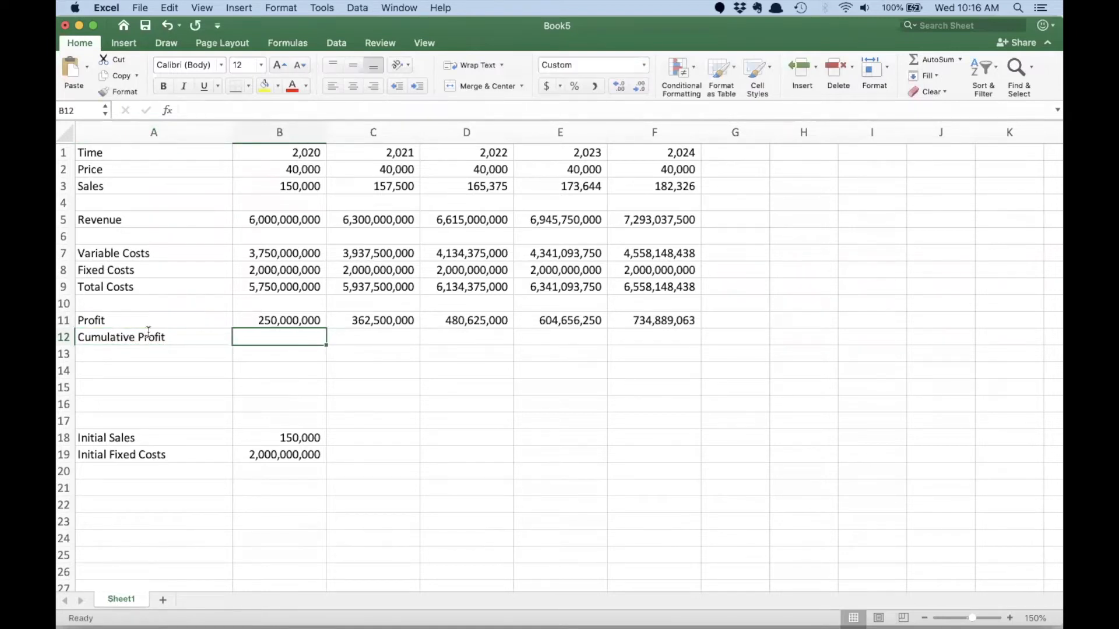
pyautogui.write('=')
pyautogui.press('Up')
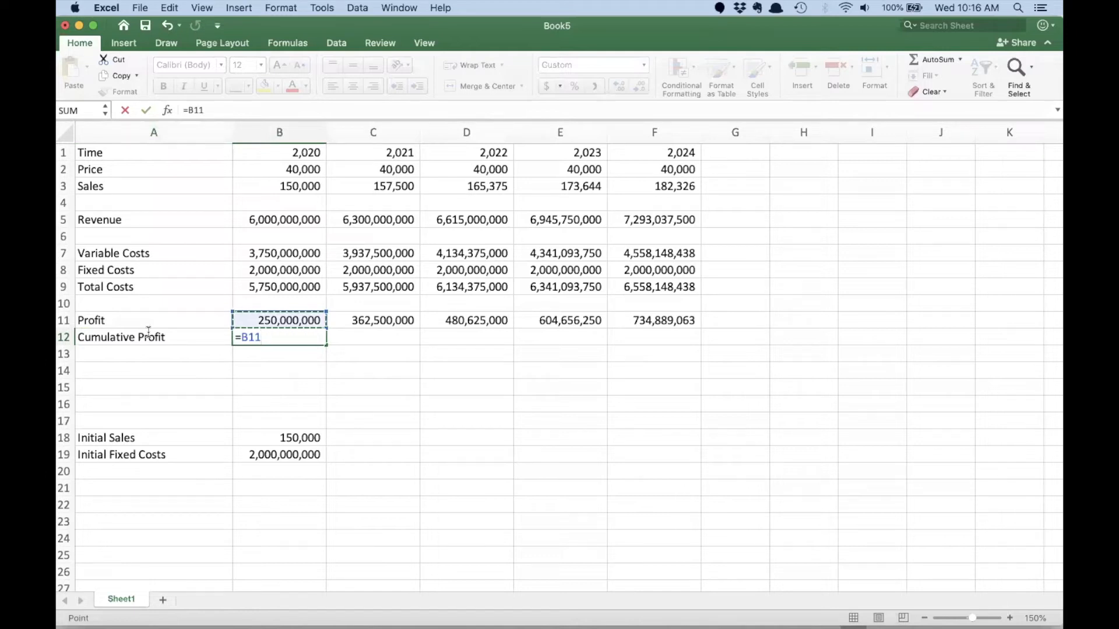
pyautogui.press('Return')
# - Calculate 2021 cumulative profit in C12 as =B12+C11 and fill the formula through 2024 in F12
pyautogui.click(358, 342)
pyautogui.write('=')
pyautogui.press('Left')
pyautogui.write('+')
pyautogui.click(389, 318)
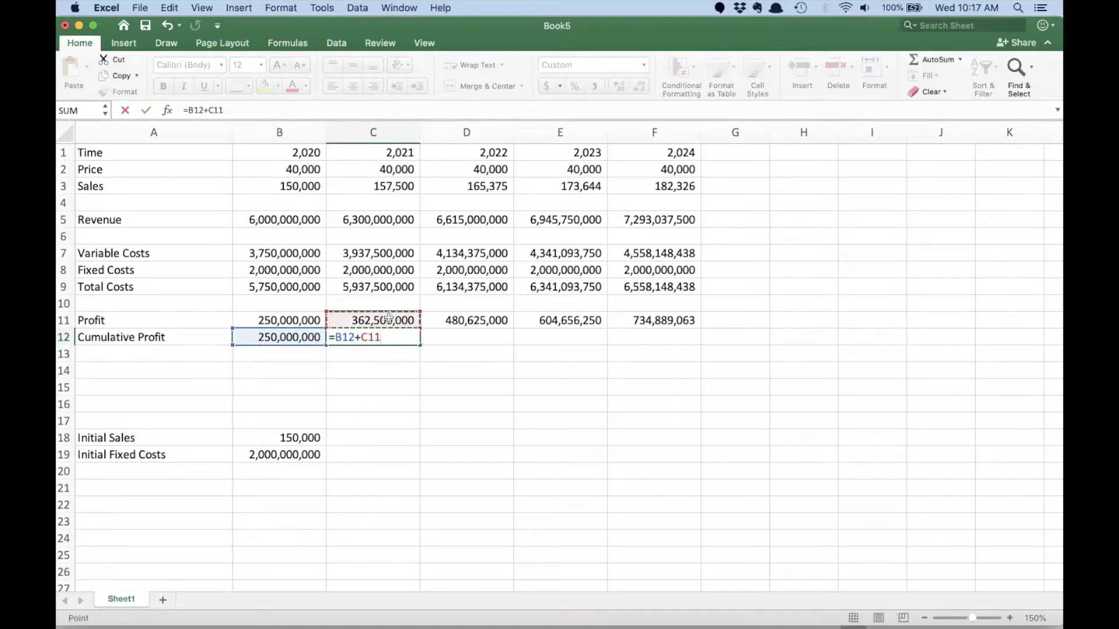
pyautogui.press('Return')
pyautogui.click(411, 338)
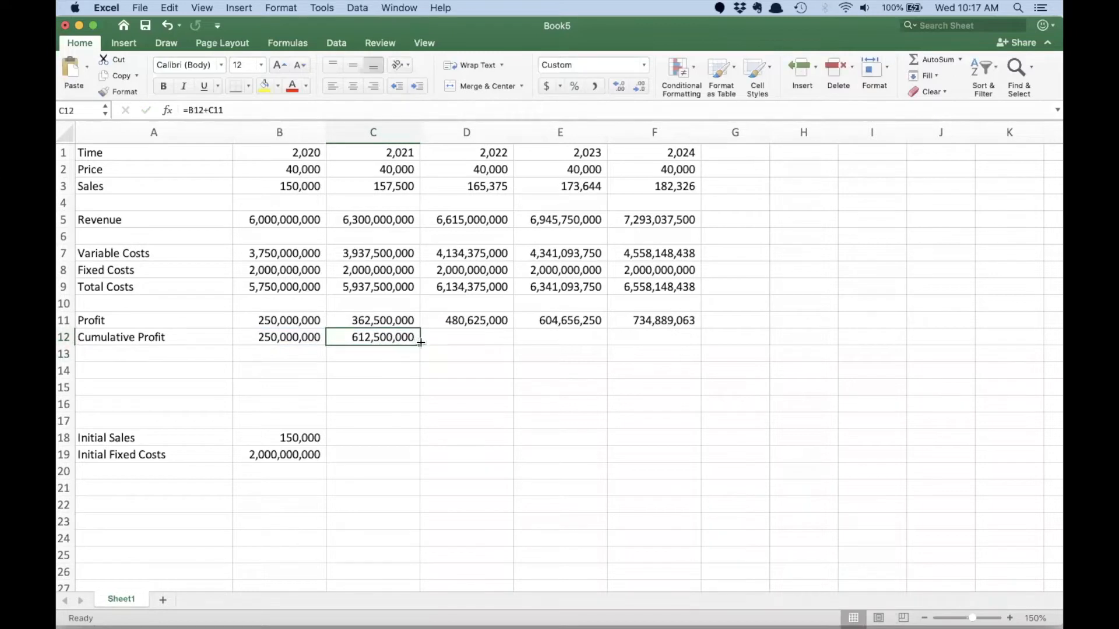
pyautogui.moveTo(423, 343); pyautogui.dragTo(294, 313)
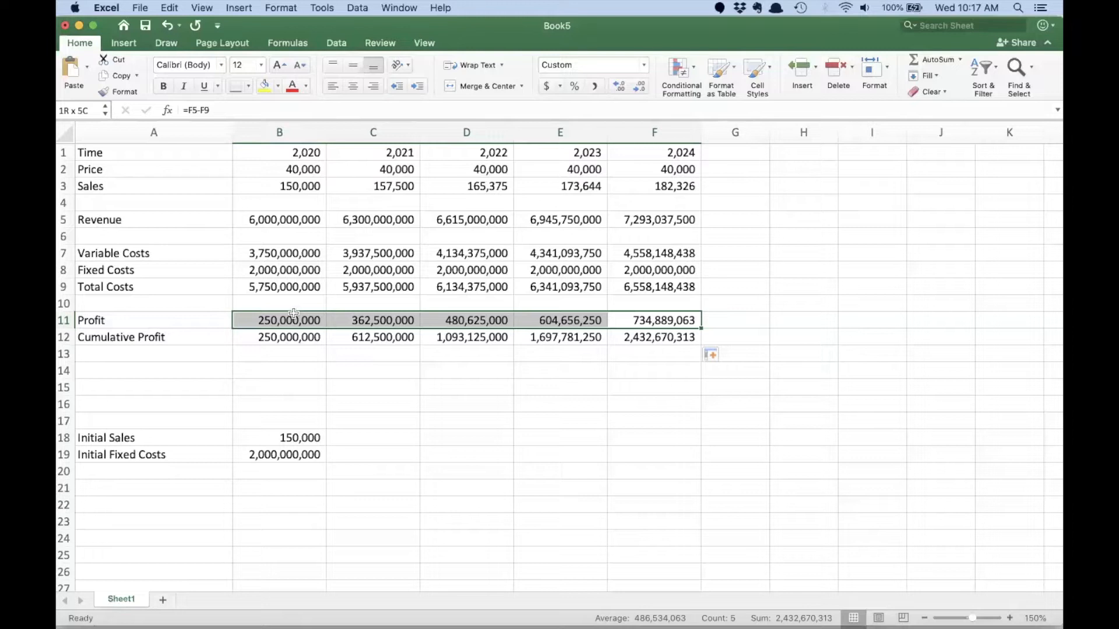
pyautogui.click(269, 366)
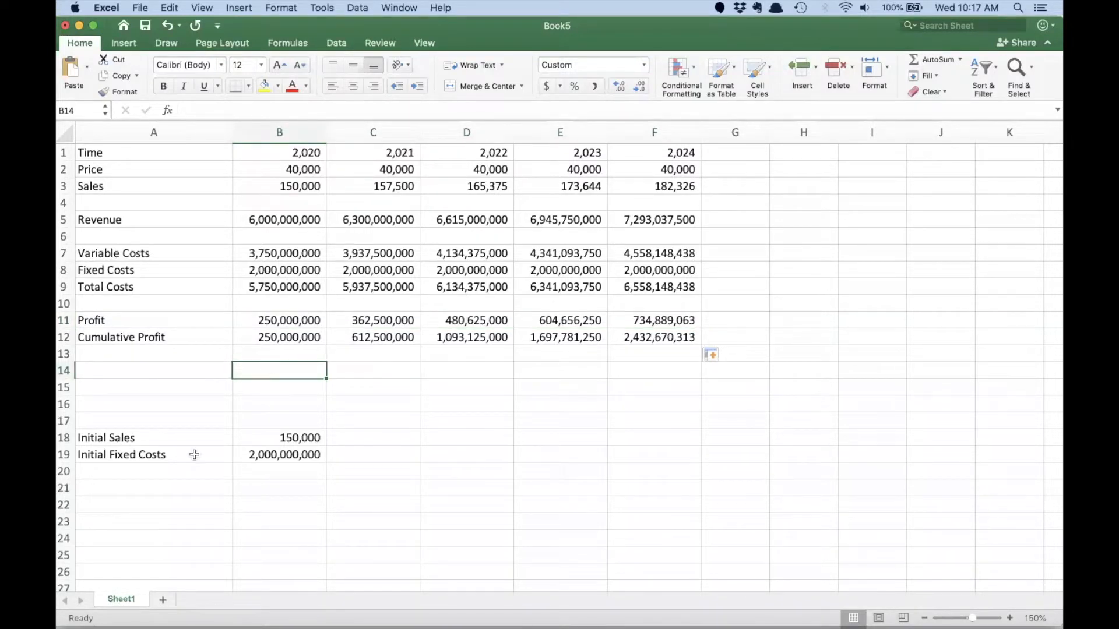
# - Add a Step assumption in A20 with the value 1 in B20
pyautogui.click(134, 471)
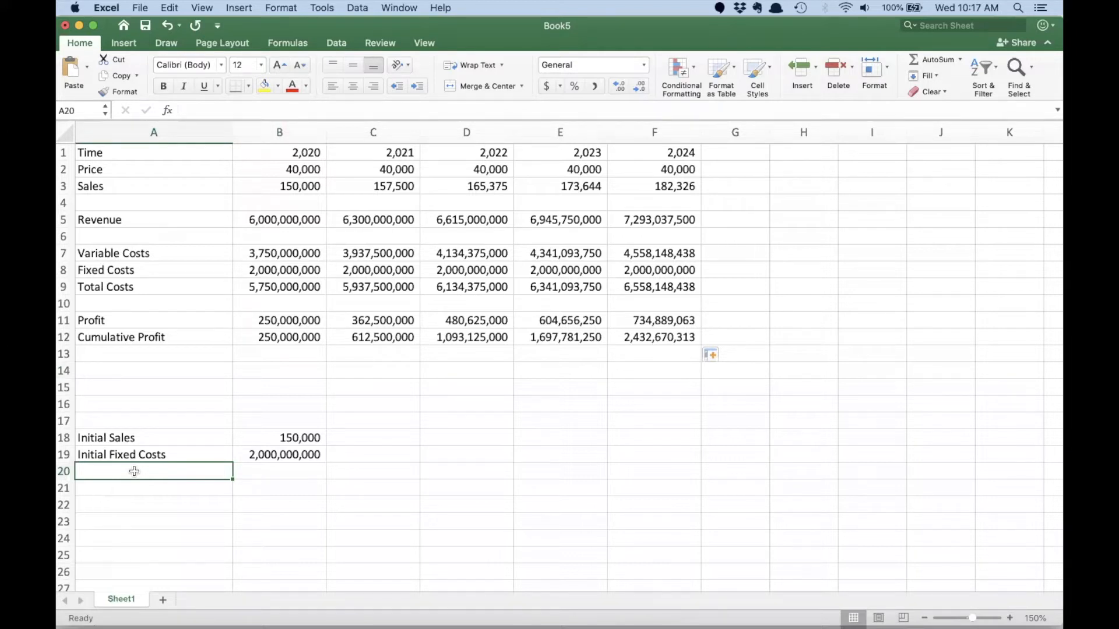
pyautogui.write('Step')
pyautogui.press('Tab')
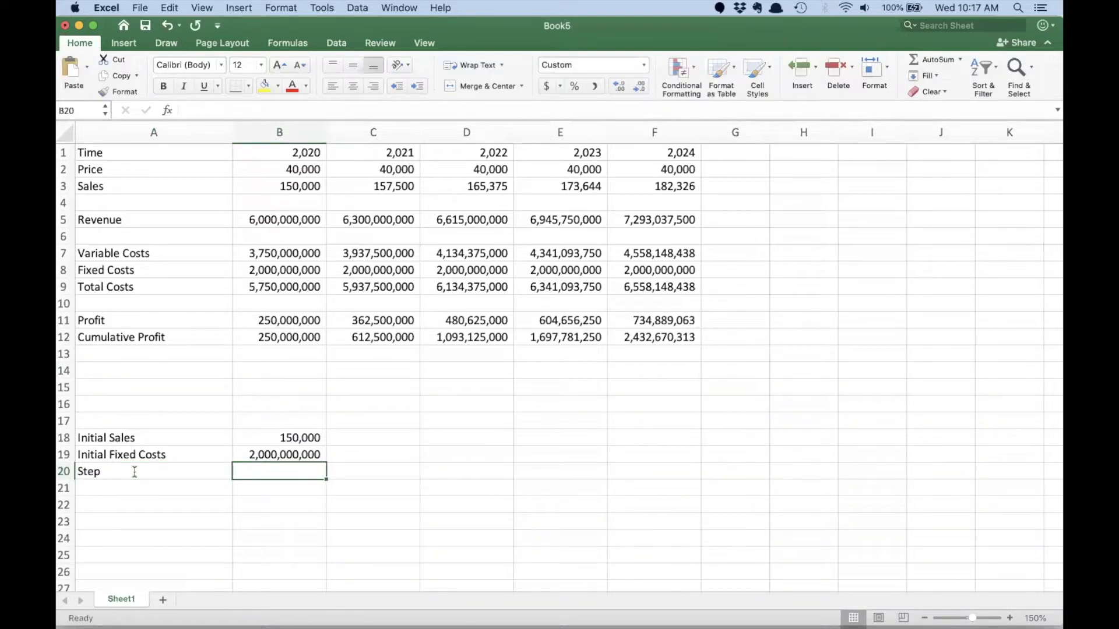
pyautogui.write('1')
pyautogui.press('Return')
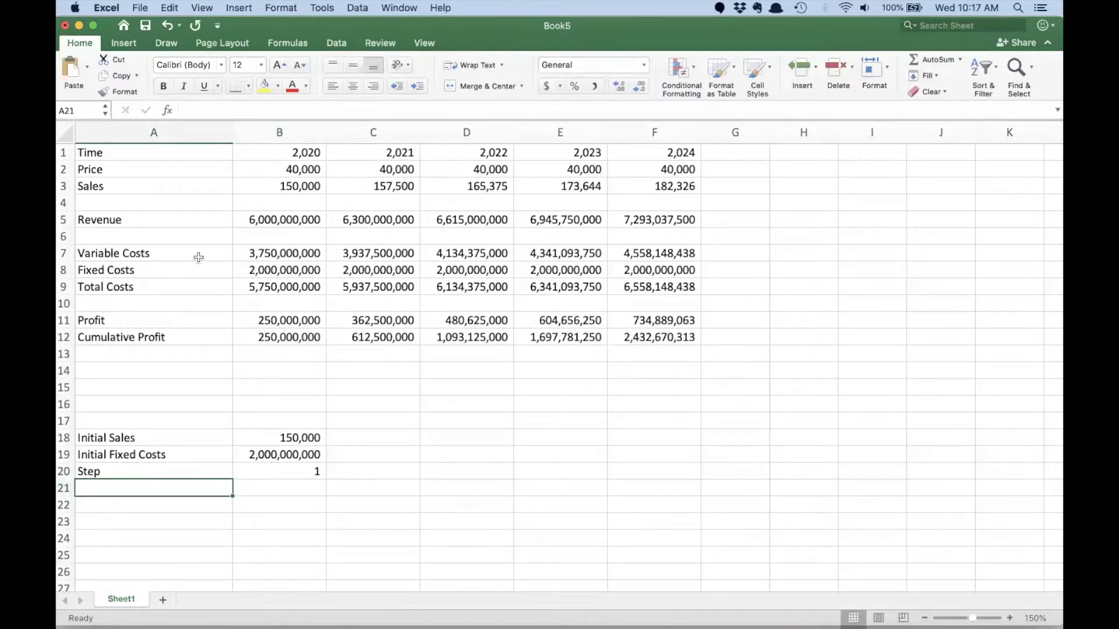
# - Format the years in B1:F1 as Number with no decimal places and no thousands separator
pyautogui.click(269, 156)
pyautogui.moveTo(269, 157); pyautogui.dragTo(673, 151)
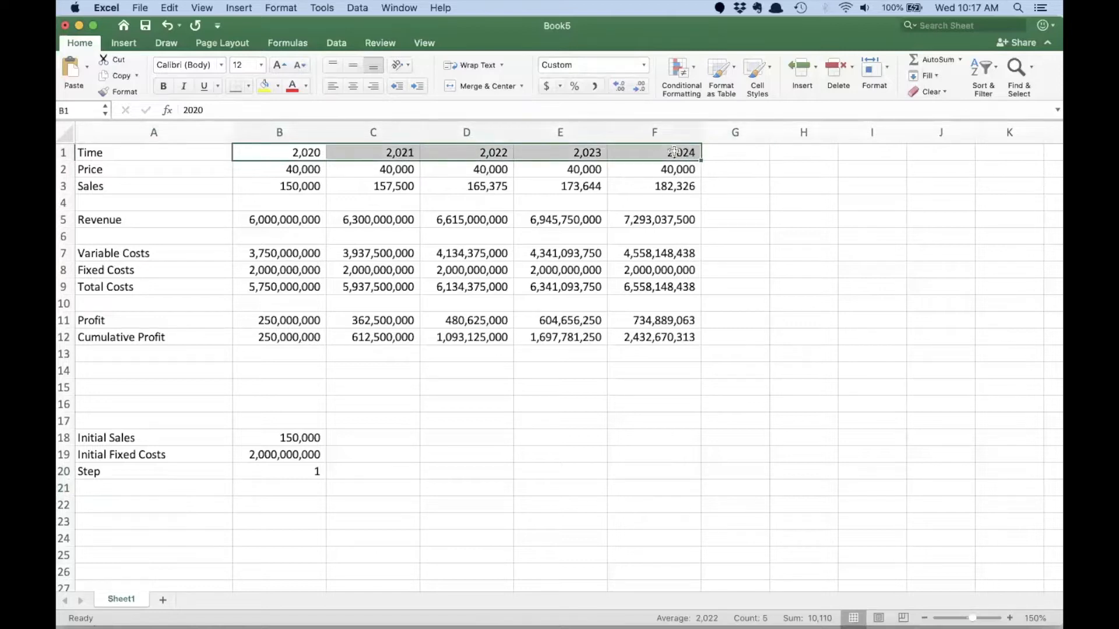
pyautogui.click(644, 65)
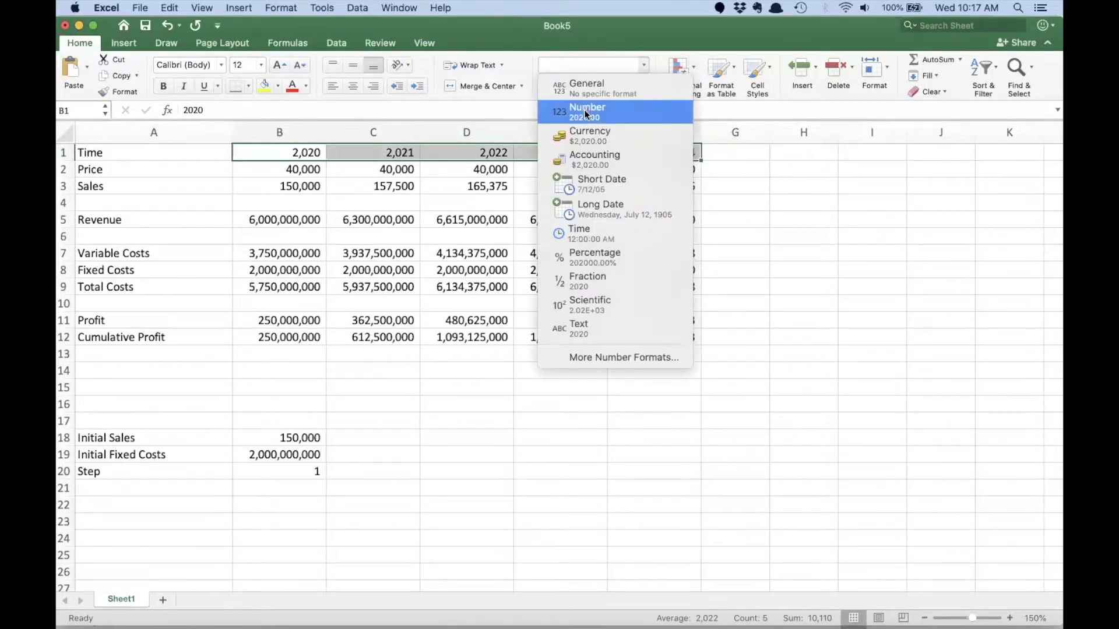
pyautogui.click(584, 110)
pyautogui.click(639, 86)
pyautogui.click(639, 86)
pyautogui.click(455, 270)
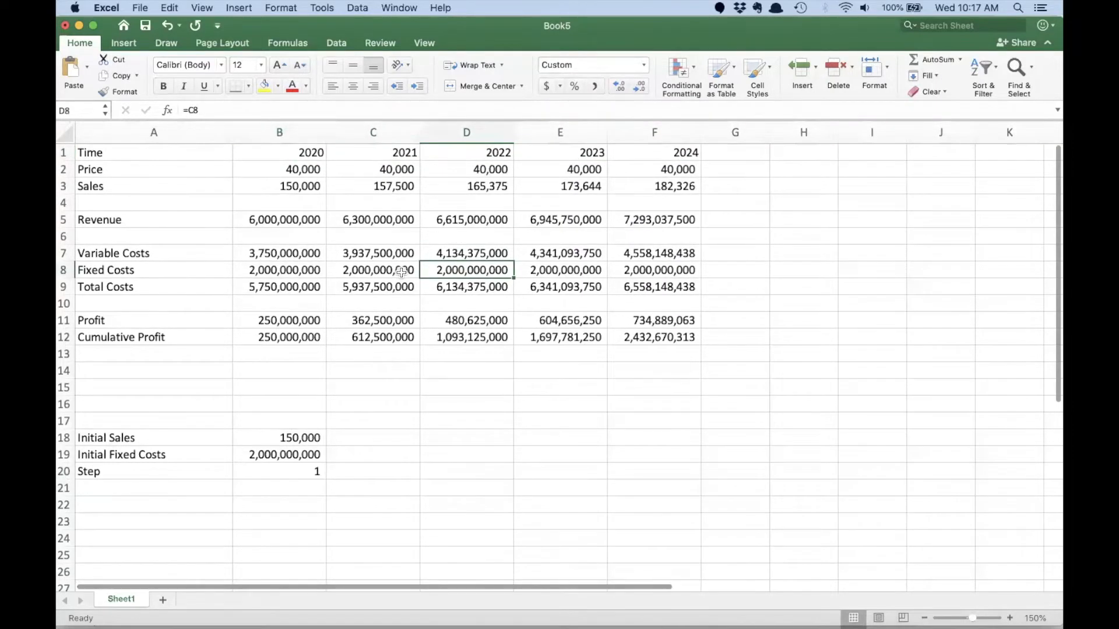
# - Save the workbook as model1 in Excel Workbook format in Dropbox, Work, Conferences, inside the Easily Create Single-Player folder
pyautogui.click(141, 7)
pyautogui.click(167, 111)
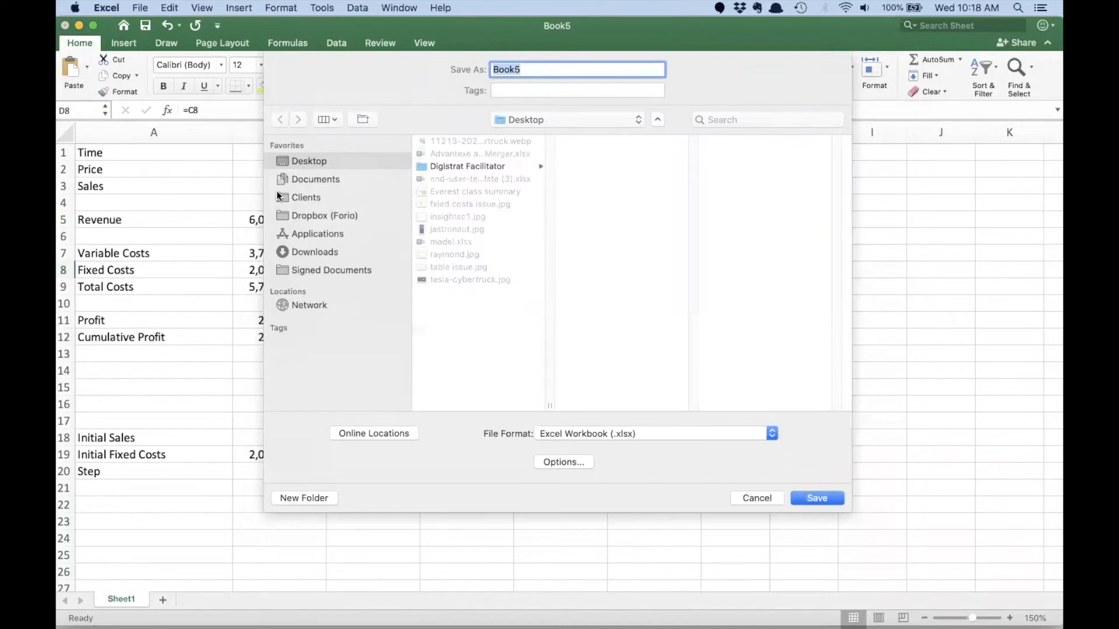
pyautogui.click(303, 215)
pyautogui.scroll(-10, 483, 295)
pyautogui.click(450, 405)
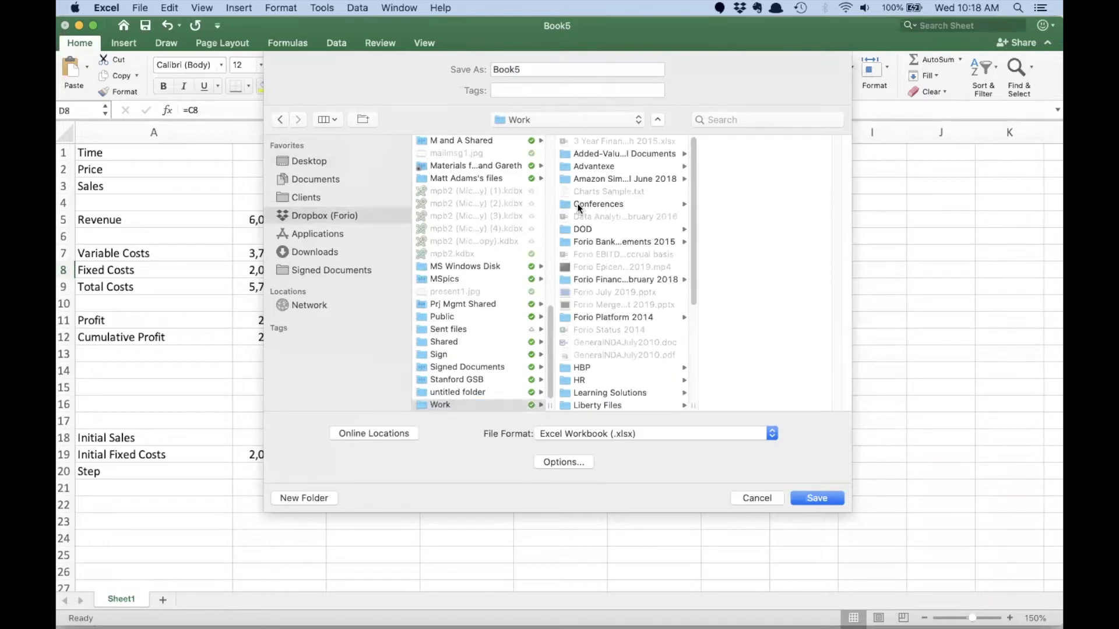
pyautogui.click(577, 204)
pyautogui.click(730, 254)
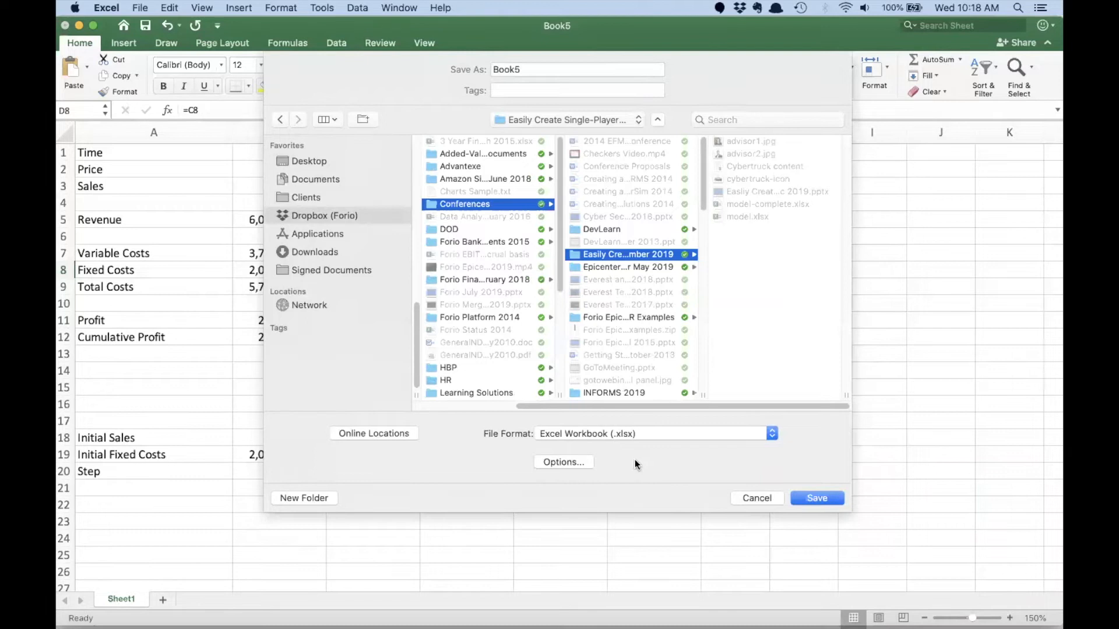
pyautogui.doubleClick(499, 69)
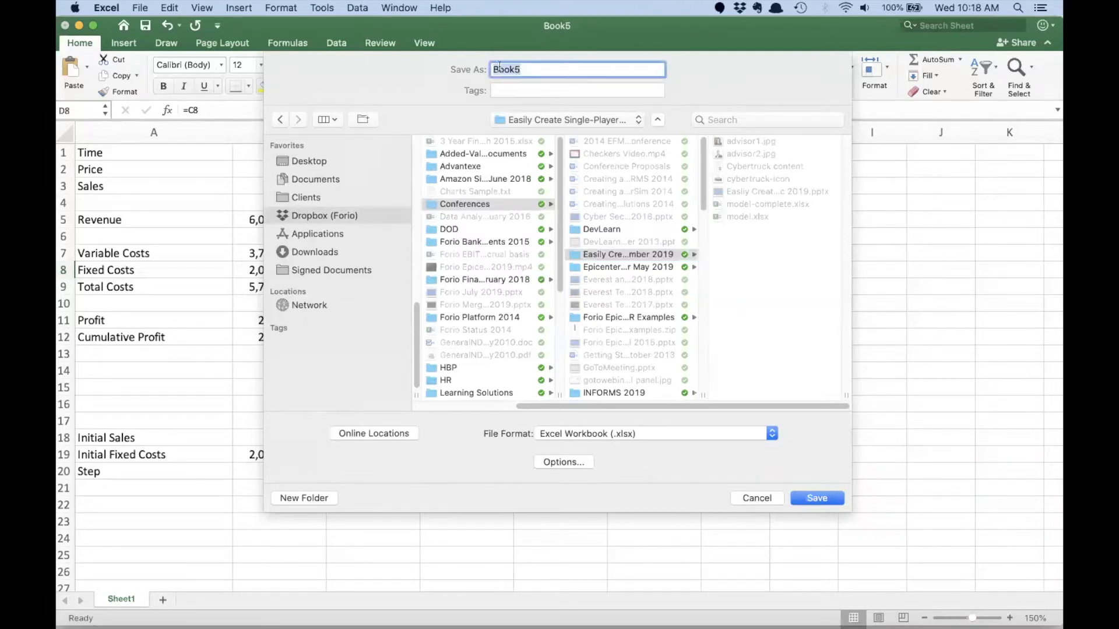
pyautogui.write('model1')
pyautogui.click(810, 501)
pyautogui.click(595, 421)
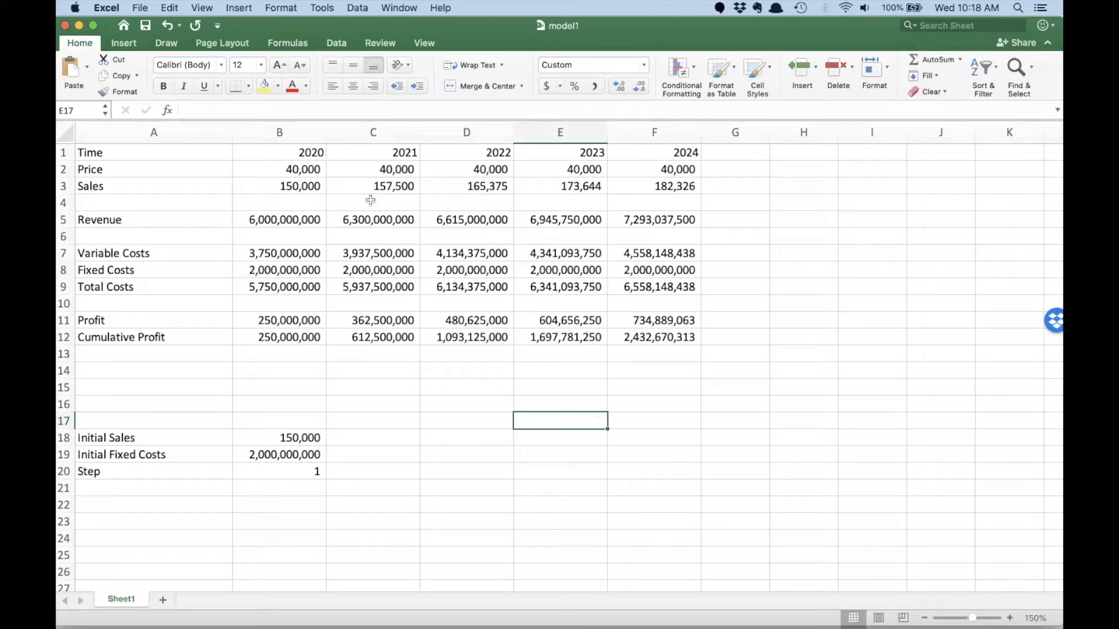
# - Create range names for the model rows in A1:F12 using the labels in the left column
pyautogui.click(307, 169)
pyautogui.click(389, 169)
pyautogui.click(471, 164)
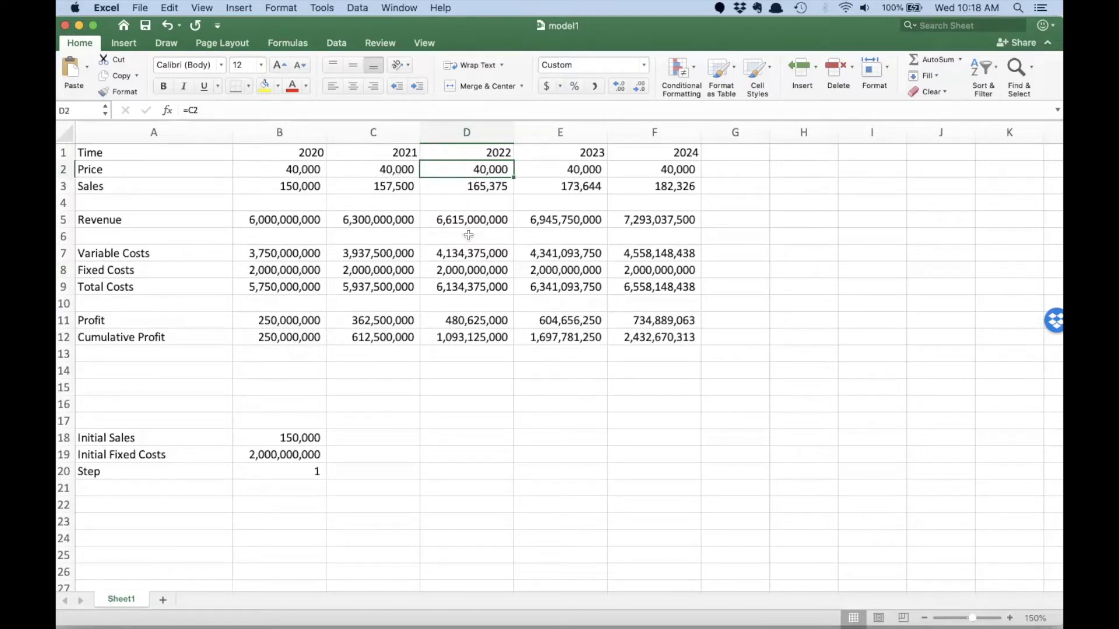
pyautogui.click(675, 336)
pyautogui.moveTo(583, 335); pyautogui.dragTo(175, 155)
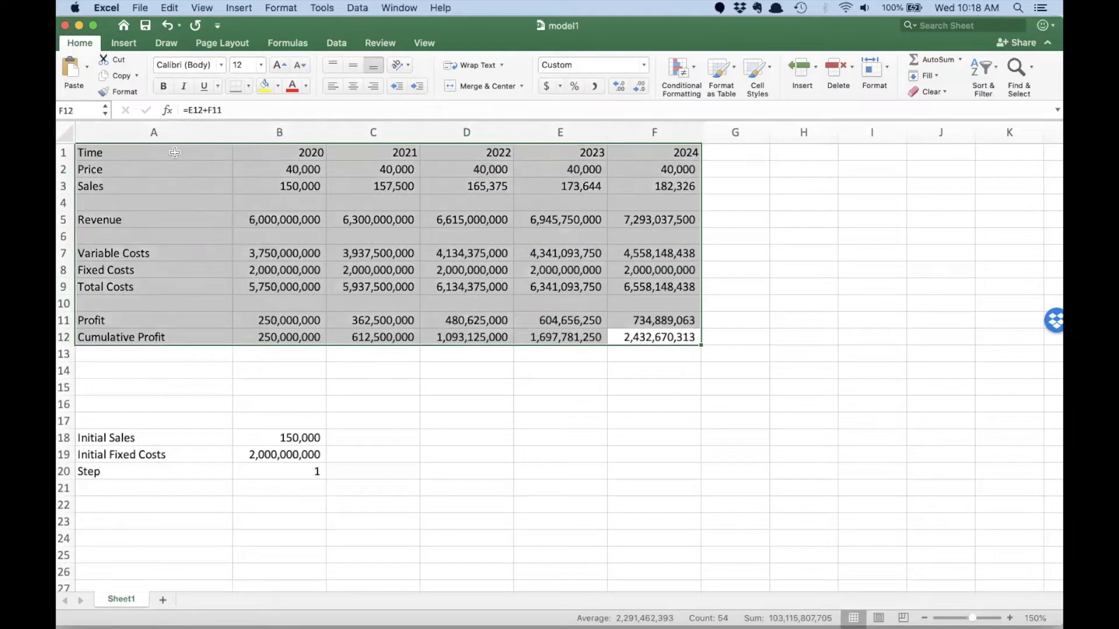
pyautogui.click(235, 9)
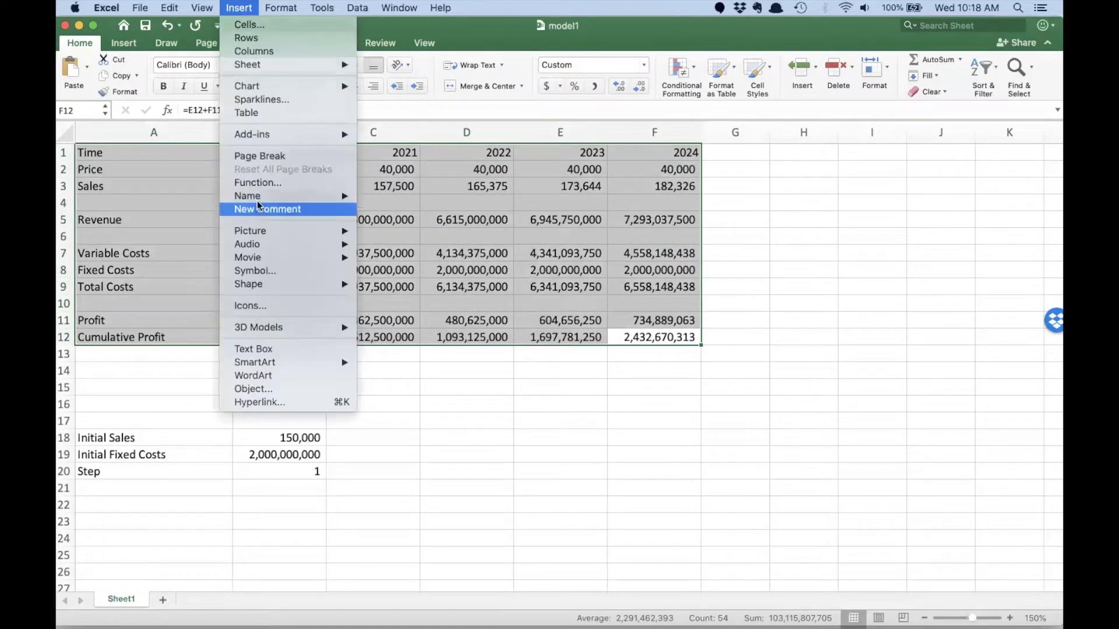
pyautogui.moveTo(255, 197)
pyautogui.click(404, 222)
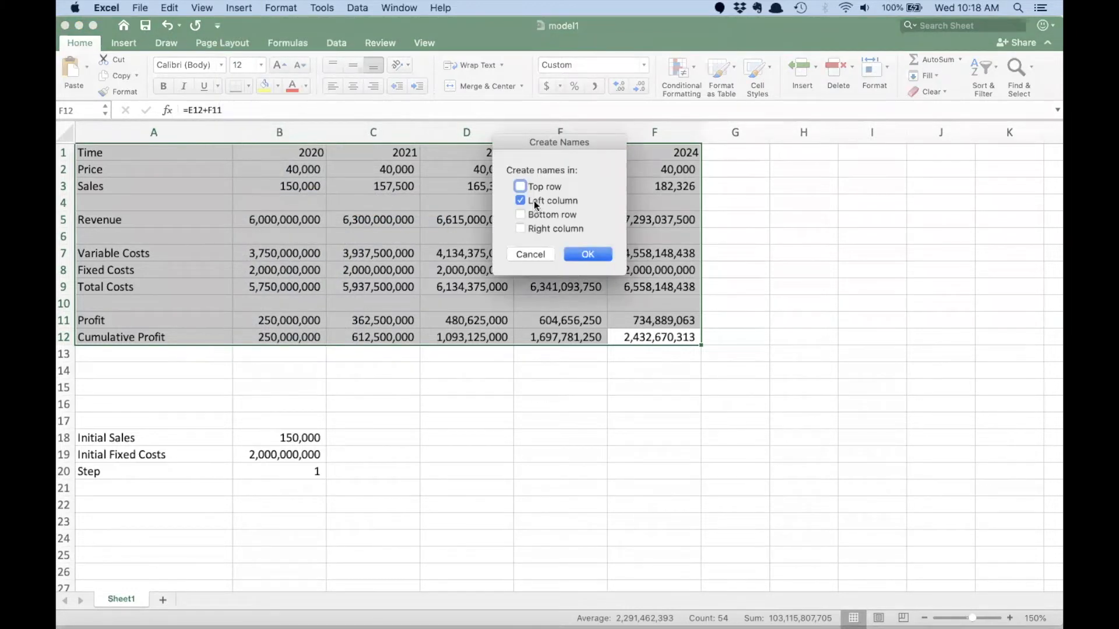
pyautogui.click(588, 254)
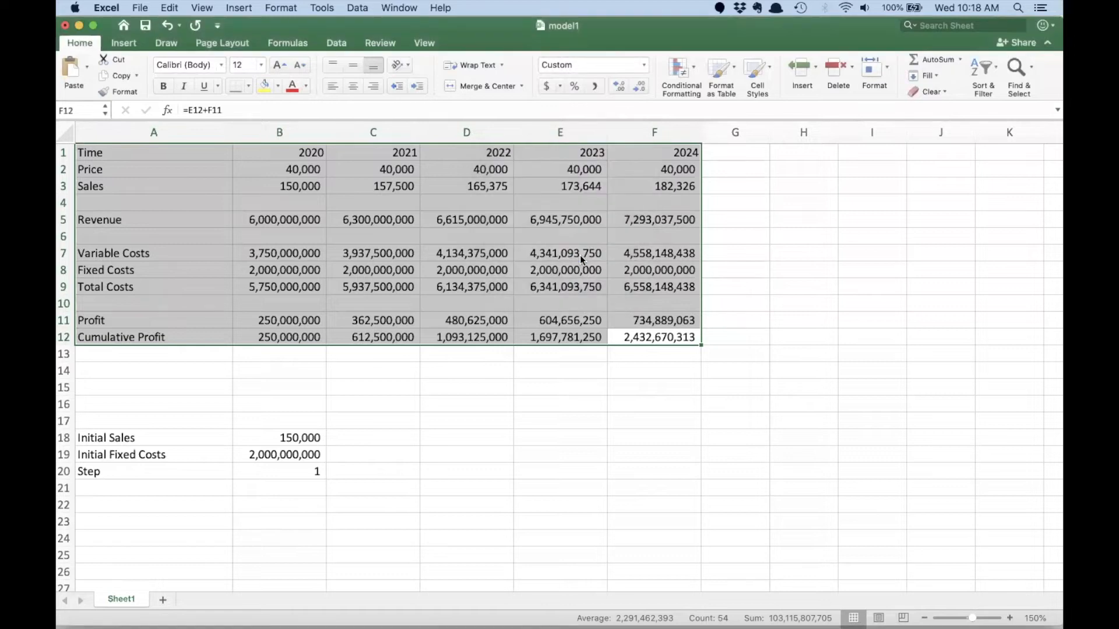
# - Check the range names of the Sales, Profit and Time rows for 2020 through 2024
pyautogui.click(466, 236)
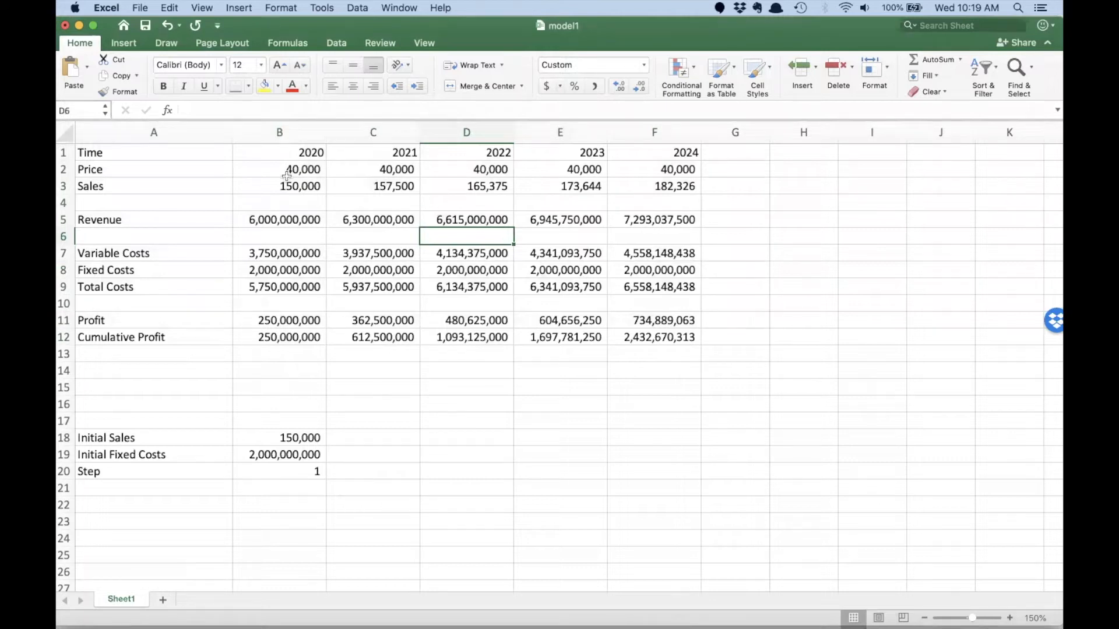
pyautogui.moveTo(289, 186); pyautogui.dragTo(635, 186)
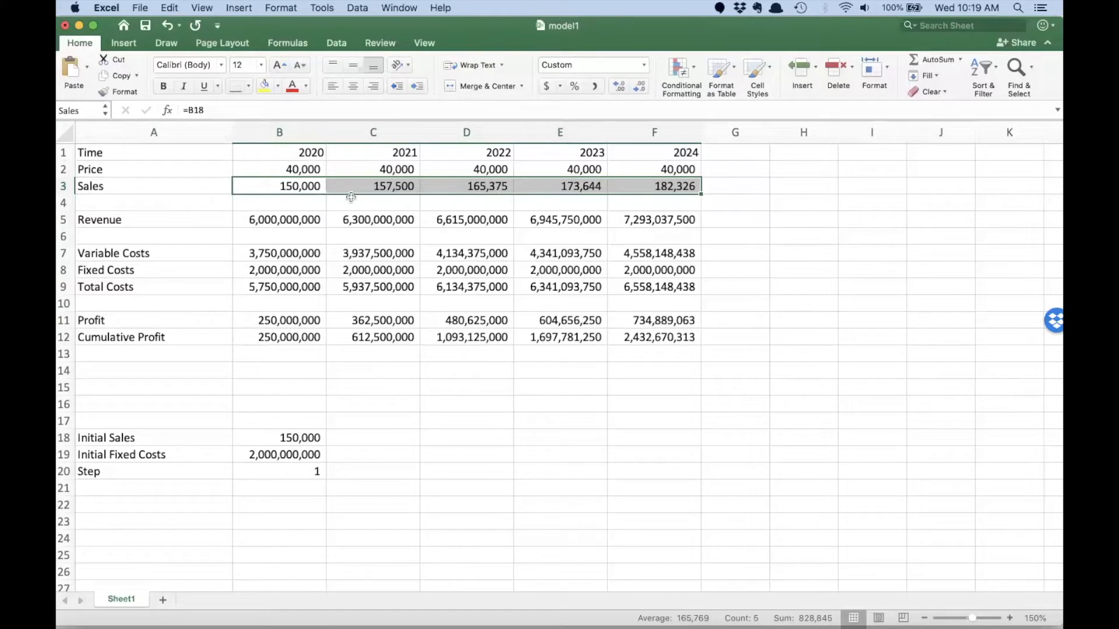
pyautogui.moveTo(281, 320); pyautogui.dragTo(630, 321)
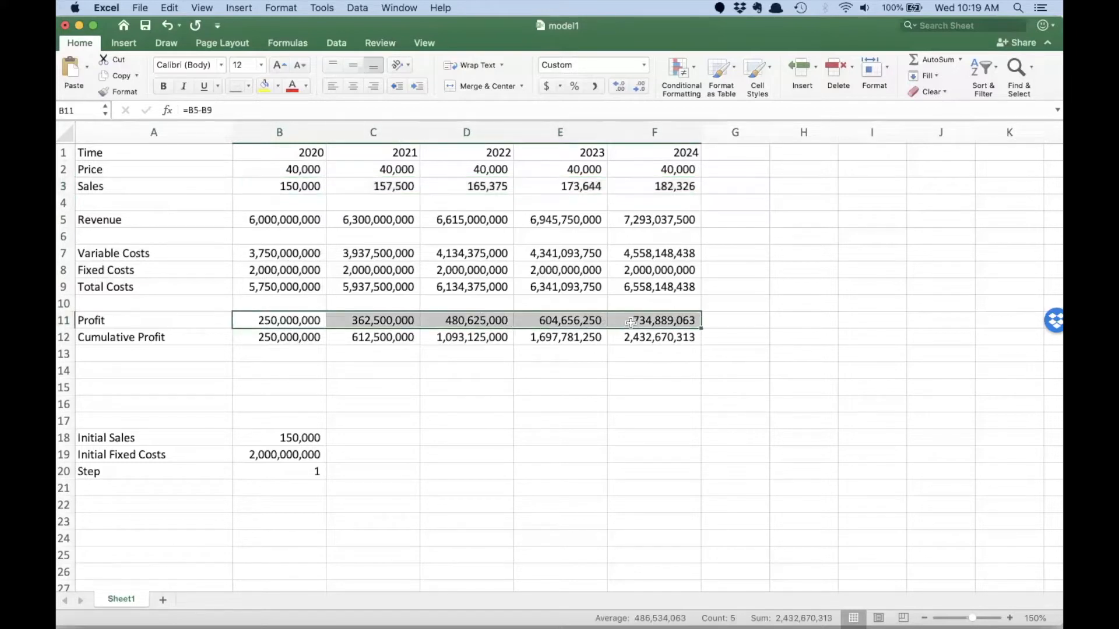
pyautogui.moveTo(269, 155); pyautogui.dragTo(635, 153)
pyautogui.click(373, 320)
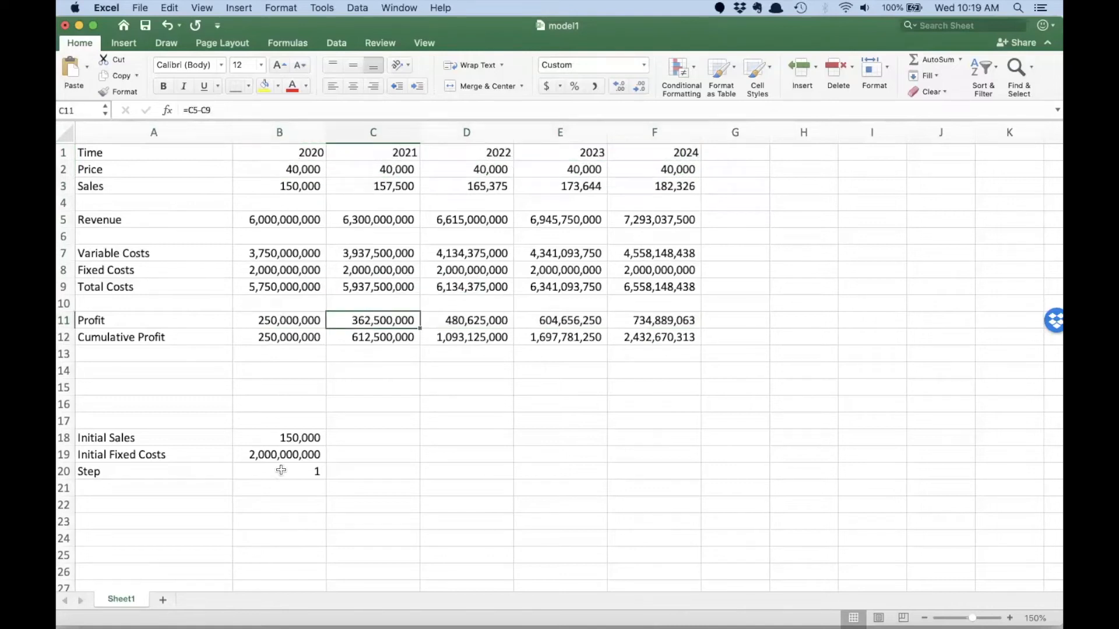
# - Create names for the Initial Sales, Initial Fixed Costs and Step values in B18:B20 from their labels in column A
pyautogui.moveTo(281, 472); pyautogui.dragTo(146, 441)
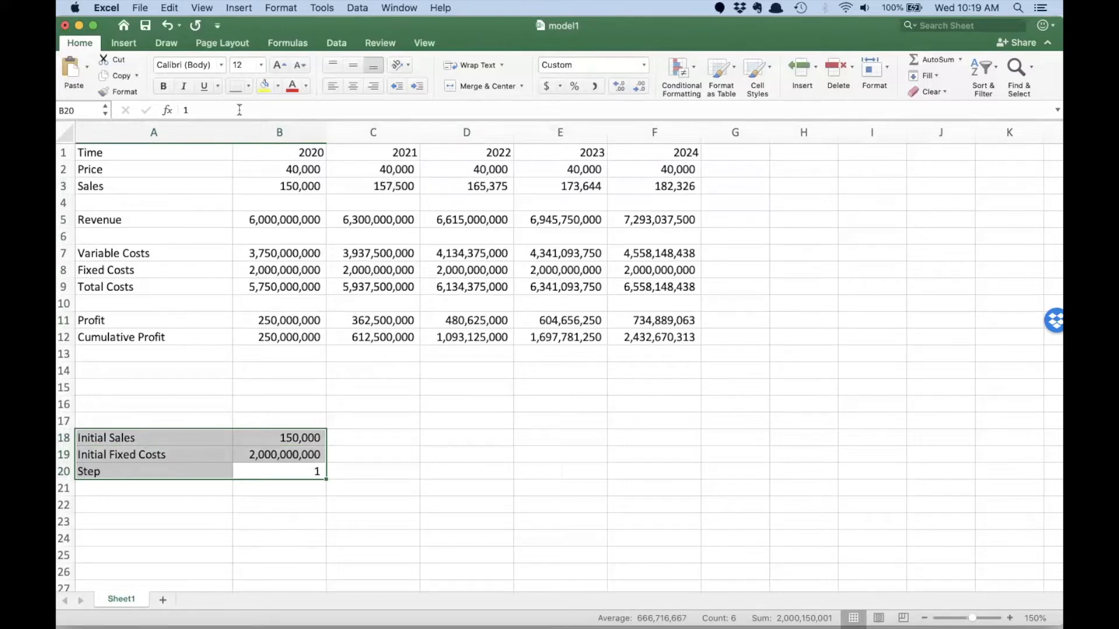
pyautogui.click(239, 7)
pyautogui.moveTo(262, 197)
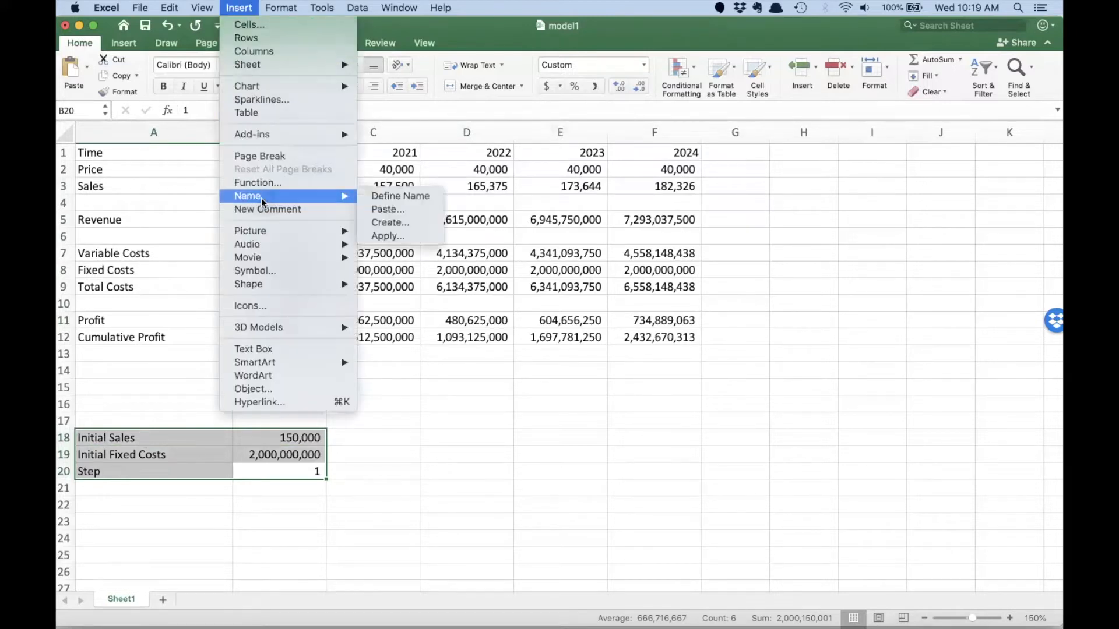
pyautogui.click(395, 222)
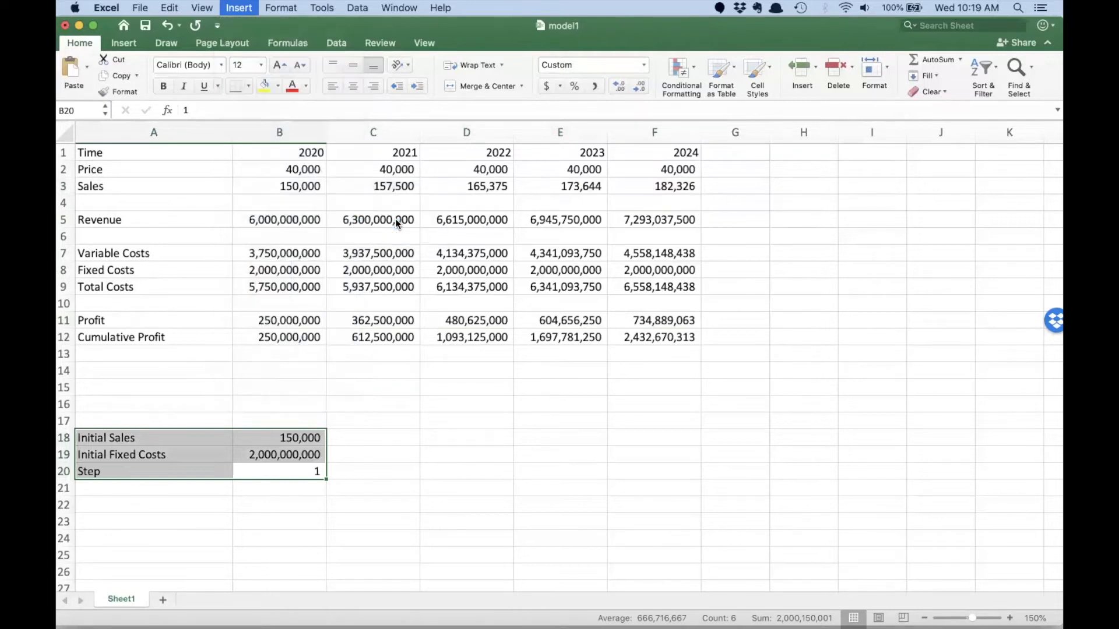
pyautogui.click(580, 253)
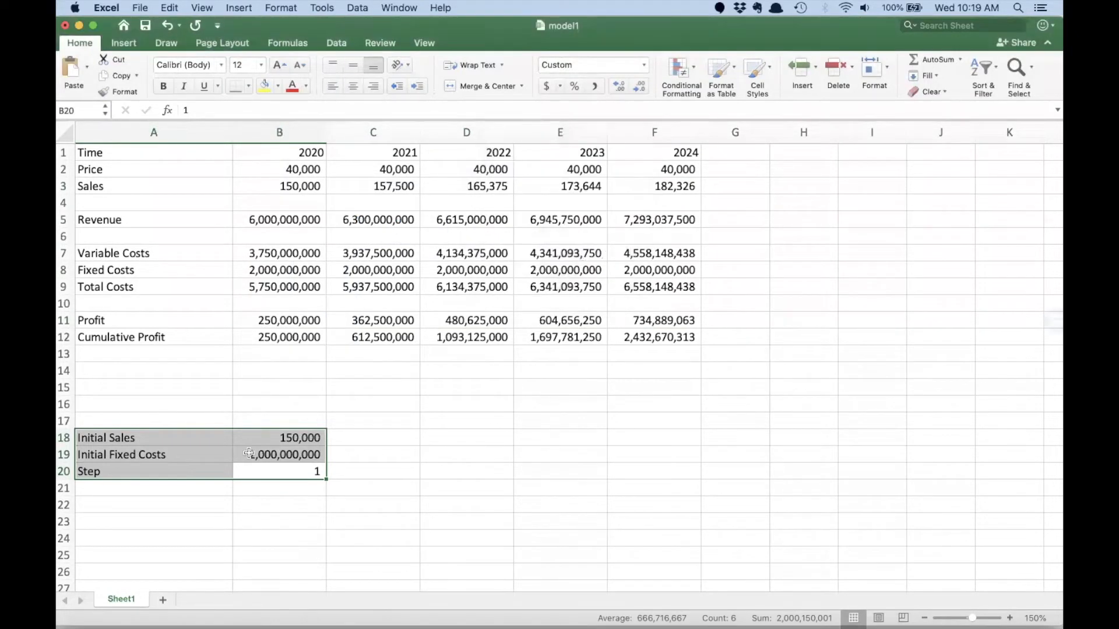
# - Widen the Name Box and check the names assigned to B18, B19 and B20
pyautogui.click(267, 437)
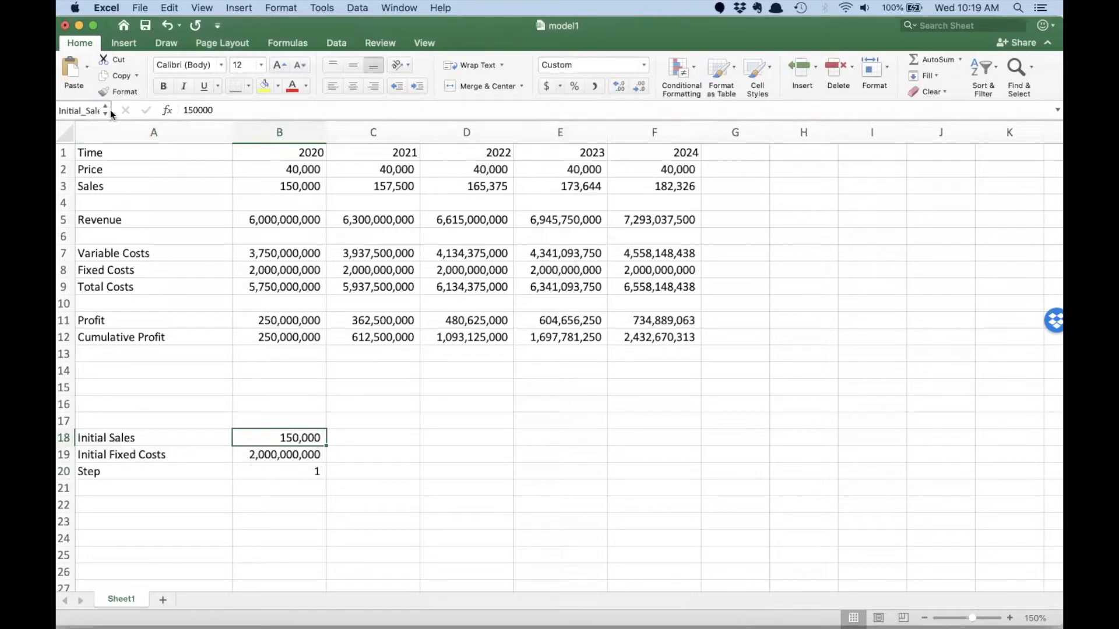
pyautogui.moveTo(111, 109); pyautogui.dragTo(165, 110)
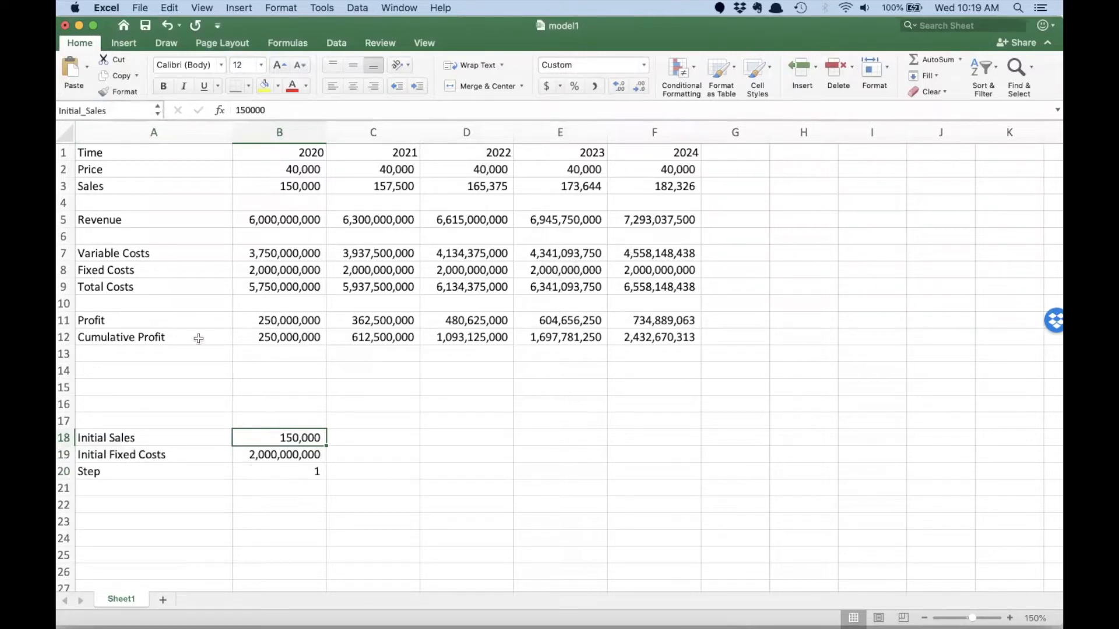
pyautogui.click(258, 454)
pyautogui.click(273, 473)
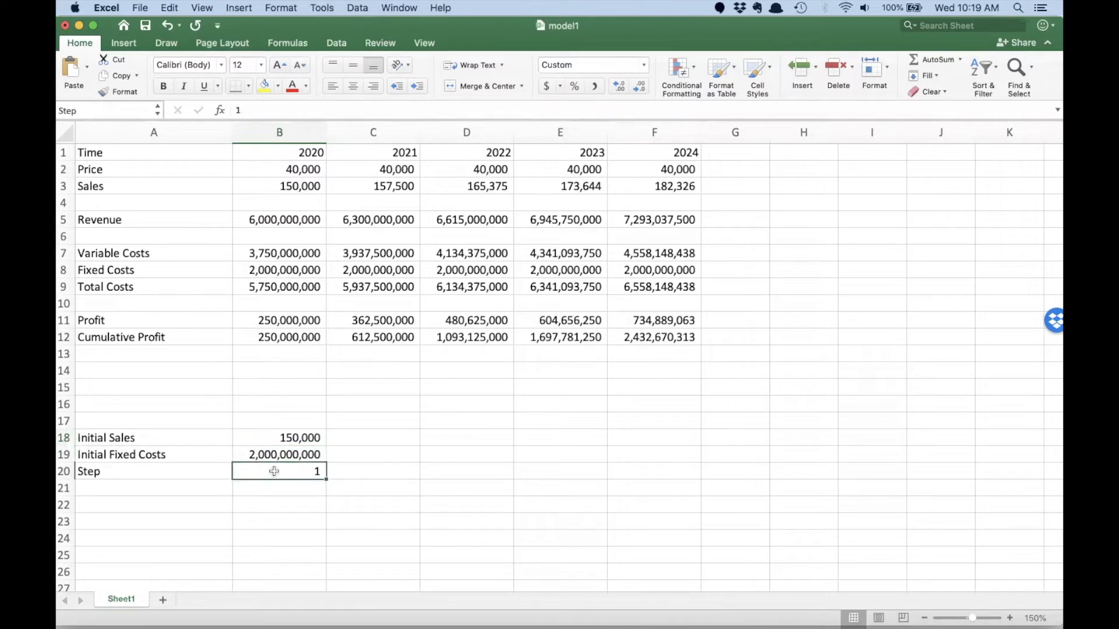
pyautogui.click(333, 374)
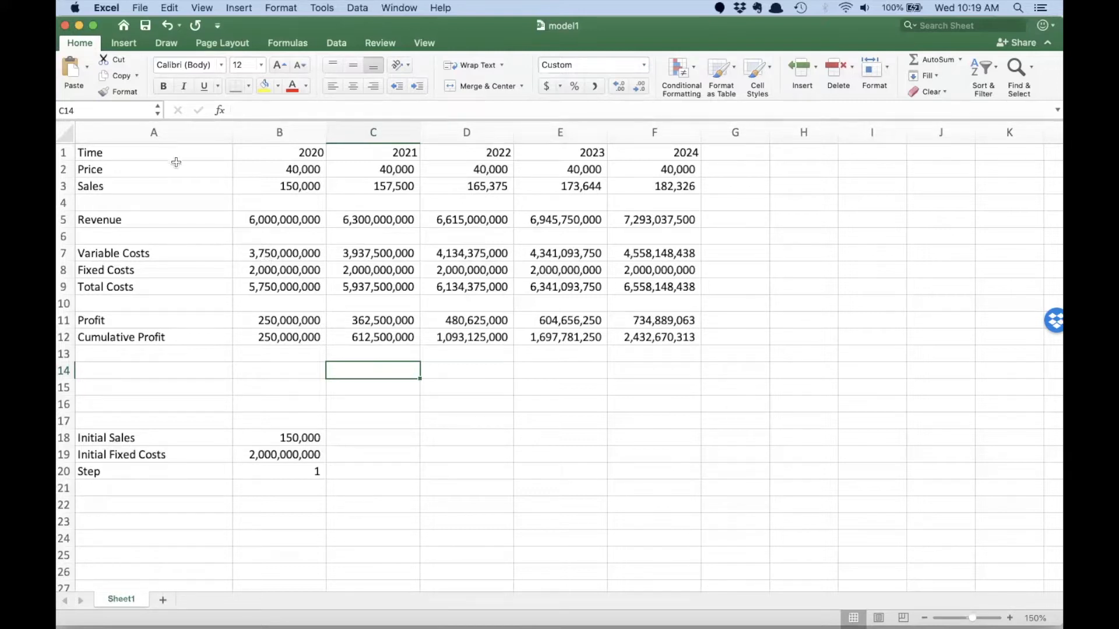
# - Review the Time row in A1:F1 and the Step assumption in A20:B20
pyautogui.moveTo(170, 155); pyautogui.dragTo(638, 156)
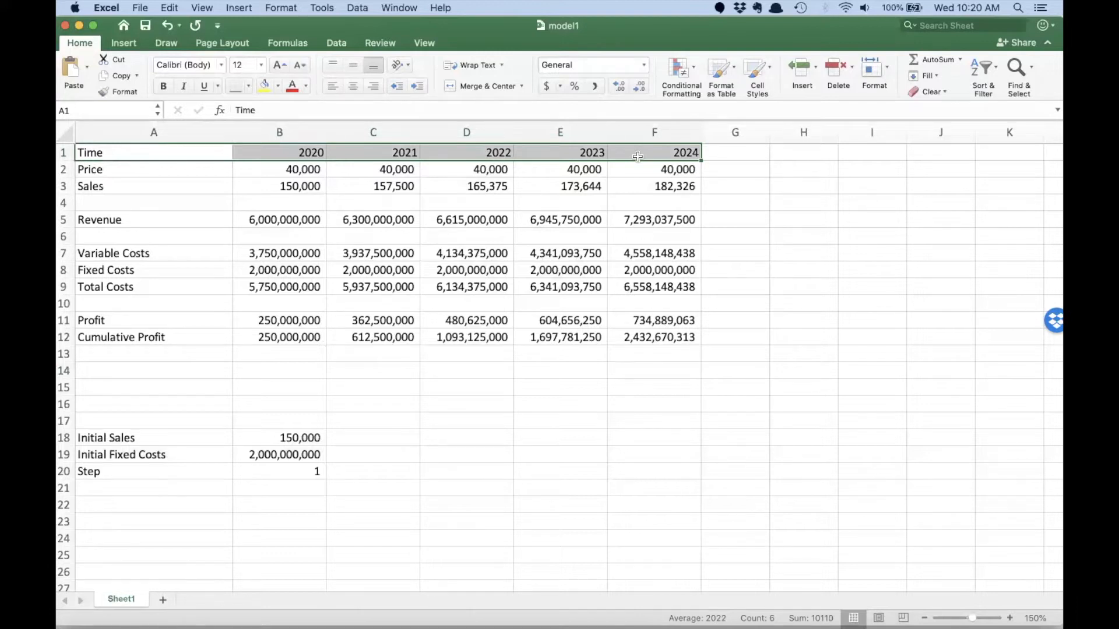
pyautogui.moveTo(273, 470); pyautogui.dragTo(187, 469)
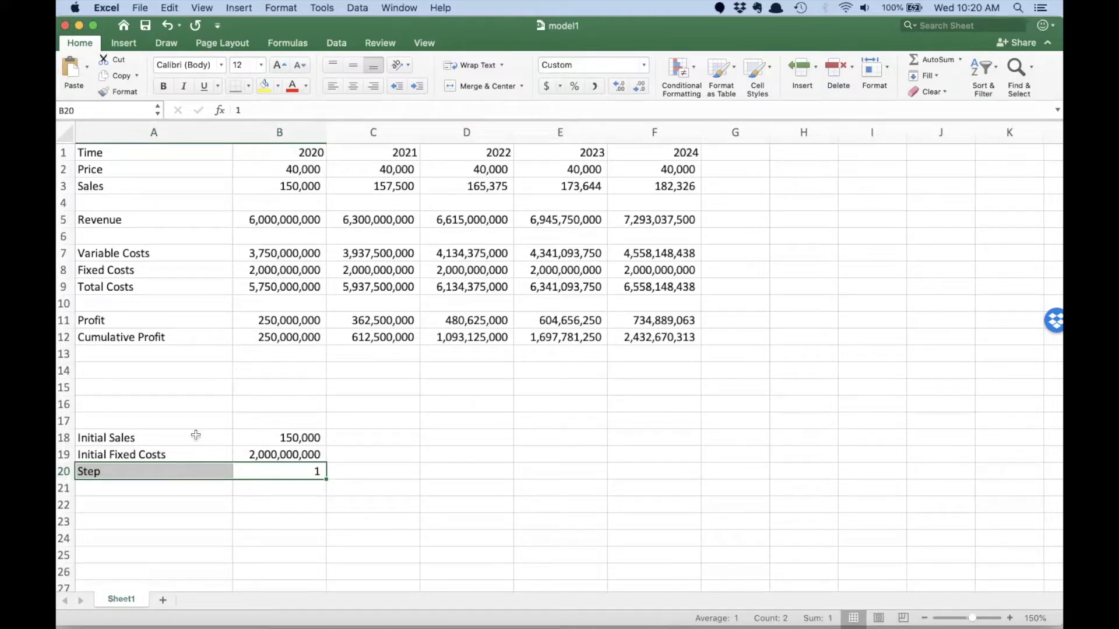
pyautogui.click(424, 347)
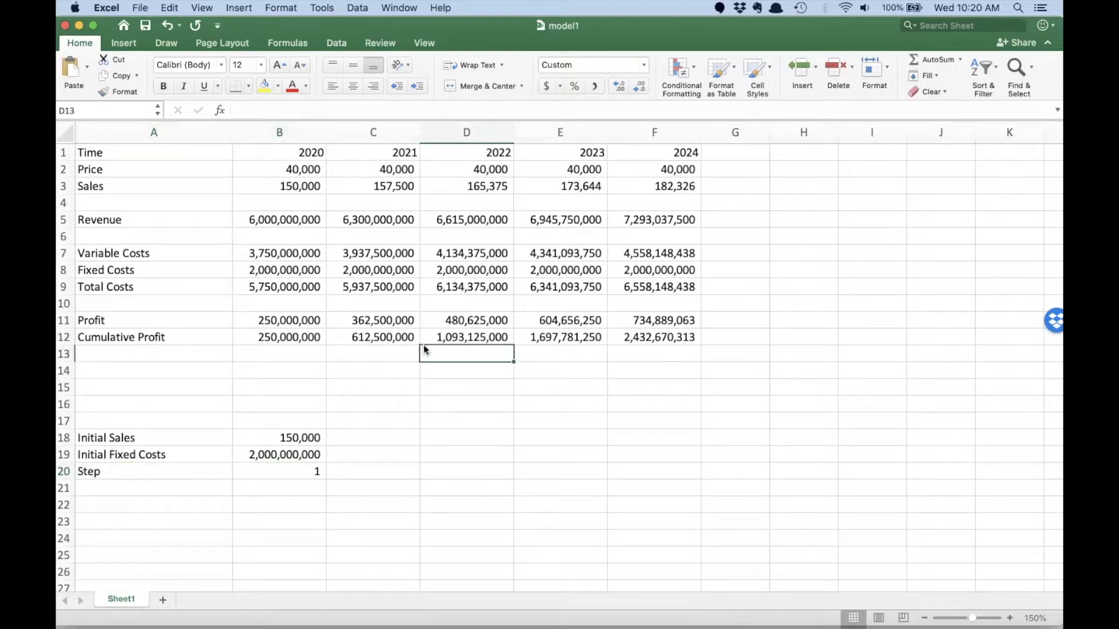
# - Switch to Chrome and start a new project for the sims team in Epicenter
pyautogui.press('super+Tab')
pyautogui.press('super+Tab')
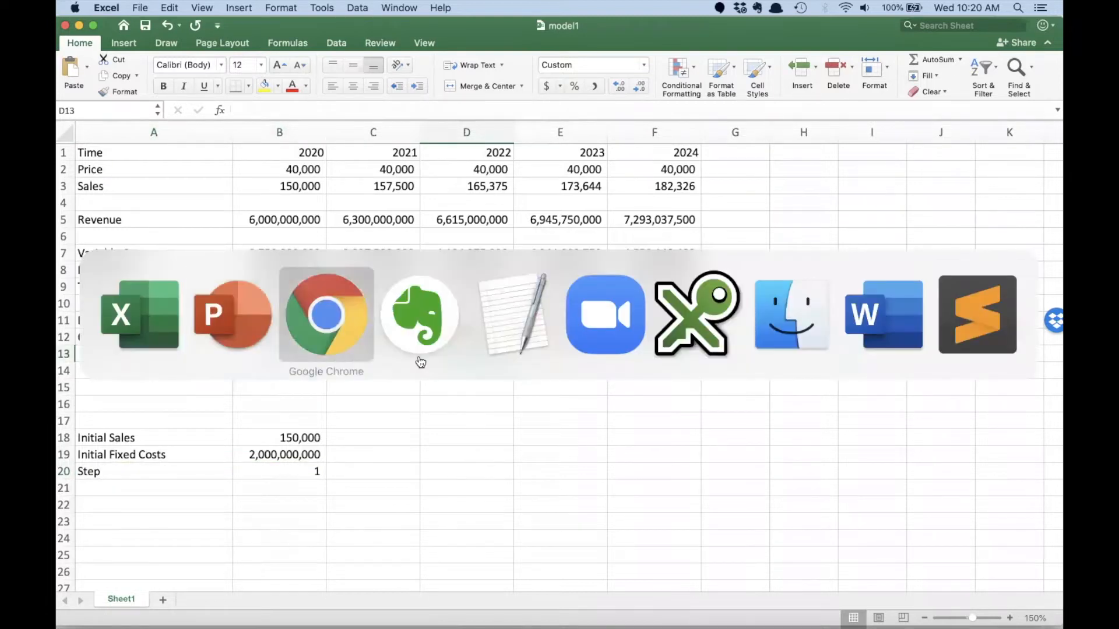
pyautogui.click(509, 35)
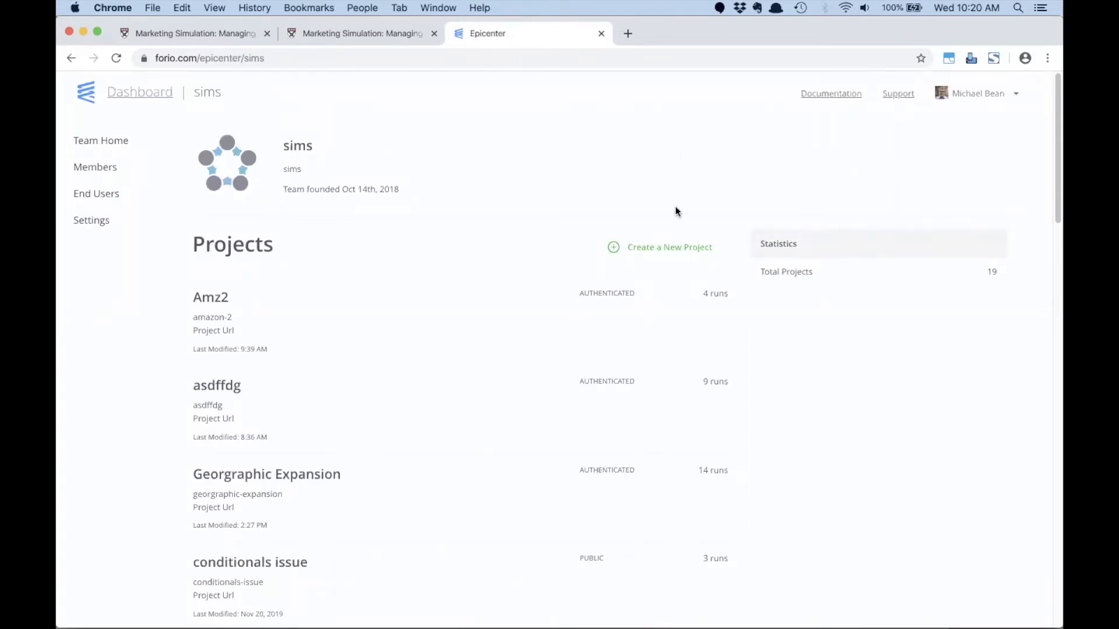
pyautogui.click(655, 249)
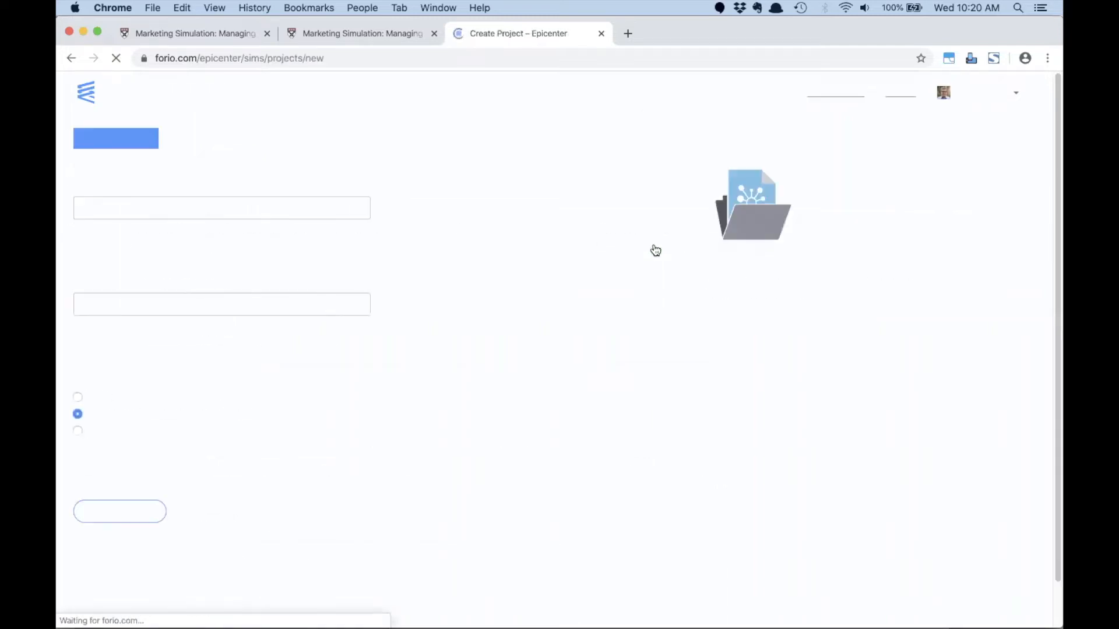
# - Name the project Tesla Cybertruck and create it with the ID tesla-cybertruck and Authenticated access
pyautogui.click(310, 209)
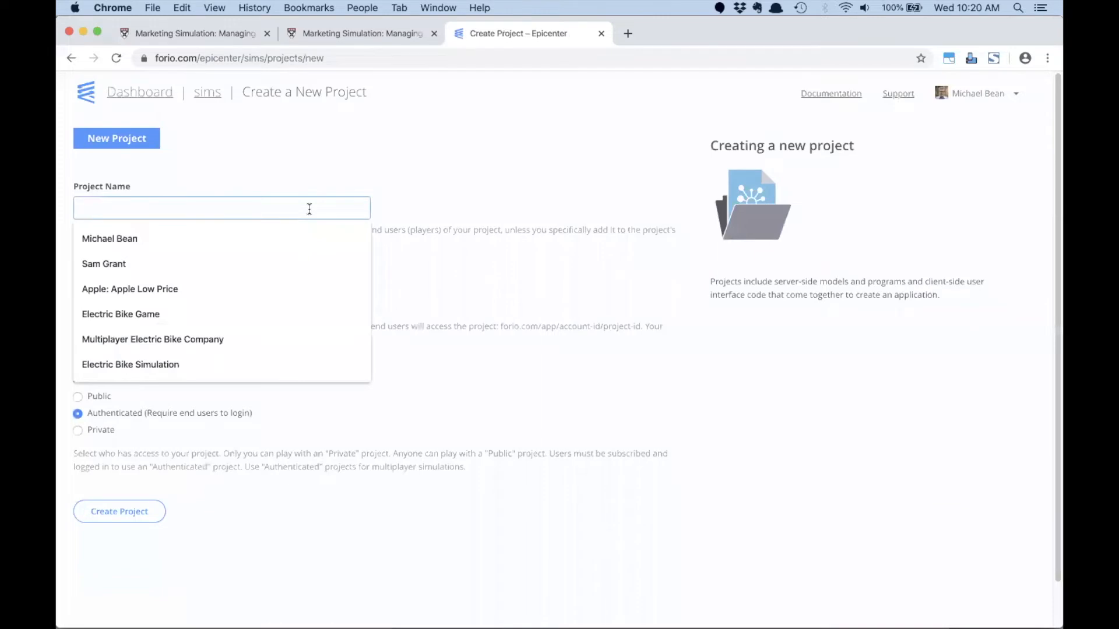
pyautogui.write('Telsa Cybertruck')
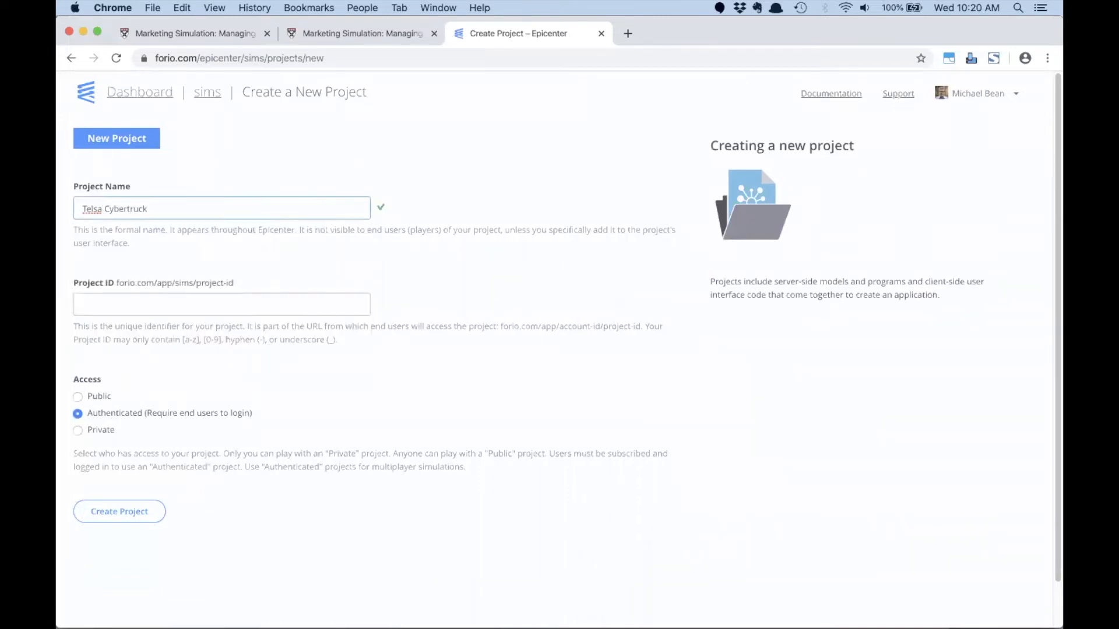
pyautogui.click(95, 208)
pyautogui.press('BackSpace')
pyautogui.press('Left')
pyautogui.write('s')
pyautogui.click(240, 234)
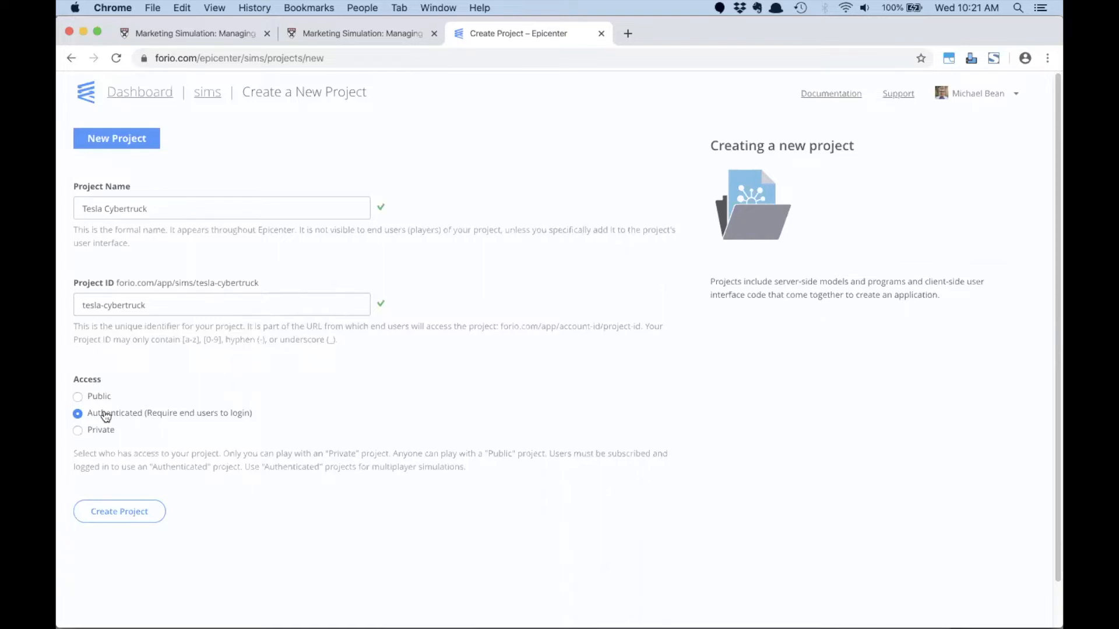
pyautogui.click(114, 512)
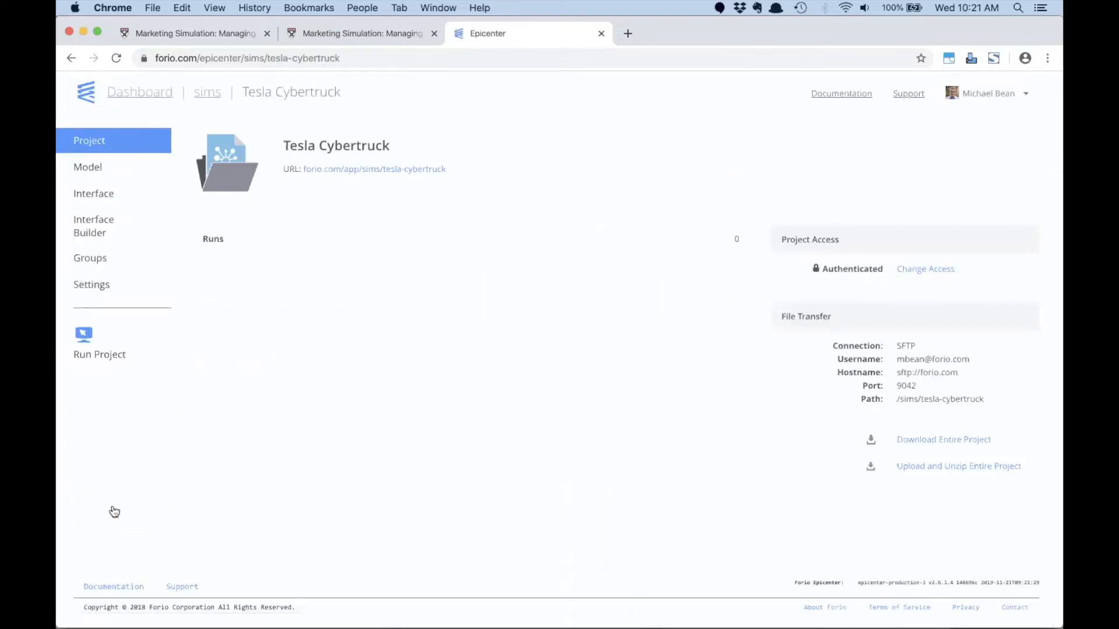
# - View the project's page at its URL, close it, and open the Tesla Cybertruck project's model files
pyautogui.click(385, 169)
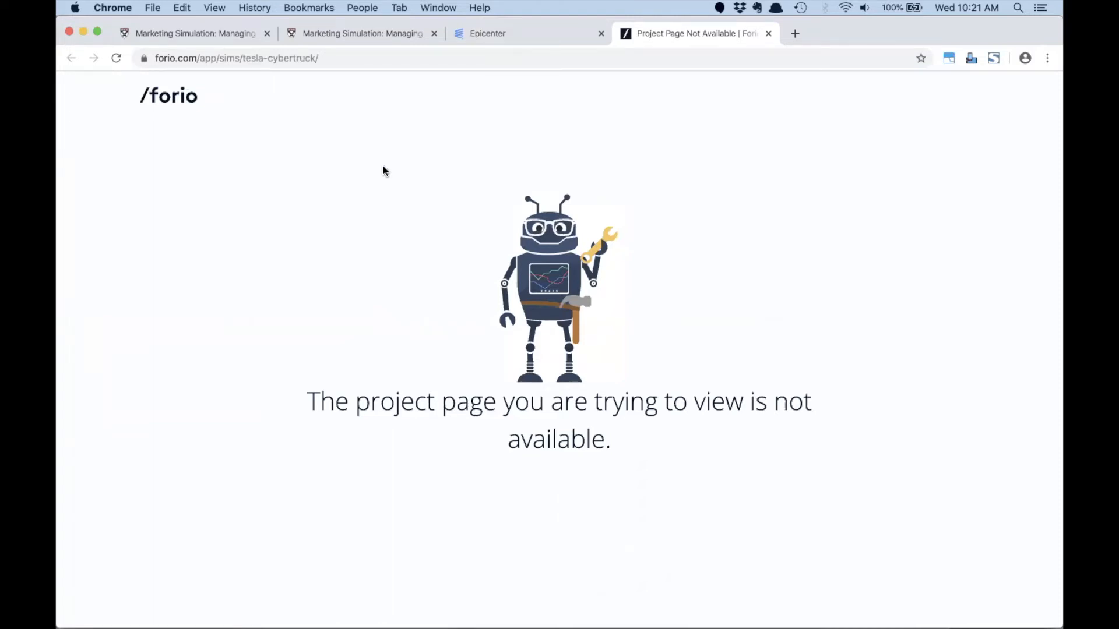
pyautogui.click(769, 34)
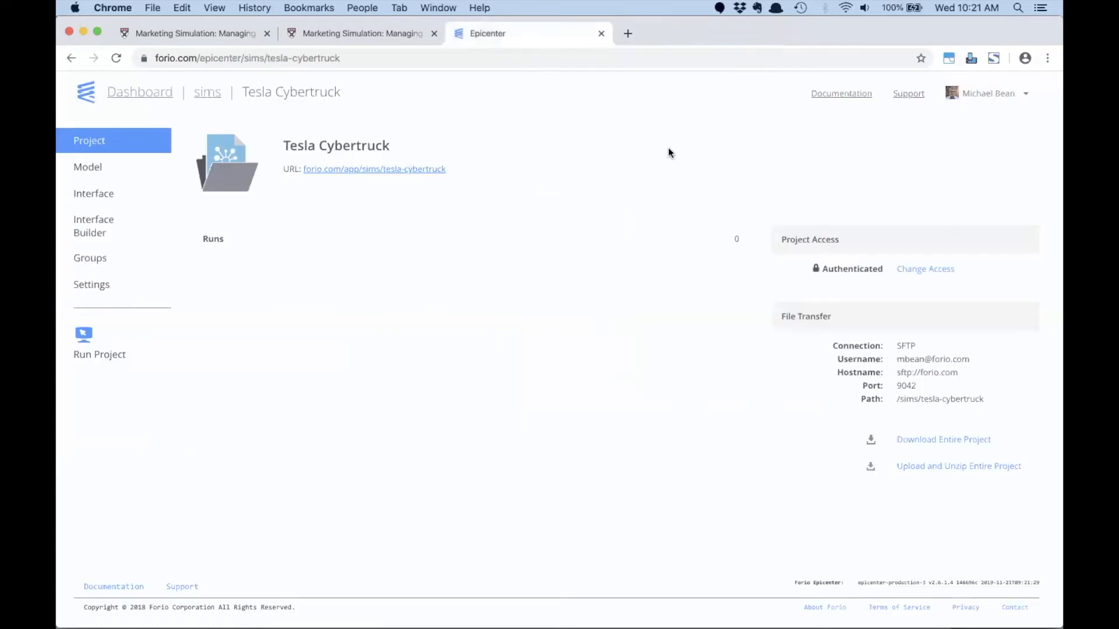
pyautogui.click(90, 169)
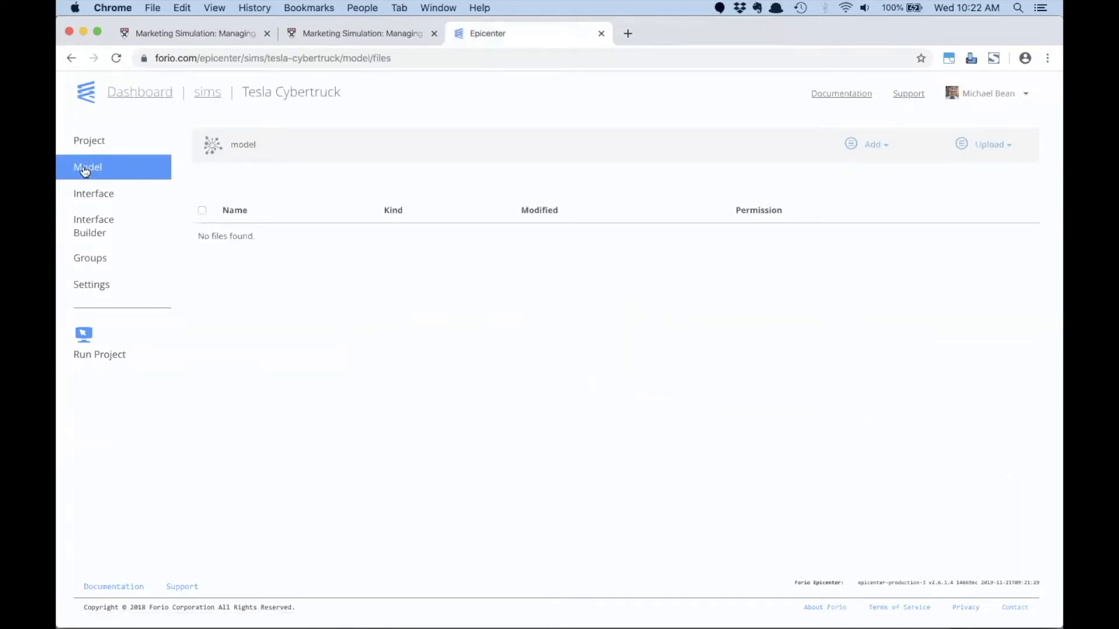
# - Check the project's interface files, then switch to Finder and upload model1.xlsx from the December 2019 webinar folder to the model files
pyautogui.click(87, 195)
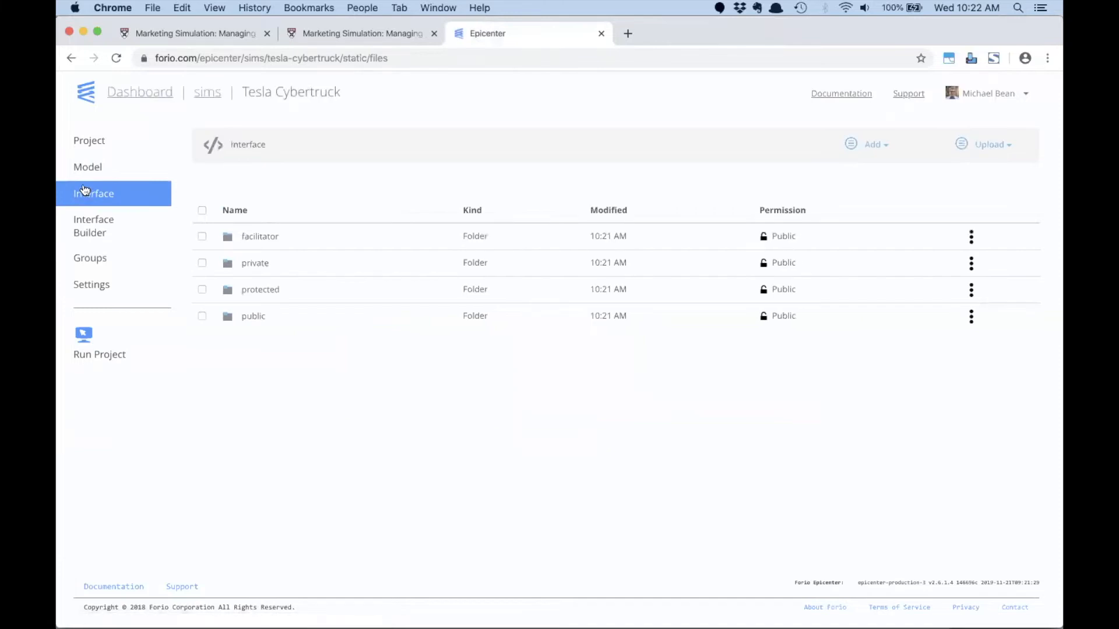
pyautogui.click(87, 169)
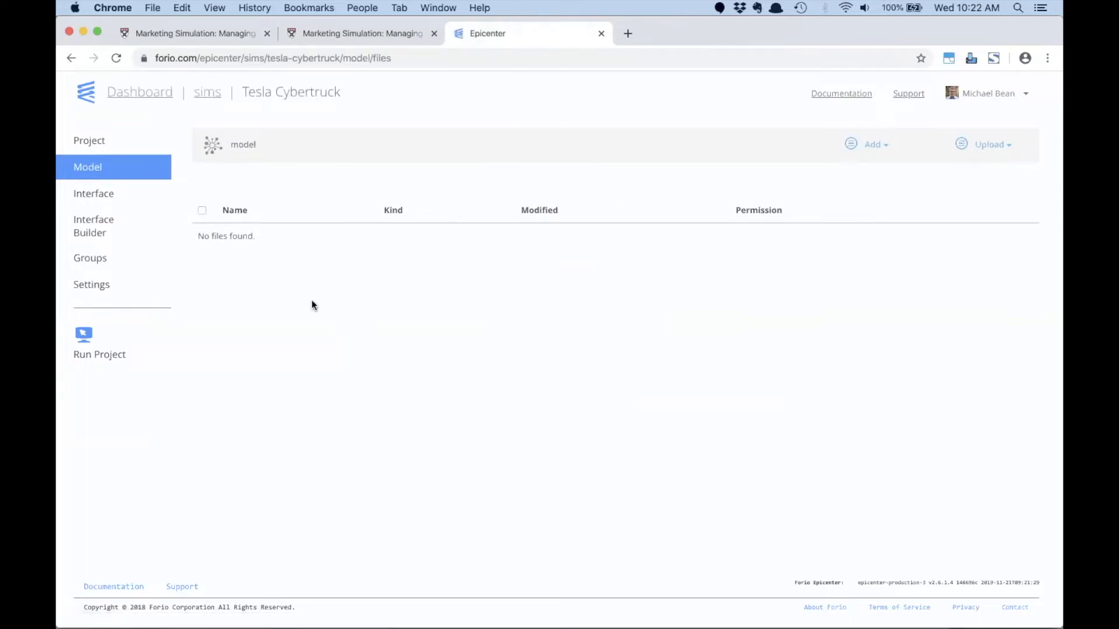
pyautogui.press('super+Tab')
pyautogui.press('super+Tab')
pyautogui.press('super+Tab')
pyautogui.press('super+Tab')
pyautogui.press('super+Tab')
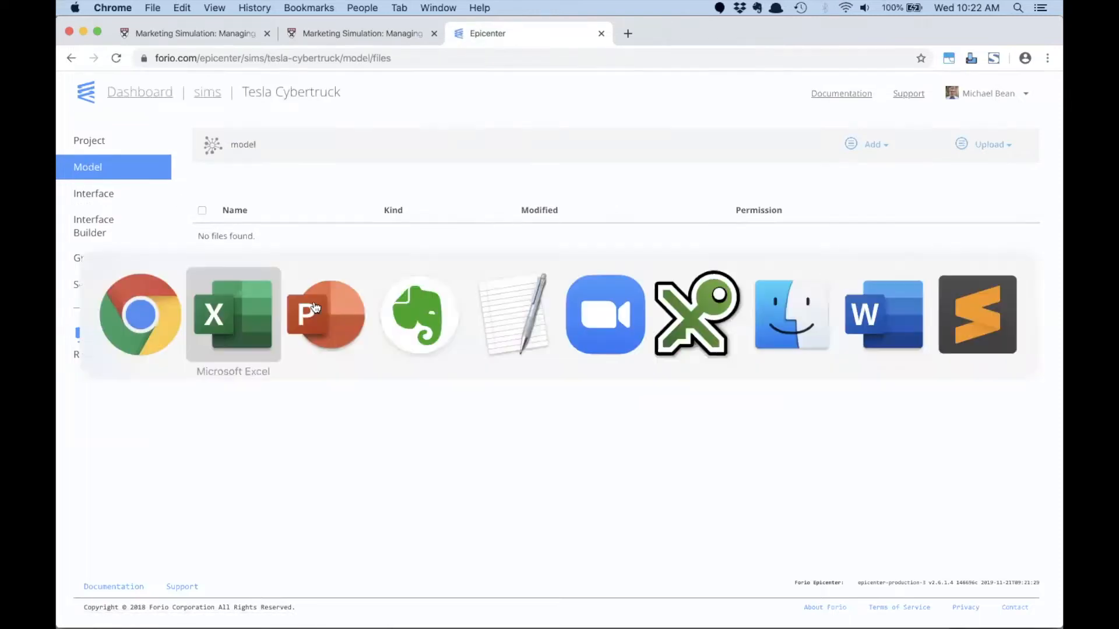
pyautogui.press('super+Tab')
pyautogui.press('super+Tab')
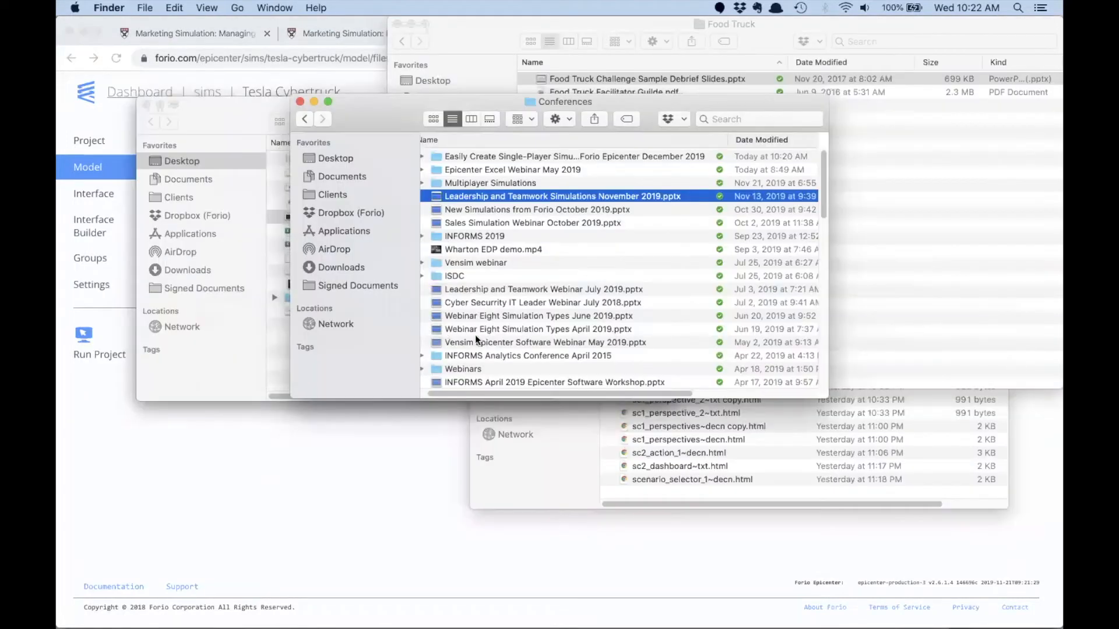
pyautogui.doubleClick(488, 156)
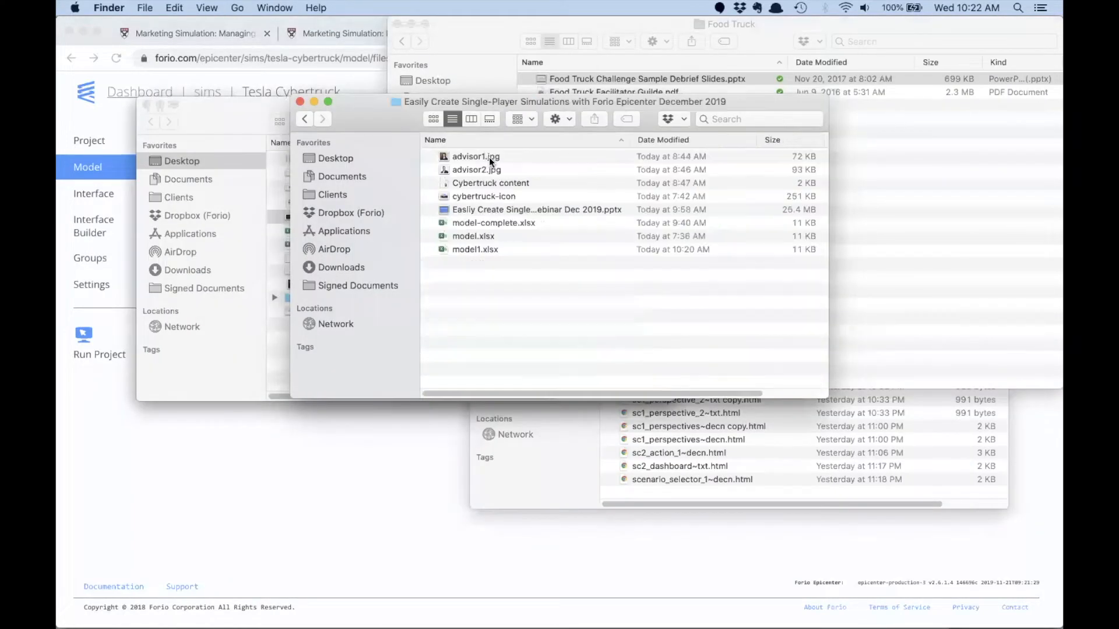
pyautogui.moveTo(380, 117); pyautogui.dragTo(424, 122)
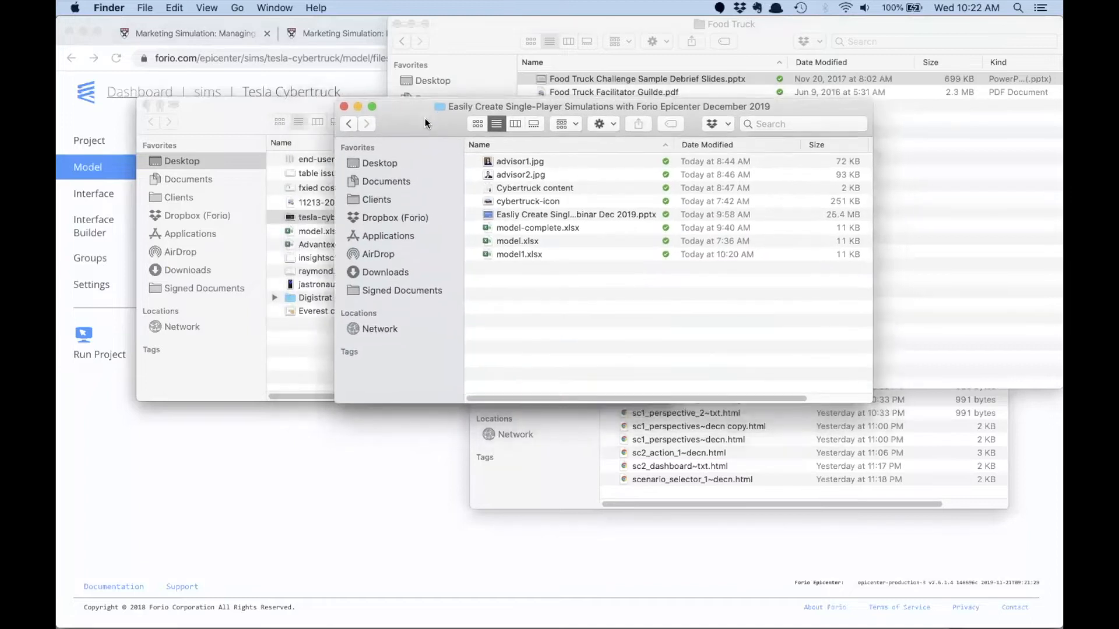
pyautogui.click(507, 253)
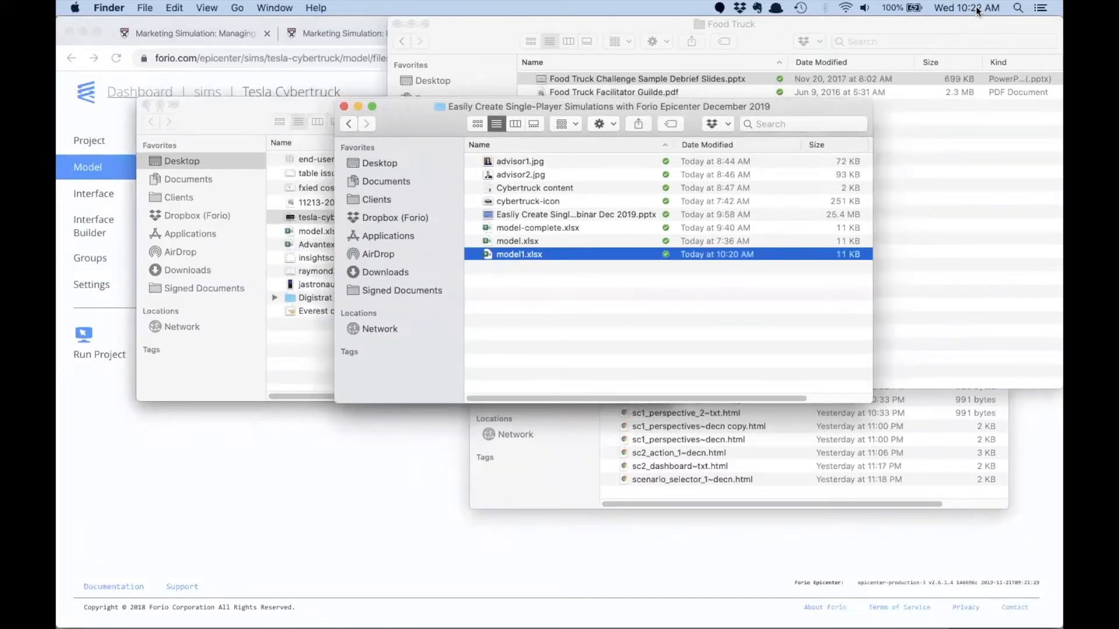
pyautogui.moveTo(592, 253); pyautogui.dragTo(344, 472)
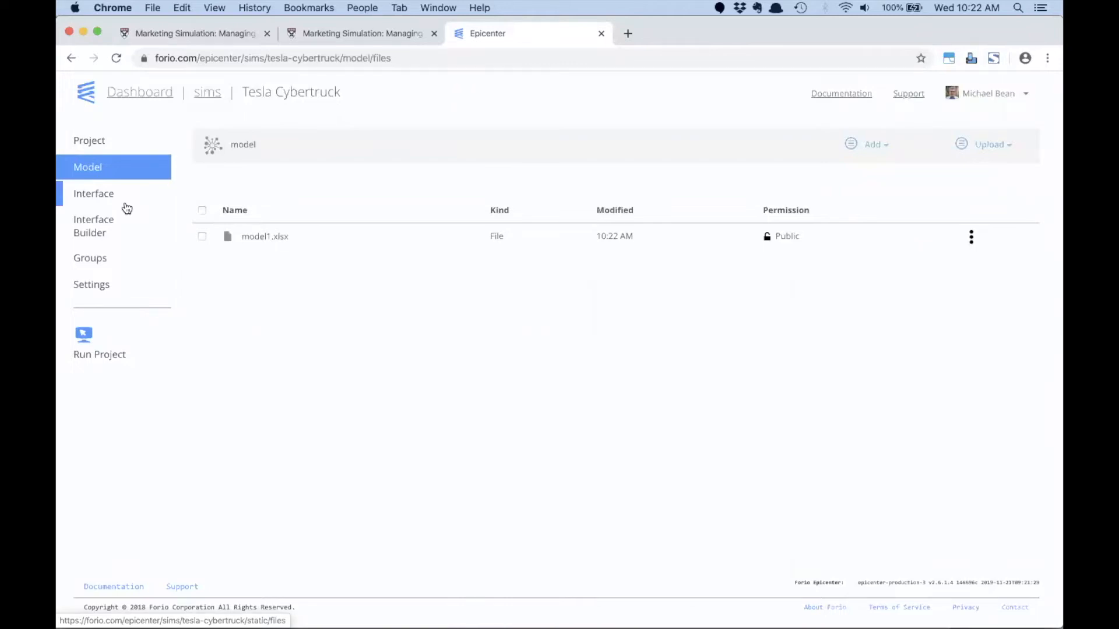
# - Open the Interface Builder, start a Turn By Turn project, and view the available page templates without adding a page
pyautogui.click(86, 226)
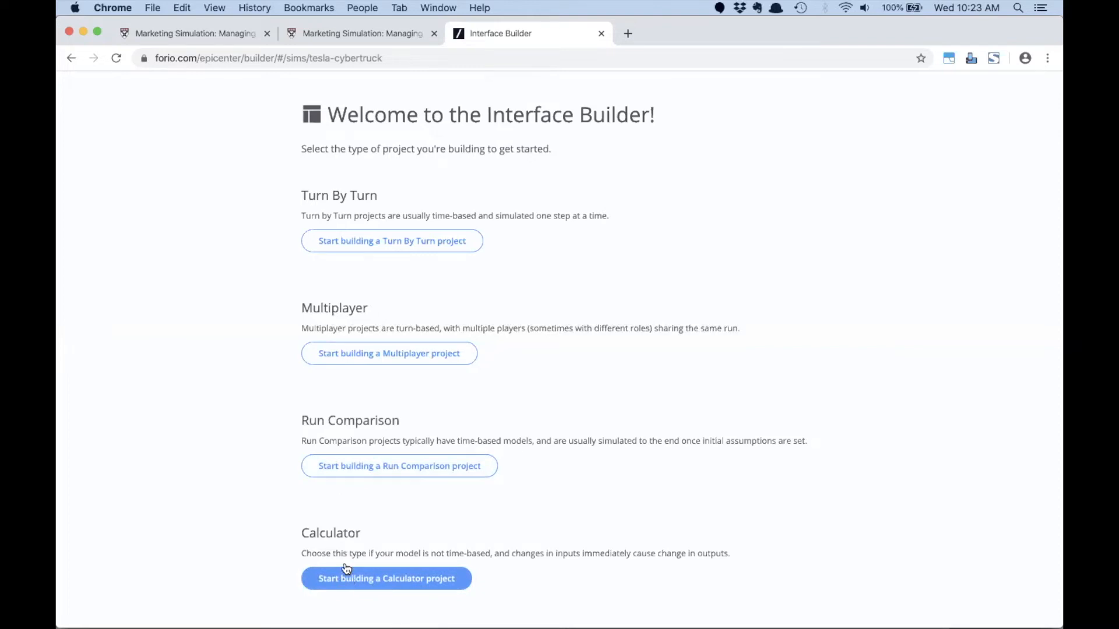
pyautogui.click(358, 249)
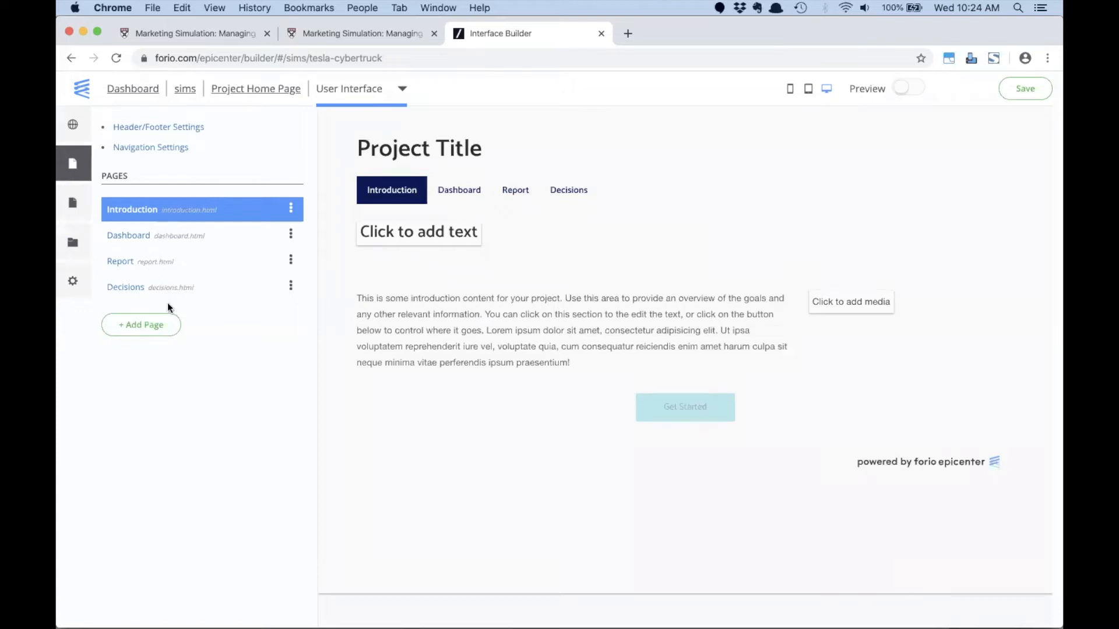
pyautogui.click(150, 327)
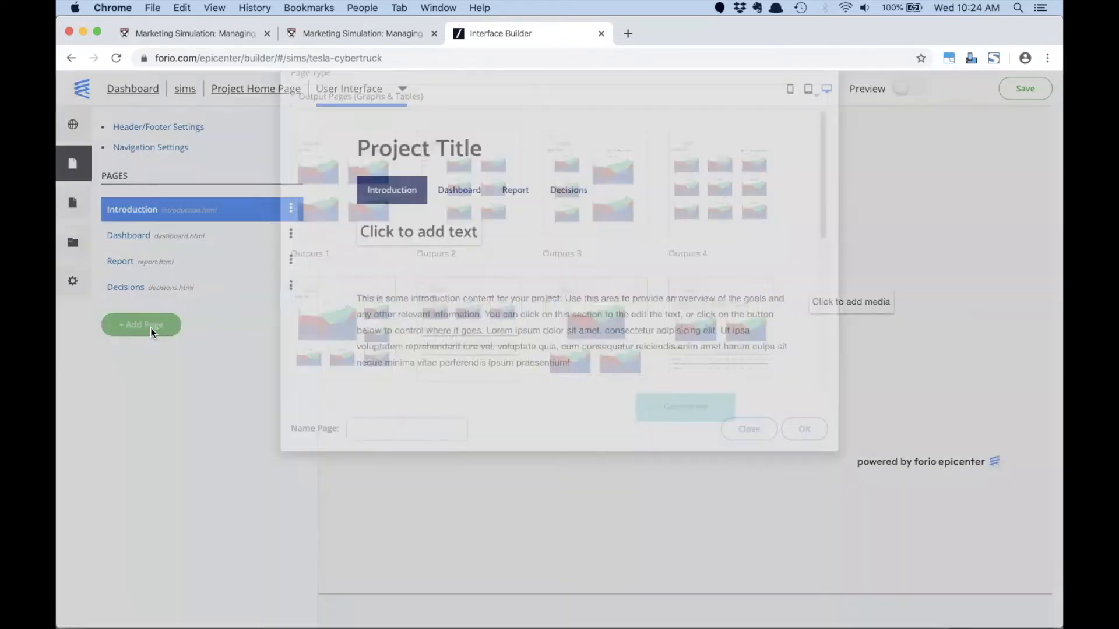
pyautogui.click(752, 514)
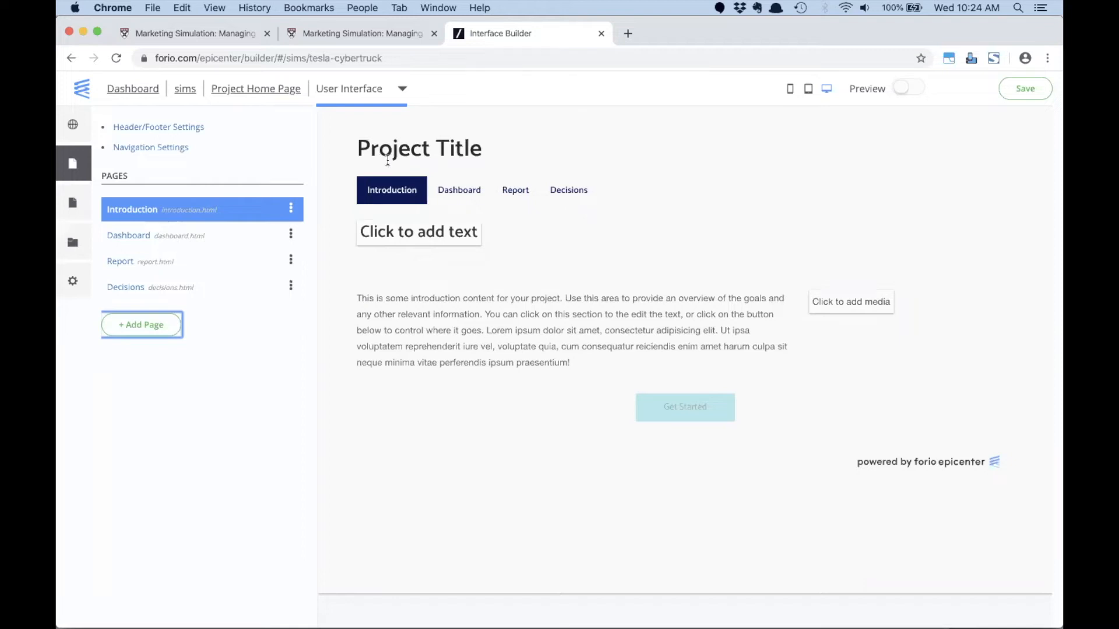
# - Set the project title in the header settings to Tesla Cybertruck Sales Sim
pyautogui.click(143, 129)
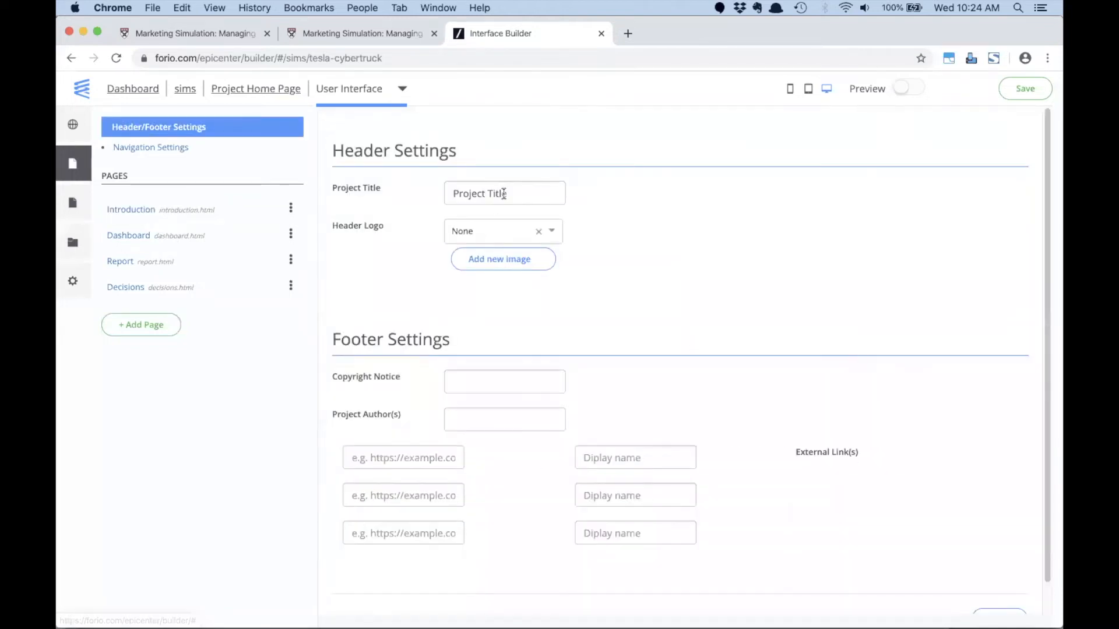
pyautogui.tripleClick(505, 193)
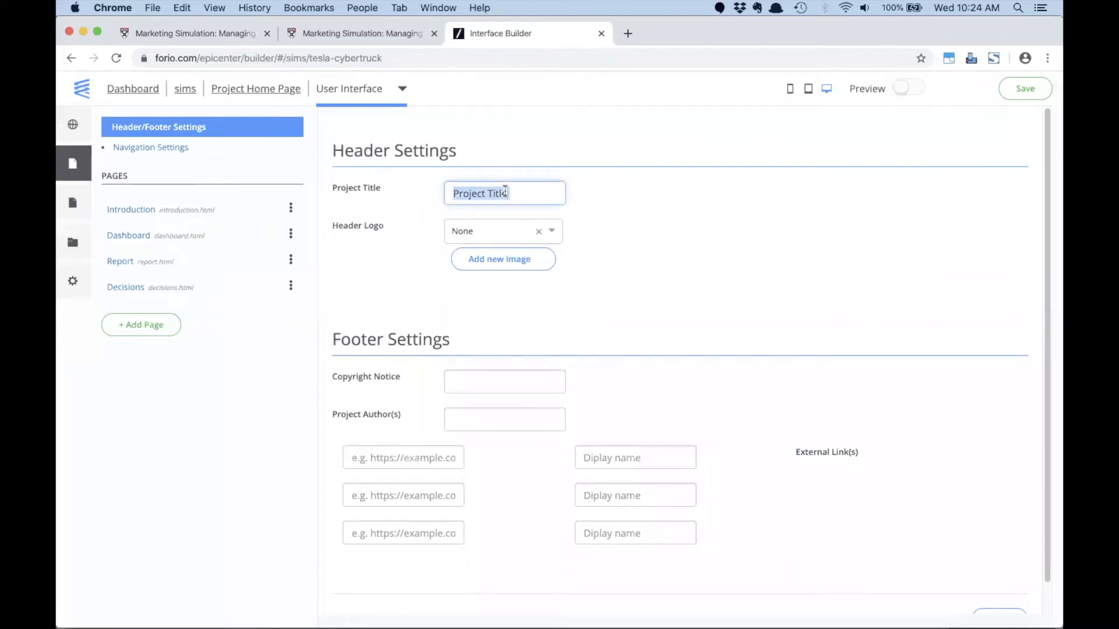
pyautogui.write('Tesla ')
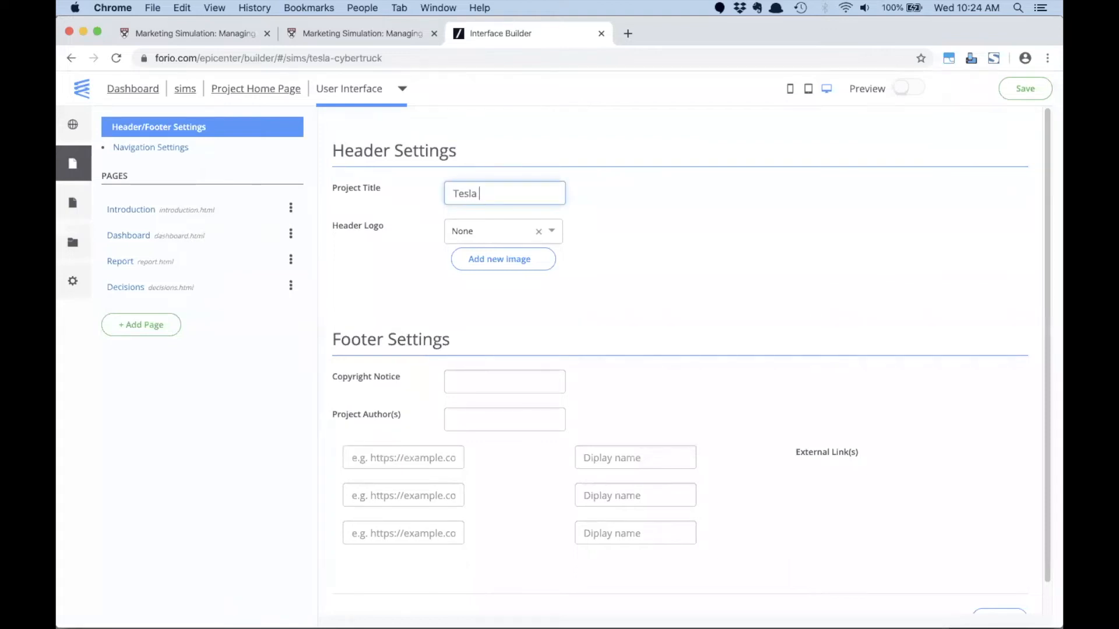
pyautogui.write('Cybertruck Sales Sim')
pyautogui.click(718, 218)
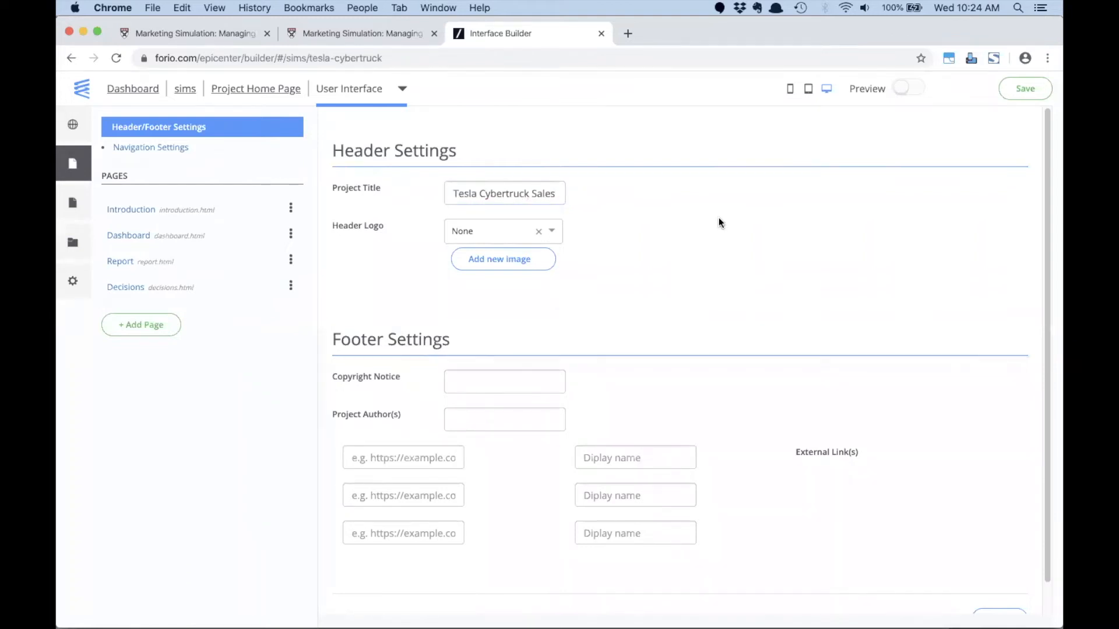
# - Add the cybertruck-icon image for the header logo from the December 2019 webinar folder under Work/Conferences in Dropbox (Forio)
pyautogui.click(552, 232)
pyautogui.click(607, 229)
pyautogui.click(513, 260)
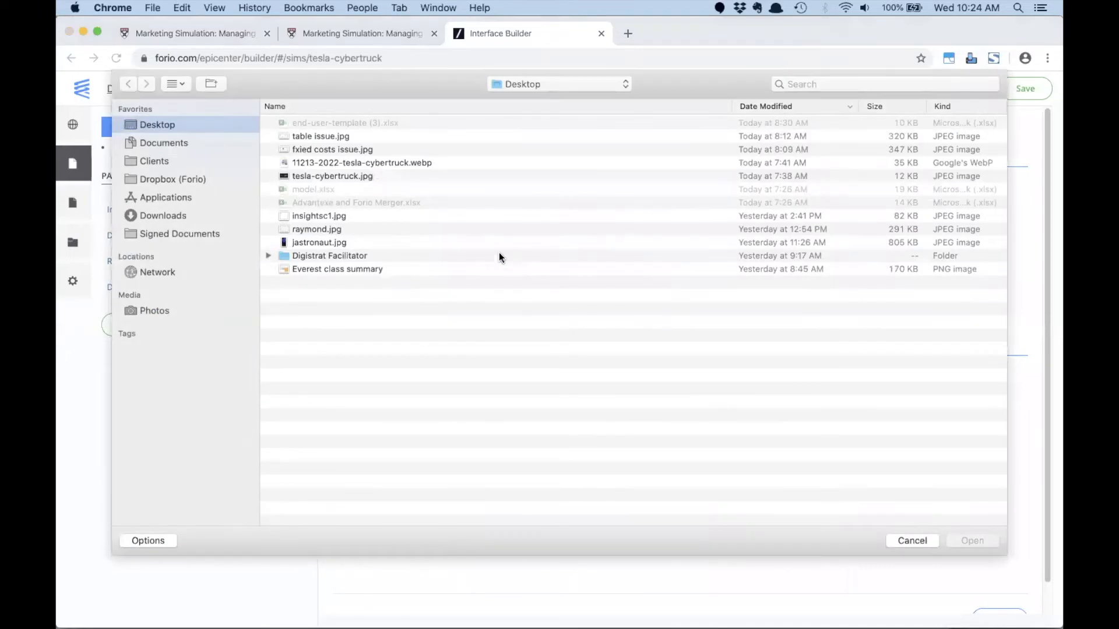
pyautogui.click(150, 179)
pyautogui.scroll(-10, 365, 302)
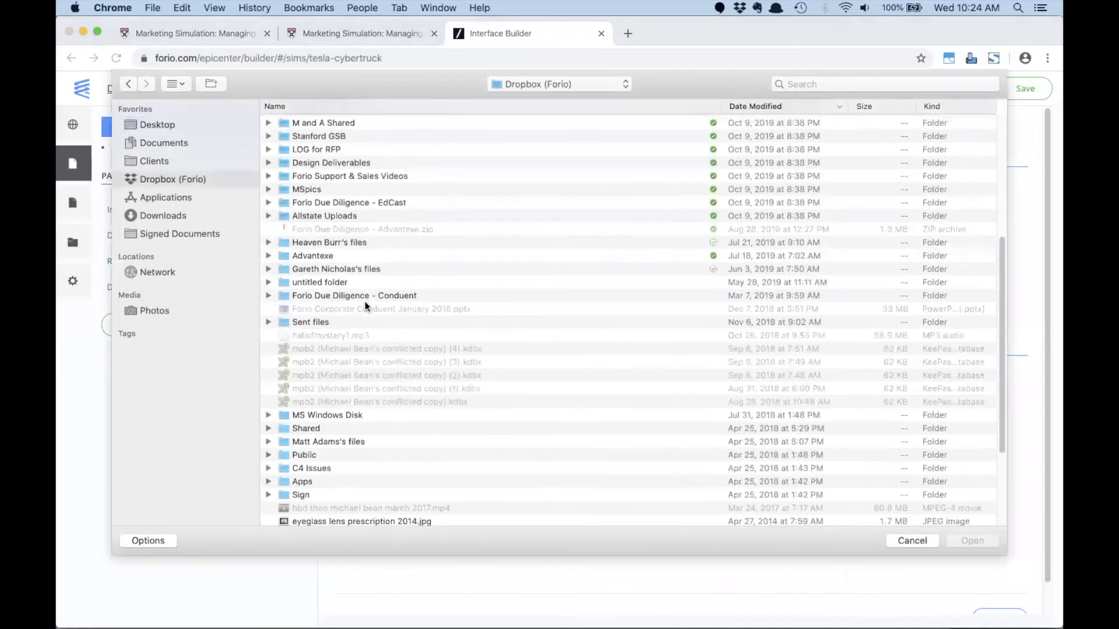
pyautogui.scroll(10, 310, 480)
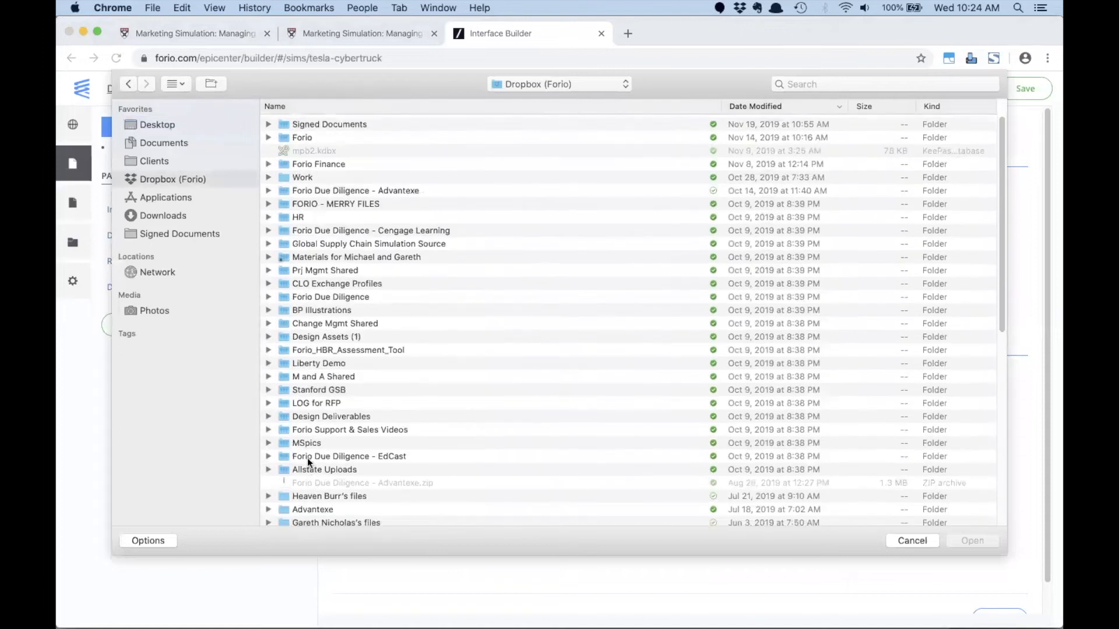
pyautogui.click(297, 176)
pyautogui.doubleClick(297, 176)
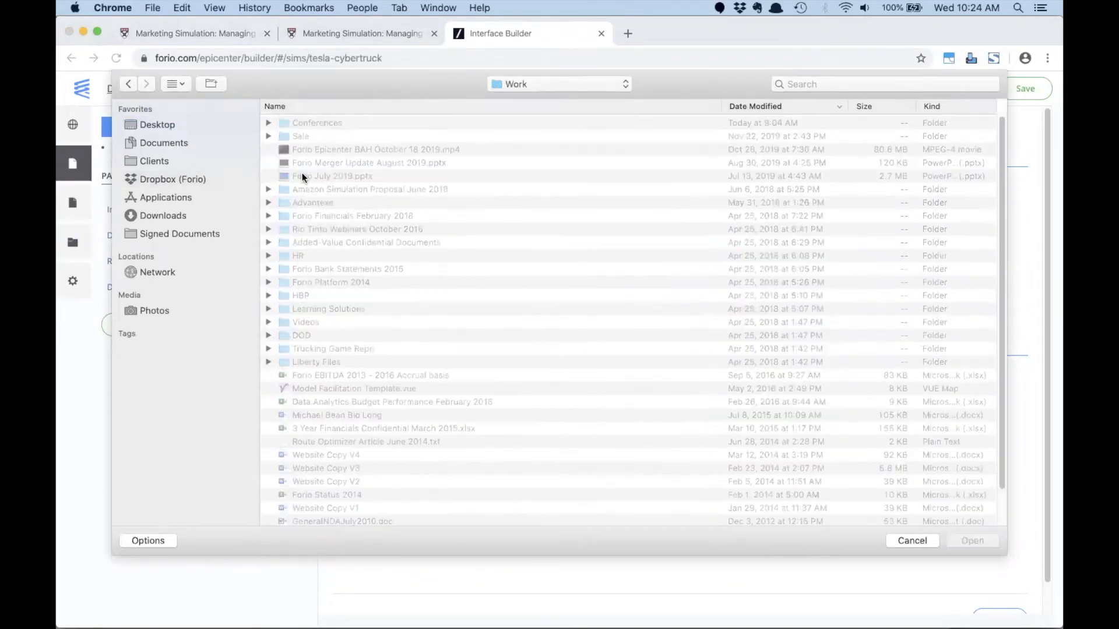
pyautogui.doubleClick(302, 122)
pyautogui.doubleClick(359, 120)
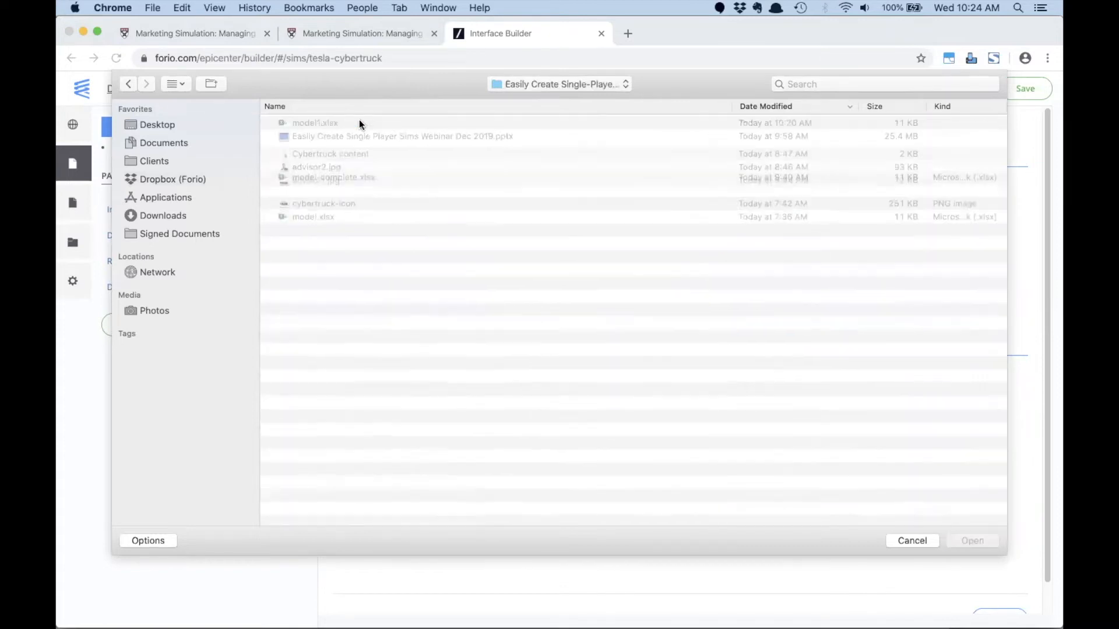
pyautogui.click(318, 202)
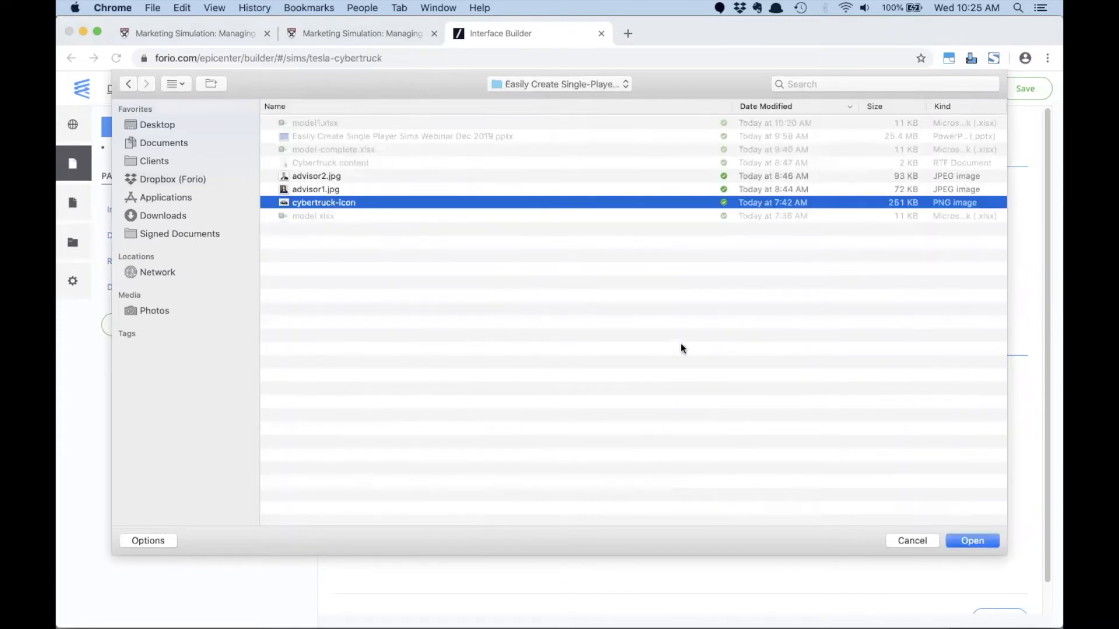
pyautogui.click(986, 547)
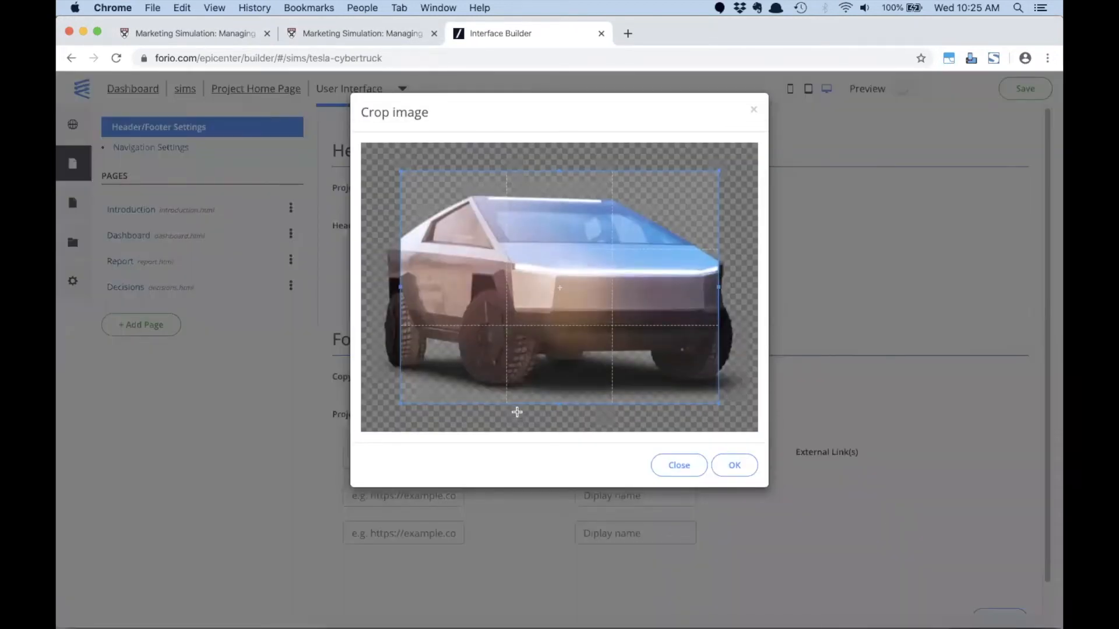
# - Widen the crop to include the whole truck and select cybertruck-icon.png as the header logo
pyautogui.moveTo(401, 403); pyautogui.dragTo(379, 397)
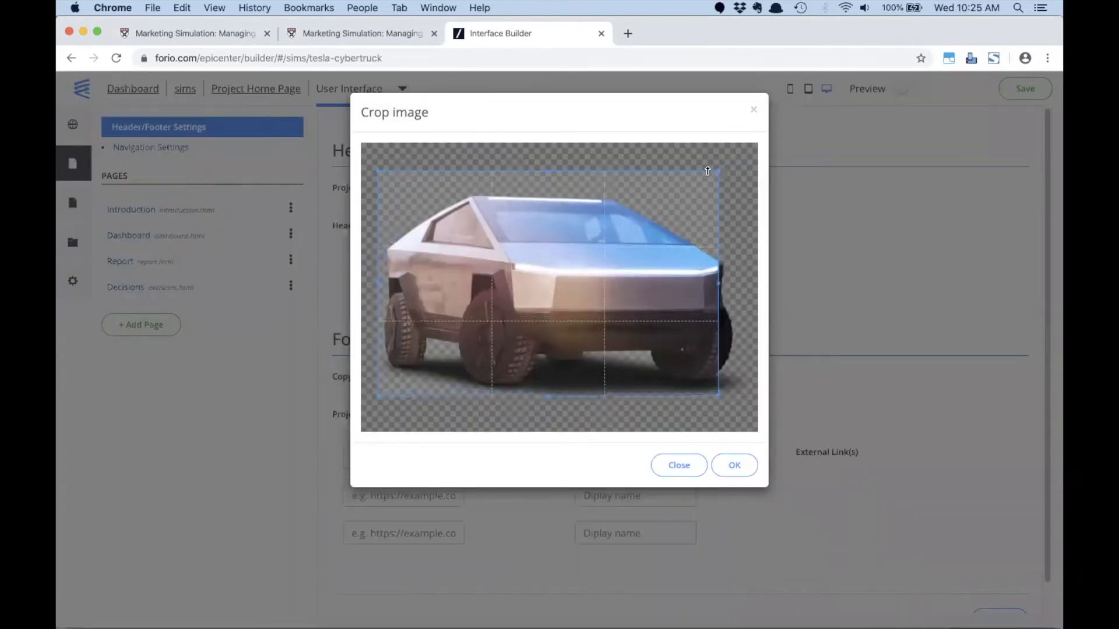
pyautogui.moveTo(719, 171); pyautogui.dragTo(745, 194)
pyautogui.click(732, 465)
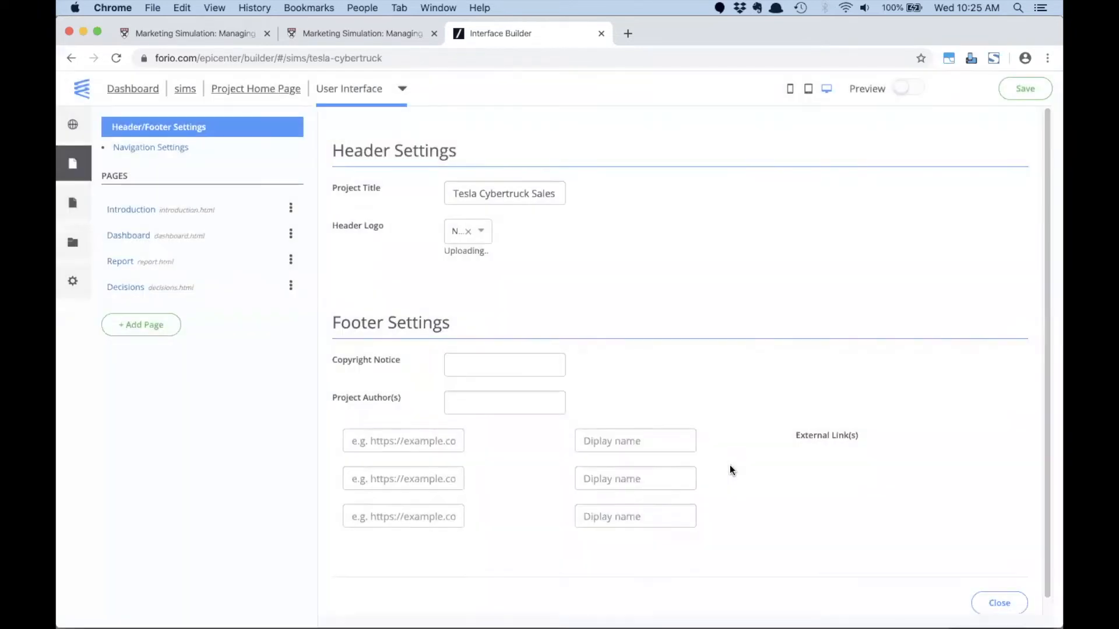
pyautogui.click(557, 235)
pyautogui.click(531, 254)
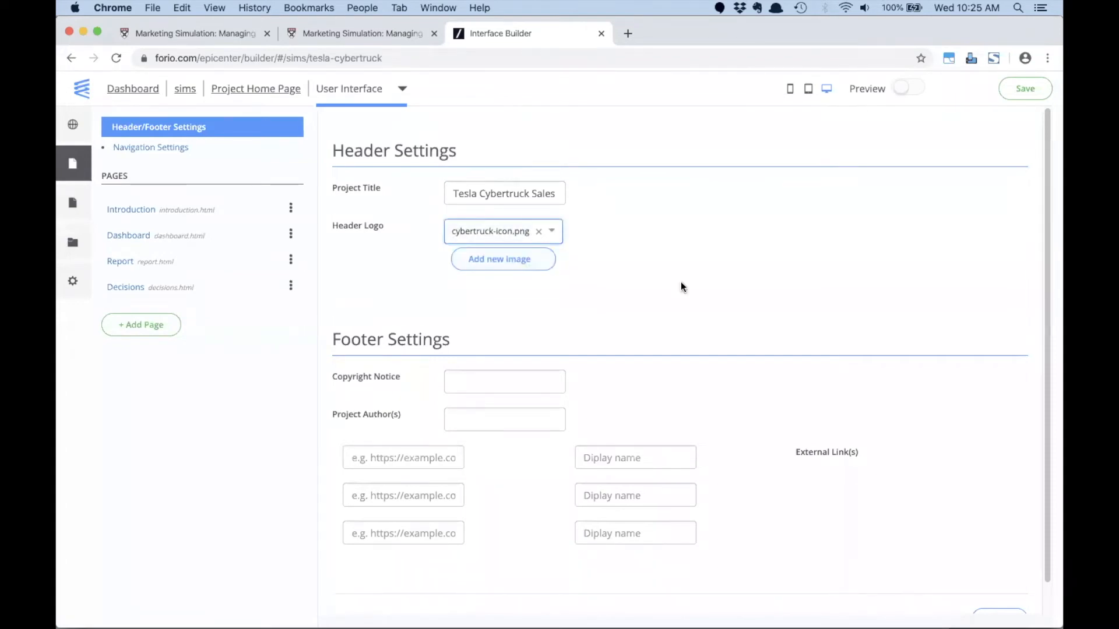
# - Set the Introduction page's heading to "Welcome to the Cybertruck Simulation!"
pyautogui.click(123, 212)
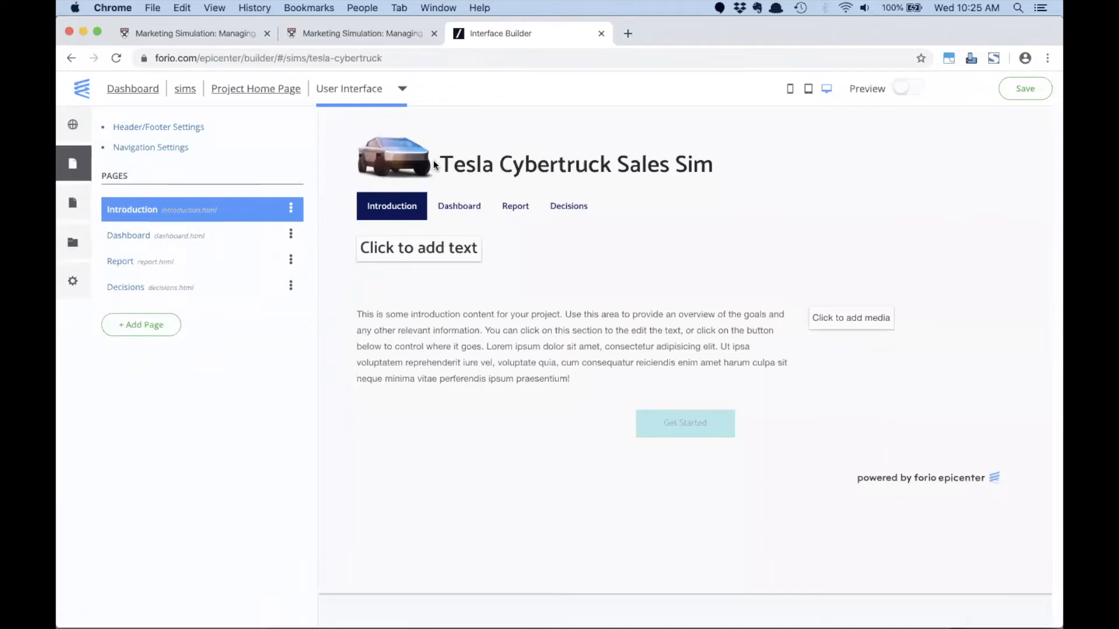
pyautogui.click(393, 250)
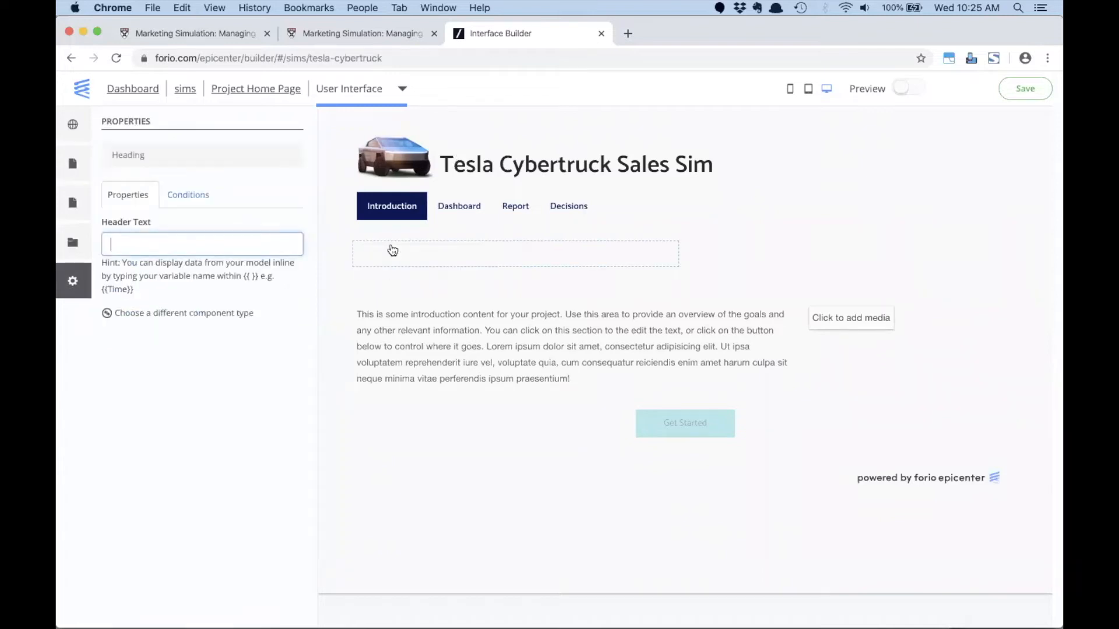
pyautogui.write('Welcome to the ')
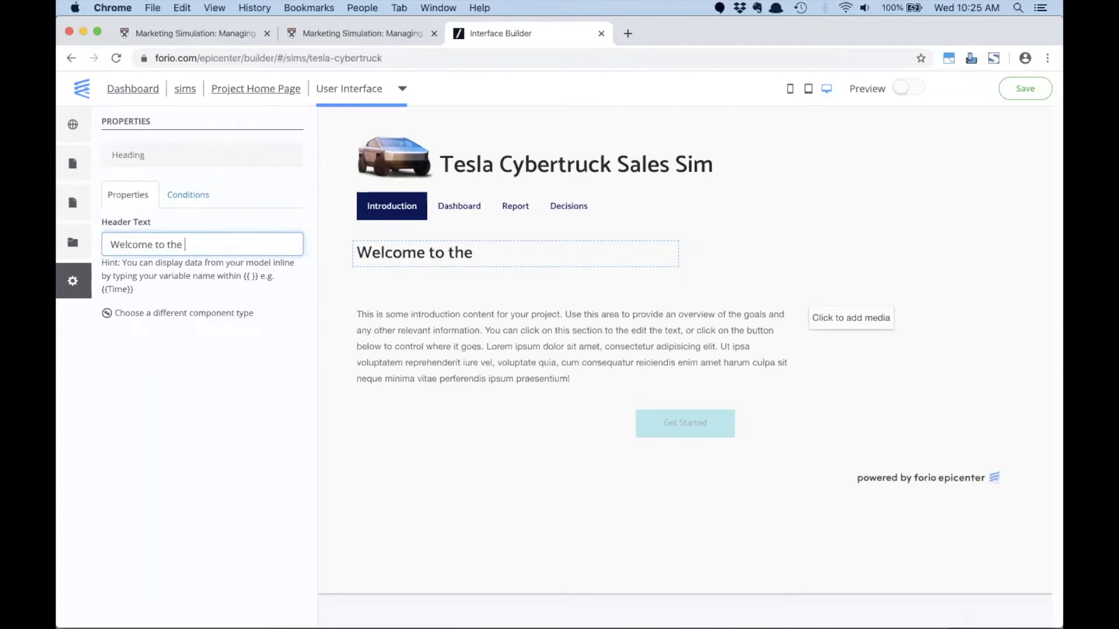
pyautogui.write('Cybertruck Simulation!')
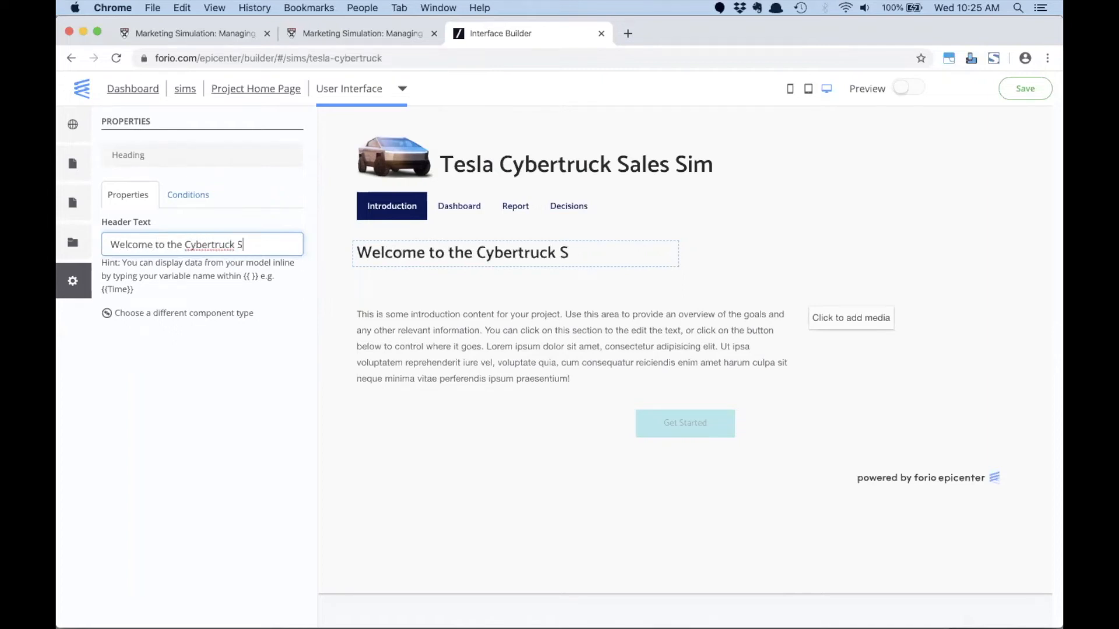
# - Replace the placeholder body text on the Introduction page with the copied Tesla Cybertruck description
pyautogui.click(540, 318)
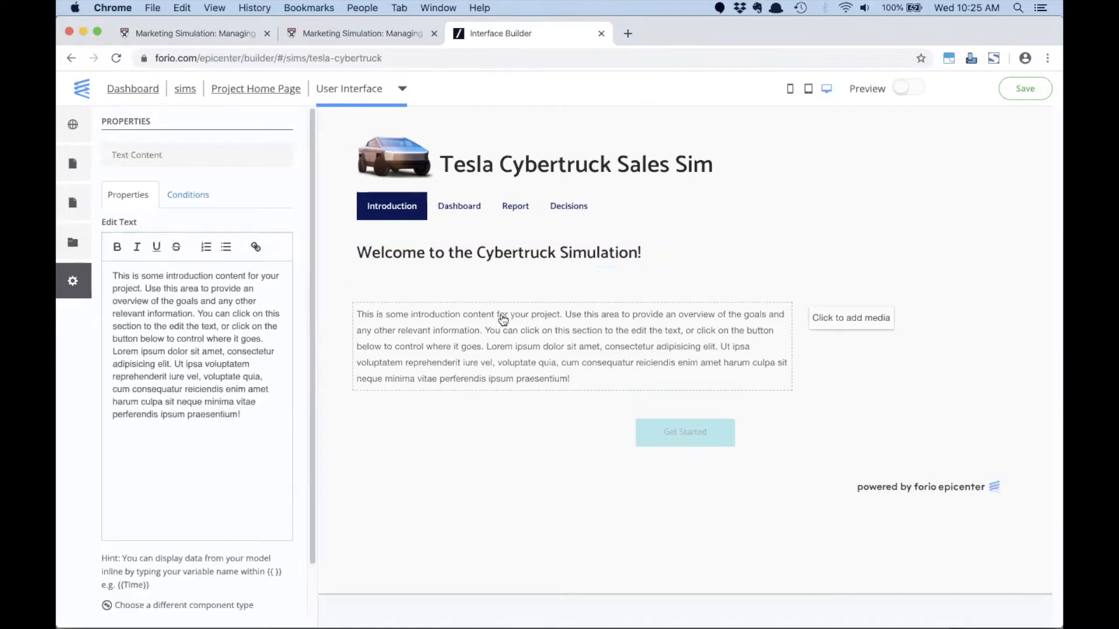
pyautogui.click(253, 431)
pyautogui.press('super+a')
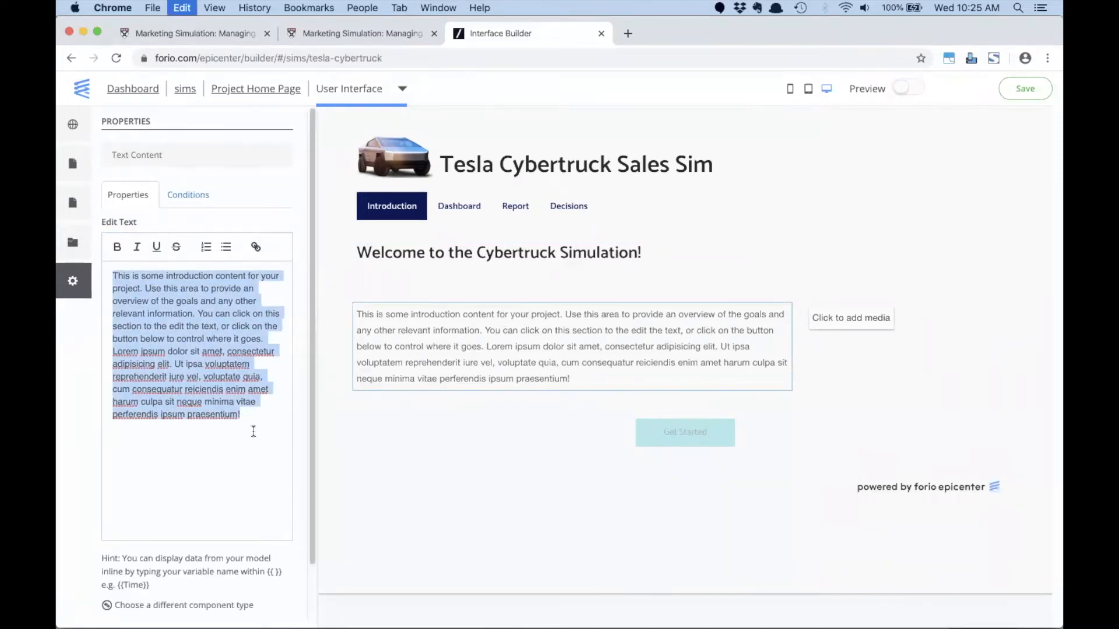
pyautogui.press('super+v')
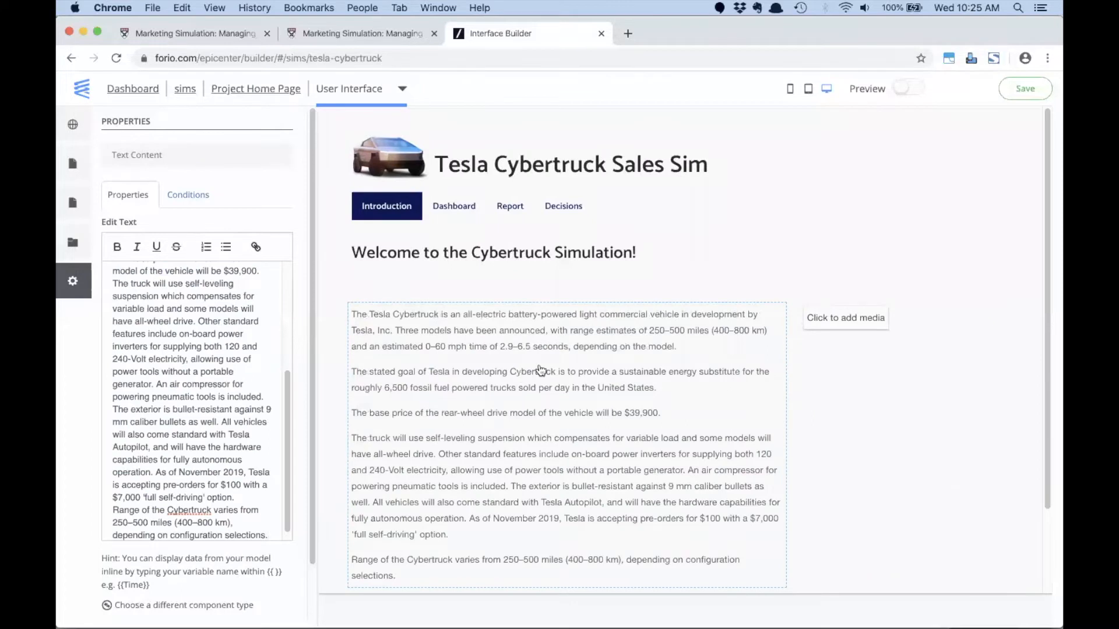
# - Embed the copied YouTube Cybertruck video in the Introduction page's media placeholder and save the interface
pyautogui.click(816, 328)
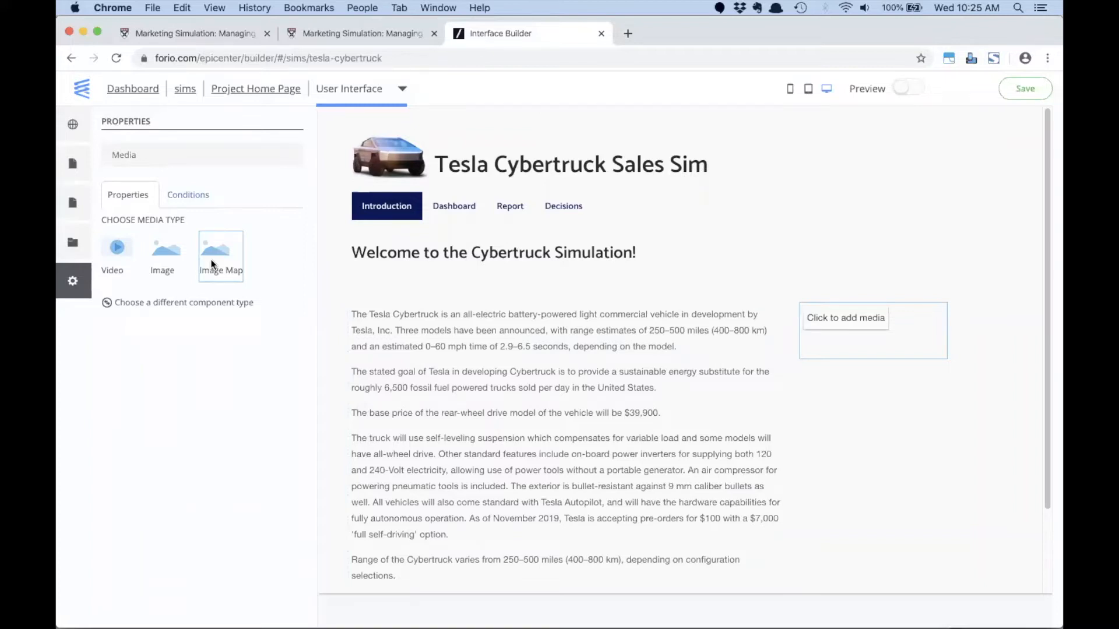
pyautogui.click(117, 250)
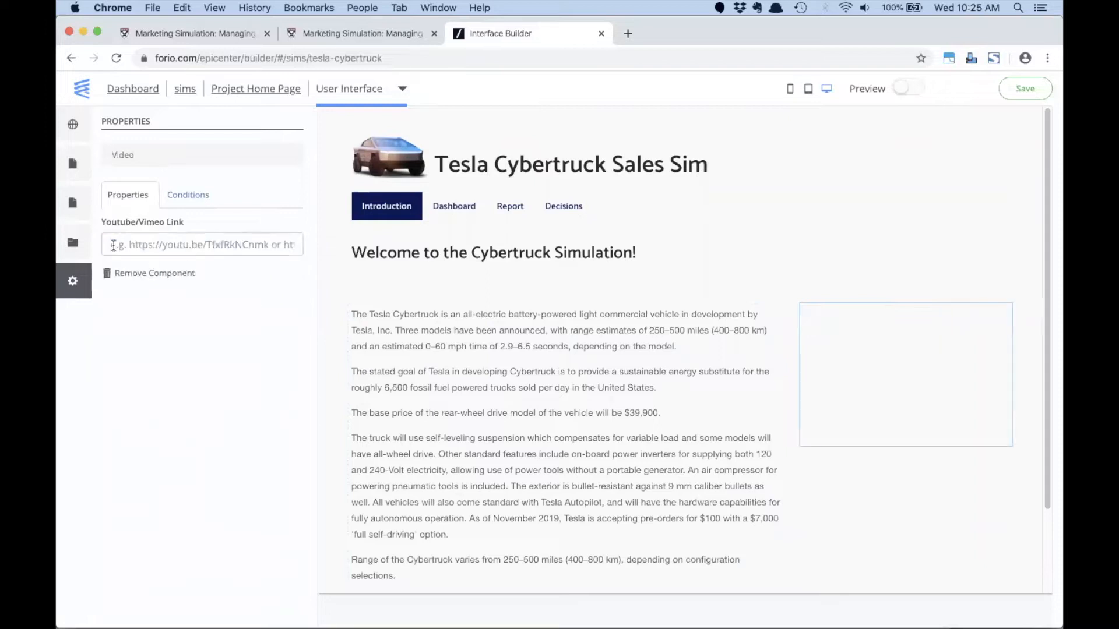
pyautogui.click(141, 252)
pyautogui.write('https://www.youtube.com/watch?v=m7atGkba-Z8')
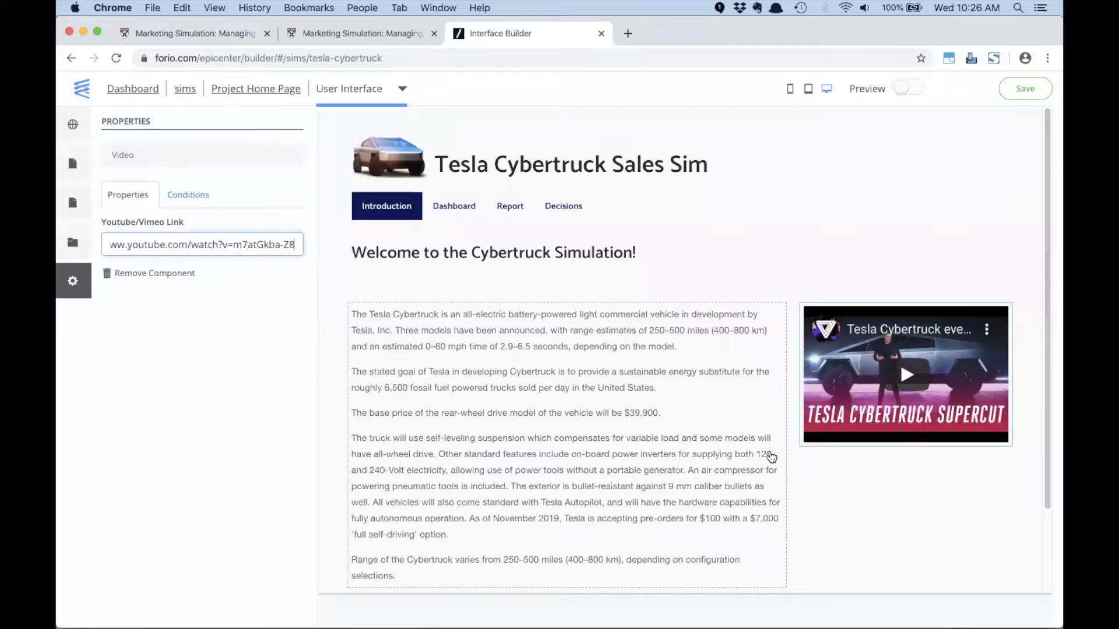
pyautogui.click(711, 271)
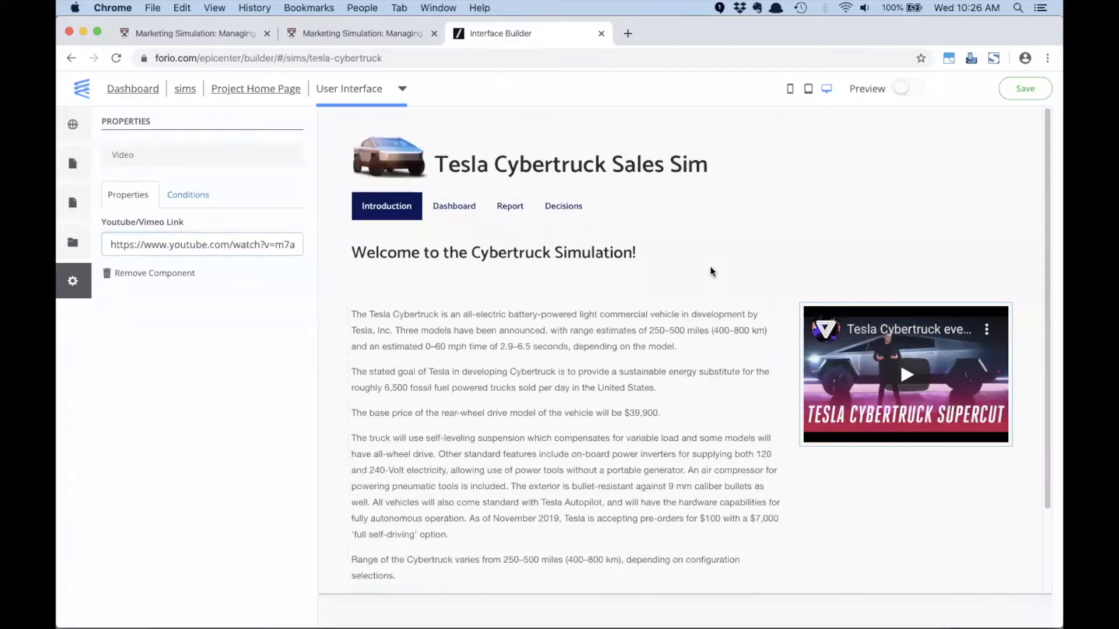
pyautogui.click(1032, 92)
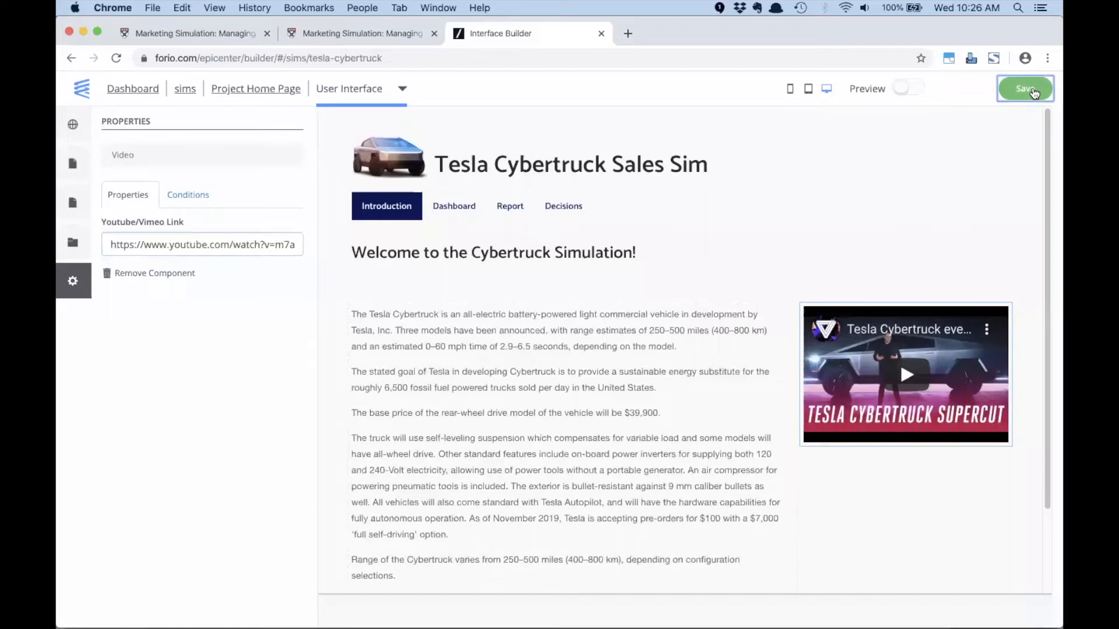
# - Turn the first chart placeholder on the Dashboard page into a line chart titled "Profit" and open its data variables
pyautogui.click(452, 214)
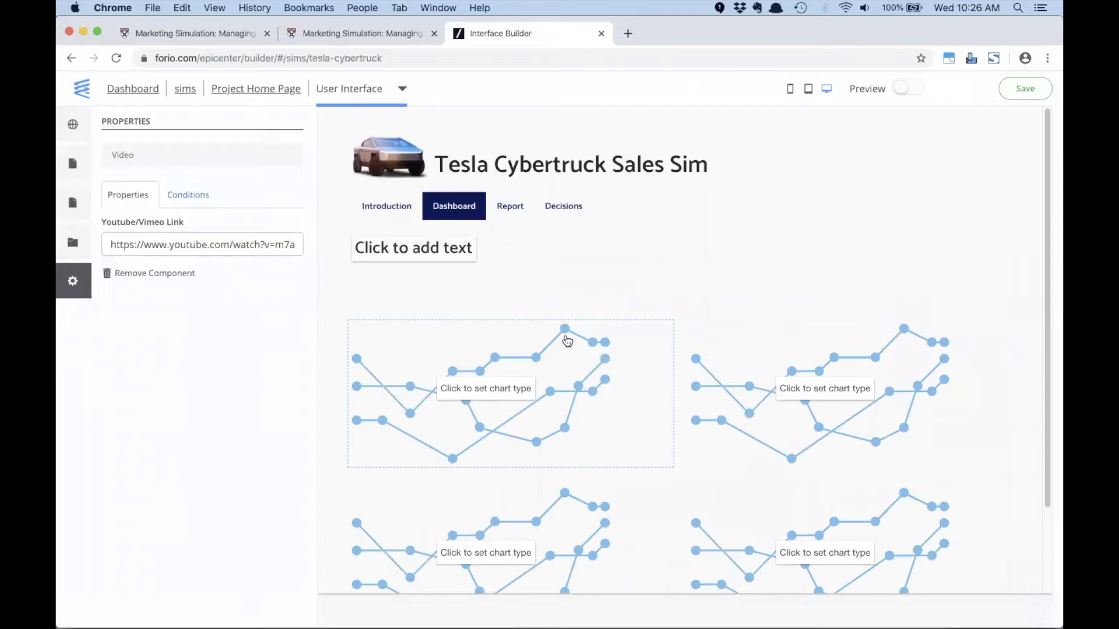
pyautogui.click(540, 356)
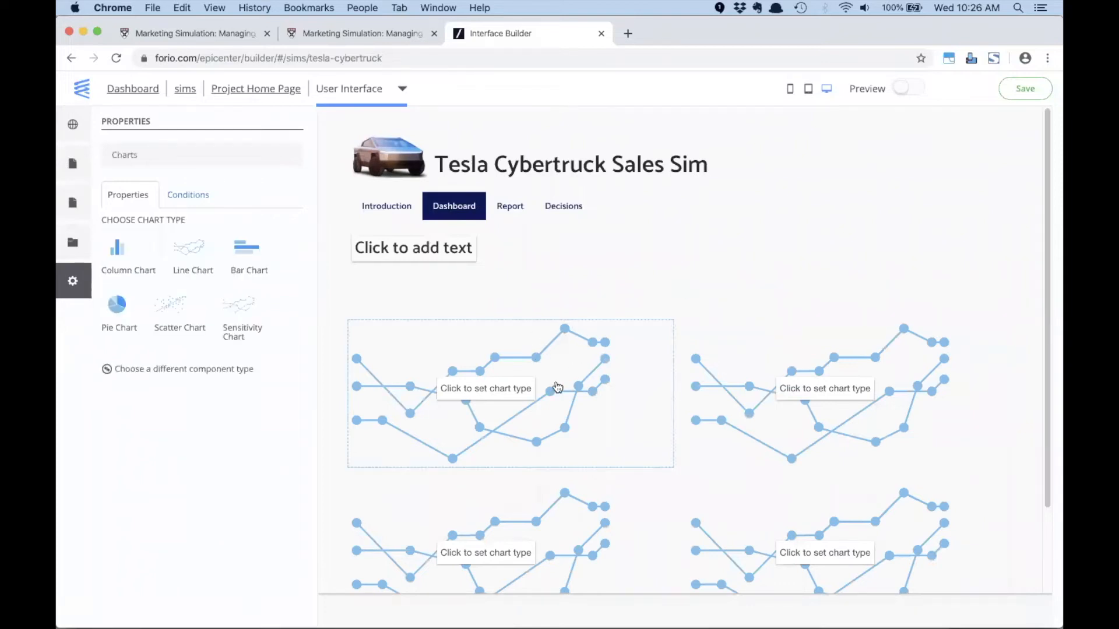
pyautogui.click(183, 256)
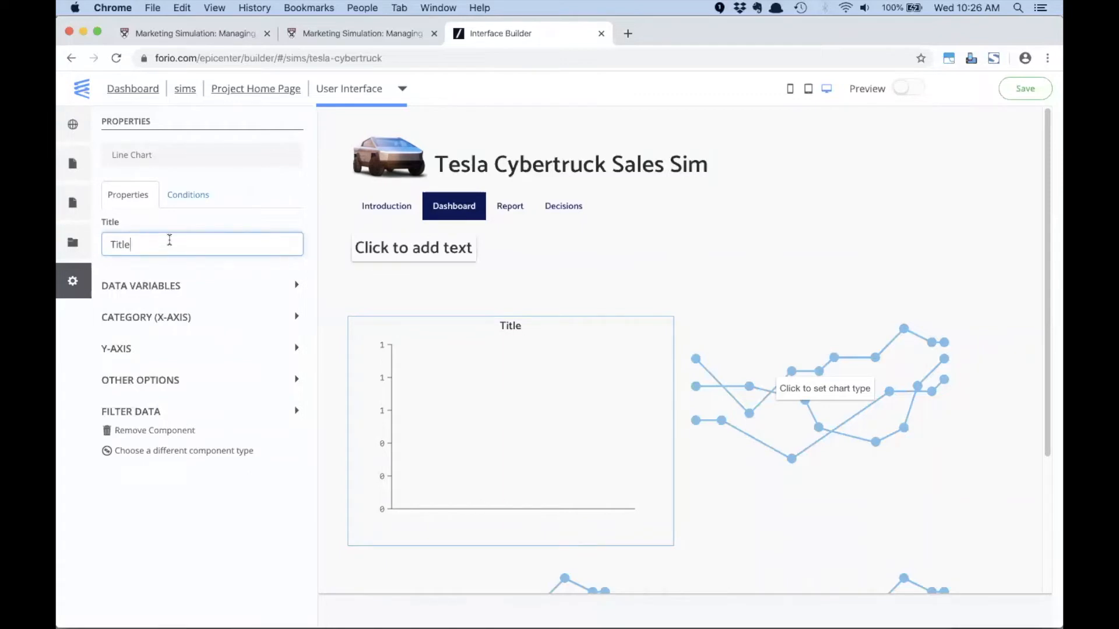
pyautogui.doubleClick(138, 244)
pyautogui.write('Profit')
pyautogui.click(180, 289)
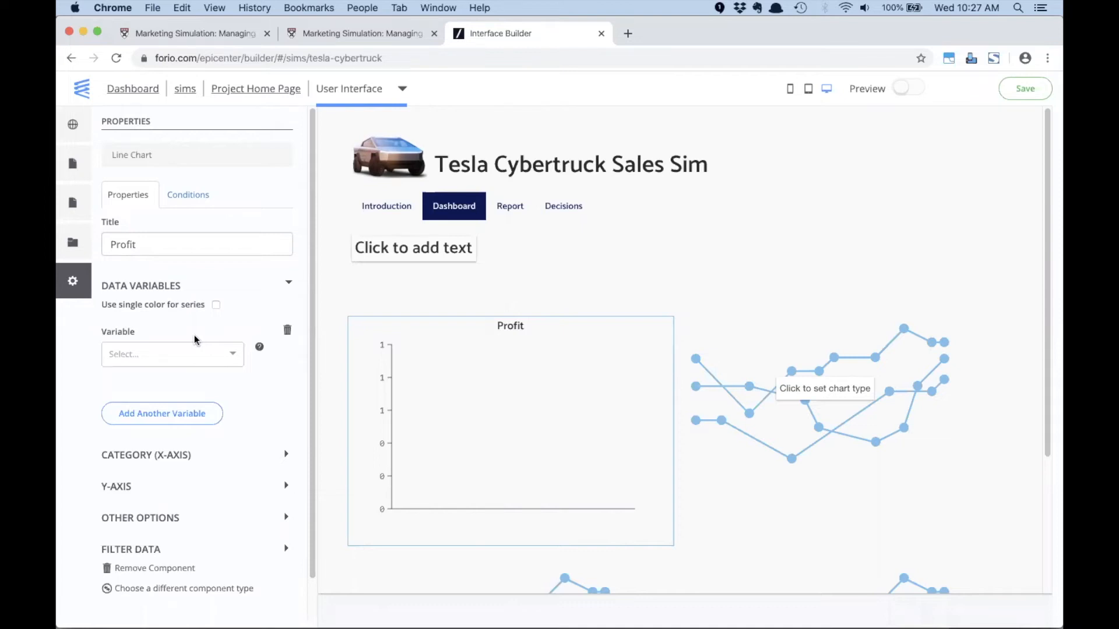
# - Switch to Excel to examine the Profit row across 2020 to 2024 in model1, and return to the Interface Builder in Chrome
pyautogui.press('super+Tab')
pyautogui.press('super+Tab')
pyautogui.press('super+Tab')
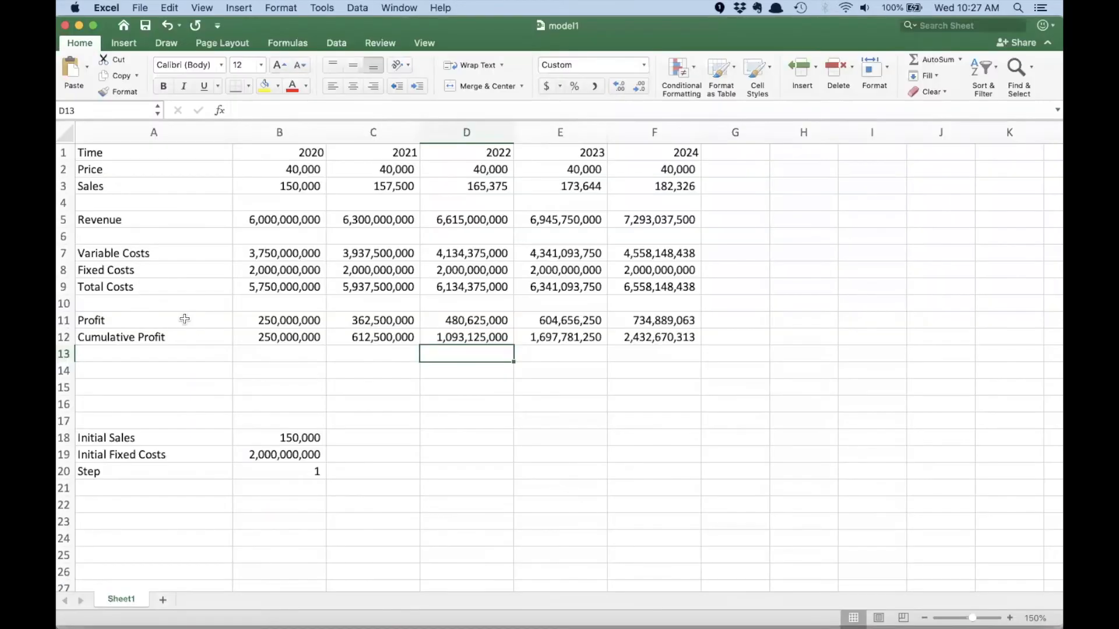
pyautogui.click(150, 219)
pyautogui.click(122, 316)
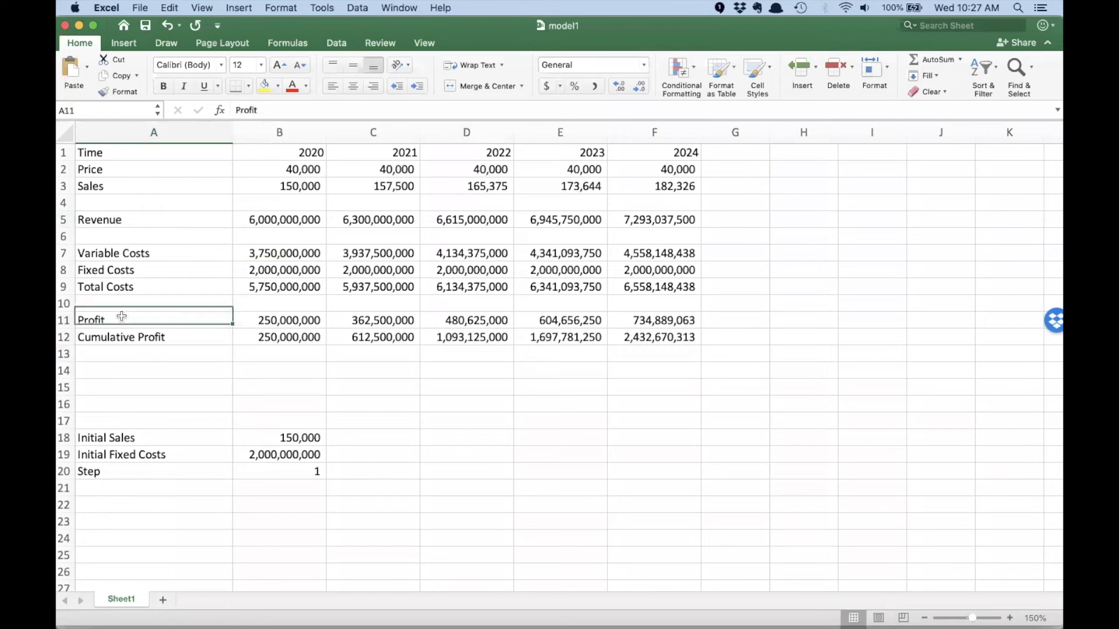
pyautogui.moveTo(274, 320); pyautogui.dragTo(659, 320)
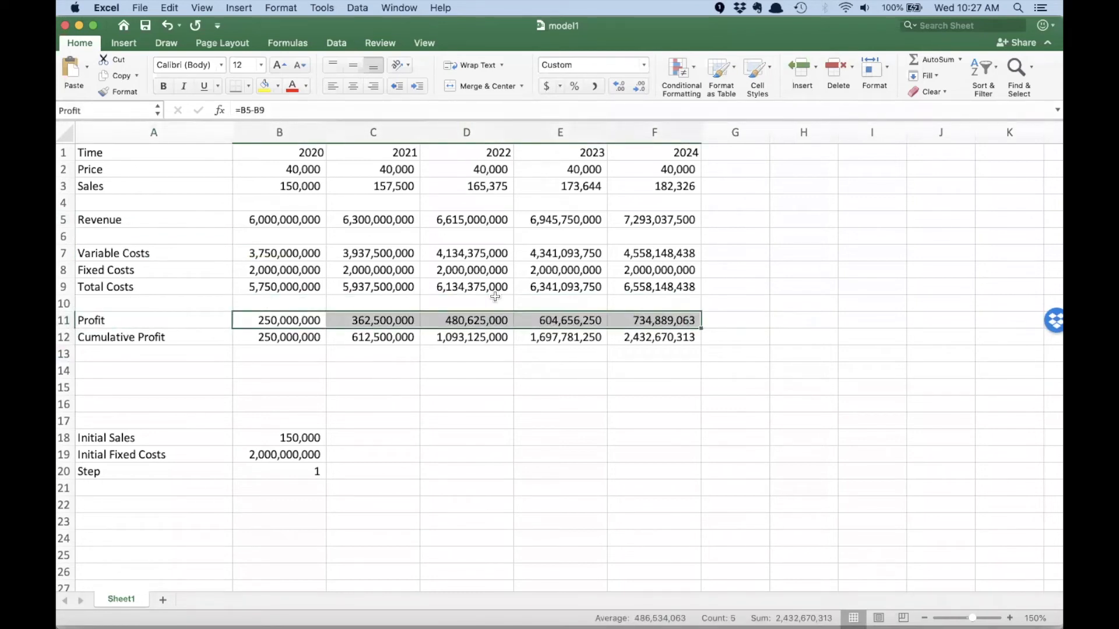
pyautogui.press('super+Tab')
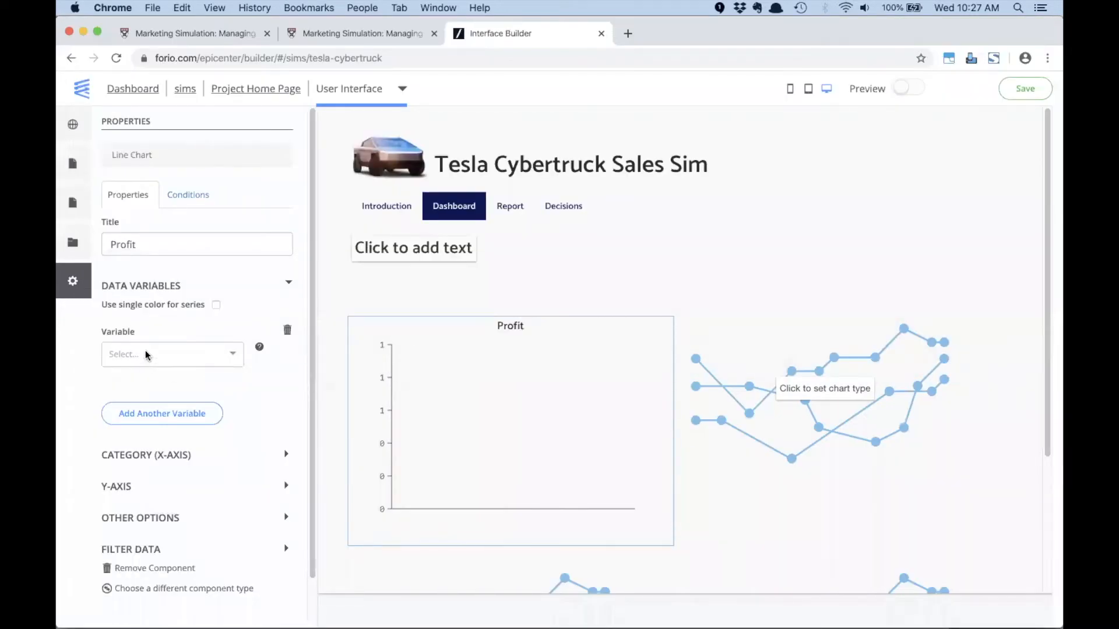
# - Plot the Profit (Full Range) variable in the Profit line chart
pyautogui.click(146, 353)
pyautogui.write('prof')
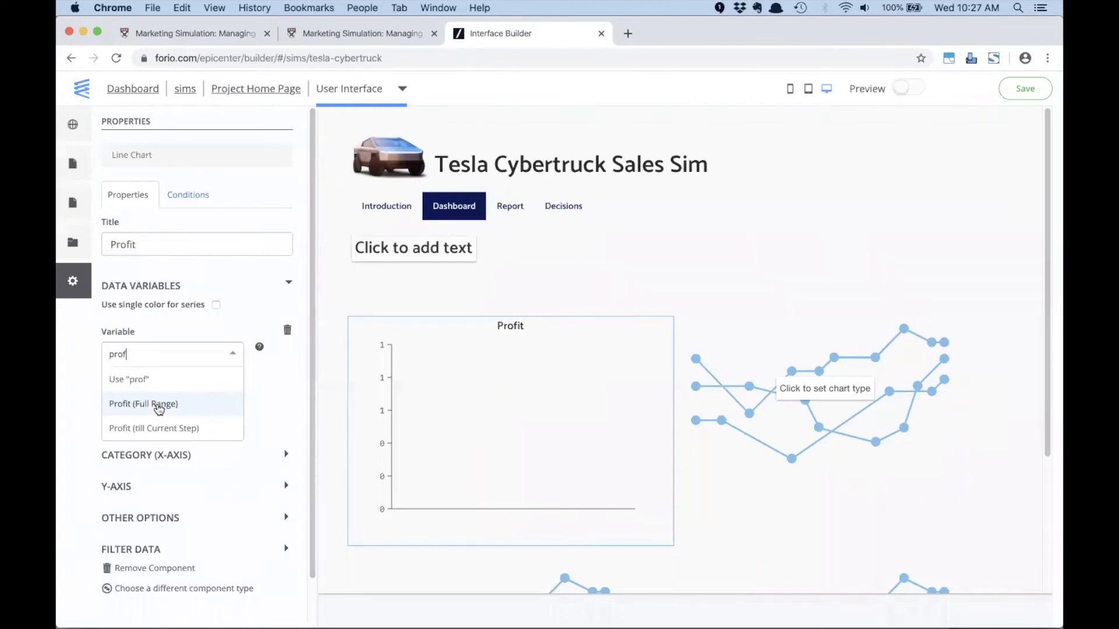
pyautogui.click(158, 408)
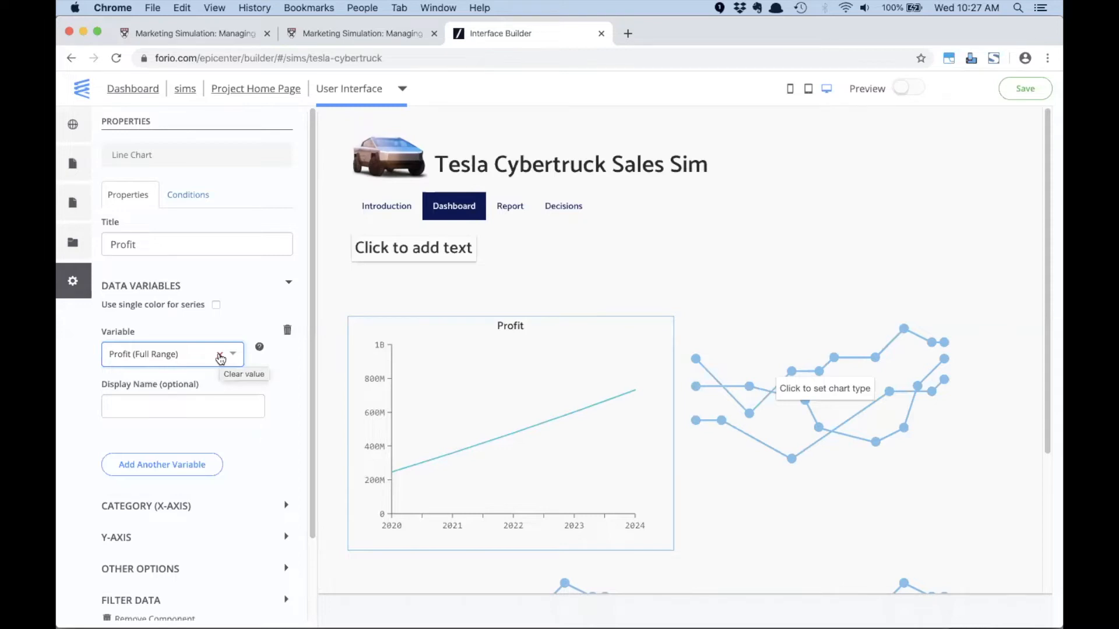
# - Set the Profit line chart's variable to Profit (till Current Step) and compare it briefly with the Excel model
pyautogui.click(221, 356)
pyautogui.write('profit')
pyautogui.click(174, 431)
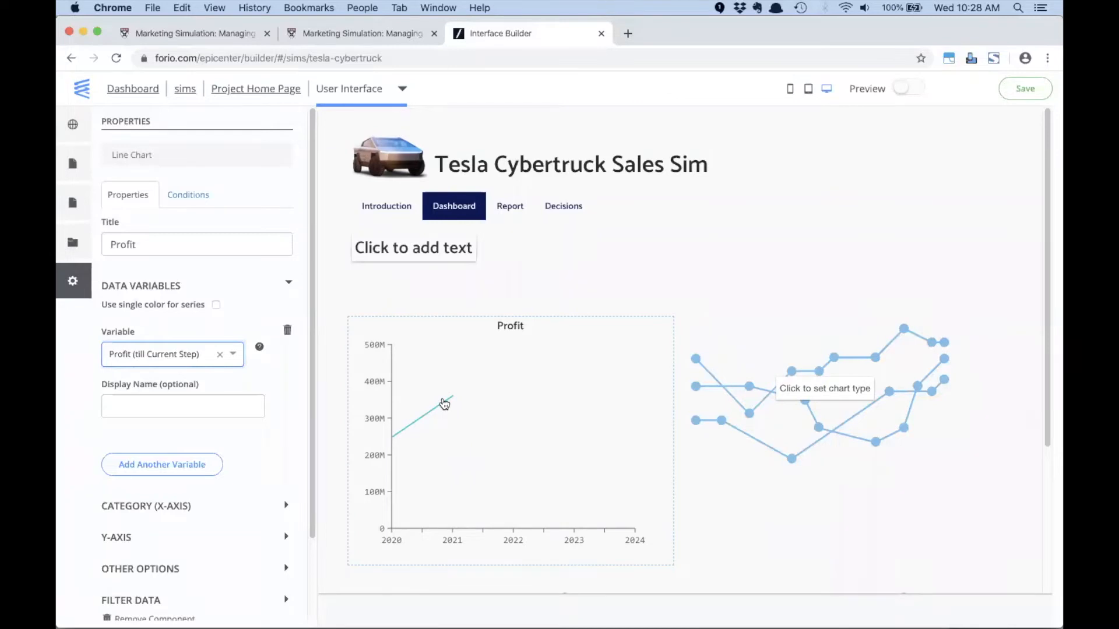
pyautogui.press('super+Tab')
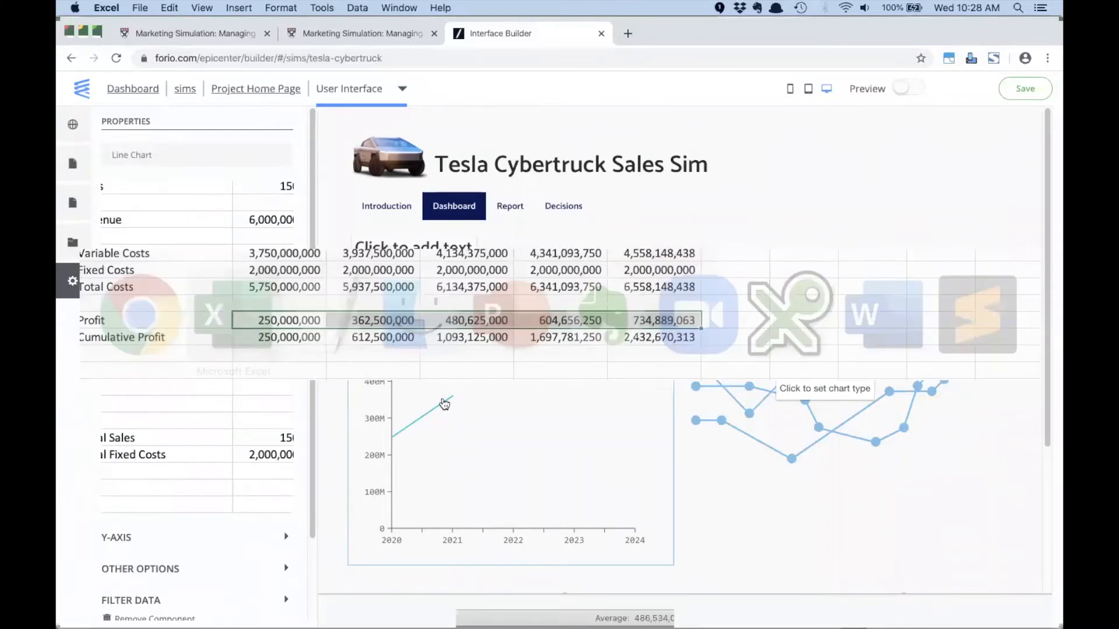
pyautogui.press('super+Tab')
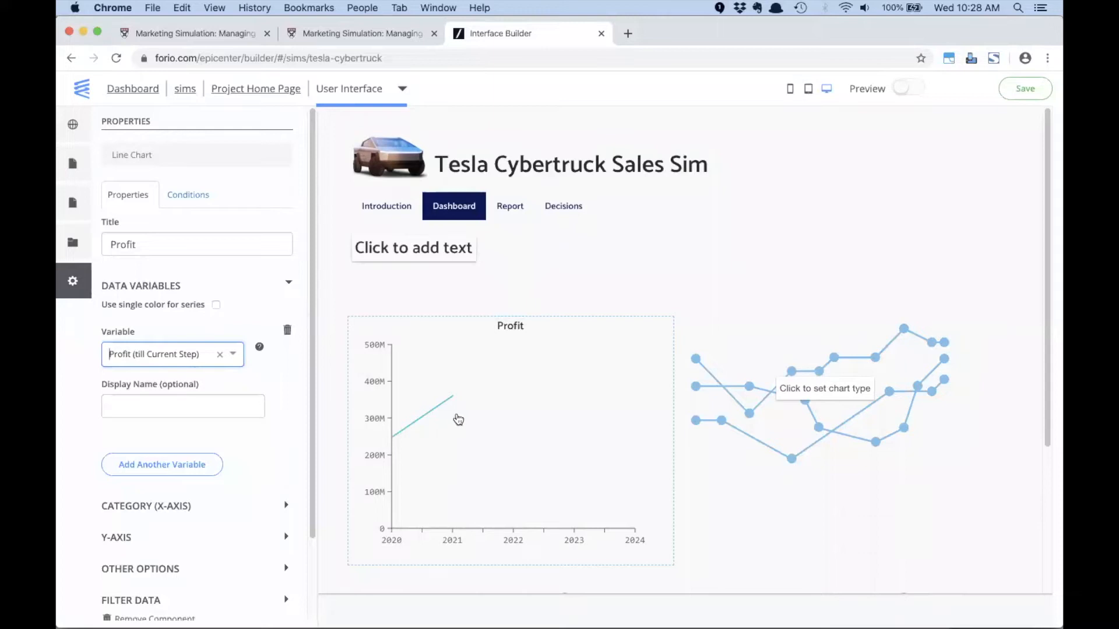
# - Turn the chart placeholder beside the Profit chart into a pie chart titled "Cost Structure"
pyautogui.click(754, 367)
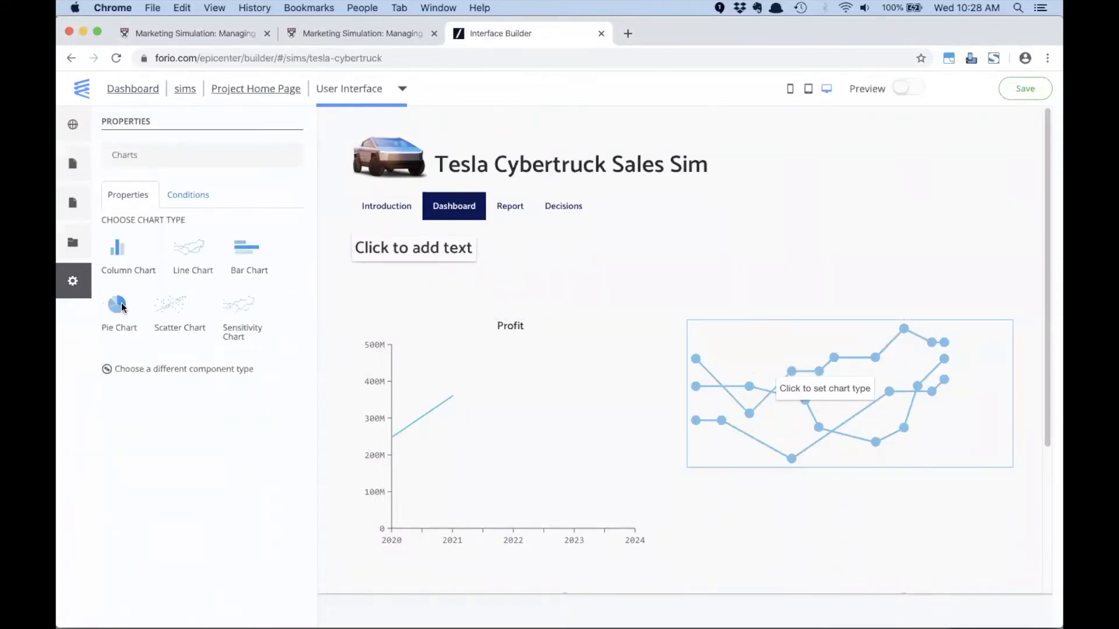
pyautogui.click(119, 308)
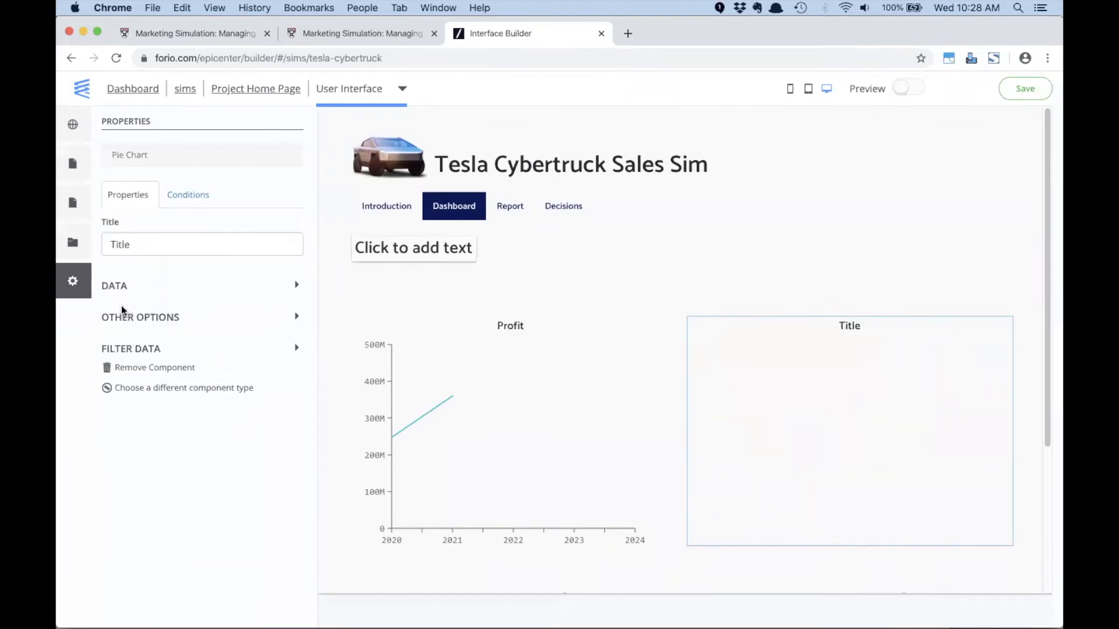
pyautogui.doubleClick(143, 240)
pyautogui.write('Cost C')
pyautogui.press('BackSpace')
pyautogui.write('St')
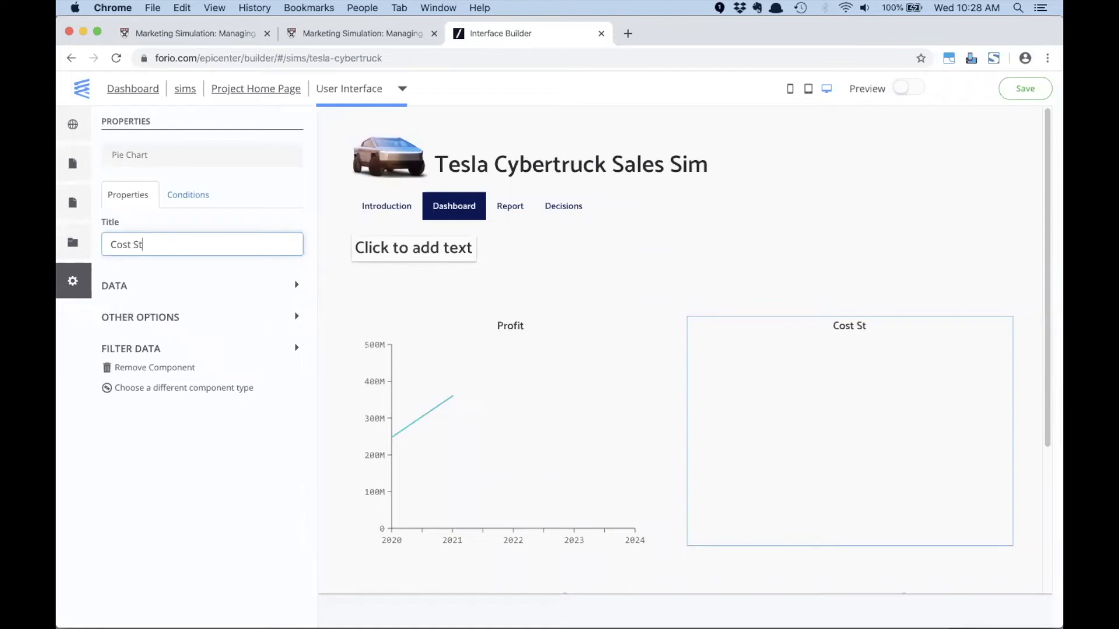
pyautogui.write('ructure')
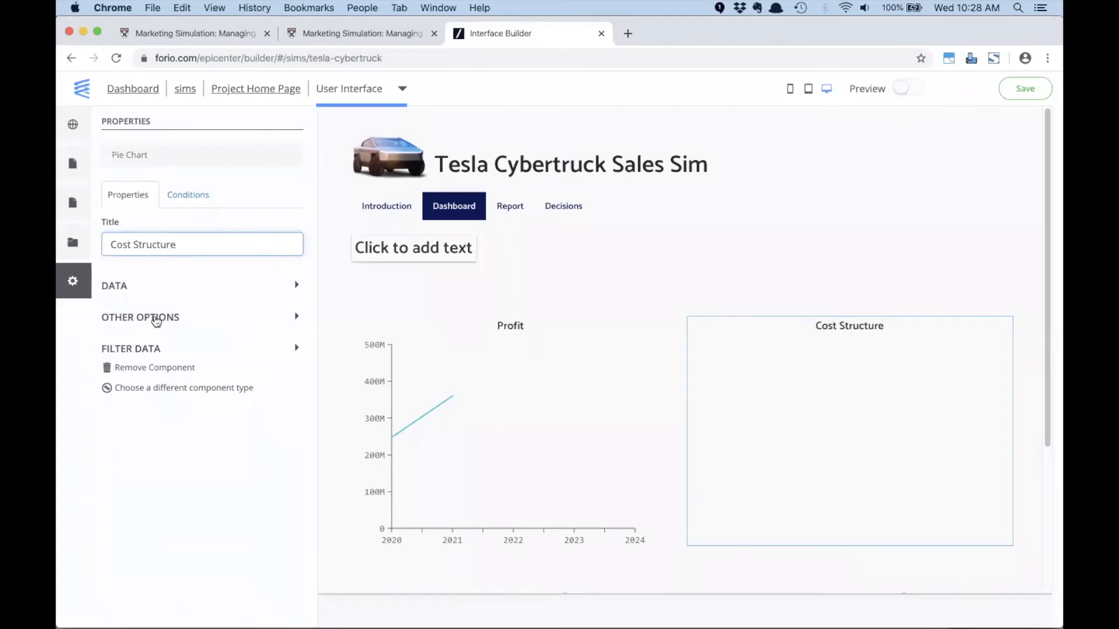
# - Add Variable_Costs[Current Step] to the Cost Structure pie chart with the display name "Variable Costs"
pyautogui.click(155, 318)
pyautogui.click(171, 337)
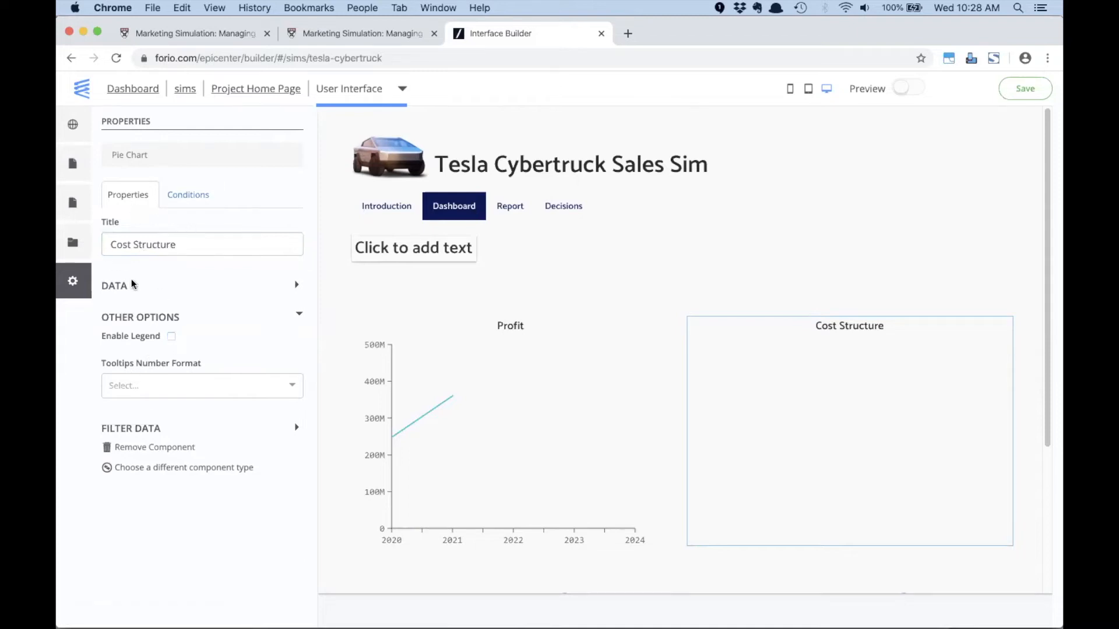
pyautogui.click(265, 294)
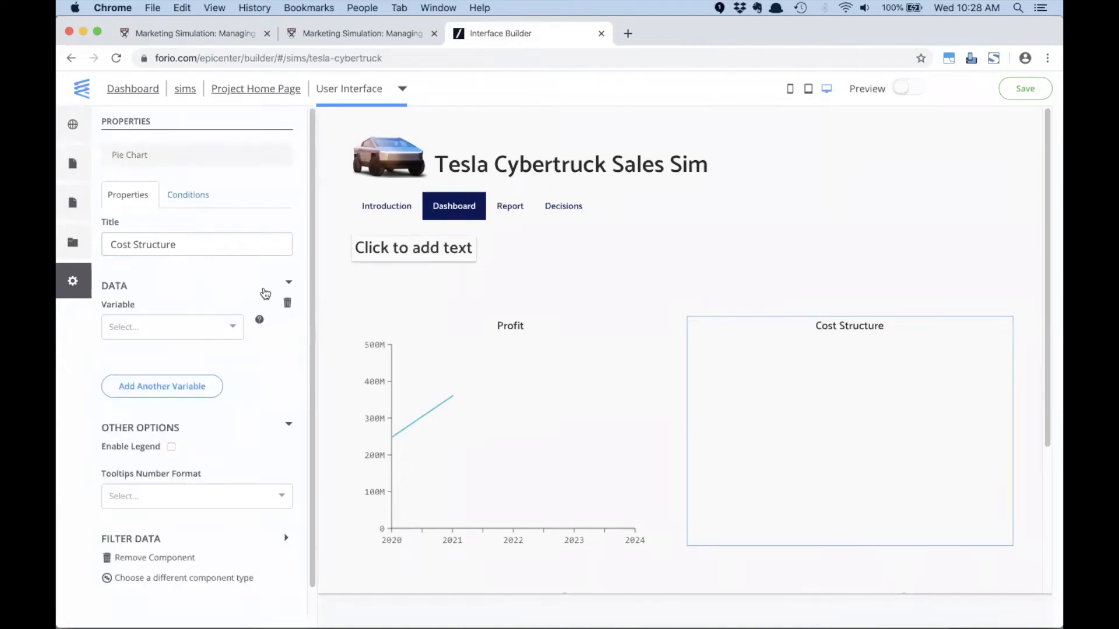
pyautogui.click(160, 325)
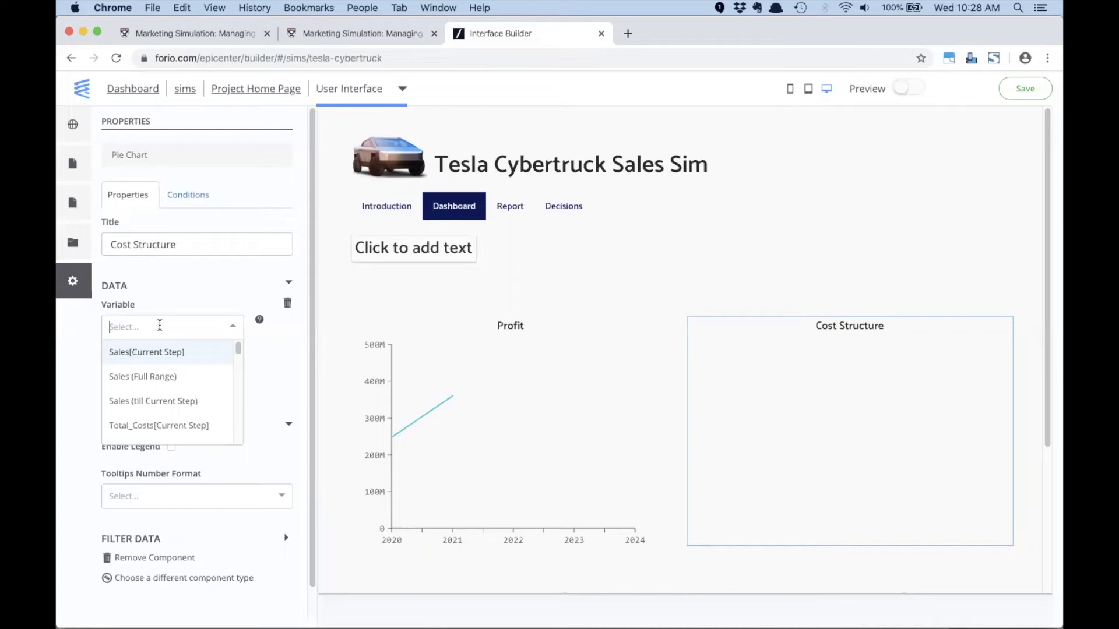
pyautogui.write('var')
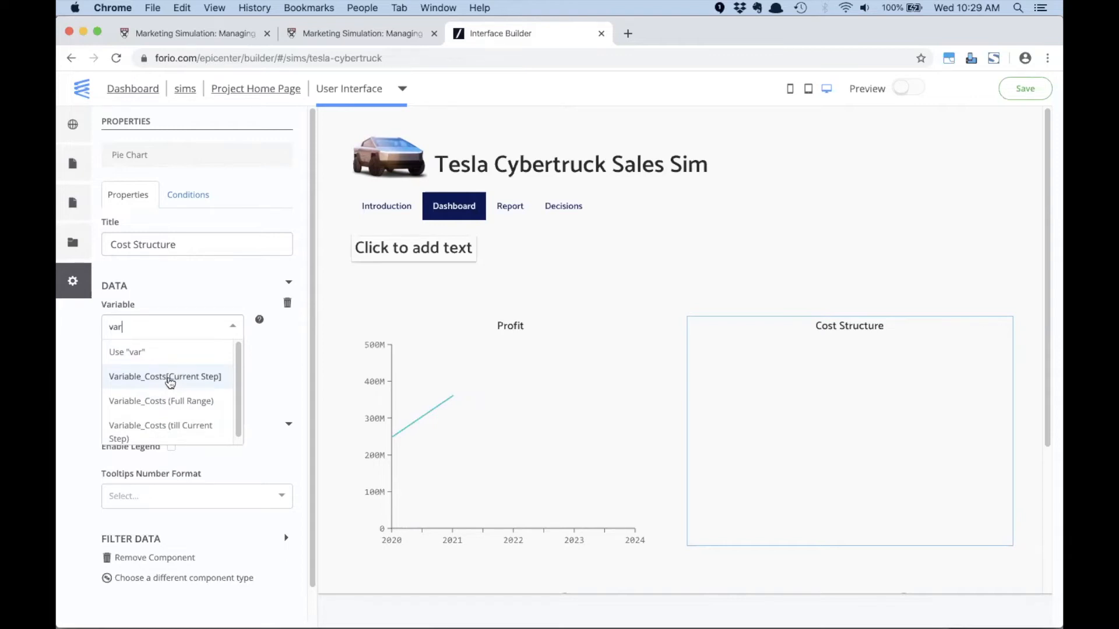
pyautogui.click(170, 380)
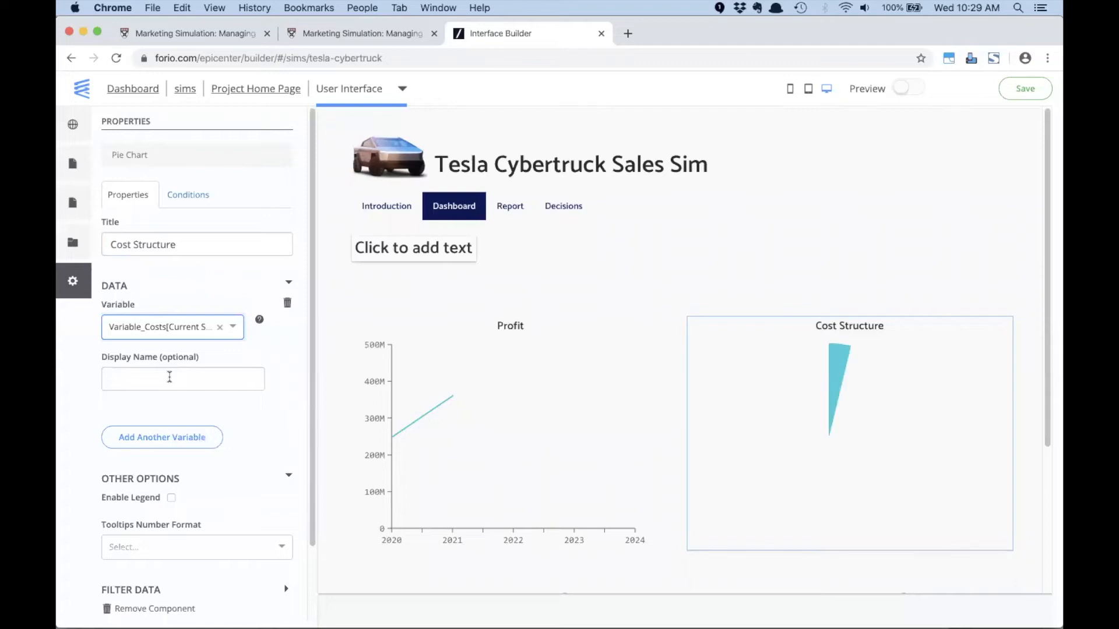
pyautogui.click(170, 377)
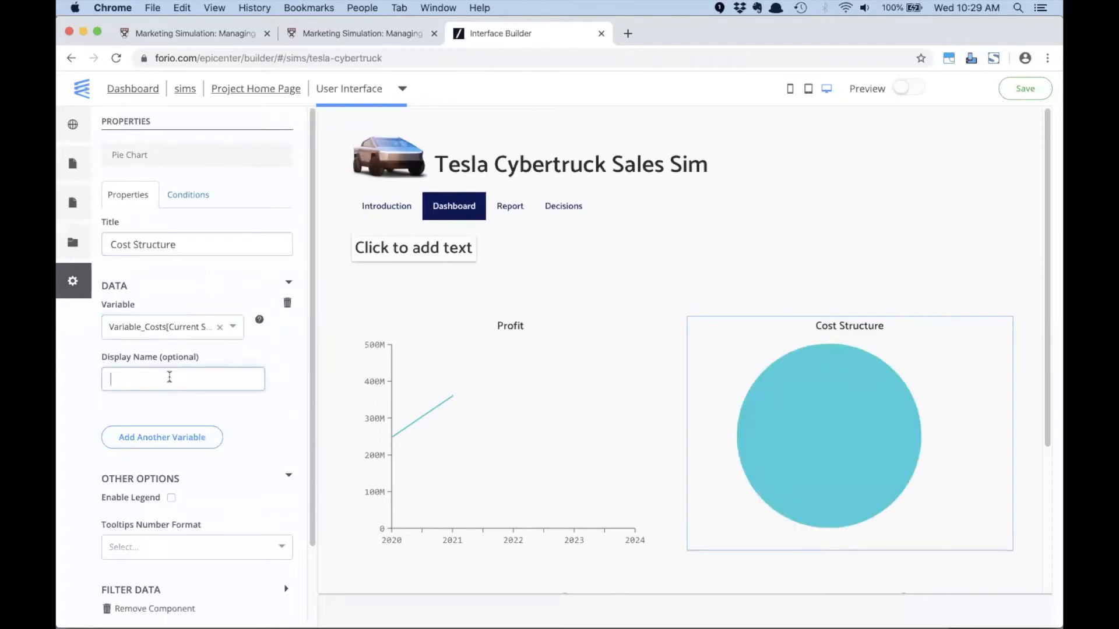
pyautogui.write('Variable Costs')
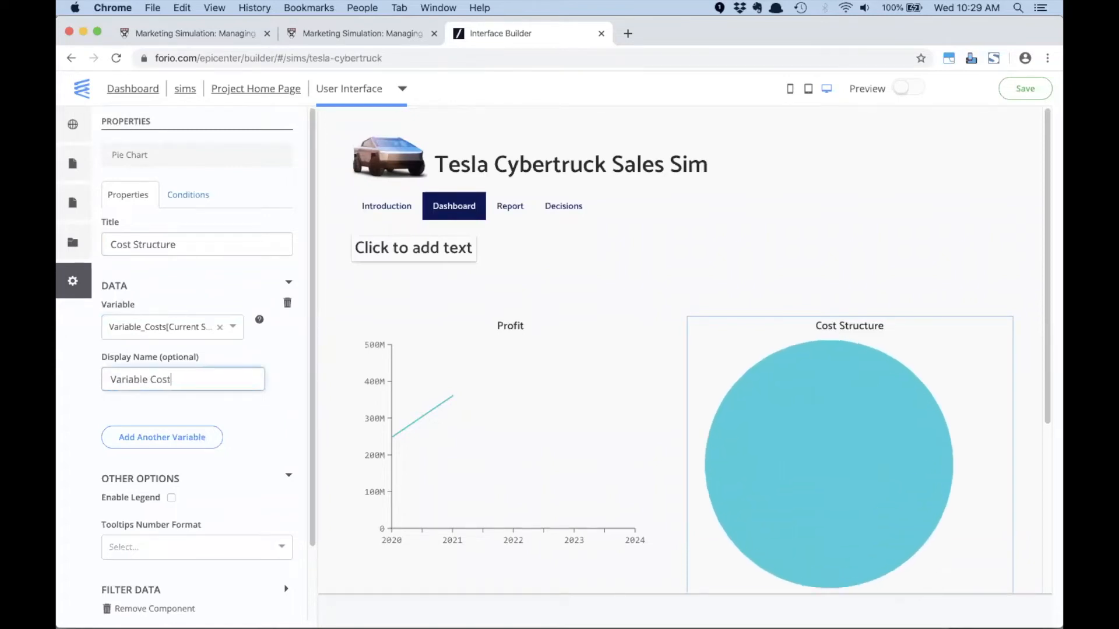
# - Add Fixed_Costs[Current Step] as a second variable of the Cost Structure pie chart, with the display name "Fixed Costs"
pyautogui.click(181, 437)
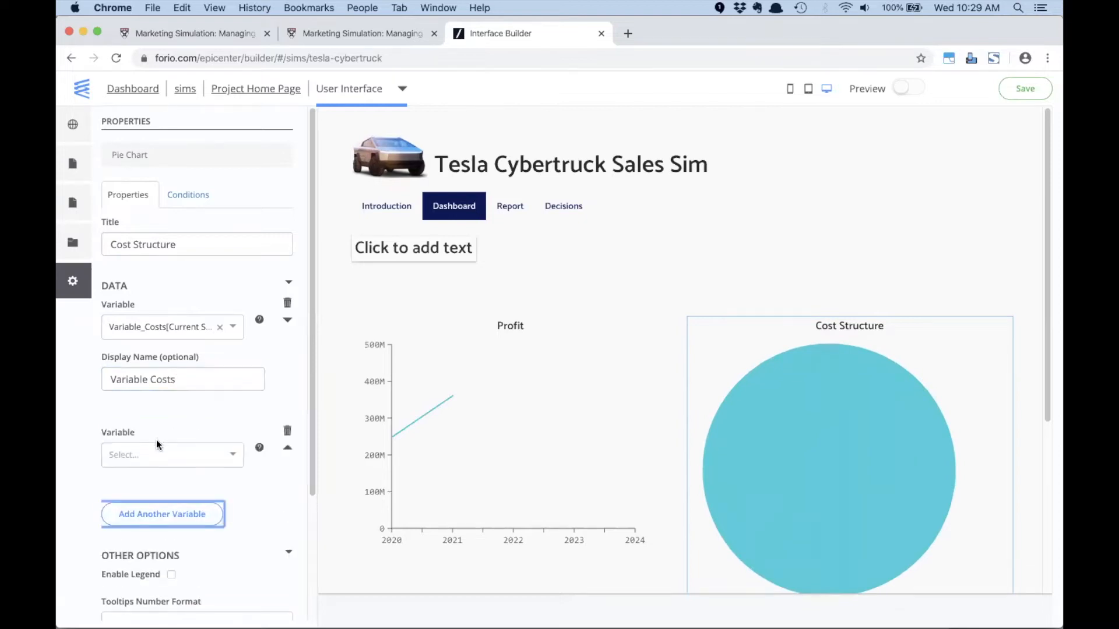
pyautogui.scroll(-3, 156, 440)
pyautogui.click(145, 385)
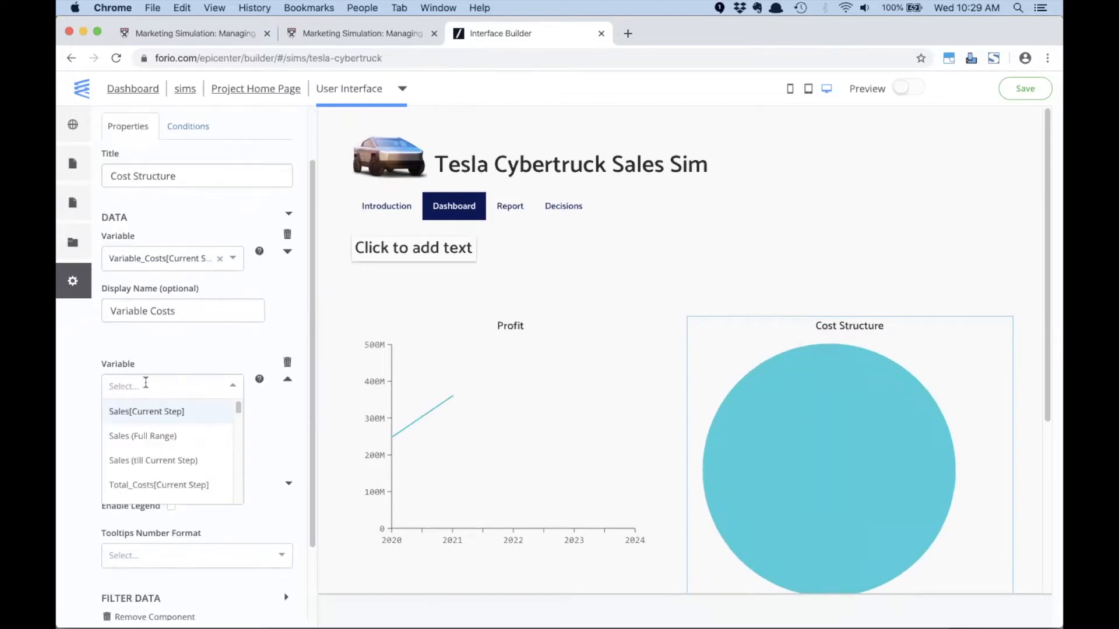
pyautogui.write('fo')
pyautogui.press('BackSpace')
pyautogui.press('BackSpace')
pyautogui.write('fi')
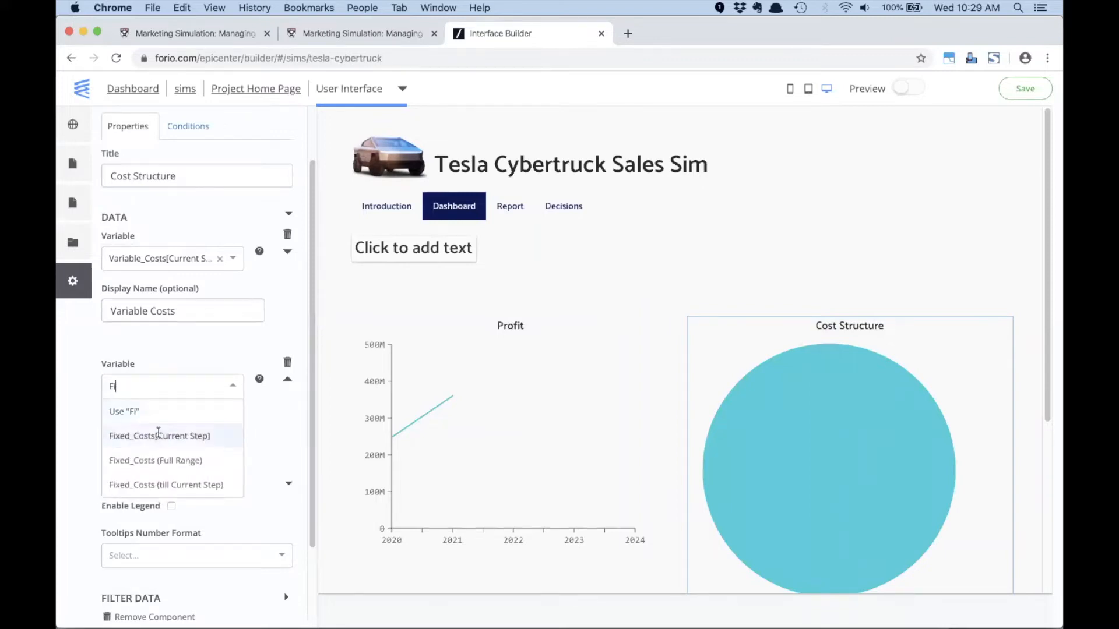
pyautogui.click(156, 433)
pyautogui.click(153, 444)
pyautogui.write('Fixed')
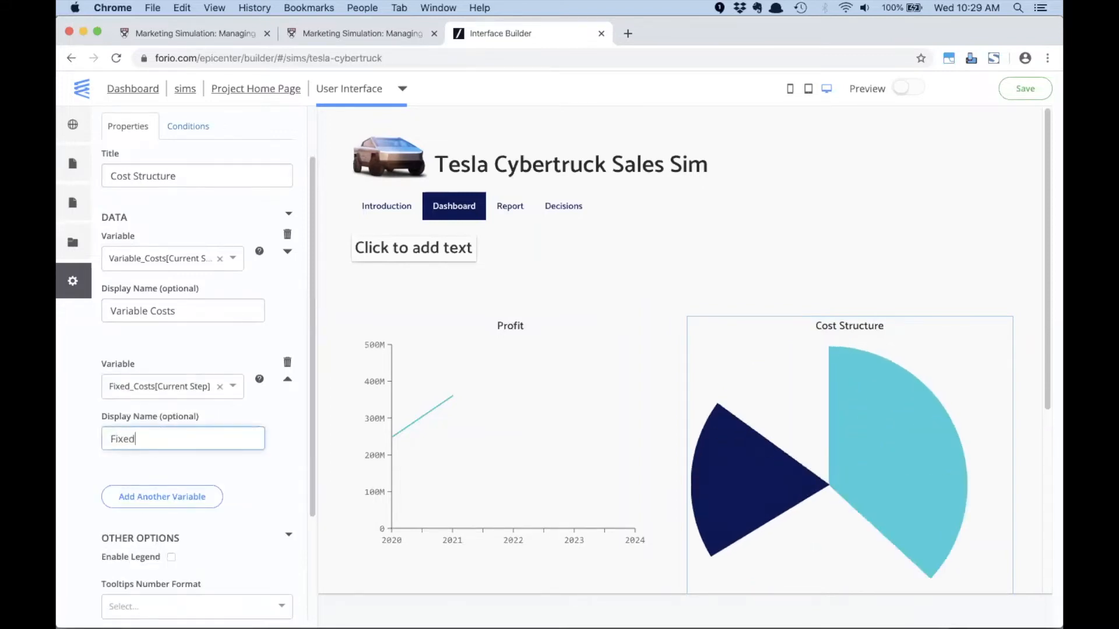
pyautogui.write(' Costs')
# - Enable the legend of the Cost Structure pie chart, save the interface and reload the page
pyautogui.scroll(-3, 156, 452)
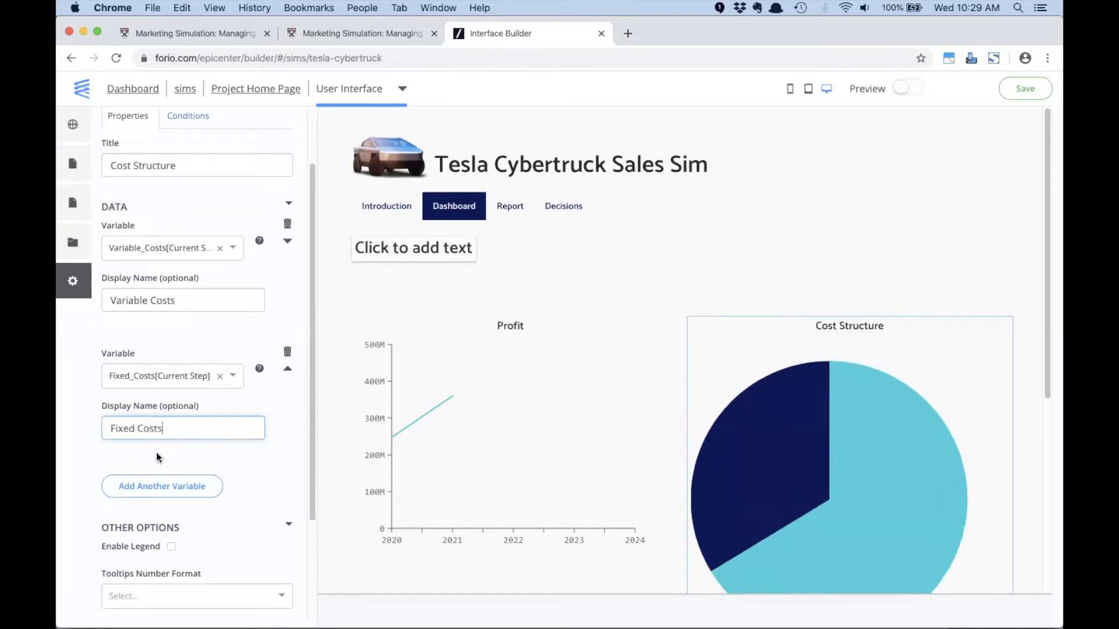
pyautogui.click(165, 447)
pyautogui.click(171, 449)
pyautogui.click(1023, 91)
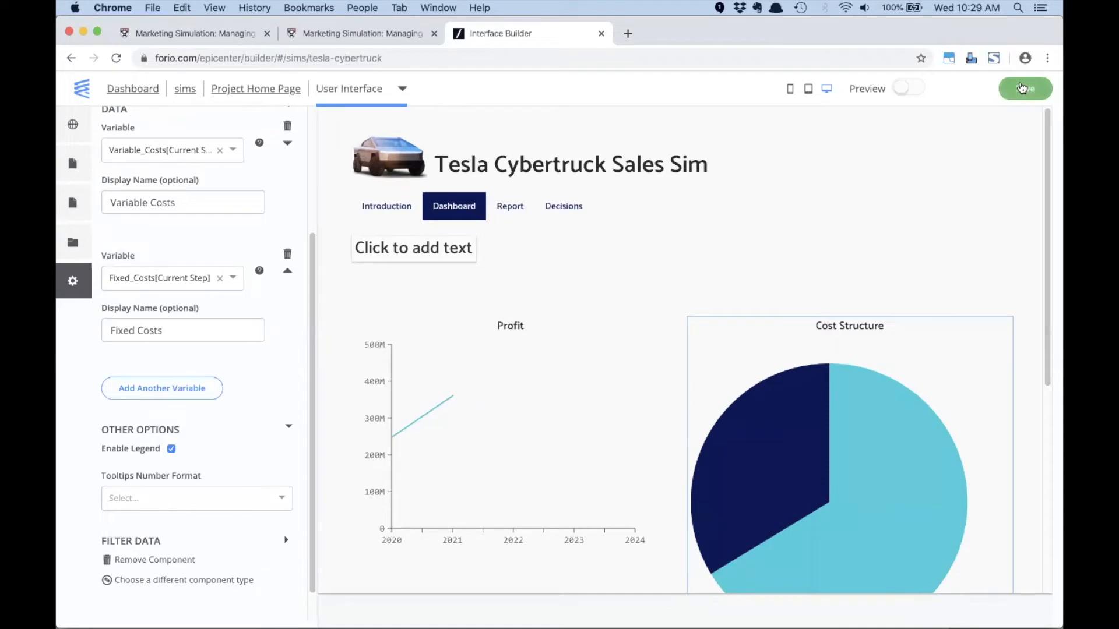
pyautogui.click(115, 58)
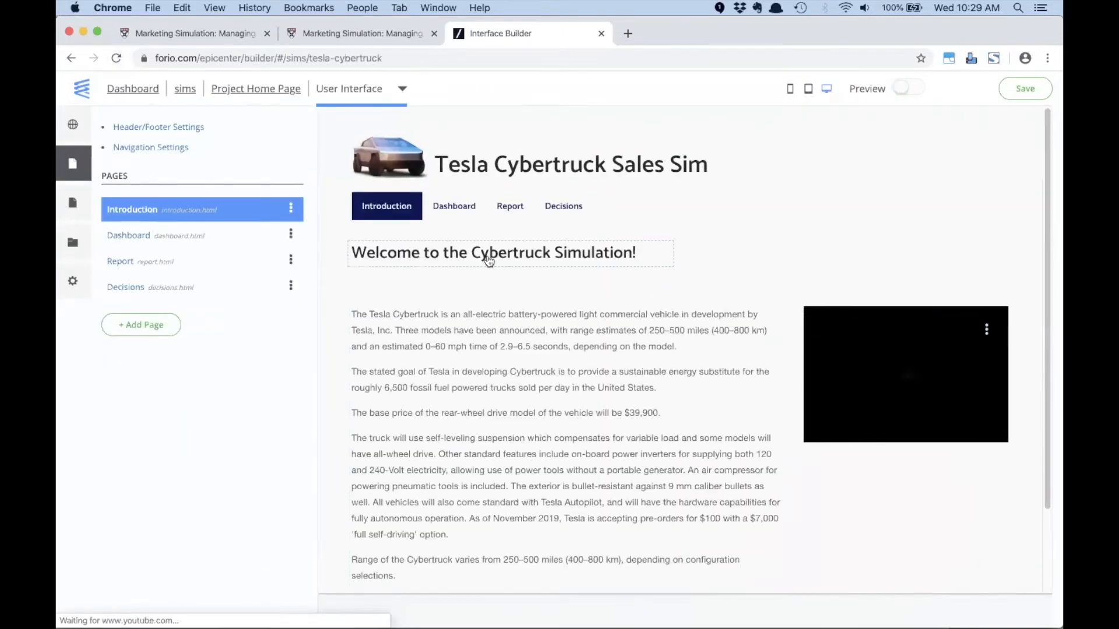
# - Review the Profit and Cost Structure charts on the Dashboard page
pyautogui.click(455, 208)
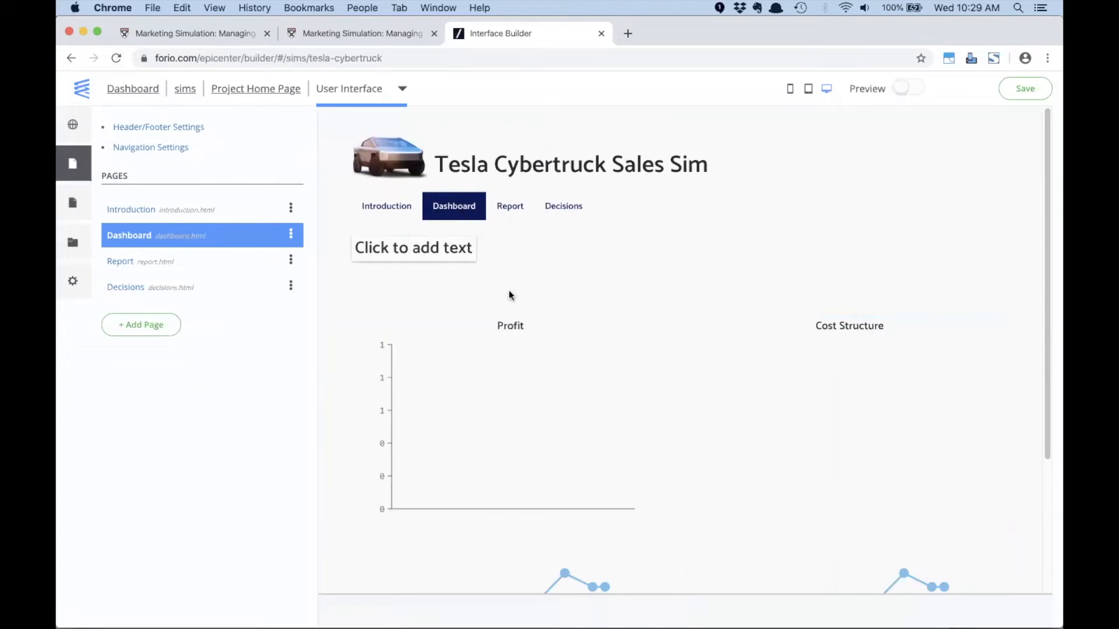
pyautogui.scroll(-5, 633, 424)
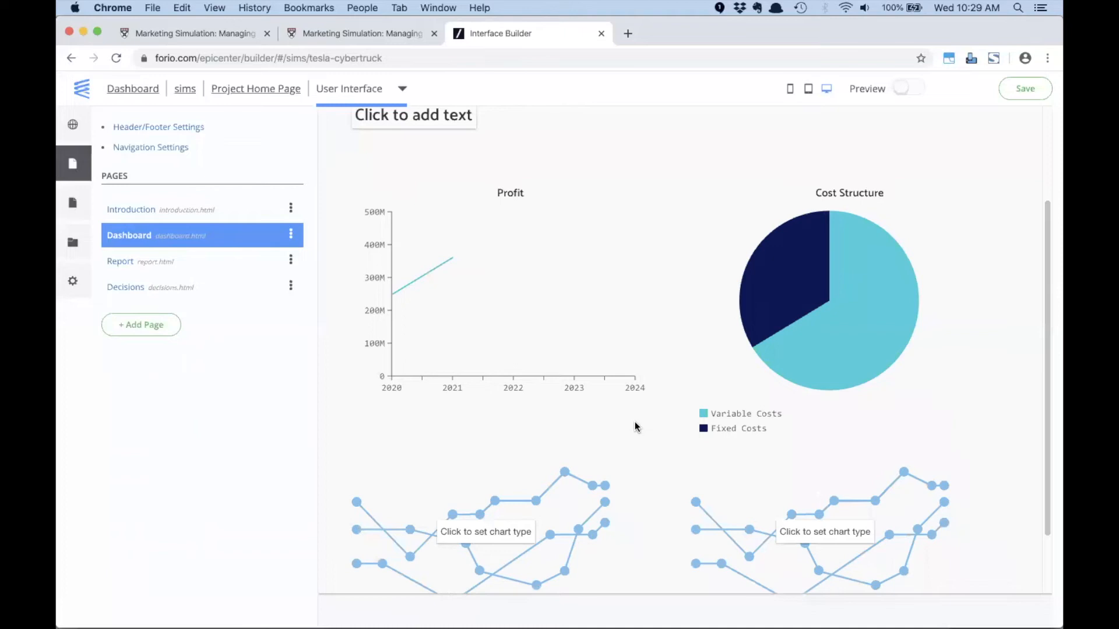
pyautogui.scroll(2, 634, 421)
pyautogui.scroll(3, 639, 366)
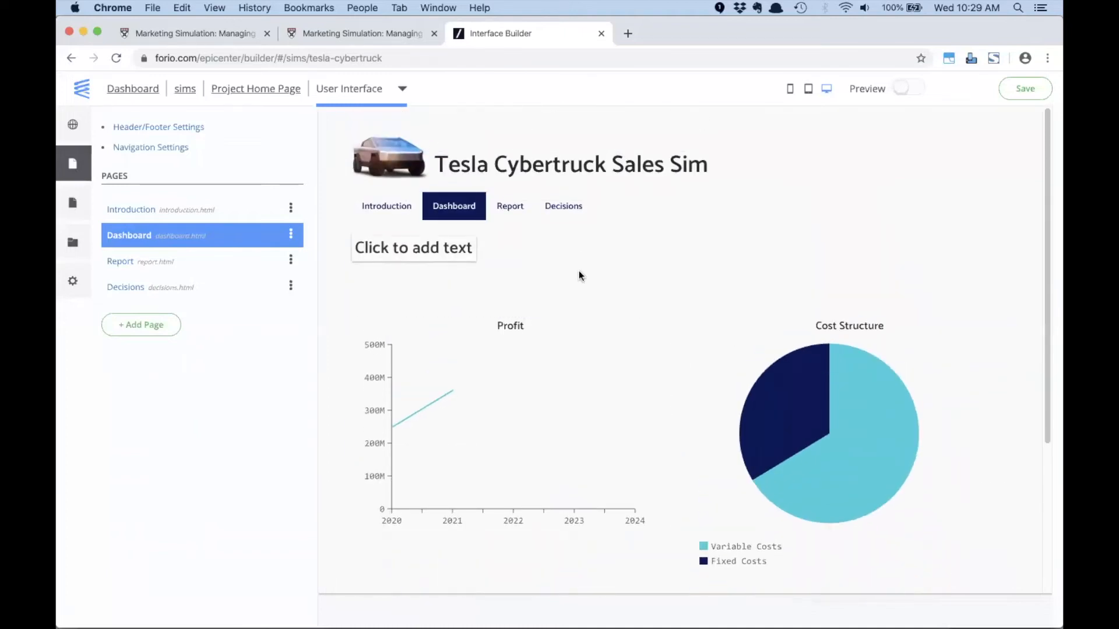
# - Open the Decisions page and check the 2020 Price cell in the Excel model before returning to the Interface Builder
pyautogui.click(564, 211)
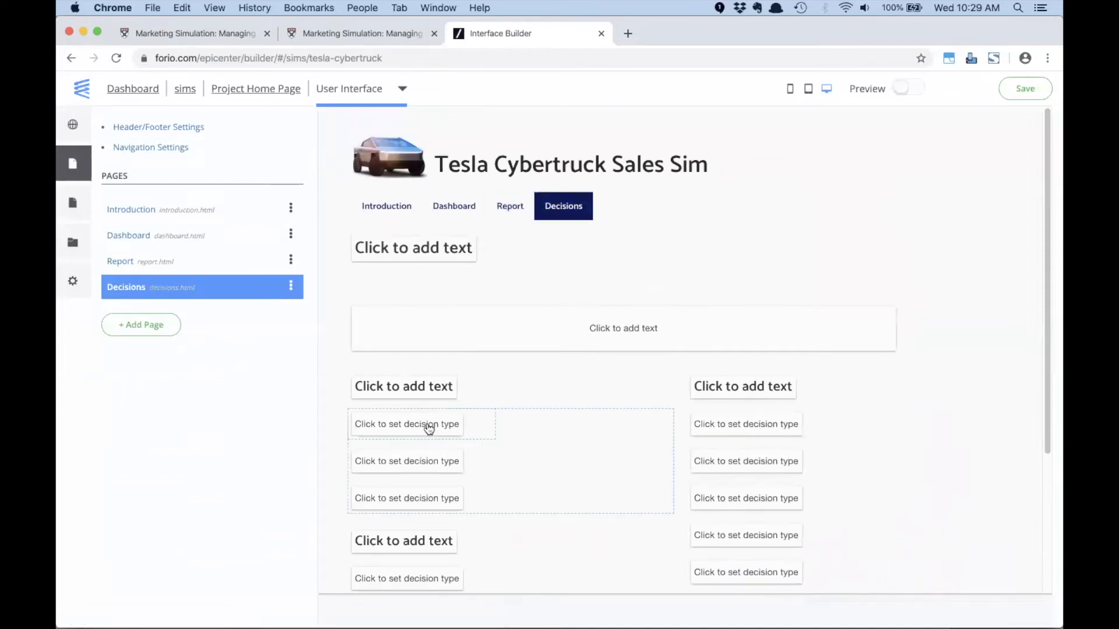
pyautogui.press('super+Tab')
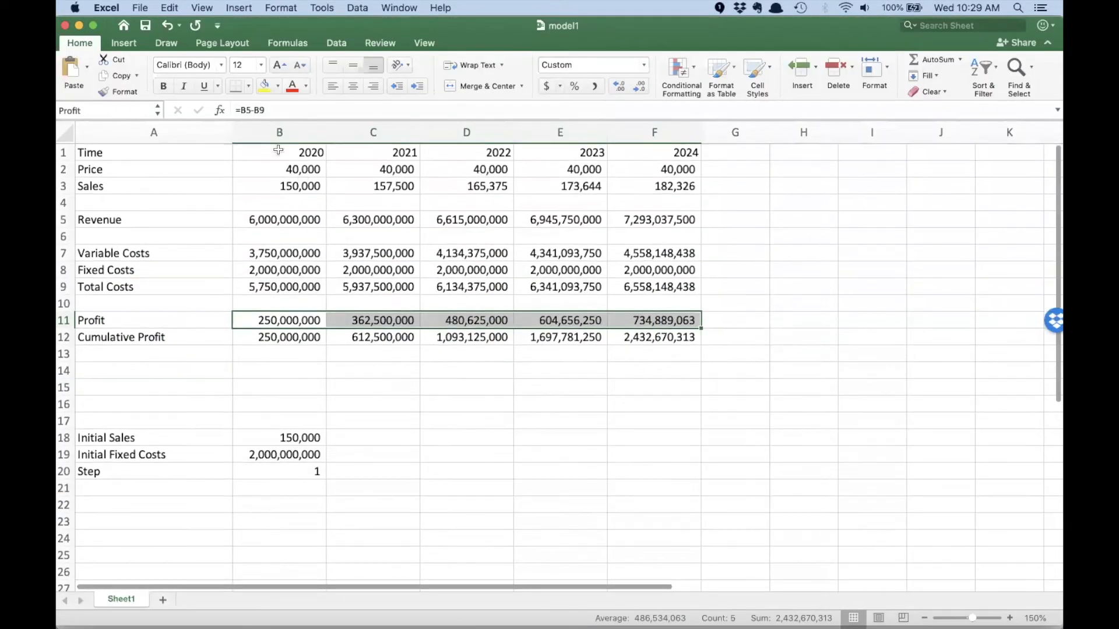
pyautogui.click(281, 171)
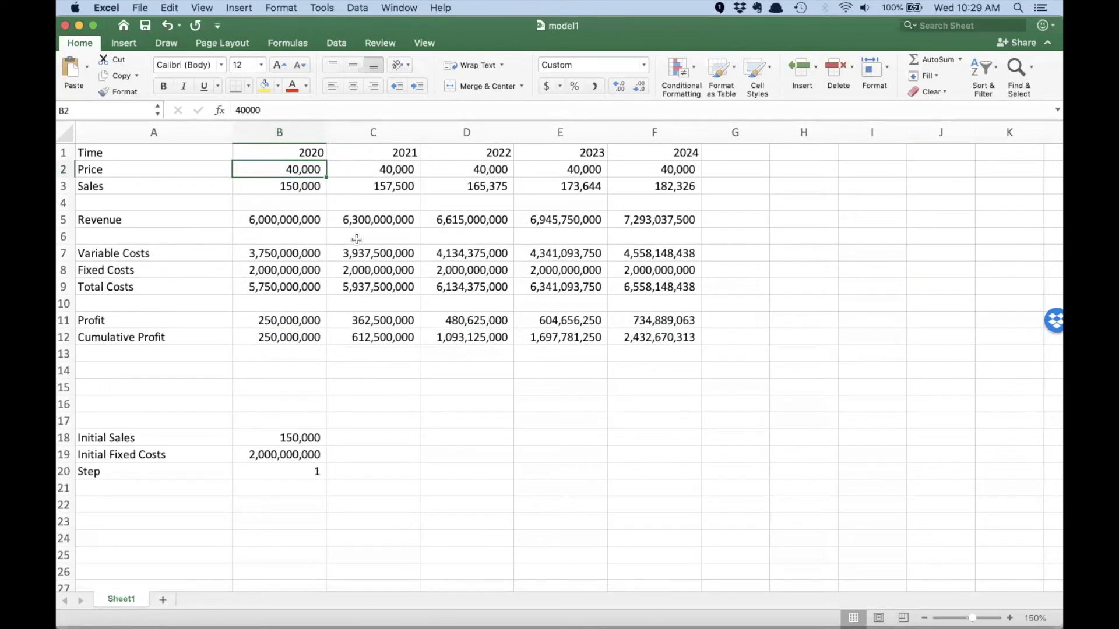
pyautogui.press('super+Tab')
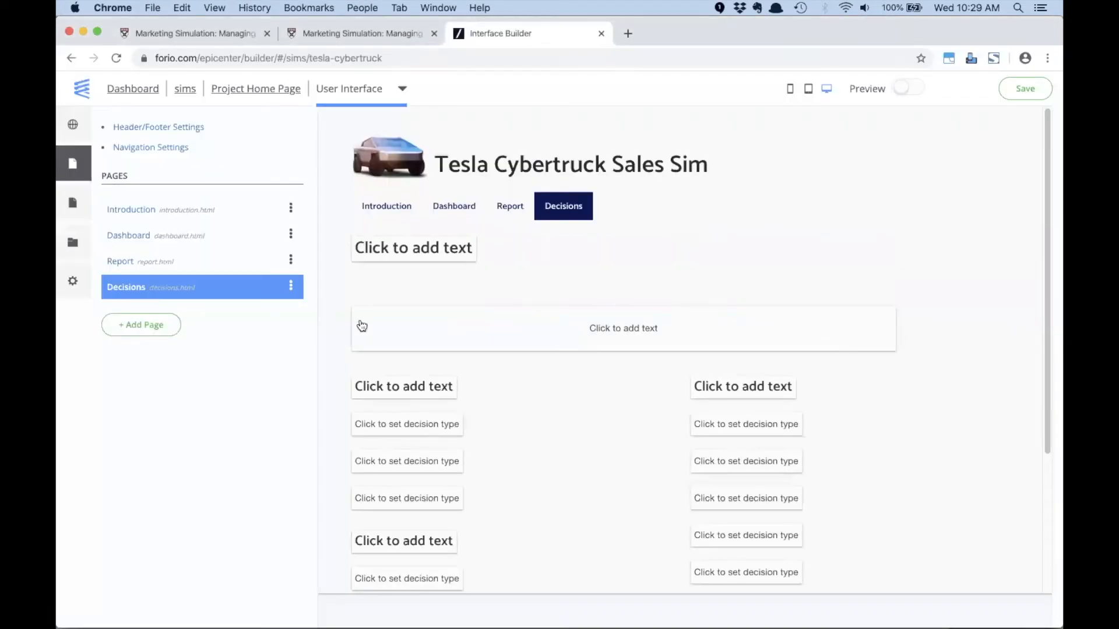
# - Turn the first decision placeholder on the Decisions page into a slider labelled "Price" and bind it to Price[Current Step]
pyautogui.click(407, 425)
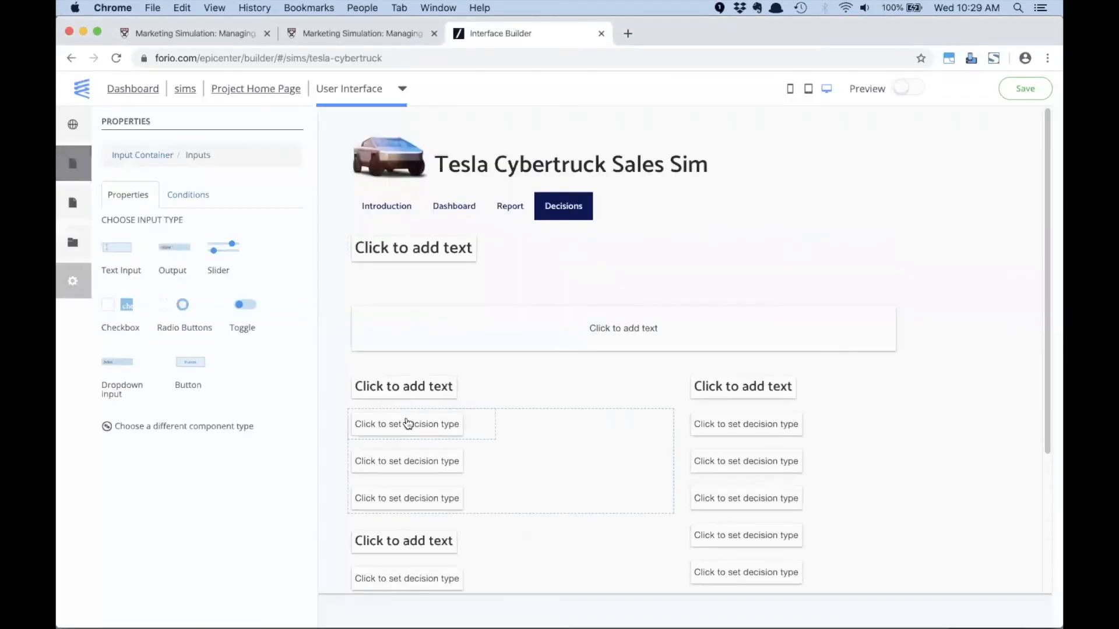
pyautogui.click(219, 252)
pyautogui.doubleClick(174, 239)
pyautogui.write('Price')
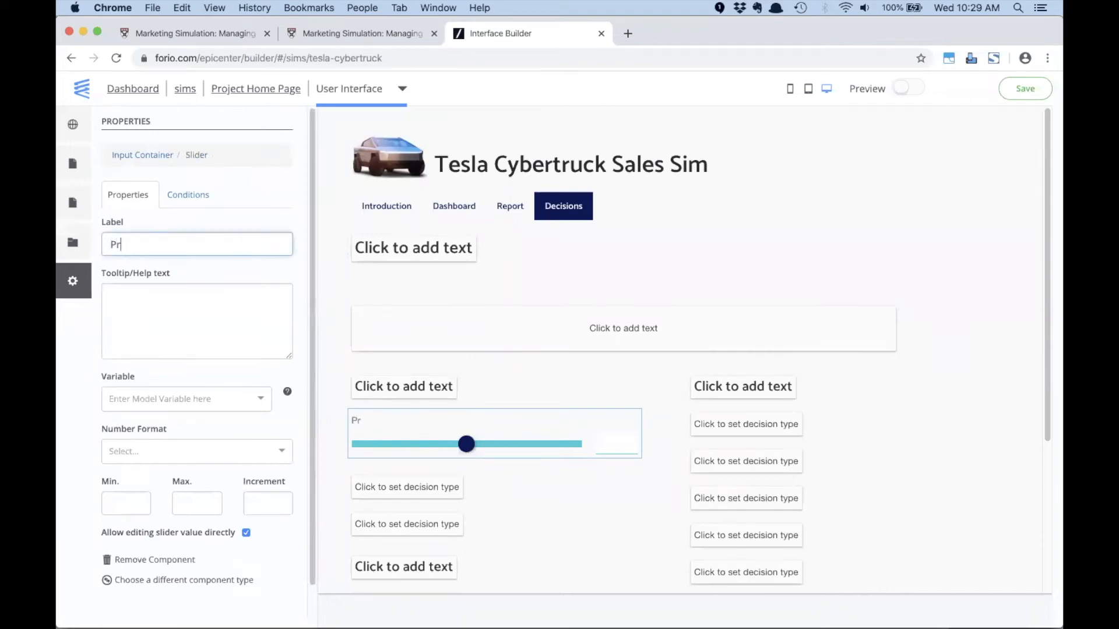
pyautogui.press('Tab')
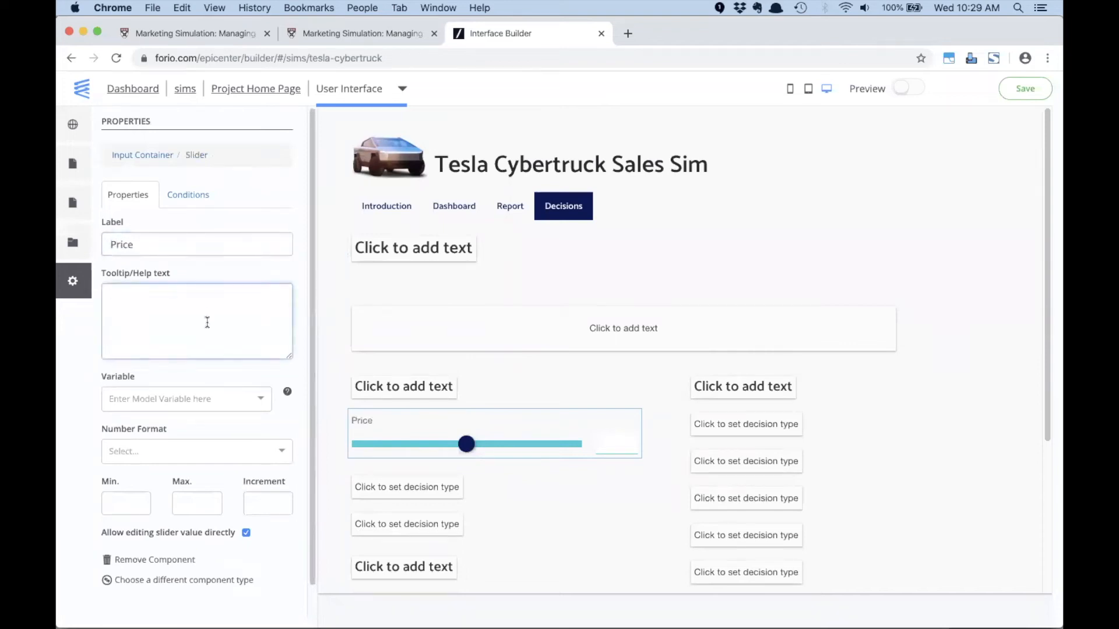
pyautogui.click(186, 397)
pyautogui.write('pri')
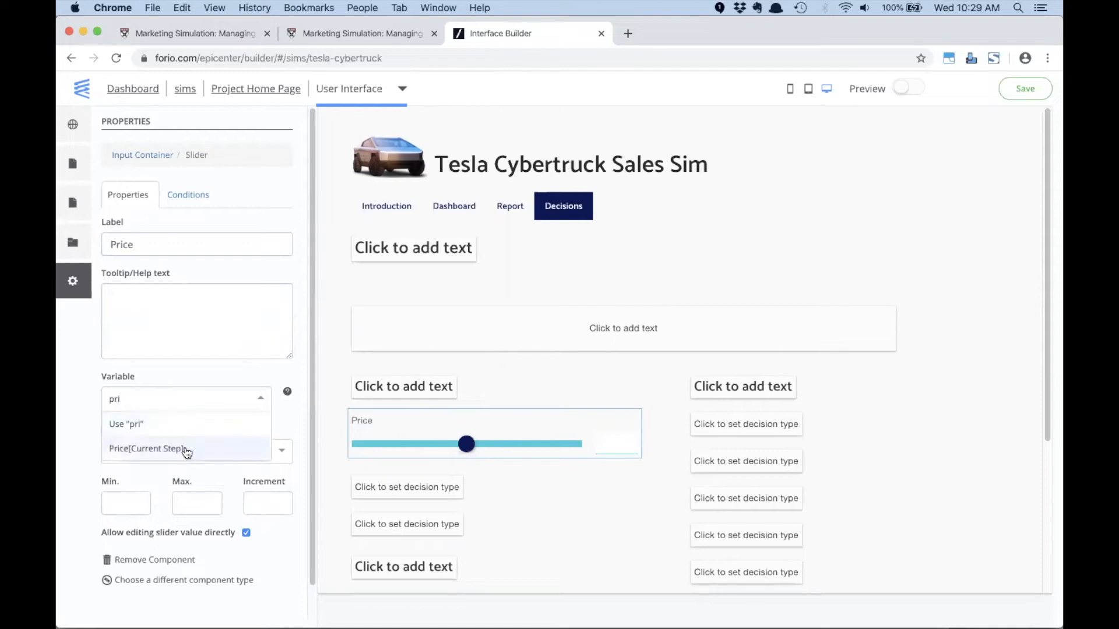
pyautogui.click(184, 449)
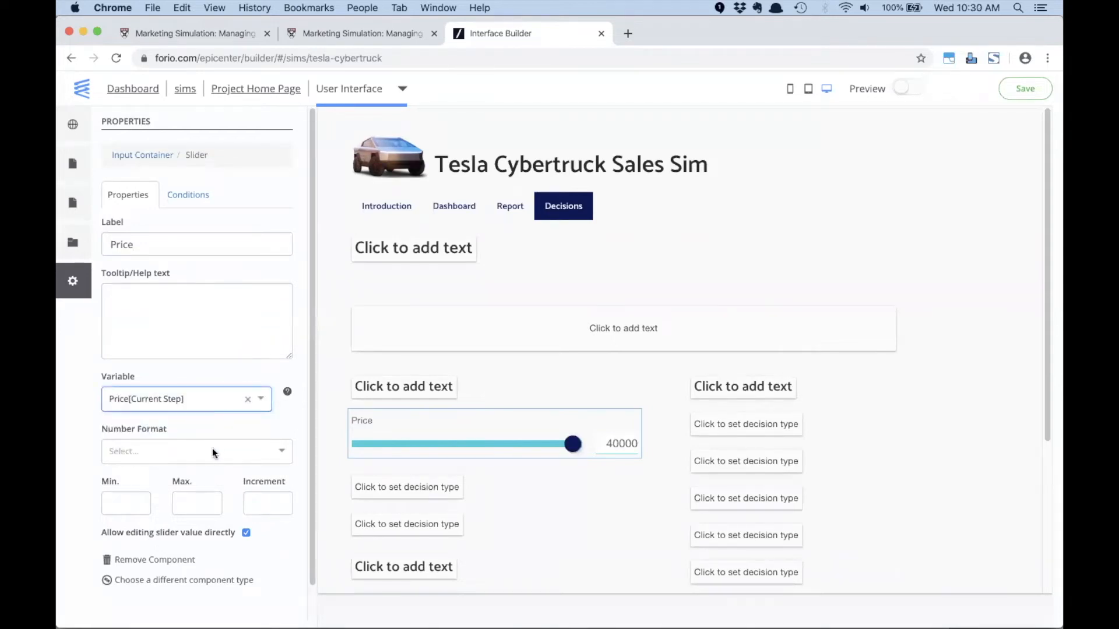
# - Set the Price slider's number format to the custom format $#,##0
pyautogui.click(212, 451)
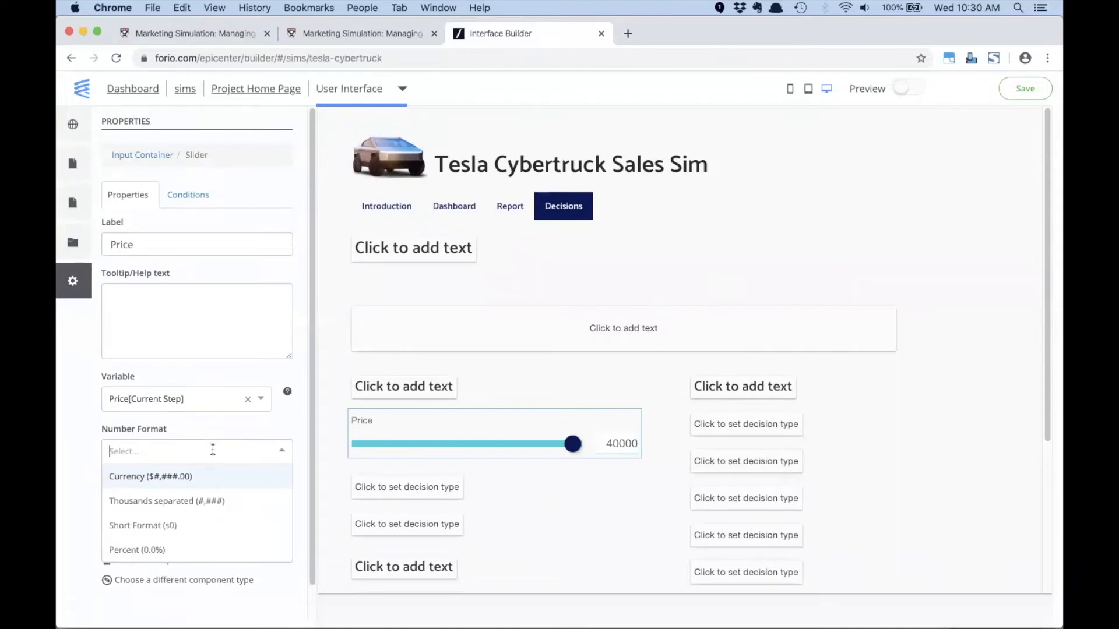
pyautogui.write('$')
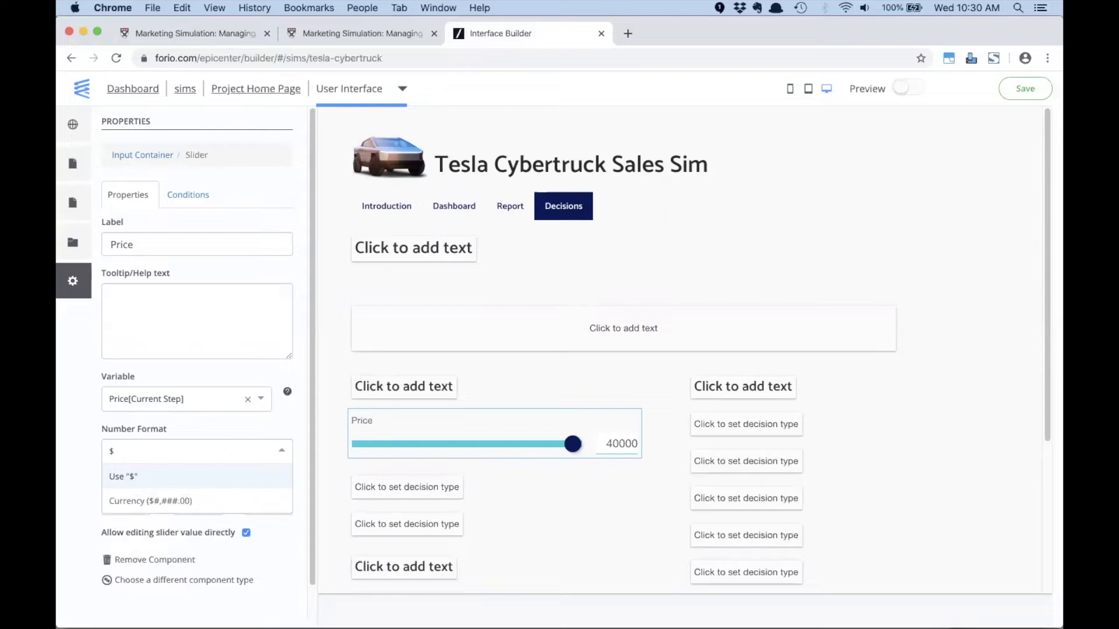
pyautogui.write('#')
pyautogui.press('Return')
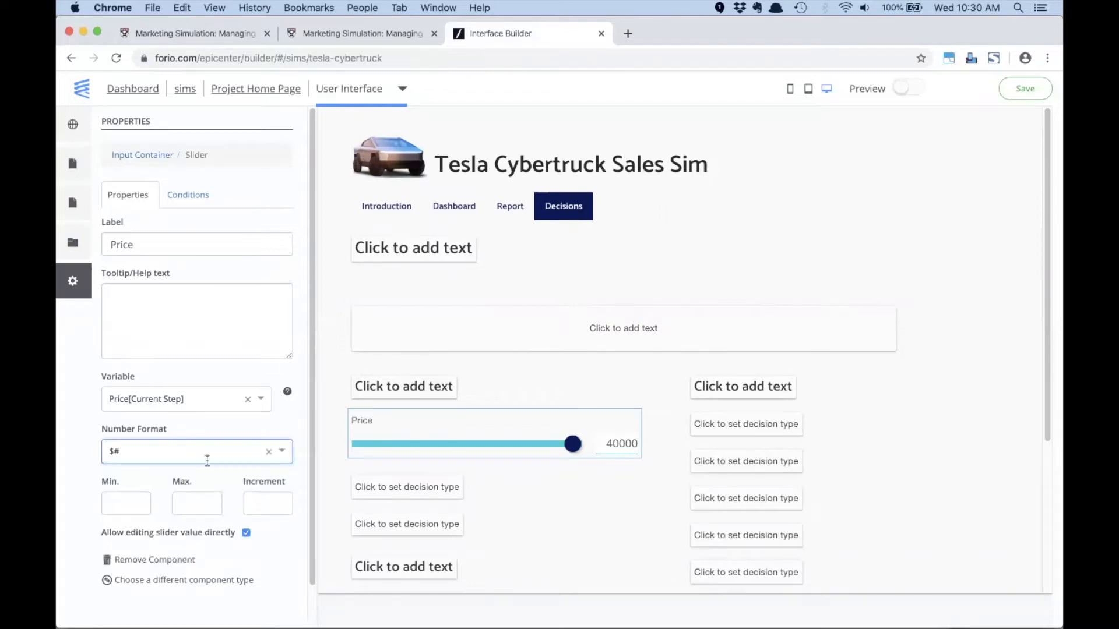
pyautogui.click(189, 455)
pyautogui.press('BackSpace')
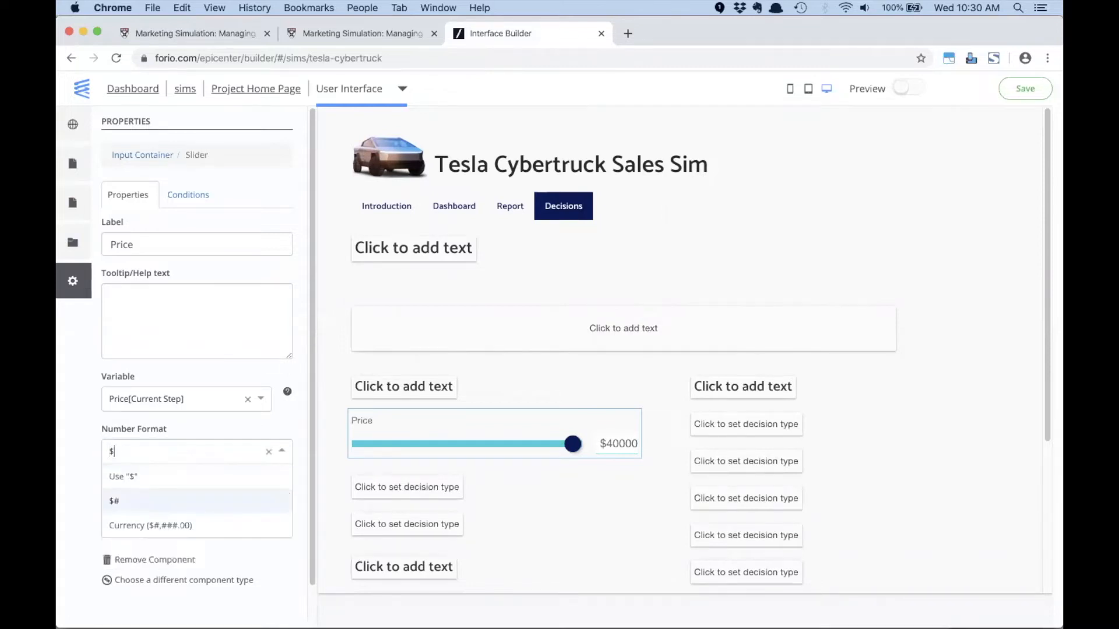
pyautogui.write('#,##0')
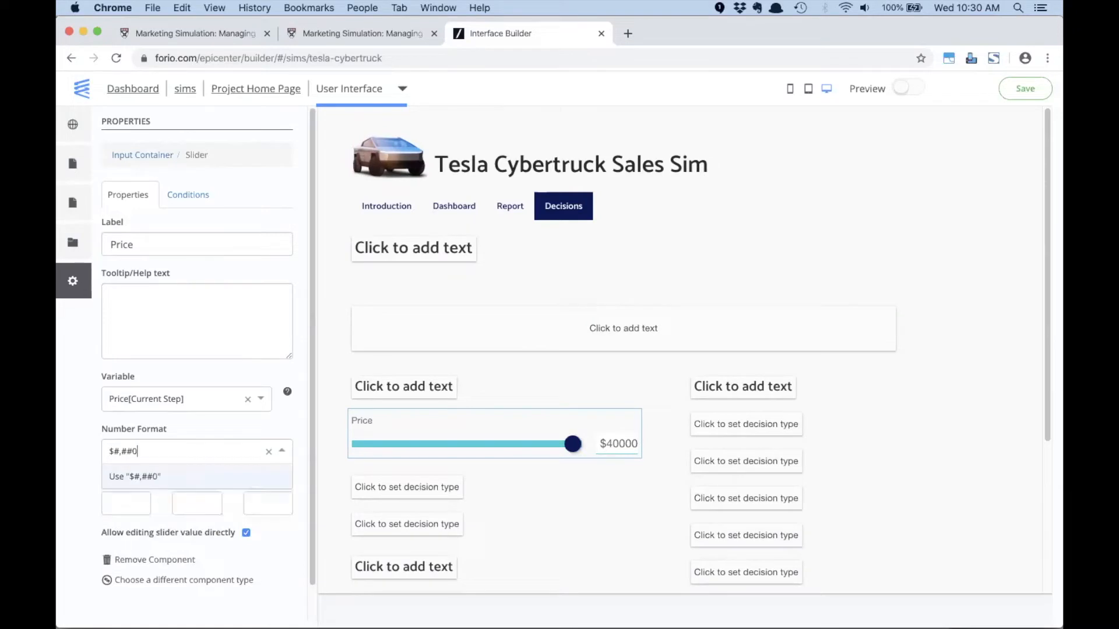
pyautogui.press('Return')
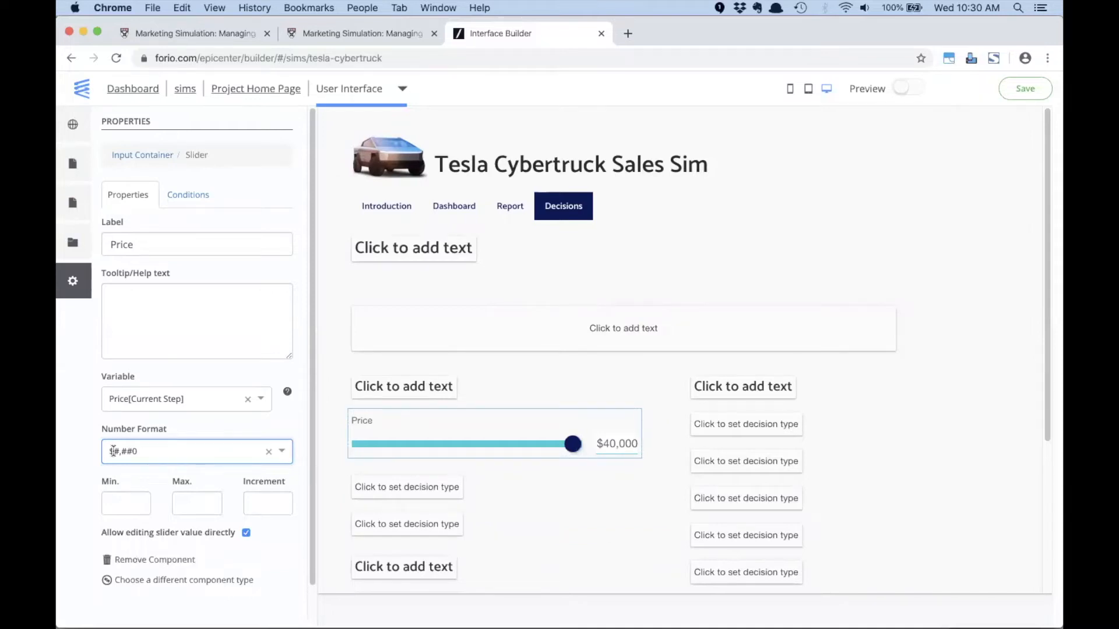
# - Set the Price slider's minimum to 1, maximum to 100000 and increment to 1
pyautogui.click(128, 501)
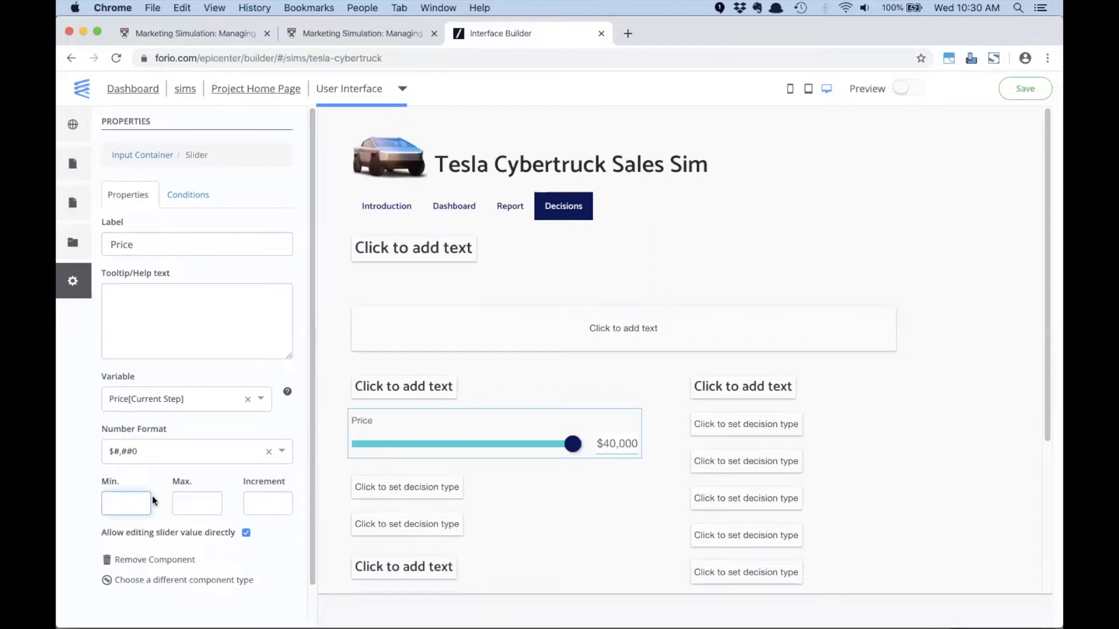
pyautogui.write('1')
pyautogui.press('Tab')
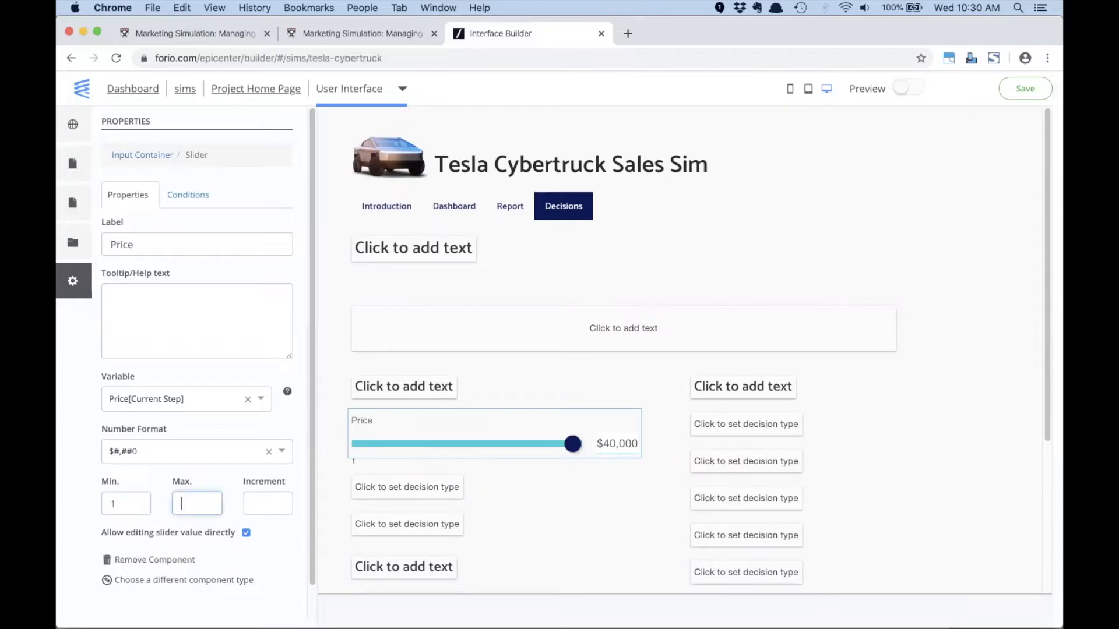
pyautogui.write('1000')
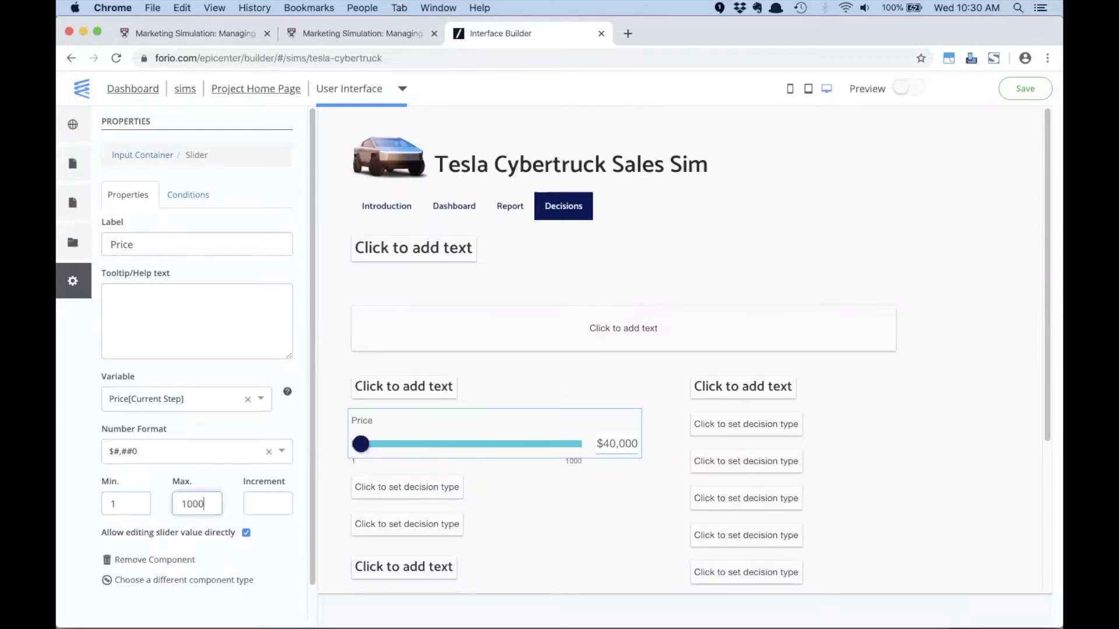
pyautogui.write('00')
pyautogui.press('Tab')
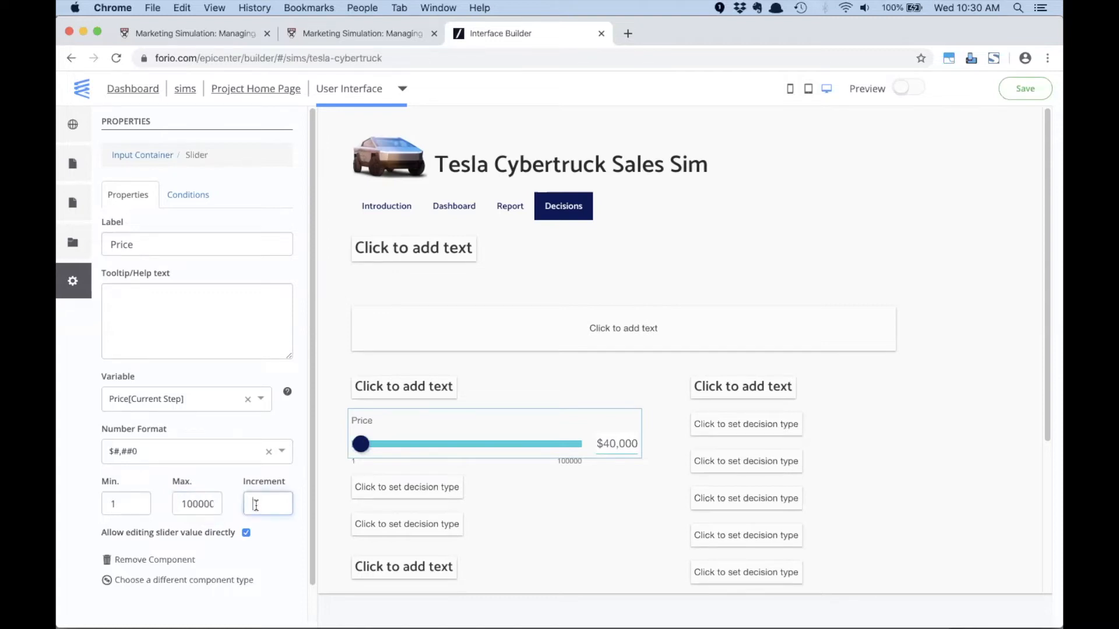
pyautogui.write('1')
pyautogui.press('Tab')
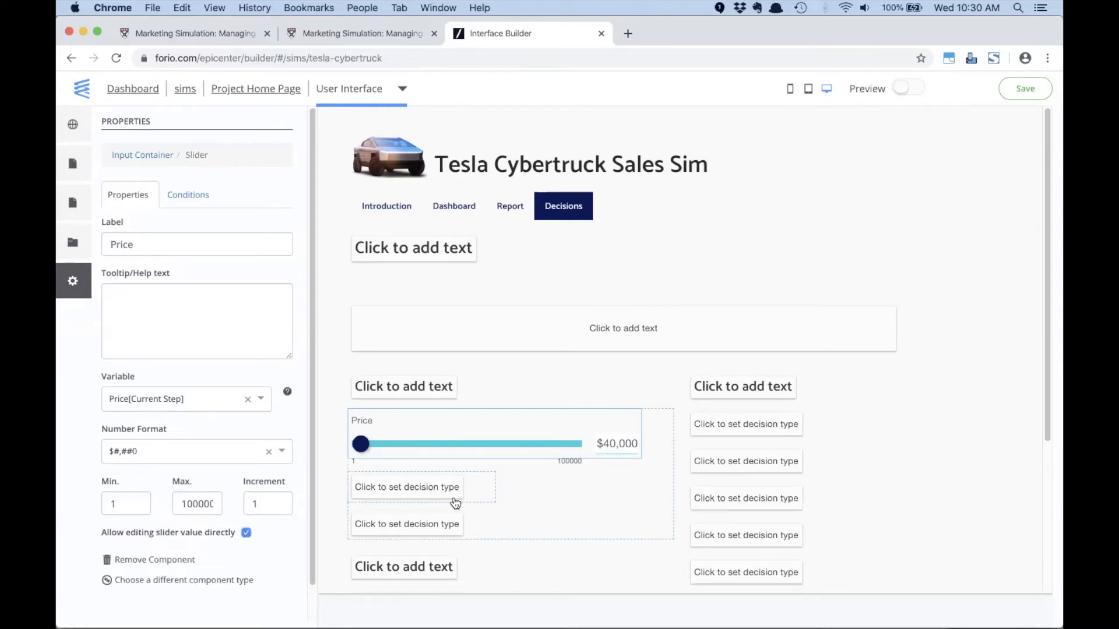
# - Look over the remaining decision placeholders and the Simulate control on the Decisions page, and save the interface
pyautogui.scroll(-5, 478, 484)
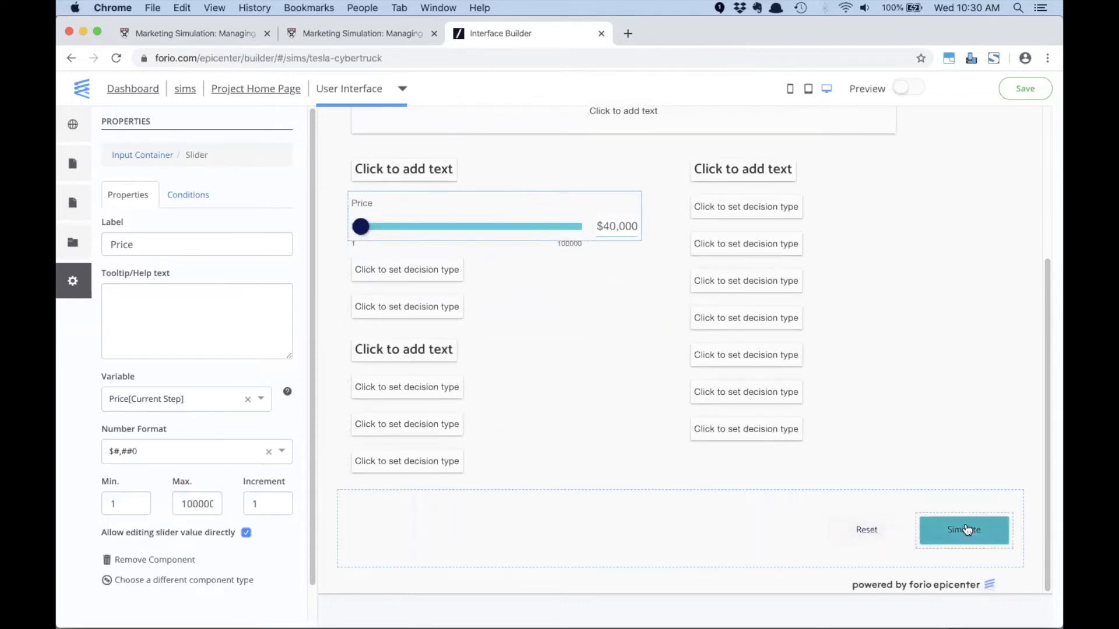
pyautogui.click(928, 444)
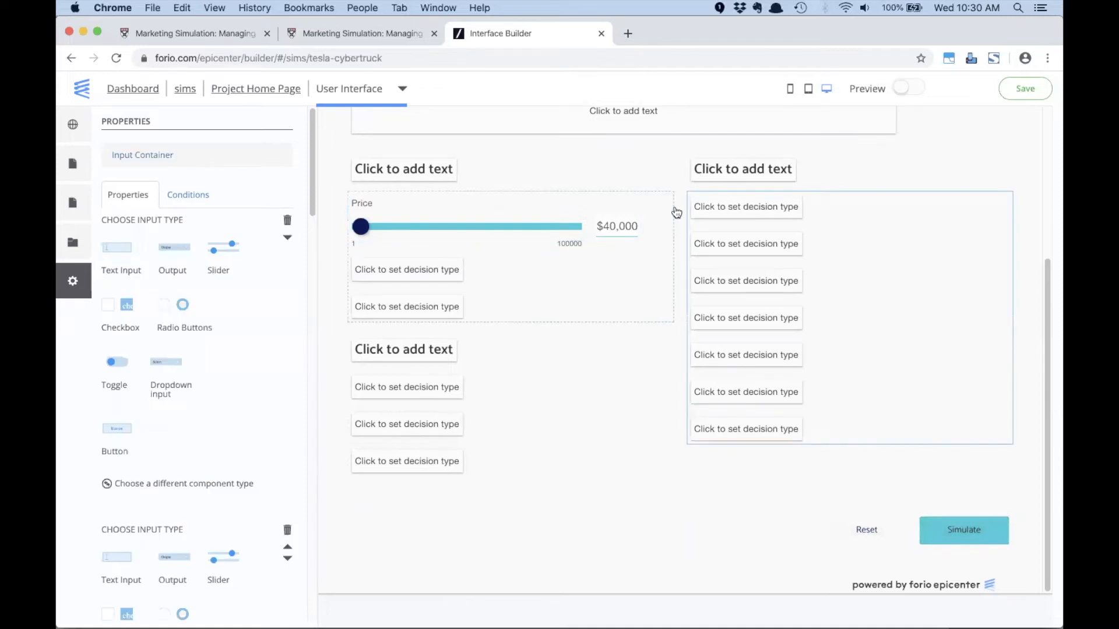
pyautogui.scroll(5, 944, 163)
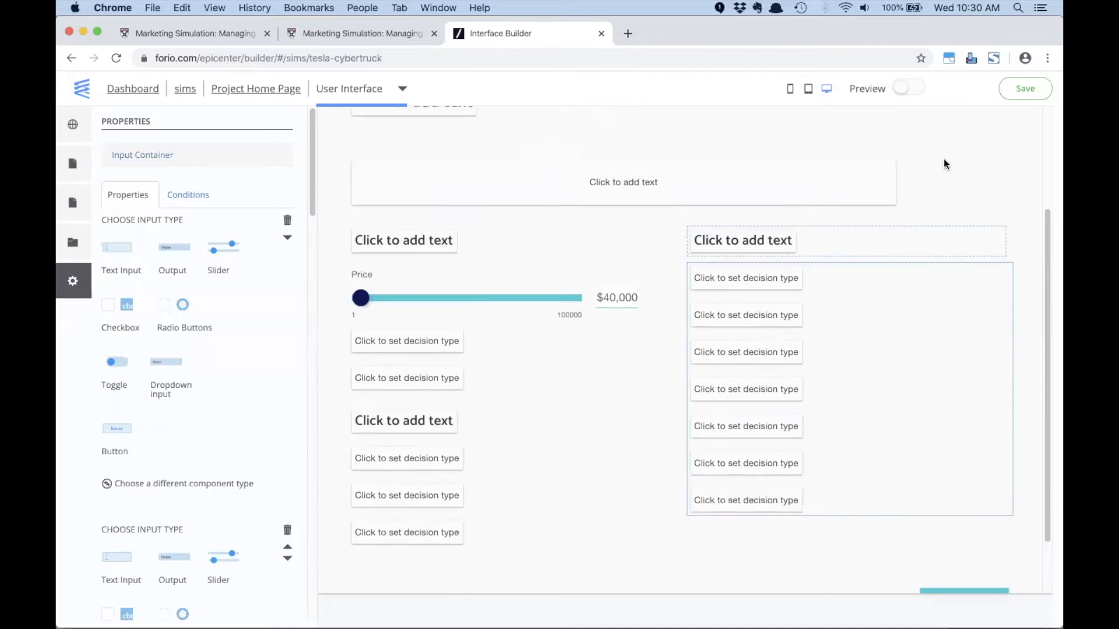
pyautogui.click(1027, 91)
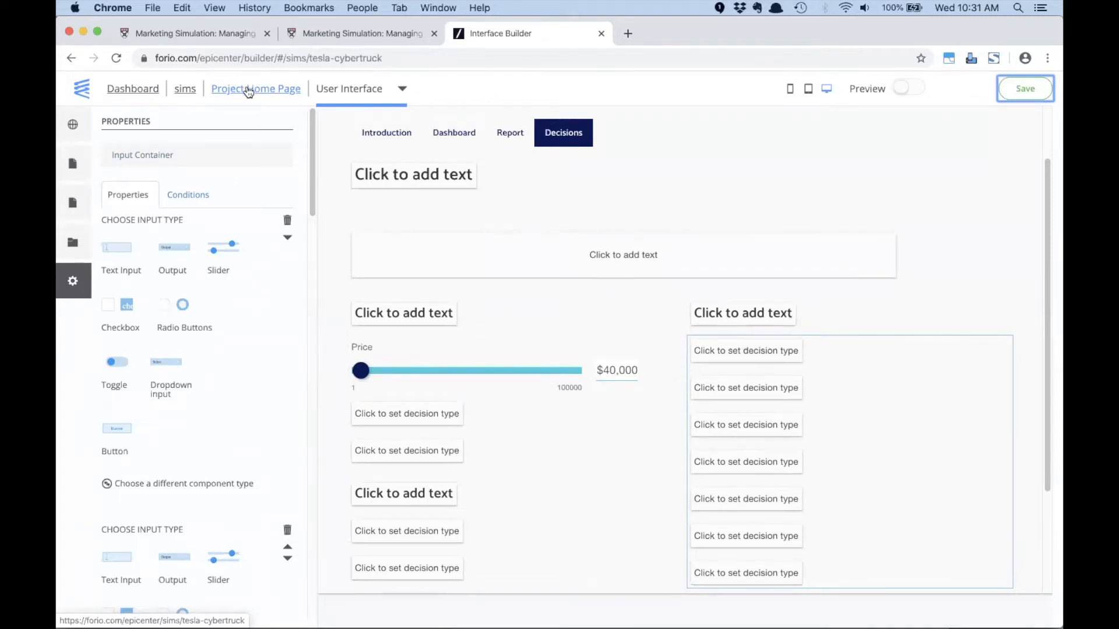
# - Create a new end-user group for the Tesla Cybertruck project with the organization name "webinar demo"
pyautogui.click(248, 91)
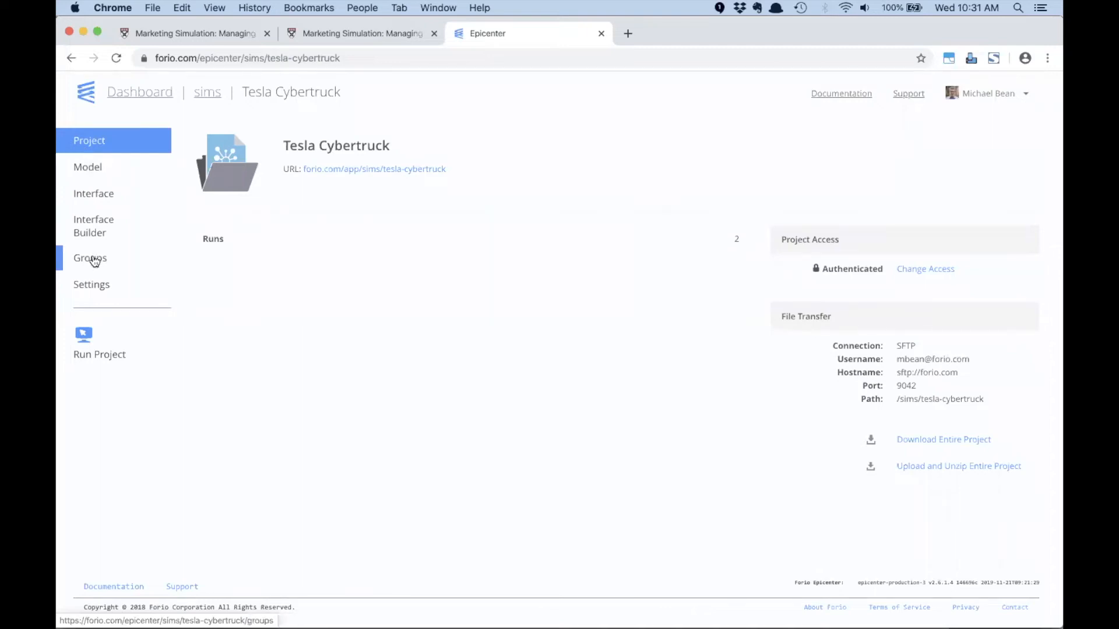
pyautogui.click(95, 261)
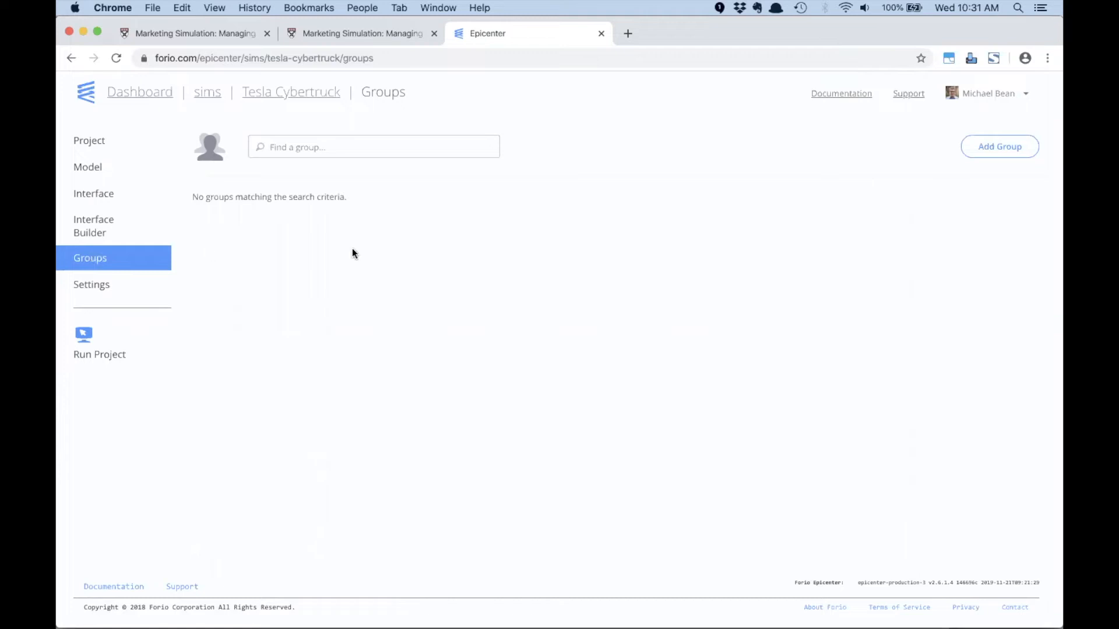
pyautogui.click(999, 146)
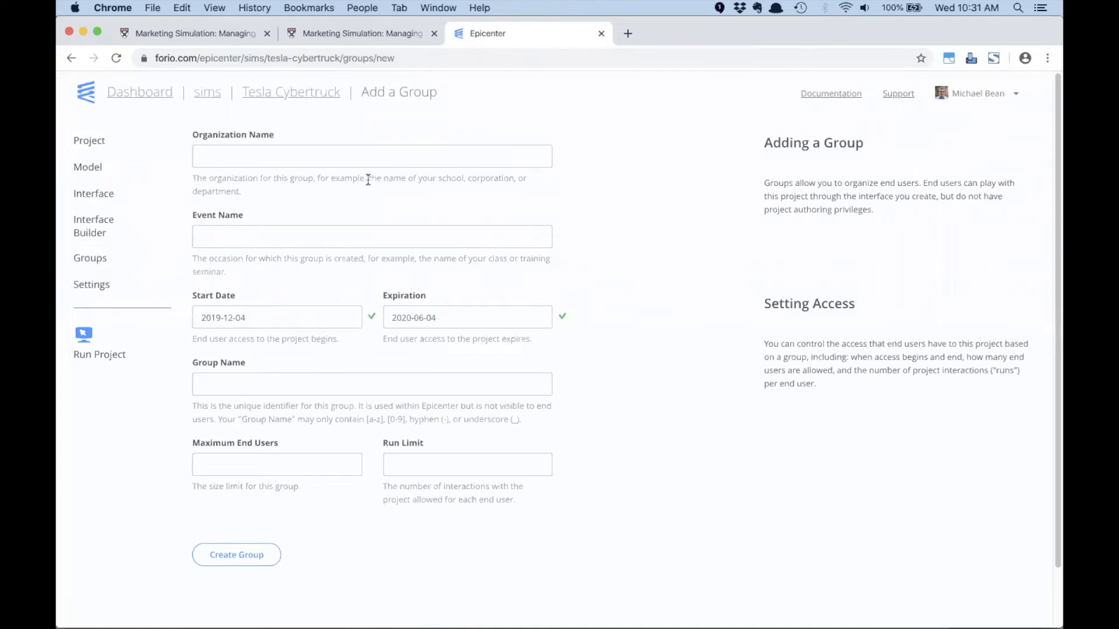
pyautogui.click(361, 158)
pyautogui.write('webinar demo')
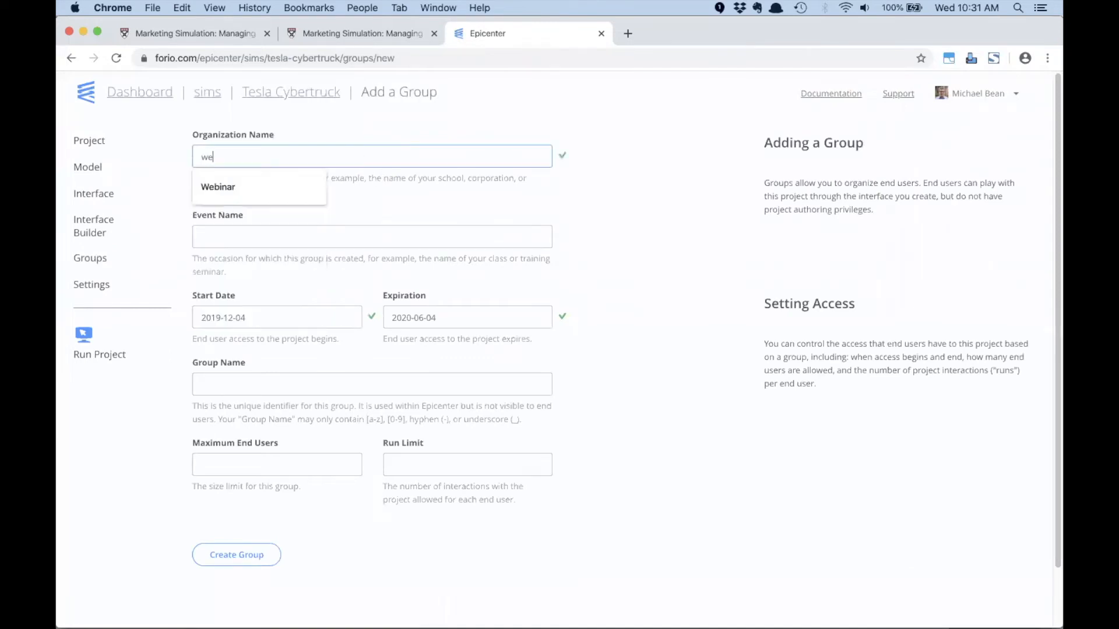
pyautogui.press('Tab')
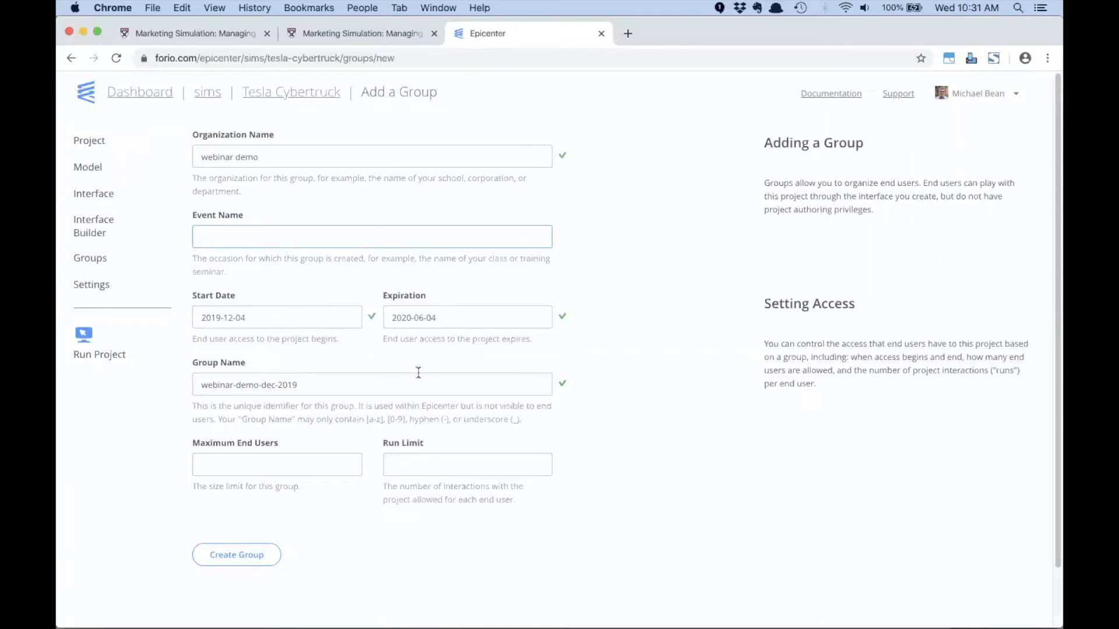
pyautogui.click(255, 554)
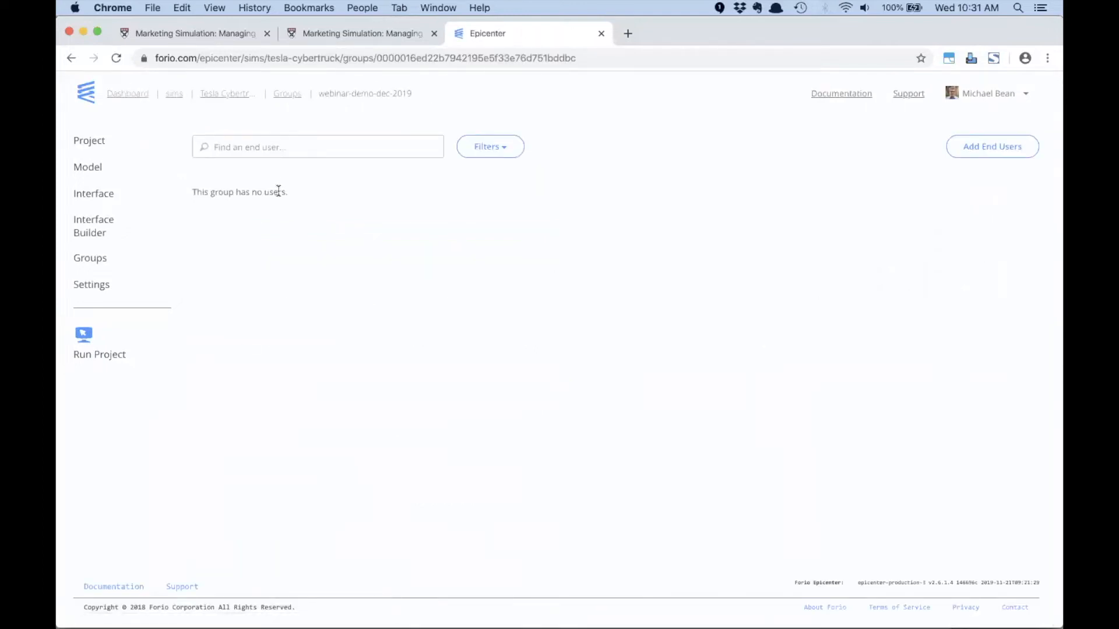
# - Start adding end users to the new group and download the Excel template for uploading multiple users
pyautogui.click(978, 150)
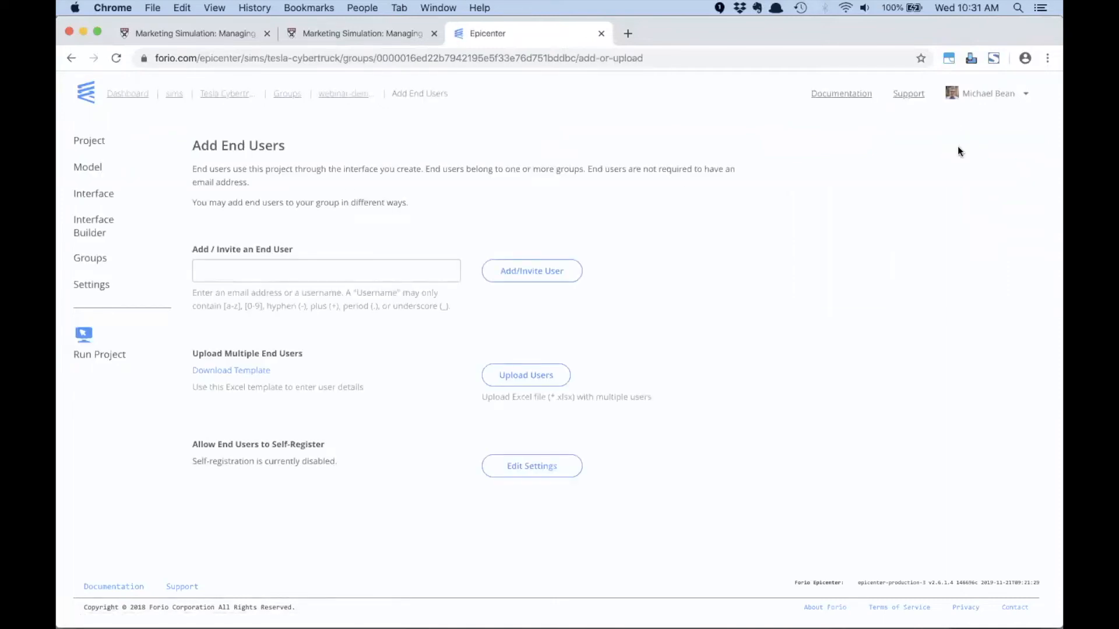
pyautogui.click(248, 373)
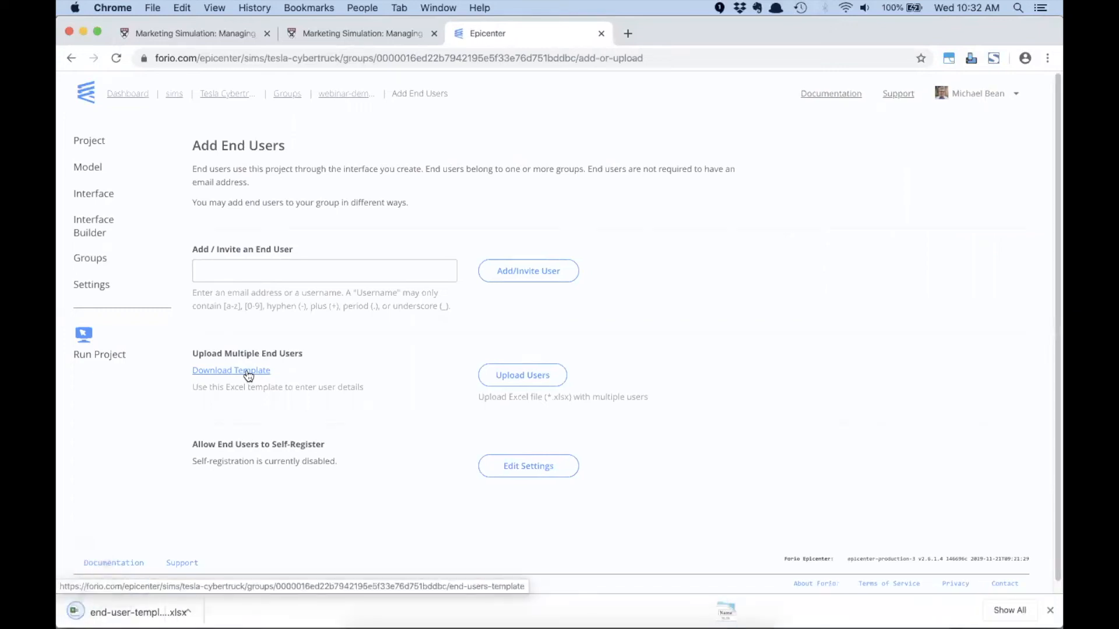
# - Open the downloaded end-user template in Excel, enlarge its window, zoom to 150% and widen the Name, Username and Password columns
pyautogui.click(200, 613)
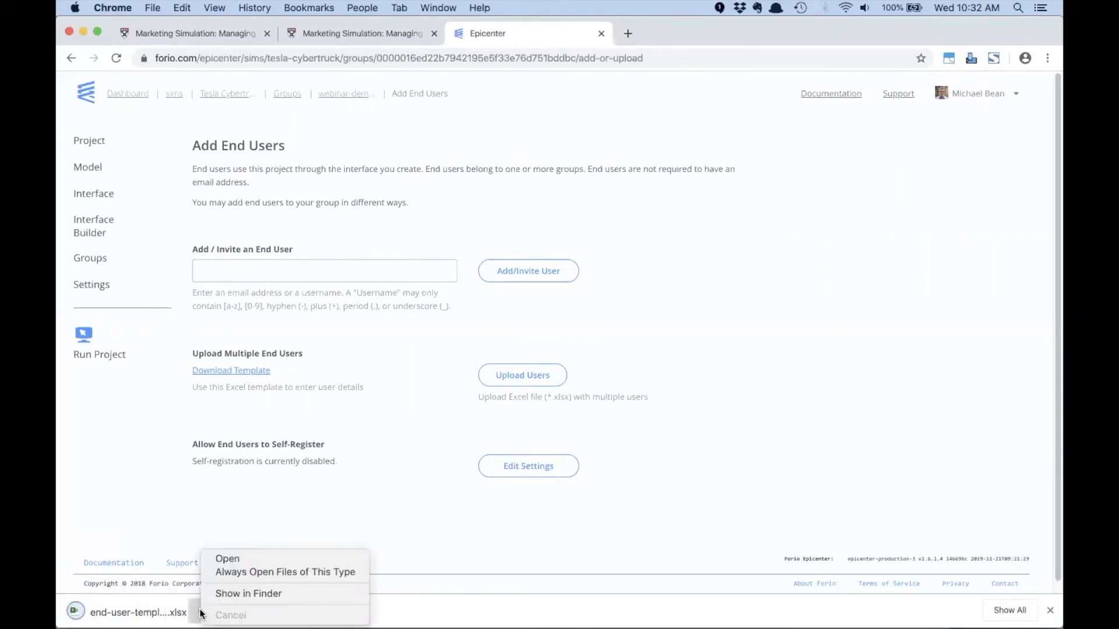
pyautogui.click(228, 559)
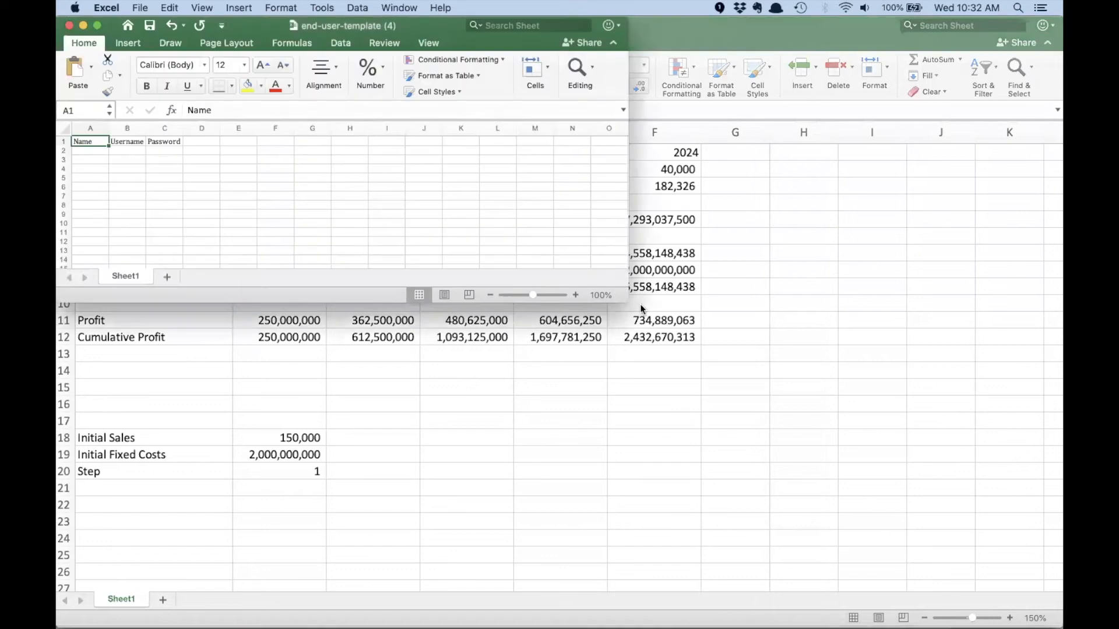
pyautogui.moveTo(627, 301); pyautogui.dragTo(962, 553)
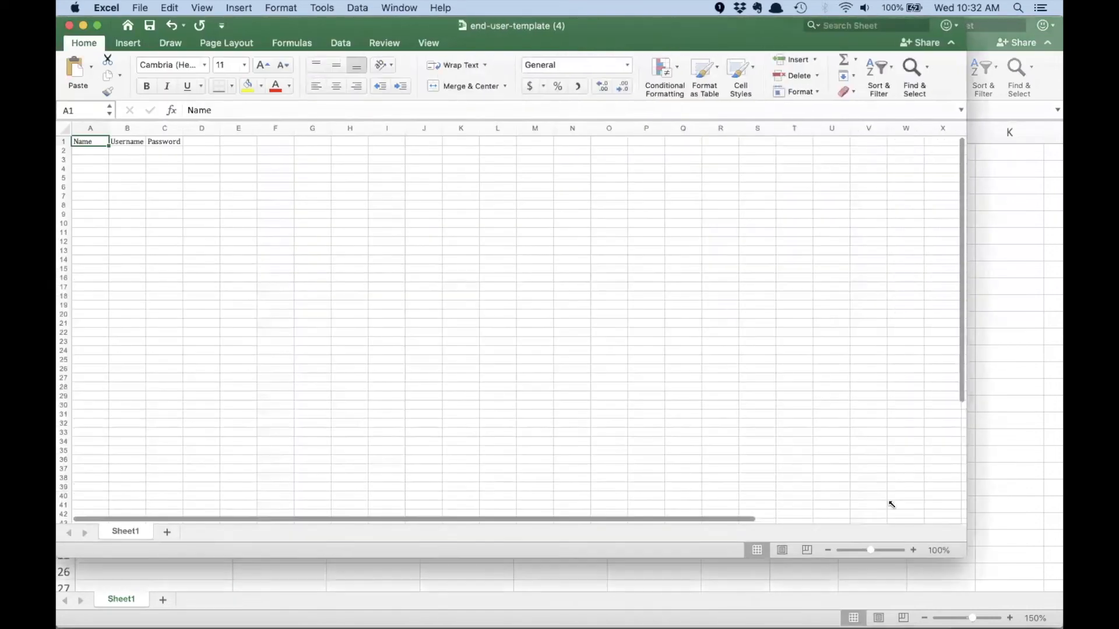
pyautogui.click(203, 9)
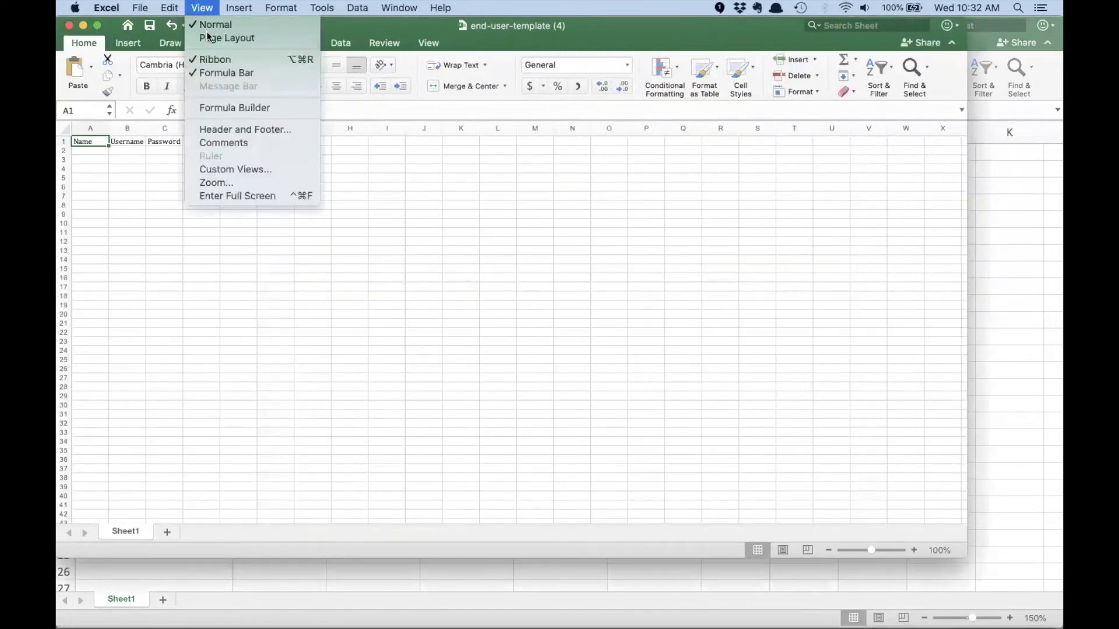
pyautogui.click(226, 183)
pyautogui.click(519, 180)
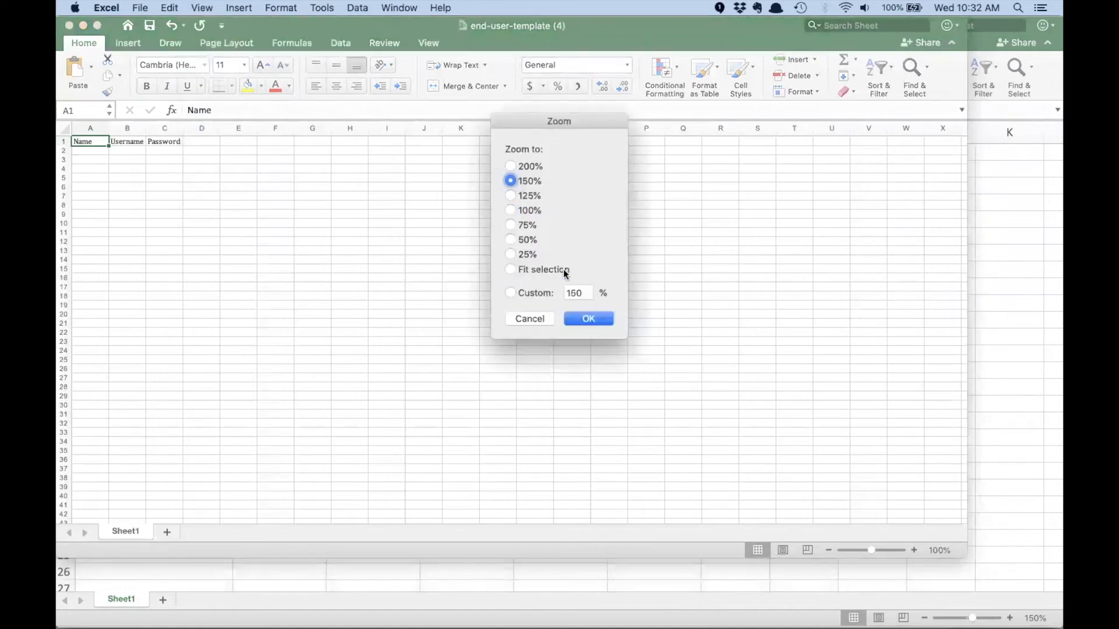
pyautogui.click(582, 316)
pyautogui.moveTo(122, 133); pyautogui.dragTo(216, 134)
# - Enter tcplayer1 as the first end user's name, link the username to it with =A2, and fill in the Password cell by formula
pyautogui.click(144, 164)
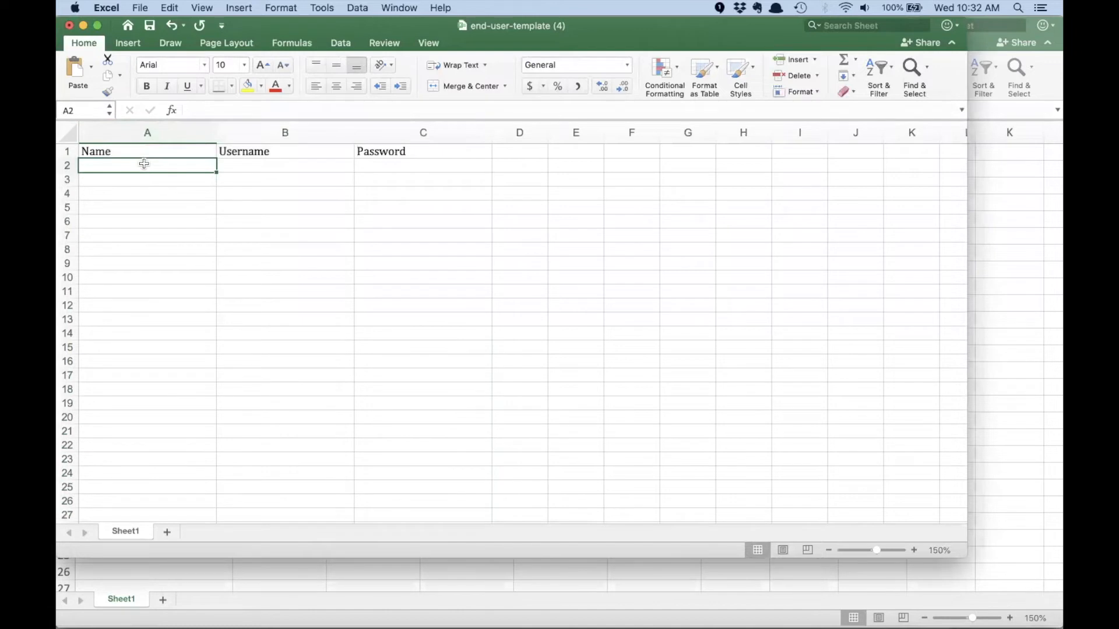
pyautogui.write('tcplayer1')
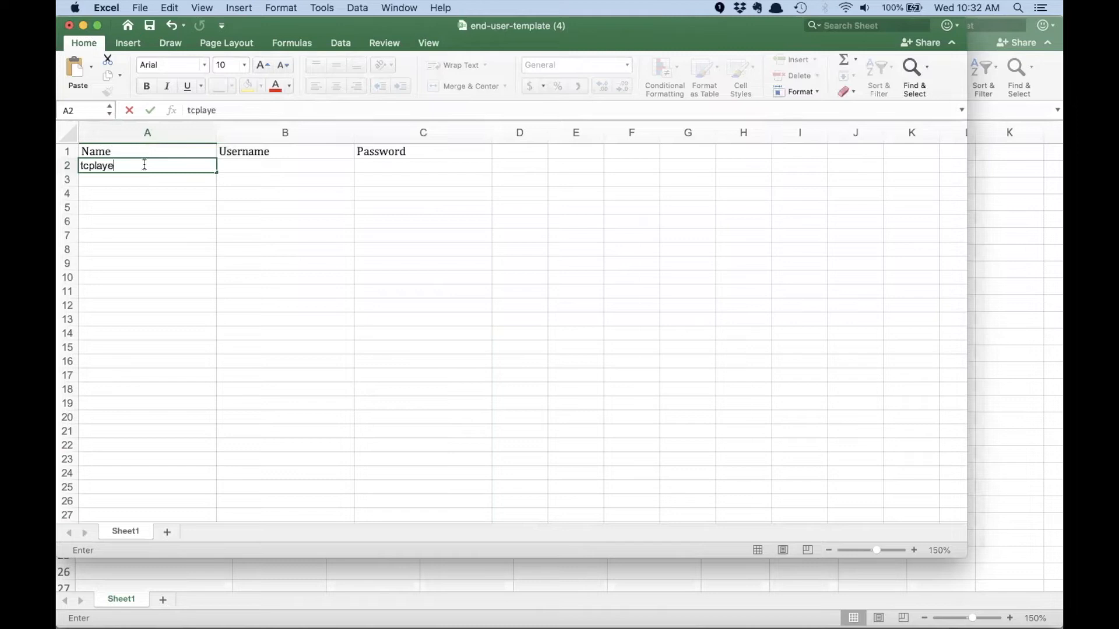
pyautogui.press('Tab')
pyautogui.write('=')
pyautogui.click(144, 165)
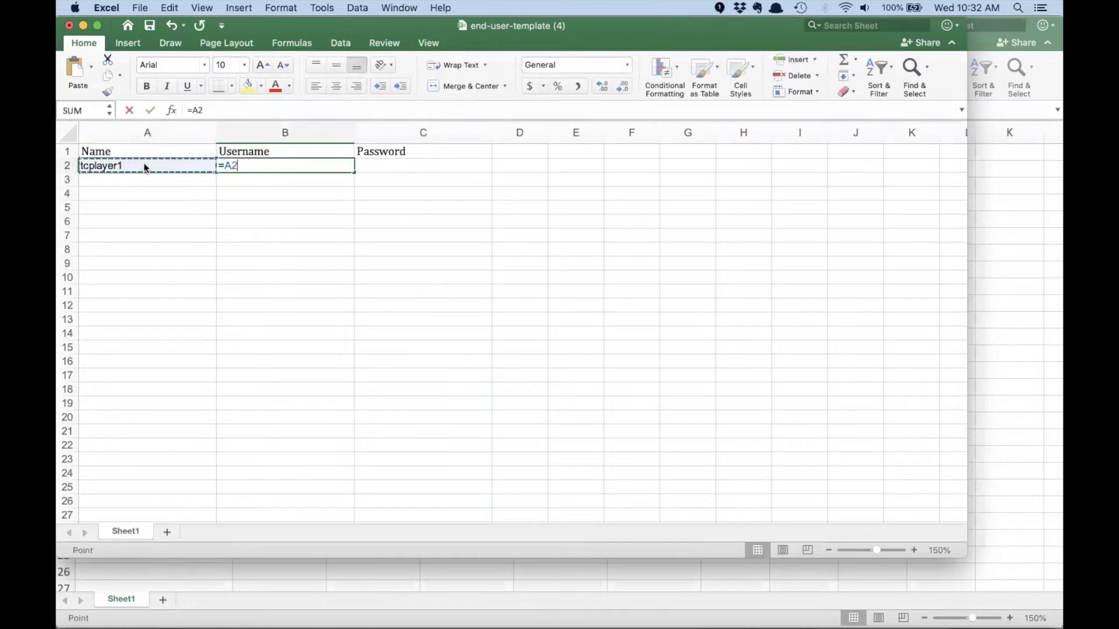
pyautogui.press('Return')
pyautogui.click(390, 167)
pyautogui.write('=')
pyautogui.click(274, 165)
pyautogui.press('Return')
# - Fill the first user's Name, Username and Password cells down through row 11 to make ten users
pyautogui.moveTo(175, 165); pyautogui.dragTo(394, 165)
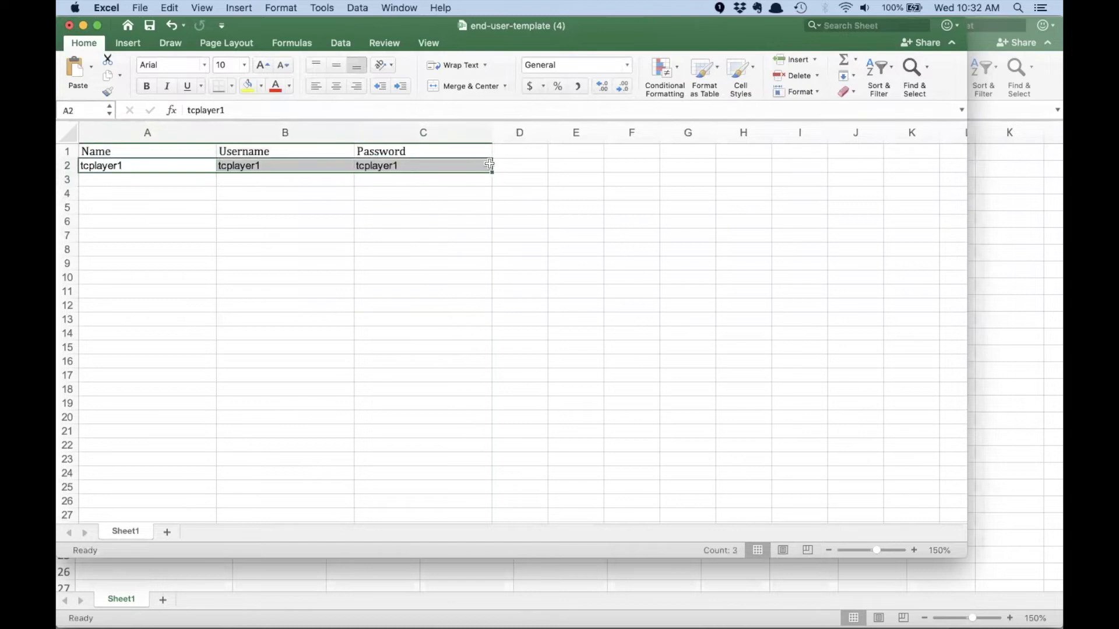
pyautogui.moveTo(491, 172); pyautogui.dragTo(489, 298)
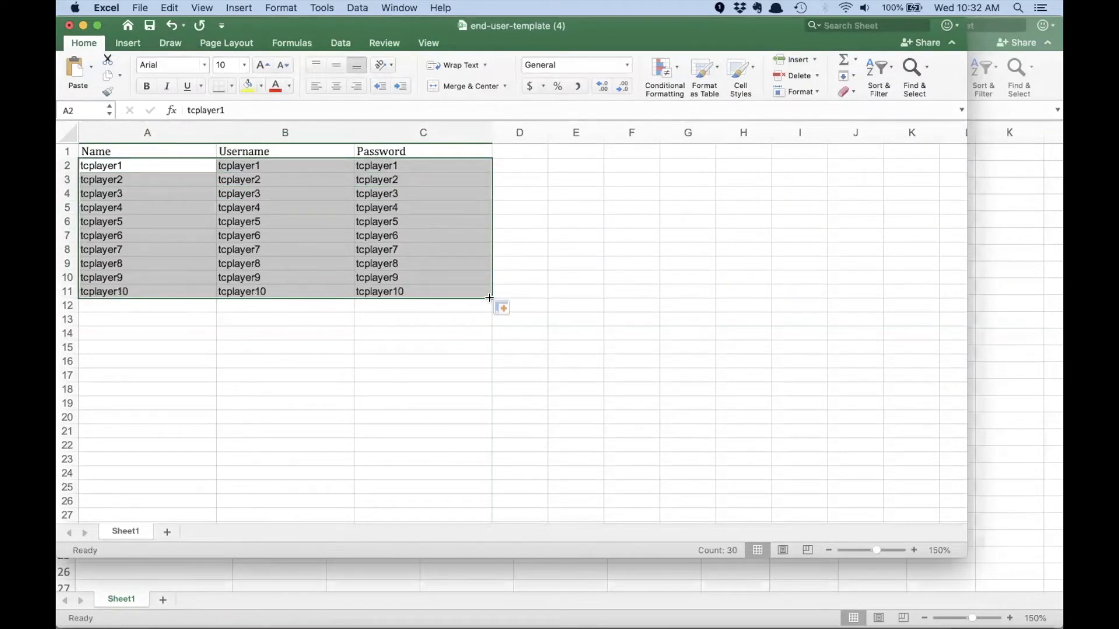
pyautogui.click(438, 319)
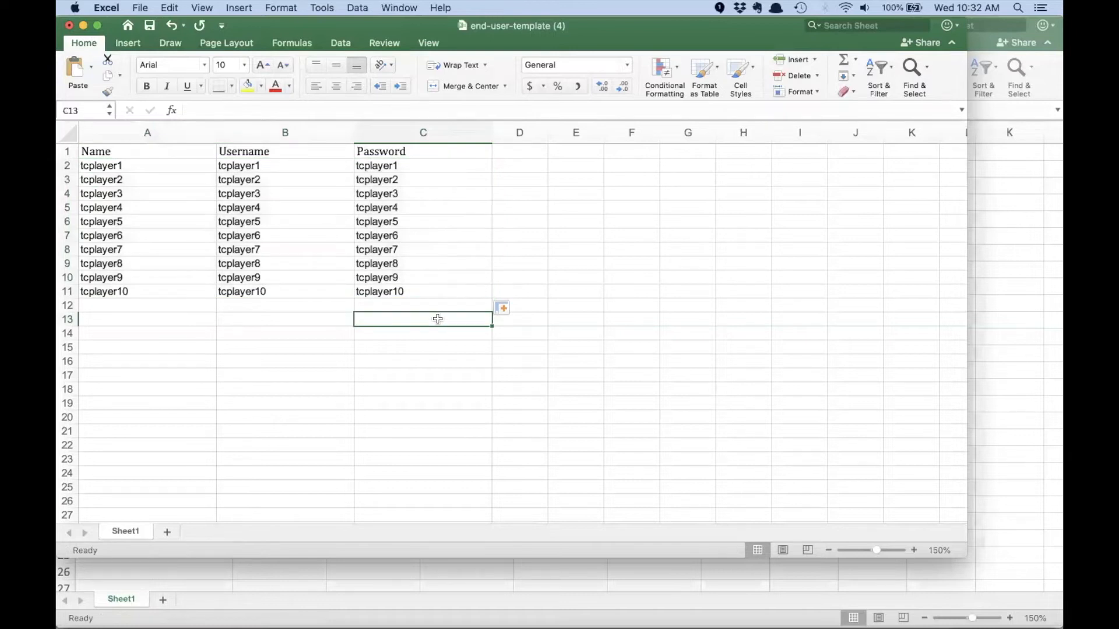
# - Save the workbook as "users" in the folder "Easily Create Single-Player Simulations with Forio Epicenter December 2019"
pyautogui.click(140, 7)
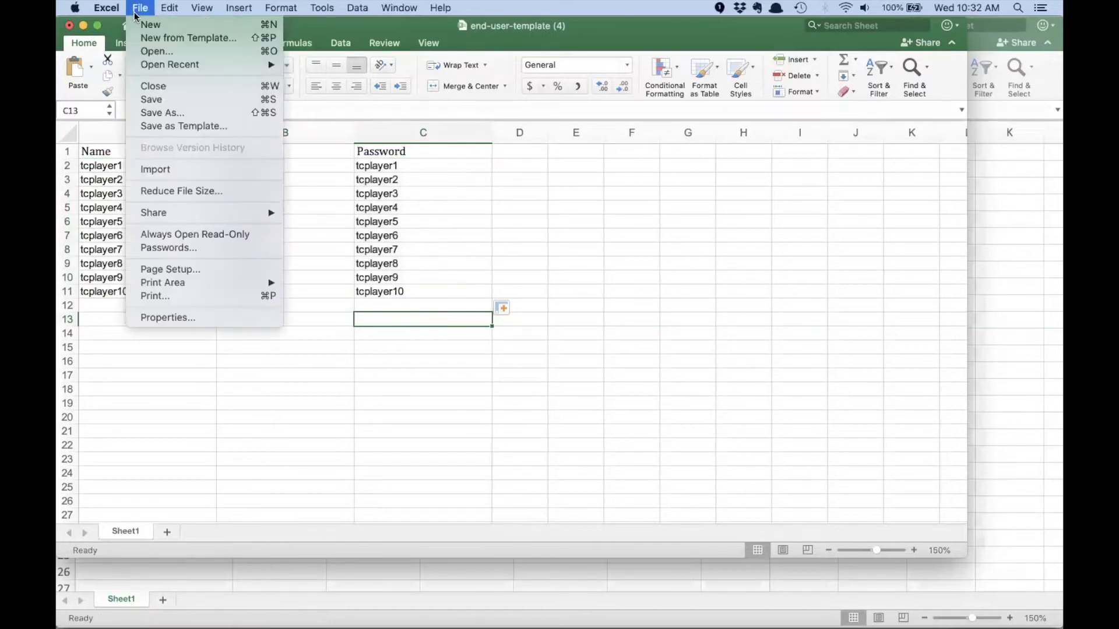
pyautogui.click(160, 113)
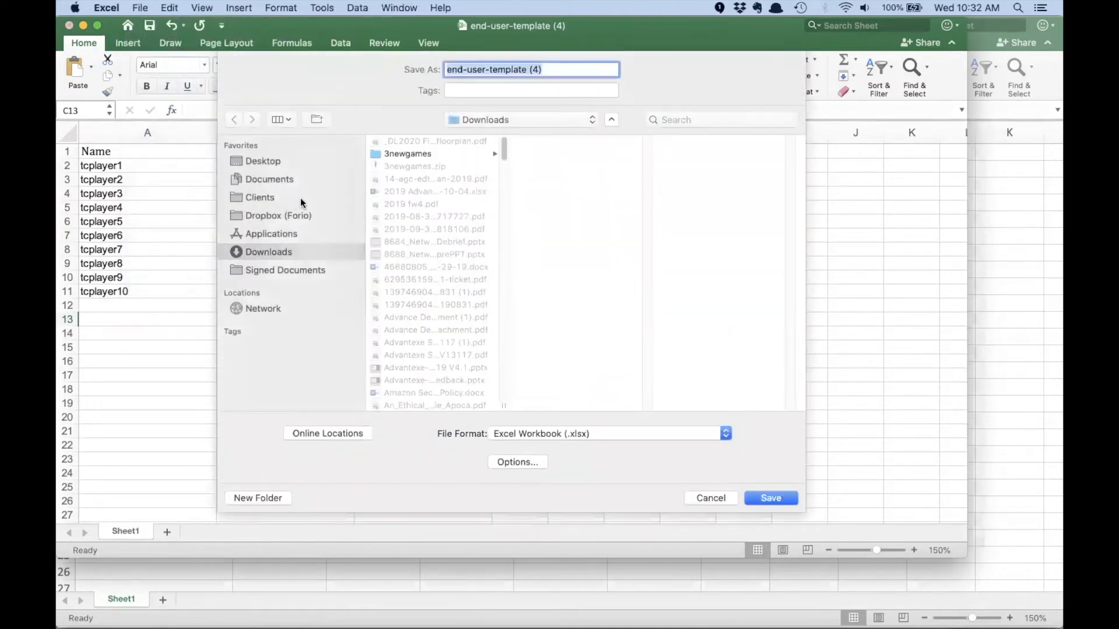
pyautogui.click(473, 122)
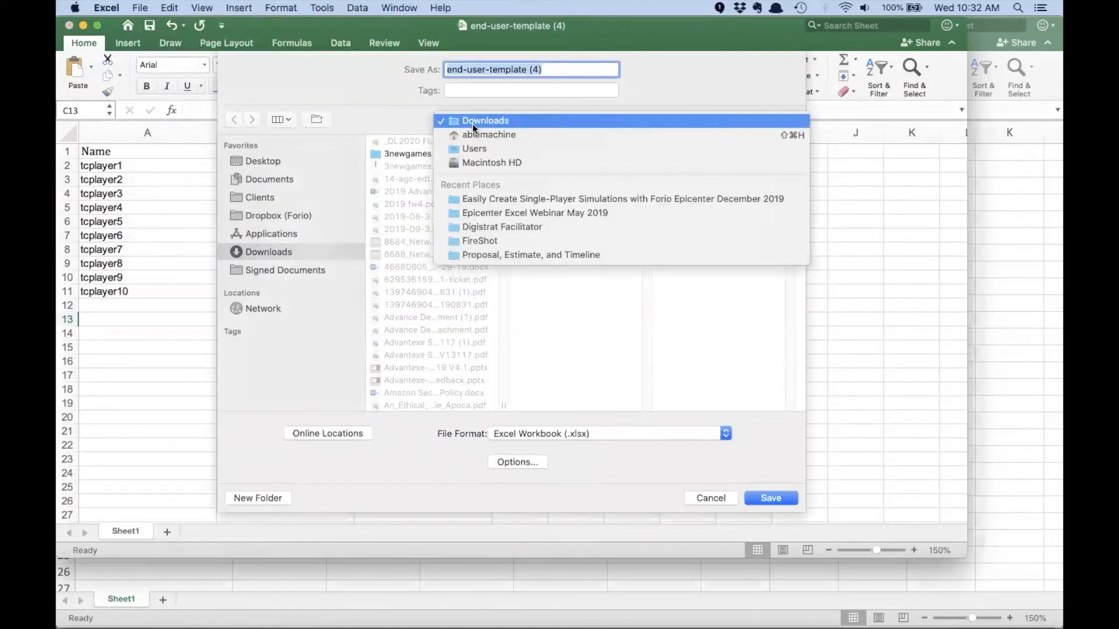
pyautogui.click(465, 202)
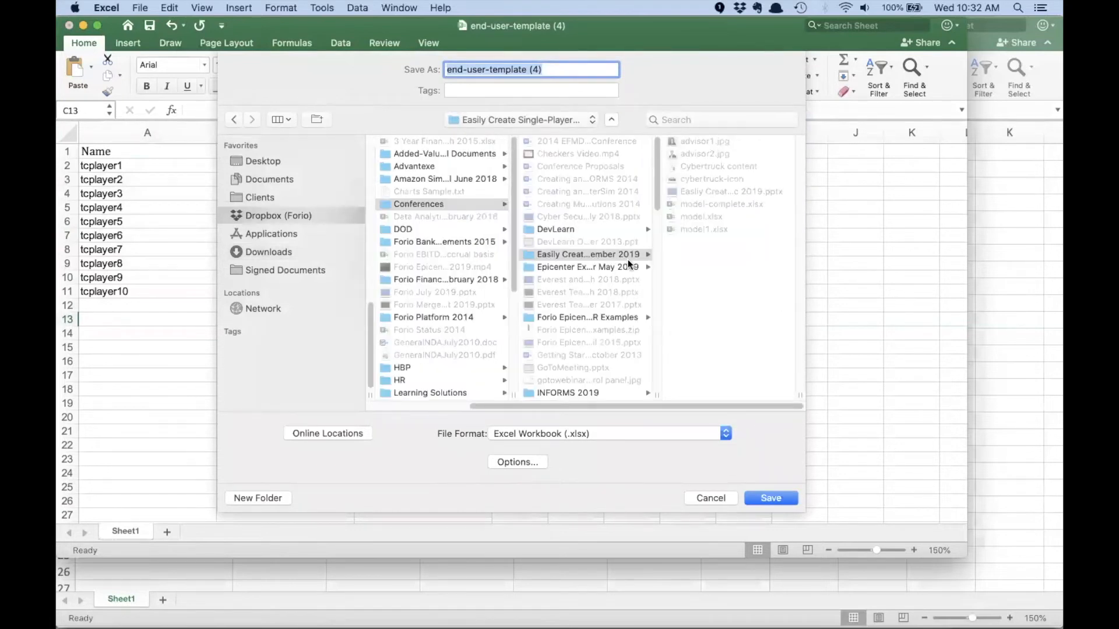
pyautogui.write('users')
pyautogui.click(761, 498)
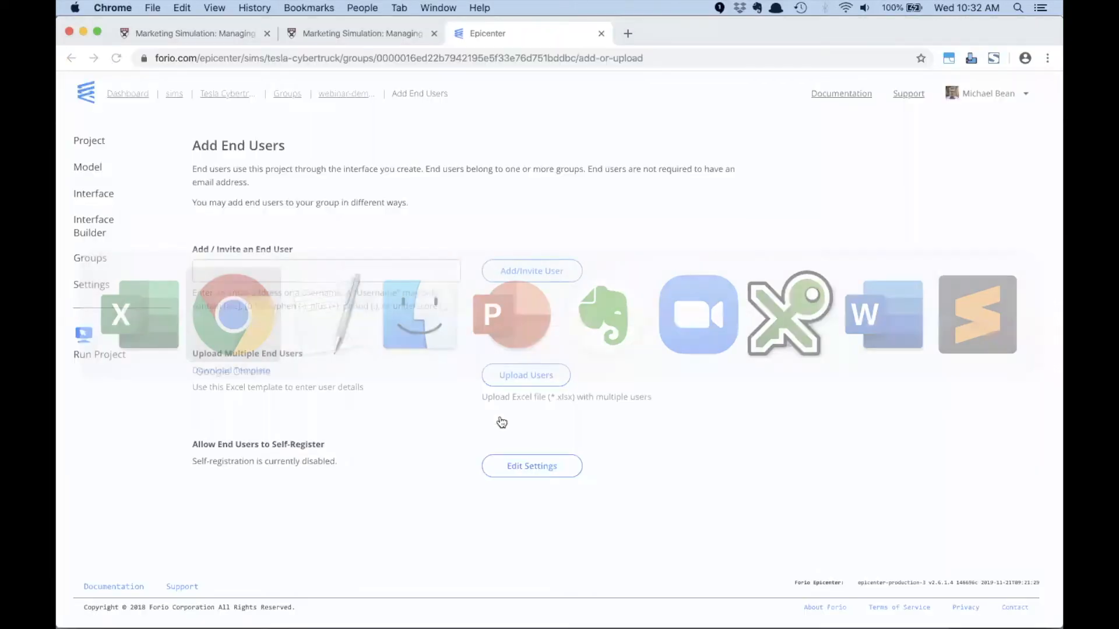
# - Switch to Chrome, upload users.xlsx as the group's multiple end users, and return to the group's user list
pyautogui.click(529, 380)
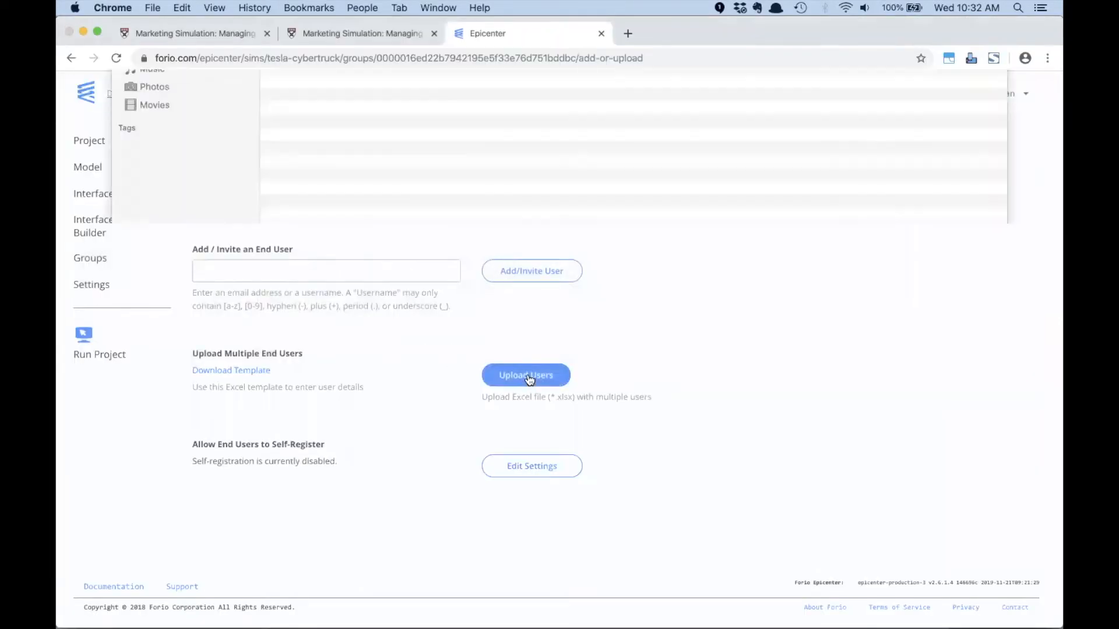
pyautogui.click(315, 123)
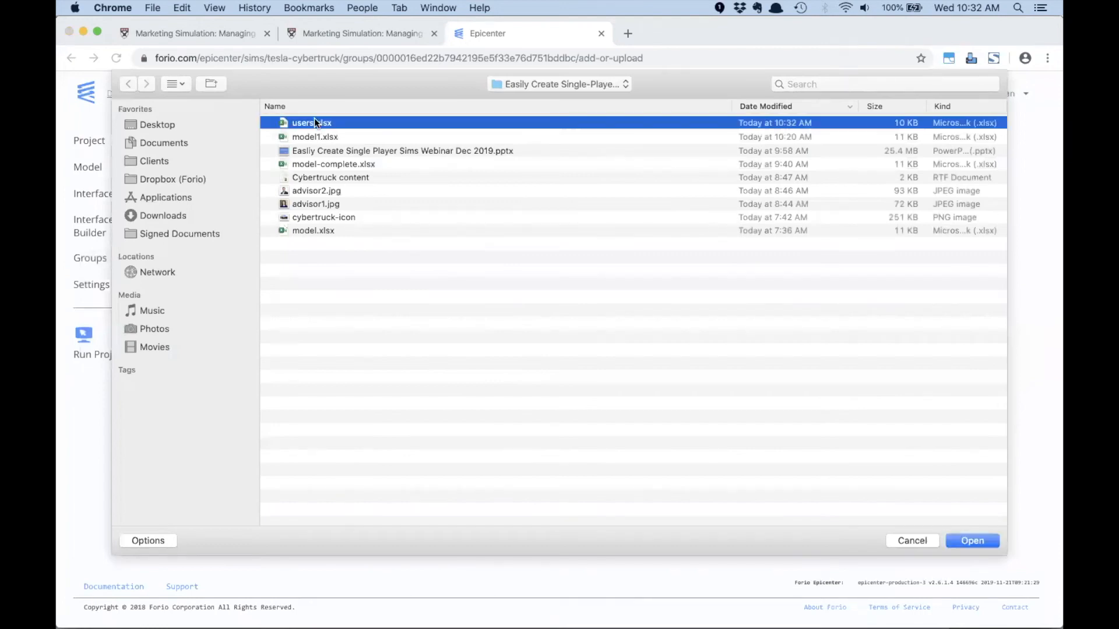
pyautogui.click(965, 540)
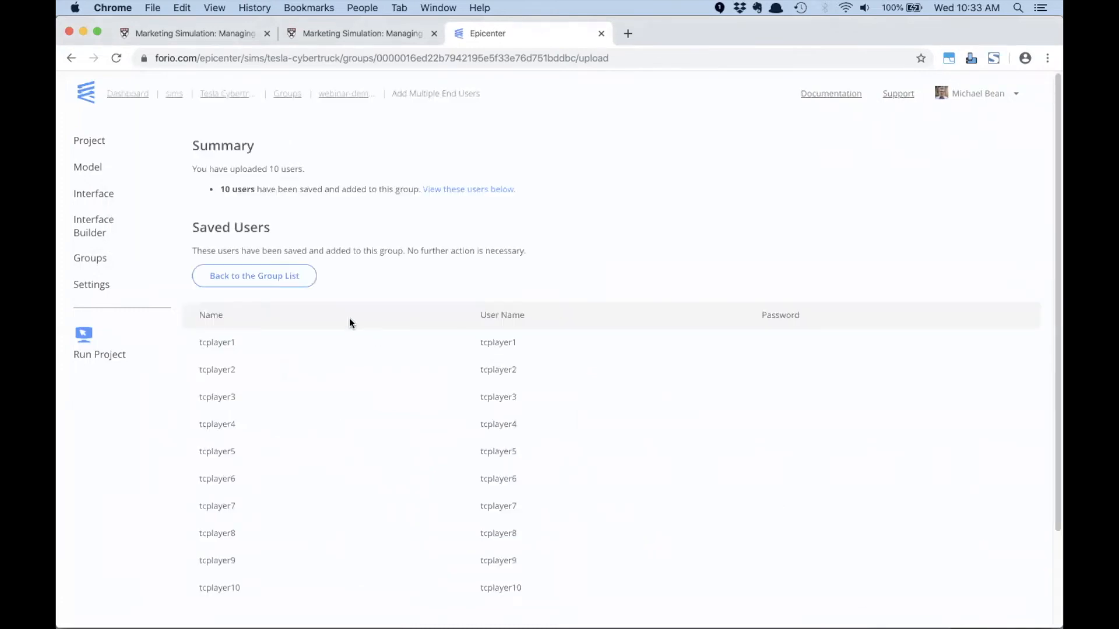
pyautogui.click(283, 277)
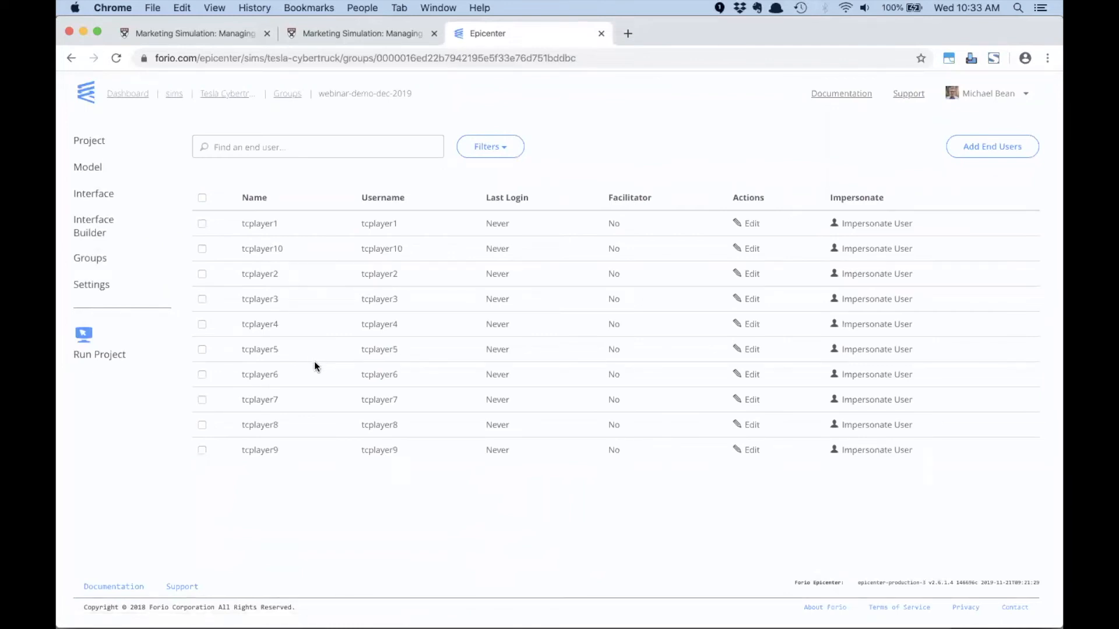
pyautogui.doubleClick(256, 222)
# - Copy the Run Project link address and open it in an enlarged browser window under the Person 4 profile
pyautogui.rightClick(108, 356)
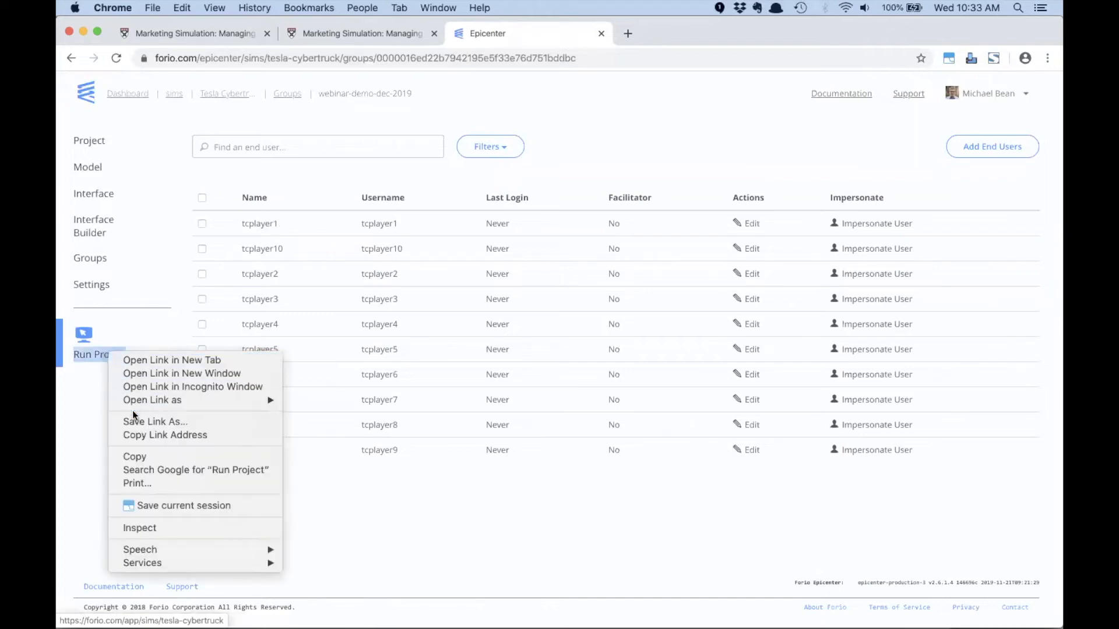
pyautogui.click(141, 438)
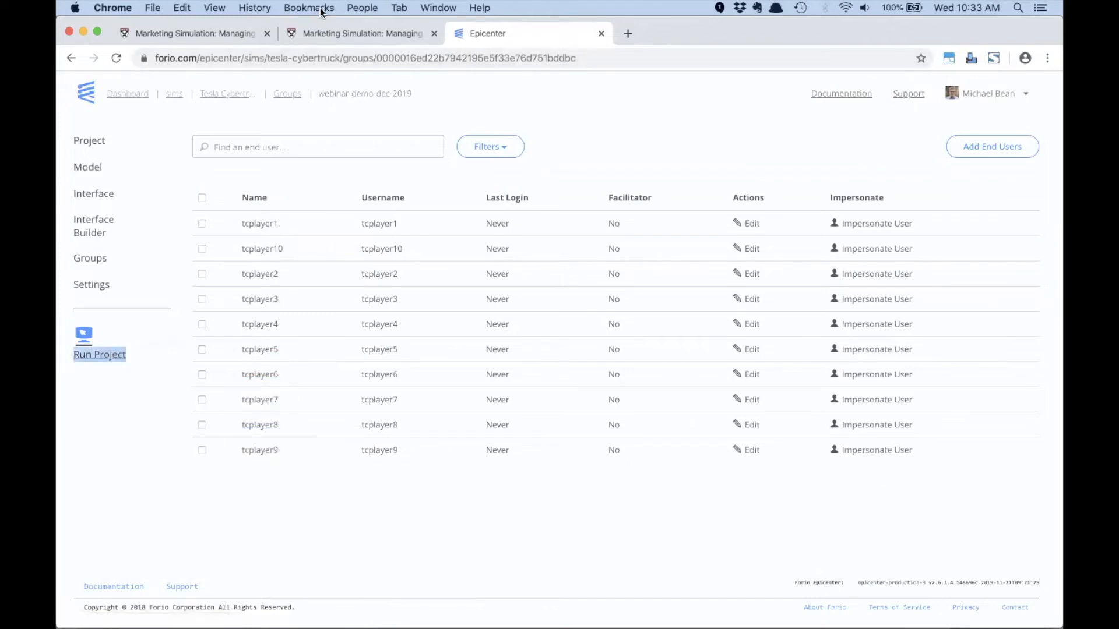
pyautogui.click(362, 7)
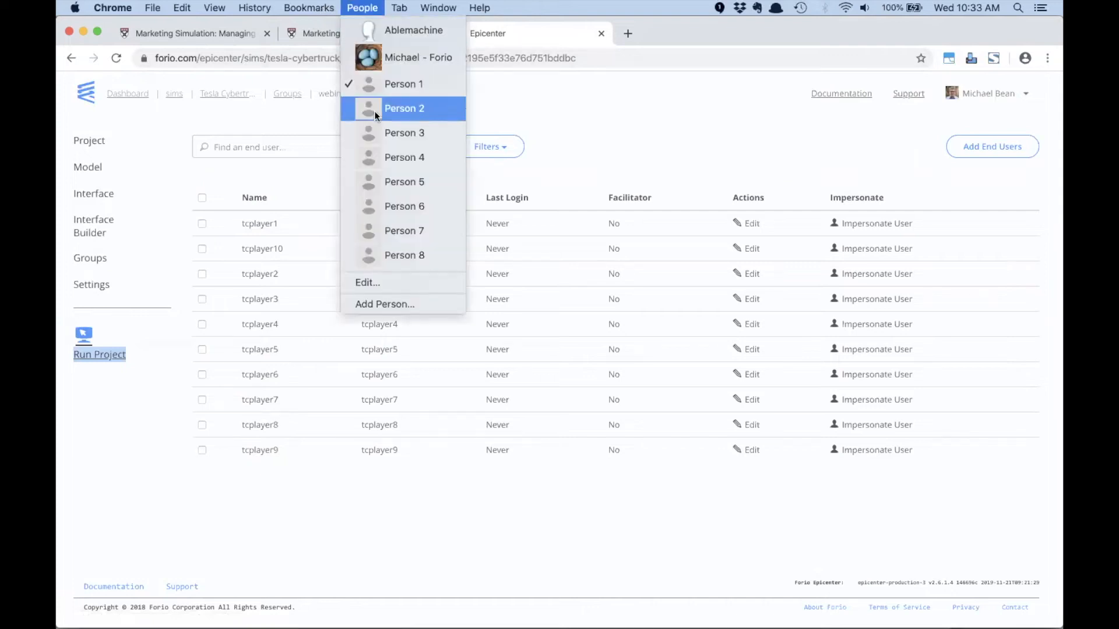
pyautogui.click(379, 159)
pyautogui.moveTo(418, 148); pyautogui.dragTo(425, 19)
pyautogui.click(445, 59)
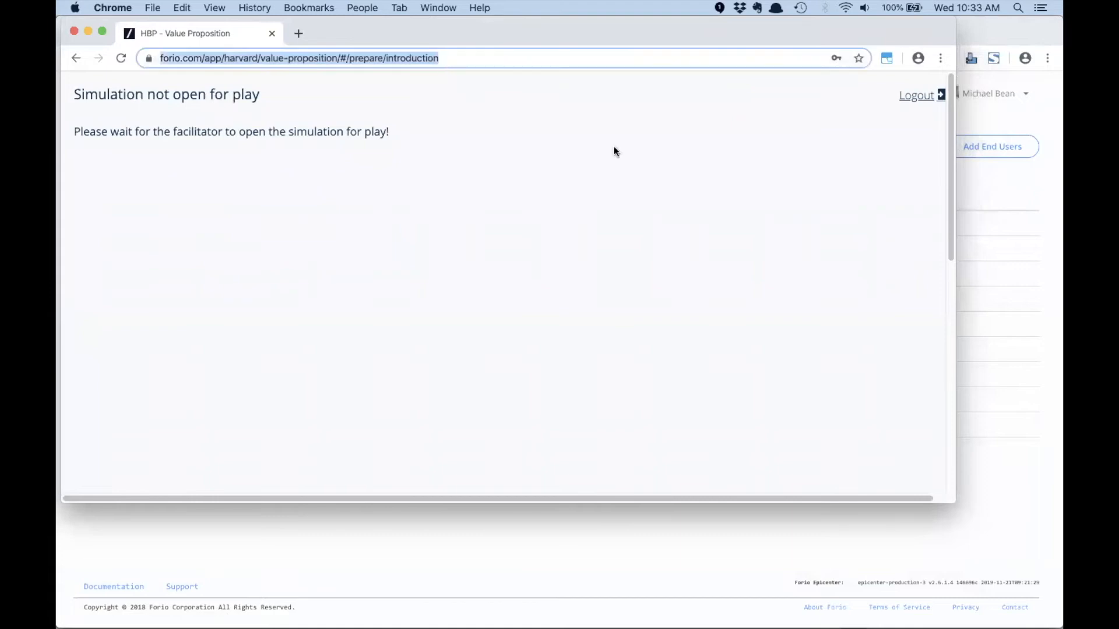
pyautogui.moveTo(946, 502); pyautogui.dragTo(1061, 621)
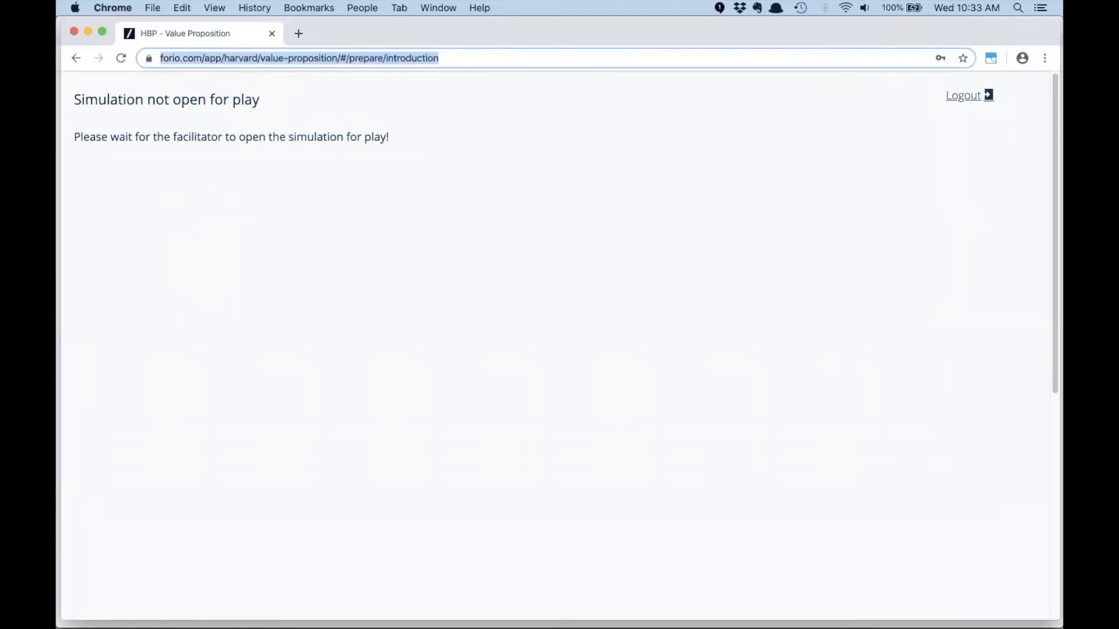
pyautogui.press('BackSpace')
pyautogui.press('super+v')
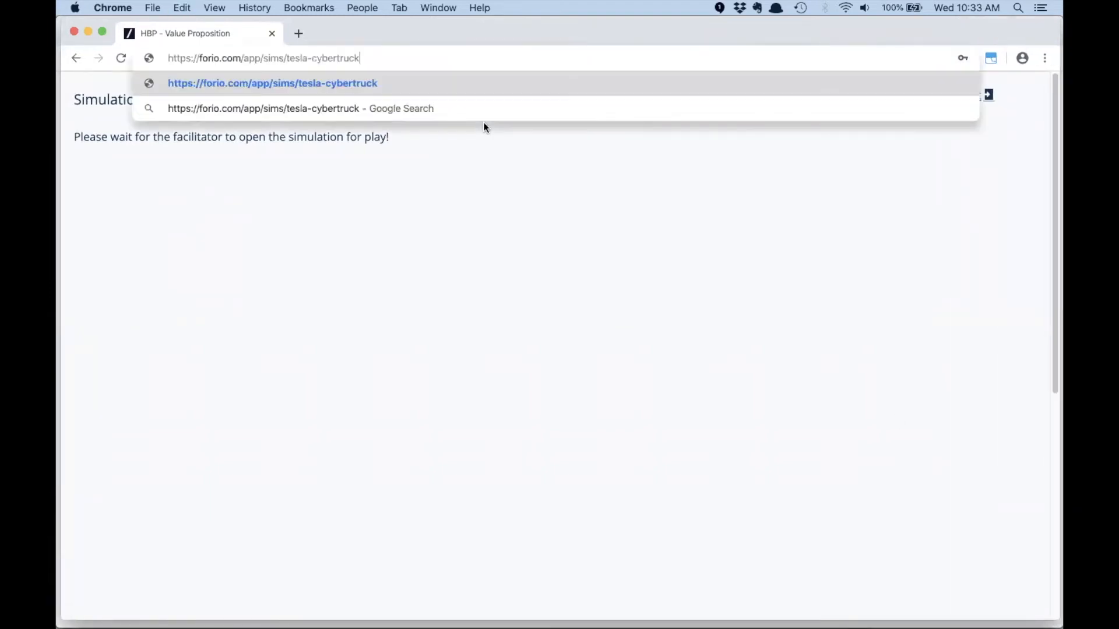
pyautogui.press('Return')
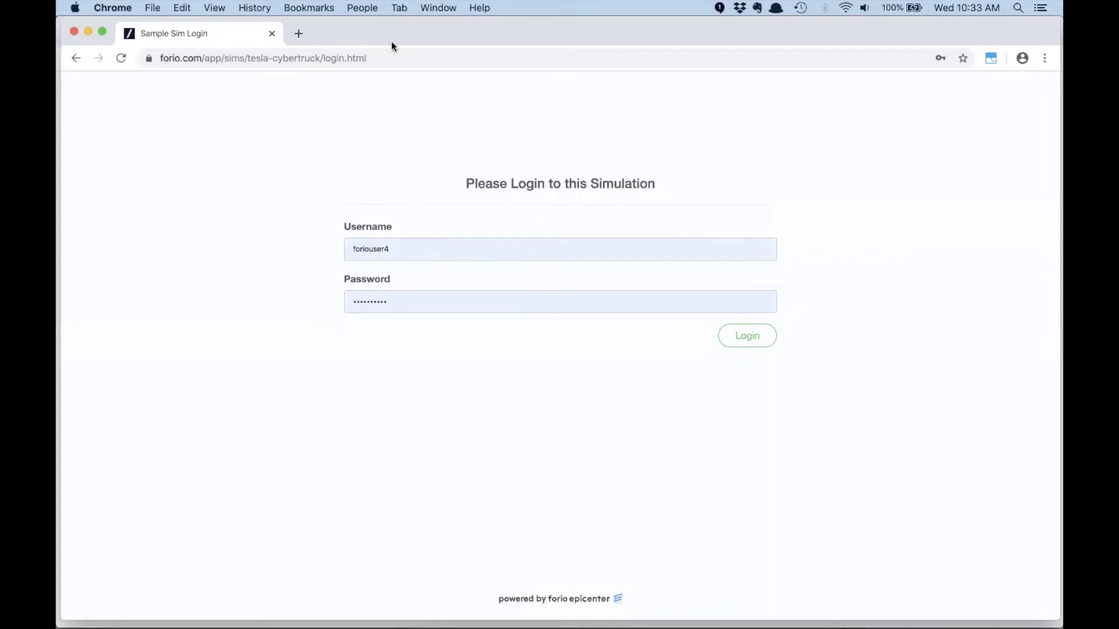
# - Try to copy the tcplayer1 username from the group's user list in the Person 1 window, and return to the simulation login page
pyautogui.click(360, 7)
pyautogui.click(370, 82)
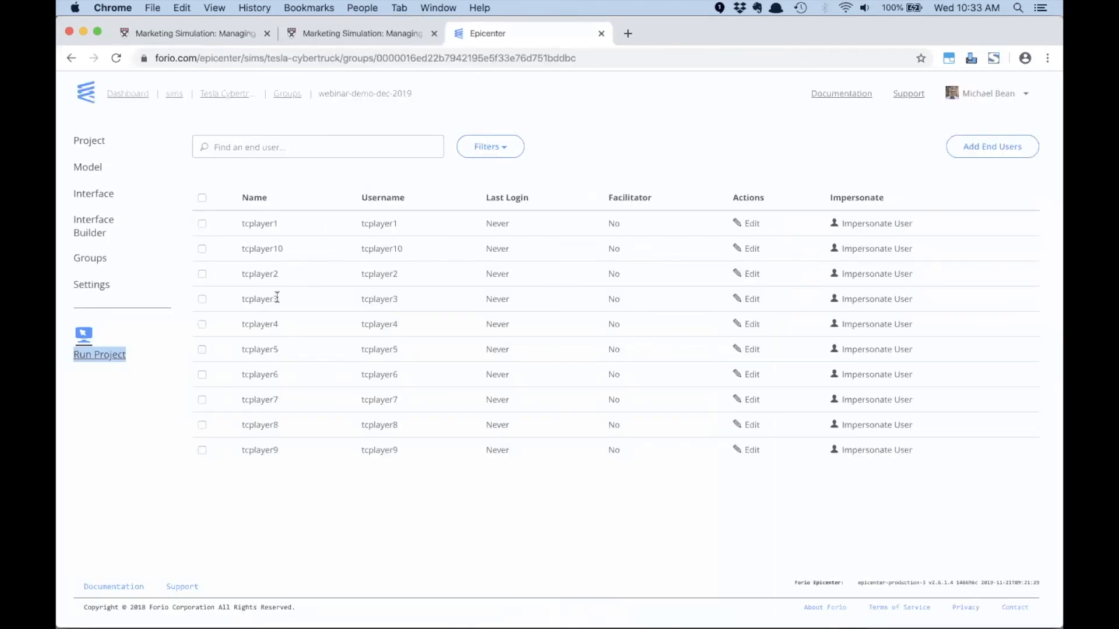
pyautogui.doubleClick(383, 223)
pyautogui.hotkey('alt', 'space')
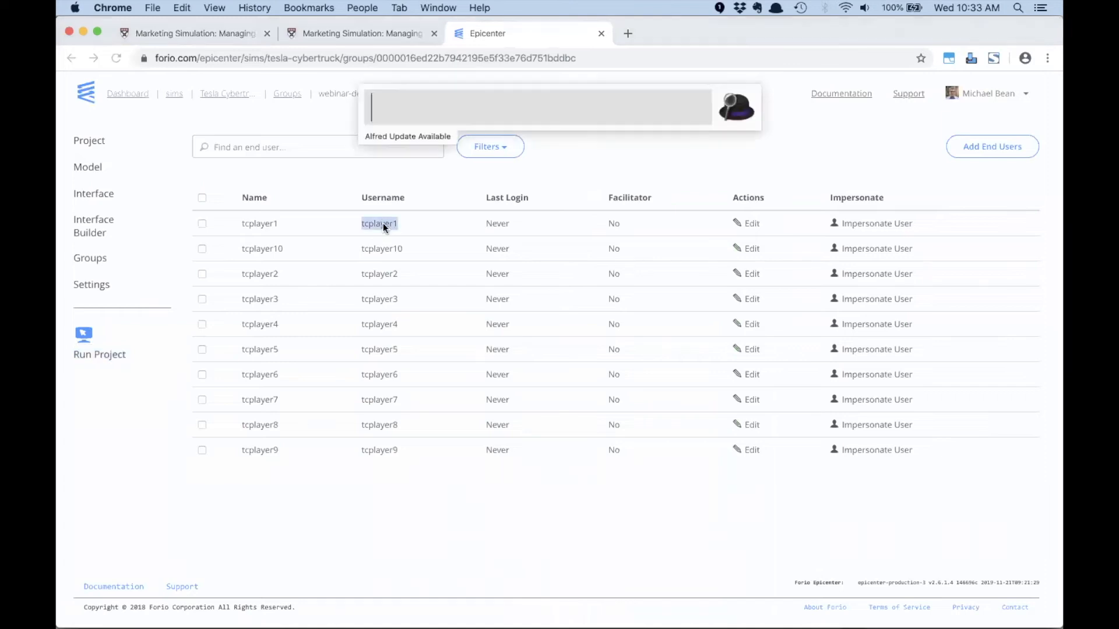
pyautogui.press('super+Tab')
pyautogui.press('super+Tab')
pyautogui.press('super+Tab')
pyautogui.press('super+Tab')
pyautogui.press('super+Tab')
pyautogui.press('super+Tab')
pyautogui.press('super+Tab')
pyautogui.press('super+Tab')
pyautogui.press('super+Tab')
pyautogui.press('super+Tab')
pyautogui.click(278, 187)
pyautogui.click(352, 8)
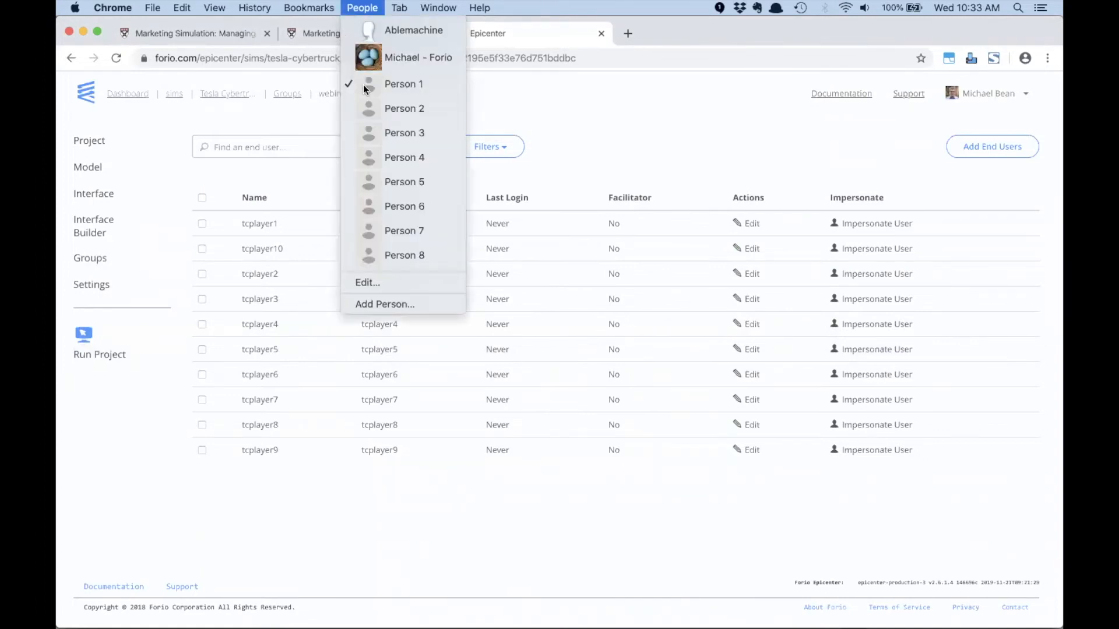
pyautogui.click(374, 155)
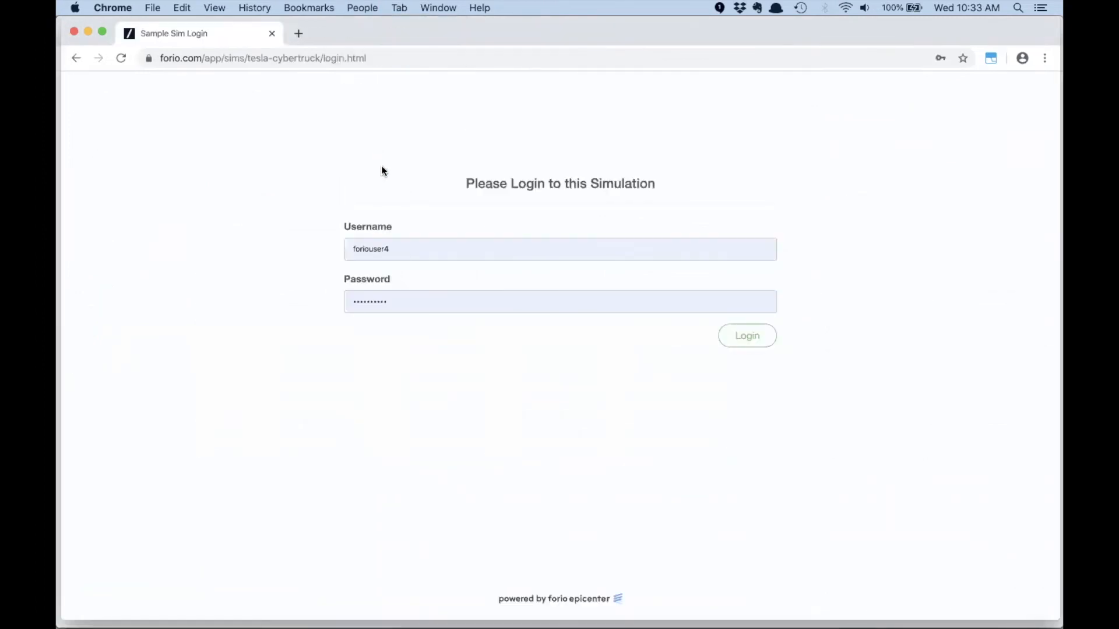
# - Log in to the simulation with the username tcplayer1 and the account password in place of the prefilled credentials
pyautogui.moveTo(404, 249); pyautogui.dragTo(341, 248)
pyautogui.press('super+v')
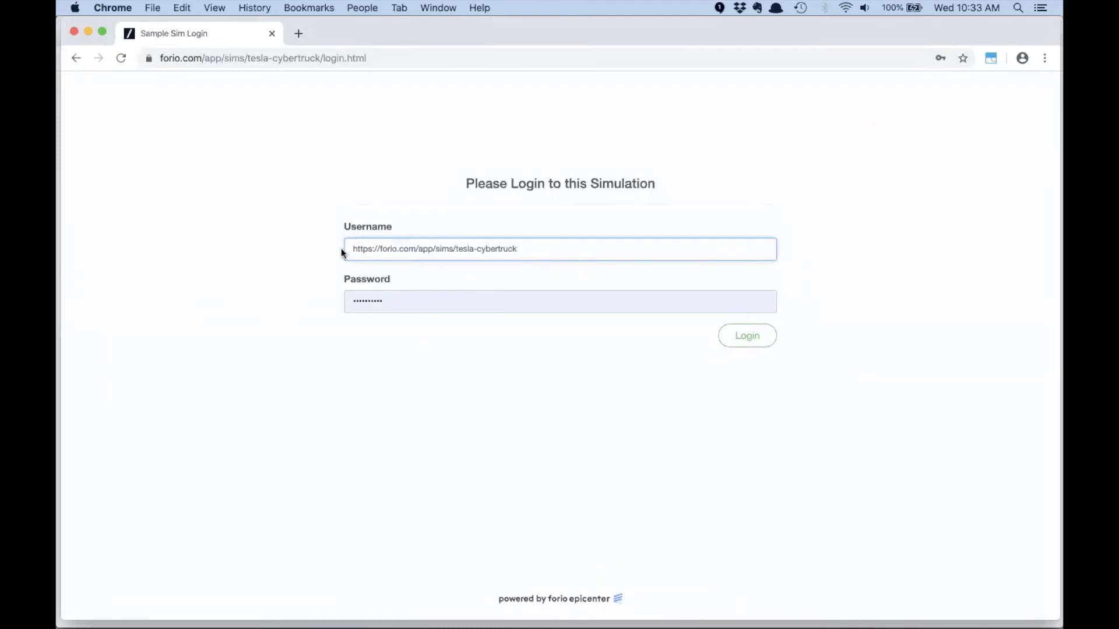
pyautogui.press('super+z')
pyautogui.write('tcpla')
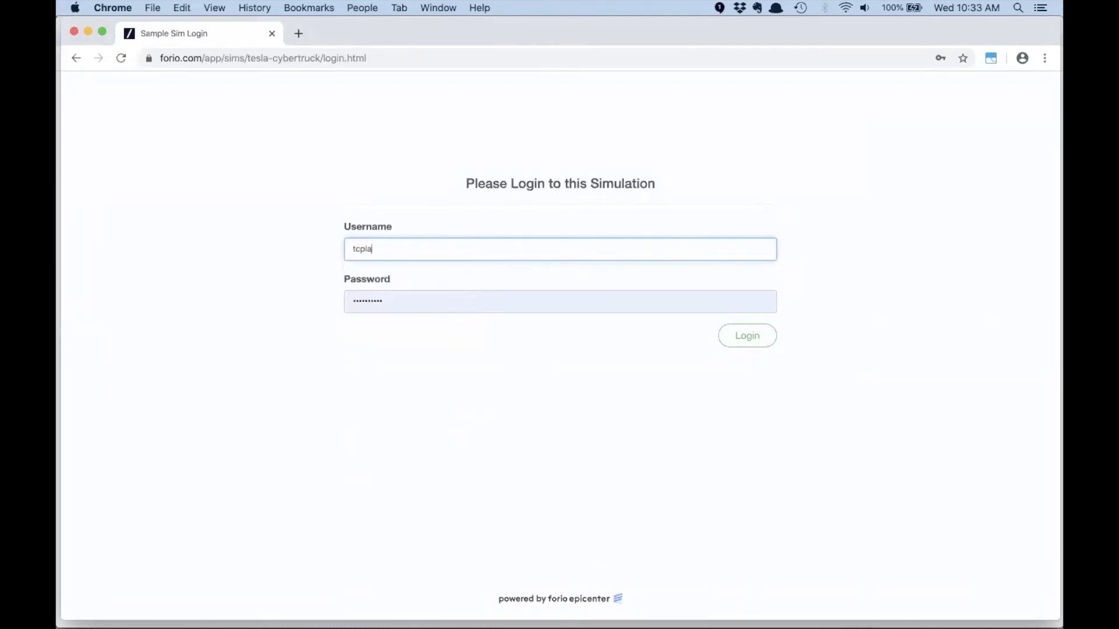
pyautogui.moveTo(413, 249); pyautogui.dragTo(335, 250)
pyautogui.press('super+c')
pyautogui.click(310, 249)
pyautogui.moveTo(395, 304); pyautogui.dragTo(310, 302)
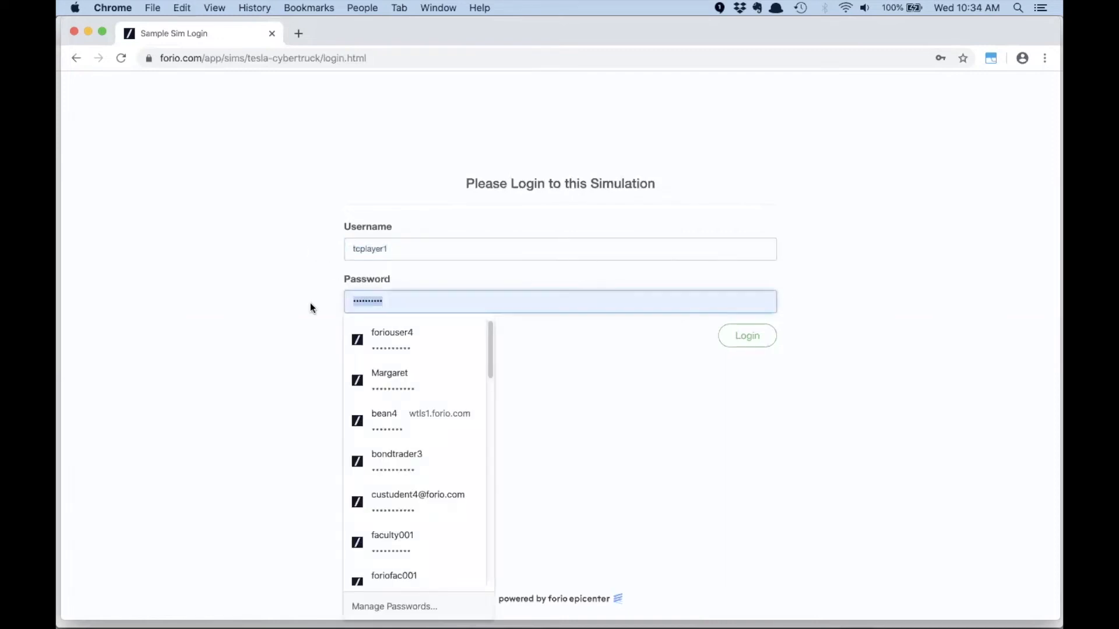
pyautogui.press('super+v')
pyautogui.click(747, 336)
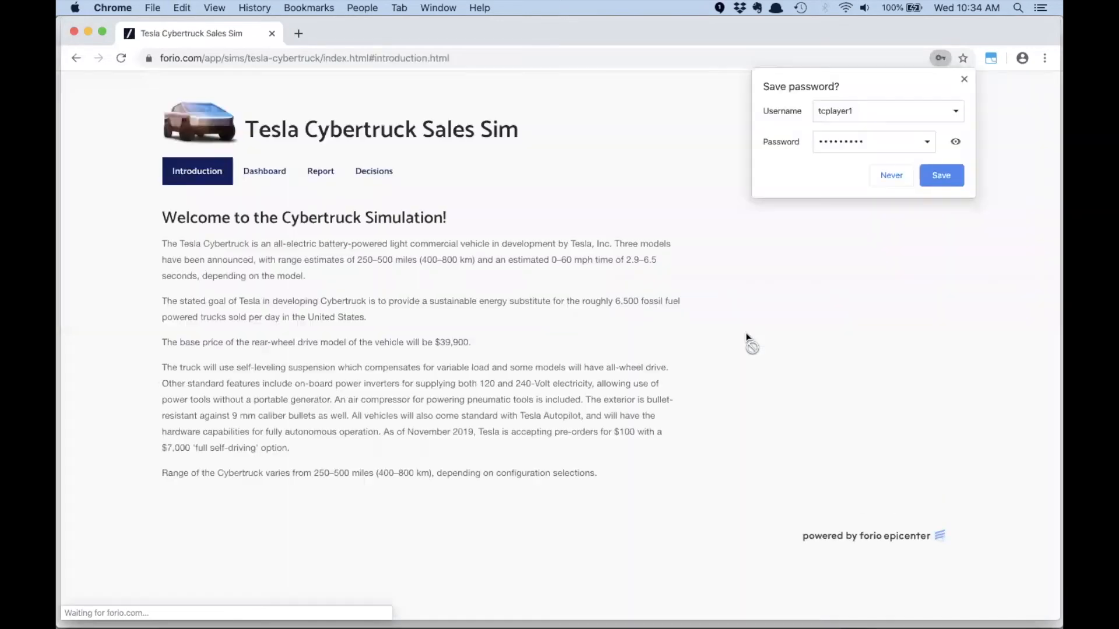
# - Save the login credentials in the browser, and briefly play and pause the Cybertruck event video on the introduction page
pyautogui.click(940, 176)
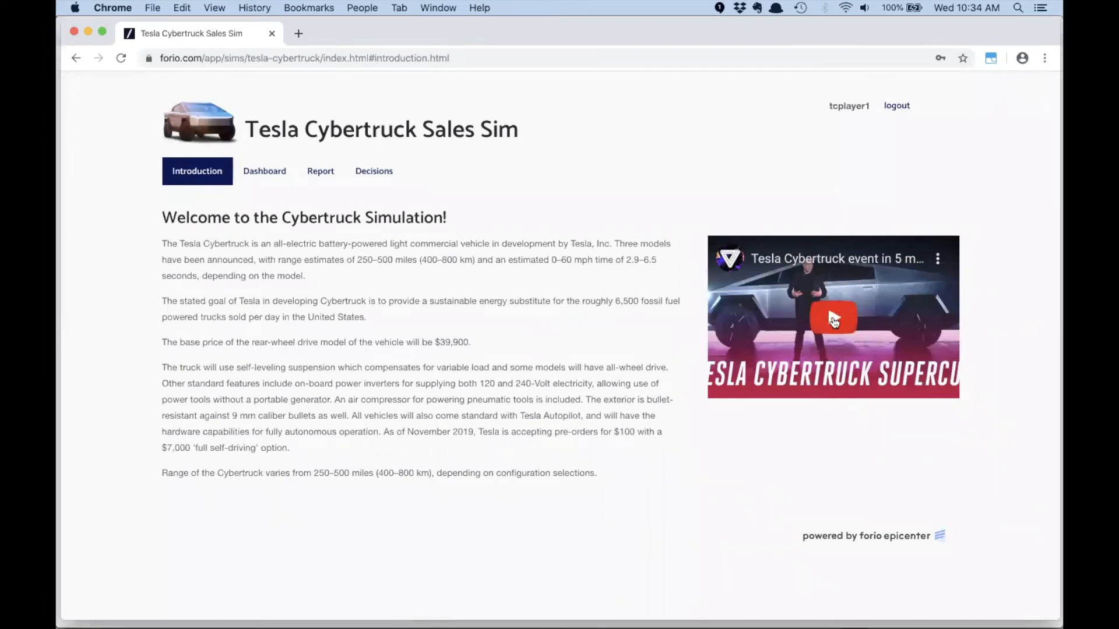
pyautogui.click(834, 319)
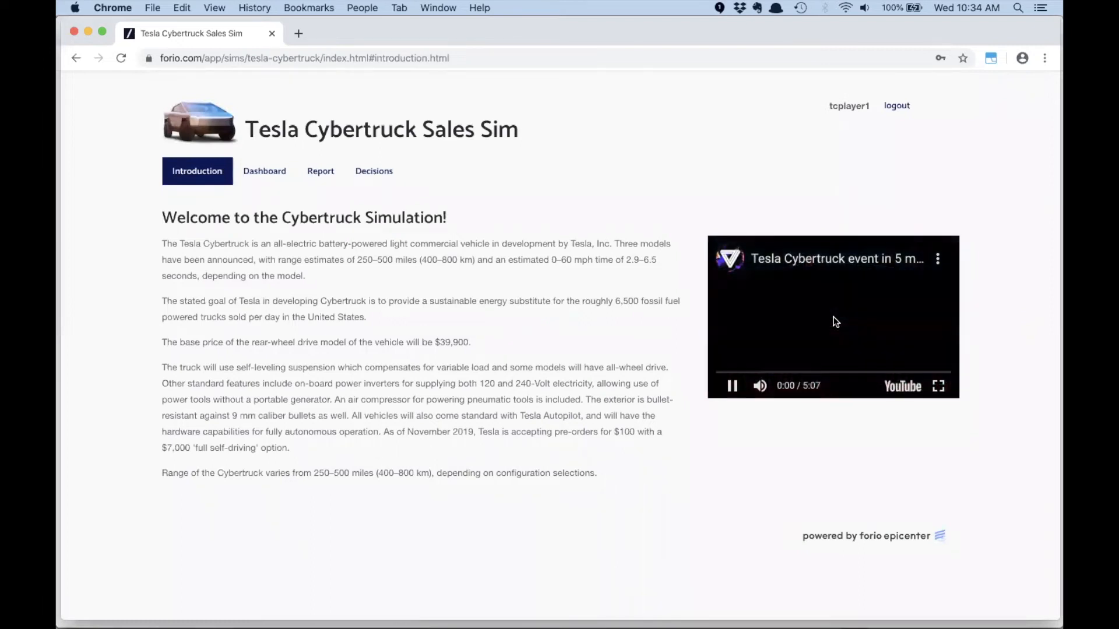
pyautogui.click(735, 387)
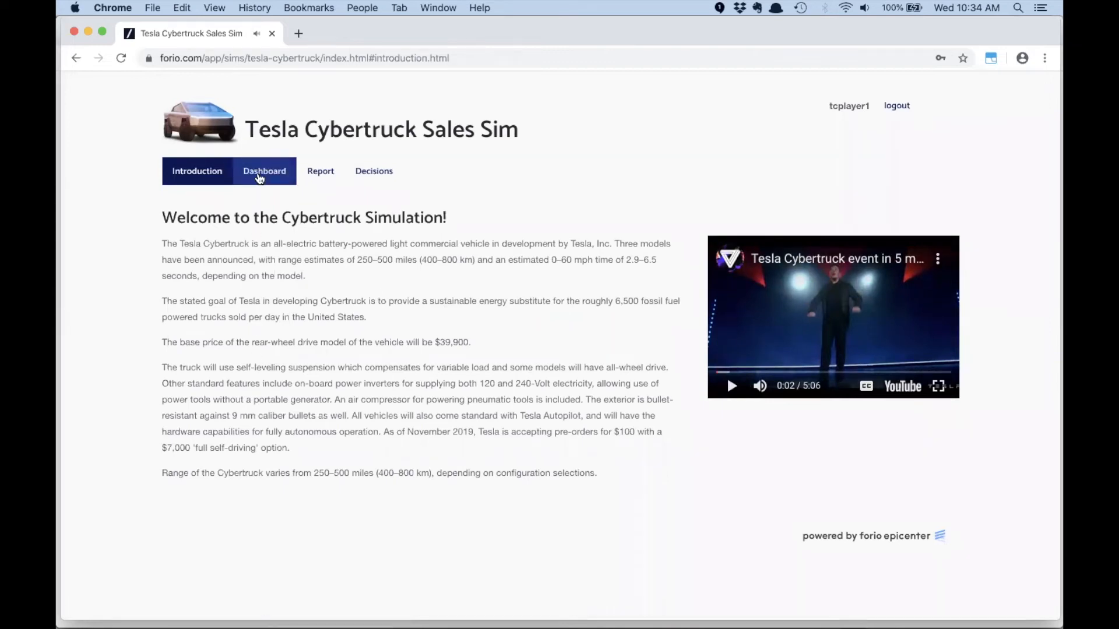
# - Check the dashboard's profit and cost structure charts, and simulate a turn with the price lowered to $34,396
pyautogui.click(260, 177)
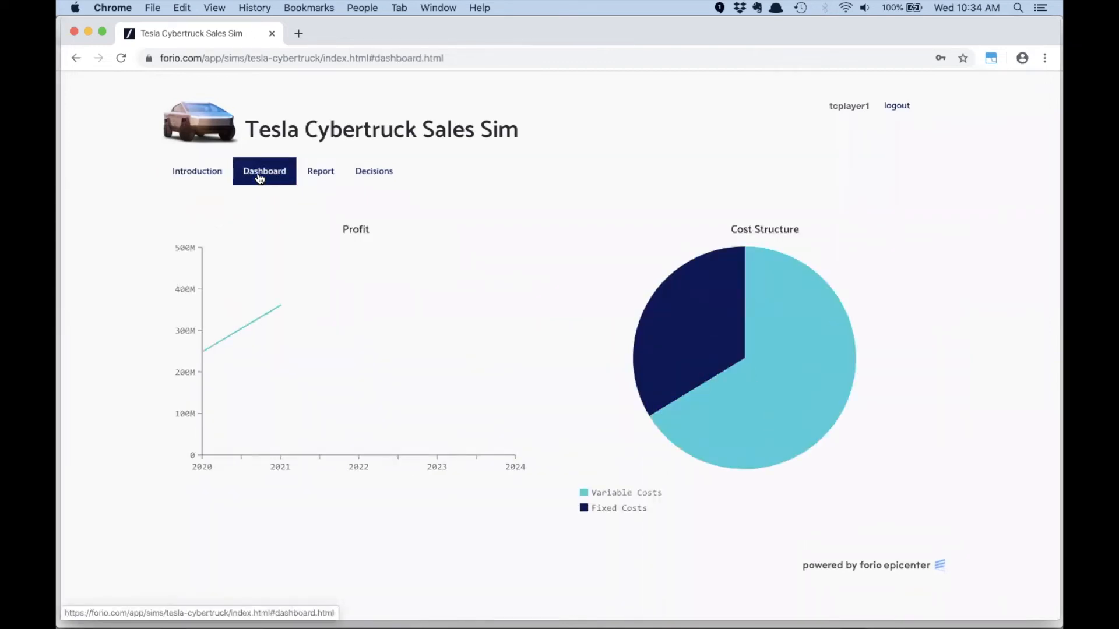
pyautogui.moveTo(663, 351)
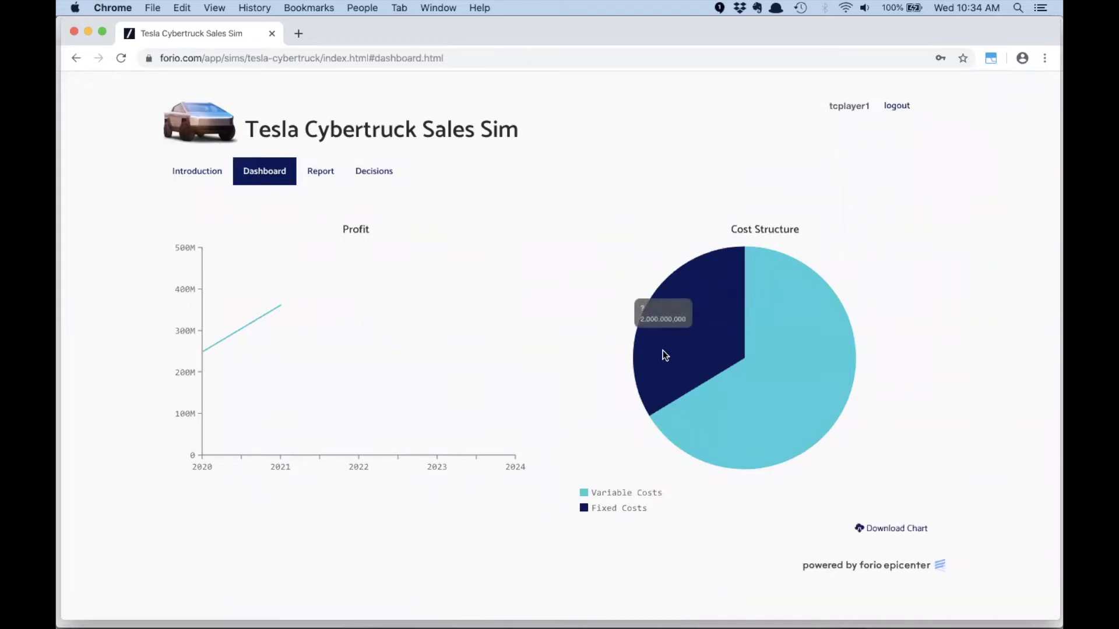
pyautogui.click(371, 175)
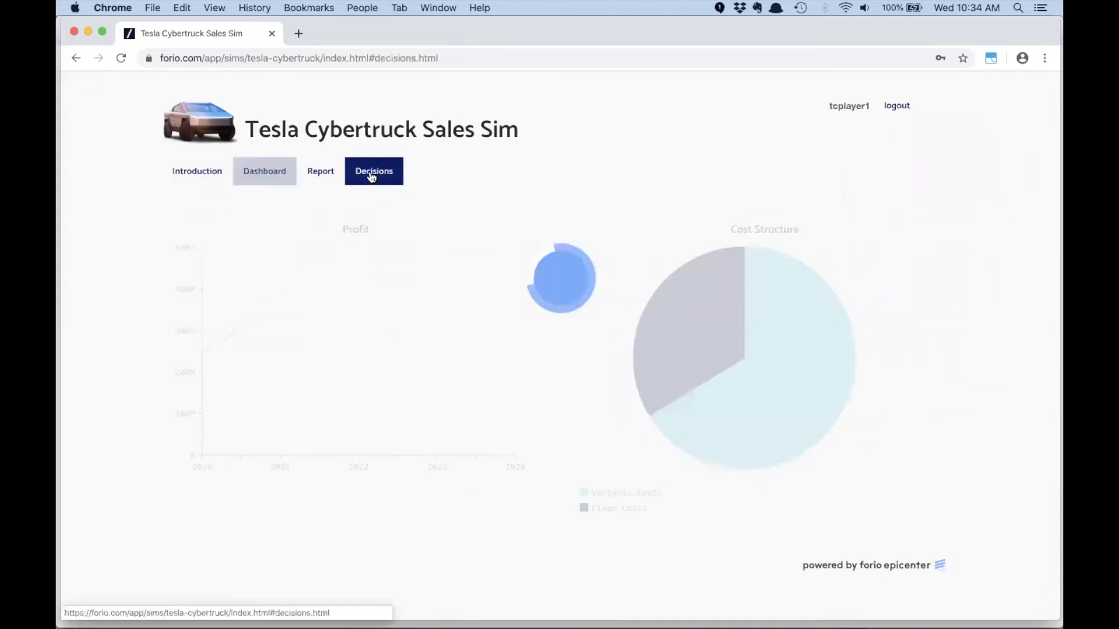
pyautogui.moveTo(281, 254)
pyautogui.mouseDown()
pyautogui.moveTo(317, 252)
pyautogui.moveTo(265, 254)
pyautogui.mouseUp()
pyautogui.click(940, 317)
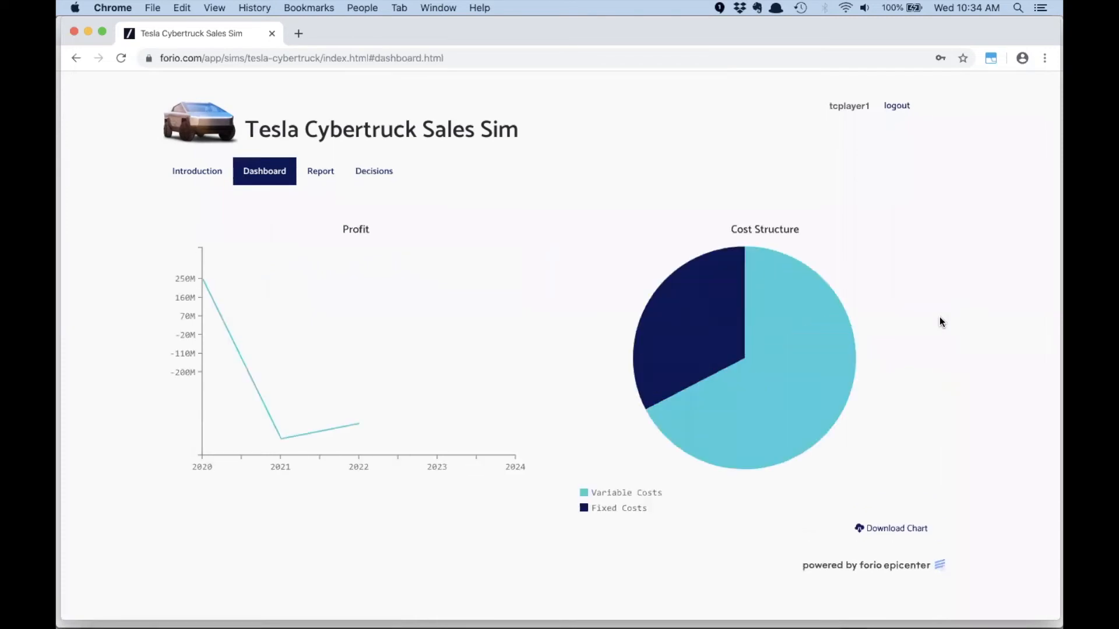
# - Raise the price to clearly above the middle of its range and simulate the next turn
pyautogui.click(398, 175)
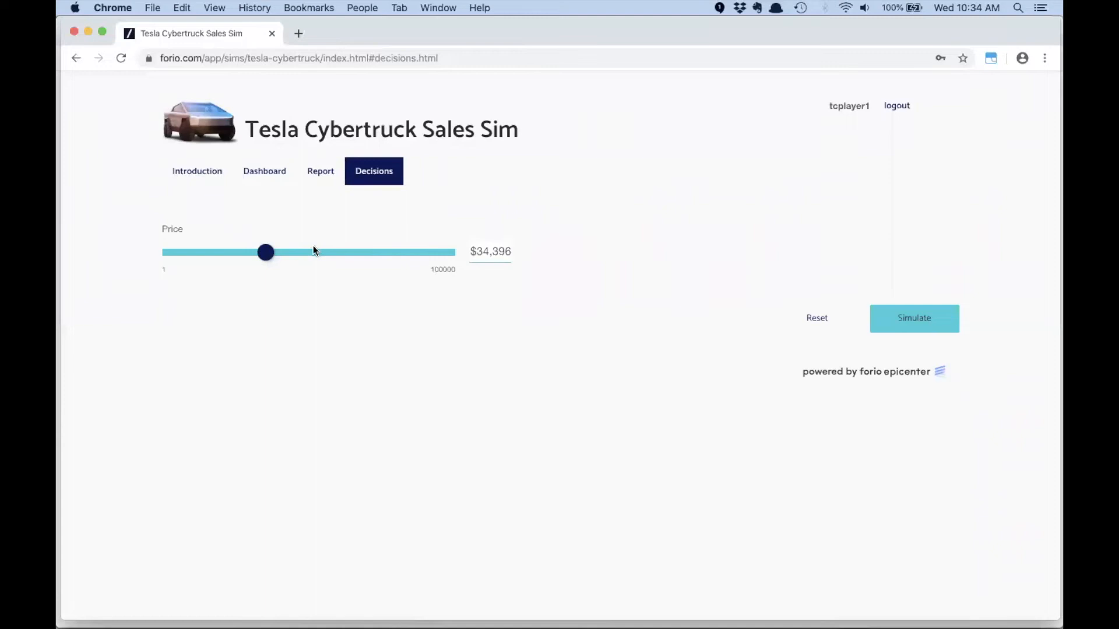
pyautogui.moveTo(267, 252); pyautogui.dragTo(348, 253)
pyautogui.click(920, 318)
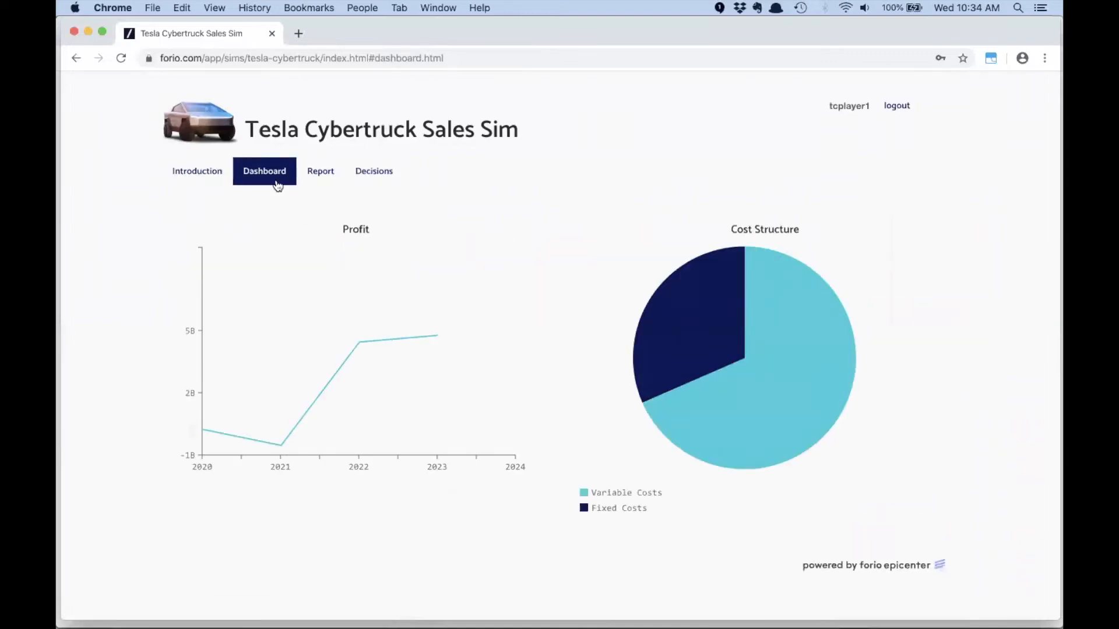
# - Raise the price decision to $77,982 and simulate another turn
pyautogui.click(366, 176)
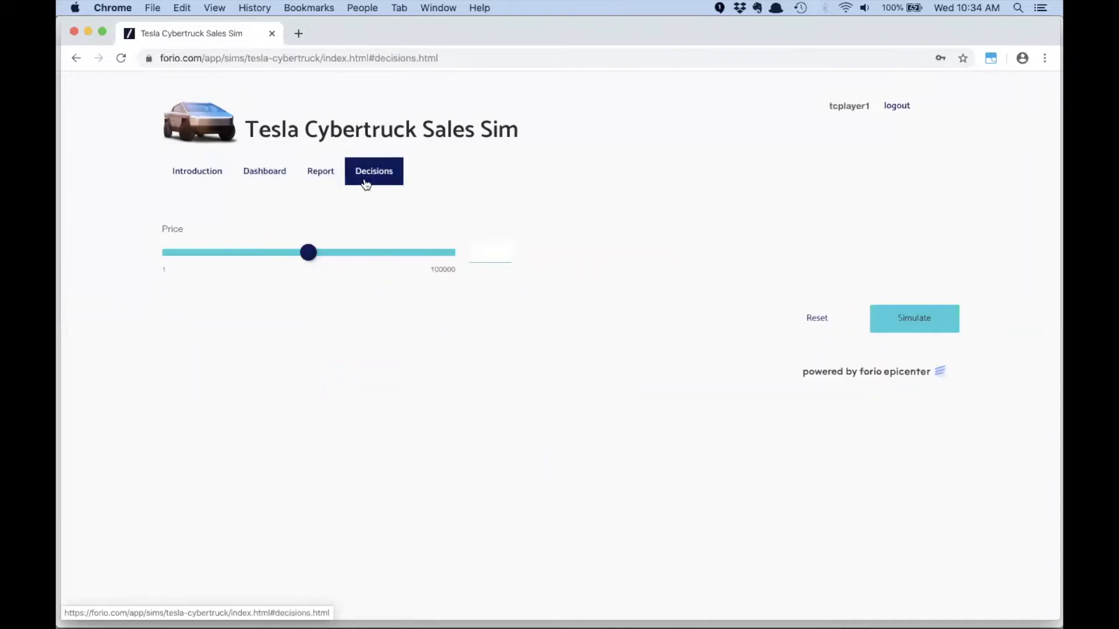
pyautogui.moveTo(347, 253); pyautogui.dragTo(385, 252)
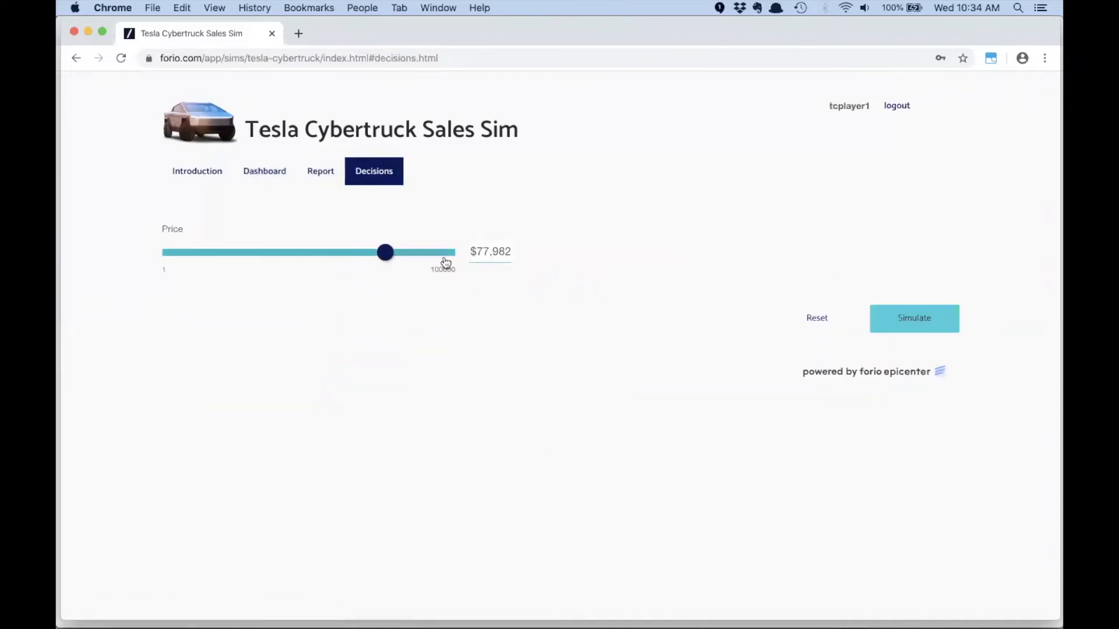
pyautogui.click(894, 326)
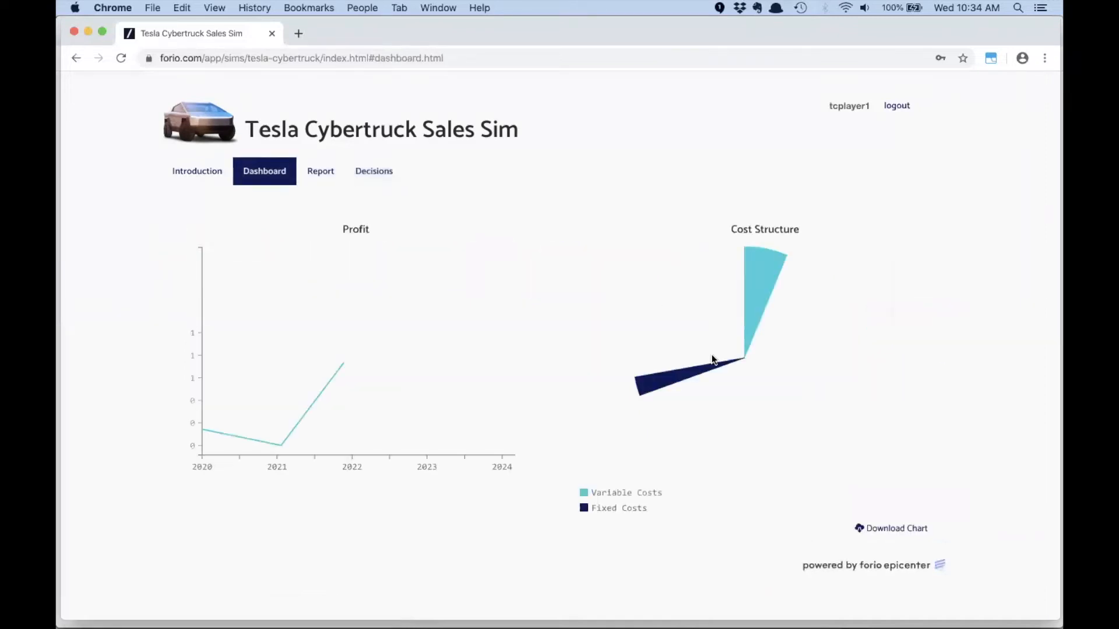
# - Simulate one more turn without changing the price, and reset the simulation to its starting state
pyautogui.moveTo(446, 414)
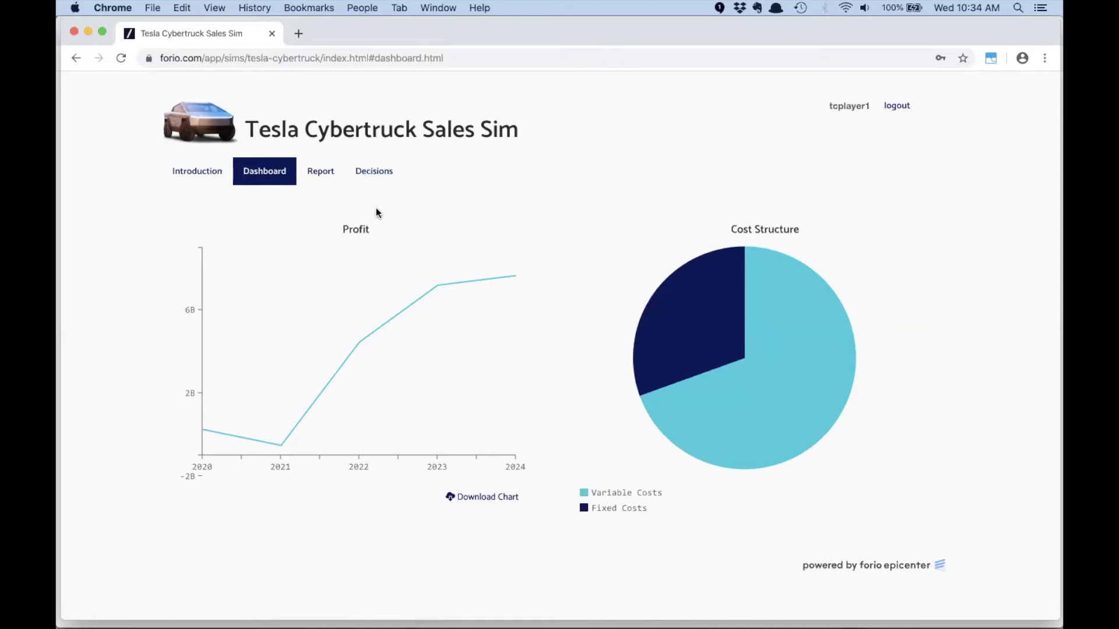
pyautogui.click(375, 177)
pyautogui.click(933, 315)
pyautogui.click(376, 175)
pyautogui.click(811, 319)
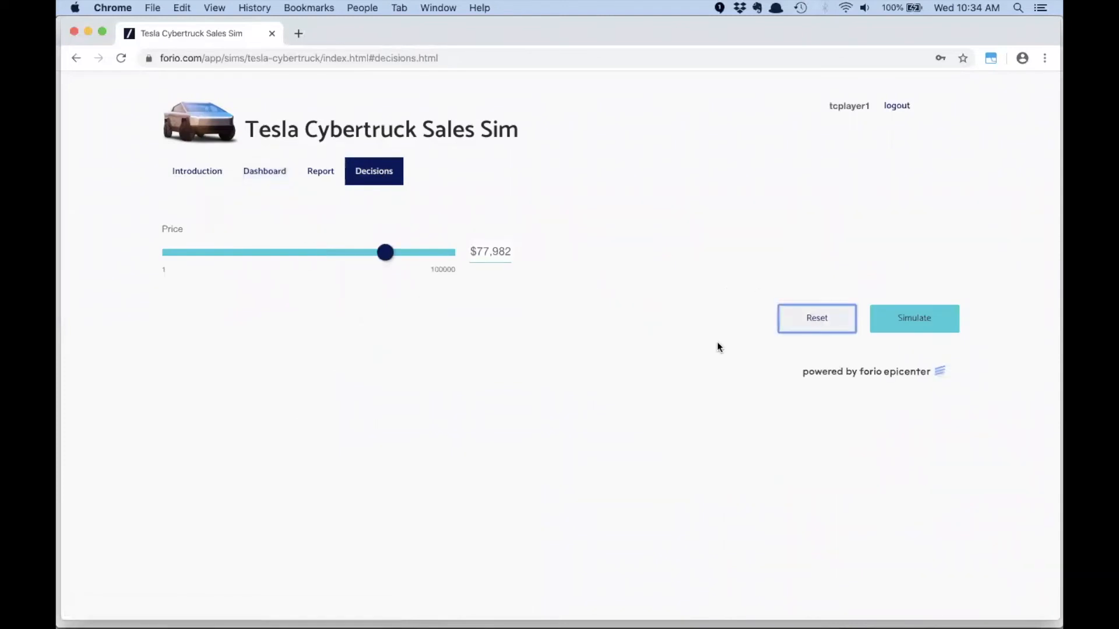
pyautogui.click(783, 324)
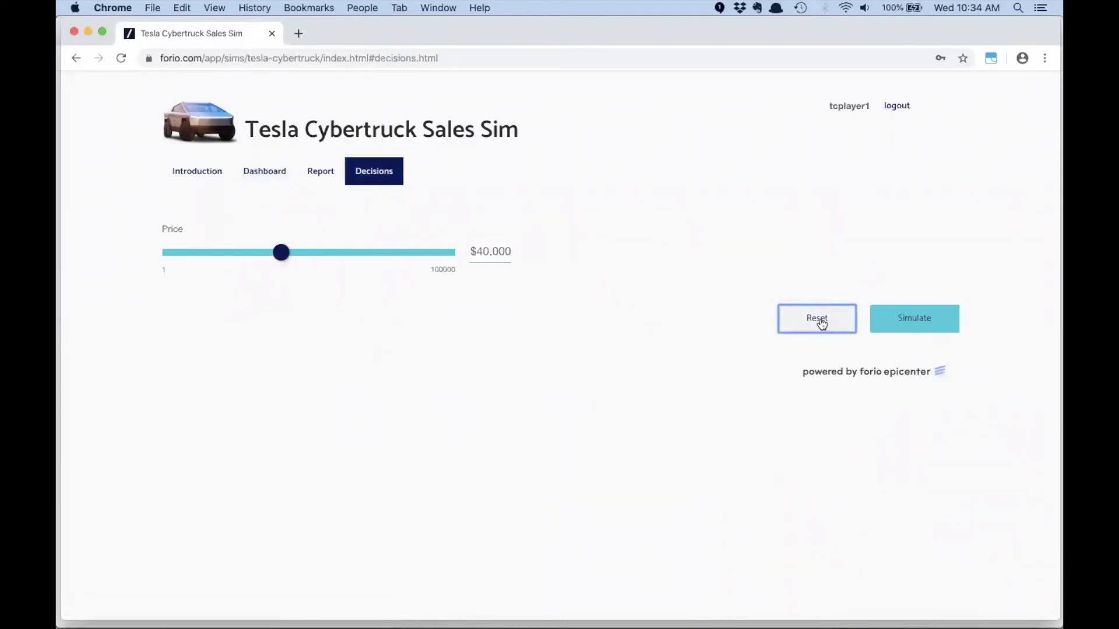
# - Check the reset dashboard, set the price to $50,000 without simulating, and view its effect on the profit chart
pyautogui.click(267, 174)
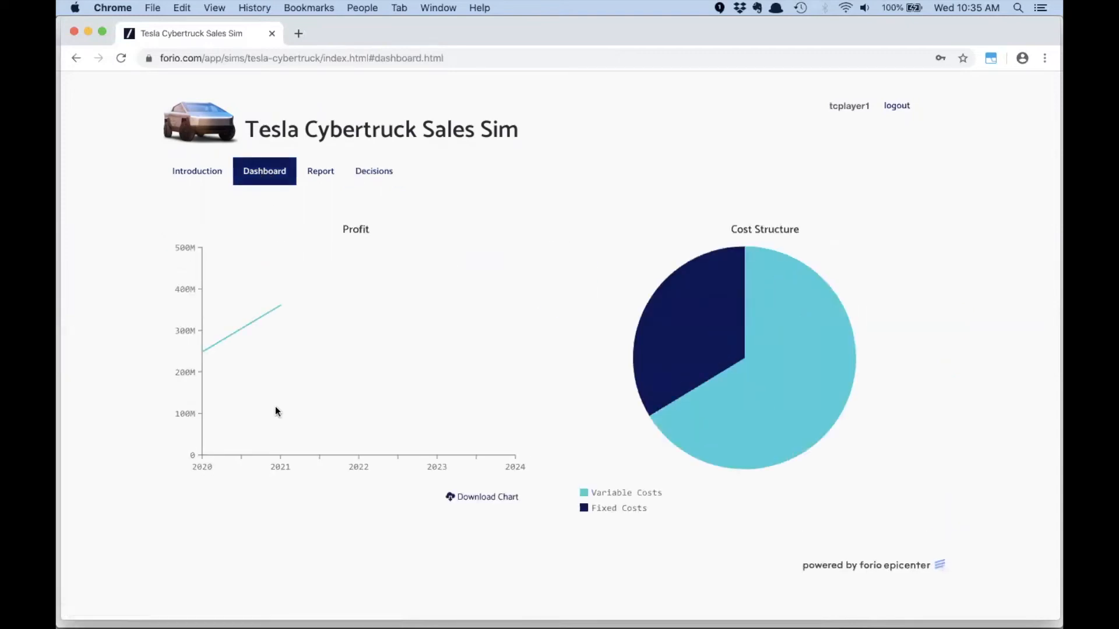
pyautogui.click(376, 170)
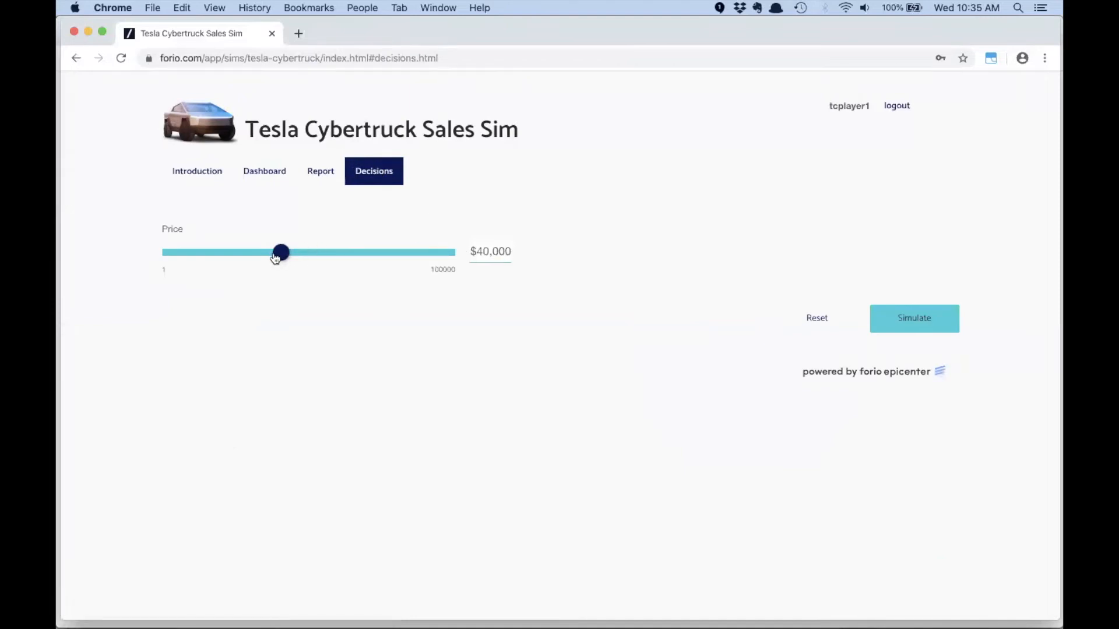
pyautogui.click(482, 251)
pyautogui.doubleClick(482, 251)
pyautogui.write('50,000')
pyautogui.press('Tab')
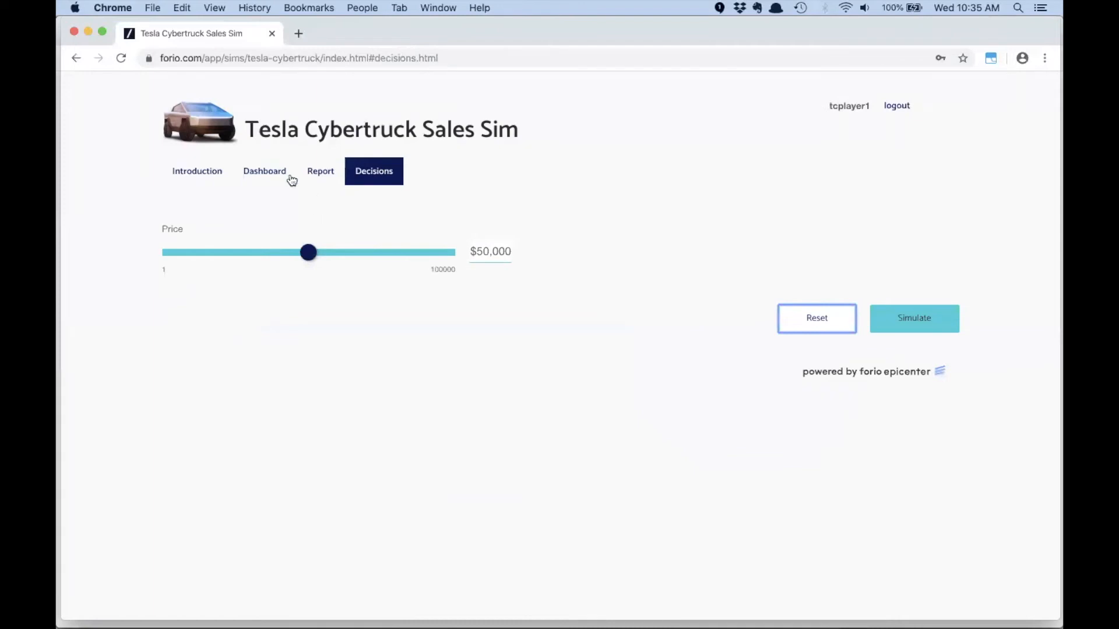
pyautogui.click(252, 172)
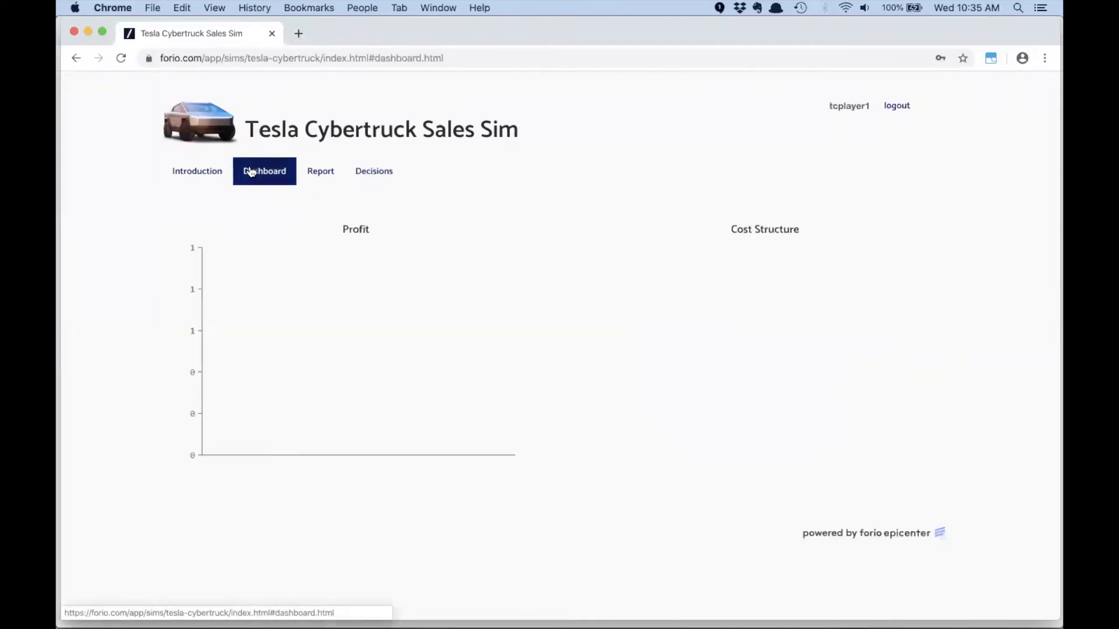
pyautogui.moveTo(285, 261)
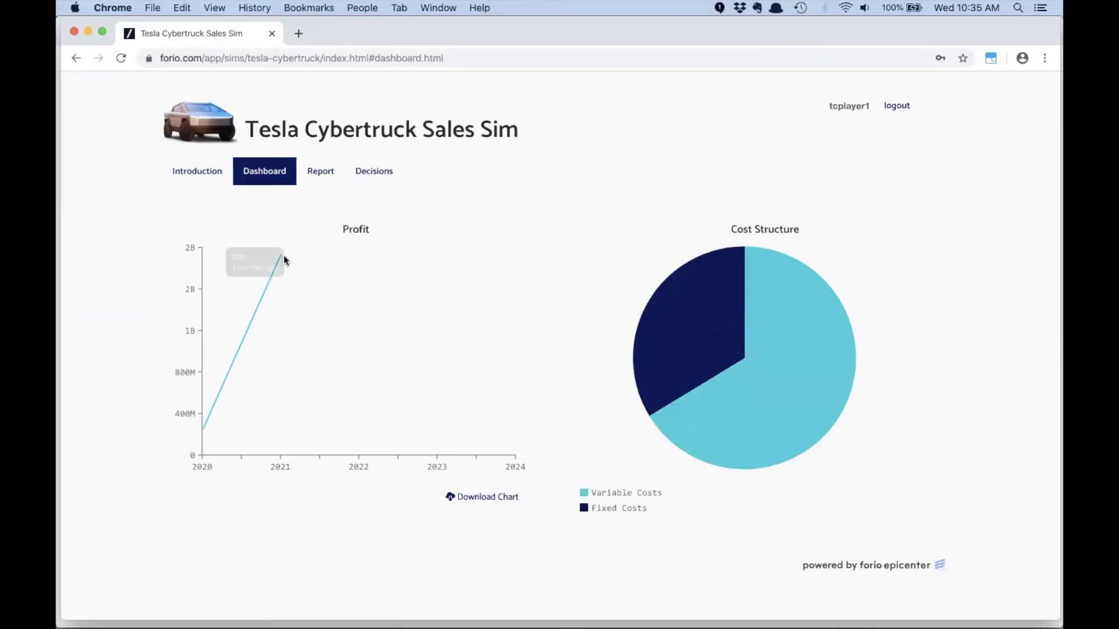
# - Lower the price to $14,617, view its effect on the dashboard's profit chart, and return to the decisions page
pyautogui.click(376, 172)
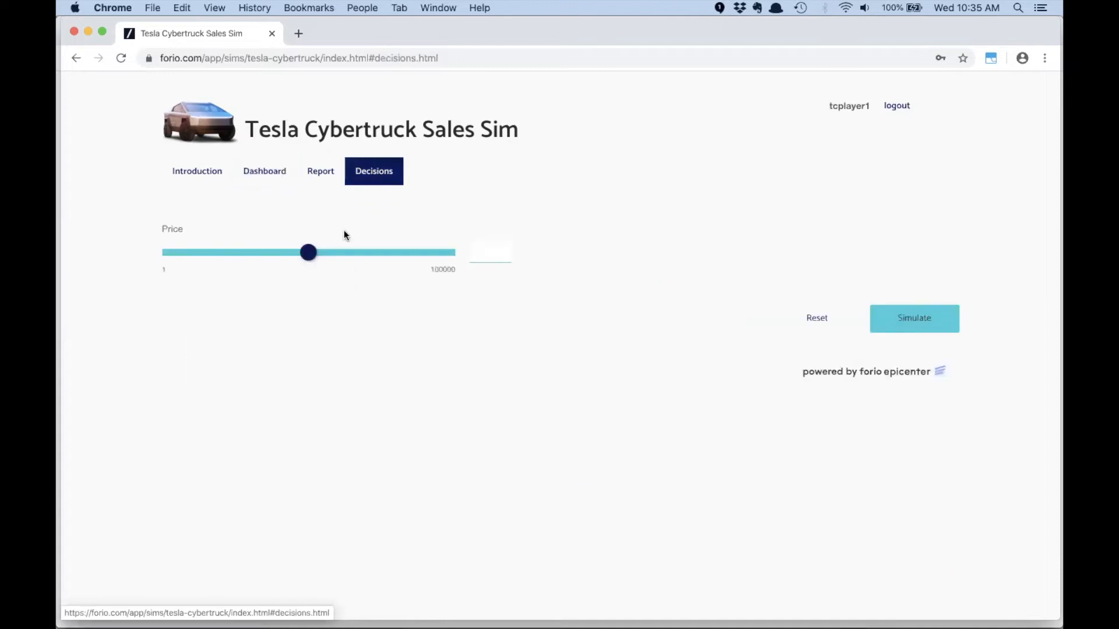
pyautogui.moveTo(308, 253); pyautogui.dragTo(212, 254)
pyautogui.click(263, 170)
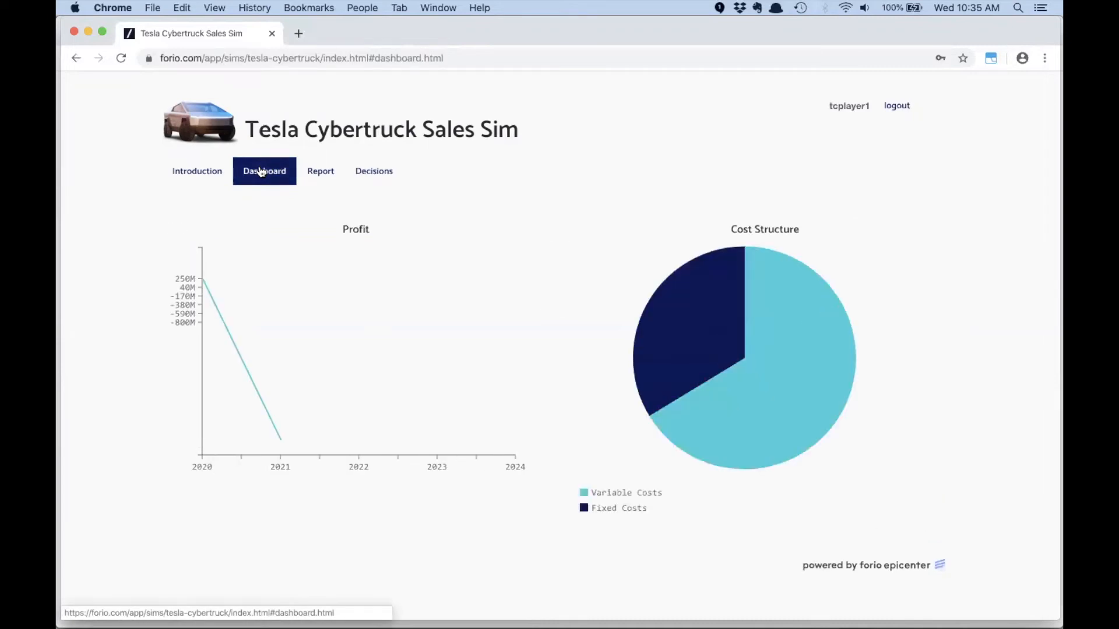
pyautogui.moveTo(277, 401)
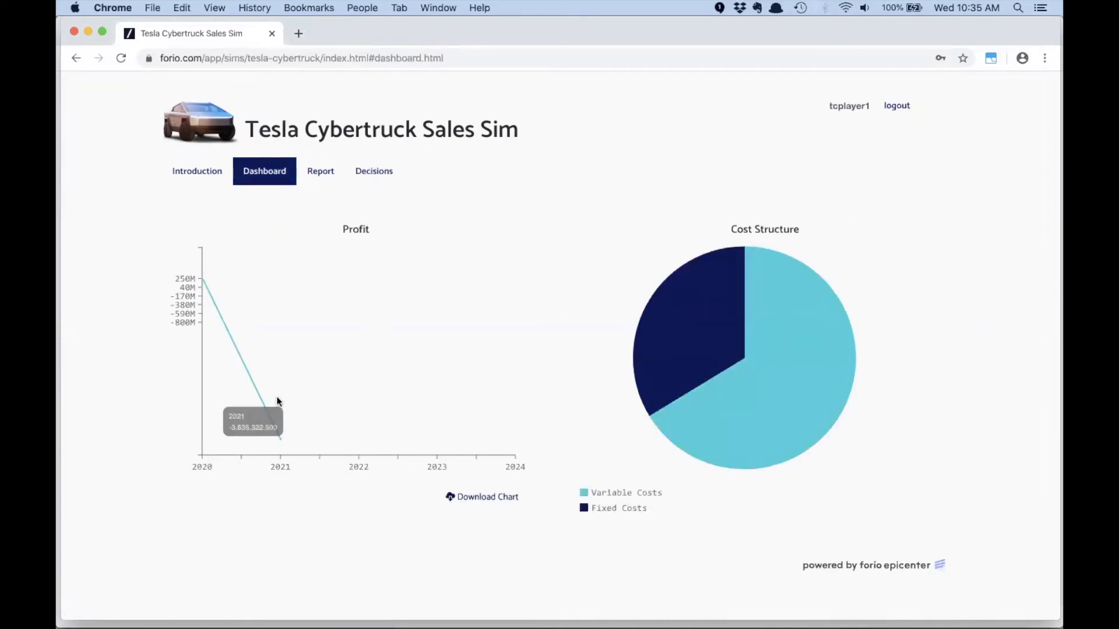
pyautogui.click(370, 169)
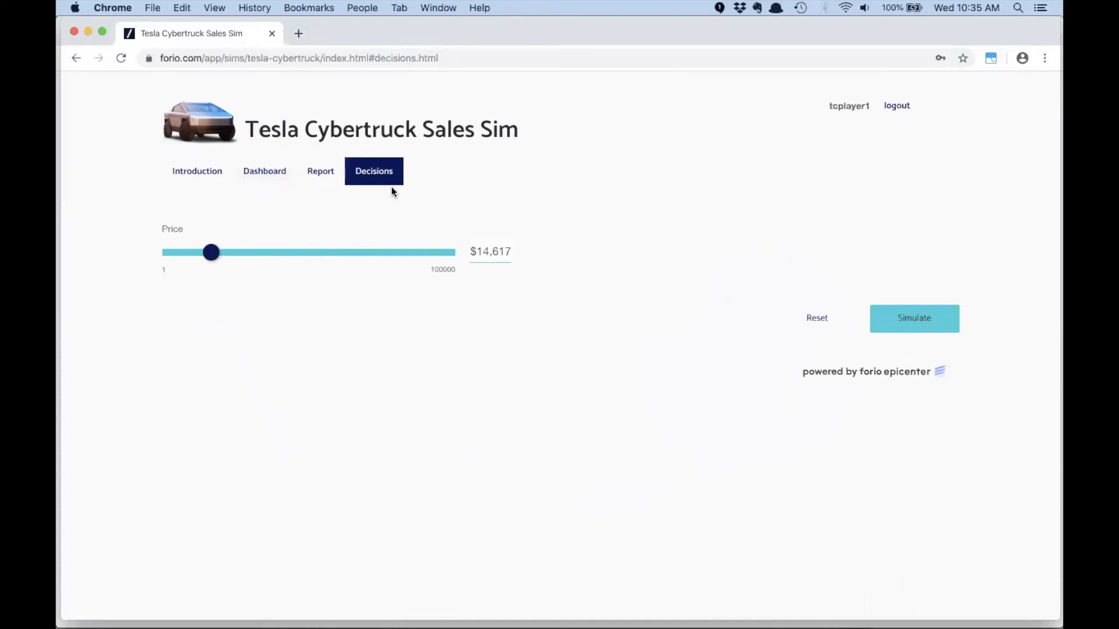
# - Switch to Excel and bring the model1 workbook to the front
pyautogui.press('super+Tab')
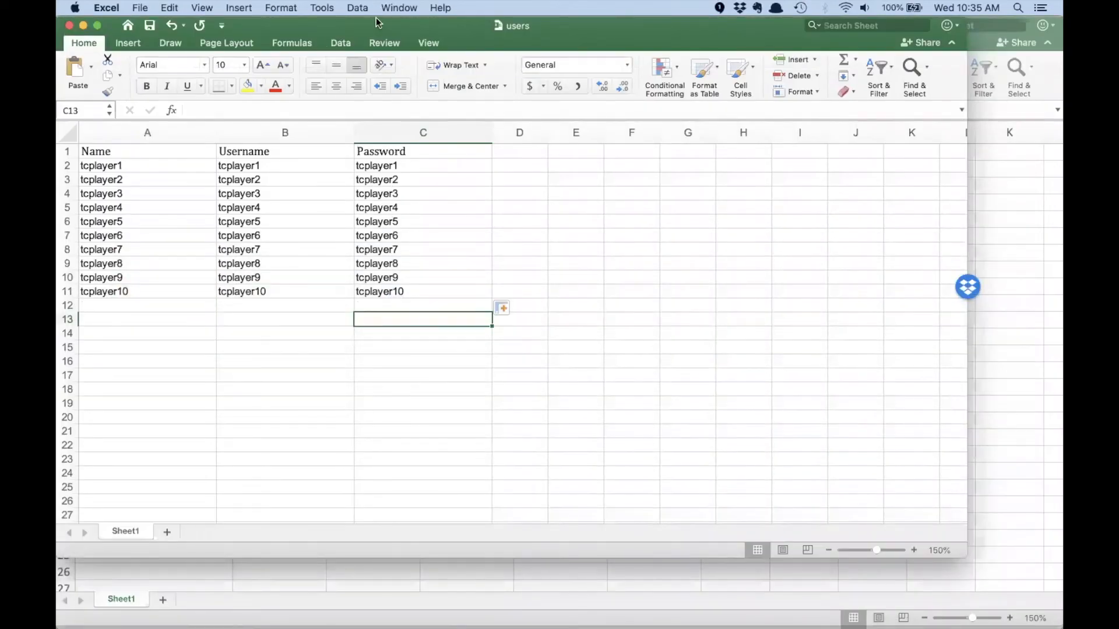
pyautogui.click(399, 8)
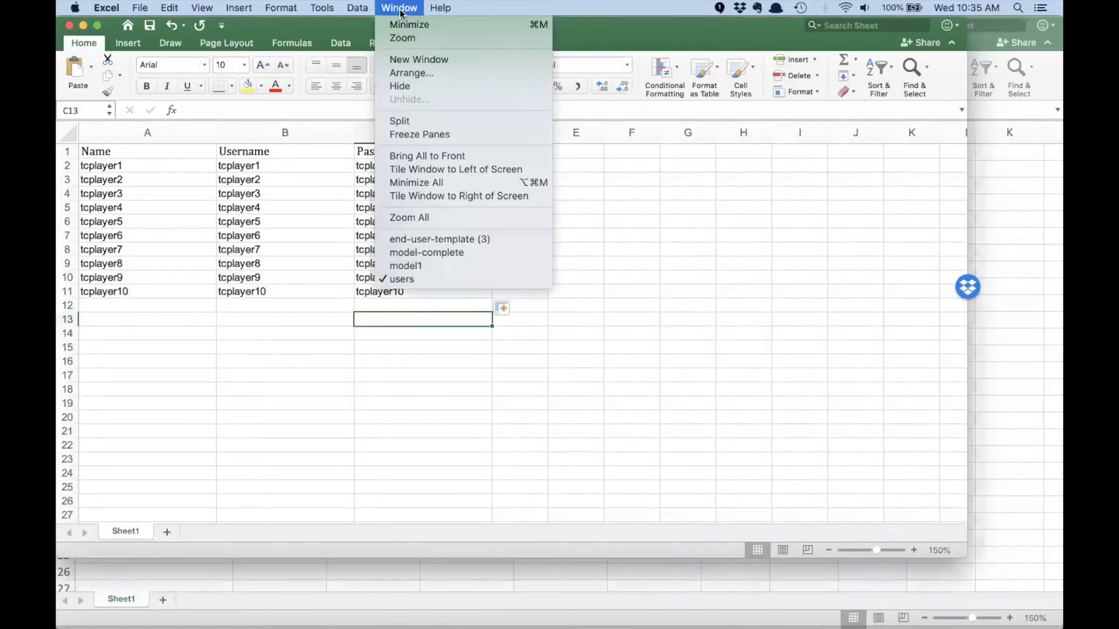
pyautogui.click(406, 266)
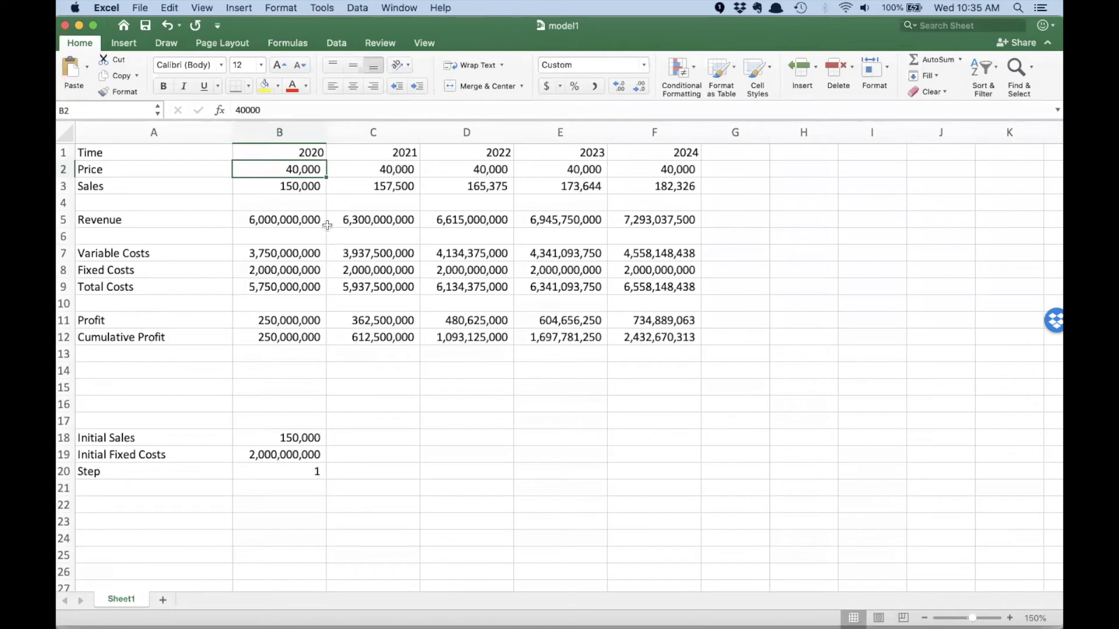
# - Set the 2022 price in cell D2 to 50000, and inspect the 2022 column D1:D12 and its sales formula in D3
pyautogui.press('Right')
pyautogui.press('Right')
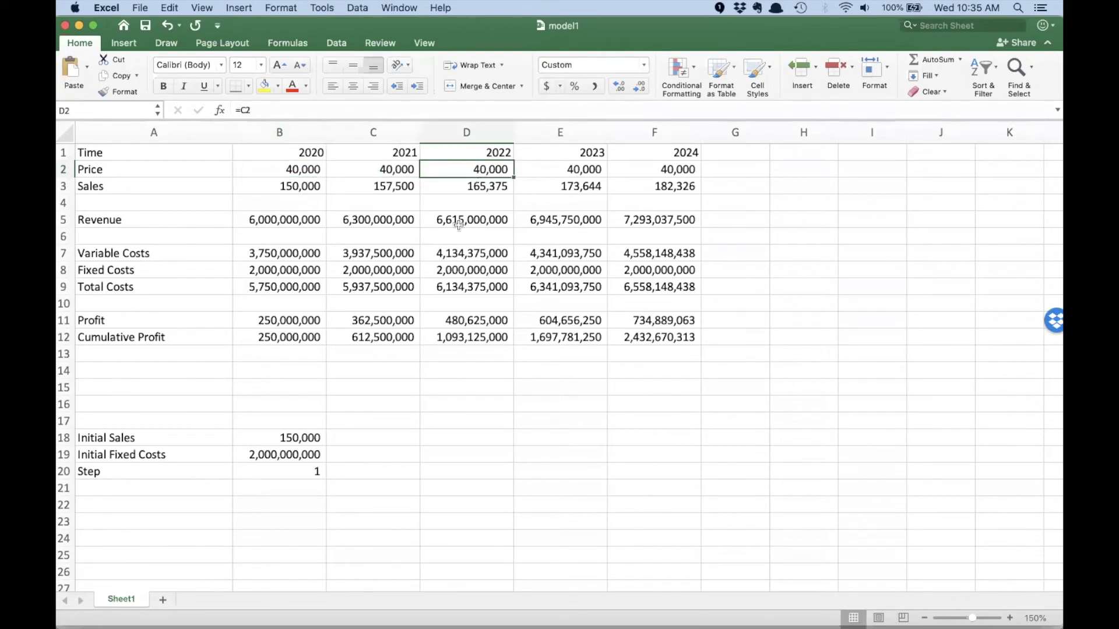
pyautogui.write('50000')
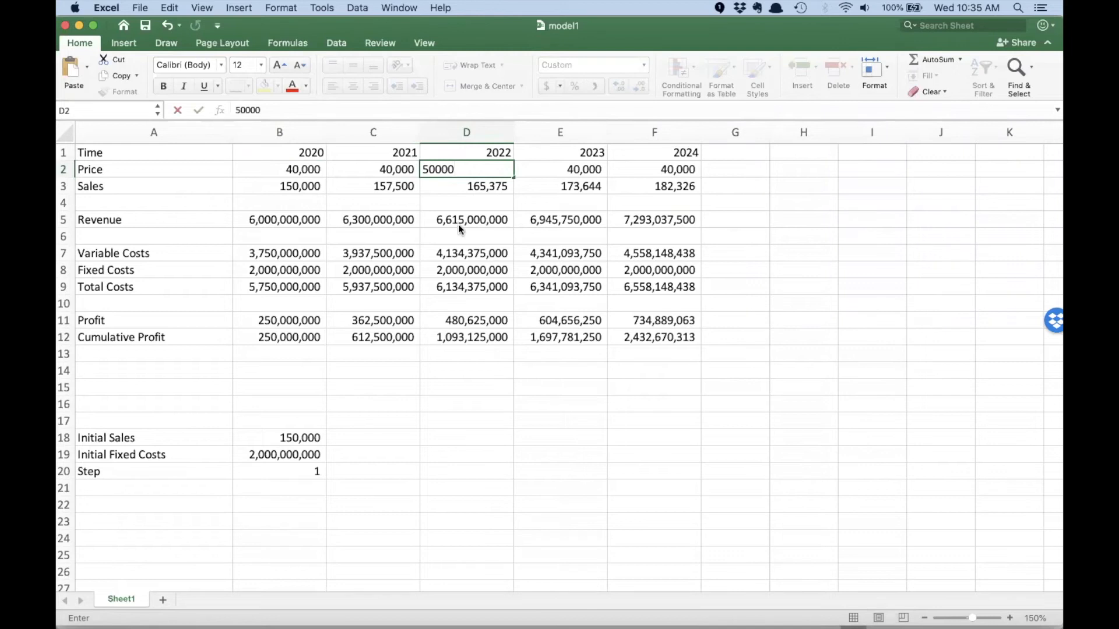
pyautogui.press('Right')
pyautogui.moveTo(471, 153); pyautogui.dragTo(474, 337)
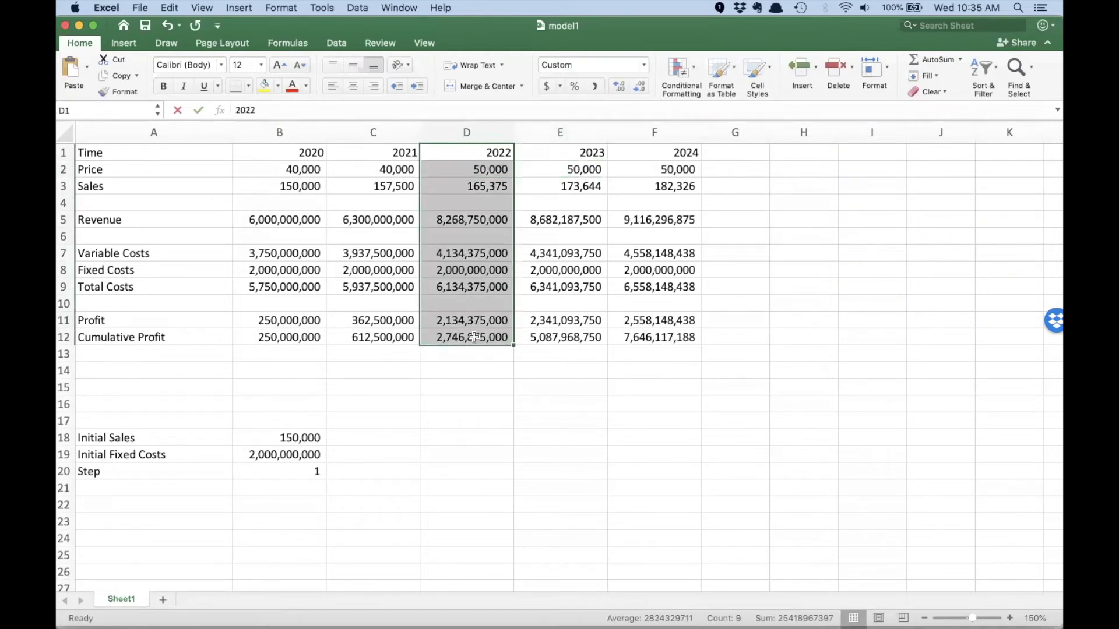
pyautogui.click(469, 184)
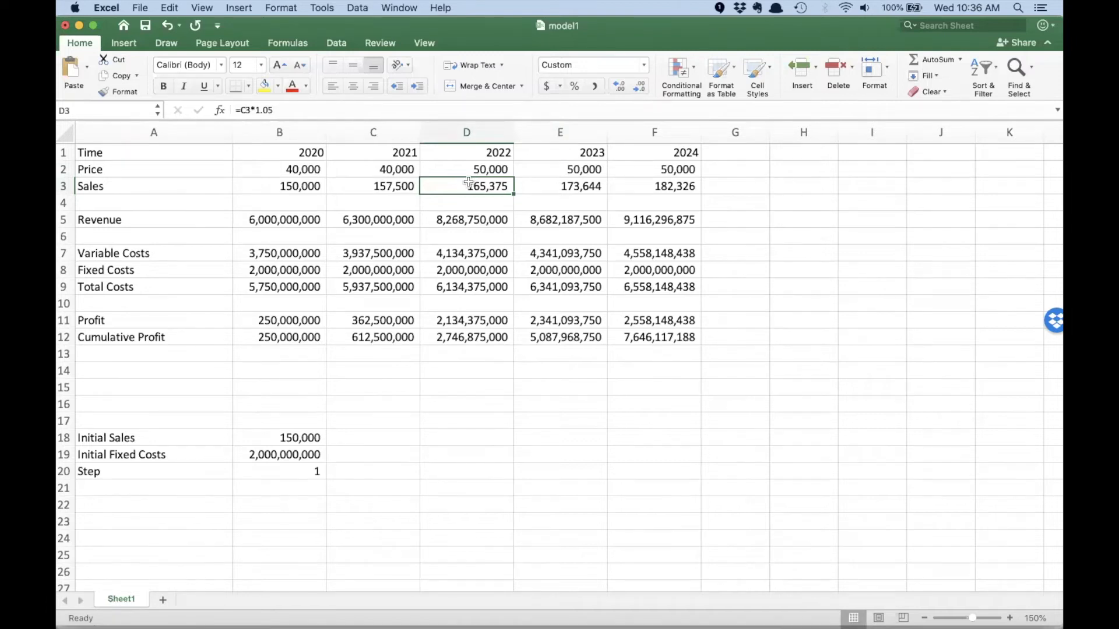
# - Insert a row above the Price row and label it "Price Decision" in cell A2
pyautogui.click(65, 169)
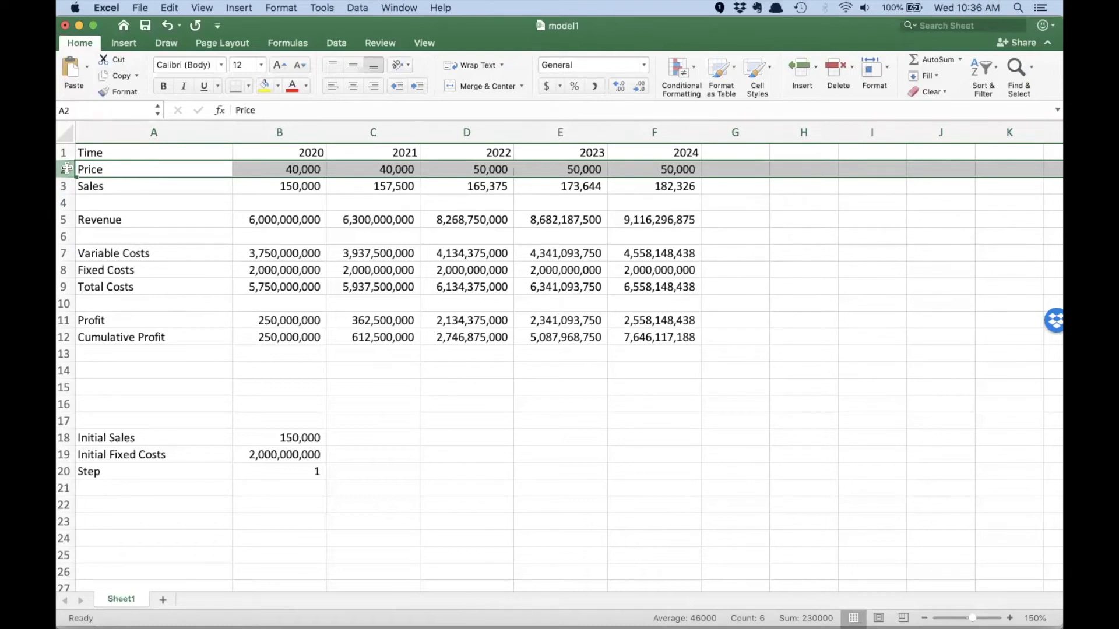
pyautogui.rightClick(67, 168)
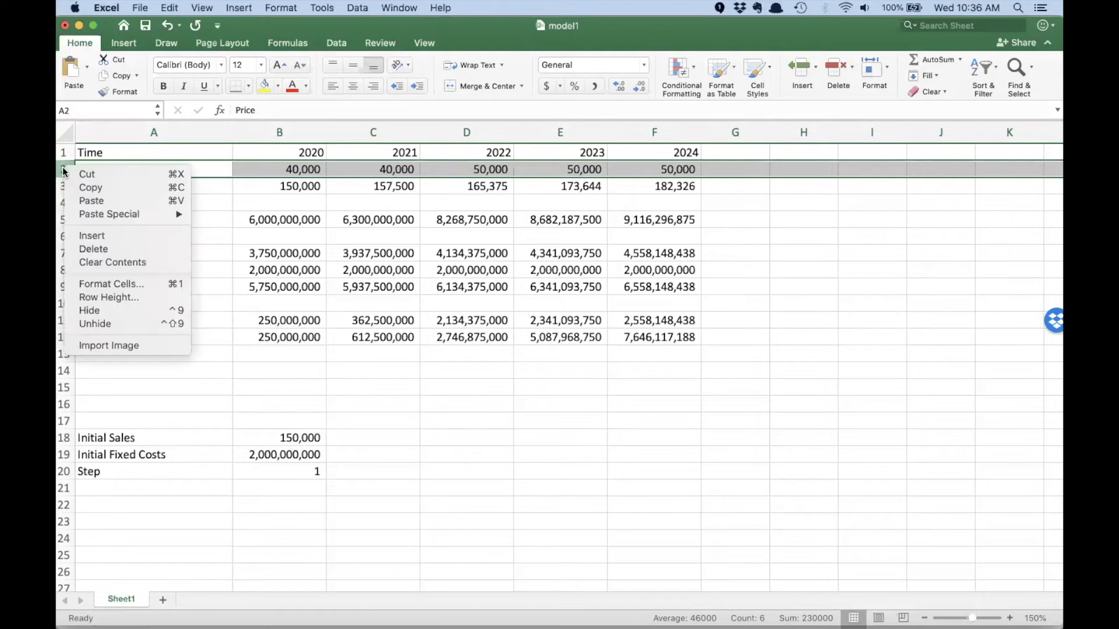
pyautogui.click(90, 238)
pyautogui.click(140, 170)
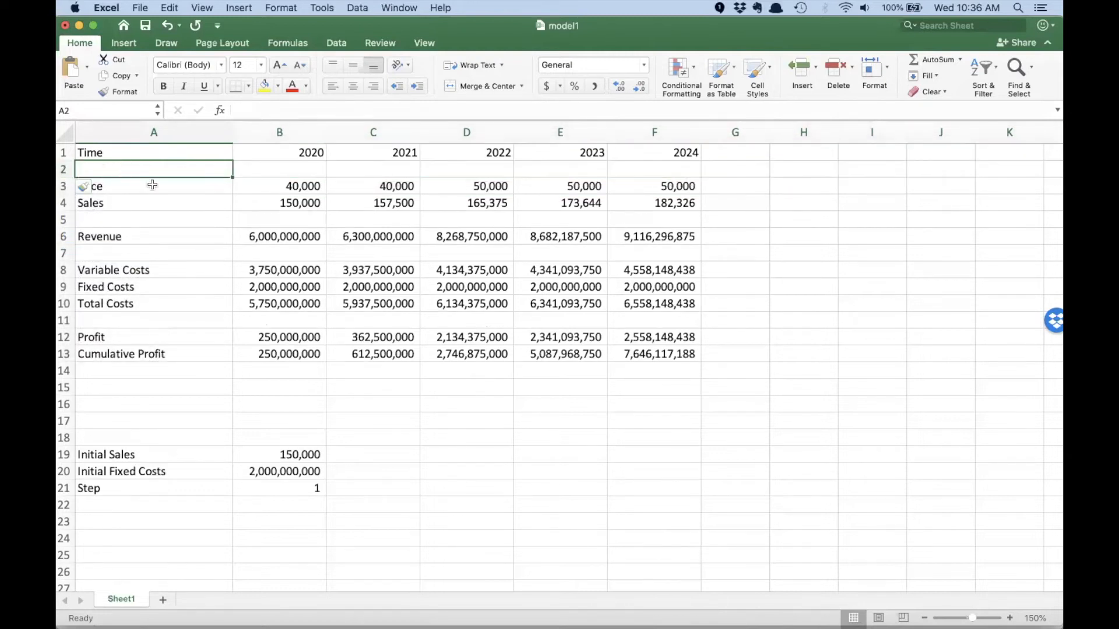
pyautogui.write('Price Decision')
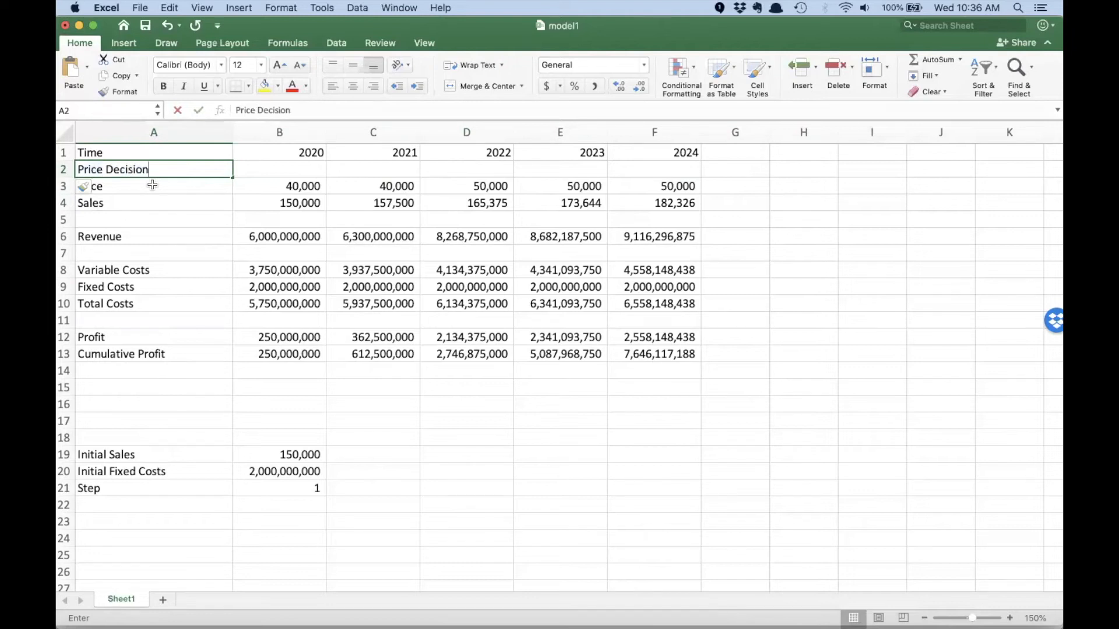
pyautogui.press('Tab')
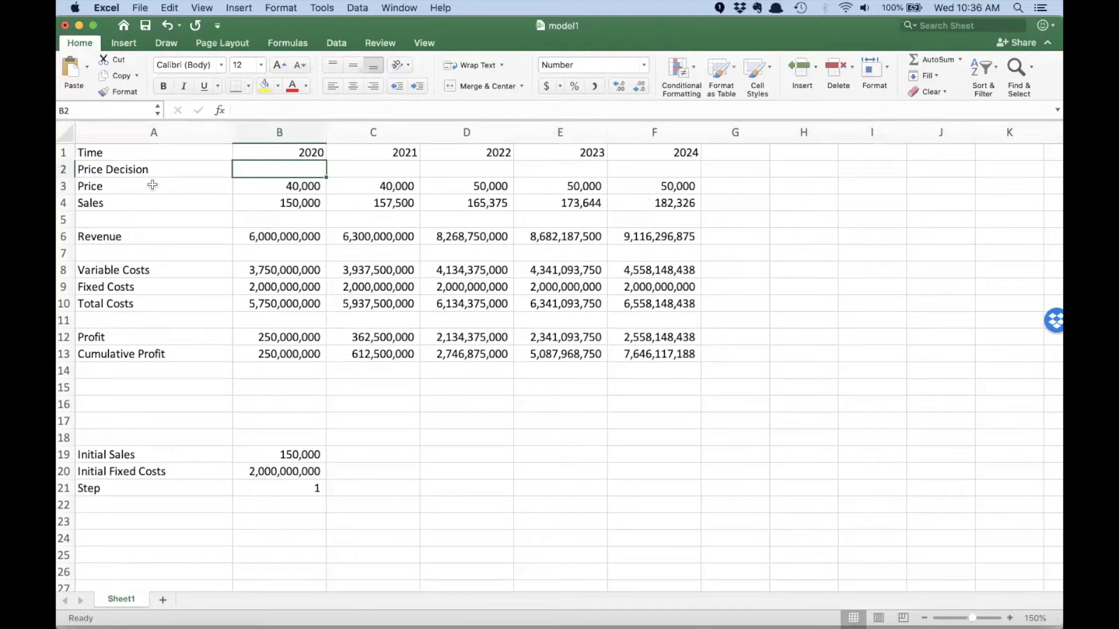
# - In the Price Decision row, link B2 to the price in B3, set C2 to =B2, and fill that formula across to F2
pyautogui.write('=')
pyautogui.press('Down')
pyautogui.press('Return')
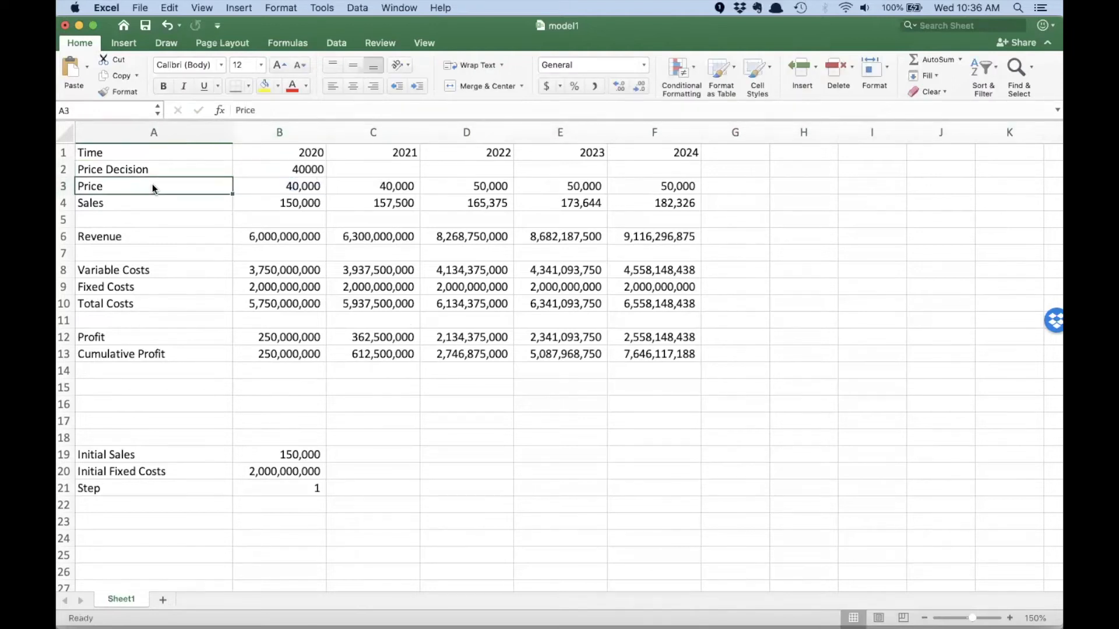
pyautogui.click(362, 169)
pyautogui.write('=')
pyautogui.press('Left')
pyautogui.press('Return')
pyautogui.click(367, 170)
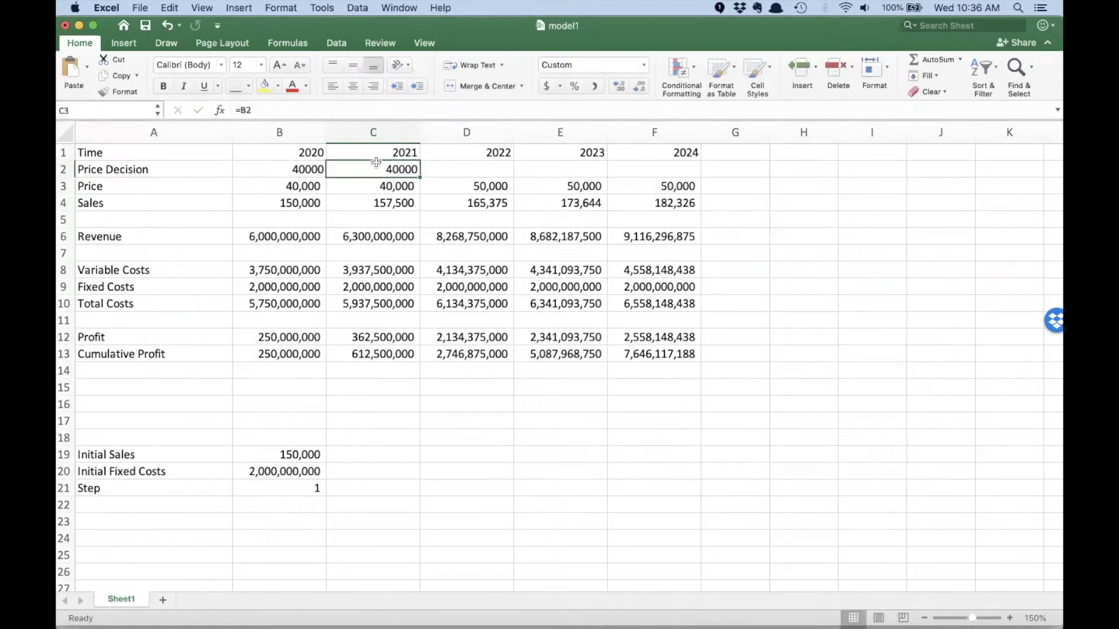
pyautogui.moveTo(421, 176); pyautogui.dragTo(696, 175)
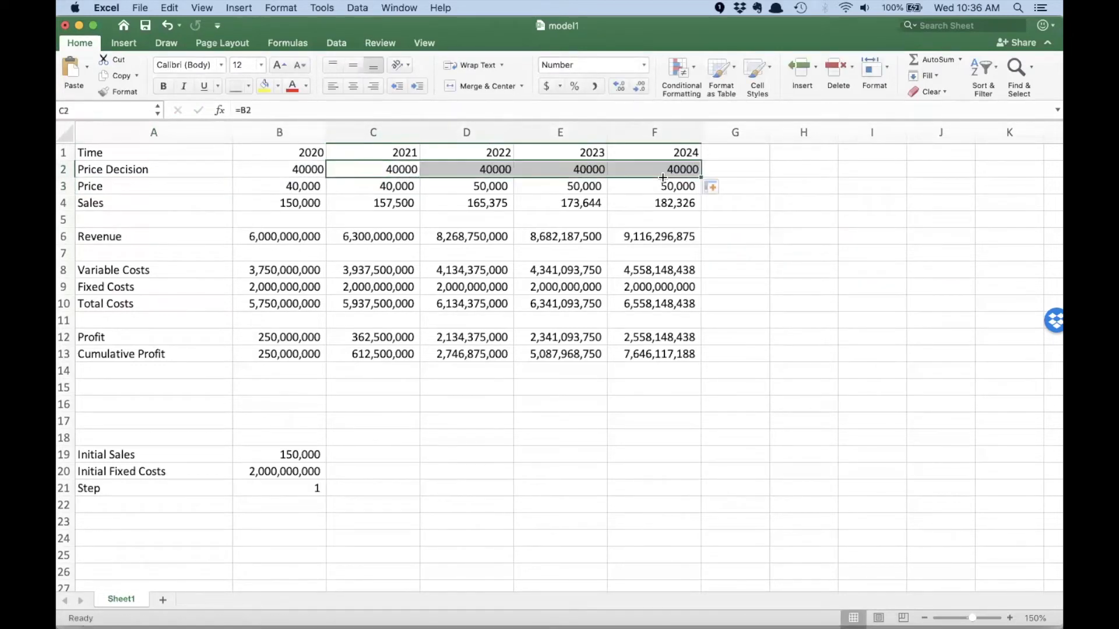
# - Set the 2021 price in C3 to =B2, the previous year's price decision, and fill the formula across to F3
pyautogui.click(390, 187)
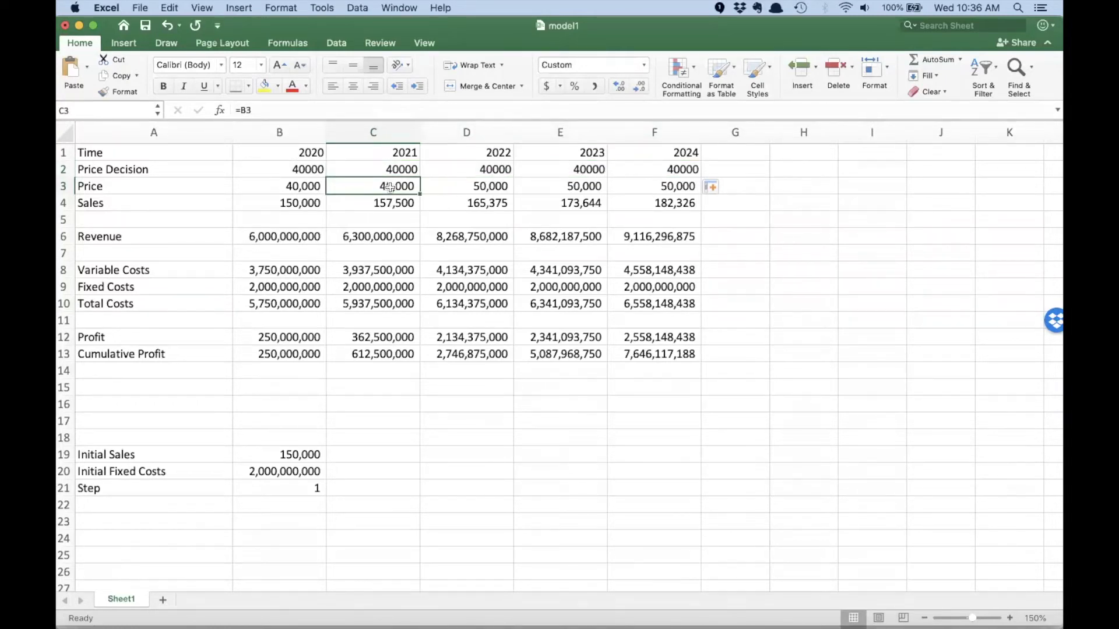
pyautogui.write('=')
pyautogui.click(296, 169)
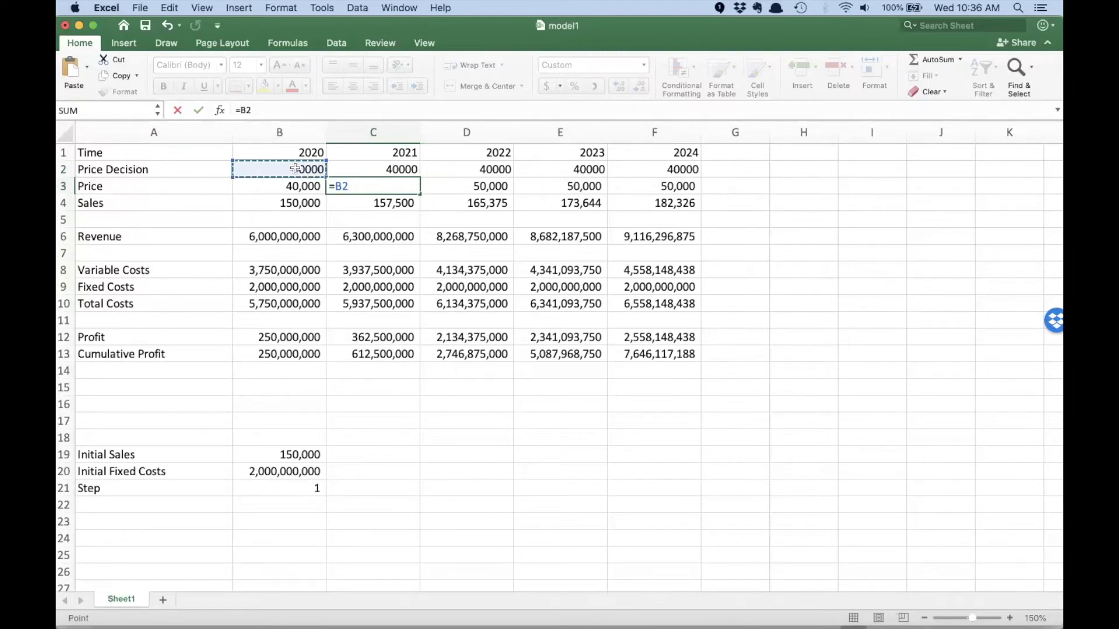
pyautogui.press('Return')
pyautogui.click(367, 188)
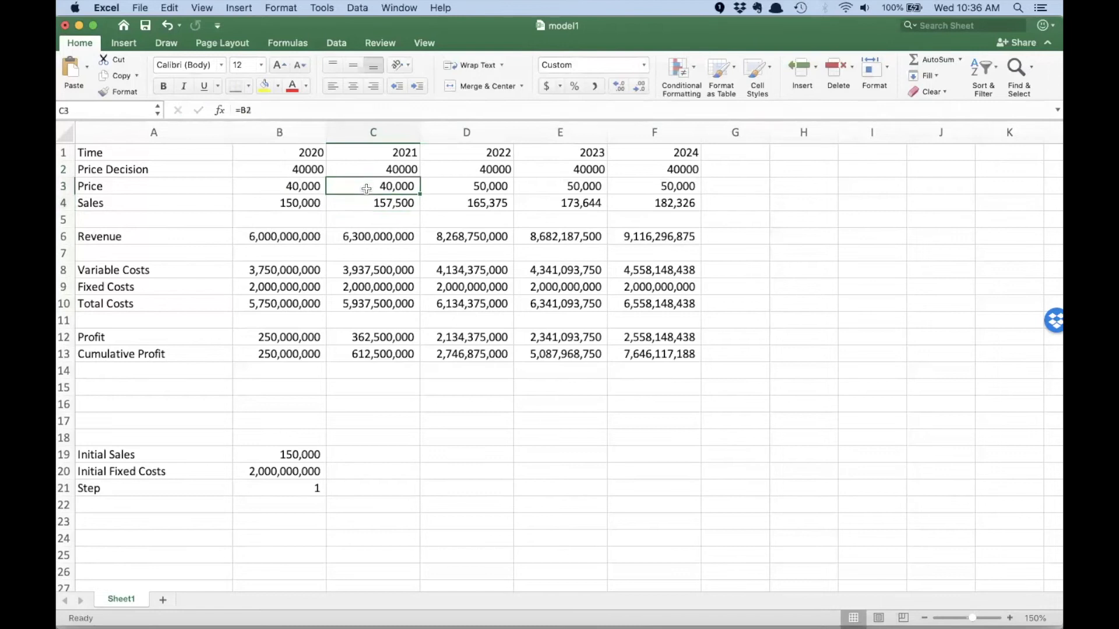
pyautogui.moveTo(420, 194); pyautogui.dragTo(668, 193)
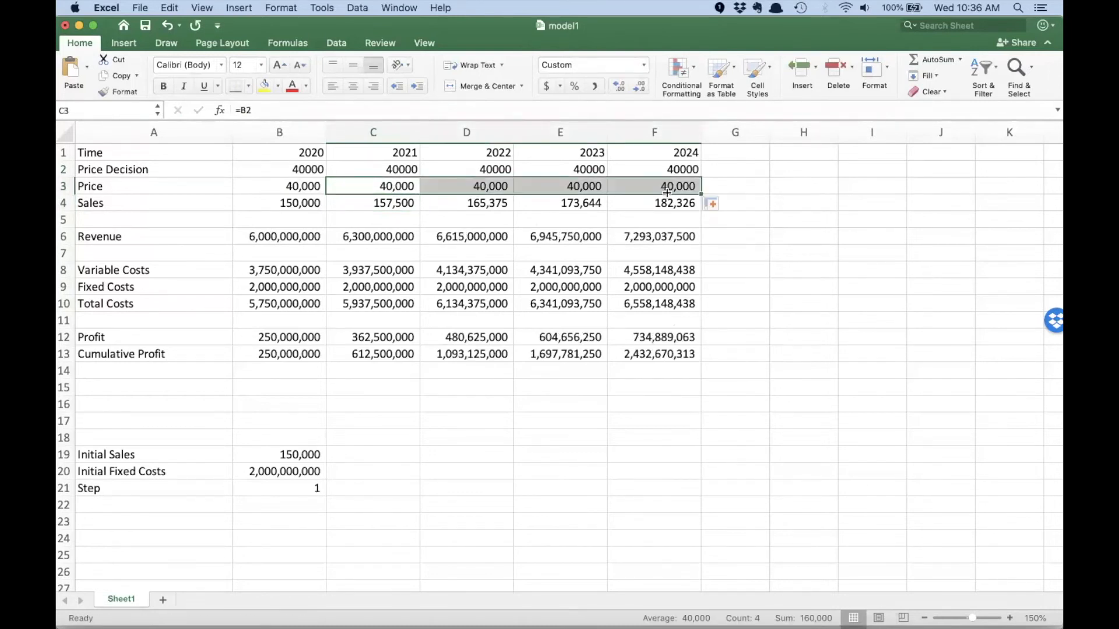
# - Test the lagged price by setting the 2022 price decision in D2 to 50000, and compare the 2022 and 2023 columns from rows 3 to 13
pyautogui.click(485, 168)
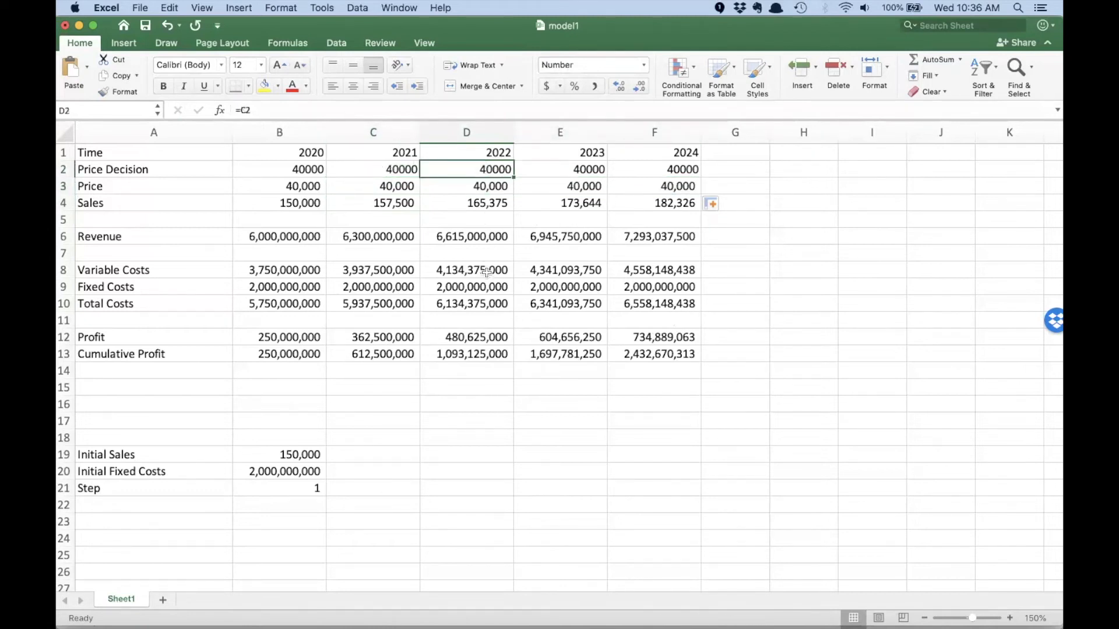
pyautogui.write('5000')
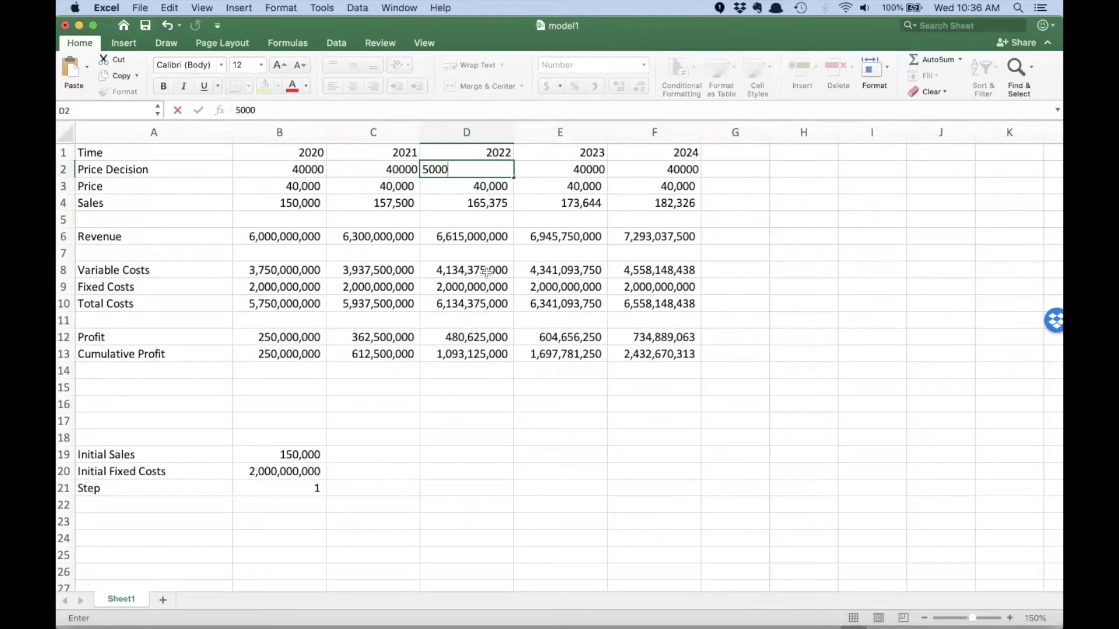
pyautogui.write('0')
pyautogui.press('Tab')
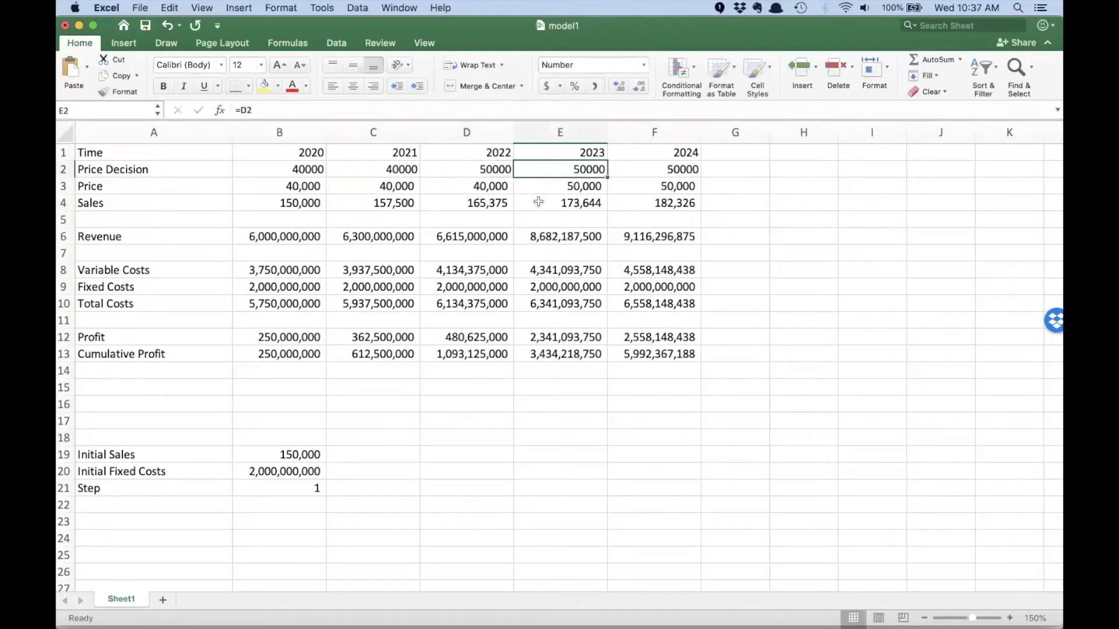
pyautogui.moveTo(473, 183); pyautogui.dragTo(476, 357)
pyautogui.click(468, 184)
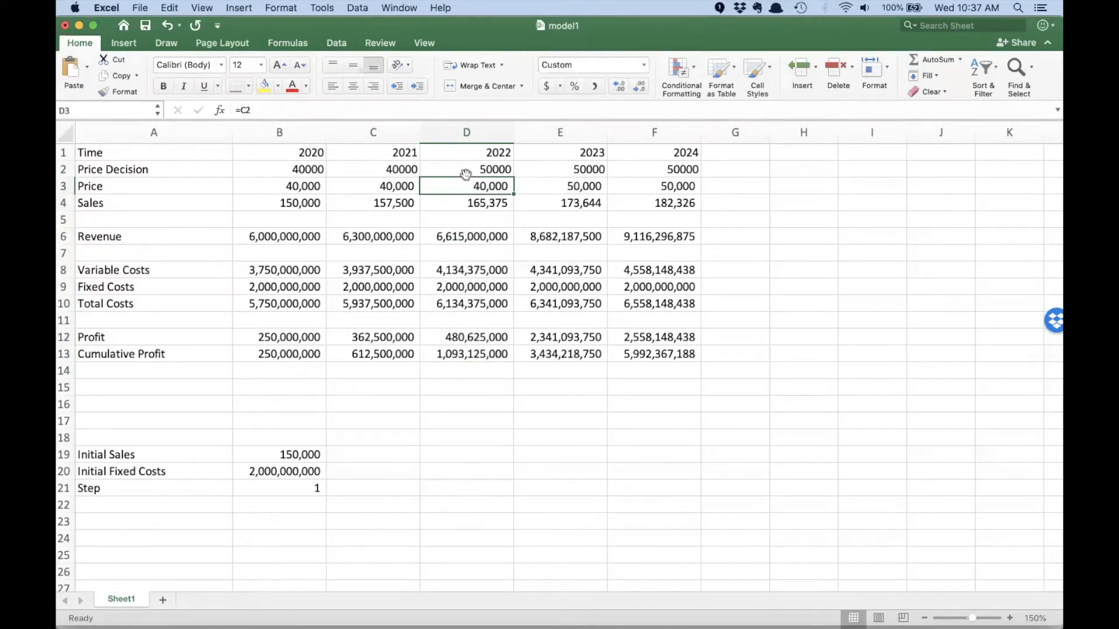
pyautogui.click(569, 186)
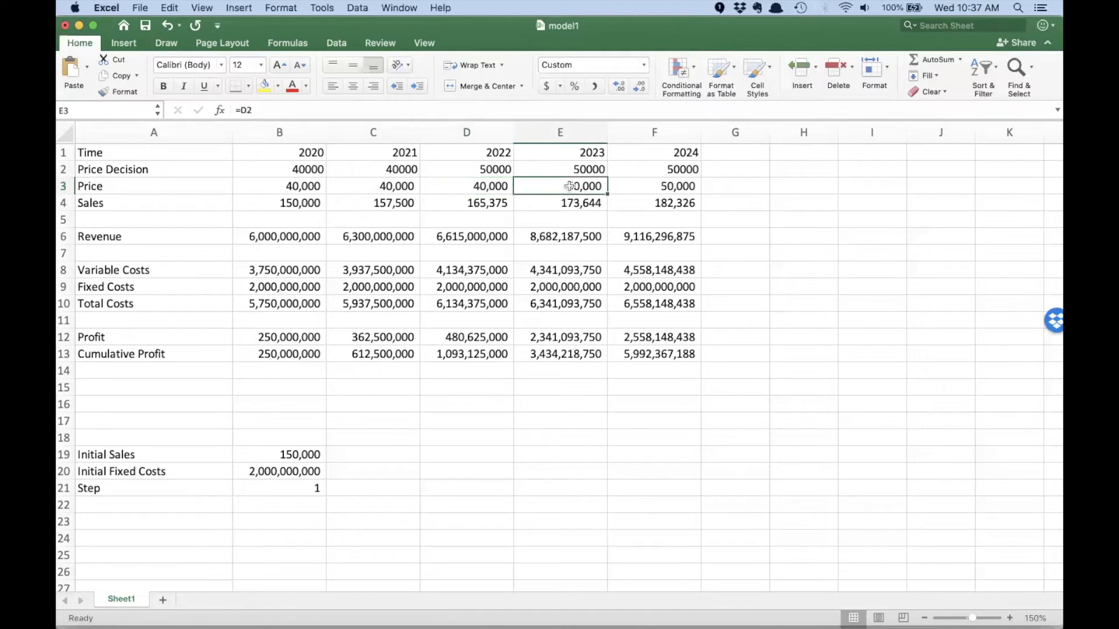
pyautogui.moveTo(570, 186); pyautogui.dragTo(571, 358)
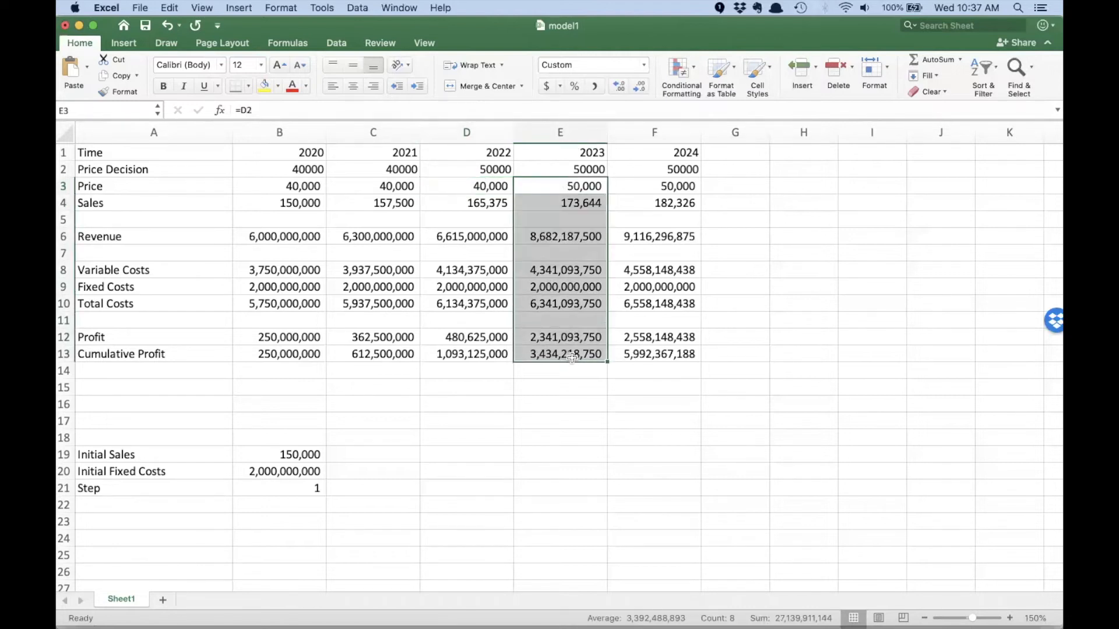
# - Restore the 2022 price decision in D2 to the formula =C2 and save the workbook
pyautogui.click(466, 169)
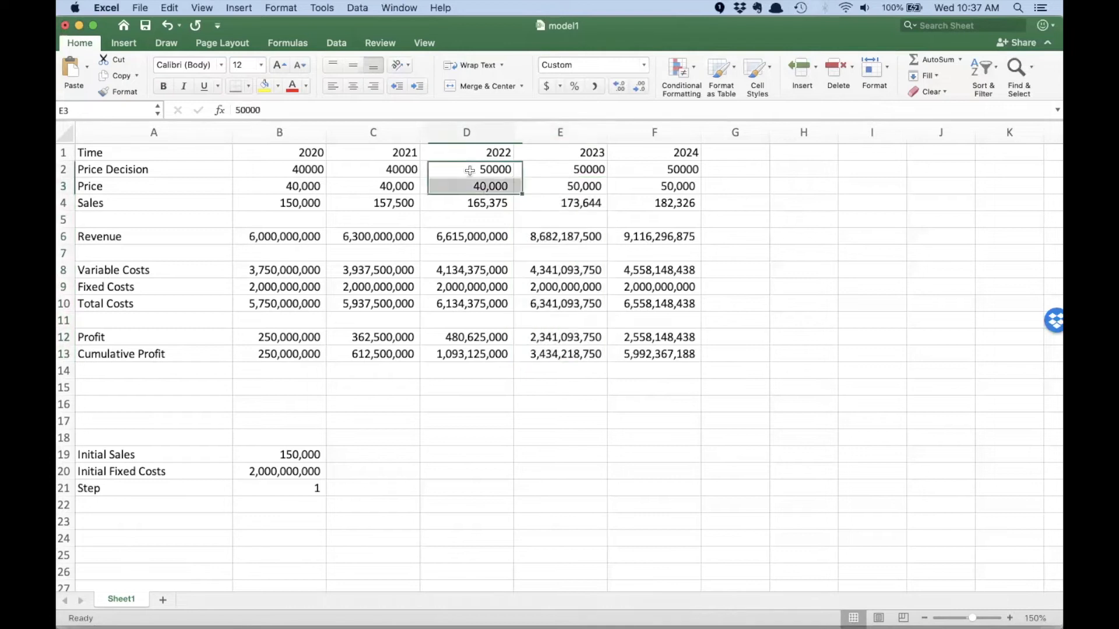
pyautogui.write('=')
pyautogui.click(397, 169)
pyautogui.press('Return')
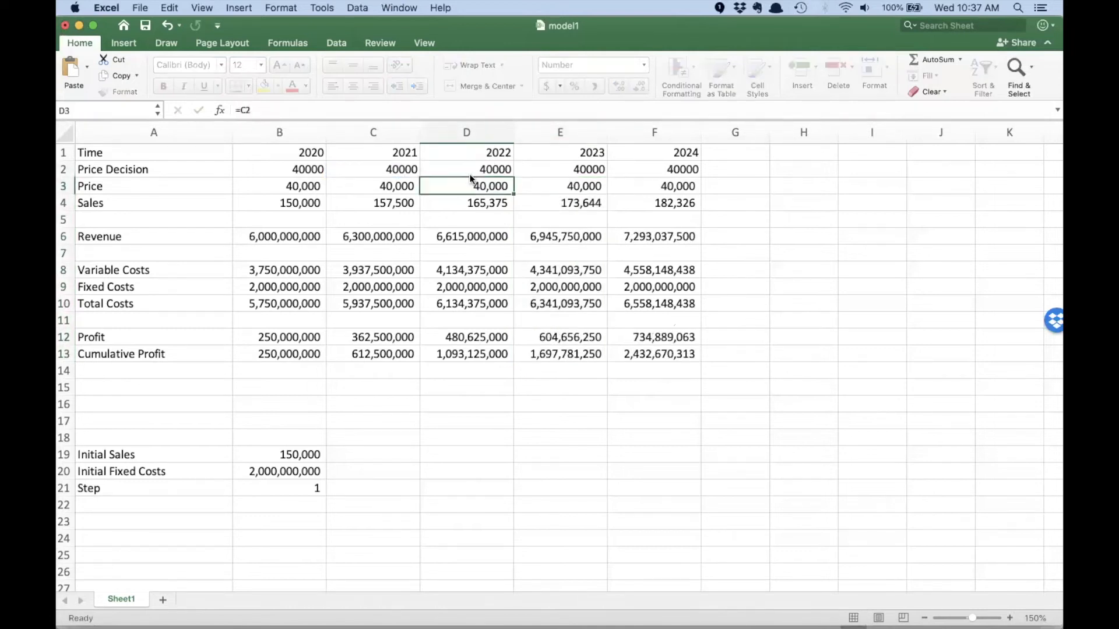
pyautogui.click(477, 198)
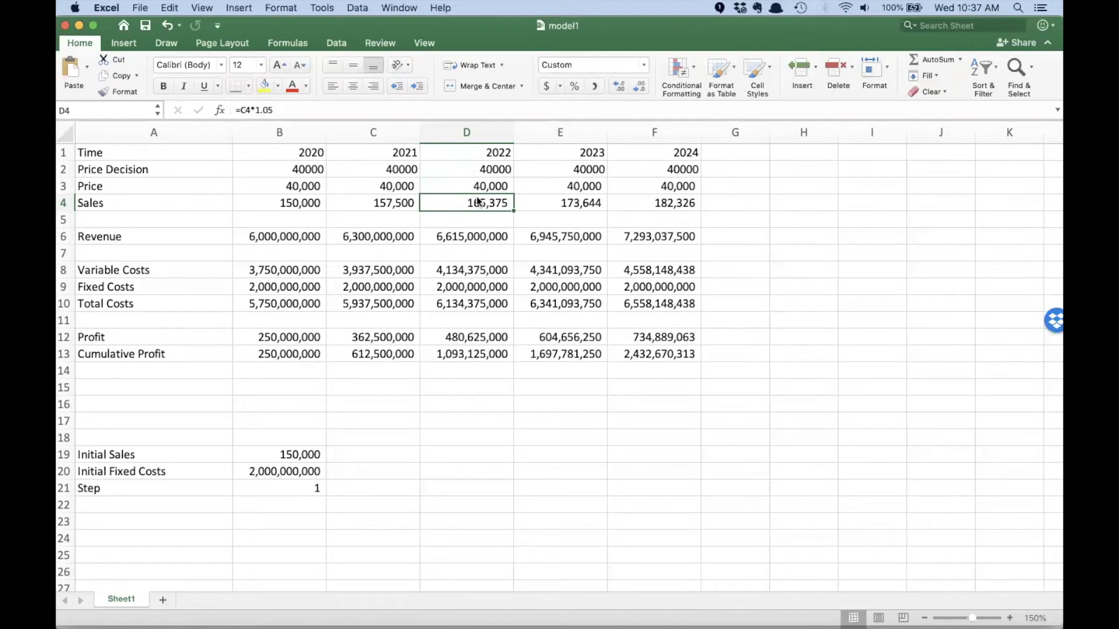
pyautogui.click(135, 8)
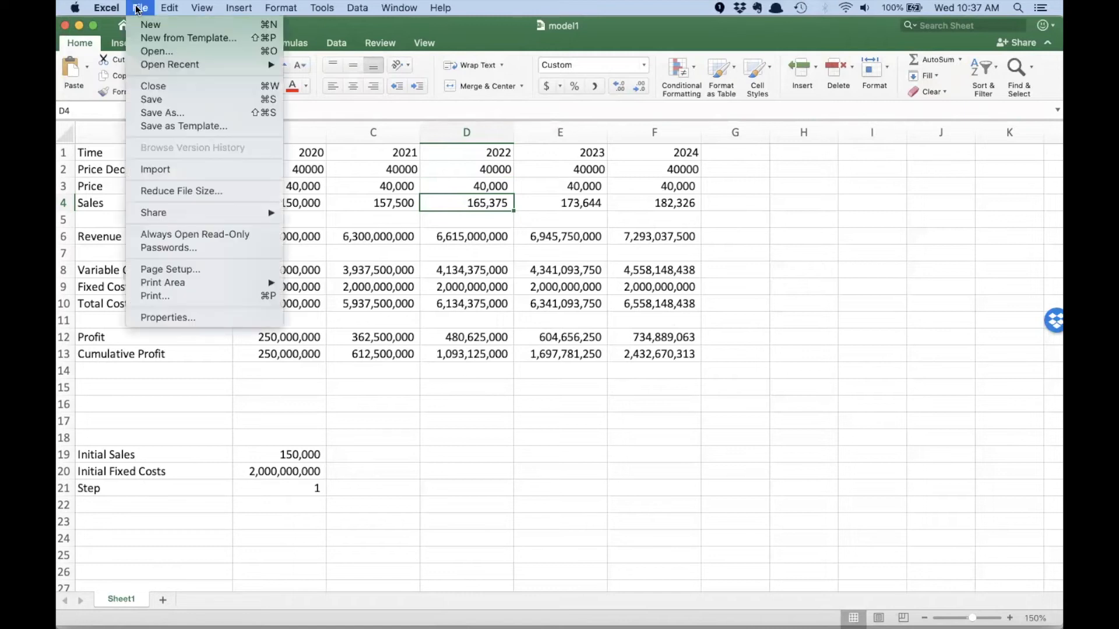
pyautogui.click(169, 97)
# - Switch to the Chrome window with Epicenter and open the Tesla Cybertruck project's model files
pyautogui.press('super+Tab')
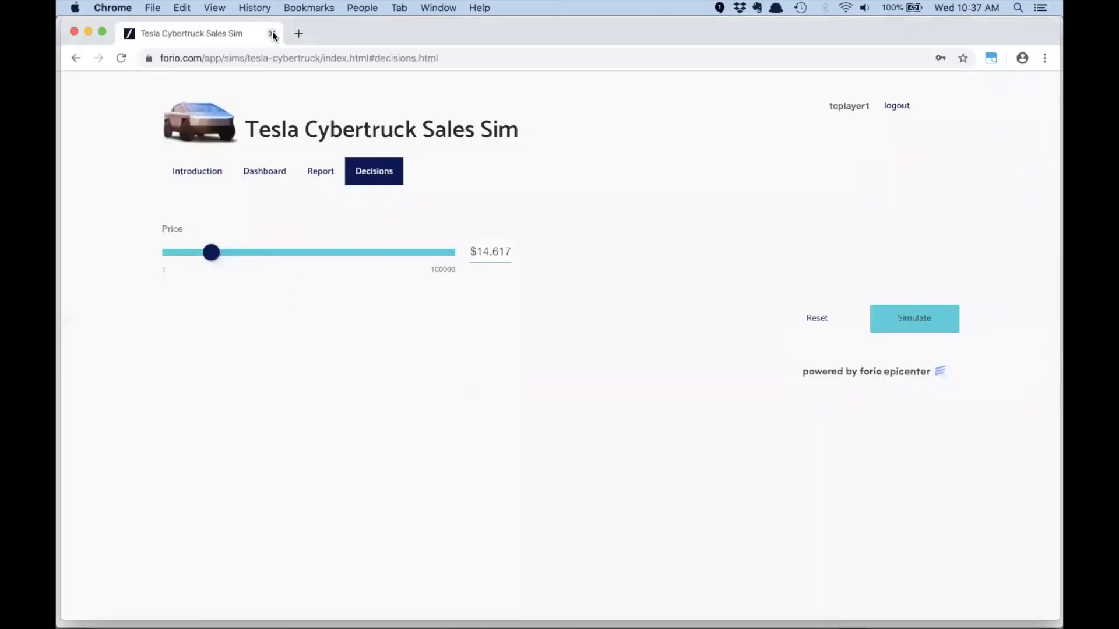
pyautogui.click(370, 9)
pyautogui.click(384, 55)
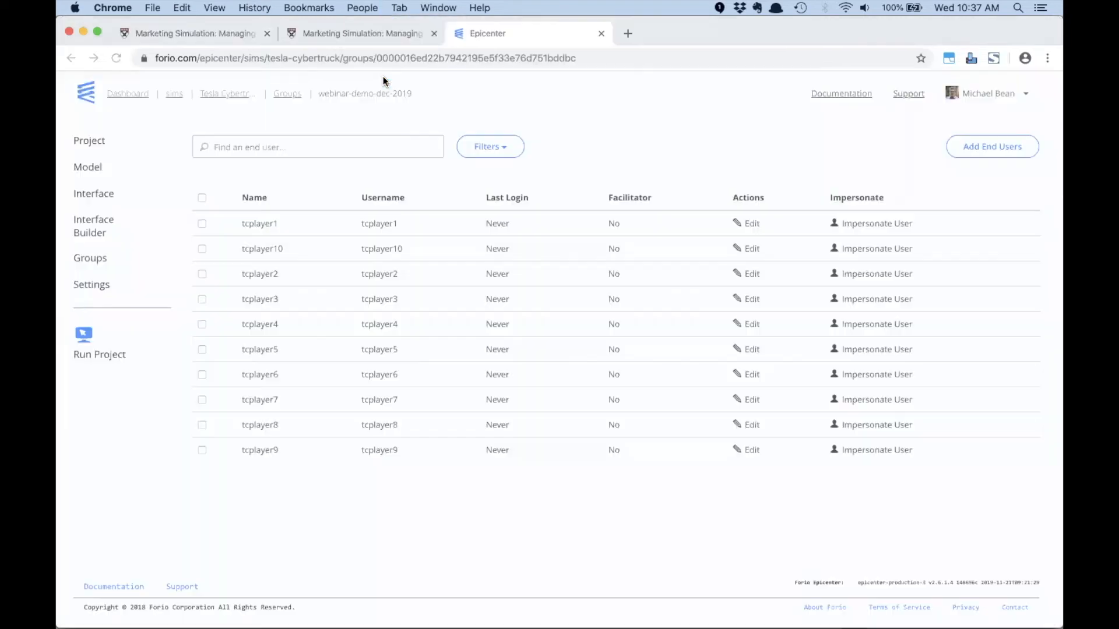
pyautogui.click(88, 168)
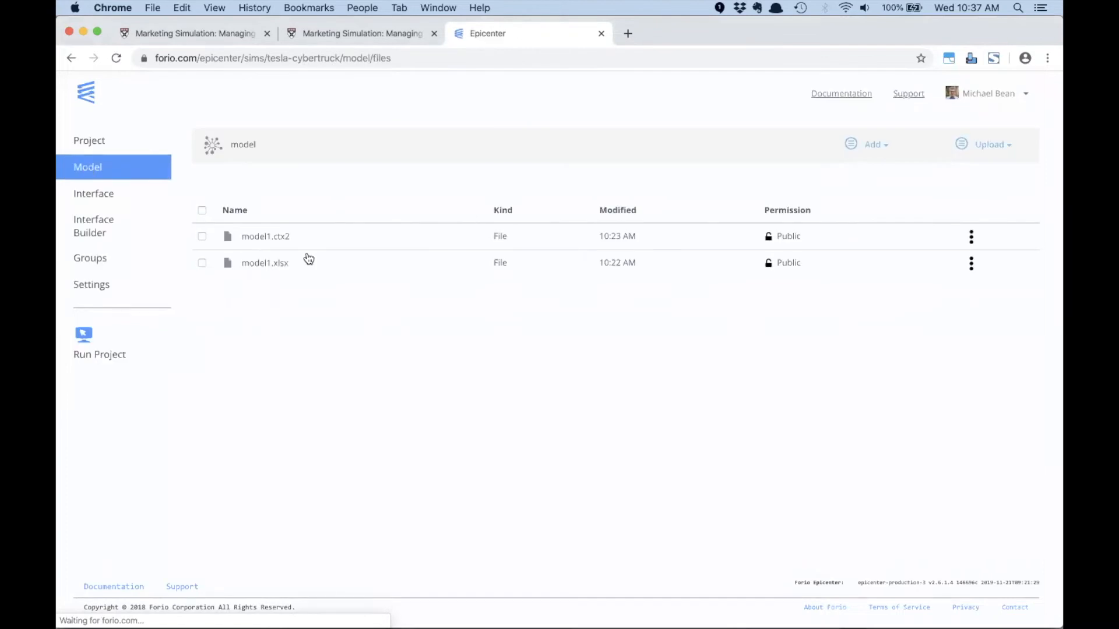
# - Upload the saved model1.xlsx from Finder to the project's model files, replacing the existing copy, and check its modified time
pyautogui.press('super+Tab')
pyautogui.press('super+Tab')
pyautogui.press('super+Tab')
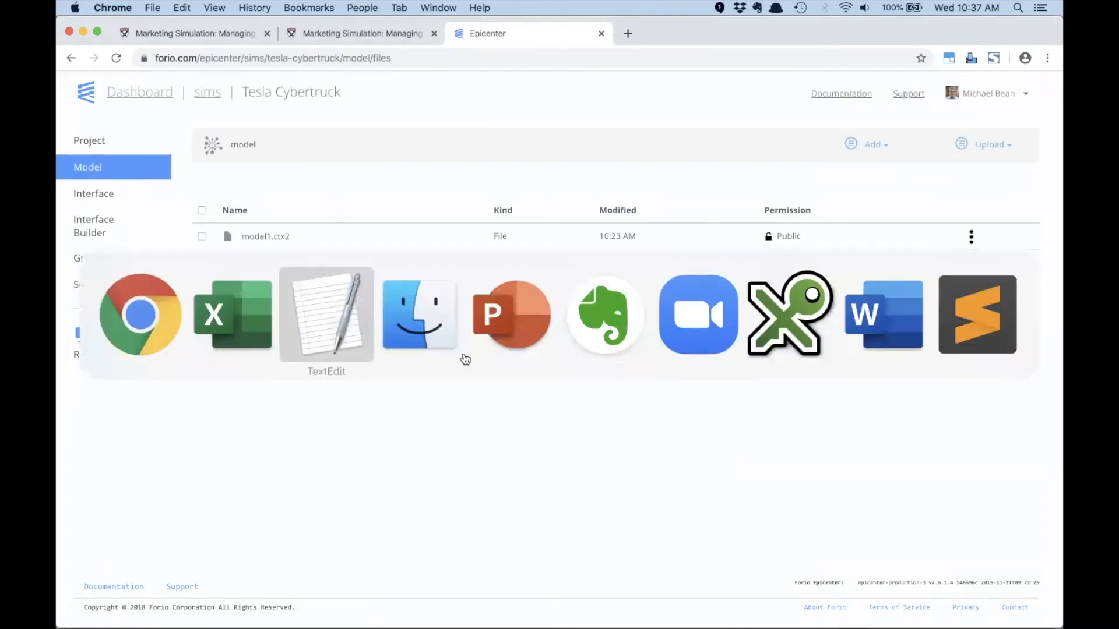
pyautogui.moveTo(528, 254); pyautogui.dragTo(362, 473)
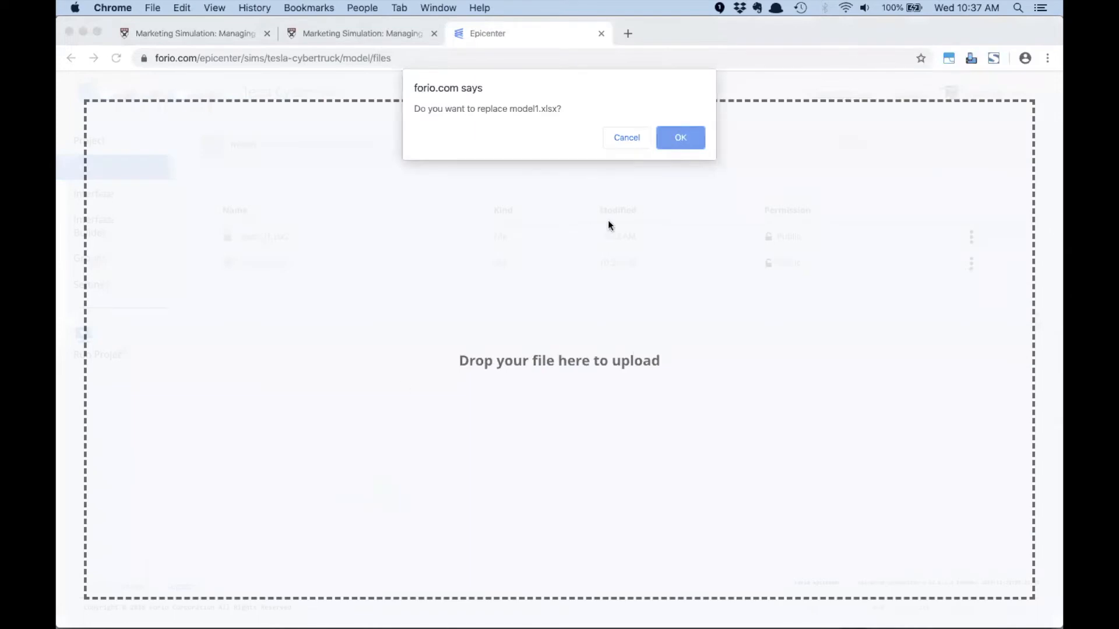
pyautogui.click(679, 140)
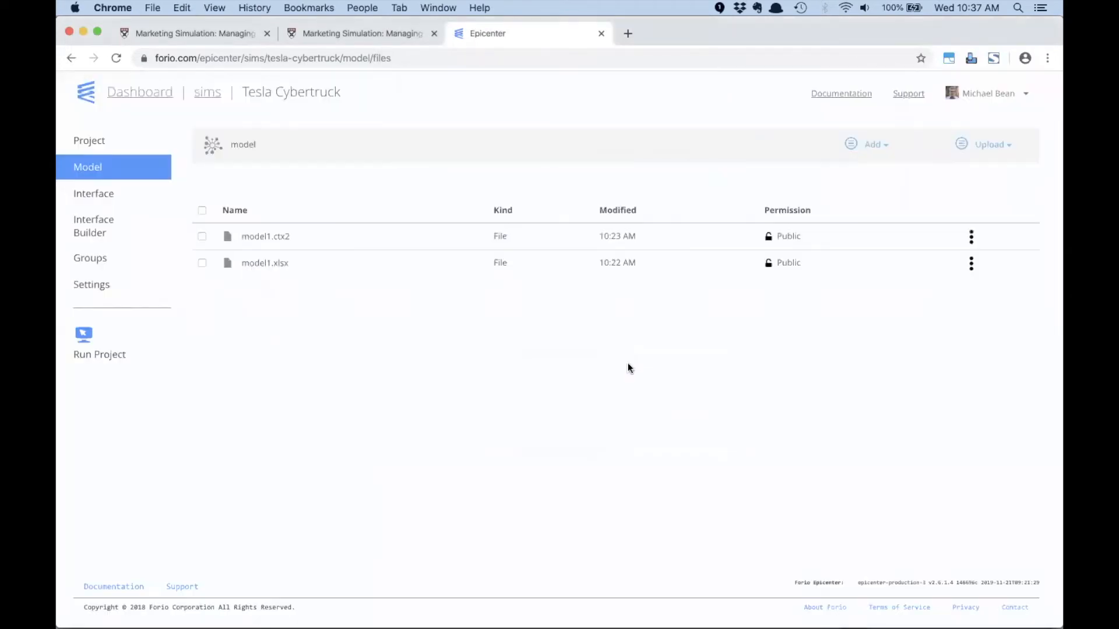
pyautogui.moveTo(642, 263); pyautogui.dragTo(597, 261)
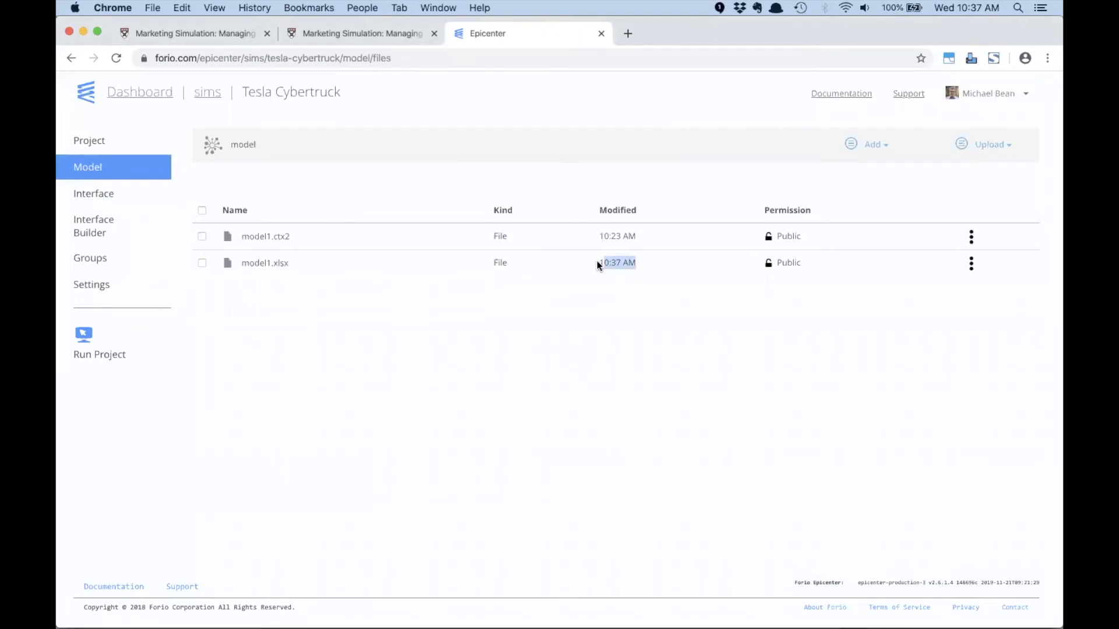
pyautogui.click(597, 322)
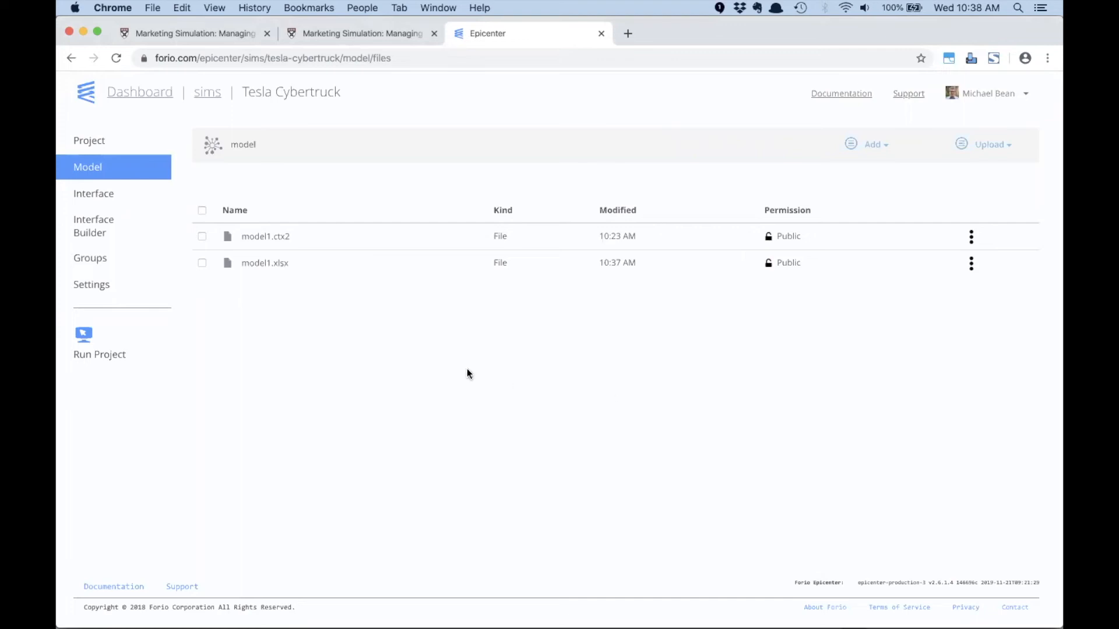
# - Switch to the end user's browser profile, Person 4, log out of the simulation, and log back in with the saved credentials
pyautogui.click(362, 9)
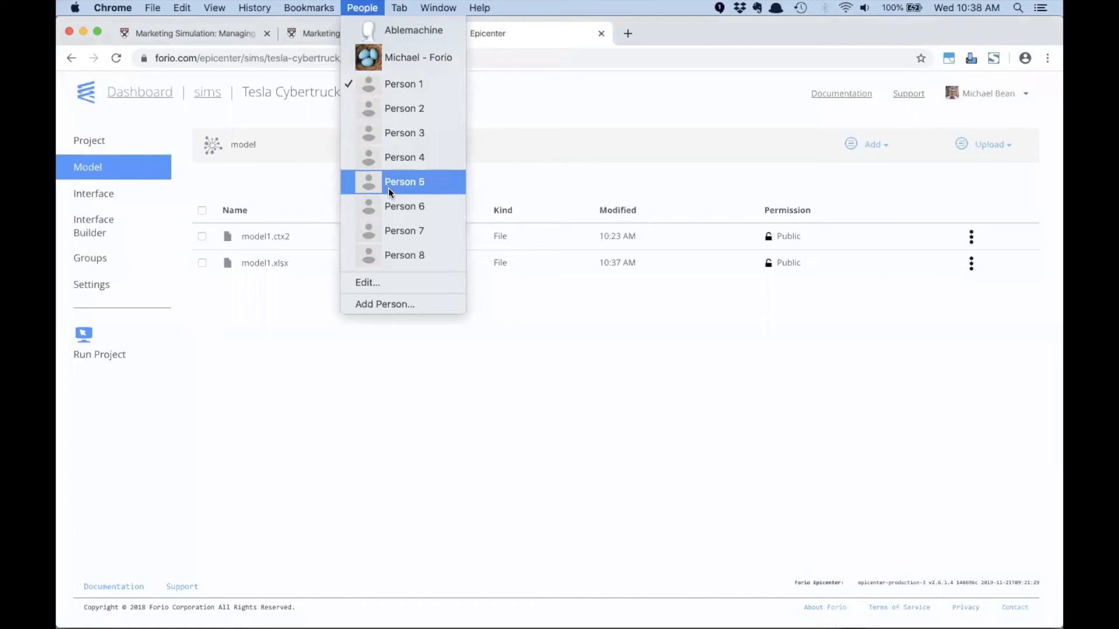
pyautogui.click(389, 159)
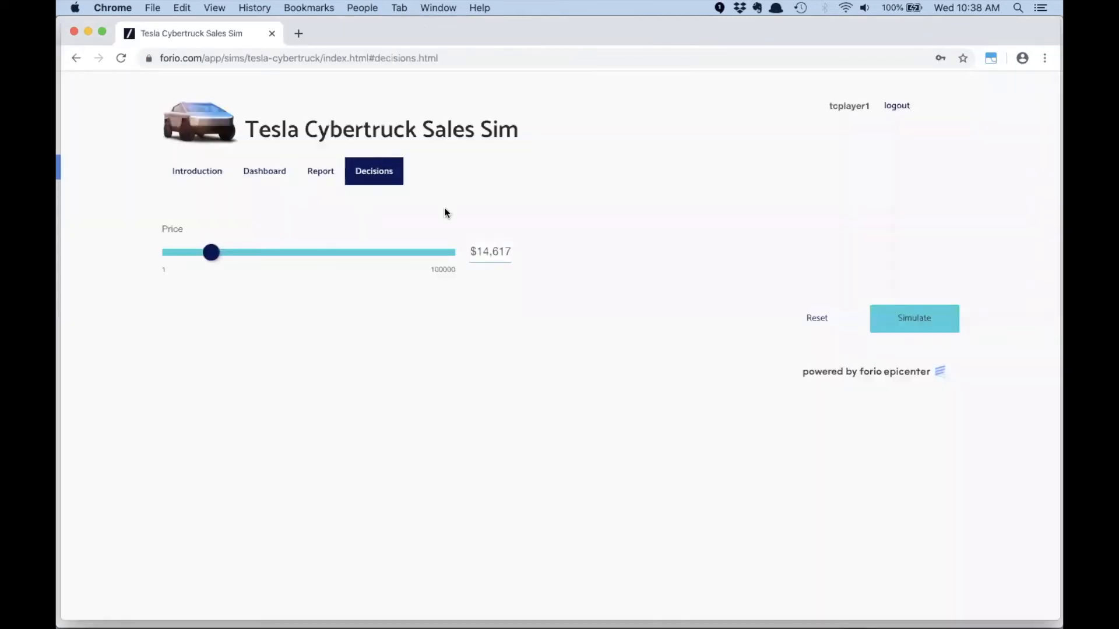
pyautogui.click(897, 105)
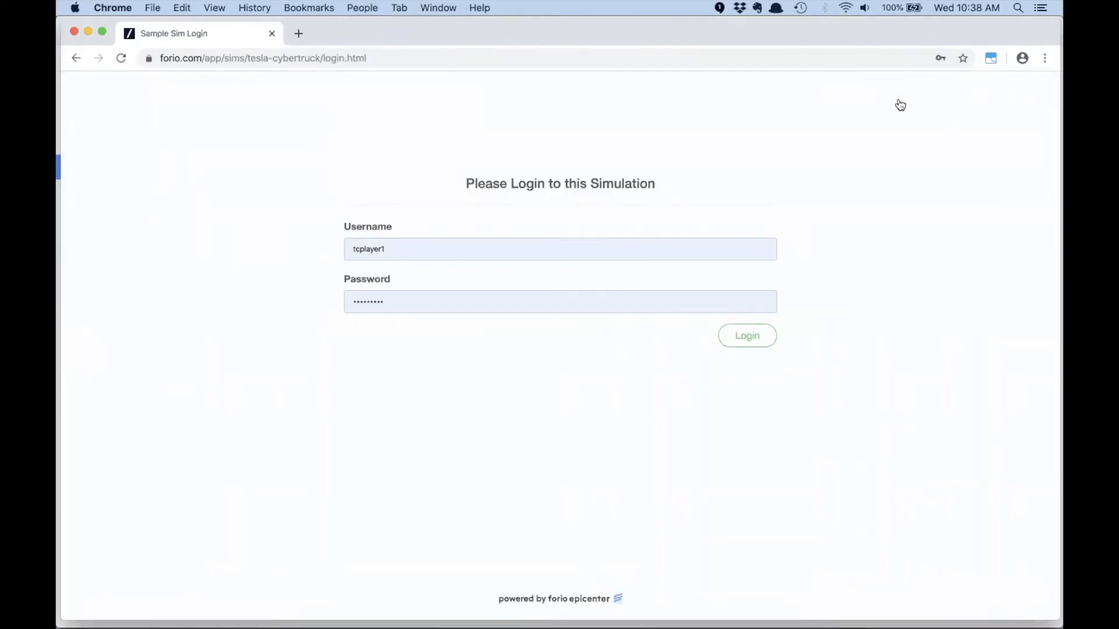
pyautogui.click(402, 247)
pyautogui.click(746, 340)
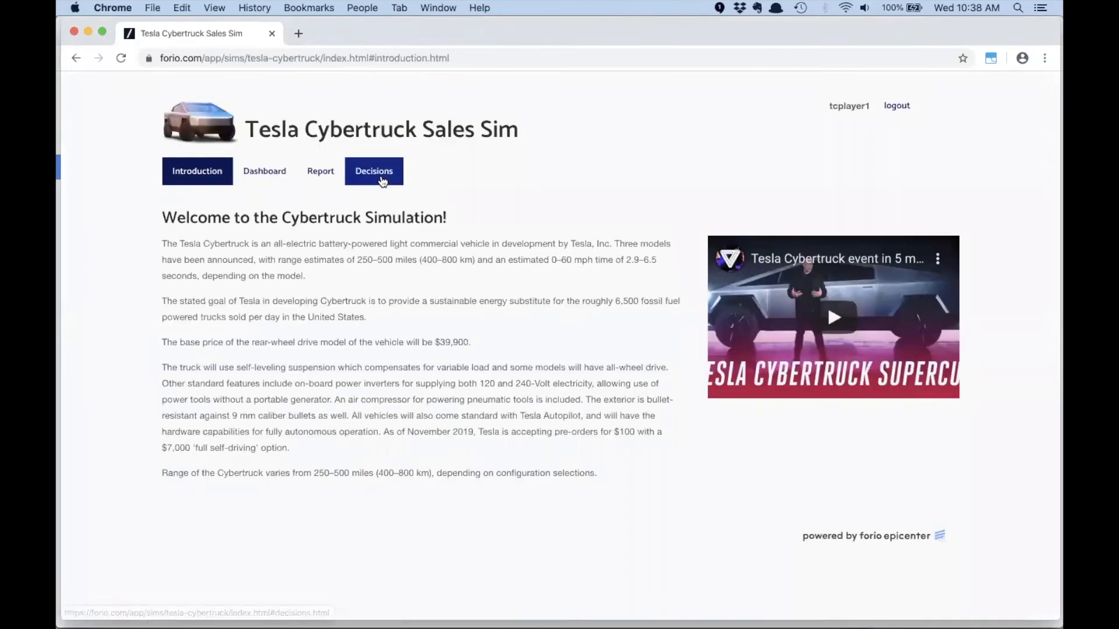
# - Reset the simulation from the decisions page, check the dashboard's profit chart, and return to the decisions page
pyautogui.click(380, 177)
pyautogui.click(814, 323)
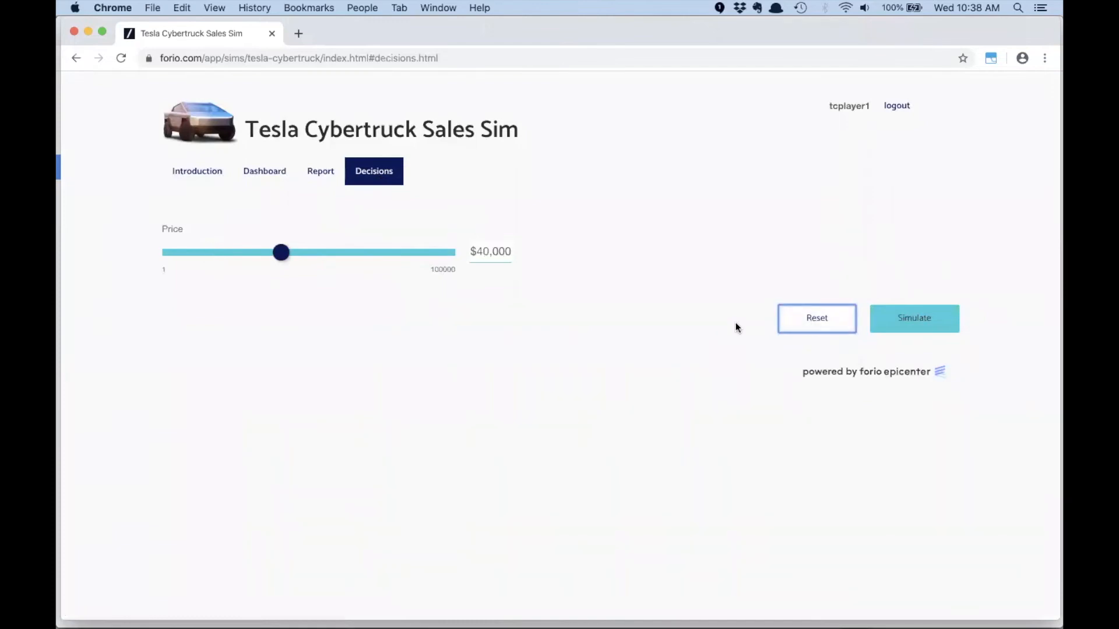
pyautogui.click(255, 176)
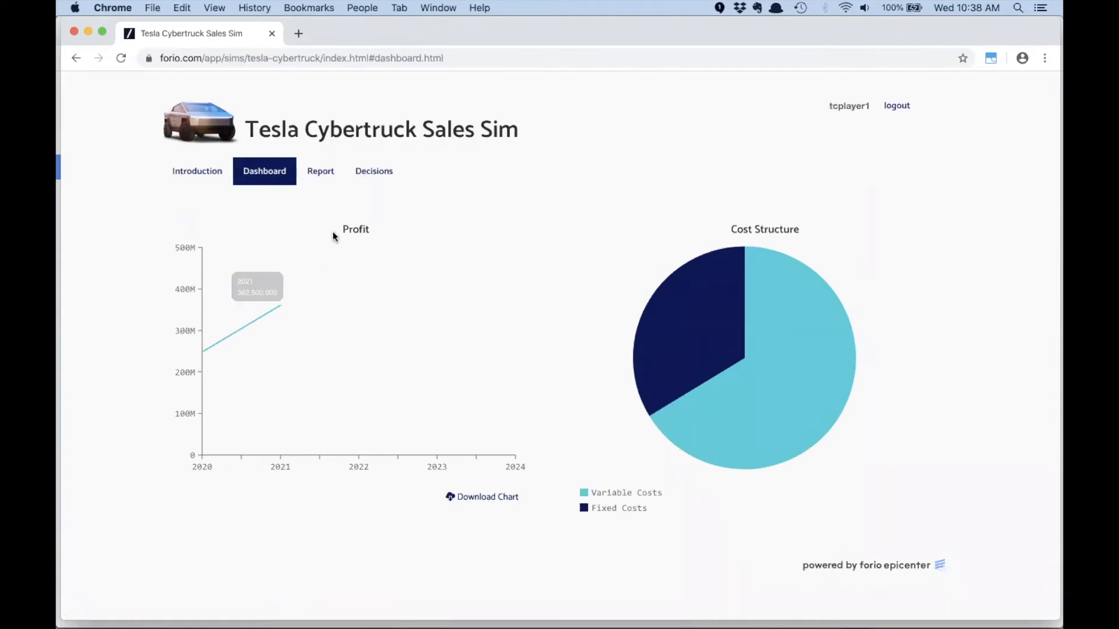
pyautogui.click(369, 180)
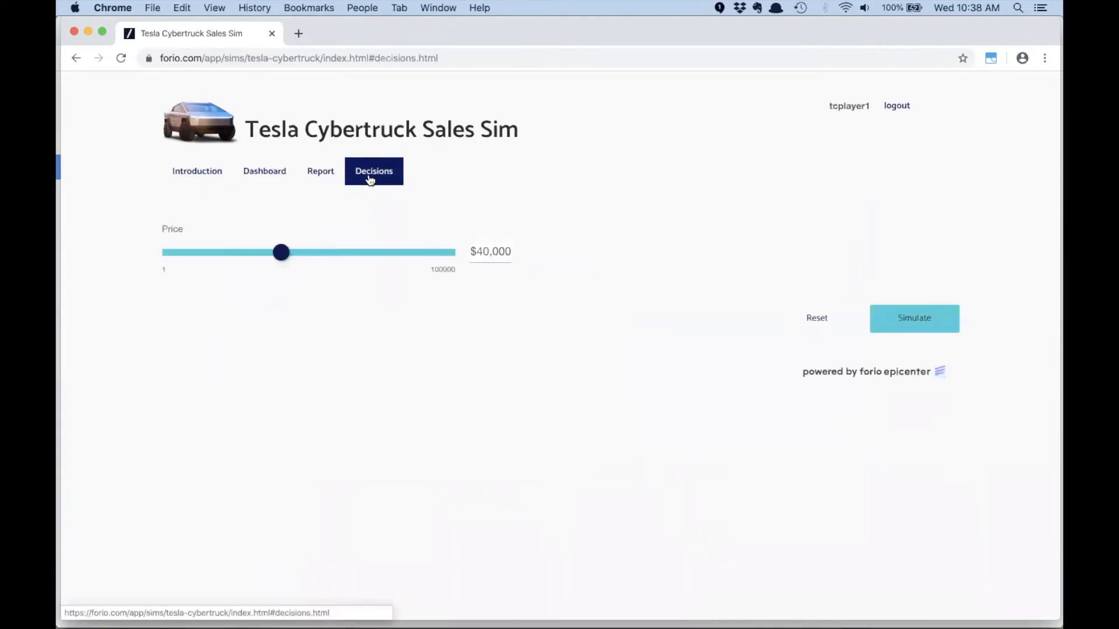
# - Test a price of $13,124 by checking the dashboard's profit chart, and log out of the simulation
pyautogui.moveTo(281, 254); pyautogui.dragTo(207, 254)
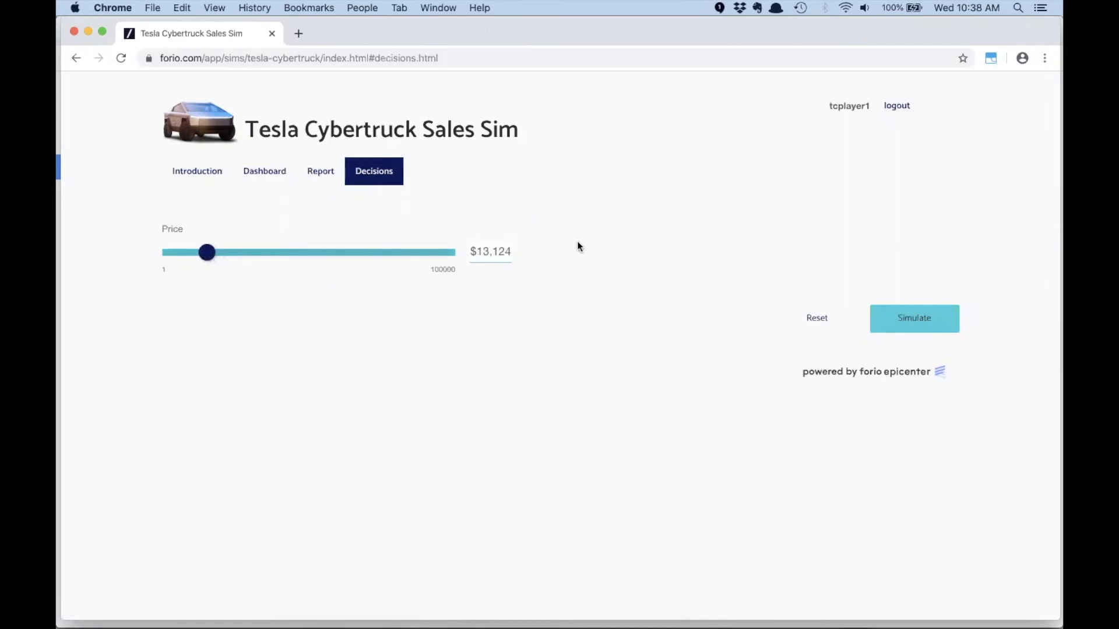
pyautogui.click(264, 170)
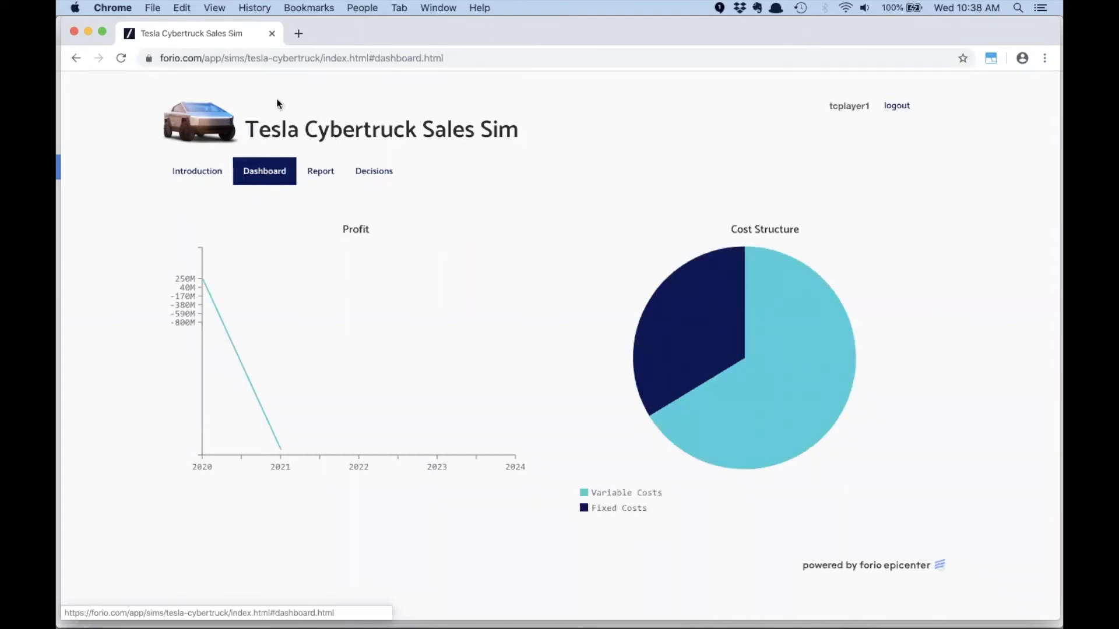
pyautogui.click(902, 107)
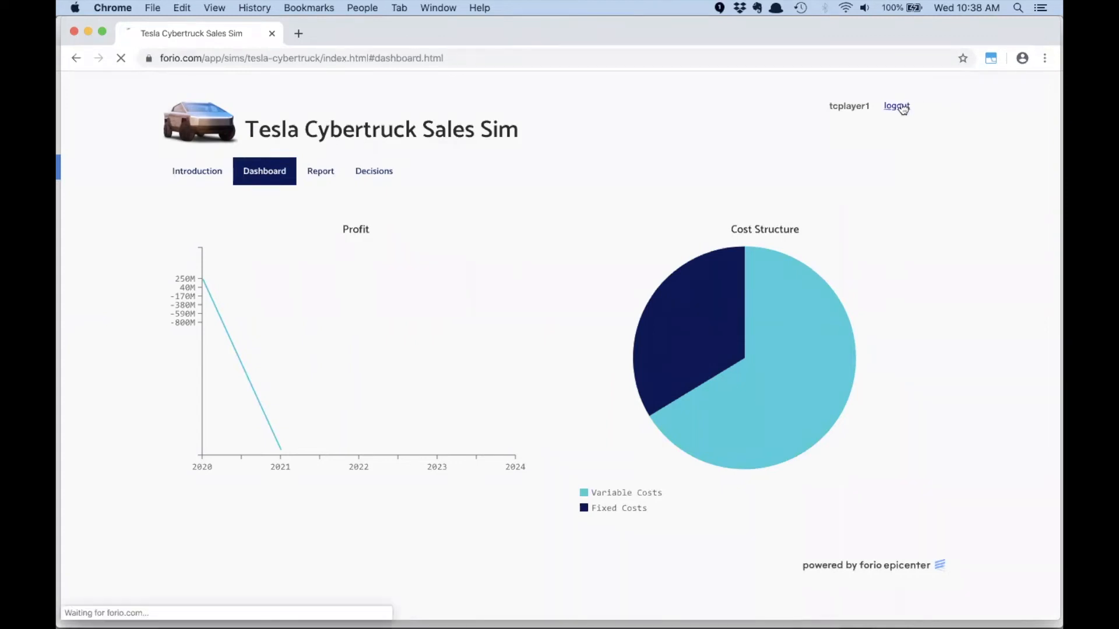
# - Switch to the Person 1 browser profile and open the Decisions page in the project's Interface Builder
pyautogui.press('super+Tab')
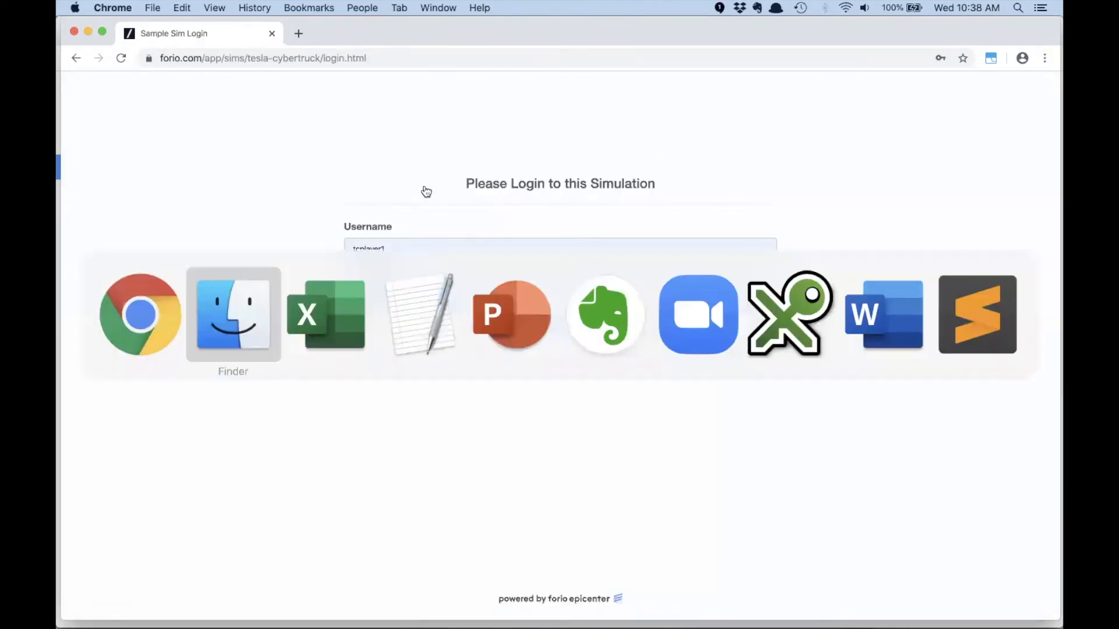
pyautogui.press('super+Tab')
pyautogui.press('super+Tab')
pyautogui.press('super+Tab')
pyautogui.press('super+Tab')
pyautogui.press('super+Tab')
pyautogui.press('super+Tab')
pyautogui.press('super+Tab')
pyautogui.press('super+Tab')
pyautogui.press('super+Tab')
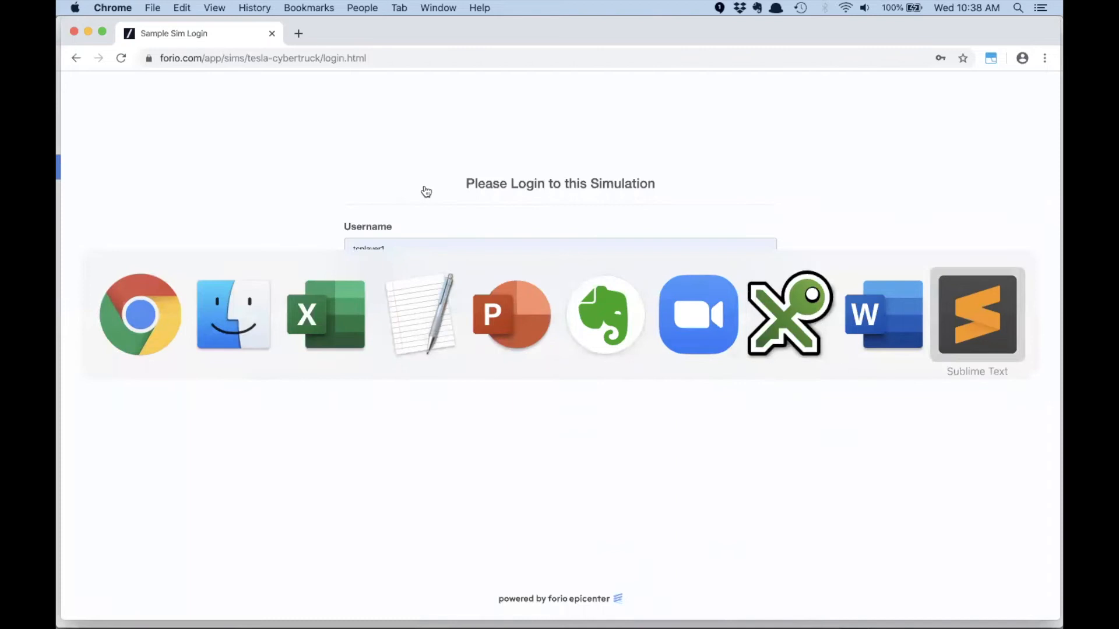
pyautogui.click(353, 9)
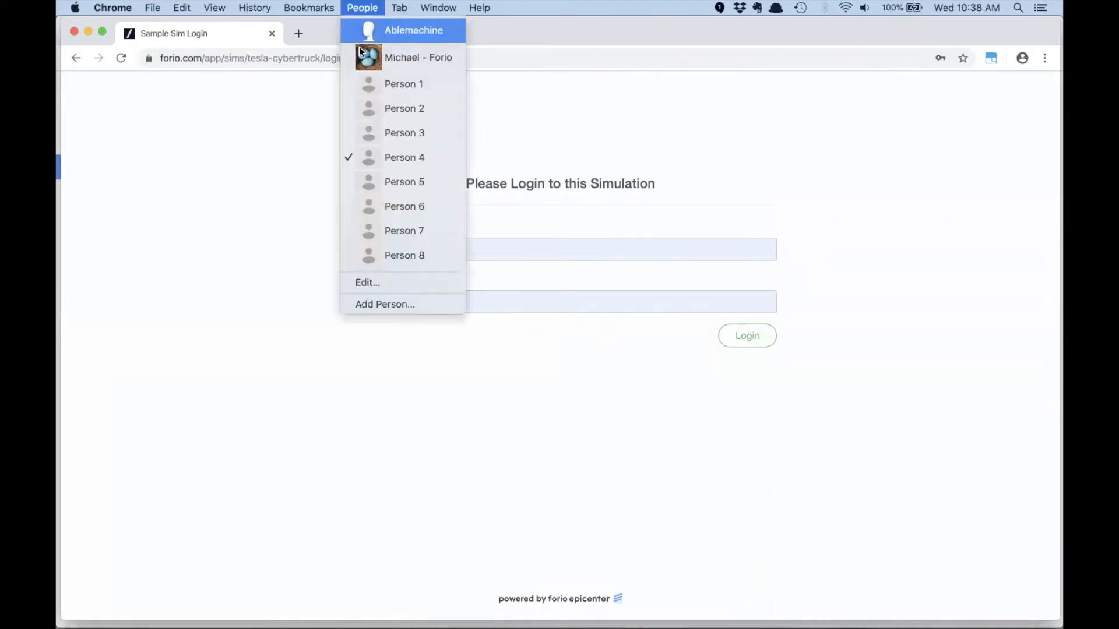
pyautogui.click(366, 76)
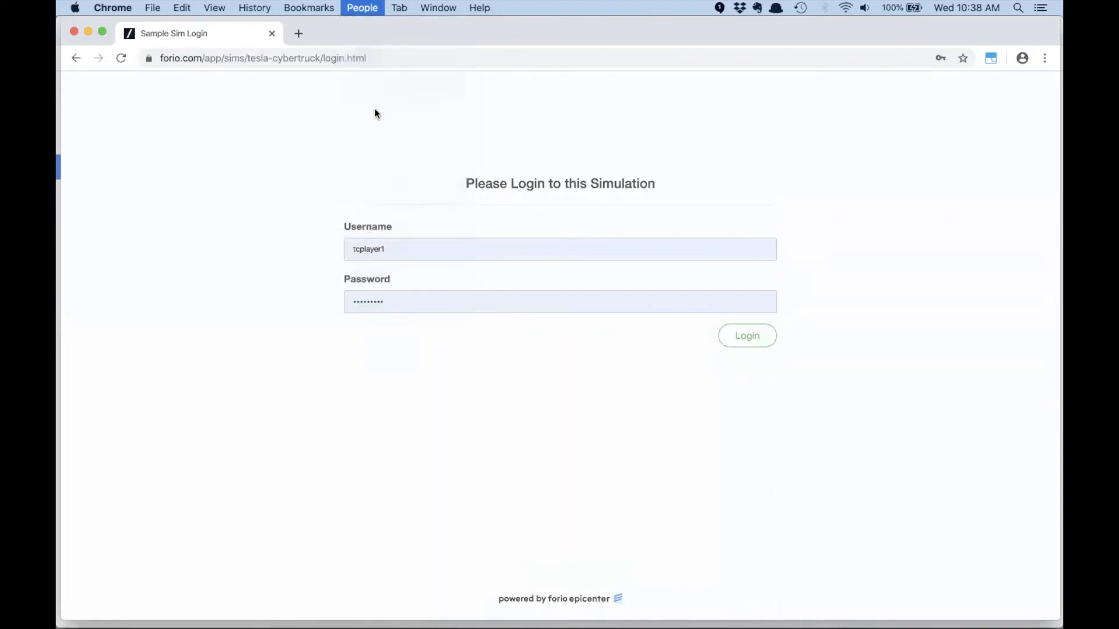
pyautogui.click(97, 232)
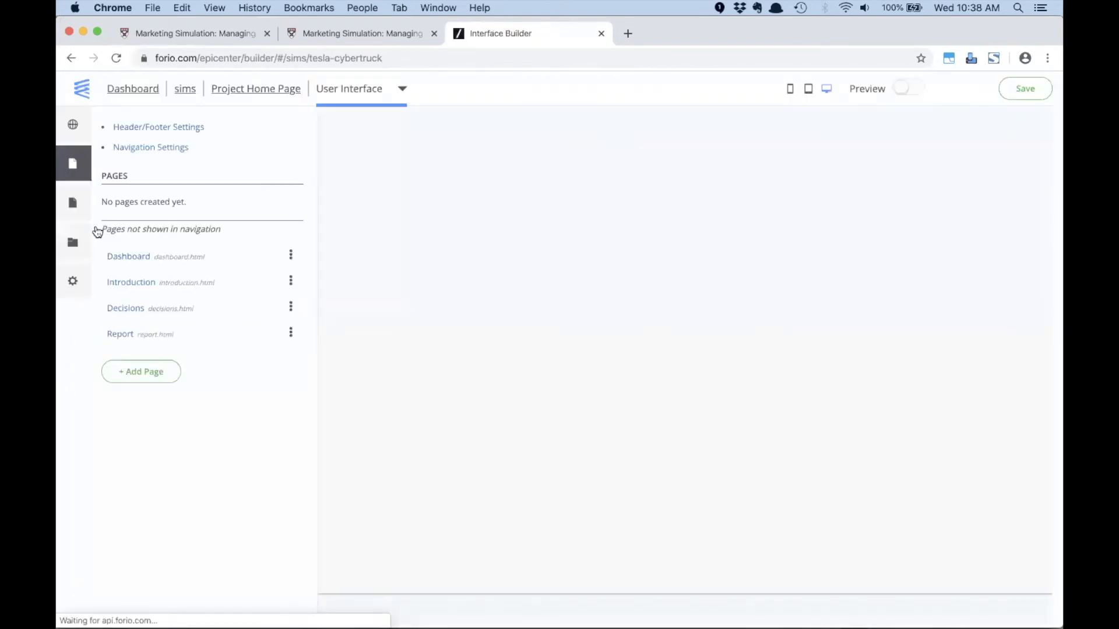
pyautogui.click(124, 288)
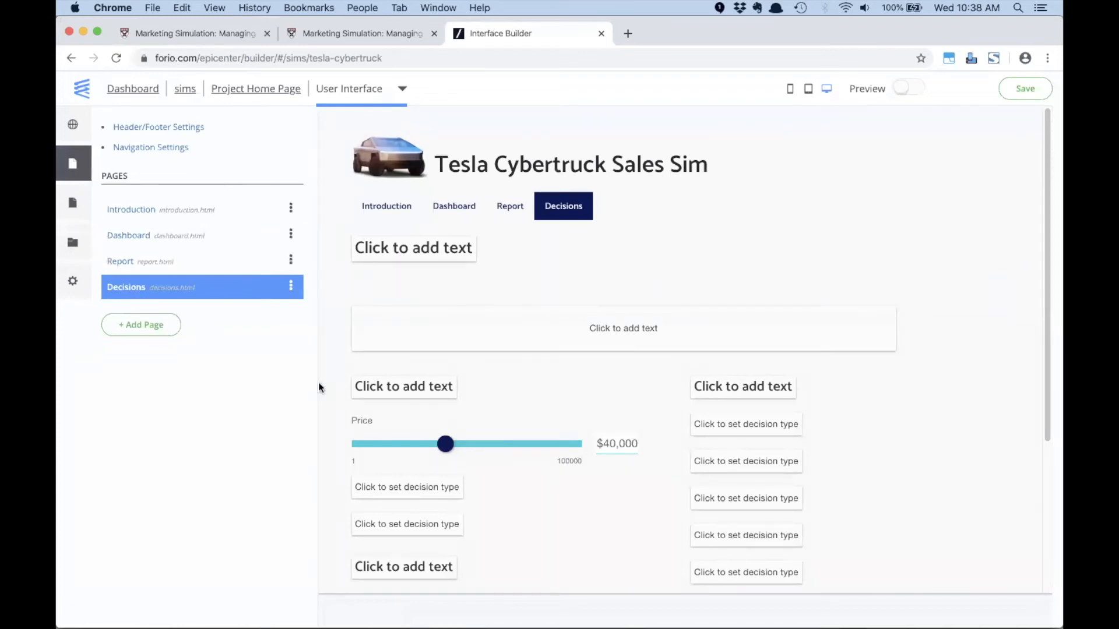
# - Clear the Price slider's model variable and try to find a price decision variable to link instead
pyautogui.click(603, 442)
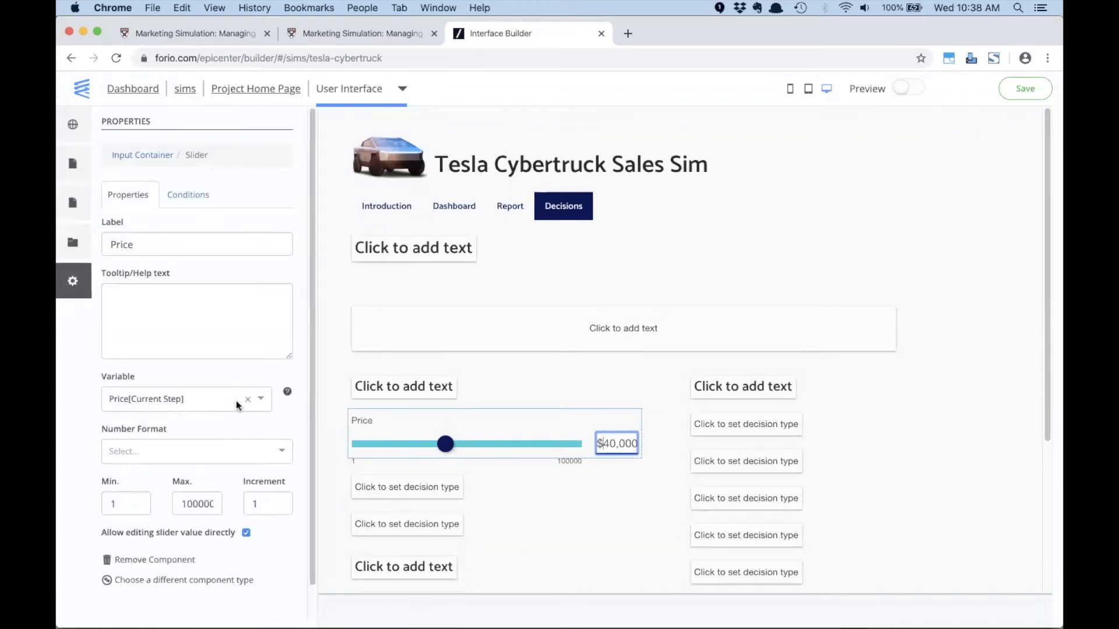
pyautogui.click(246, 402)
pyautogui.write('pri')
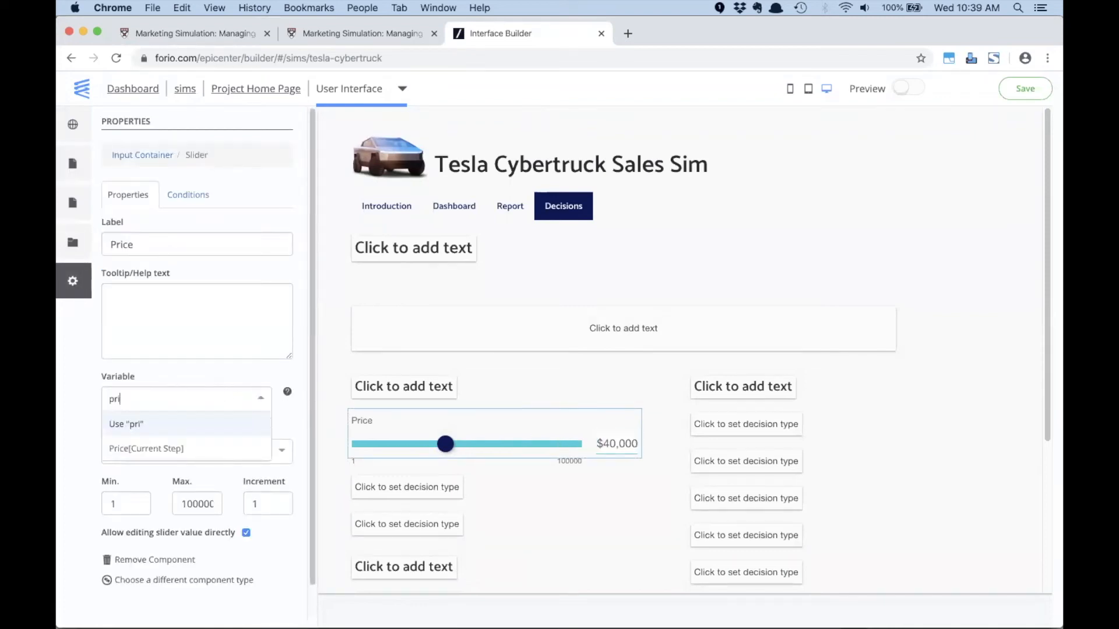
pyautogui.write('ce d')
pyautogui.press('BackSpace')
pyautogui.press('BackSpace')
pyautogui.press('BackSpace')
pyautogui.press('BackSpace')
pyautogui.press('BackSpace')
pyautogui.press('BackSpace')
pyautogui.press('BackSpace')
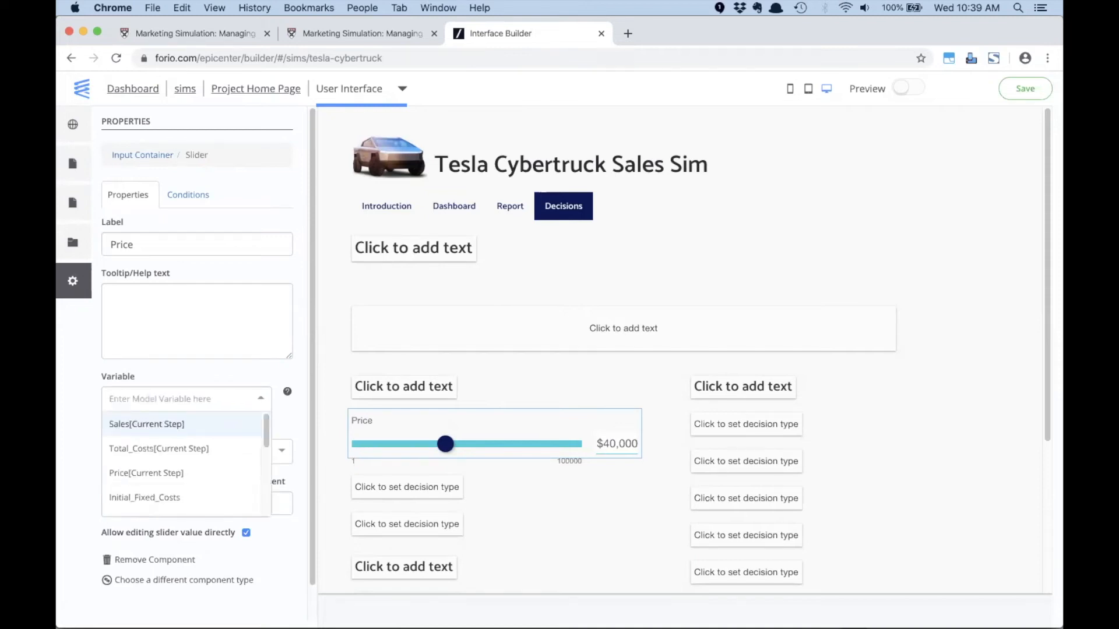
# - Switch to Excel, create a name for B2:F2 from the Price Decision label in the left column, and save model1
pyautogui.press('super+Tab')
pyautogui.press('super+Tab')
pyautogui.press('Tab')
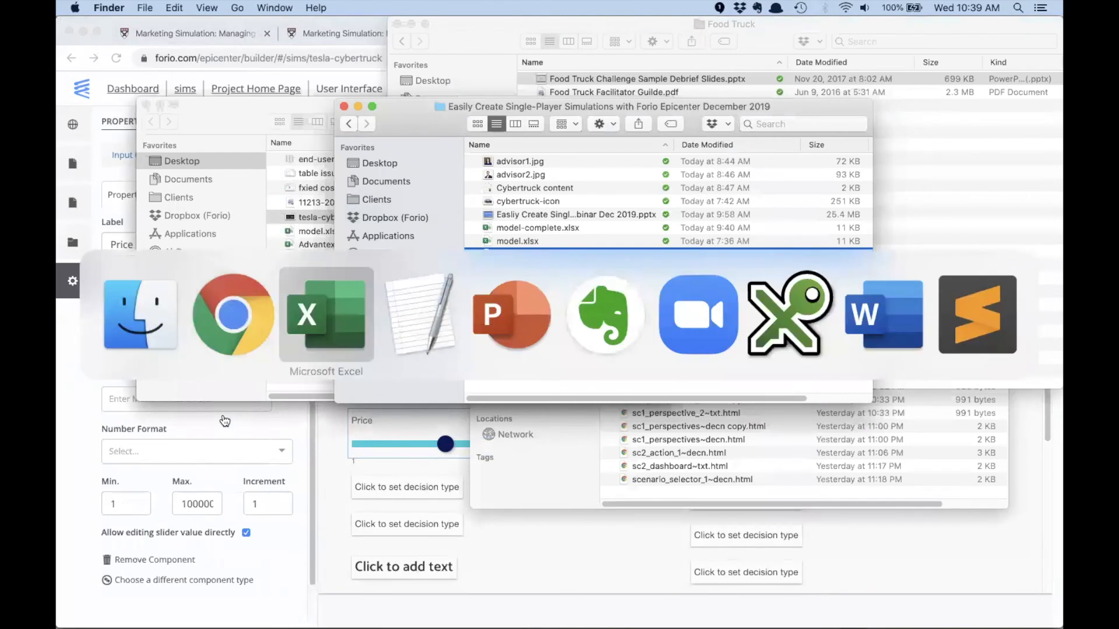
pyautogui.click(274, 317)
pyautogui.click(274, 170)
pyautogui.moveTo(334, 171); pyautogui.dragTo(646, 174)
pyautogui.moveTo(119, 170); pyautogui.dragTo(644, 170)
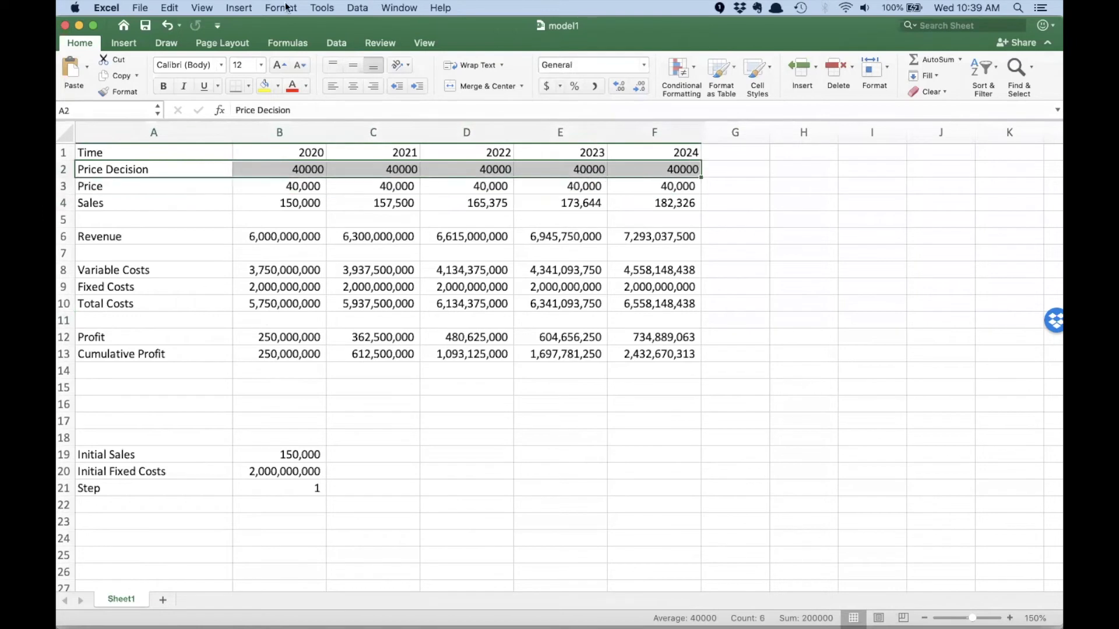
pyautogui.click(232, 9)
pyautogui.moveTo(257, 195)
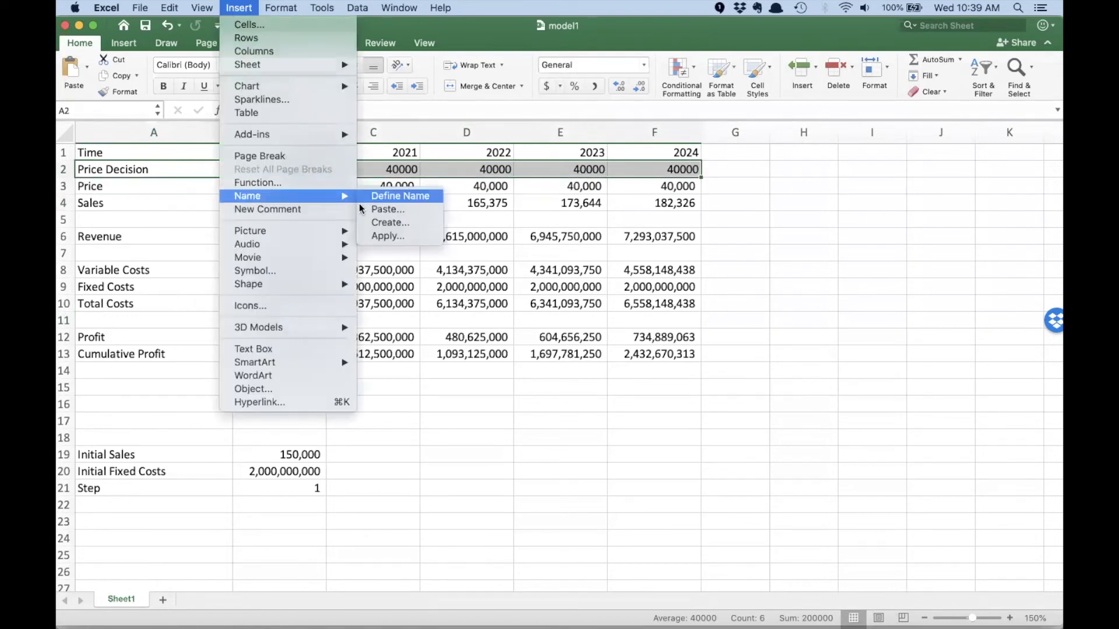
pyautogui.click(371, 222)
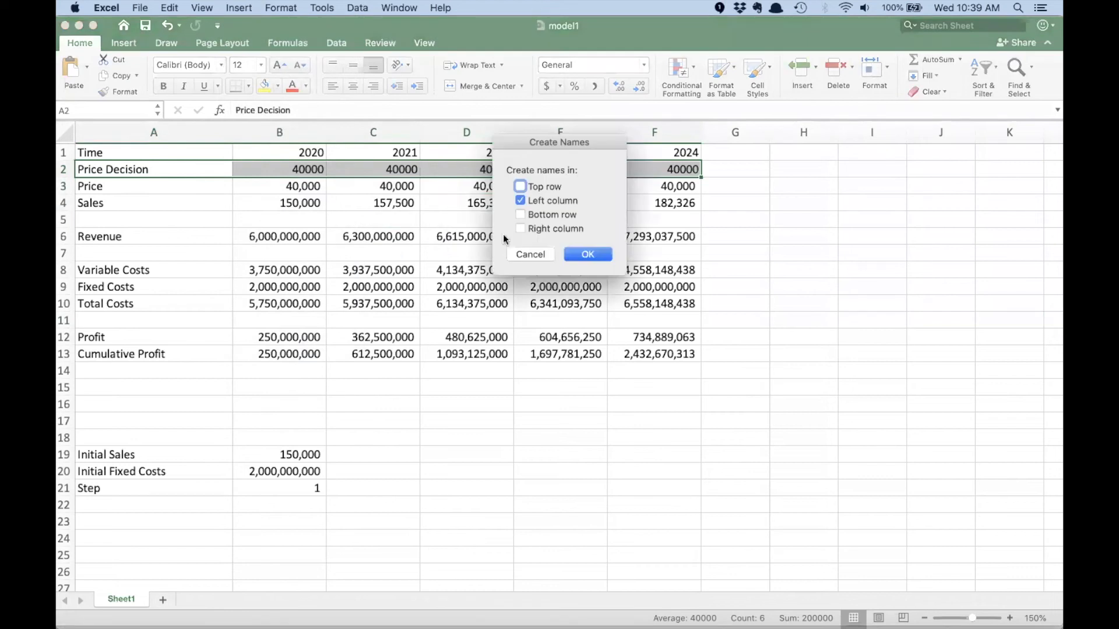
pyautogui.click(586, 254)
pyautogui.click(561, 252)
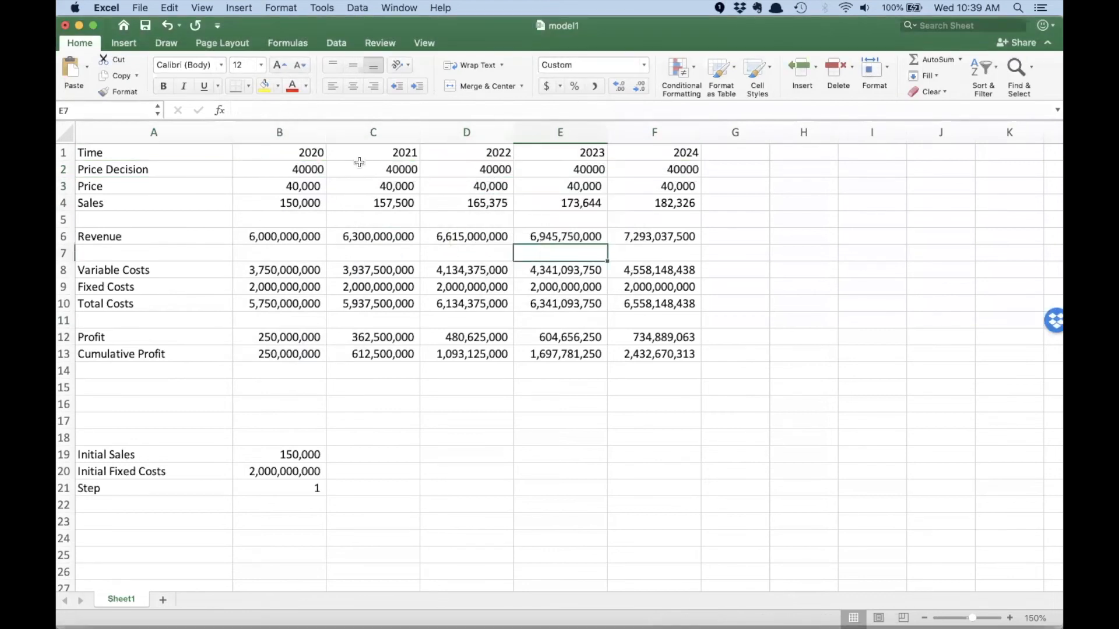
pyautogui.moveTo(274, 169); pyautogui.dragTo(676, 170)
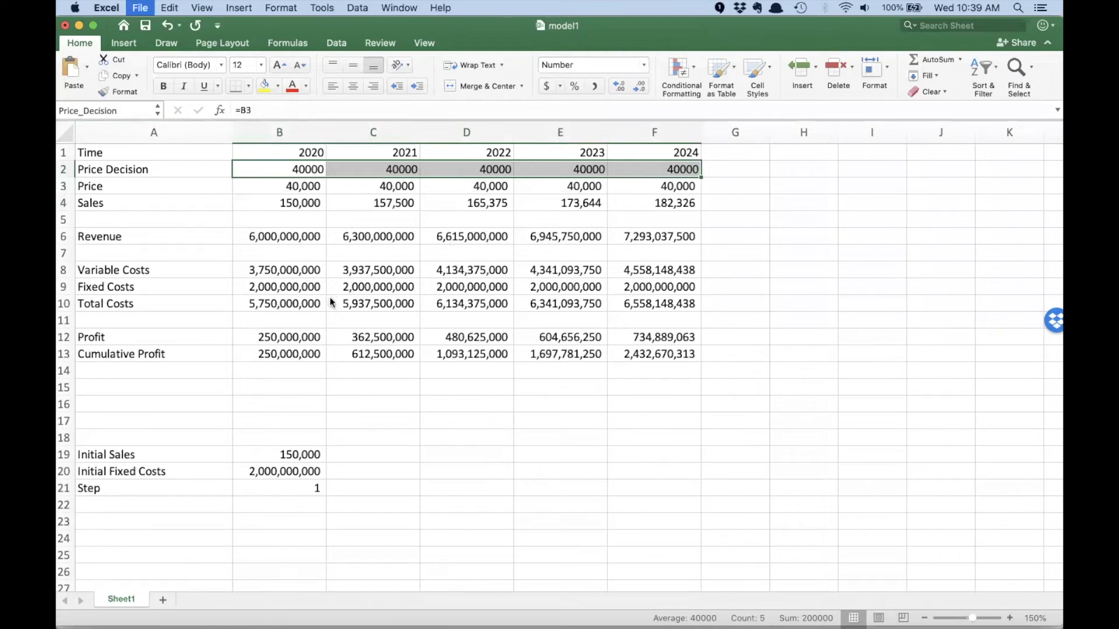
# - Switch to Chrome, open the project's model files, and upload the updated model1.xlsx from Finder, replacing the existing copy
pyautogui.press('super+Tab')
pyautogui.click(342, 352)
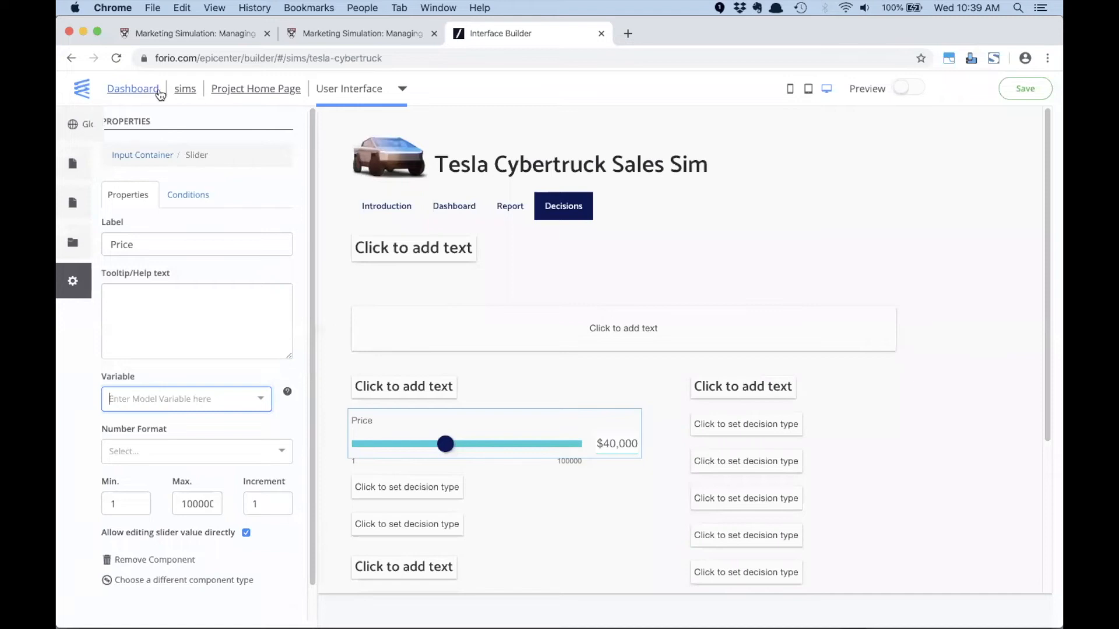
pyautogui.click(242, 90)
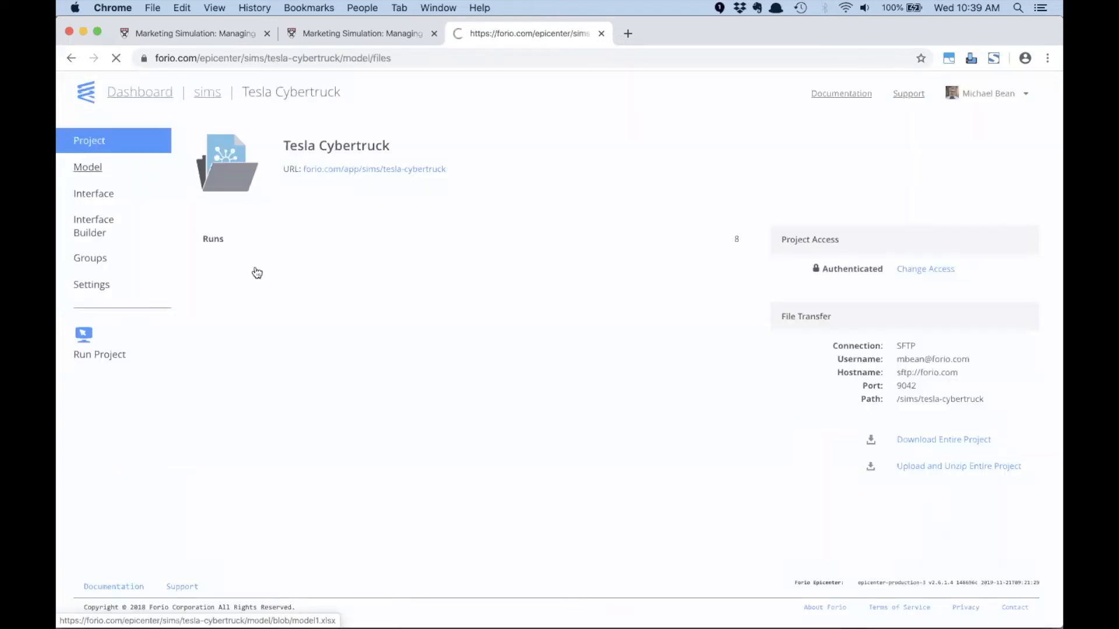
pyautogui.press('super+Tab')
pyautogui.press('super+Tab')
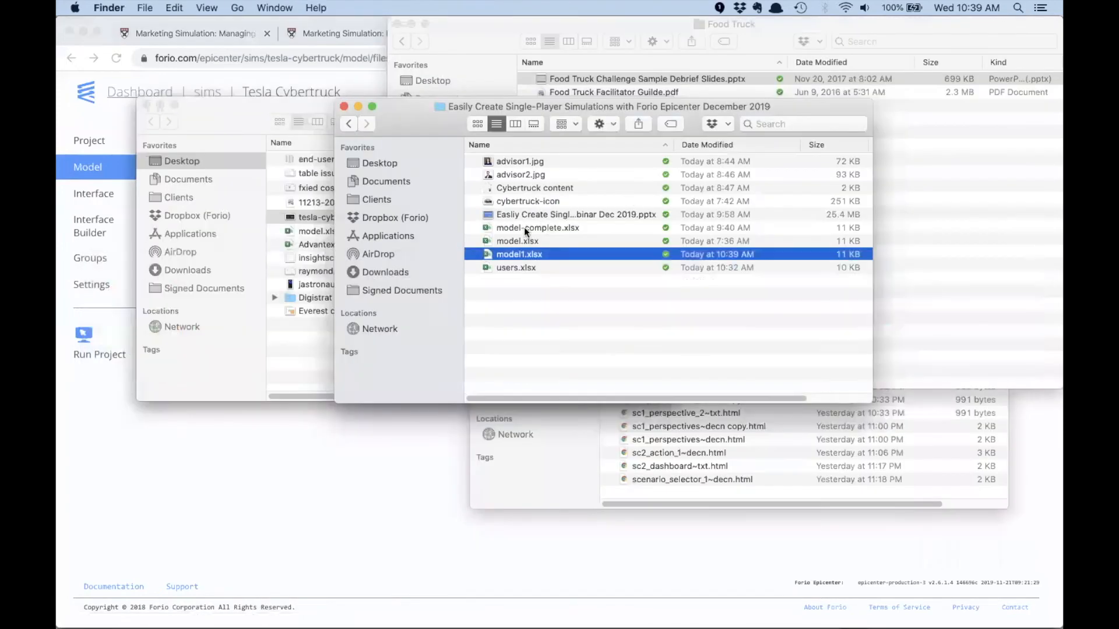
pyautogui.moveTo(519, 253); pyautogui.dragTo(380, 392)
pyautogui.moveTo(334, 494); pyautogui.dragTo(333, 493)
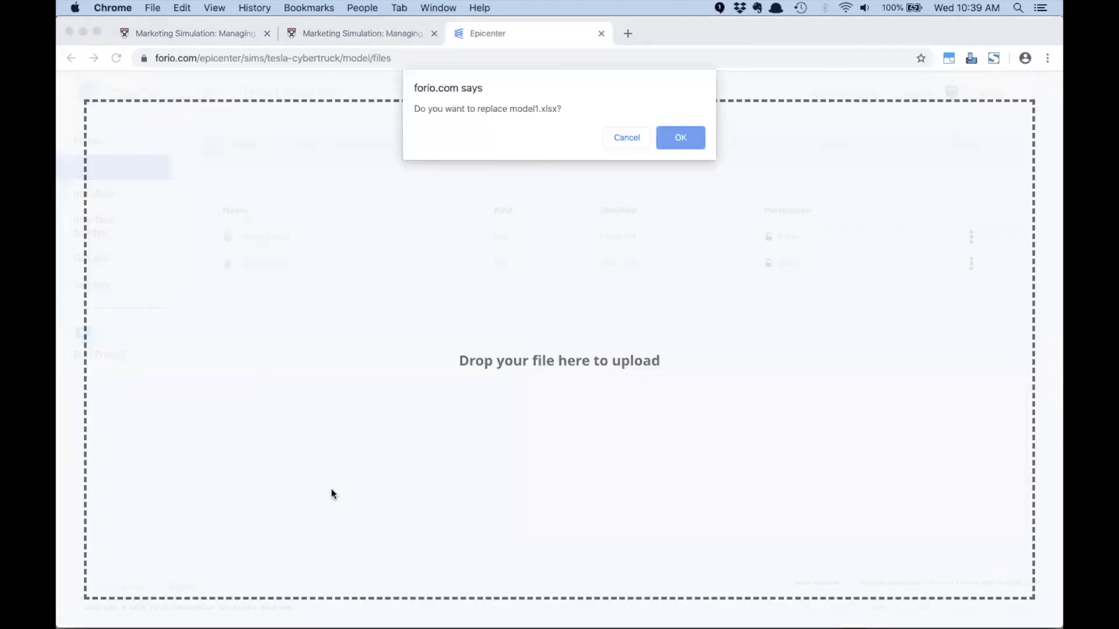
pyautogui.click(681, 139)
# - Reopen the Decisions page in Interface Builder, link the Price slider to Price_Decision[Current Step], and save the page
pyautogui.click(97, 233)
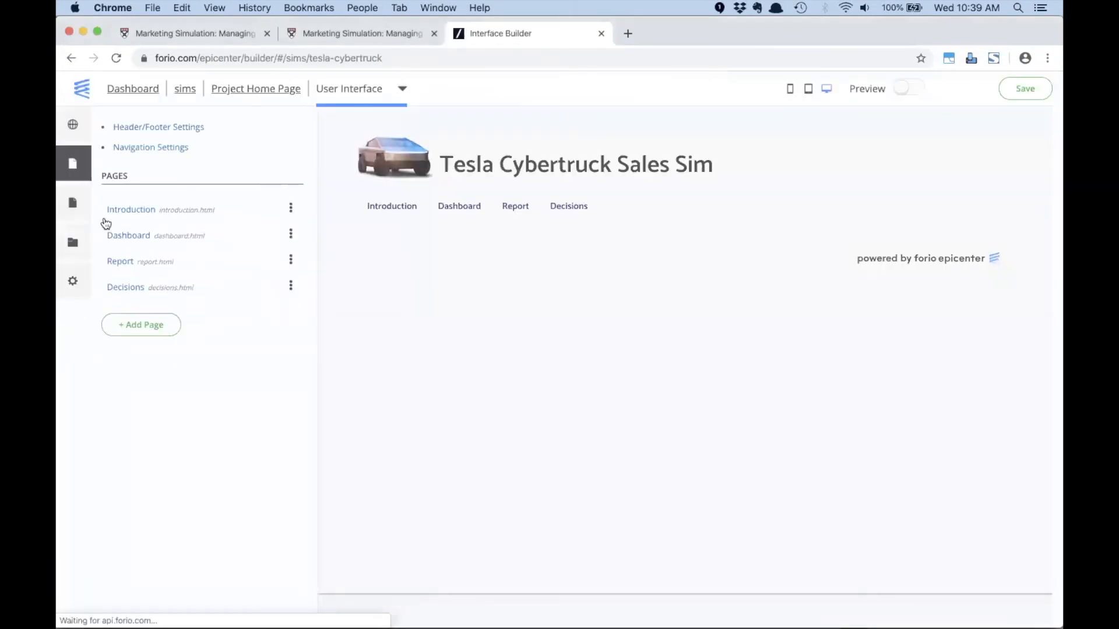
pyautogui.click(126, 293)
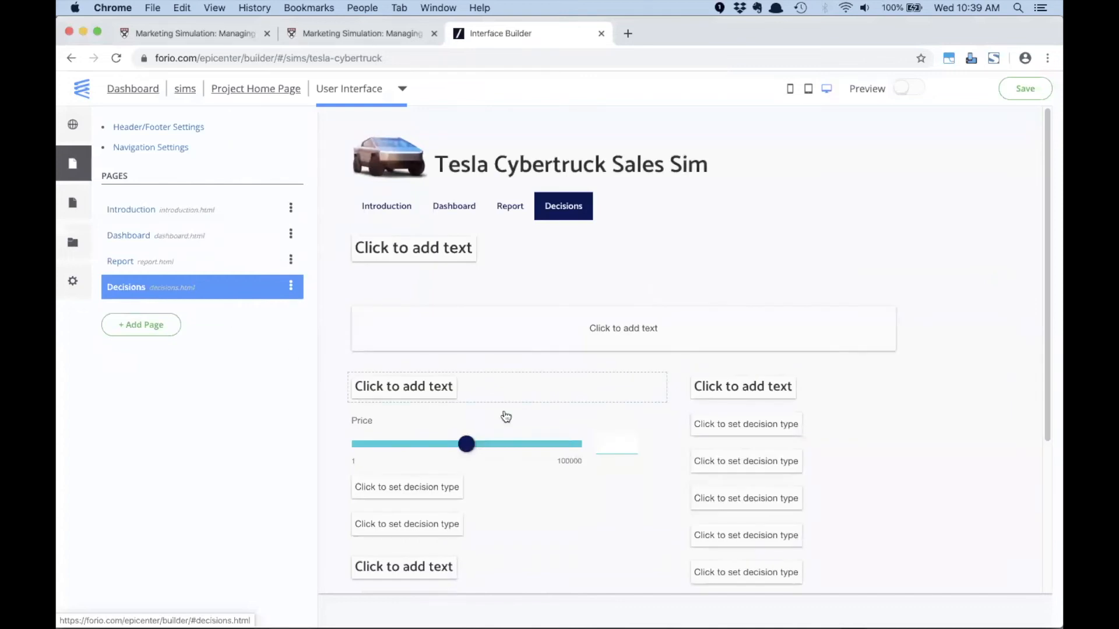
pyautogui.click(518, 437)
pyautogui.click(183, 400)
pyautogui.write('pri')
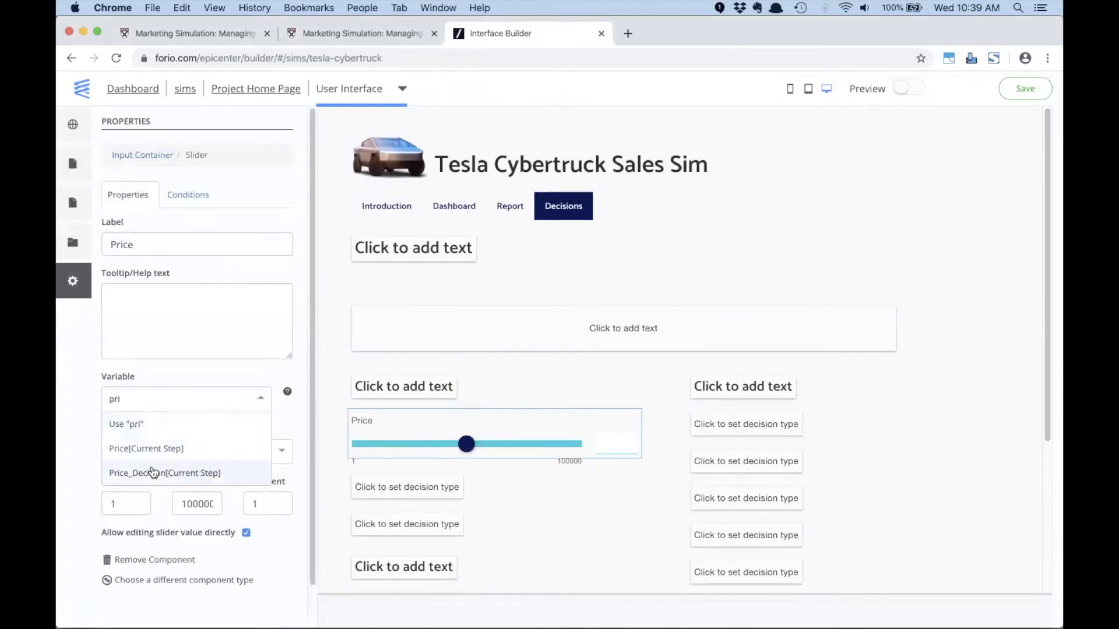
pyautogui.click(152, 472)
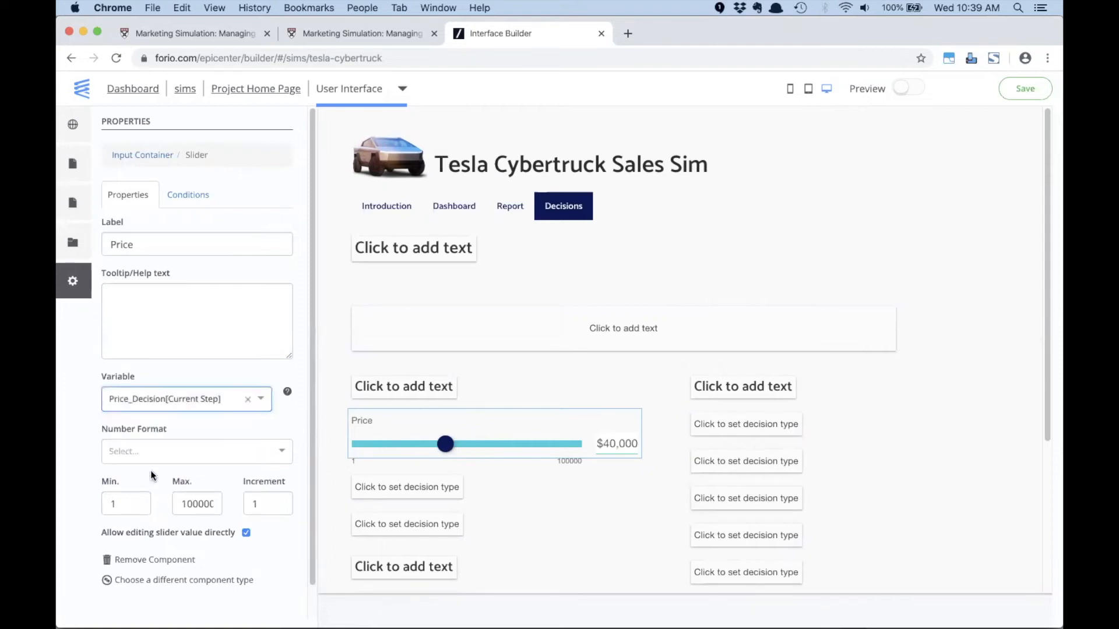
pyautogui.scroll(-5, 614, 474)
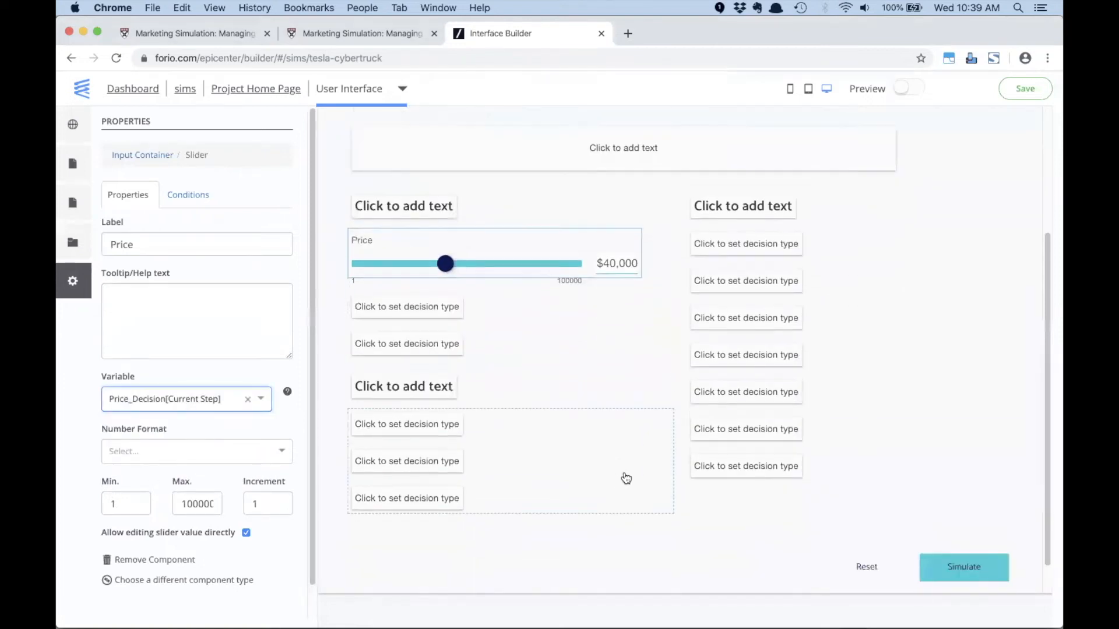
pyautogui.click(1014, 89)
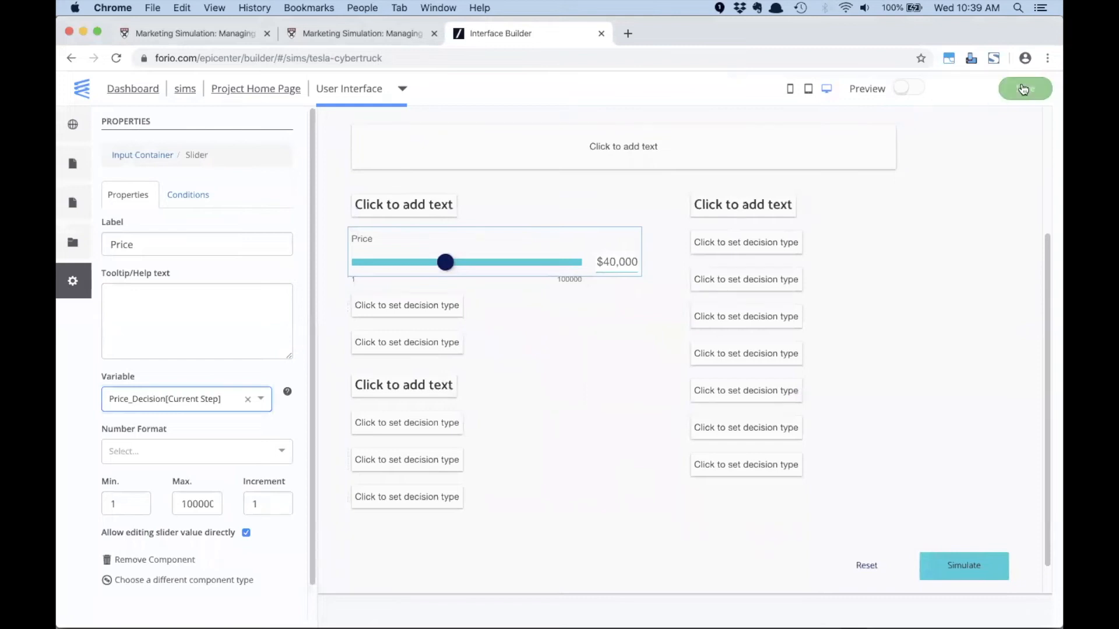
# - Switch to the Person 4 browser profile, log in to the simulation with the saved credentials, and open the decisions page
pyautogui.click(372, 7)
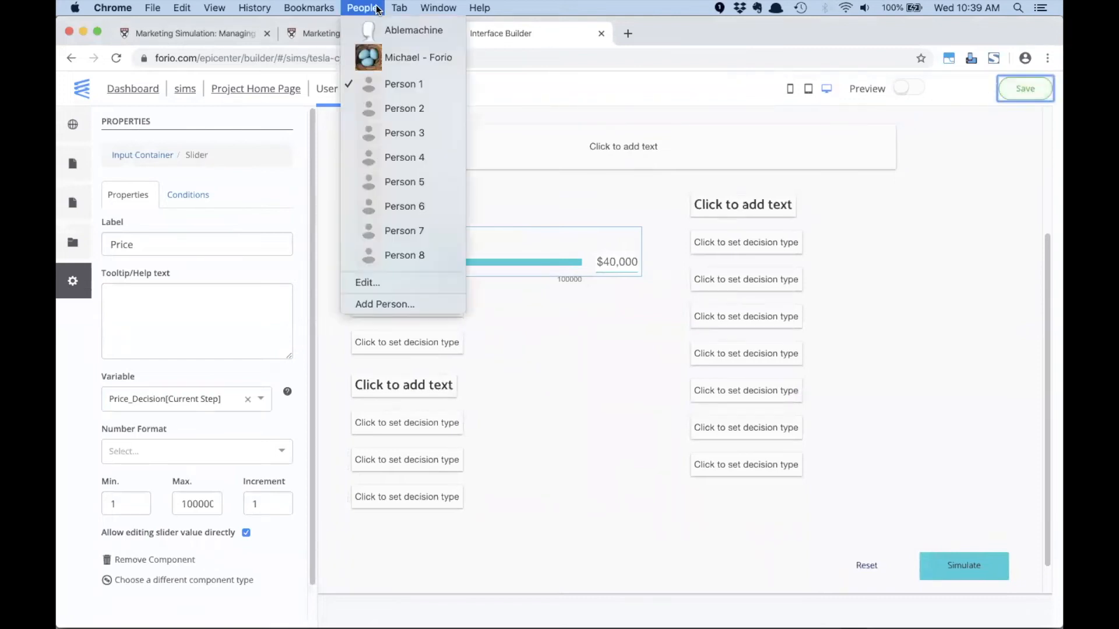
pyautogui.click(363, 155)
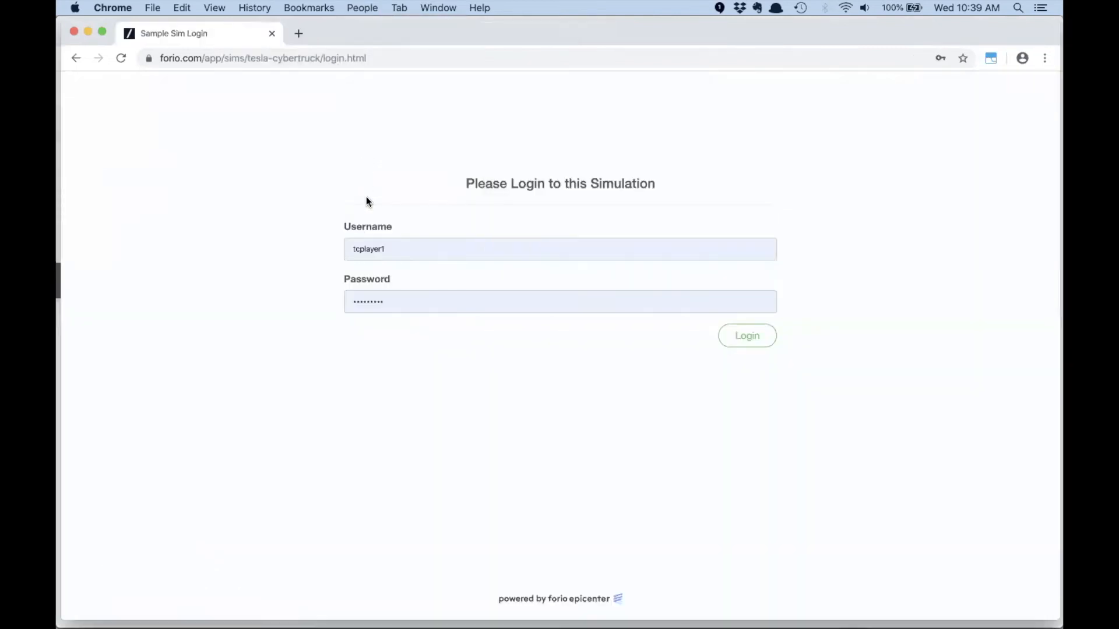
pyautogui.click(748, 332)
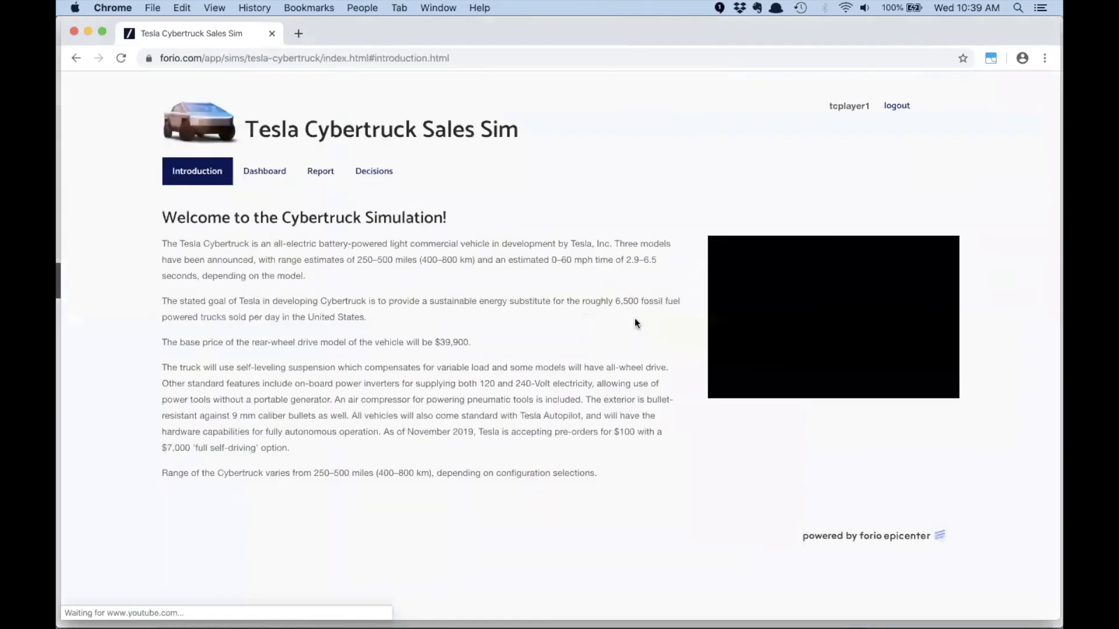
pyautogui.click(386, 181)
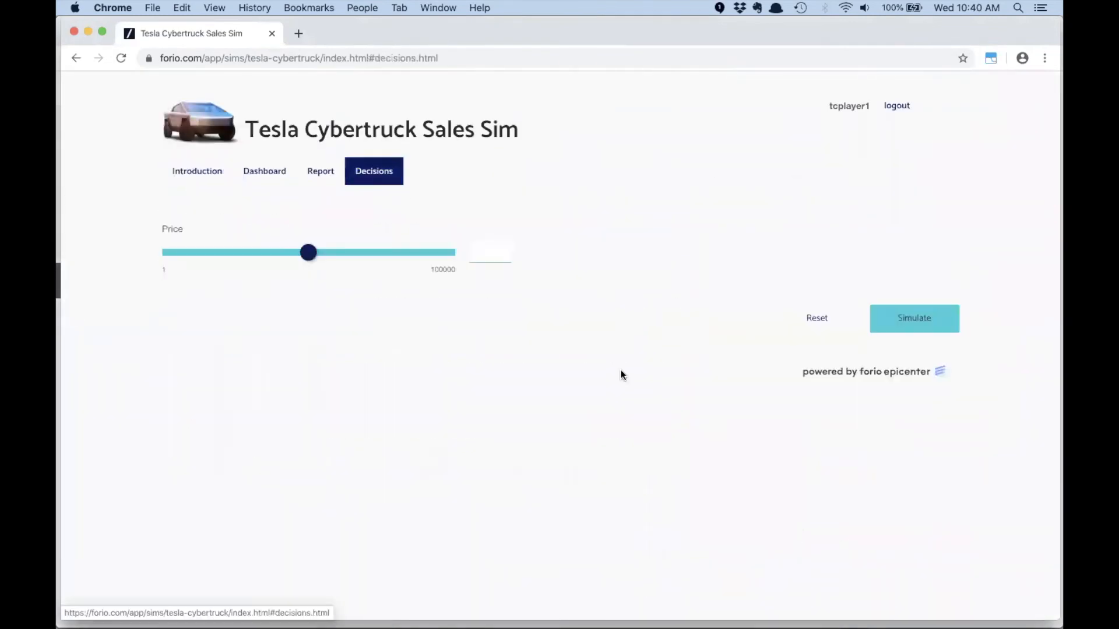
# - Reset the simulation, dismiss the error notice while checking the dashboard charts, and go back to the decisions page
pyautogui.click(818, 321)
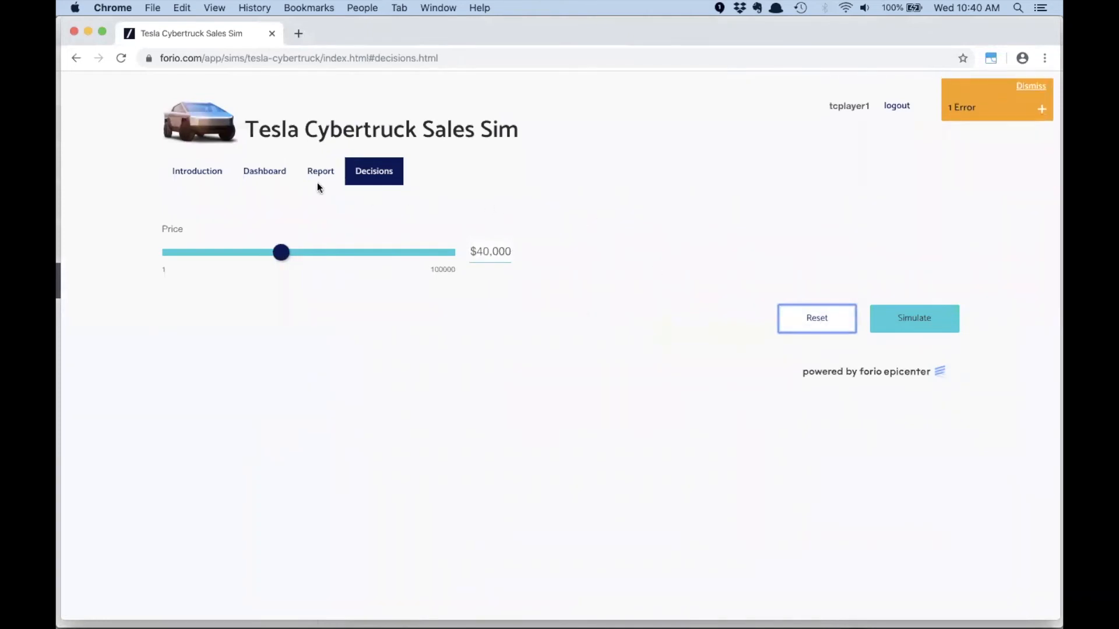
pyautogui.click(258, 171)
pyautogui.click(1027, 87)
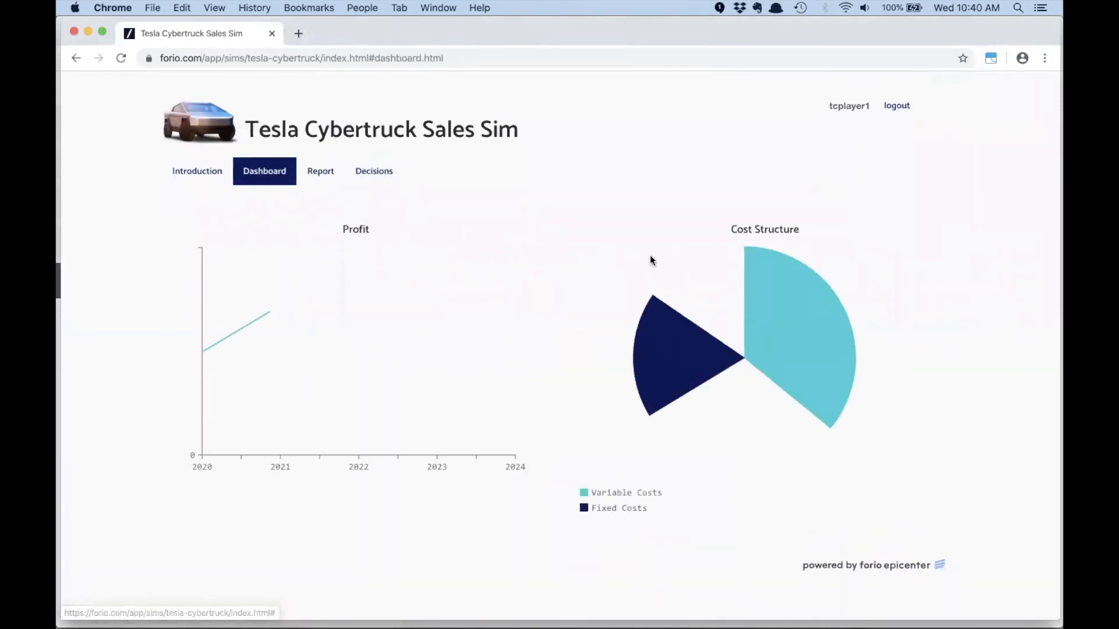
pyautogui.click(369, 181)
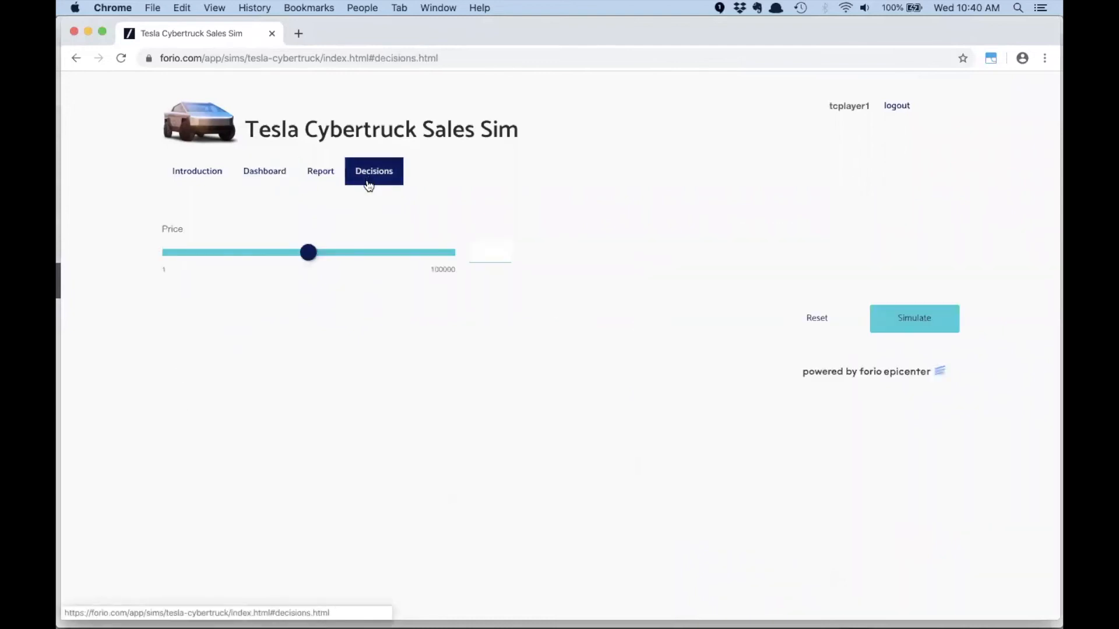
# - Set the price to $53,713, simulate the next turn, and examine the dashboard's profit and cost structure charts
pyautogui.click(319, 253)
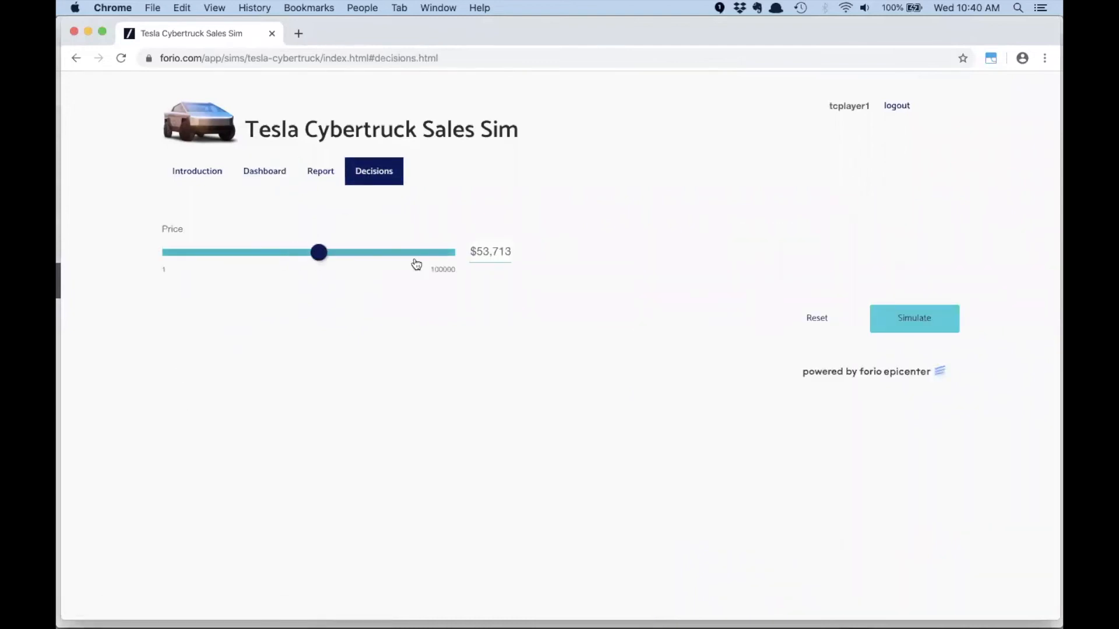
pyautogui.click(913, 324)
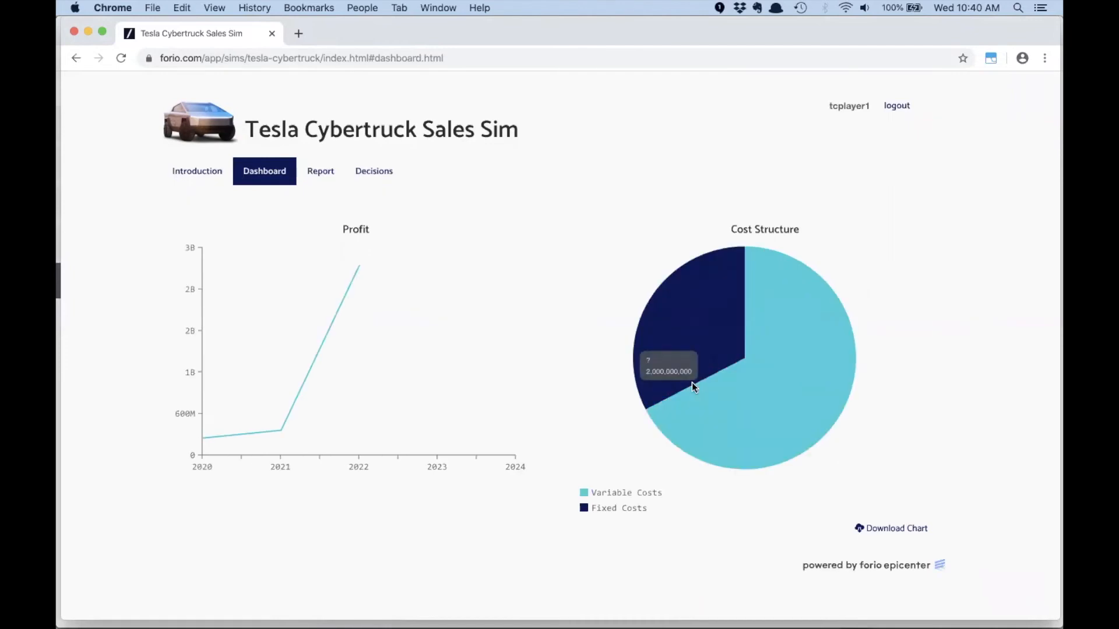
pyautogui.moveTo(282, 430)
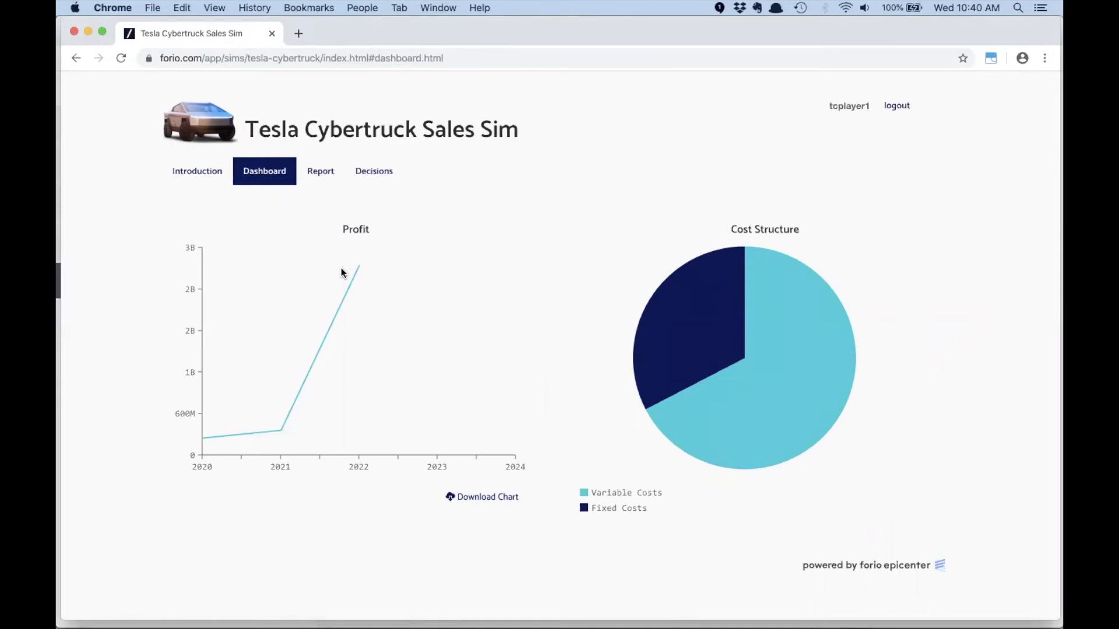
# - Switch to the model1 workbook in Excel and add the label Advisor in cell A14
pyautogui.press('super+Tab')
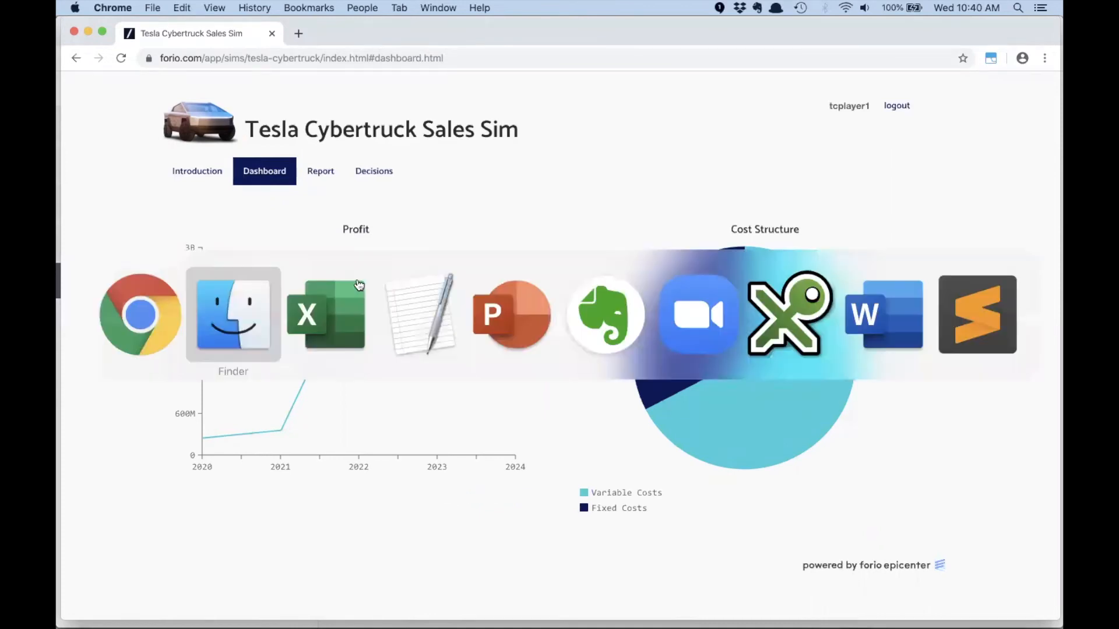
pyautogui.press('super+Tab')
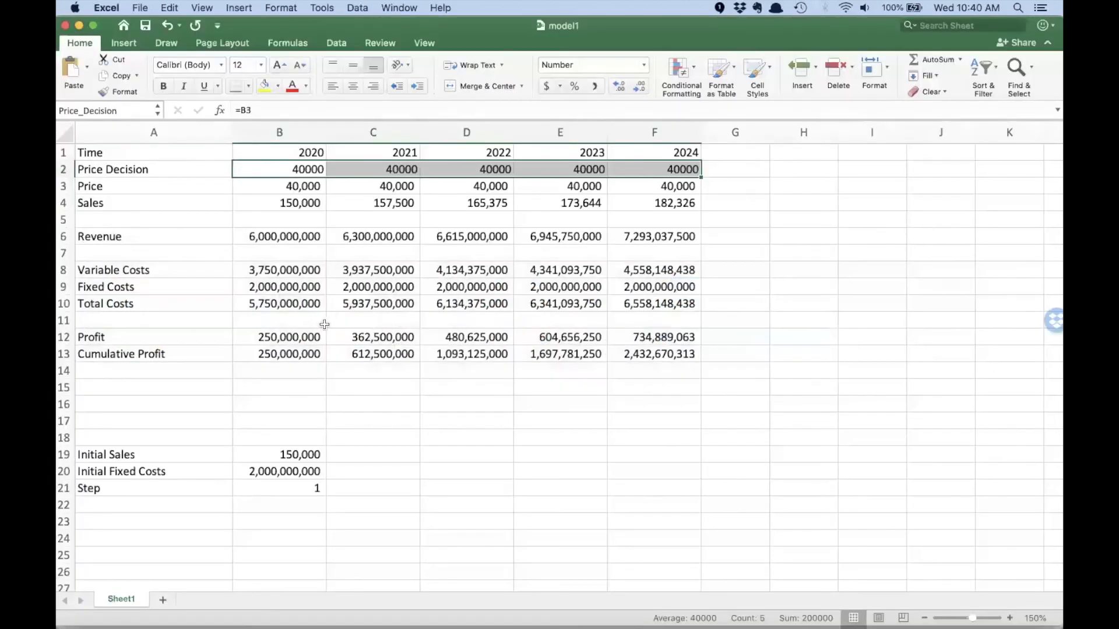
pyautogui.click(175, 367)
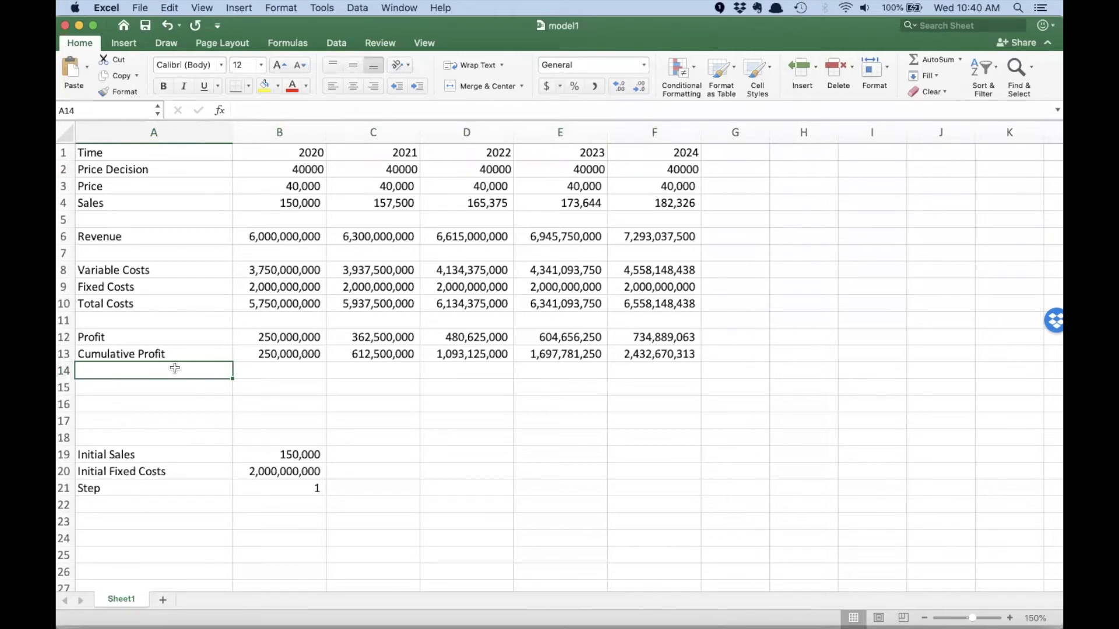
pyautogui.write('Advisor')
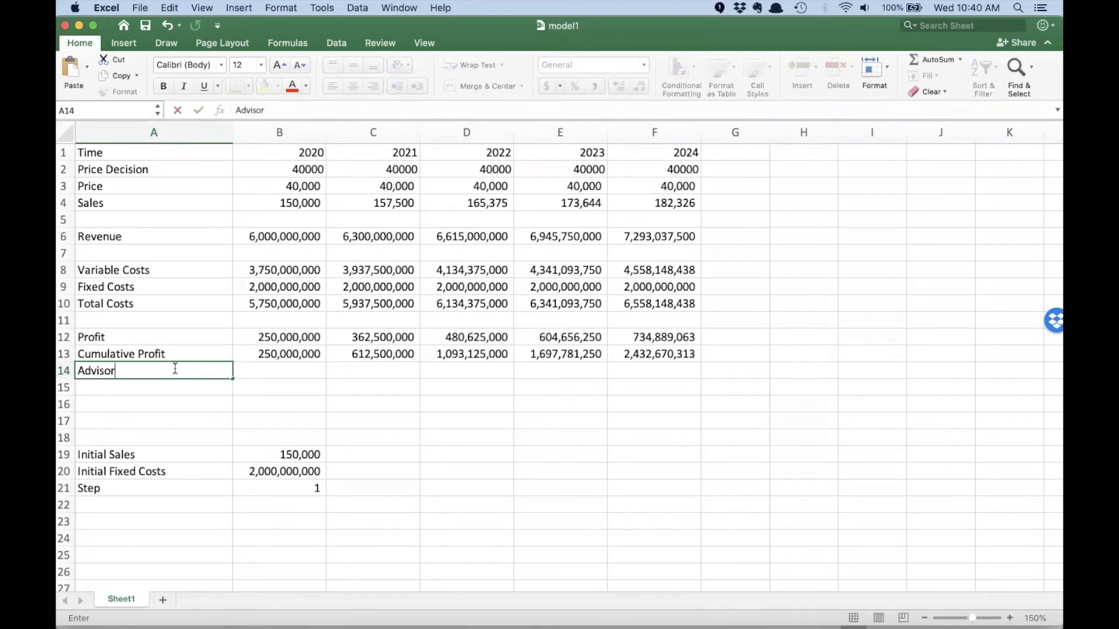
pyautogui.press('Tab')
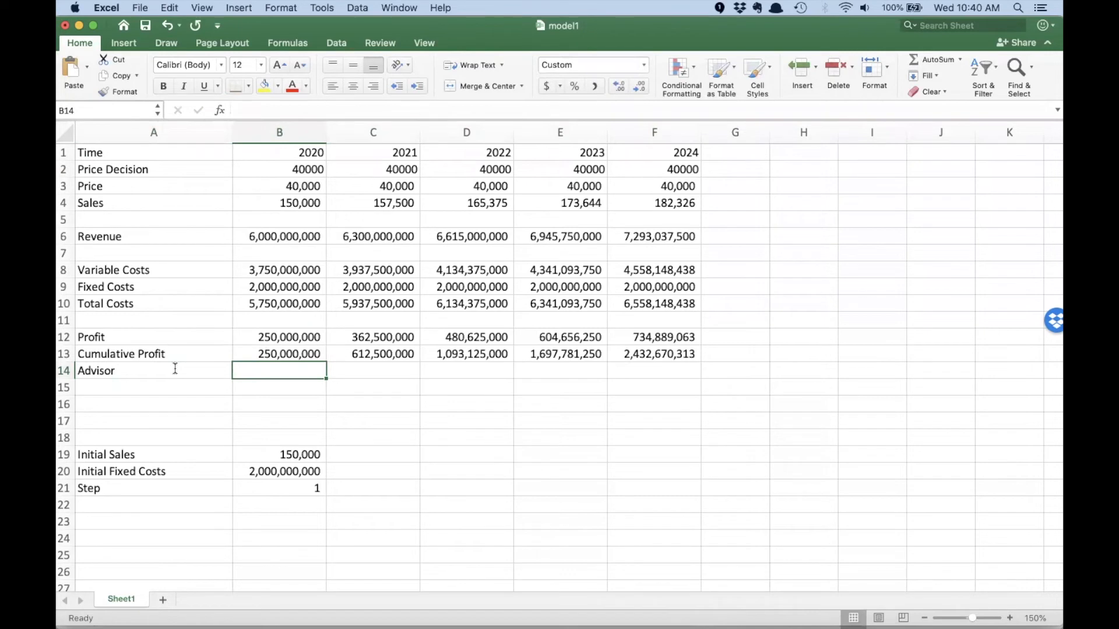
# - Write an IF formula in B14 testing B12>0, returning "Congratulation! Your are profitable!" or "Unfortunately, you are not profitable."
pyautogui.write('=IF(')
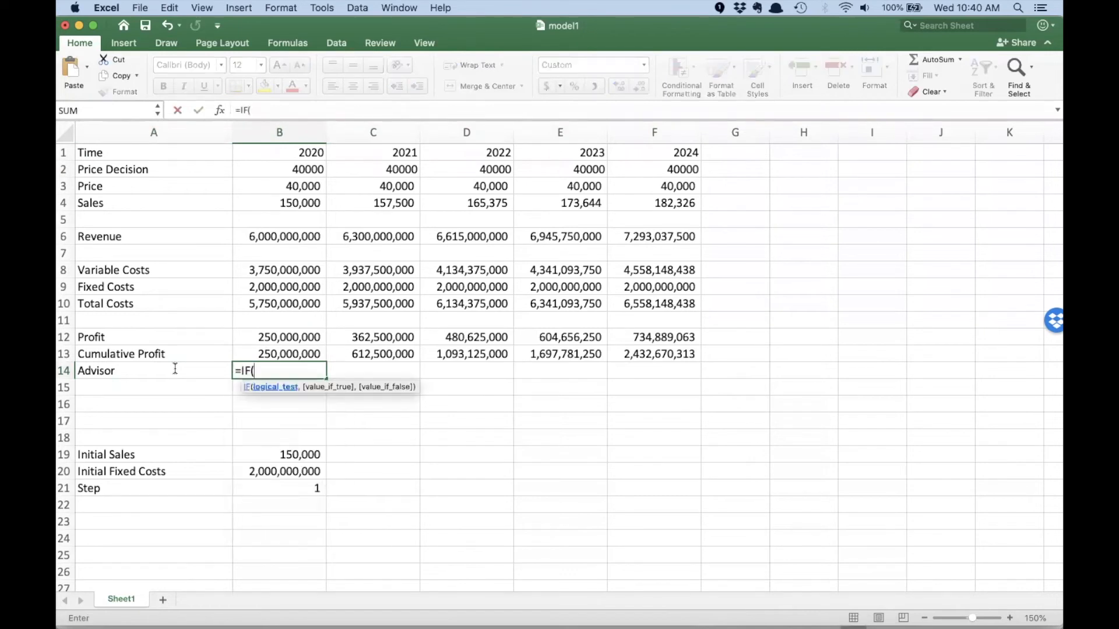
pyautogui.click(248, 338)
pyautogui.write('>')
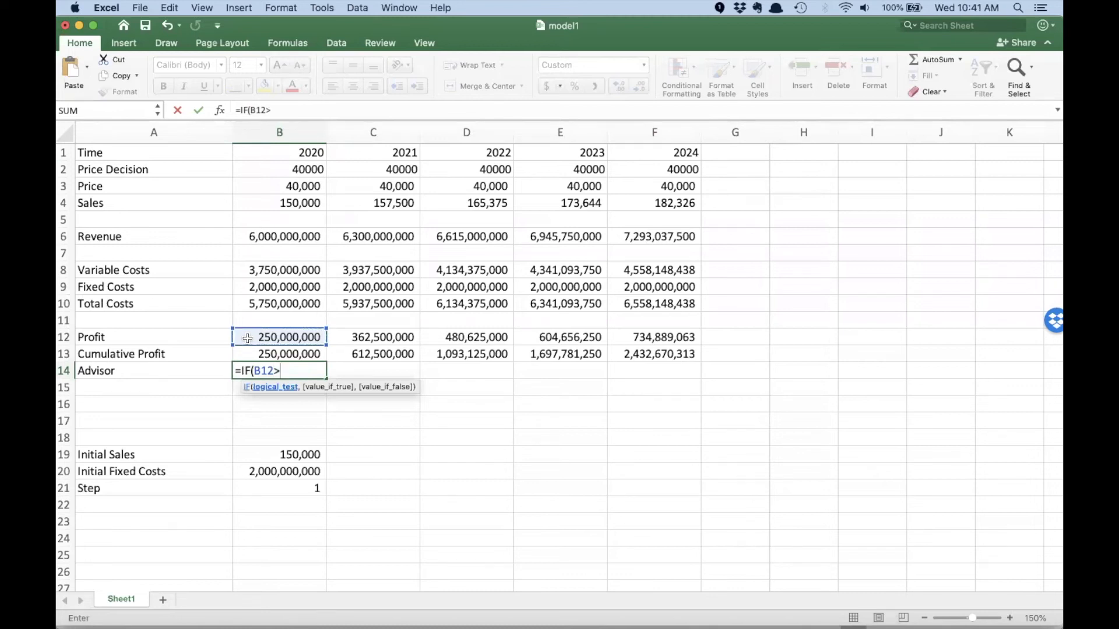
pyautogui.write('0,')
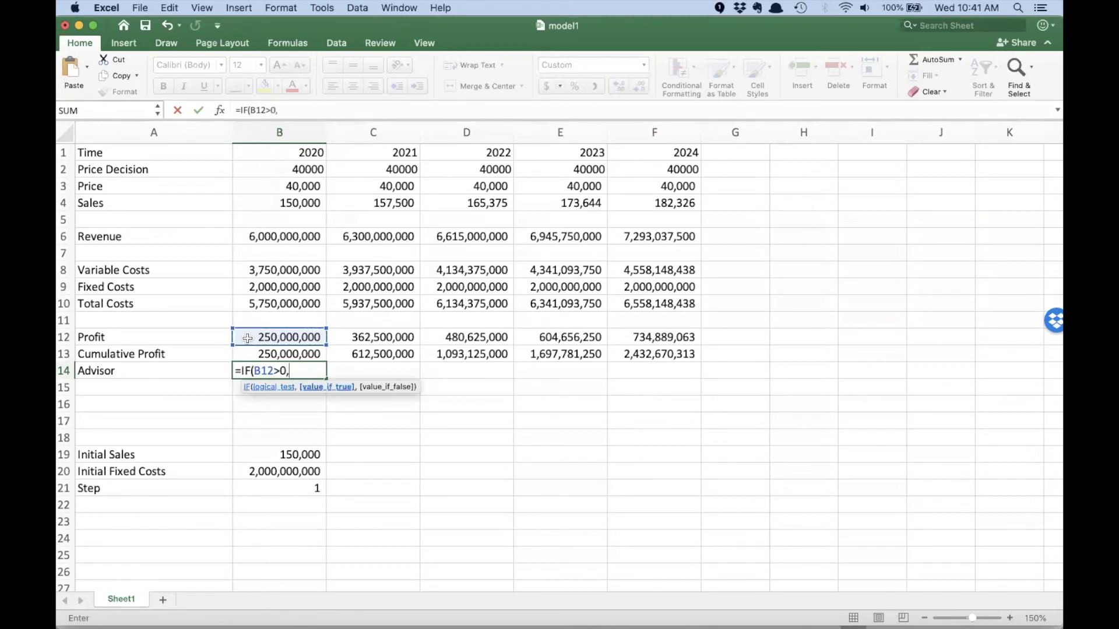
pyautogui.write('"Congratulation! Y')
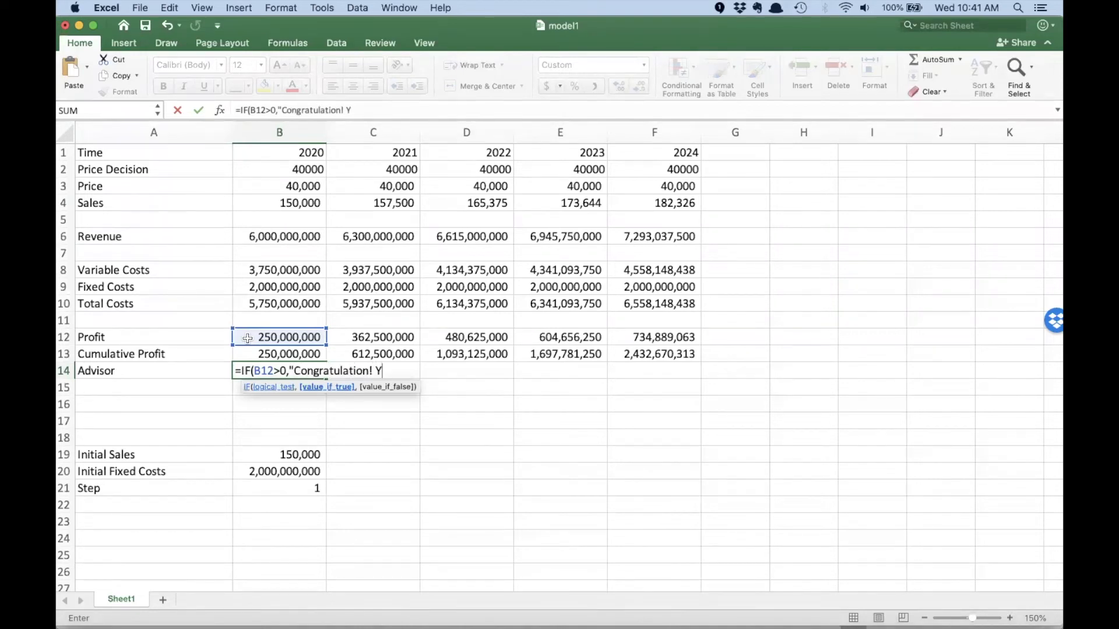
pyautogui.write('our are profitable!')
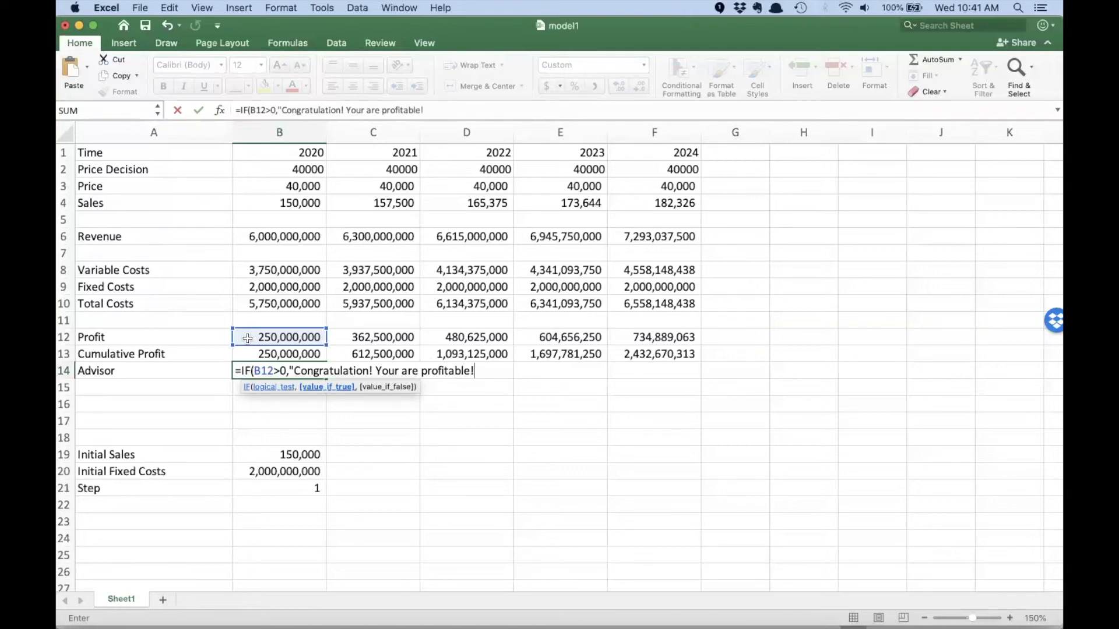
pyautogui.write('","')
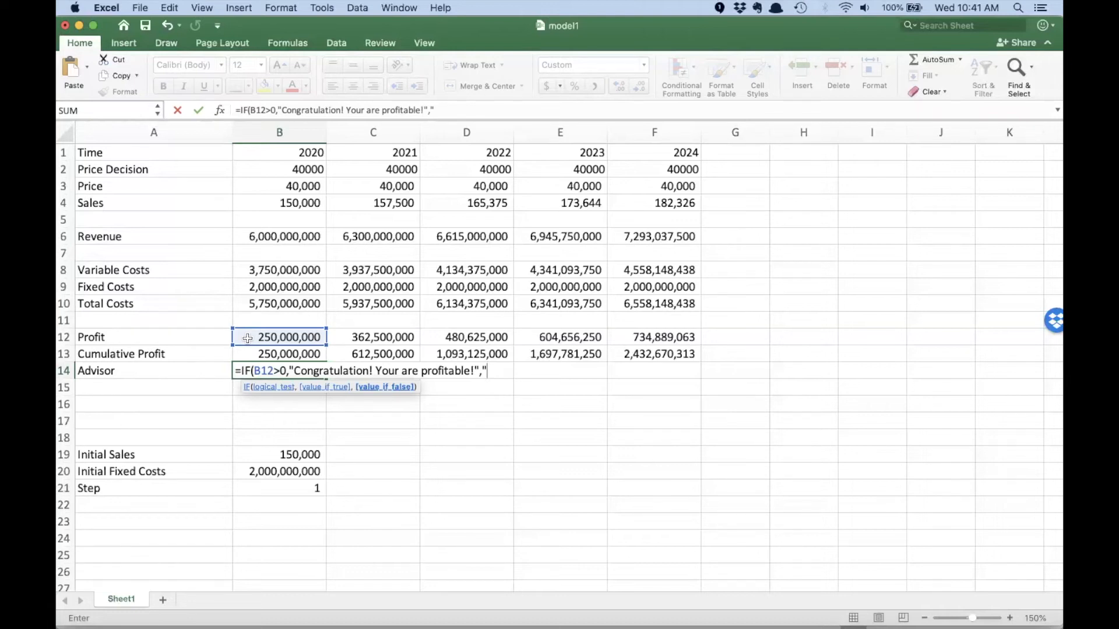
pyautogui.write('Unfortunately')
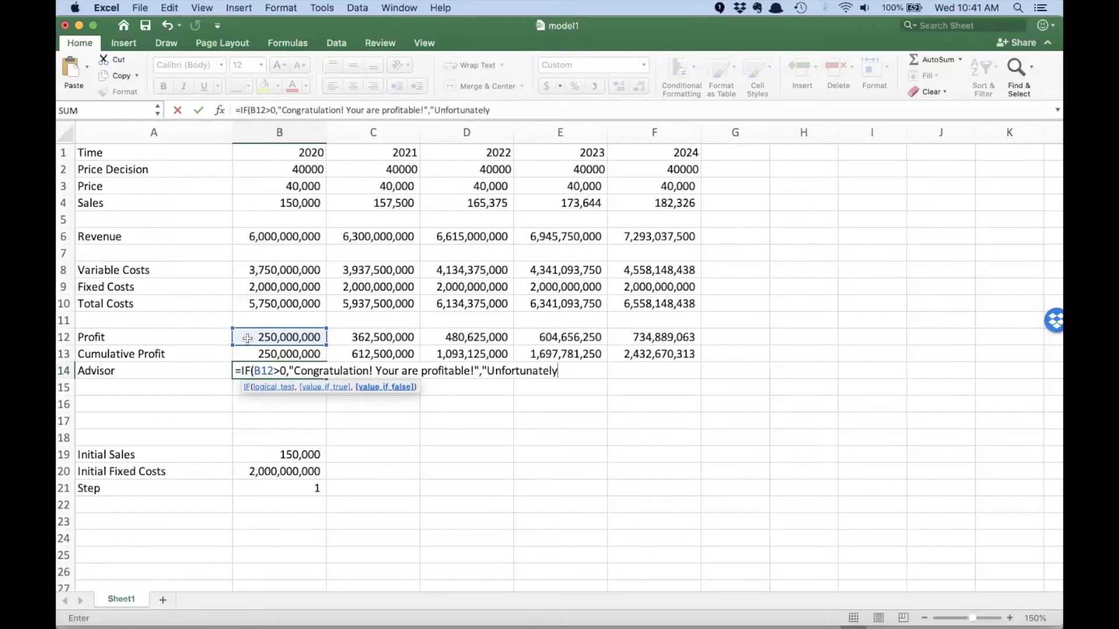
pyautogui.write(', you are not profitab')
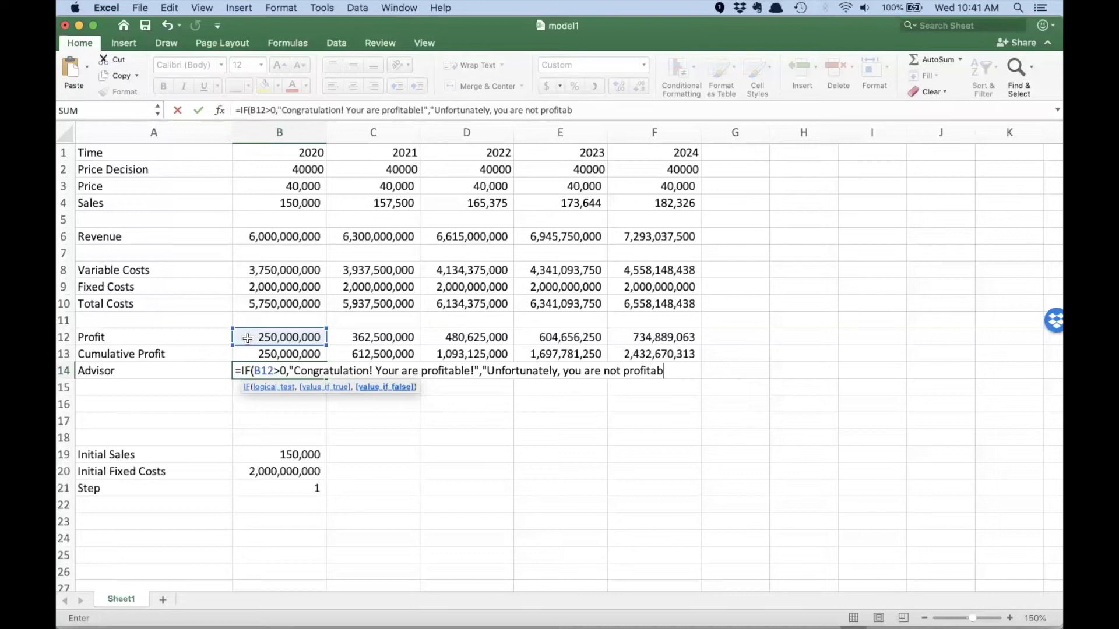
pyautogui.write('le.")')
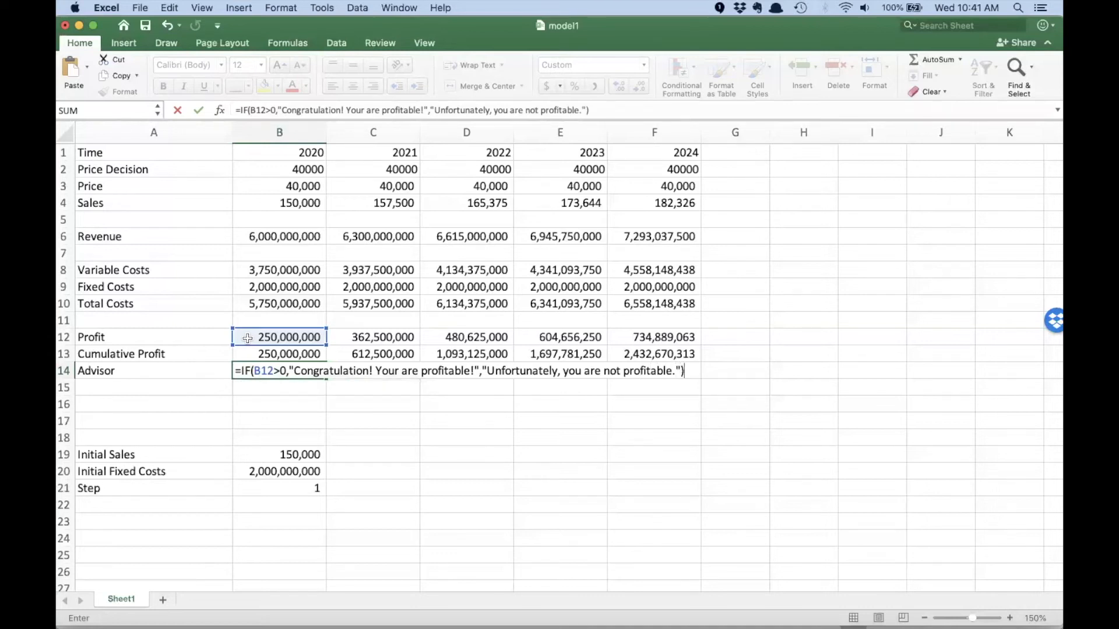
# - Correct the greeting in the B14 formula to "Congratulations!" and commit the formula
pyautogui.click(339, 110)
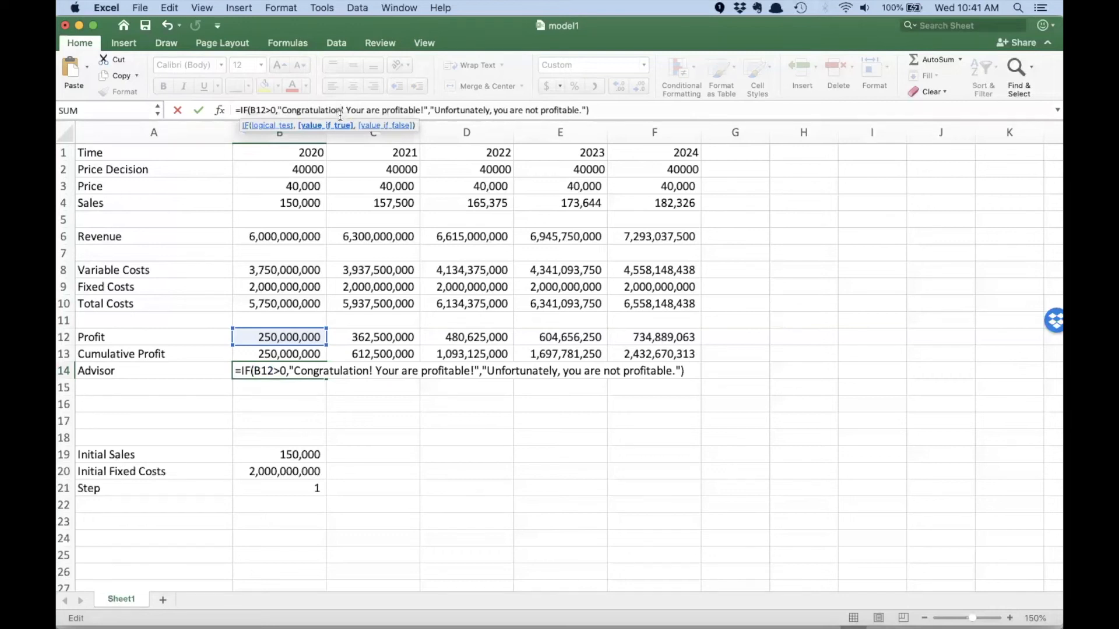
pyautogui.write('a')
pyautogui.press('Return')
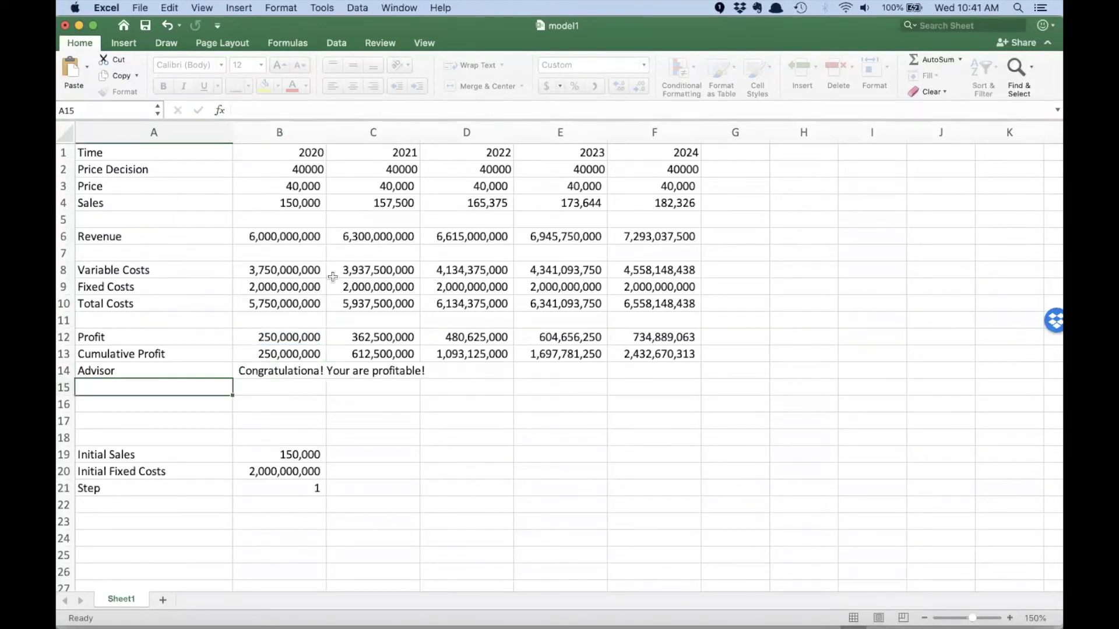
pyautogui.click(294, 370)
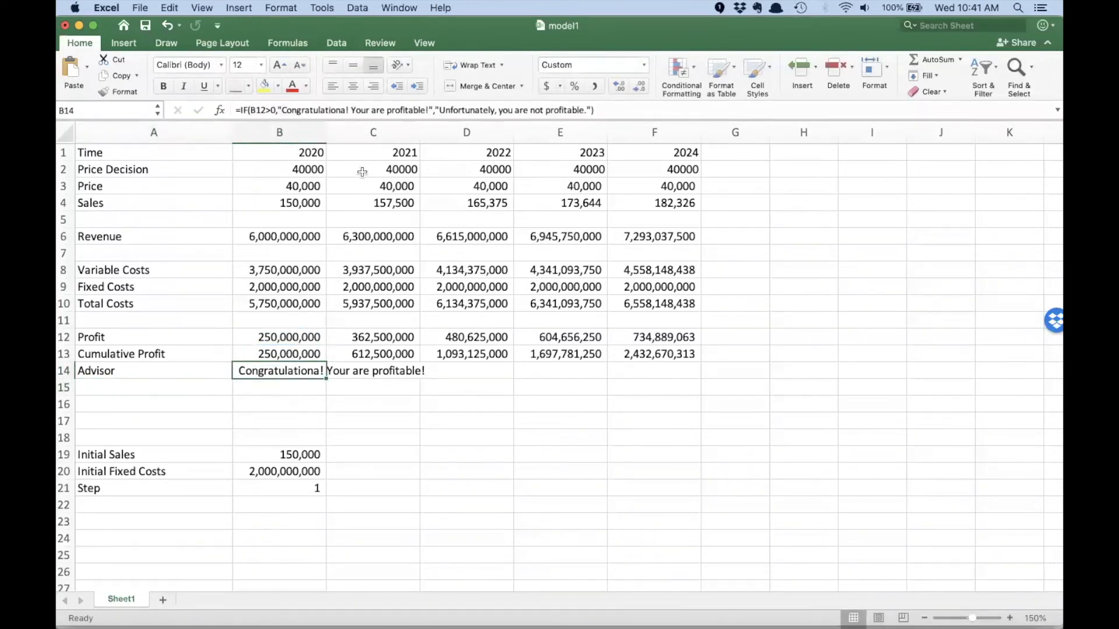
pyautogui.click(345, 110)
pyautogui.press('BackSpace')
pyautogui.write('s')
pyautogui.press('Return')
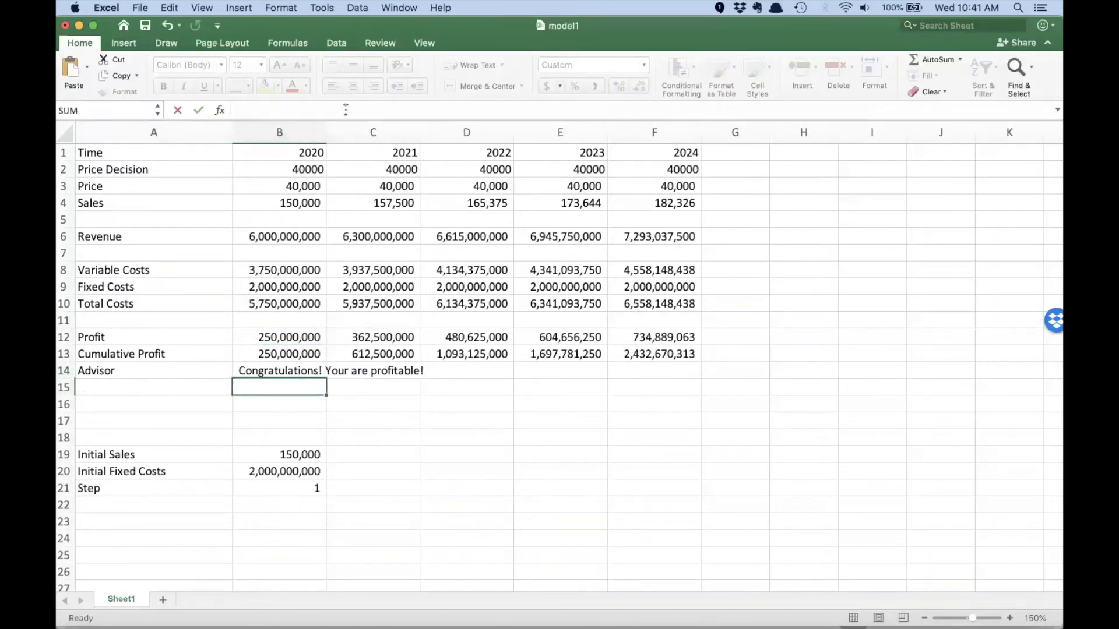
# - Fill the Advisor formula from B14 across to F14 so it covers 2020 through 2024
pyautogui.click(292, 372)
pyautogui.moveTo(326, 379); pyautogui.dragTo(668, 368)
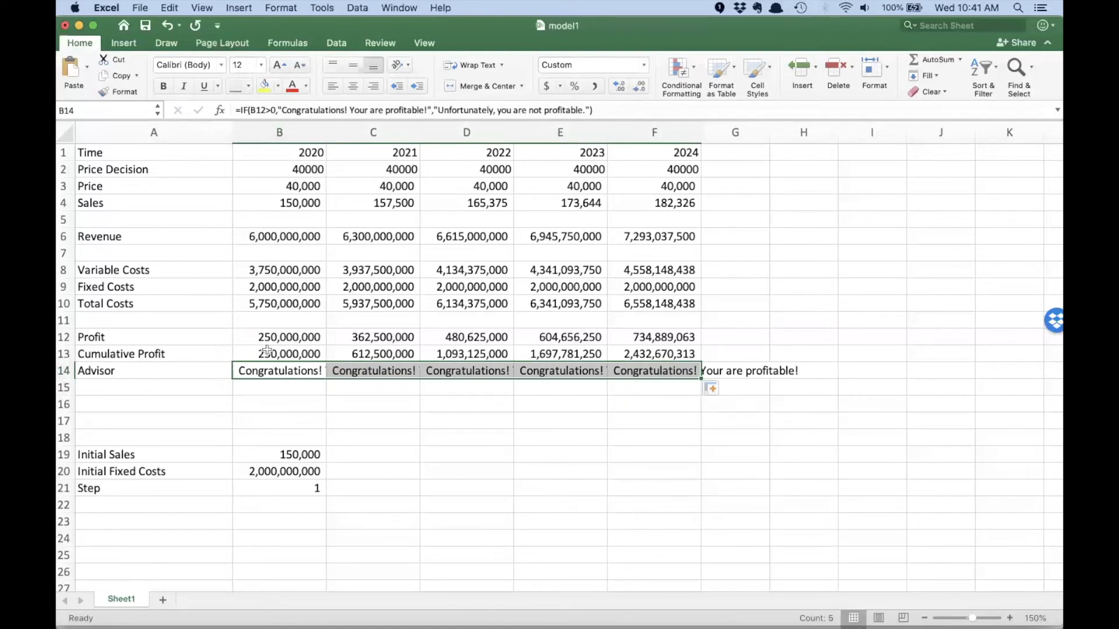
pyautogui.moveTo(264, 338); pyautogui.dragTo(308, 370)
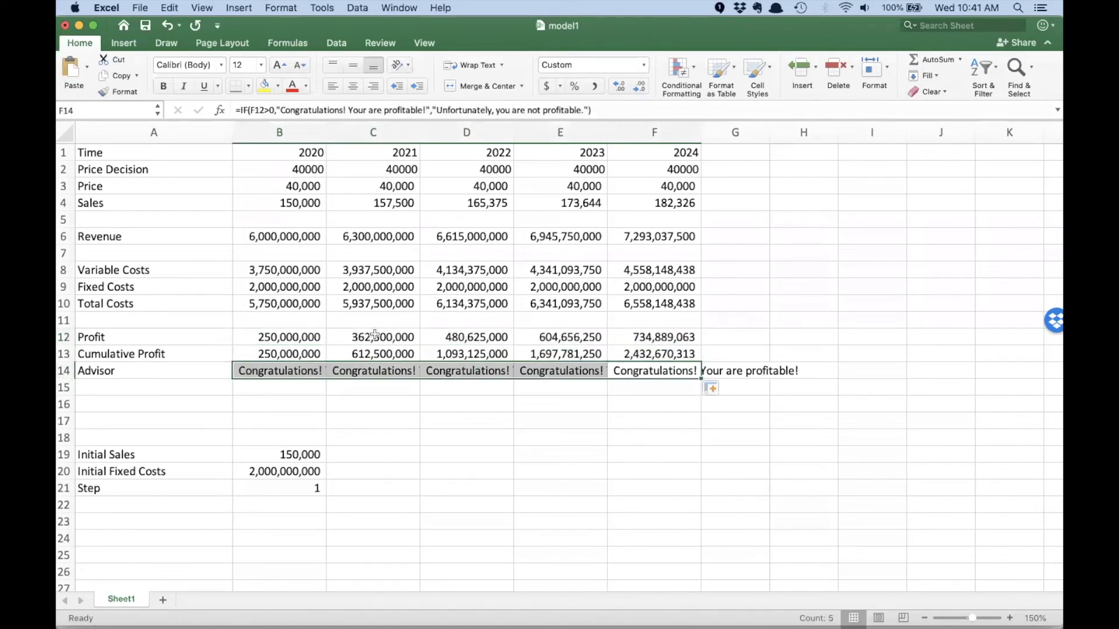
# - Test the Advisor formula by setting the 2022 Price Decision to 20000 and checking the 2023 and 2024 messages
pyautogui.click(382, 169)
pyautogui.click(491, 168)
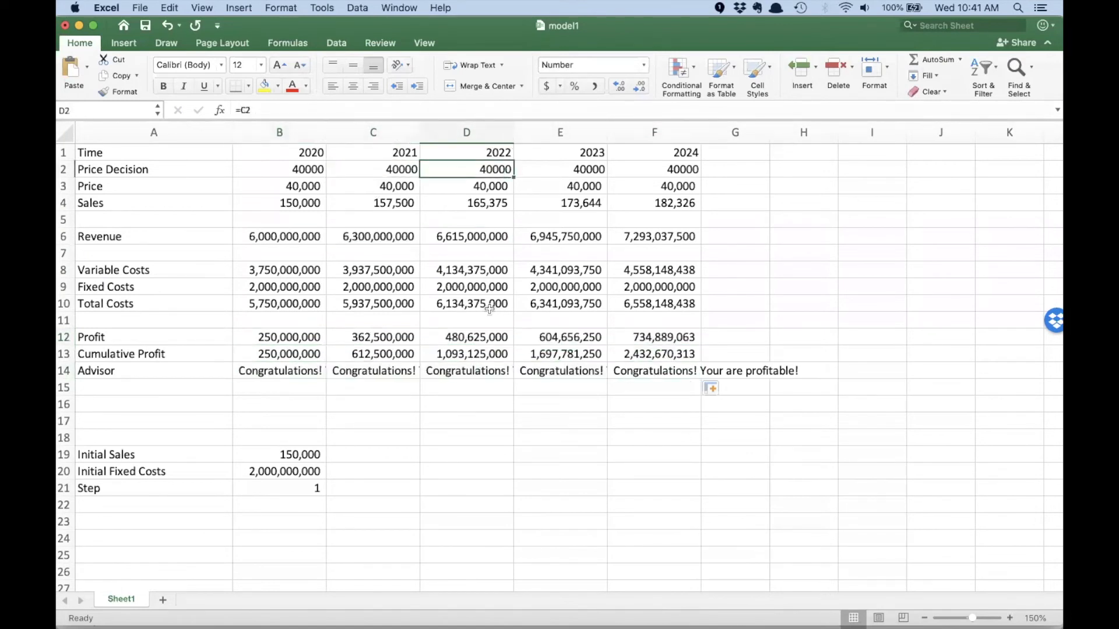
pyautogui.write('20000')
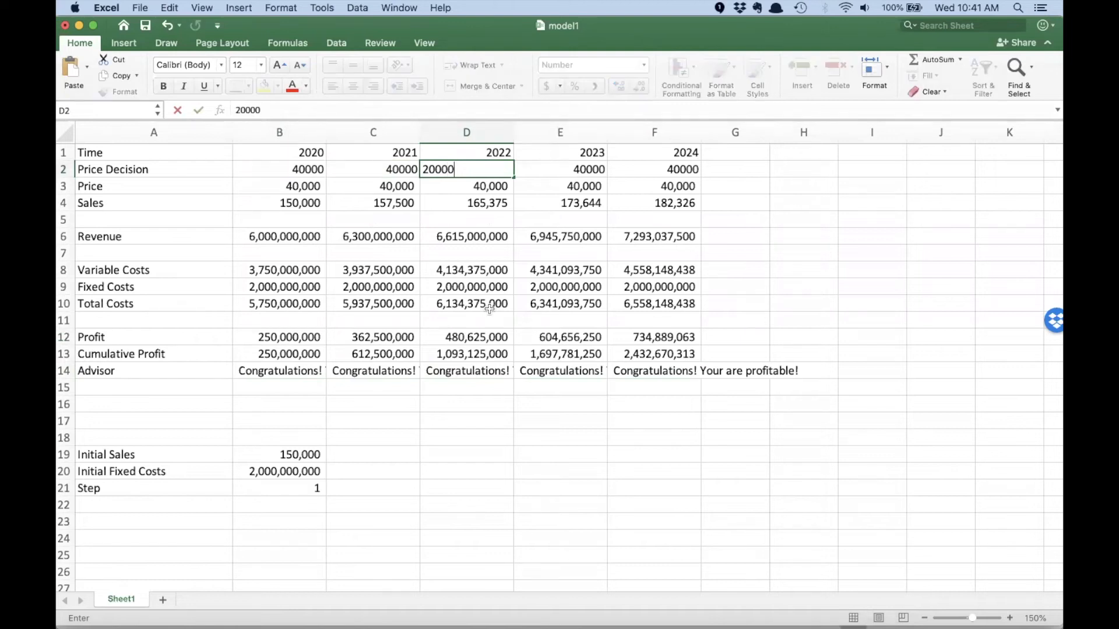
pyautogui.press('Return')
pyautogui.moveTo(563, 373); pyautogui.dragTo(638, 373)
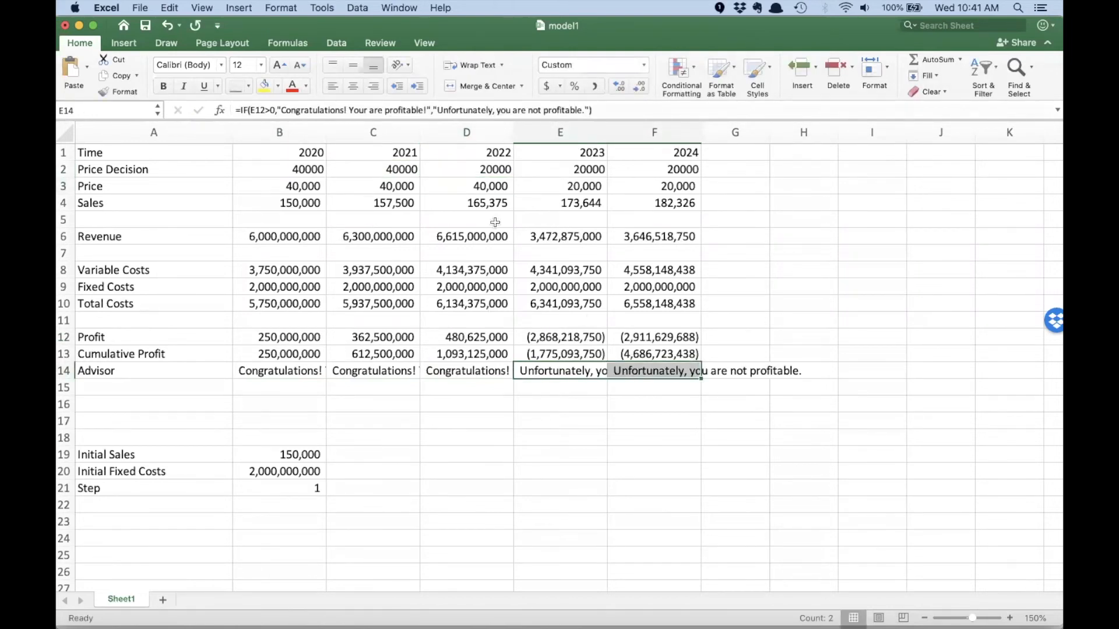
# - Restore the 2022 Price Decision in D2 to a reference to the previous year's cell, C2
pyautogui.click(477, 170)
pyautogui.write('=')
pyautogui.press('Left')
pyautogui.press('Return')
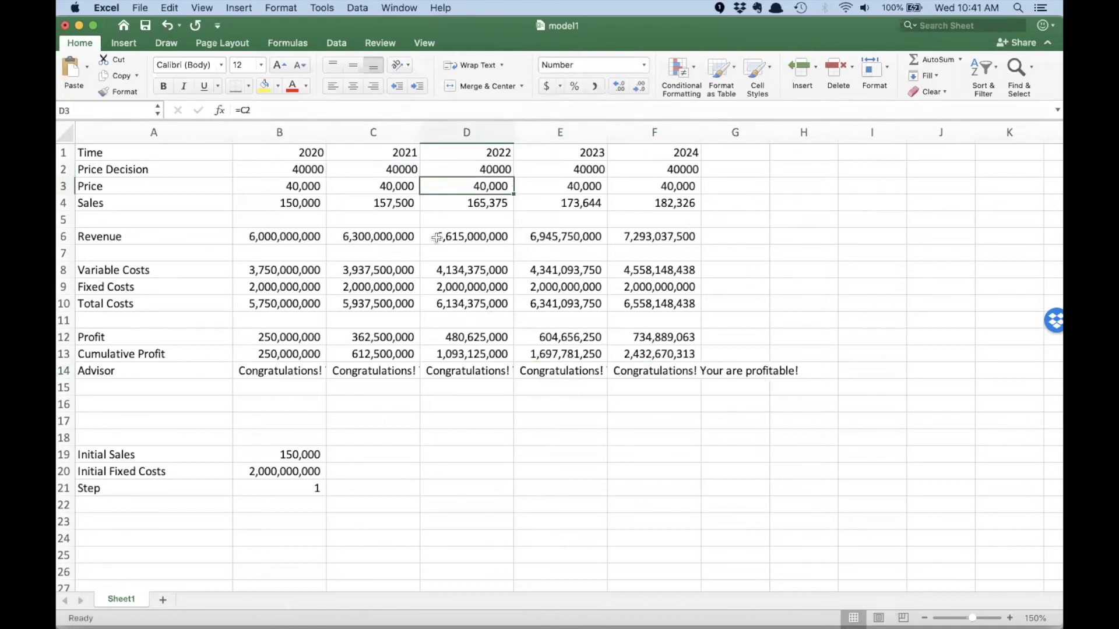
# - Create a range name for B14:F14 from its Advisor row label, and check the name on the range
pyautogui.moveTo(139, 368); pyautogui.dragTo(664, 368)
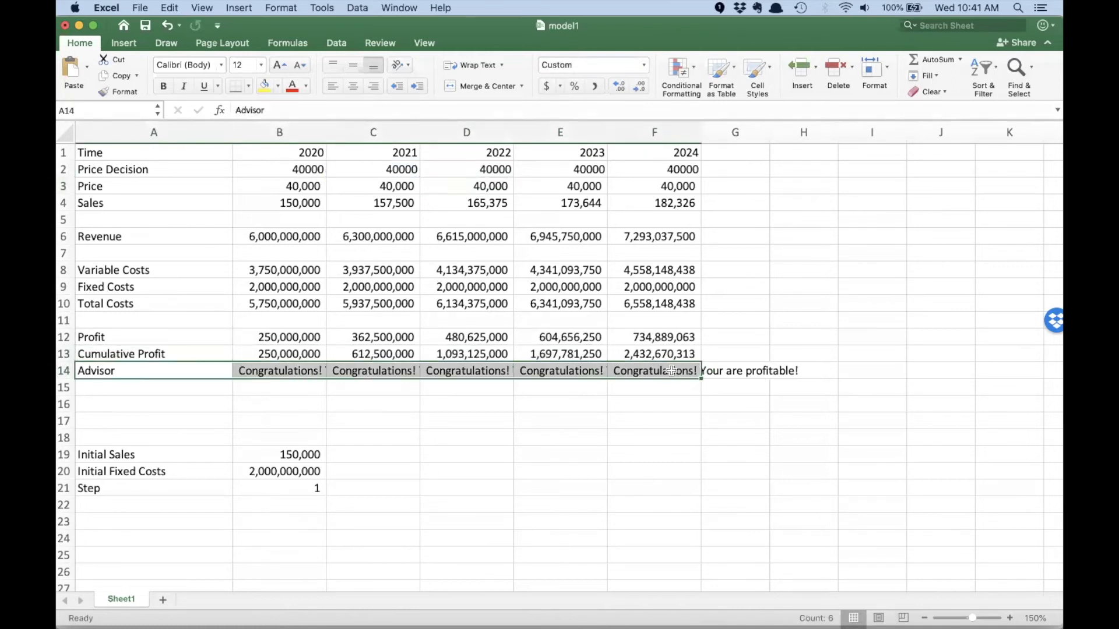
pyautogui.click(245, 8)
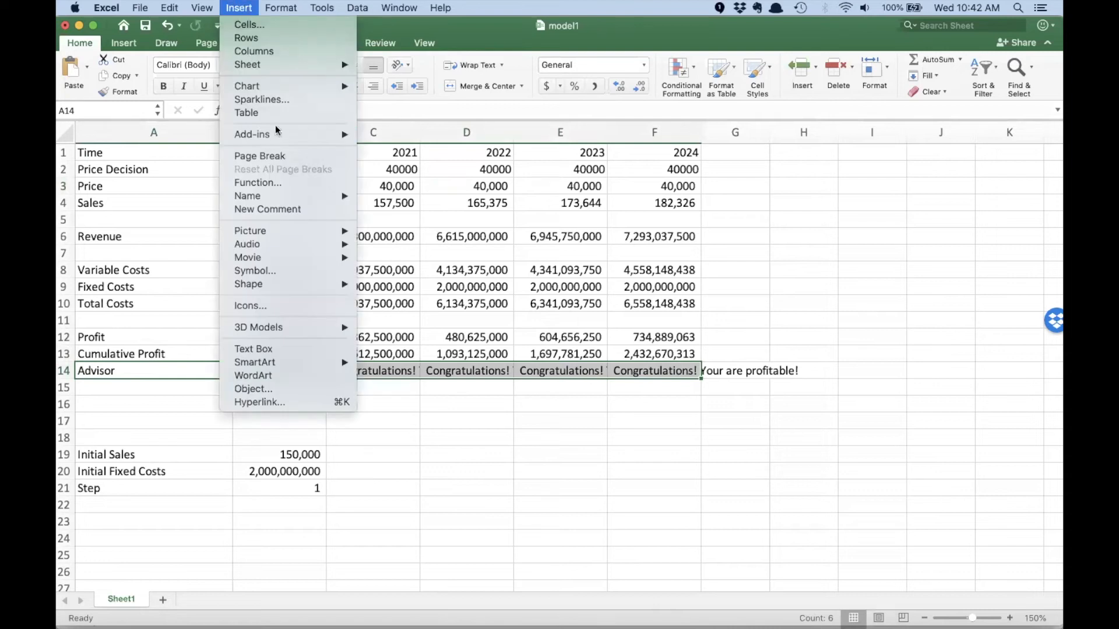
pyautogui.moveTo(289, 196)
pyautogui.click(406, 225)
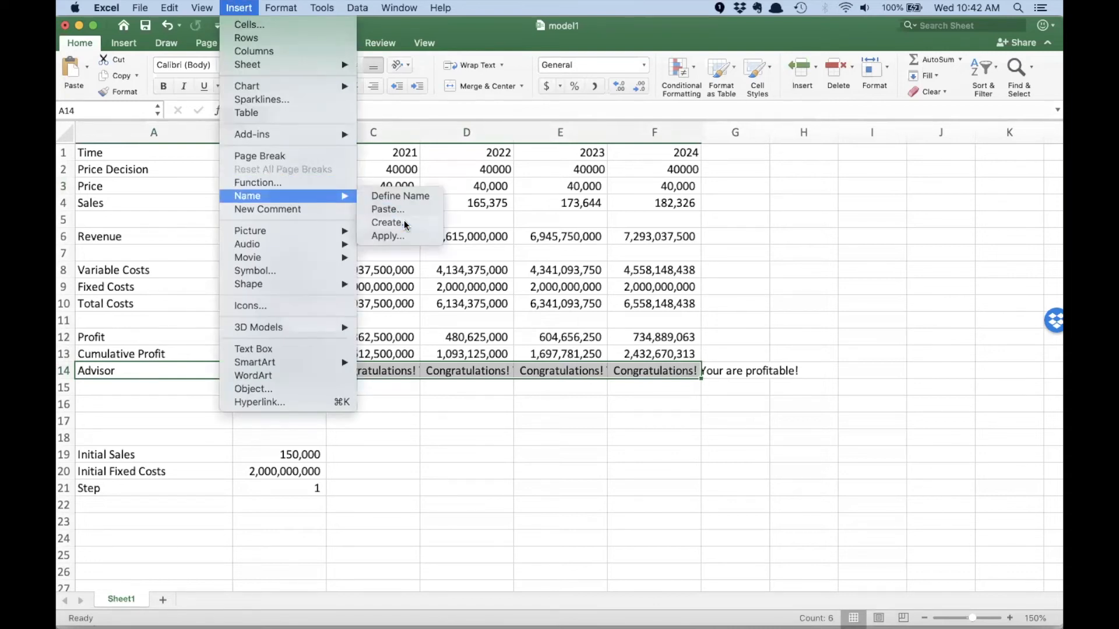
pyautogui.click(587, 255)
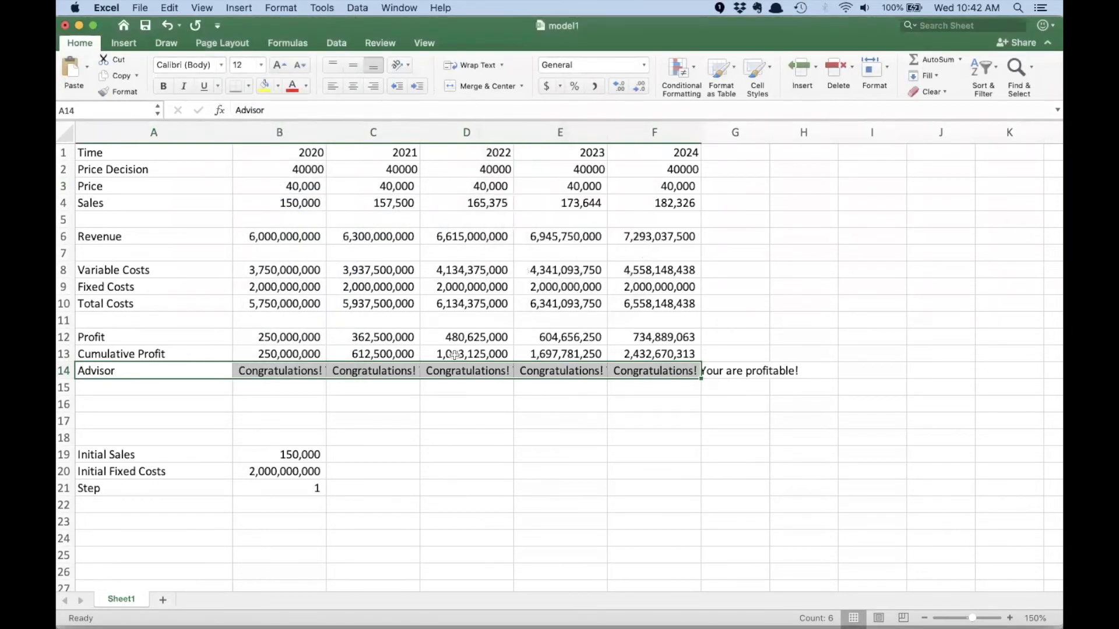
pyautogui.moveTo(274, 372); pyautogui.dragTo(688, 376)
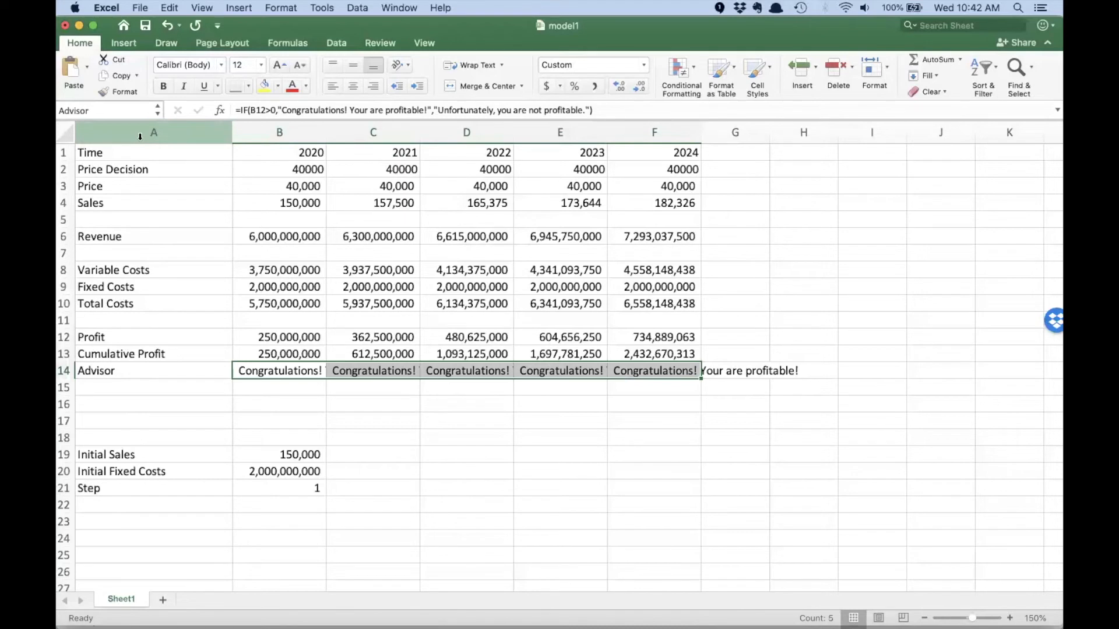
pyautogui.click(191, 401)
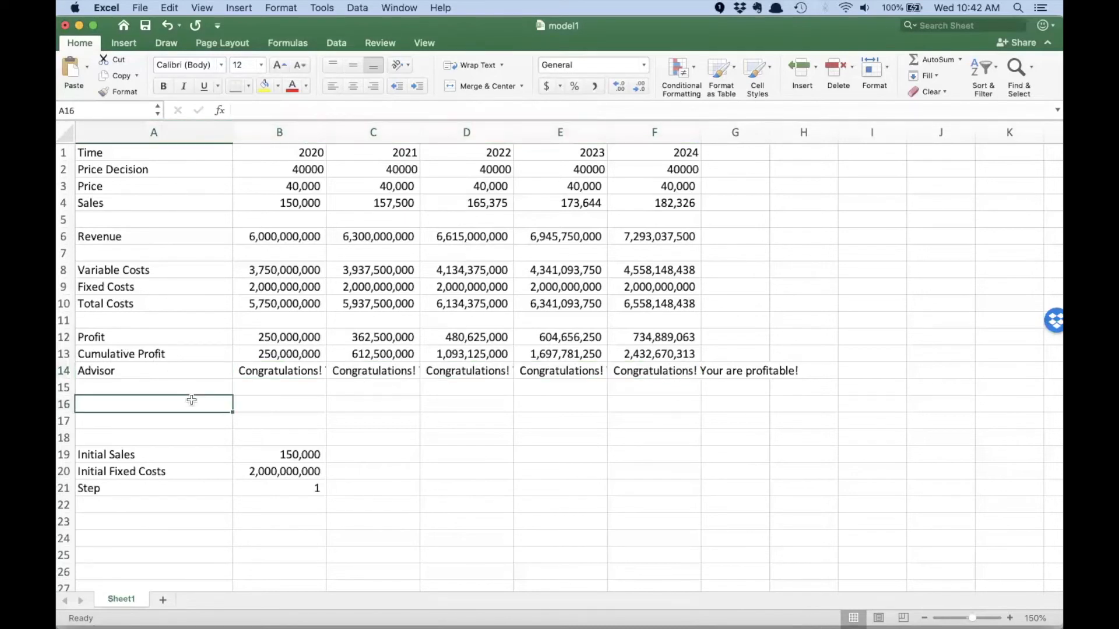
# - Switch to Chrome's Interface Builder window and open the model files page of the Tesla Cybertruck project
pyautogui.press('super+Tab')
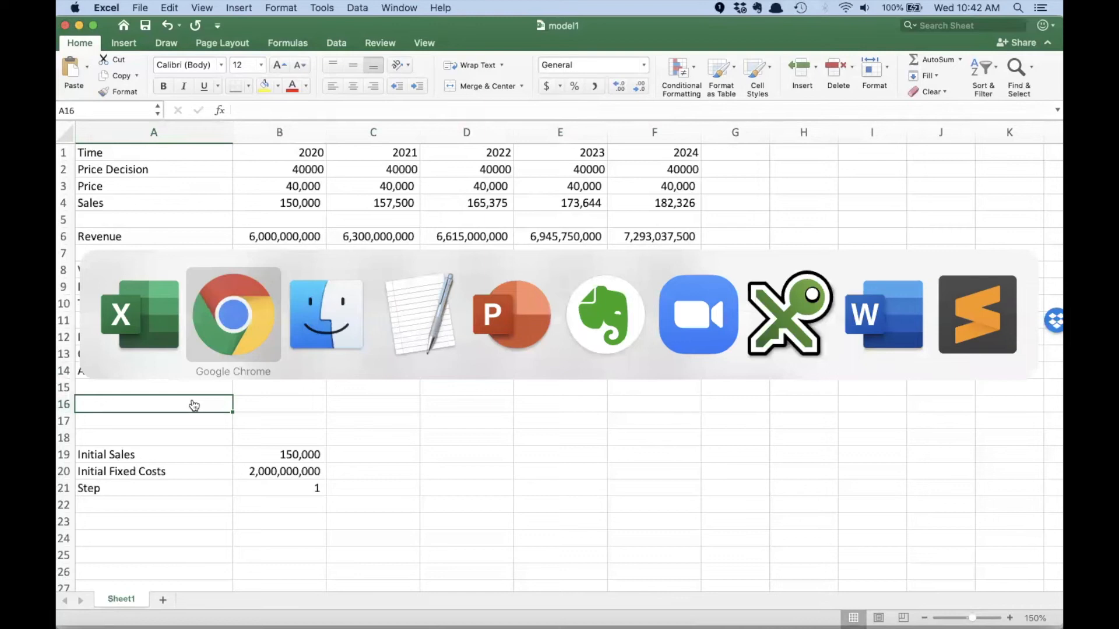
pyautogui.press('super+Tab')
pyautogui.press('super+Tab')
pyautogui.press('super+Tab')
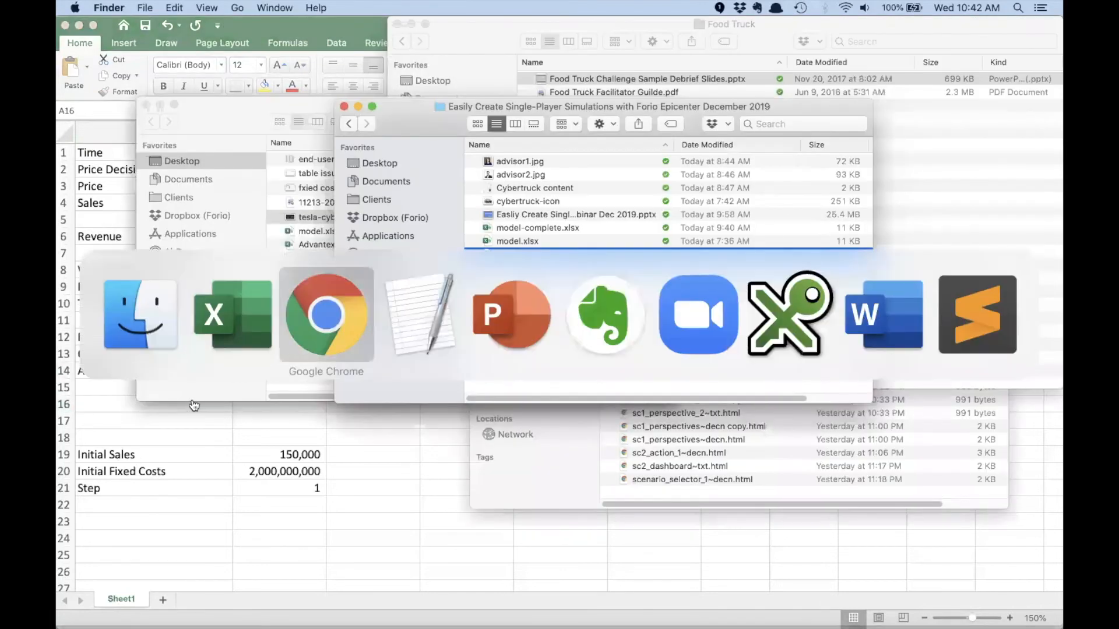
pyautogui.click(362, 8)
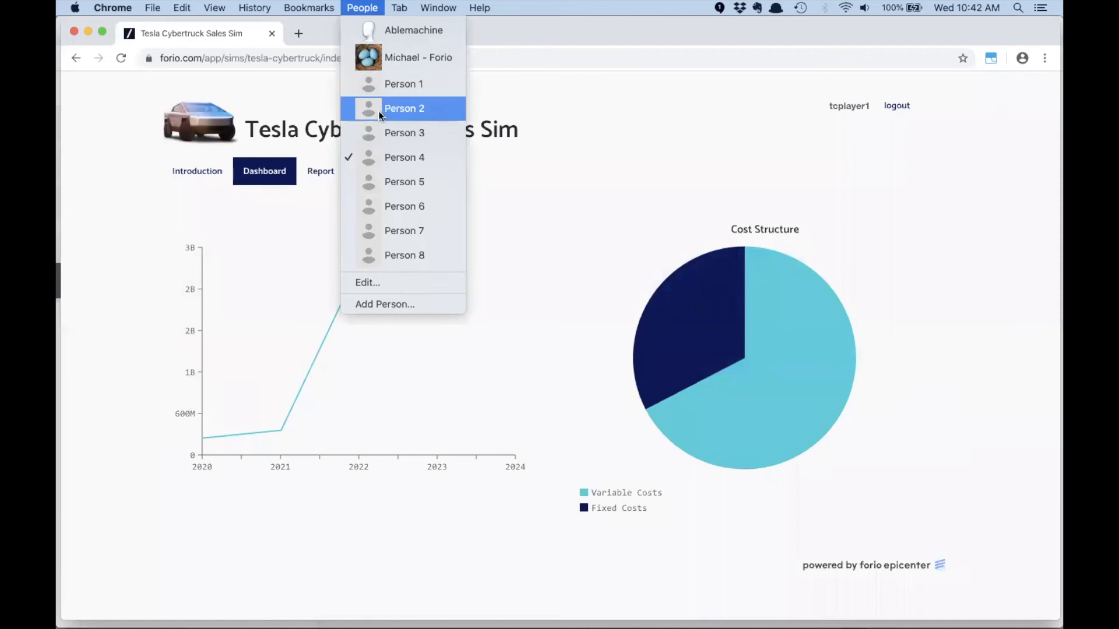
pyautogui.click(378, 84)
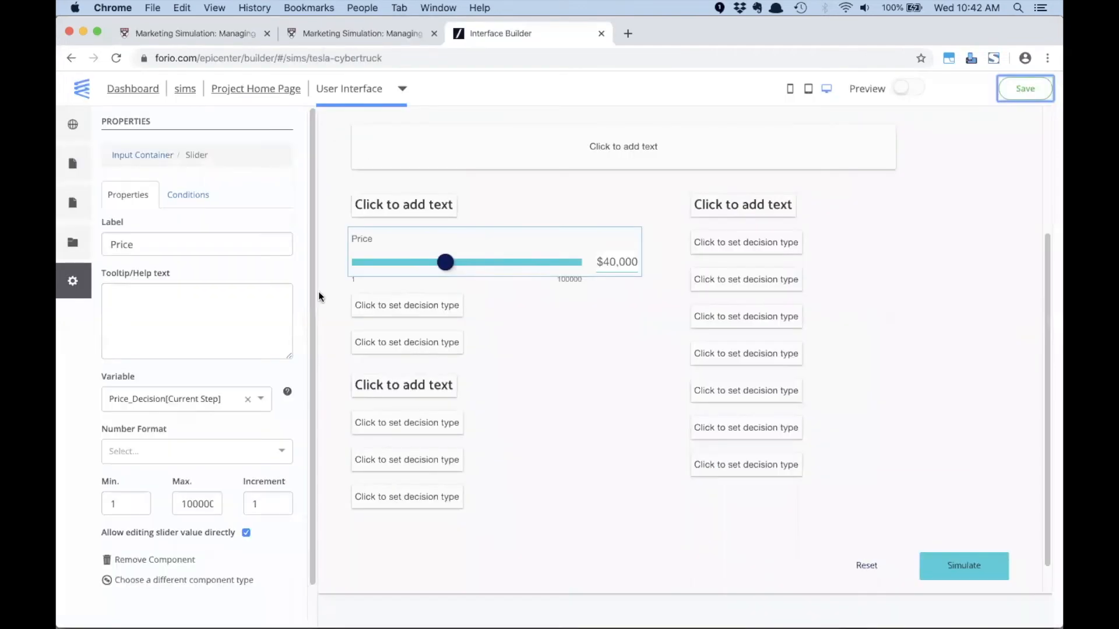
pyautogui.click(249, 91)
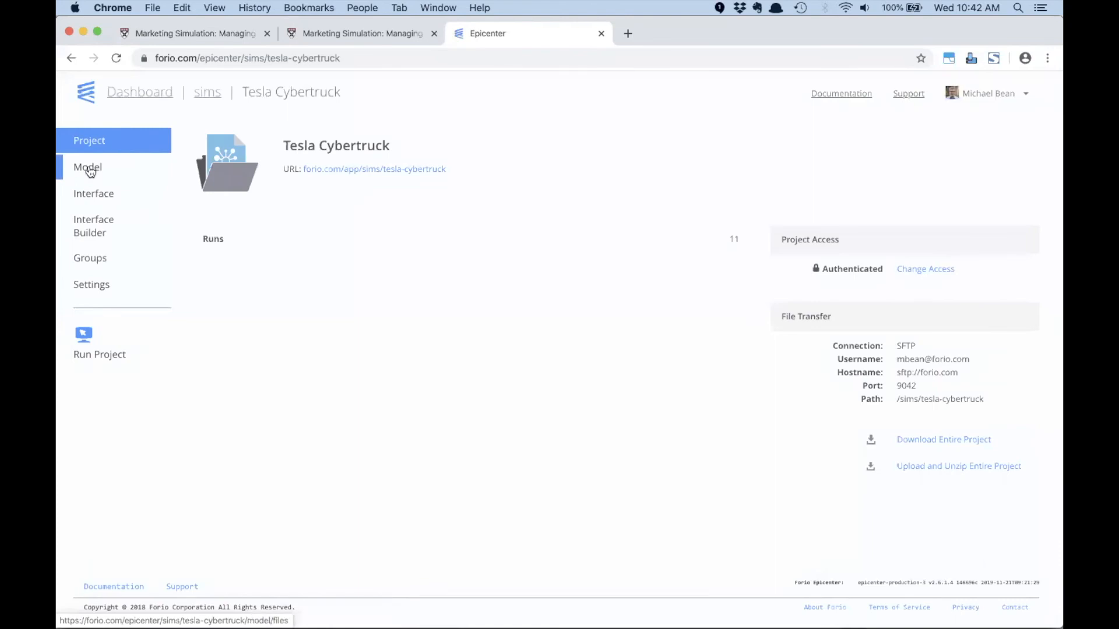
pyautogui.click(89, 168)
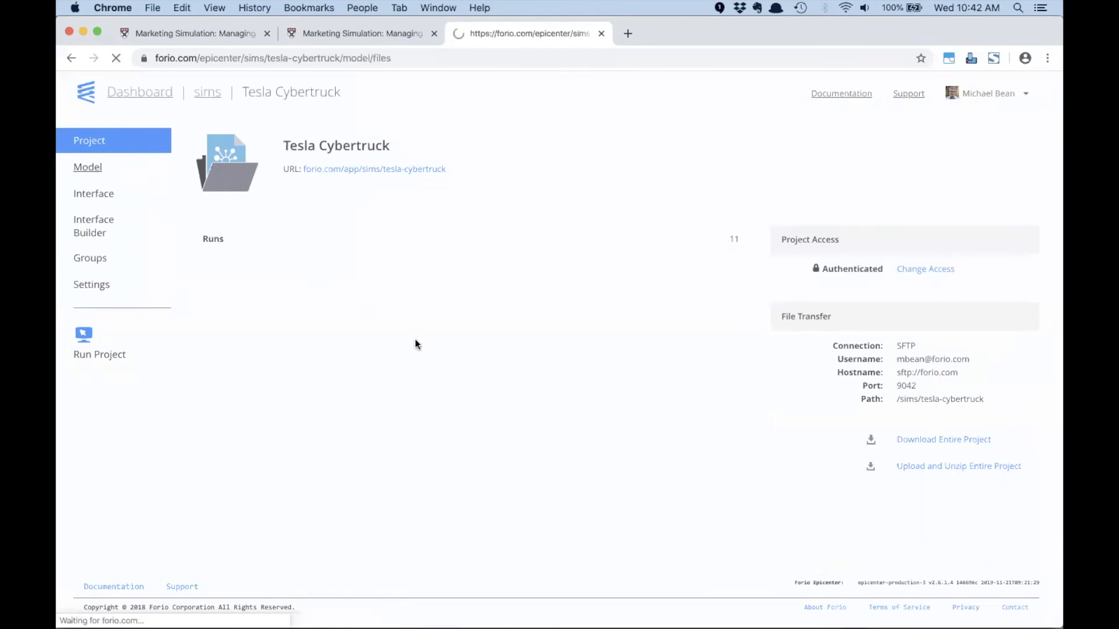
# - Upload the updated model1.xlsx from Finder to the project's model folder, replacing the existing file
pyautogui.press('super+Tab')
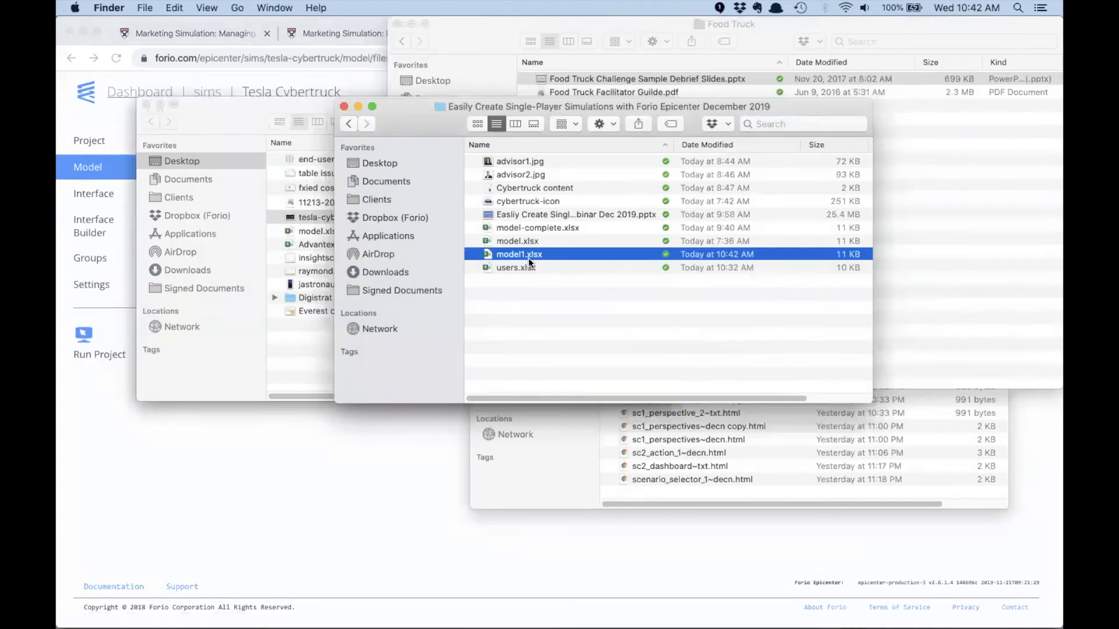
pyautogui.moveTo(528, 257); pyautogui.dragTo(343, 513)
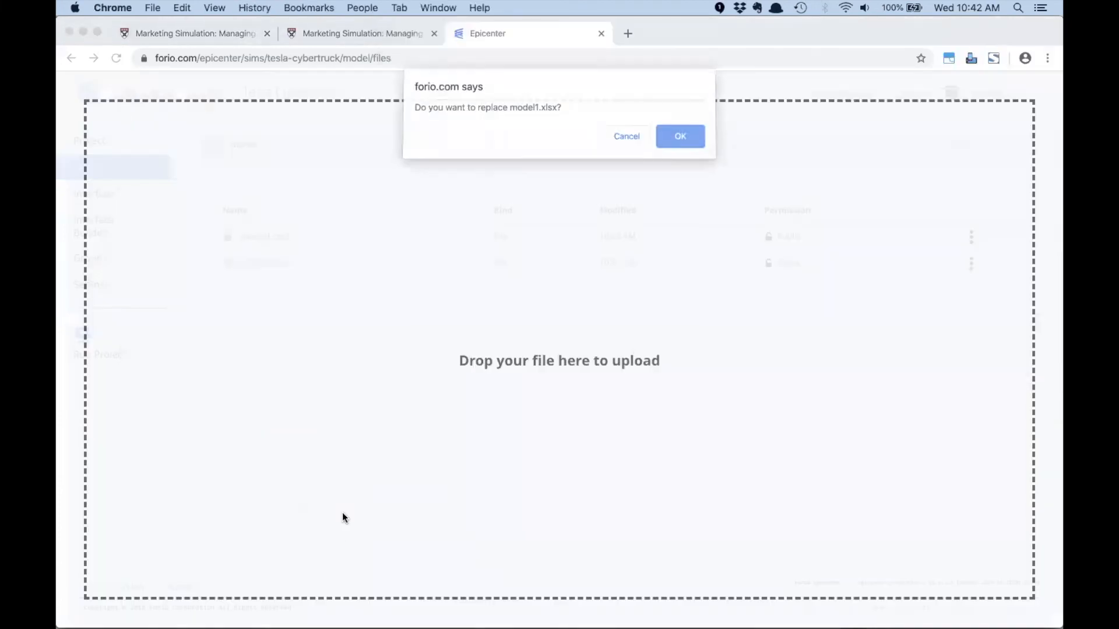
pyautogui.click(691, 140)
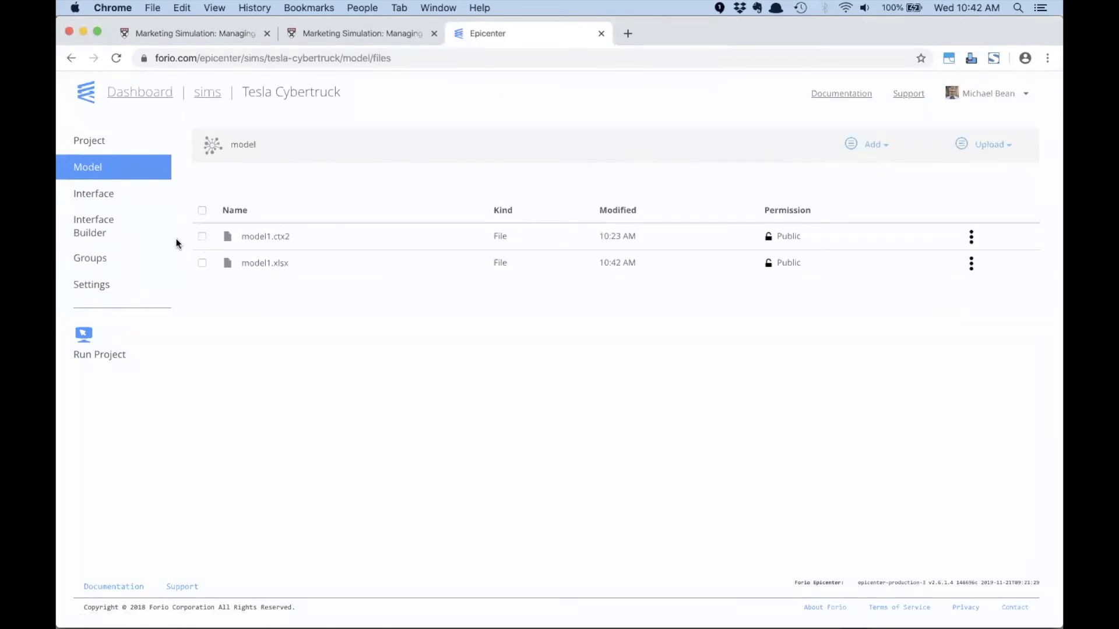
# - In the Interface Builder, add a text page named Advisor based on the Text Page 3 template
pyautogui.click(83, 226)
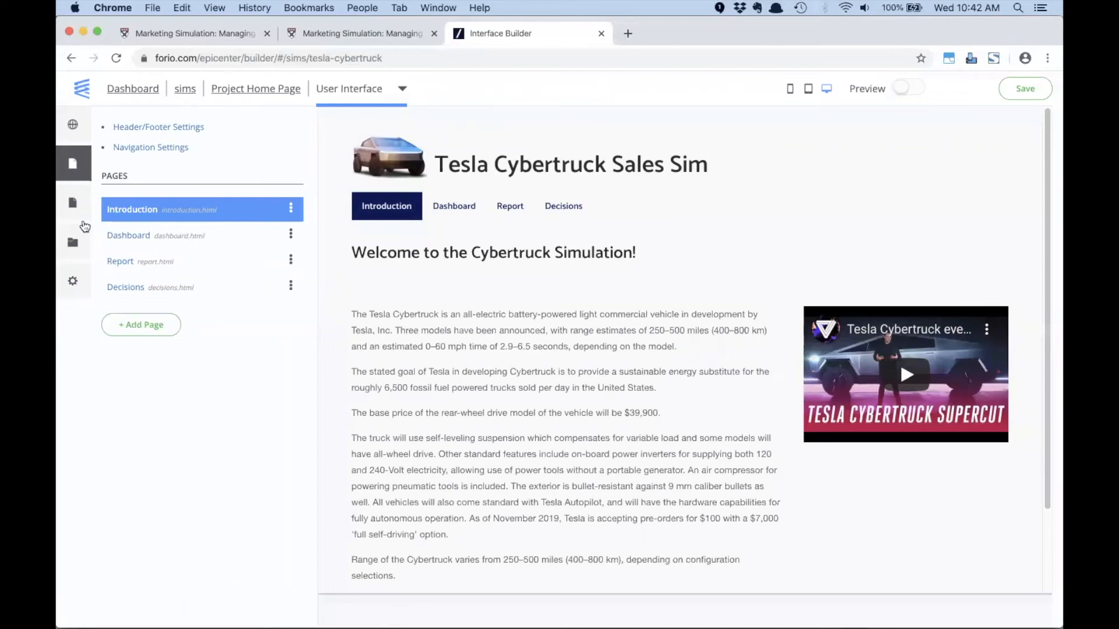
pyautogui.click(148, 327)
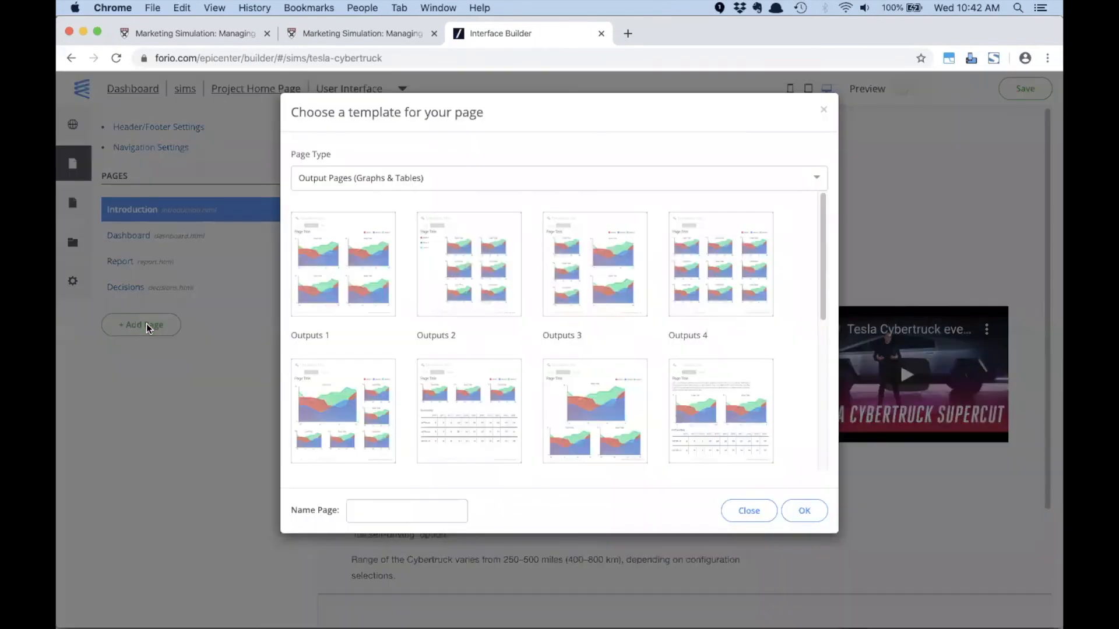
pyautogui.click(521, 176)
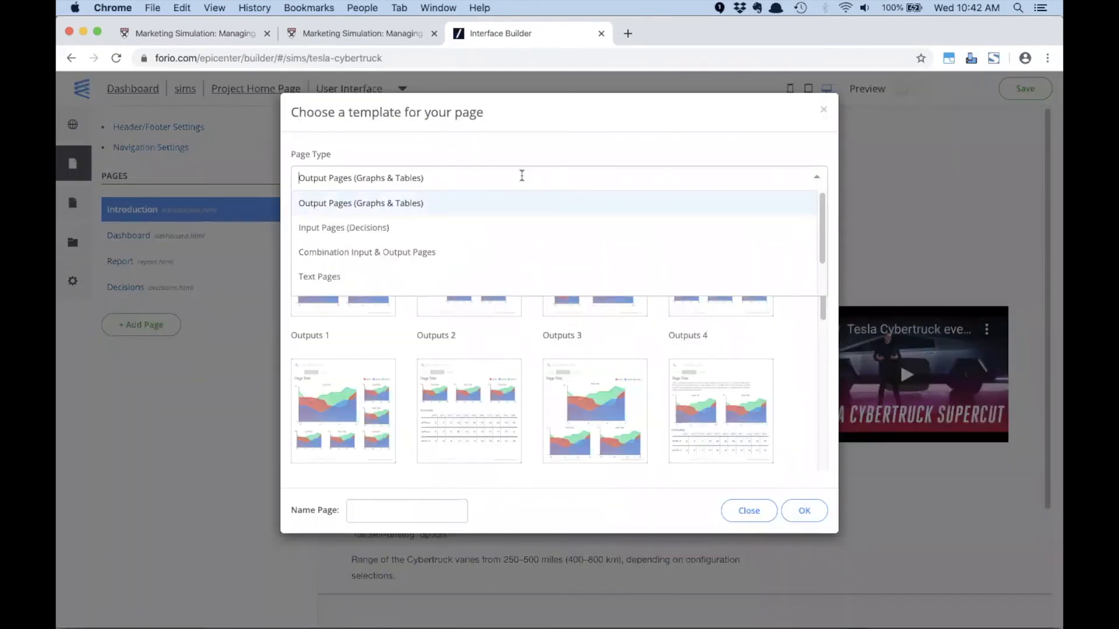
pyautogui.click(371, 281)
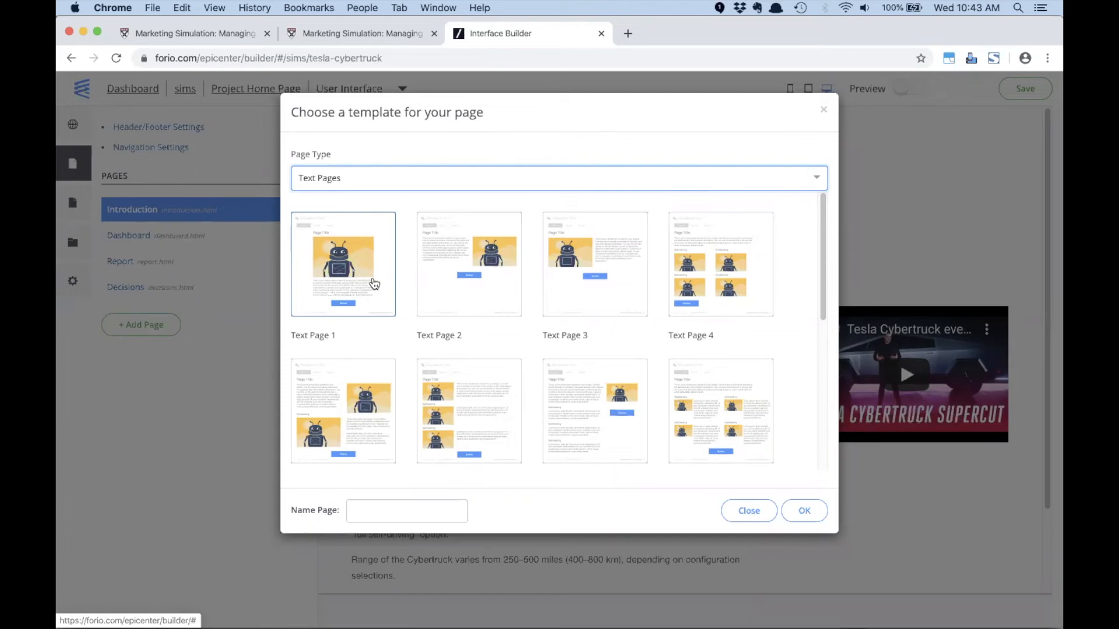
pyautogui.click(565, 258)
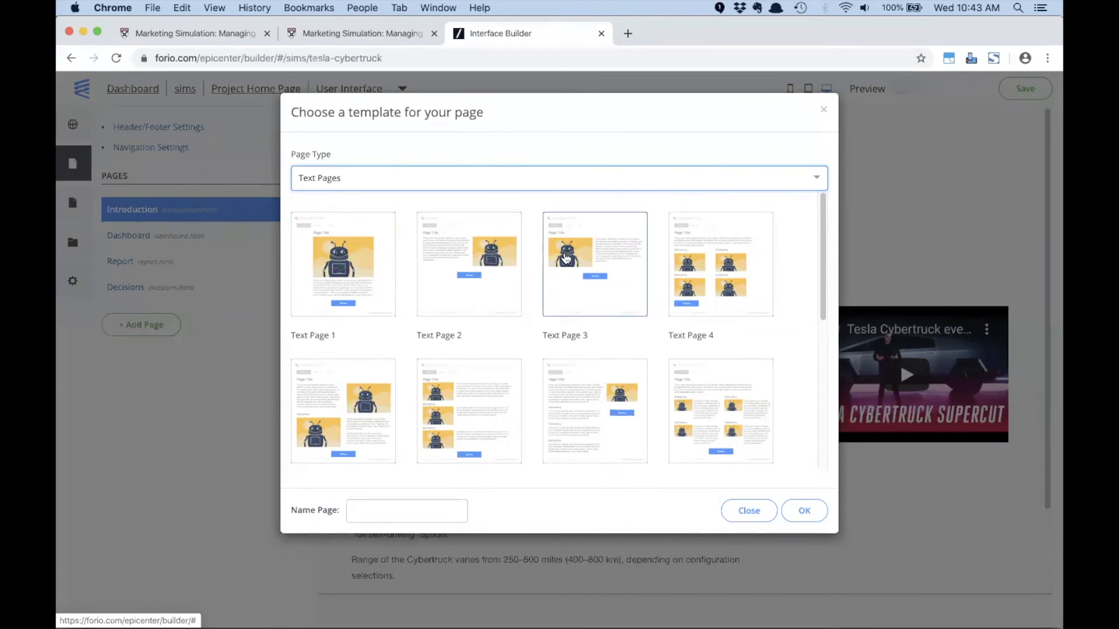
pyautogui.click(580, 252)
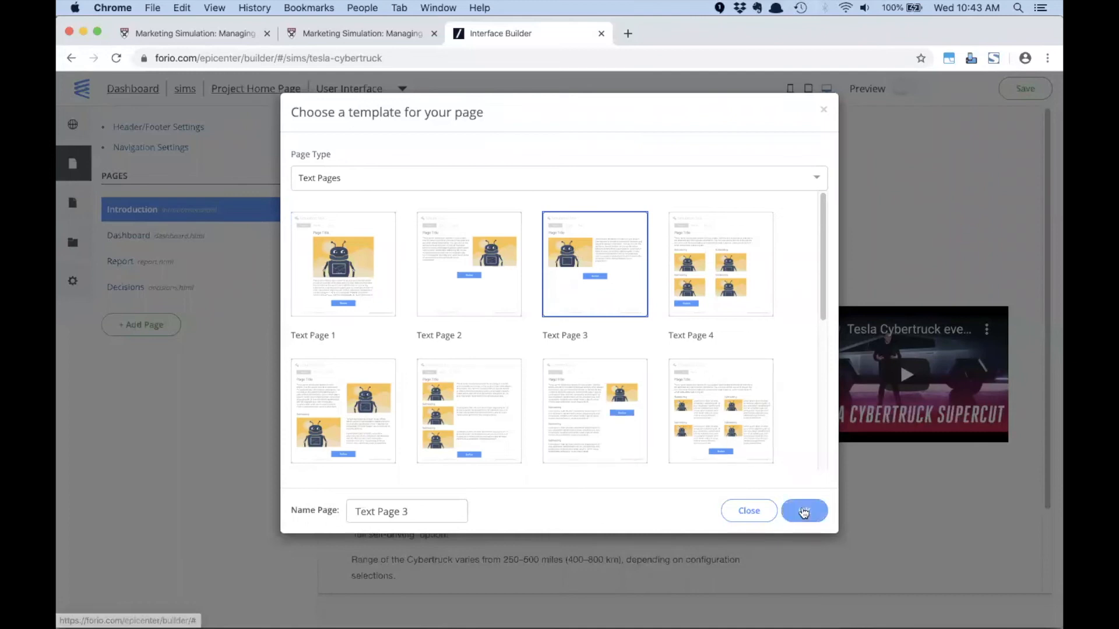
pyautogui.moveTo(427, 509); pyautogui.dragTo(341, 509)
pyautogui.write('Advisto')
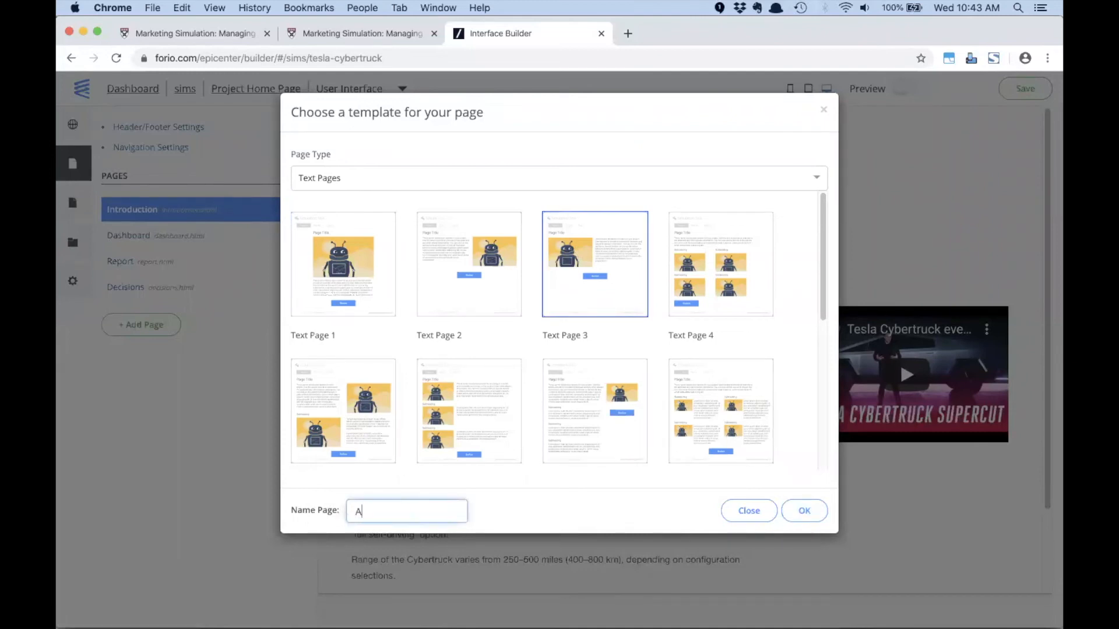
pyautogui.press('BackSpace')
pyautogui.press('BackSpace')
pyautogui.write('or')
pyautogui.click(796, 511)
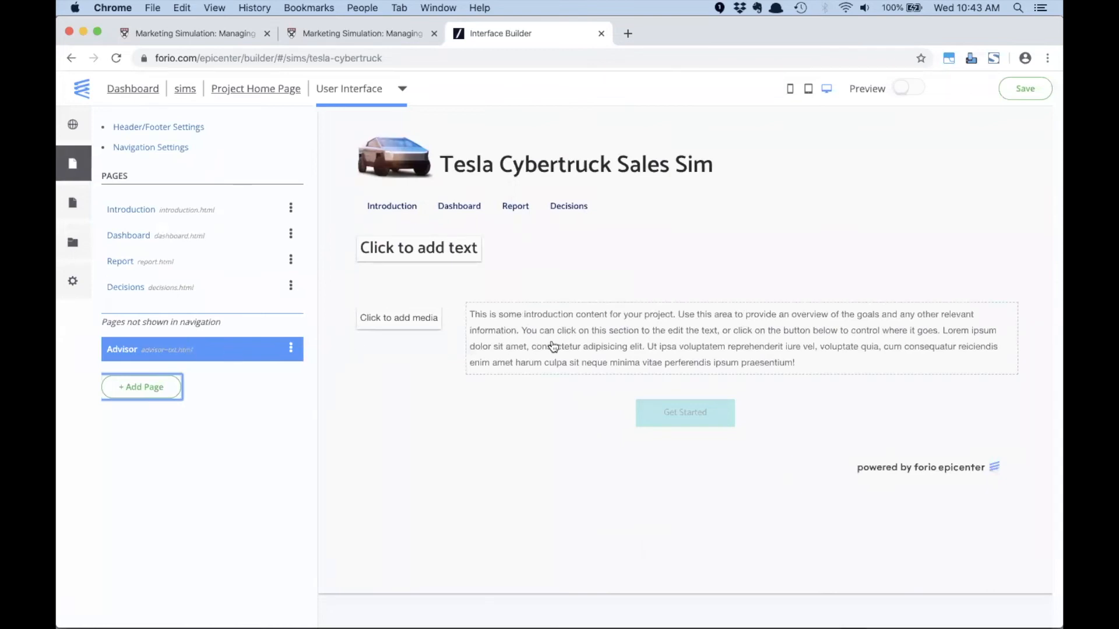
# - Make the Advisor page's media placeholder an image component and upload advisor1.jpg as a new image
pyautogui.click(397, 318)
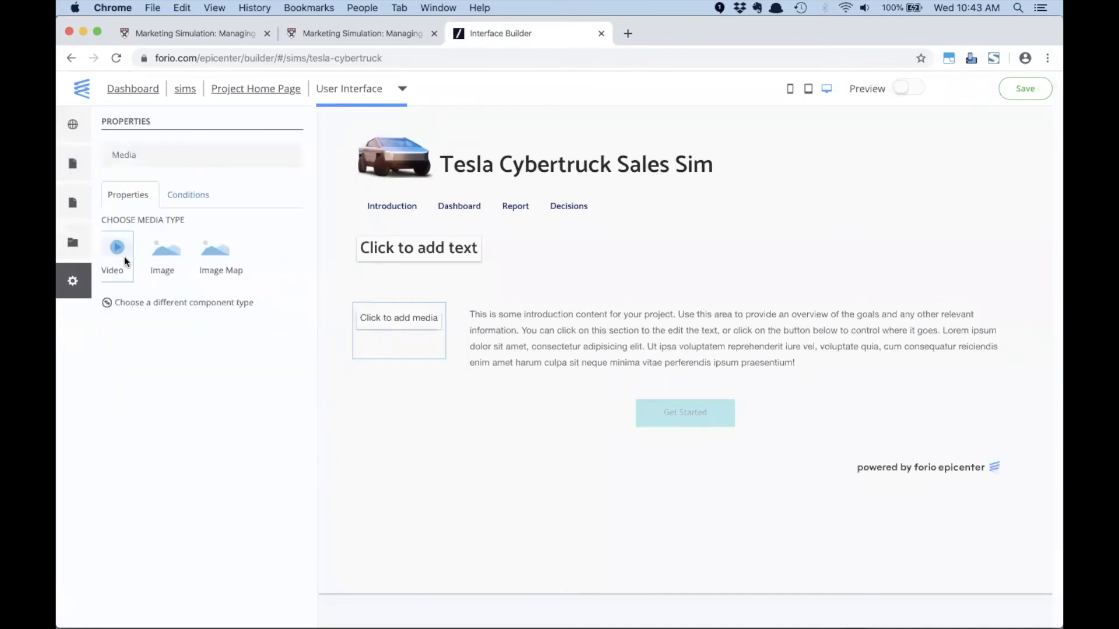
pyautogui.click(164, 252)
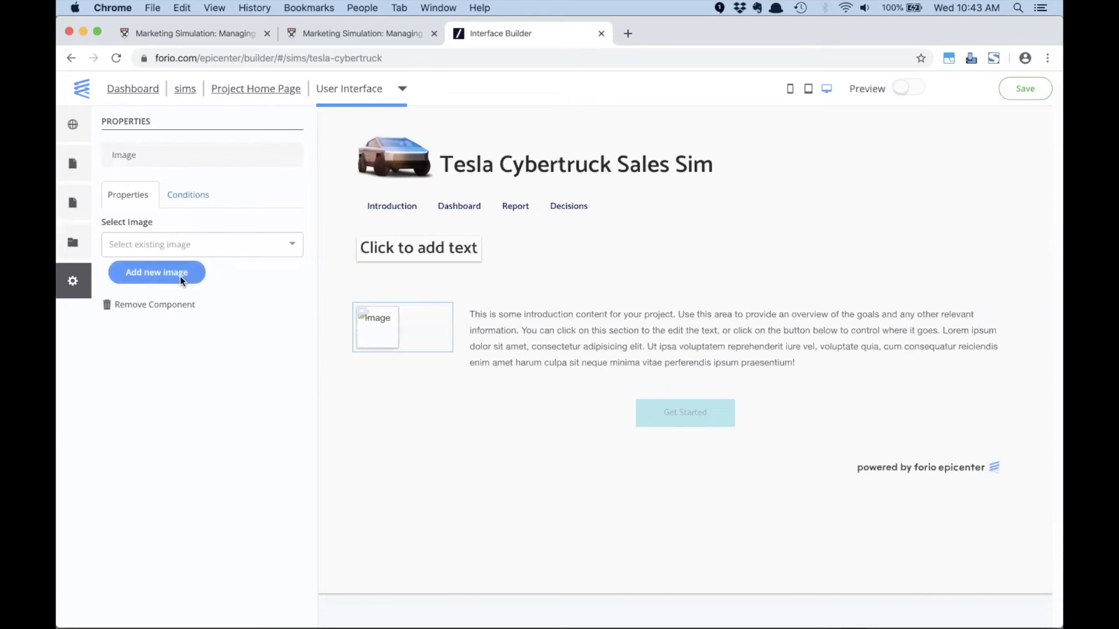
pyautogui.click(180, 276)
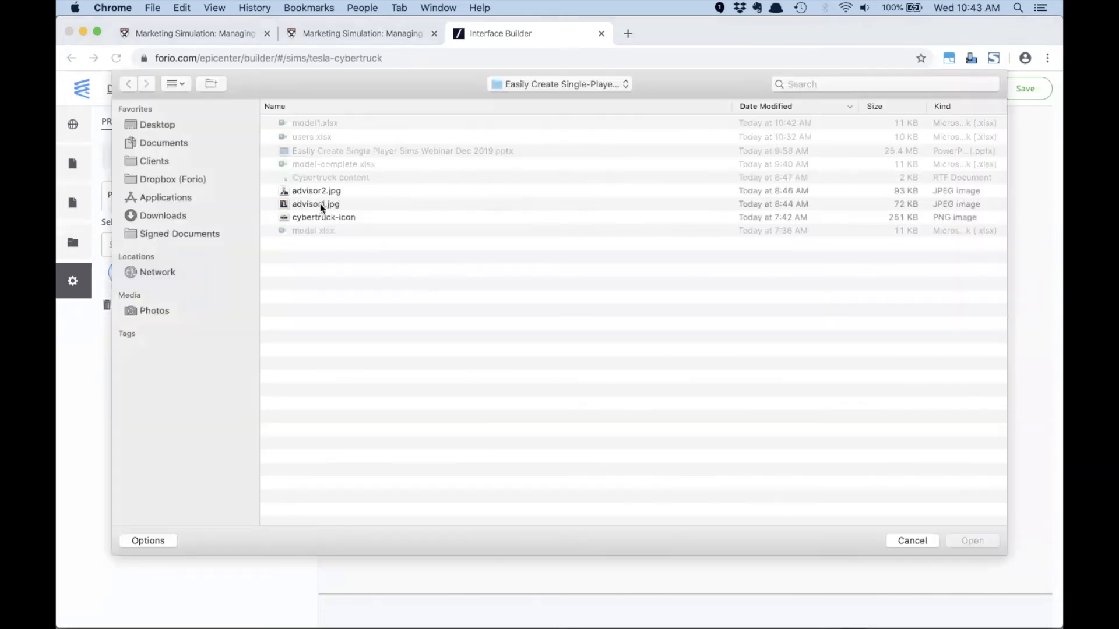
pyautogui.click(319, 204)
pyautogui.click(980, 540)
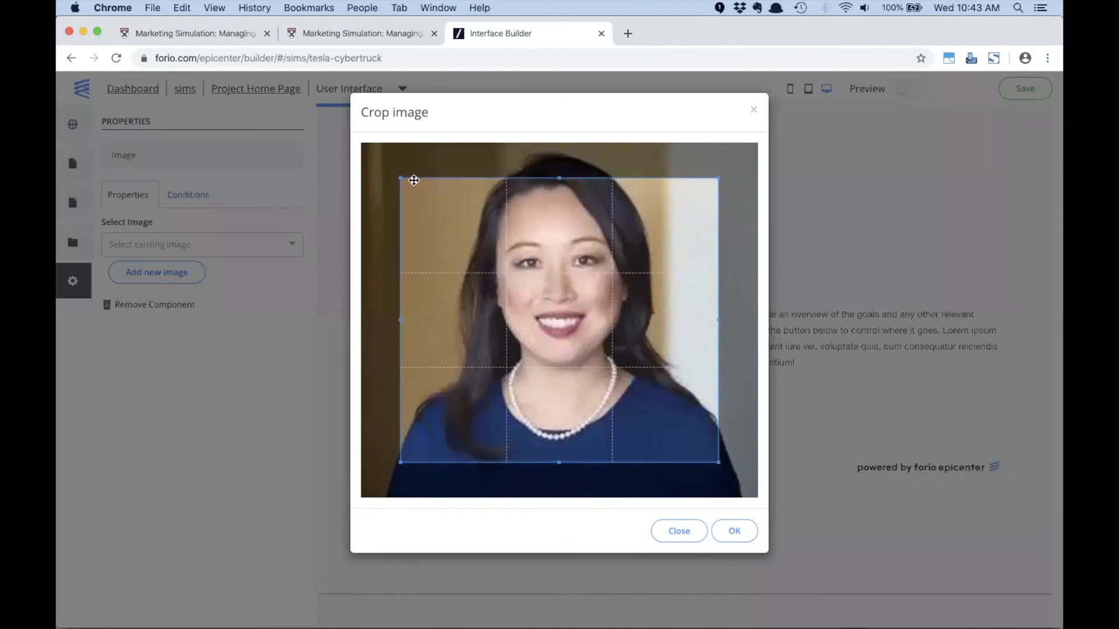
# - Enlarge the crop area to cover nearly the whole portrait, and assign advisor1.jpg to the image component
pyautogui.moveTo(400, 178); pyautogui.dragTo(387, 145)
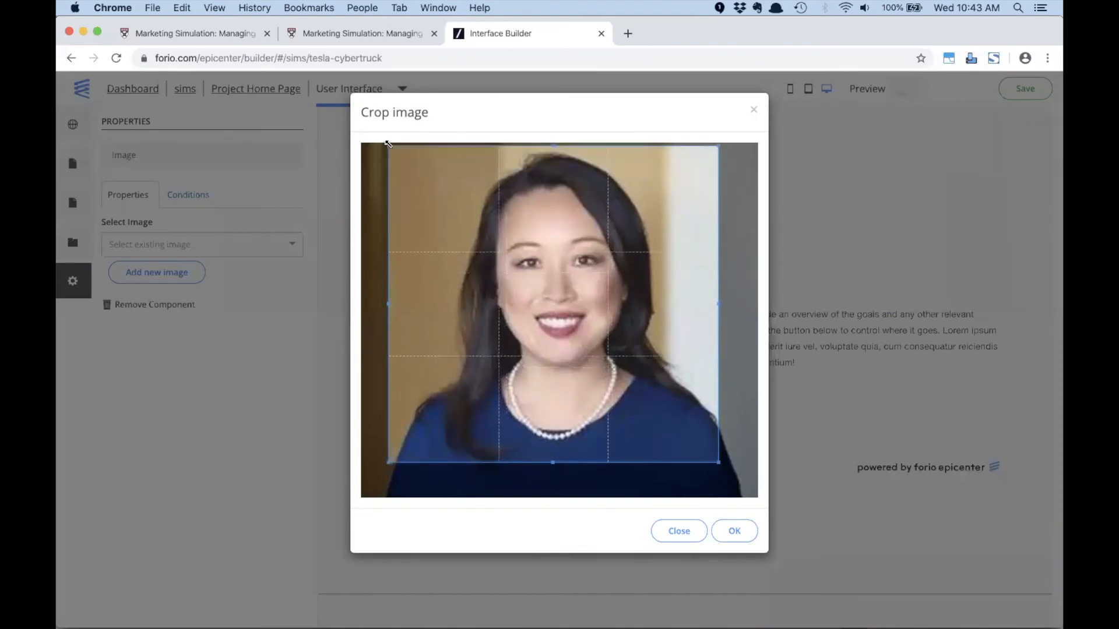
pyautogui.moveTo(723, 472); pyautogui.dragTo(743, 492)
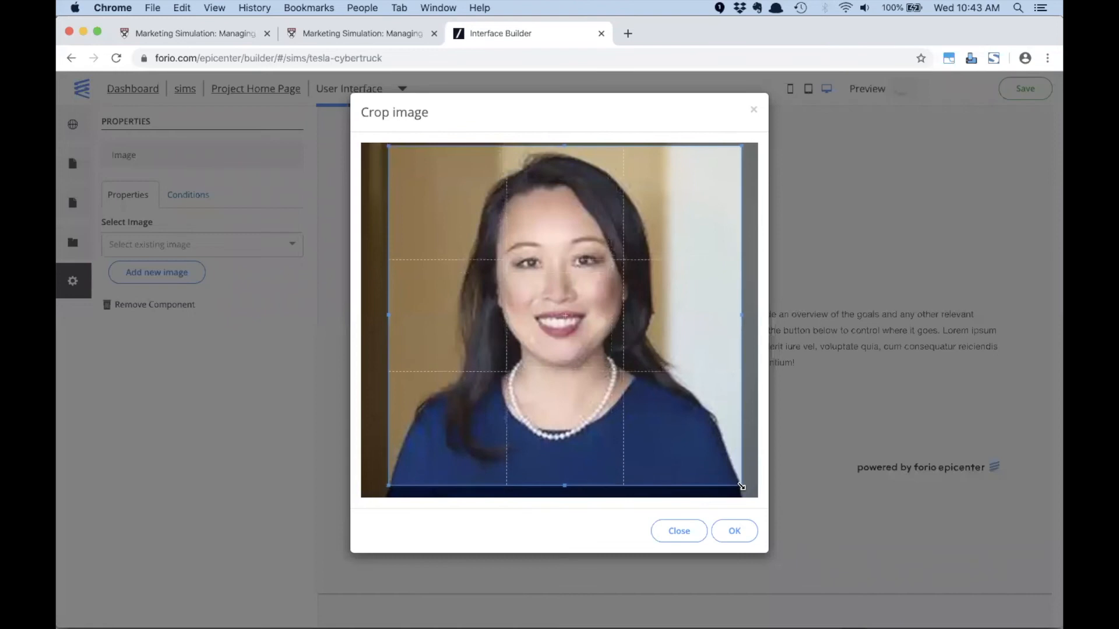
pyautogui.click(735, 530)
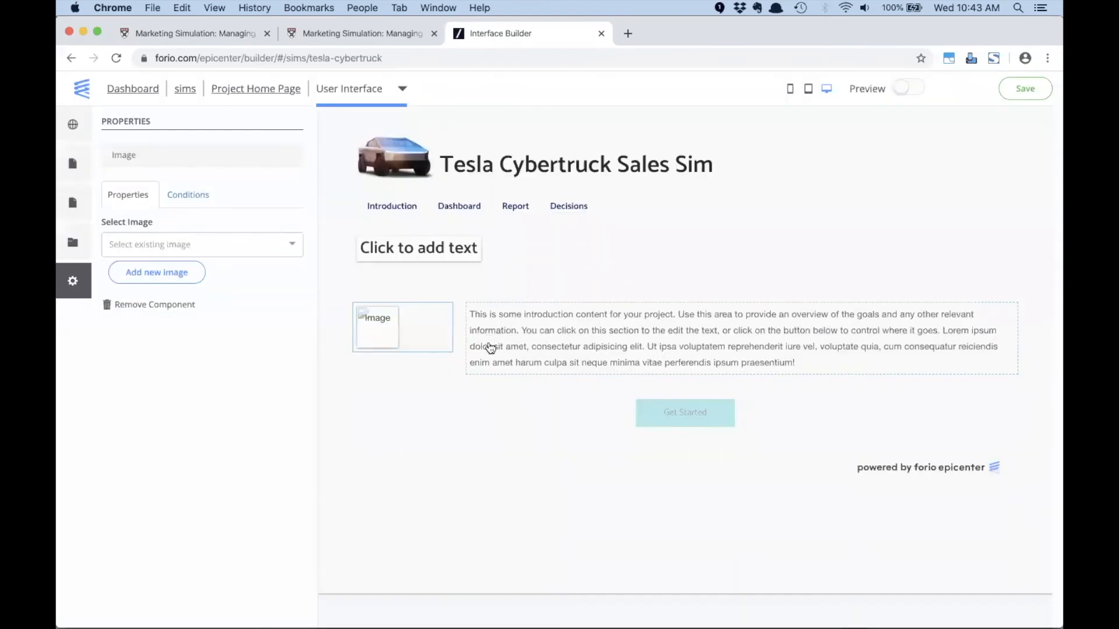
pyautogui.click(247, 243)
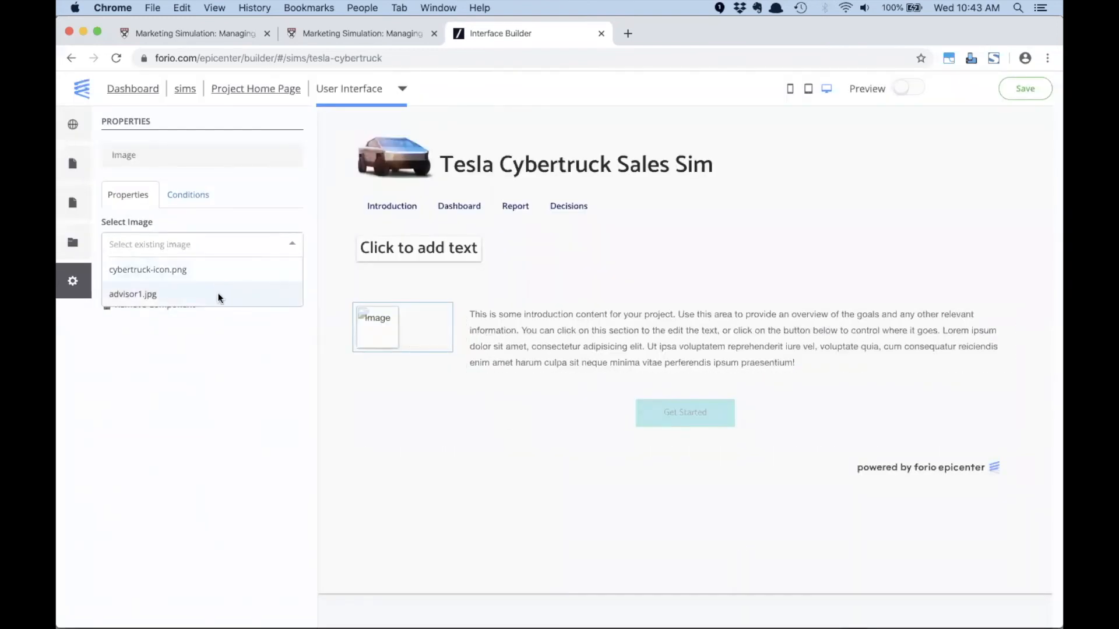
pyautogui.click(220, 296)
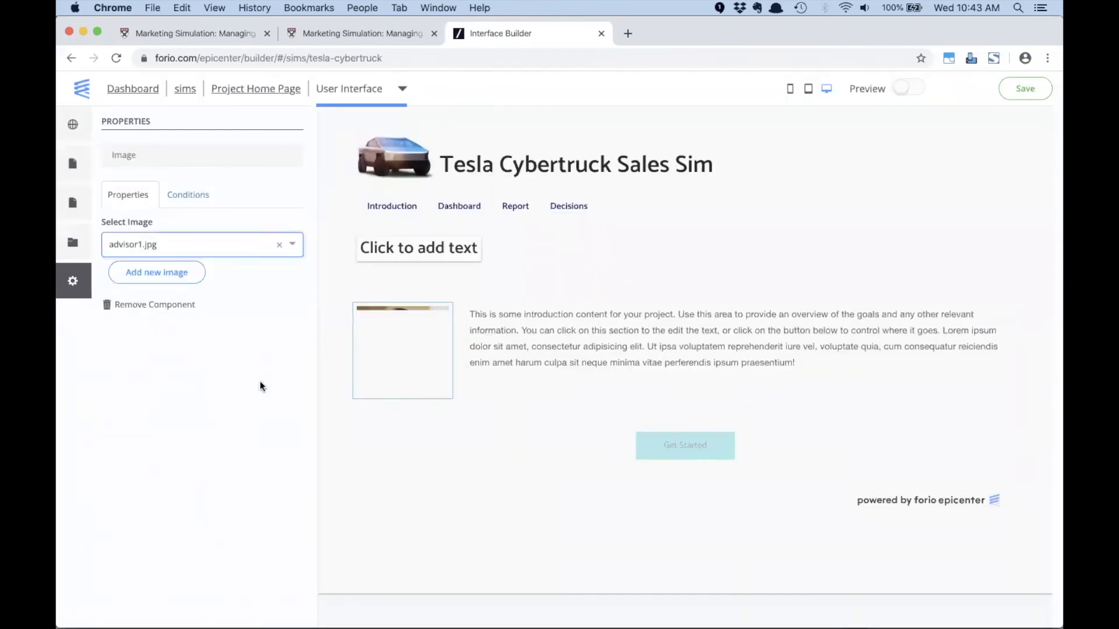
# - Open the text block beside the portrait for editing and read the hint on displaying model data inline
pyautogui.click(584, 352)
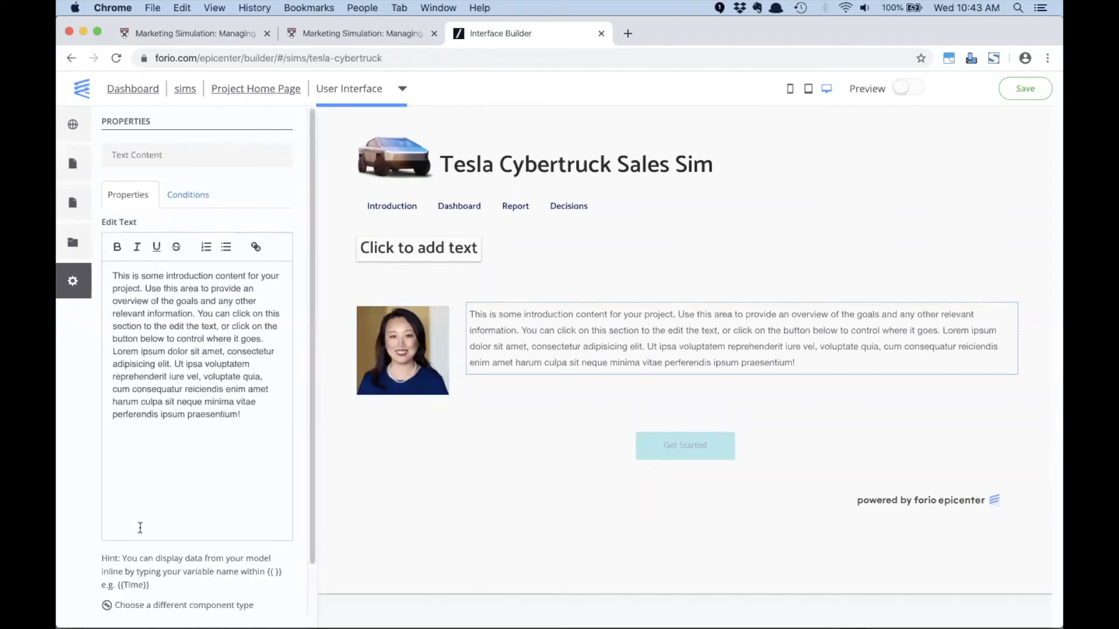
pyautogui.moveTo(153, 584); pyautogui.dragTo(122, 558)
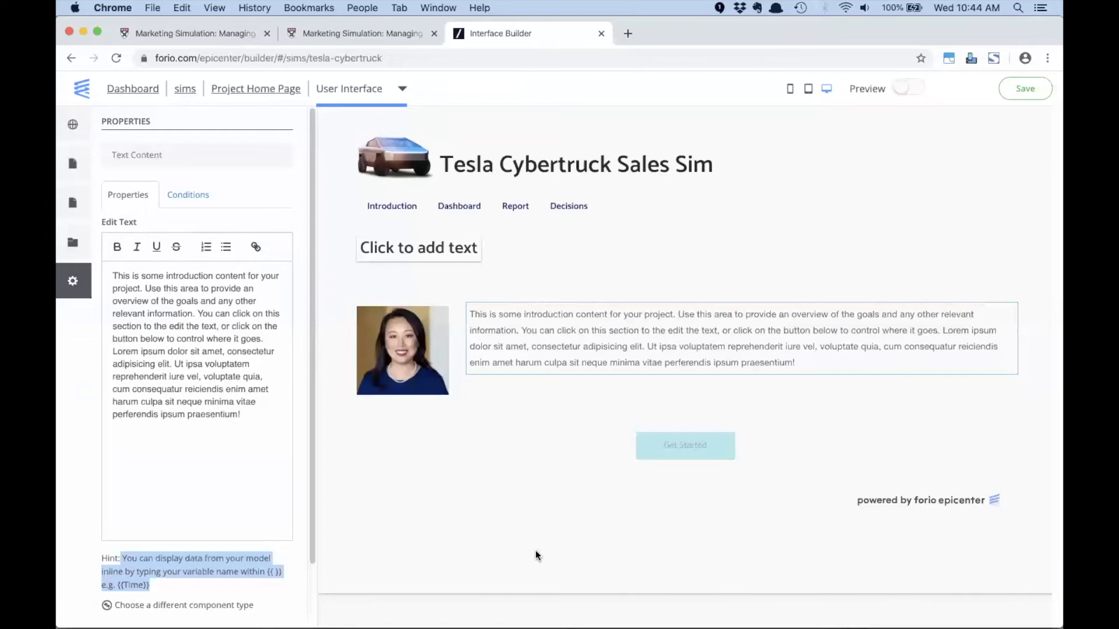
# - Switch to the model1 workbook in Excel, enter Advisor in A15, and check the range name of B14:F14
pyautogui.press('super+Tab')
pyautogui.press('super+Tab')
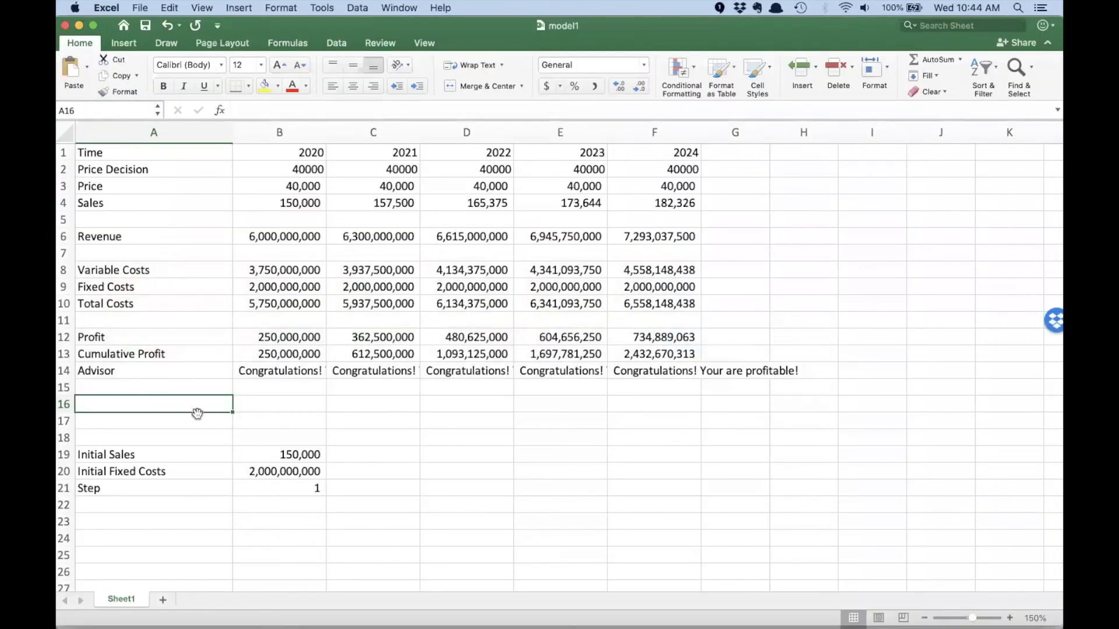
pyautogui.click(183, 391)
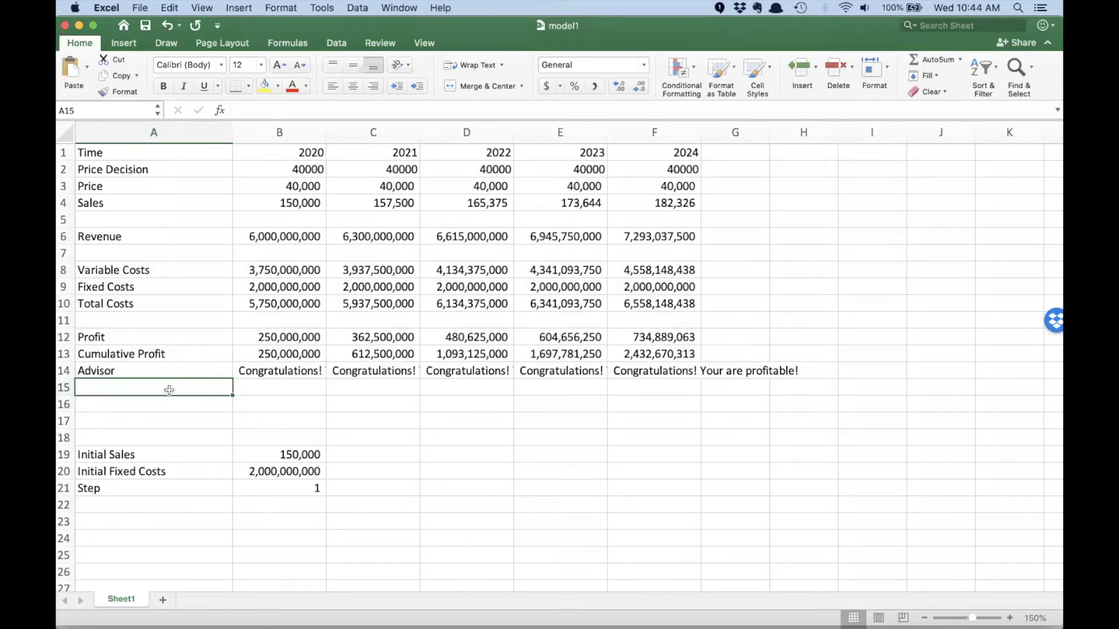
pyautogui.write('Advis')
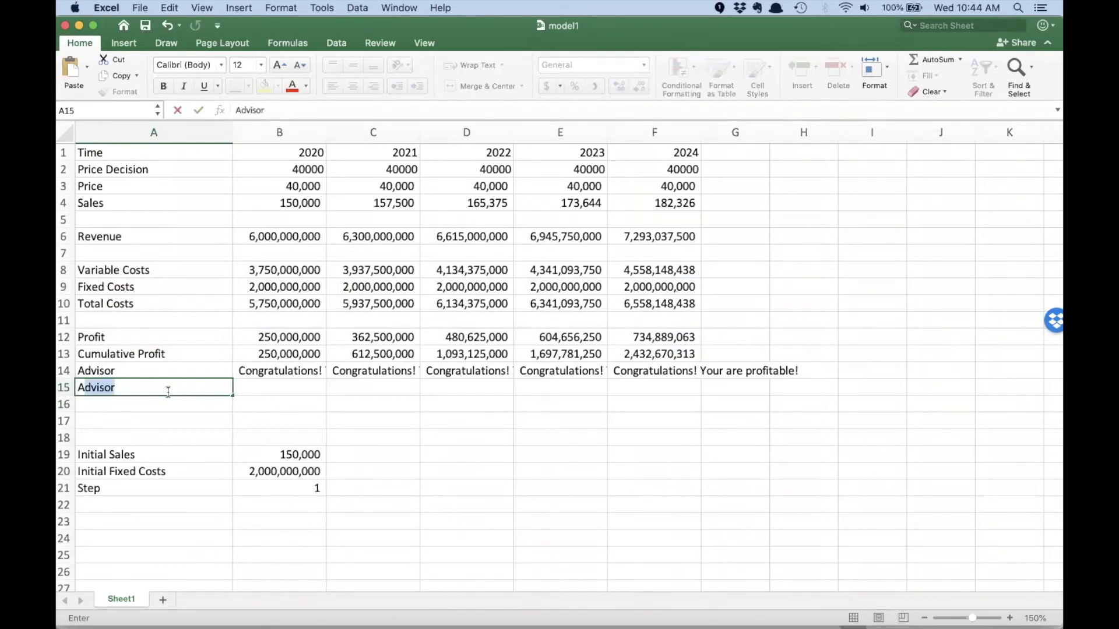
pyautogui.click(267, 397)
pyautogui.moveTo(271, 373); pyautogui.dragTo(630, 378)
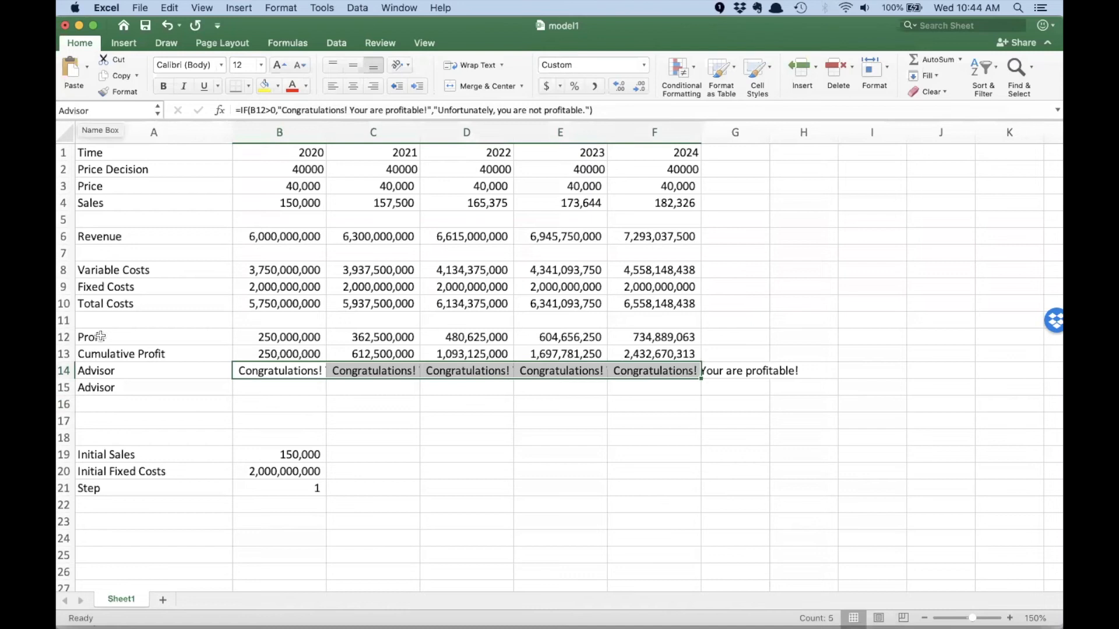
# - Extend the text in A15 to Advisor[<Step>] and copy the cell
pyautogui.click(119, 386)
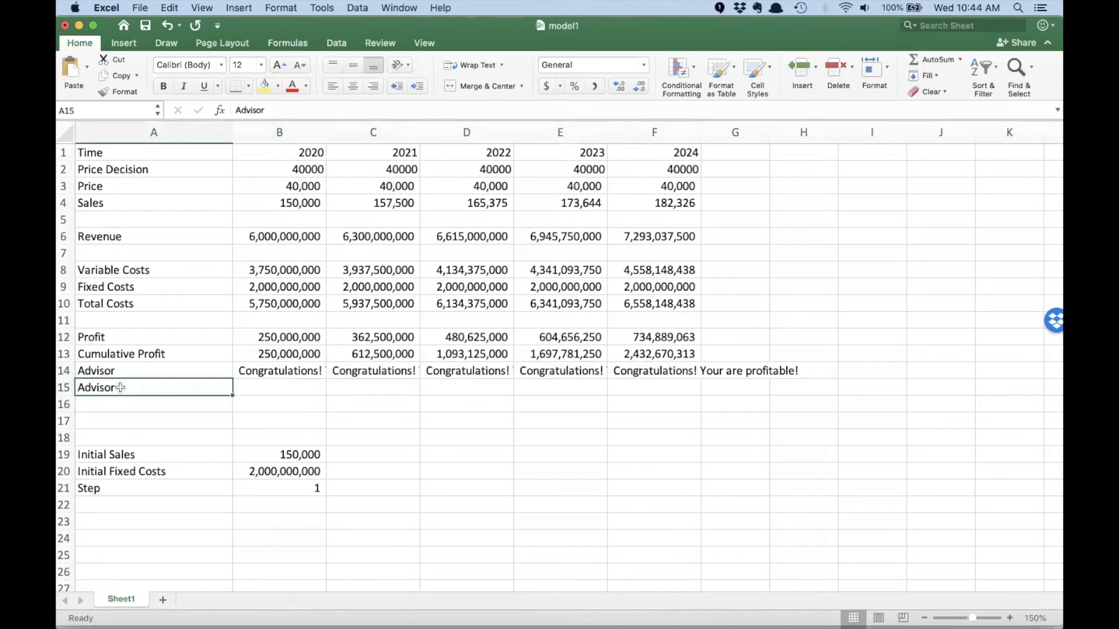
pyautogui.click(279, 111)
pyautogui.write('[')
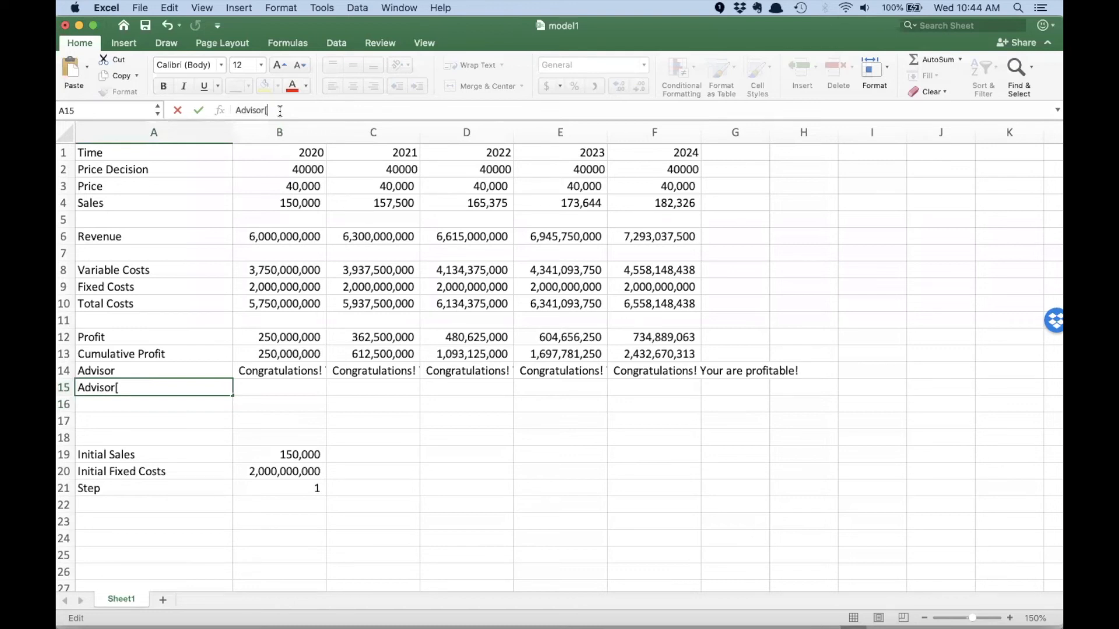
pyautogui.write('<Step>]')
pyautogui.press('Return')
pyautogui.click(156, 391)
pyautogui.press('super+c')
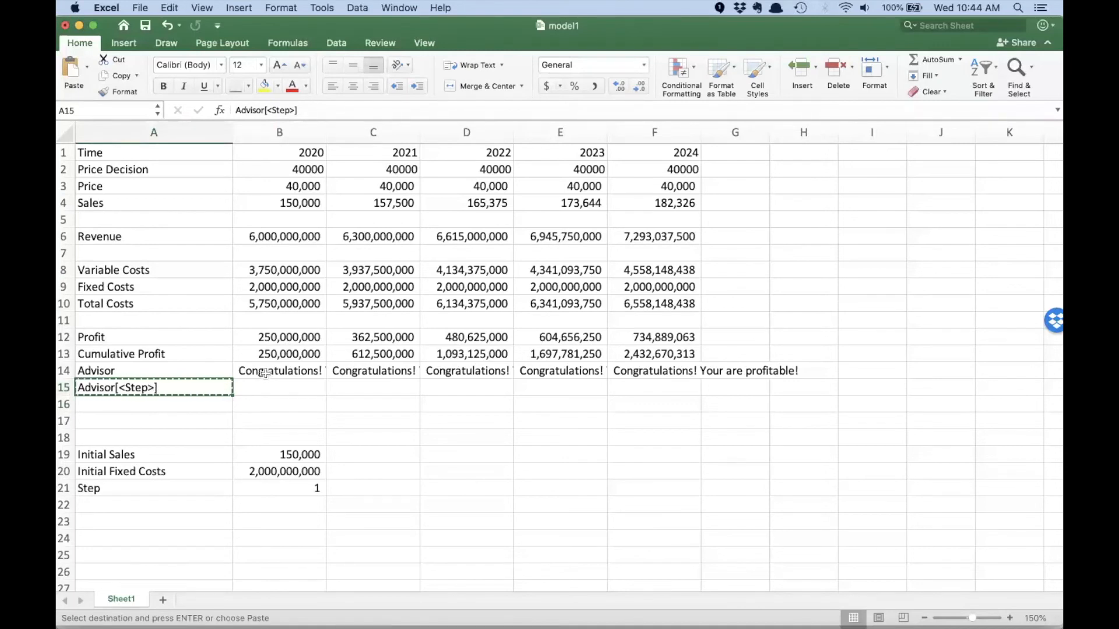
# - In the Interface Builder in Chrome, replace the text beside the portrait with {{Advisor[<Step>]}} and delete the Get Started button
pyautogui.hotkey('alt', 'space')
pyautogui.press('super+Tab')
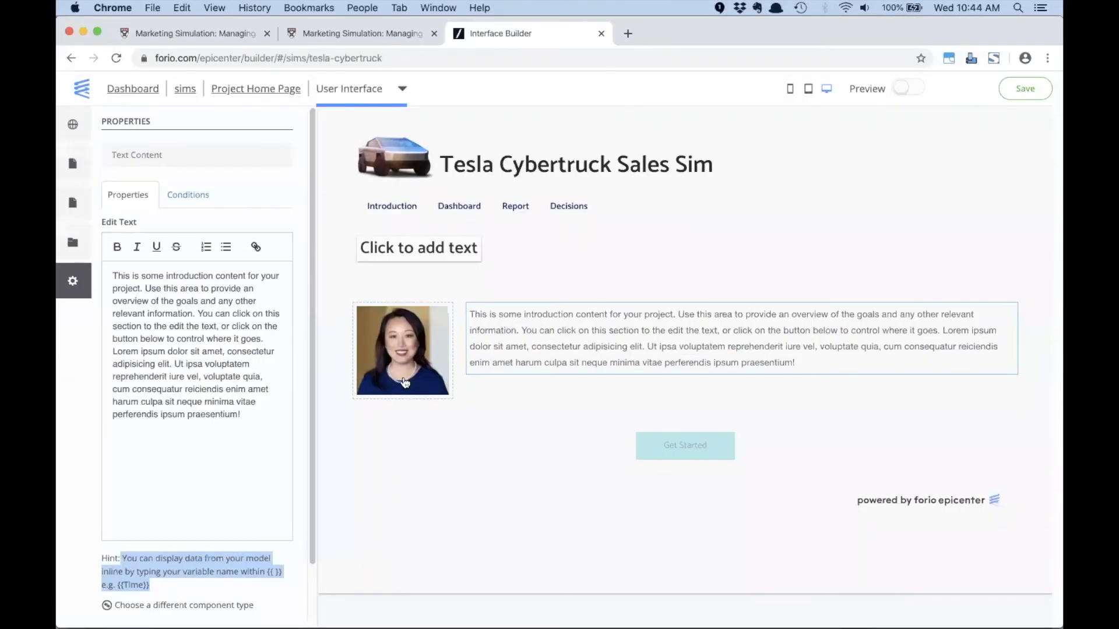
pyautogui.moveTo(245, 415); pyautogui.dragTo(104, 276)
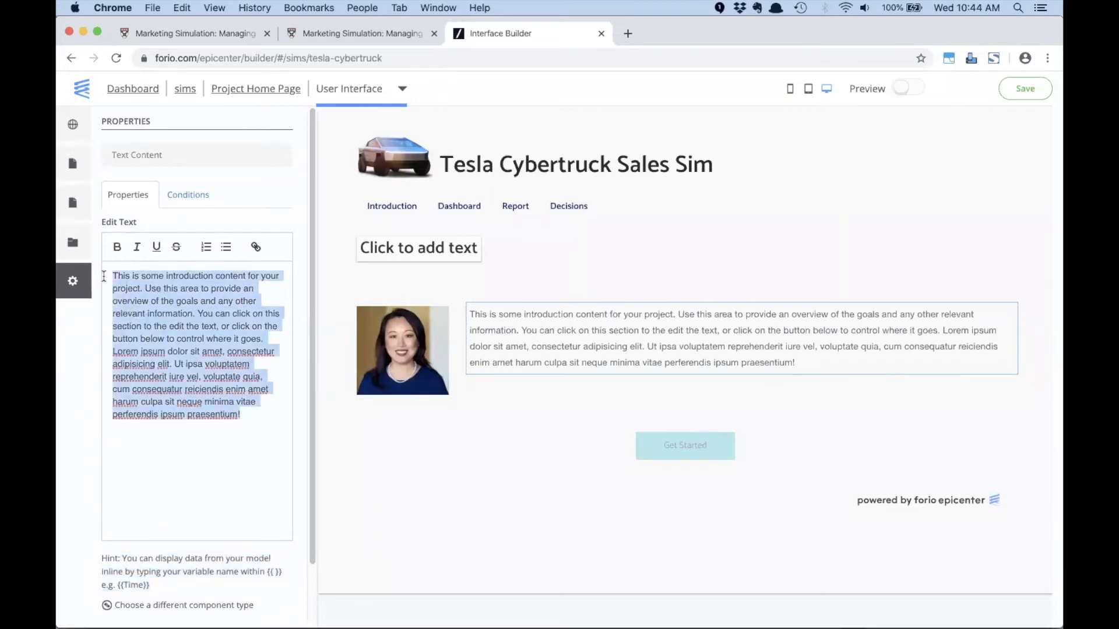
pyautogui.write('{{')
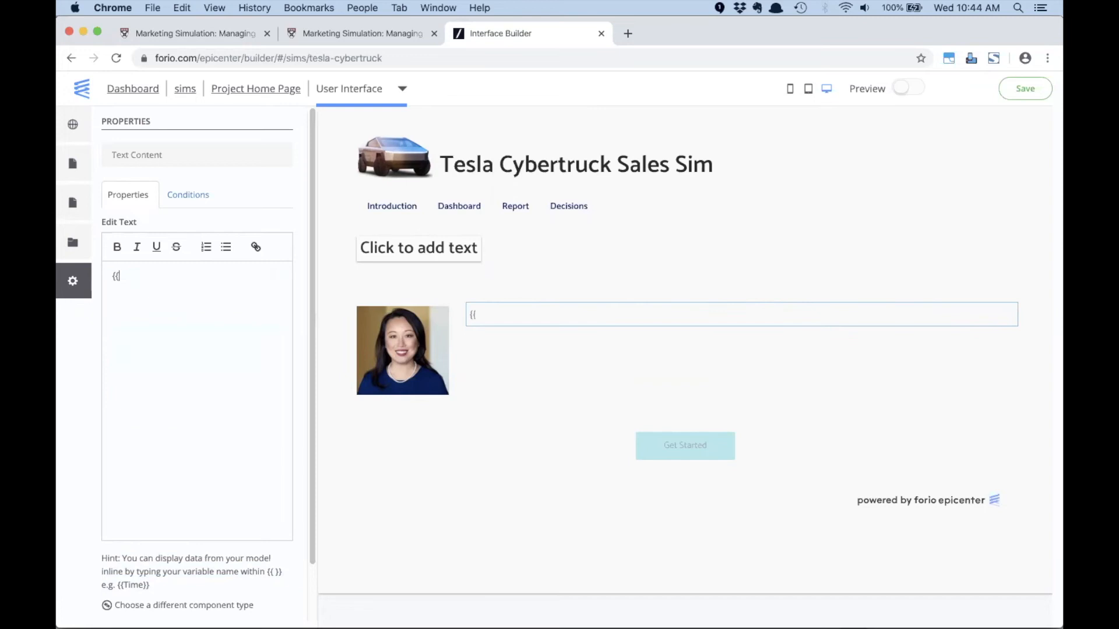
pyautogui.press('super+v')
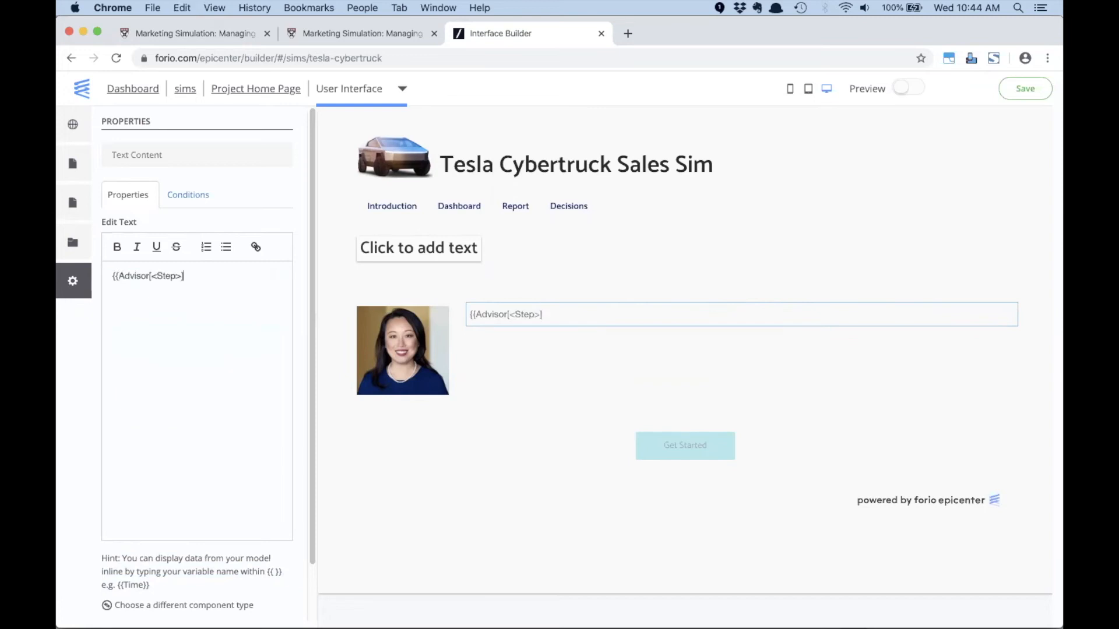
pyautogui.write('}}')
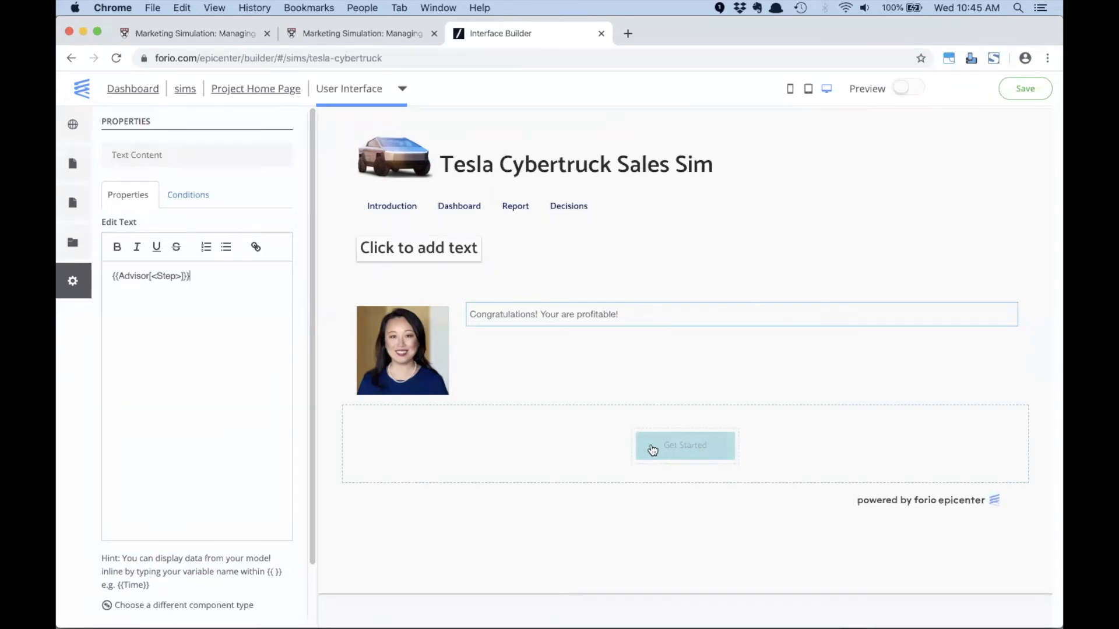
pyautogui.click(559, 443)
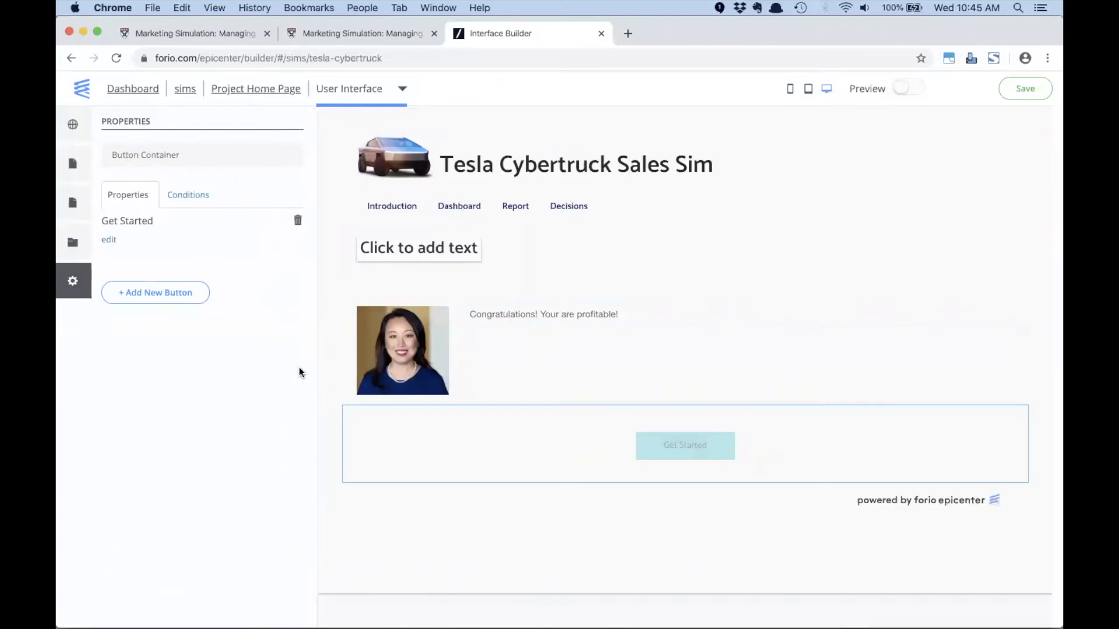
pyautogui.click(298, 220)
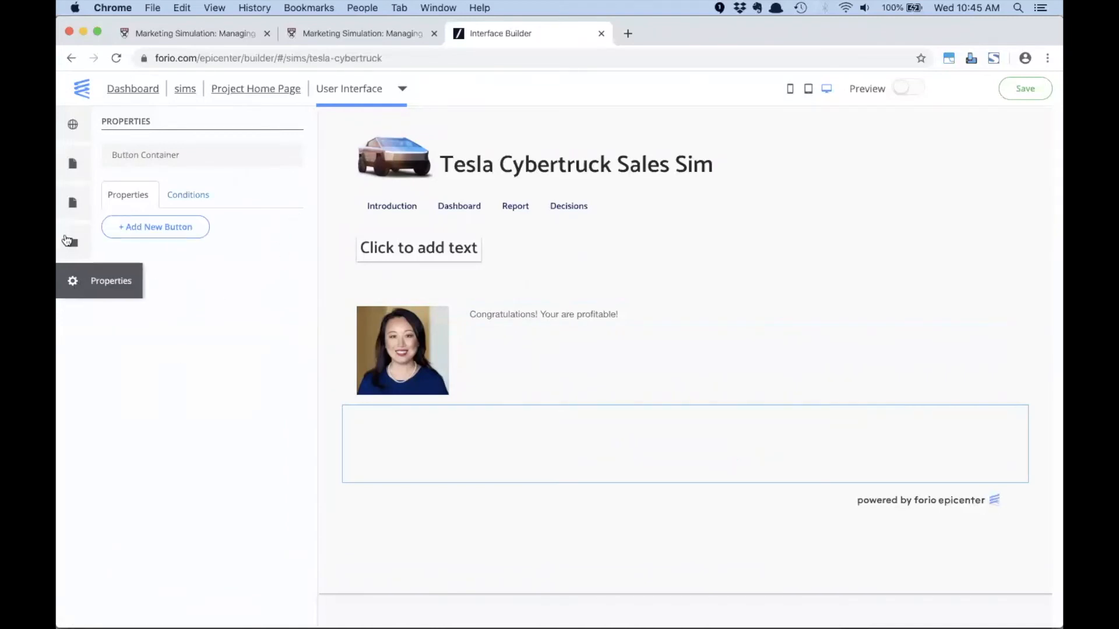
# - Replace the Report item in the global navigation with a dropdown menu labelled Reports
pyautogui.click(77, 163)
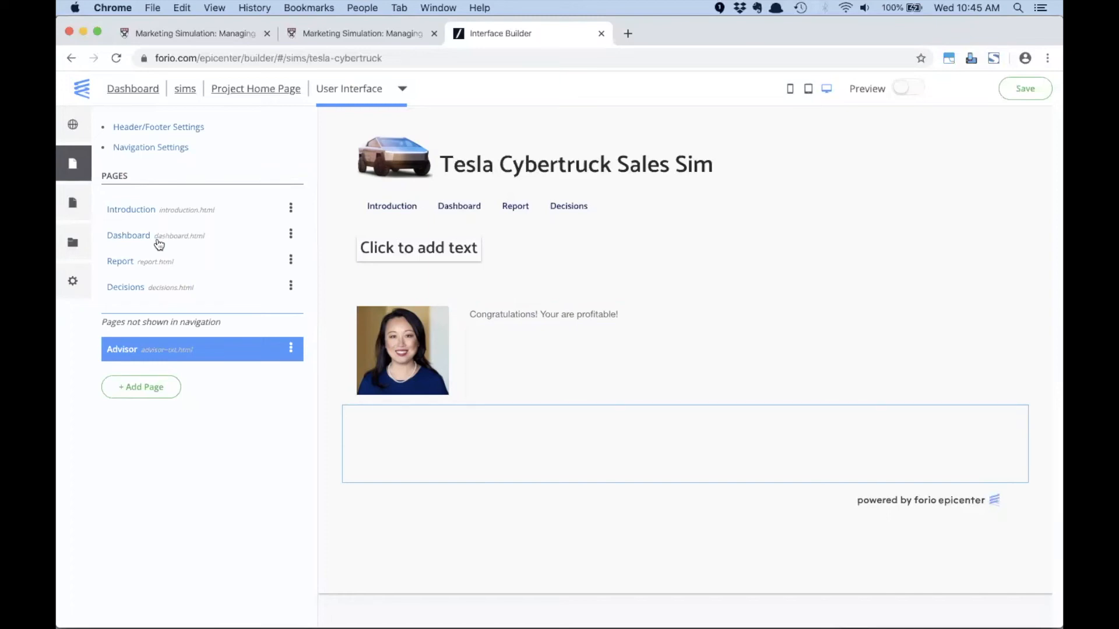
pyautogui.click(140, 150)
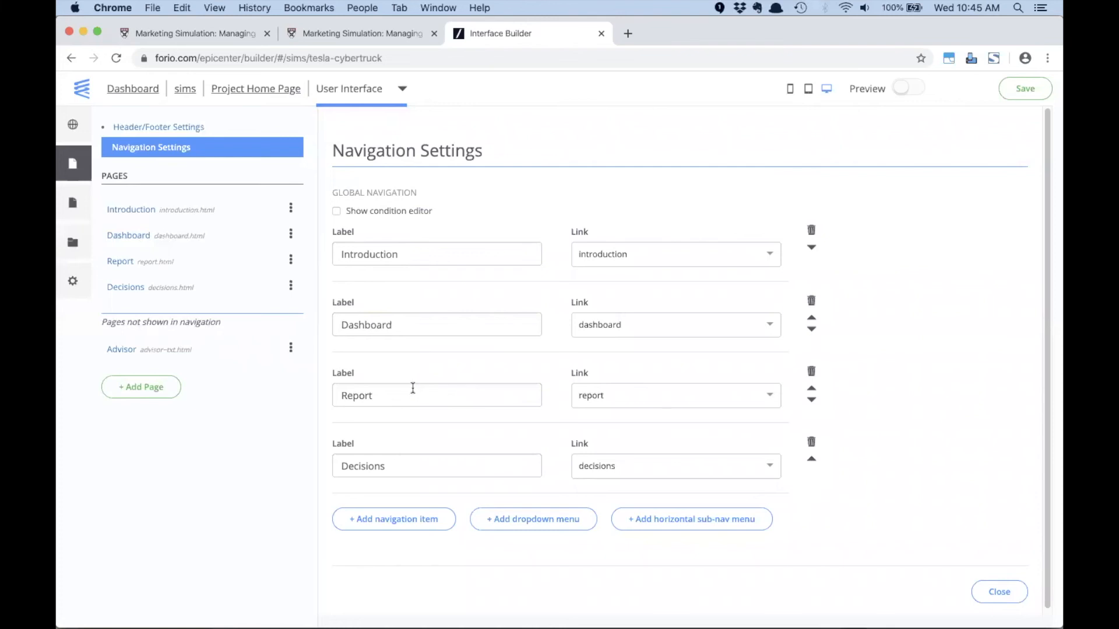
pyautogui.click(812, 372)
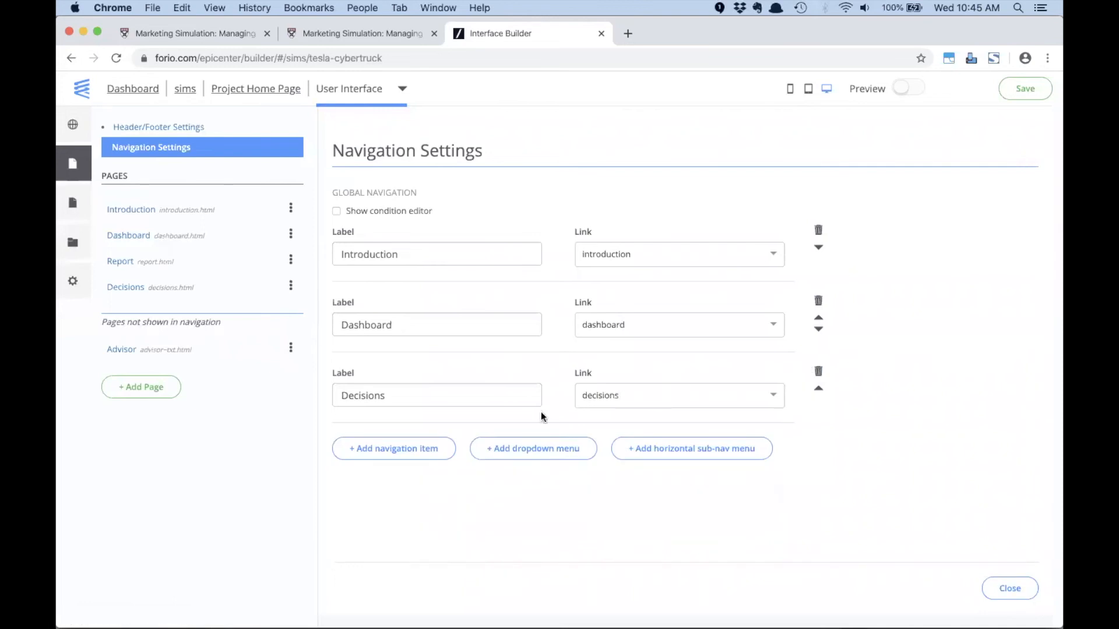
pyautogui.click(524, 454)
pyautogui.scroll(-2, 523, 452)
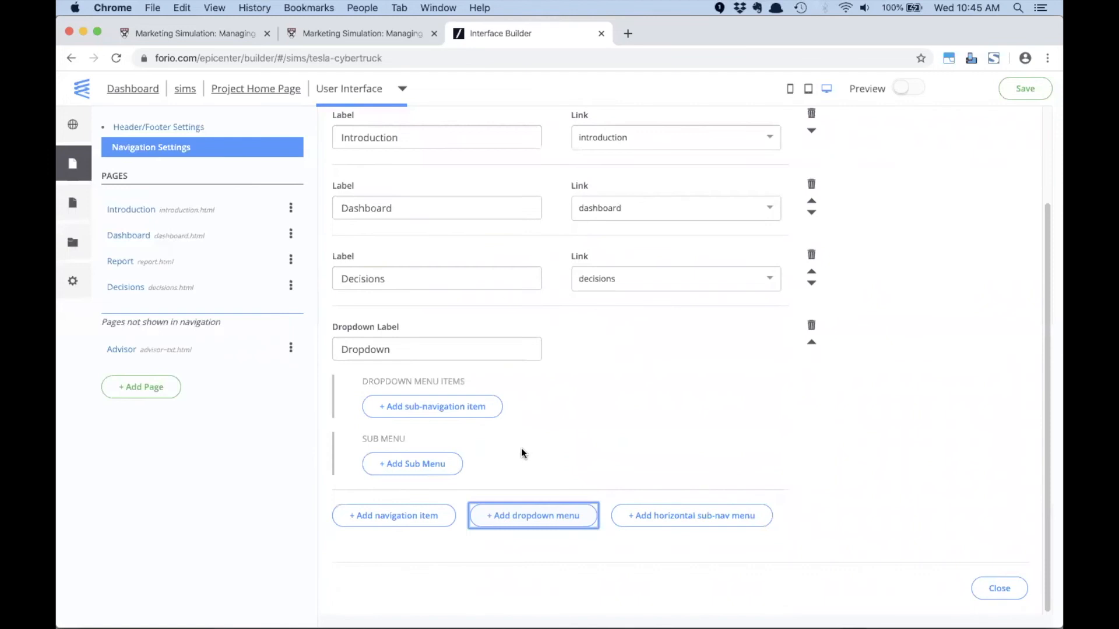
pyautogui.doubleClick(411, 346)
pyautogui.write('R')
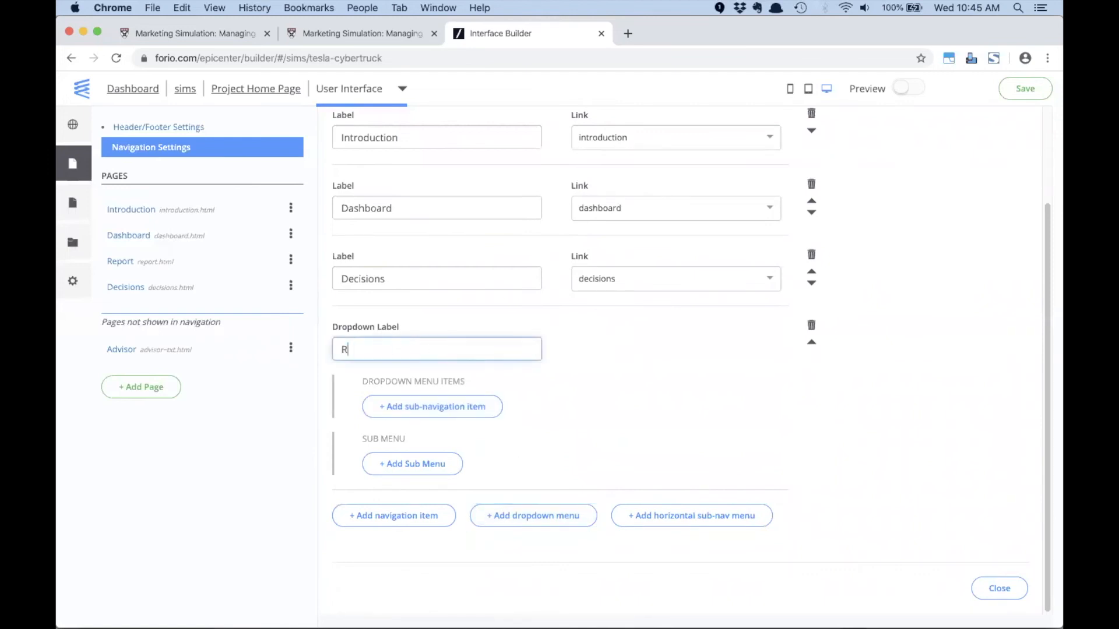
pyautogui.write('eports')
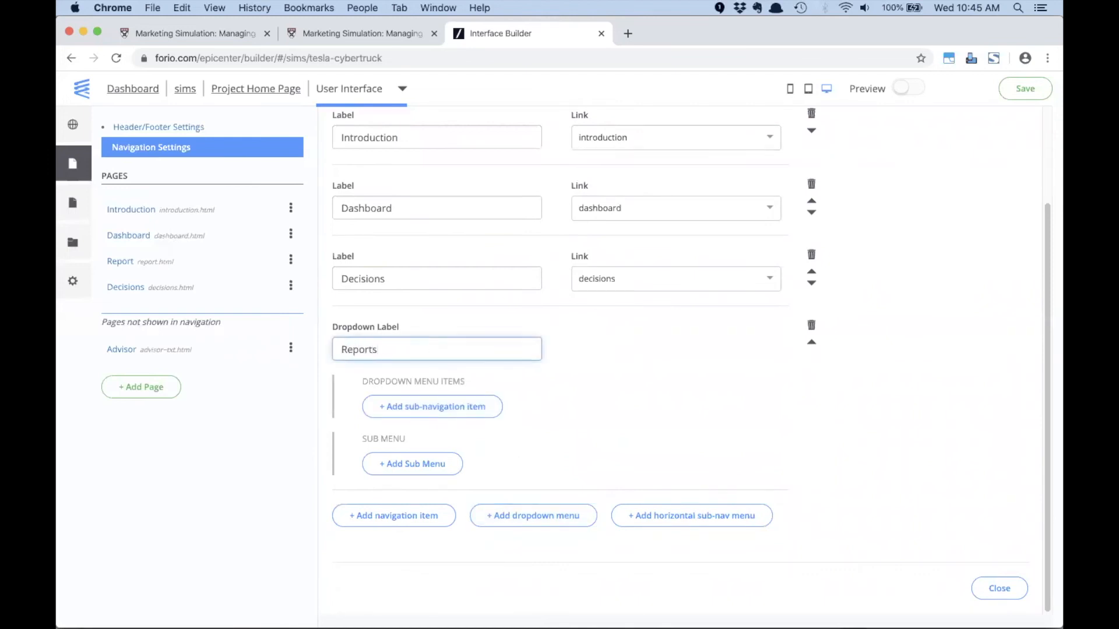
# - Add a sub-navigation item labelled Random Report to the Reports dropdown and link it to the report page
pyautogui.click(419, 412)
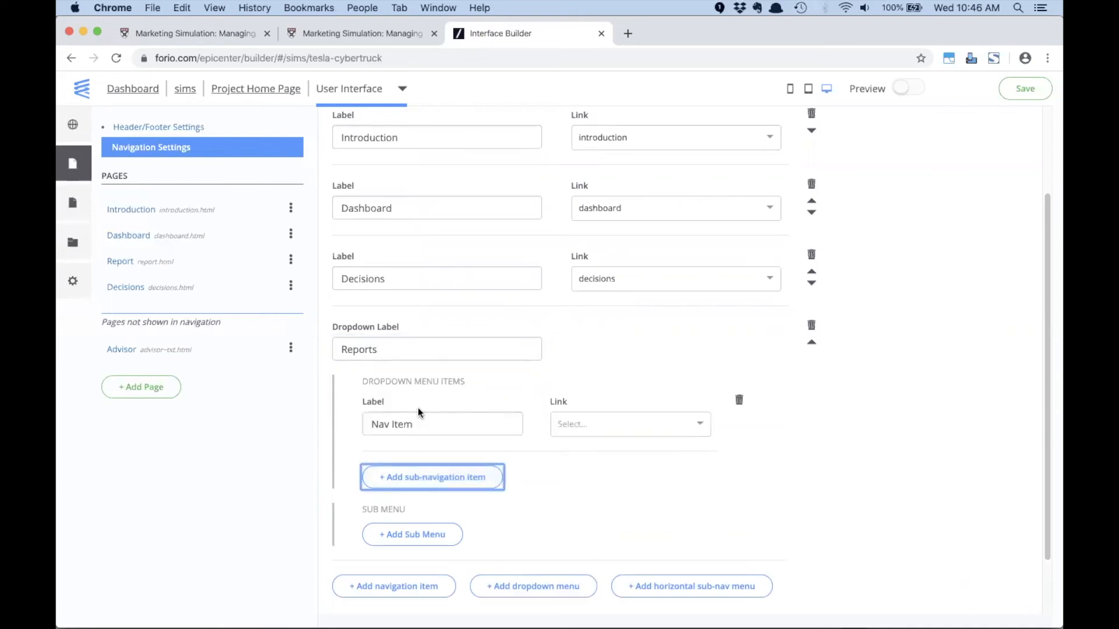
pyautogui.doubleClick(423, 420)
pyautogui.tripleClick(424, 417)
pyautogui.write('Repor')
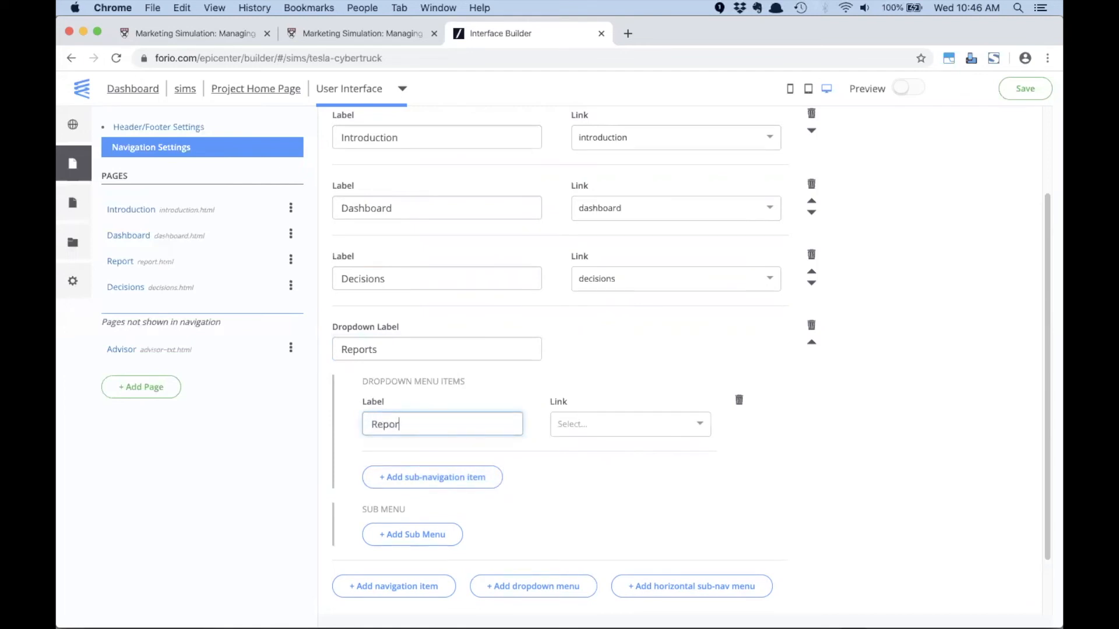
pyautogui.press('BackSpace')
pyautogui.press('BackSpace')
pyautogui.press('BackSpace')
pyautogui.press('BackSpace')
pyautogui.press('BackSpace')
pyautogui.write('Rnd')
pyautogui.press('BackSpace')
pyautogui.press('BackSpace')
pyautogui.write('andom Report')
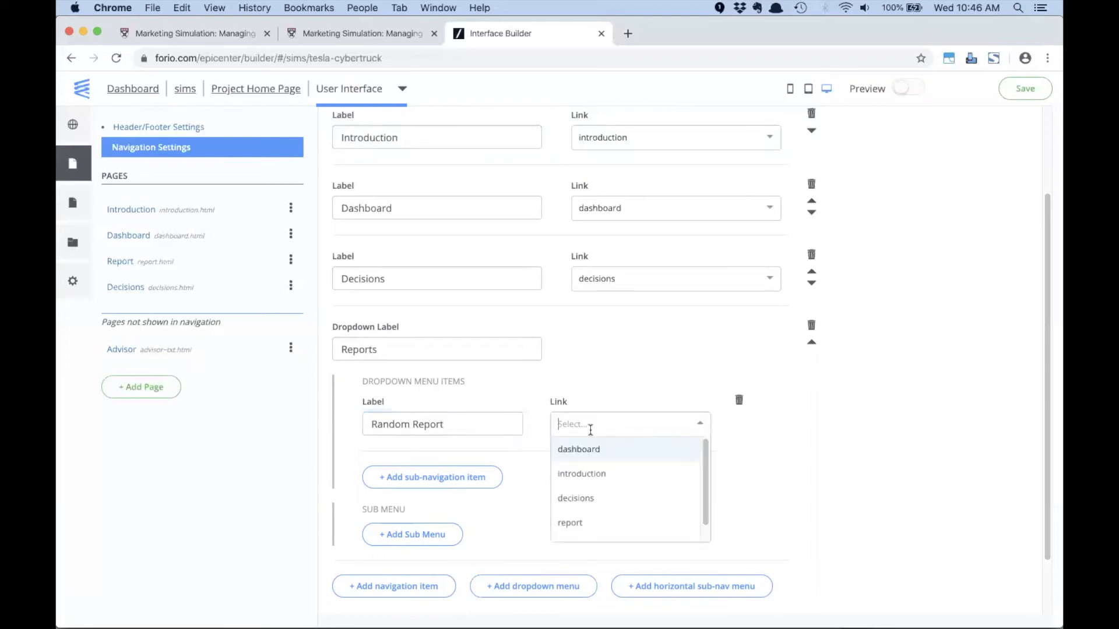
pyautogui.click(586, 523)
# - Add a second sub-navigation item labelled Advisor under Reports and link it to the advisor page
pyautogui.click(453, 477)
pyautogui.tripleClick(430, 494)
pyautogui.write('Advisor')
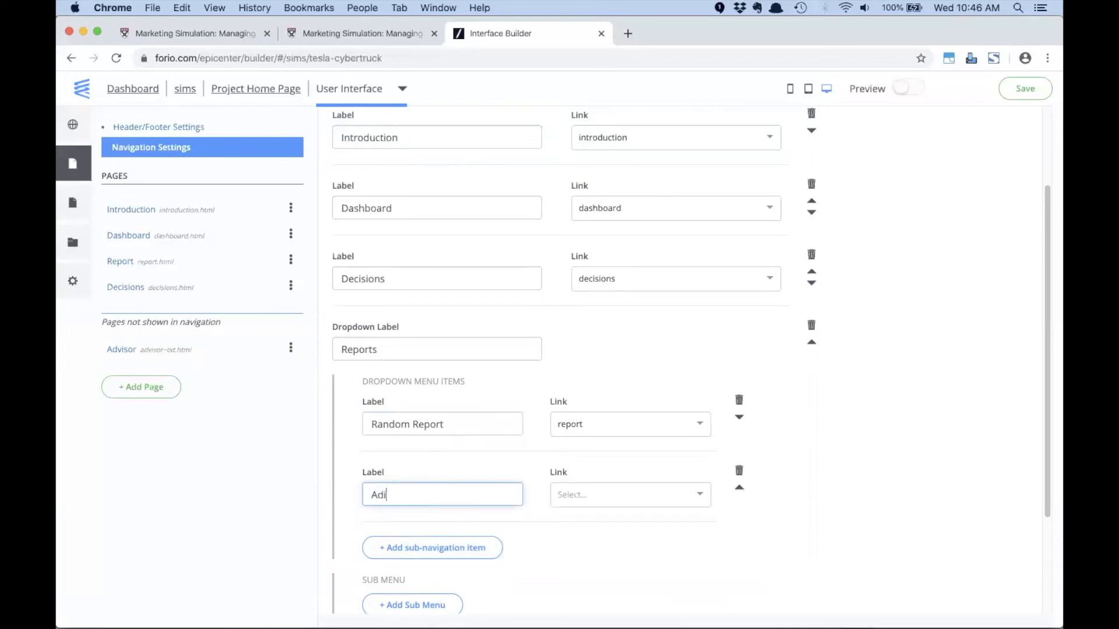
pyautogui.press('Tab')
pyautogui.click(607, 494)
pyautogui.click(585, 600)
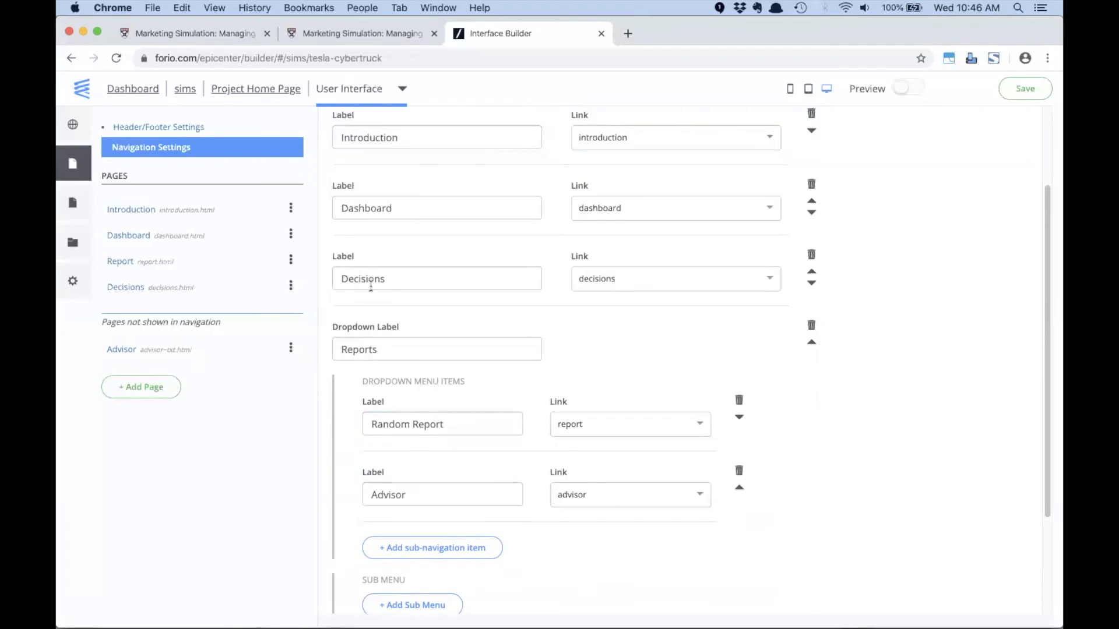
# - Place the Reports dropdown before Decisions in the navigation, and save the interface after checking the menu's entries on the Advisor page
pyautogui.click(813, 345)
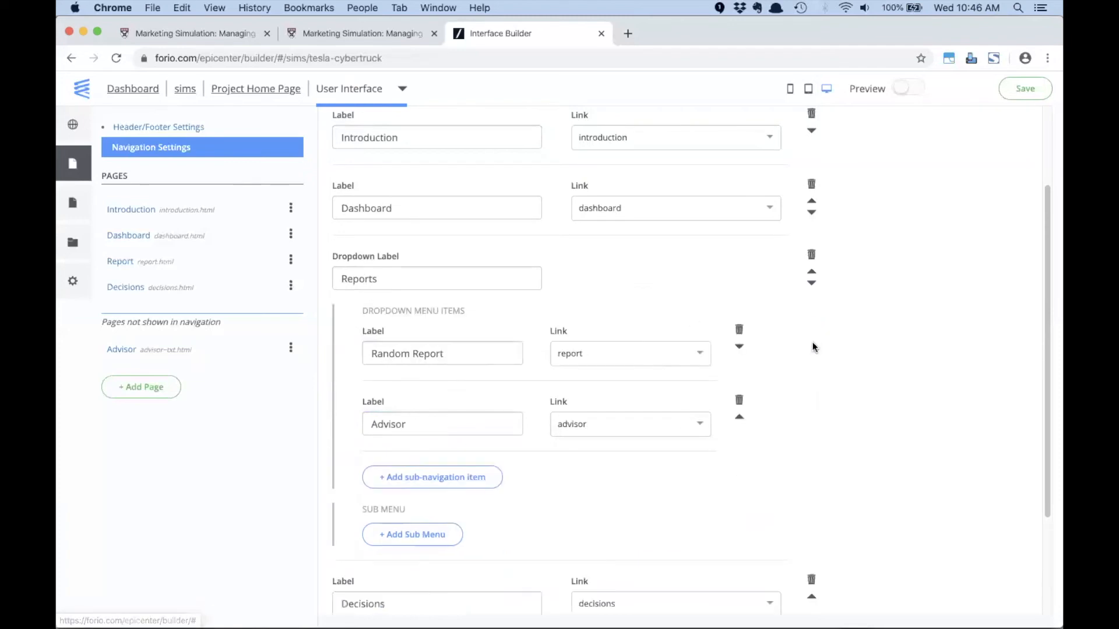
pyautogui.click(71, 172)
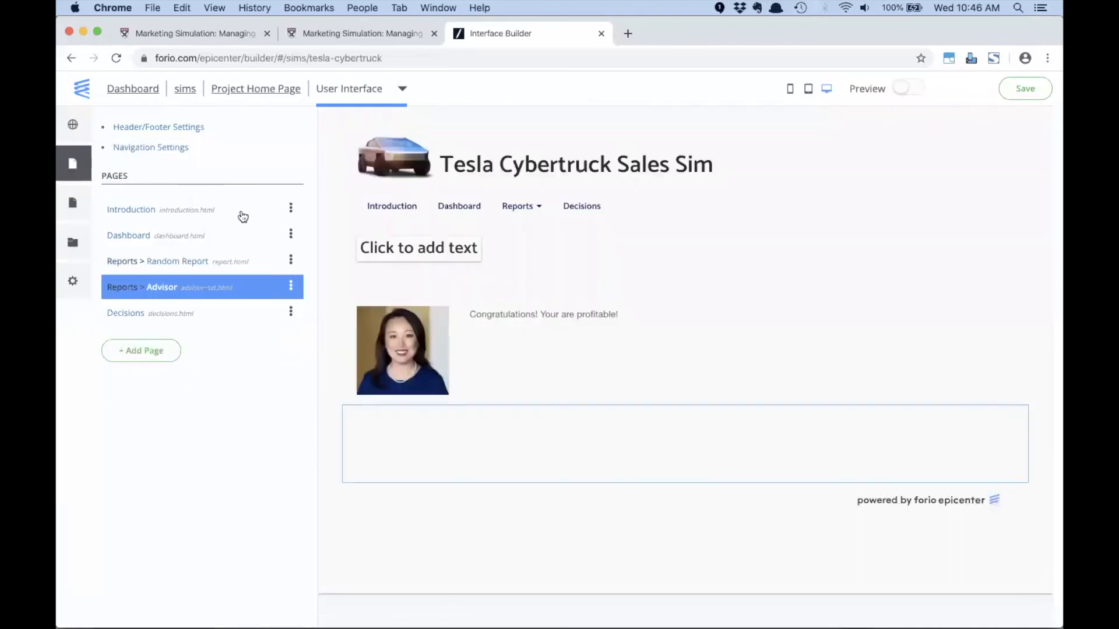
pyautogui.click(543, 214)
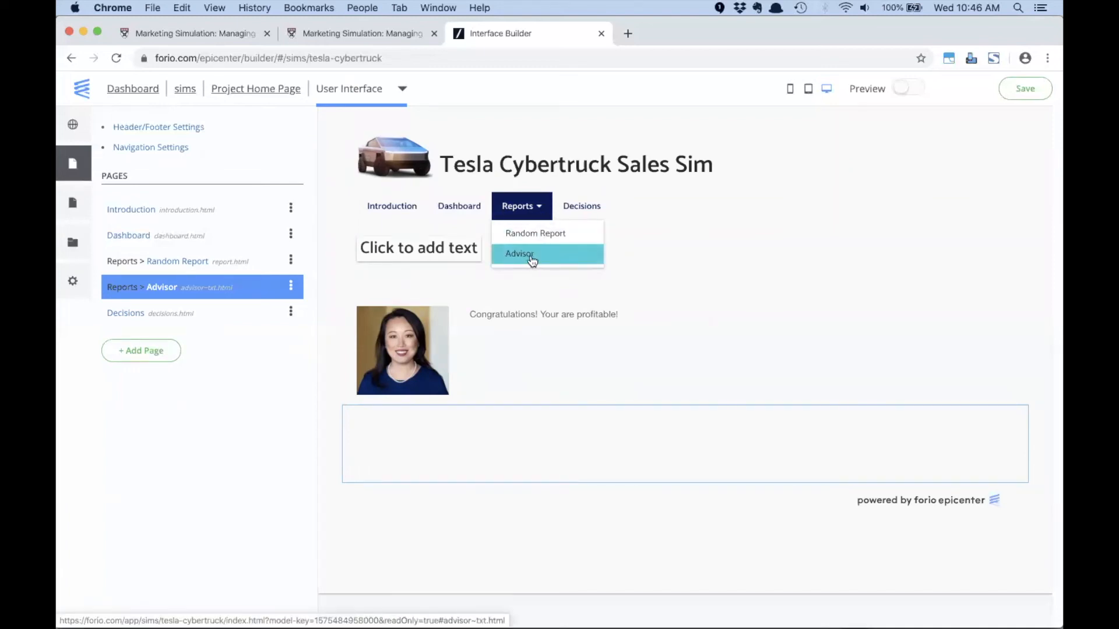
pyautogui.click(680, 219)
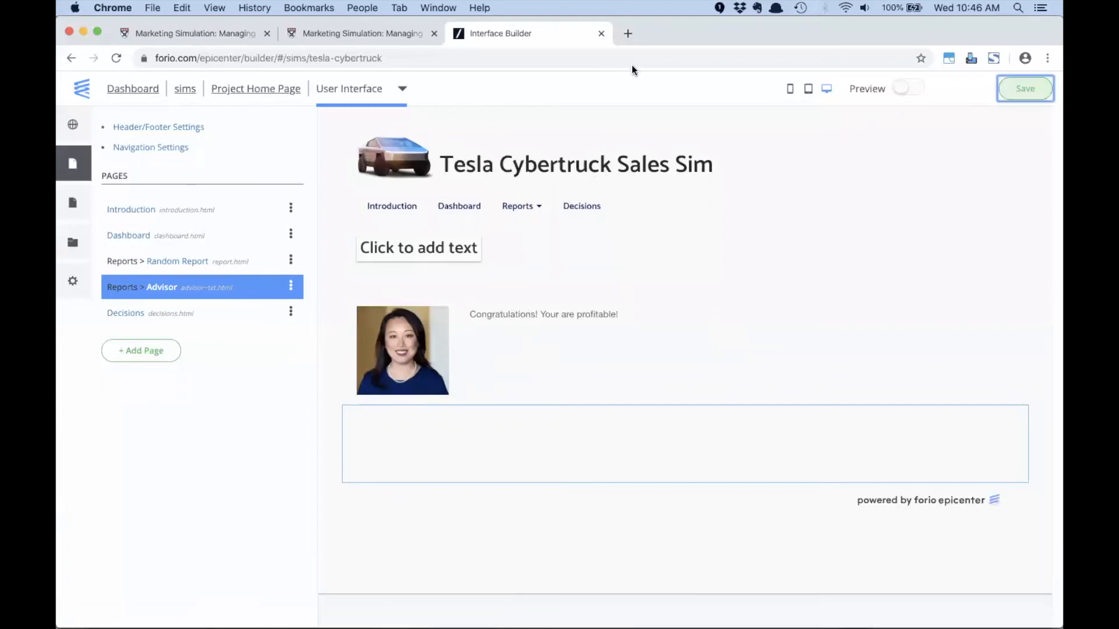
# - Switch to the Person 4 Chrome window, log the player out and back into the simulation, and open the Advisor report
pyautogui.click(353, 8)
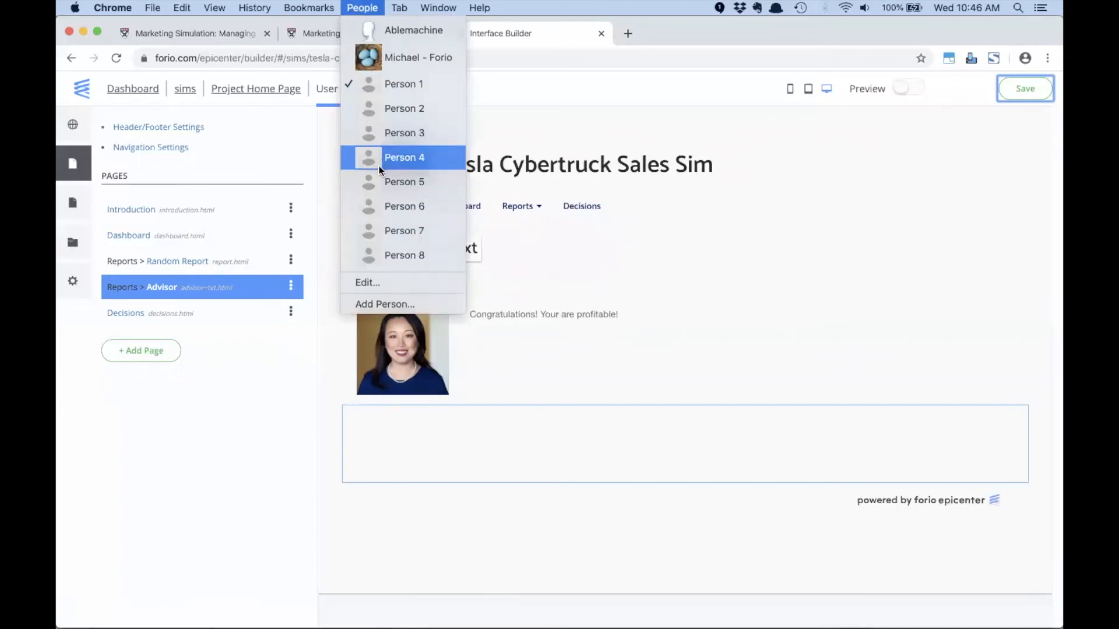
pyautogui.click(379, 164)
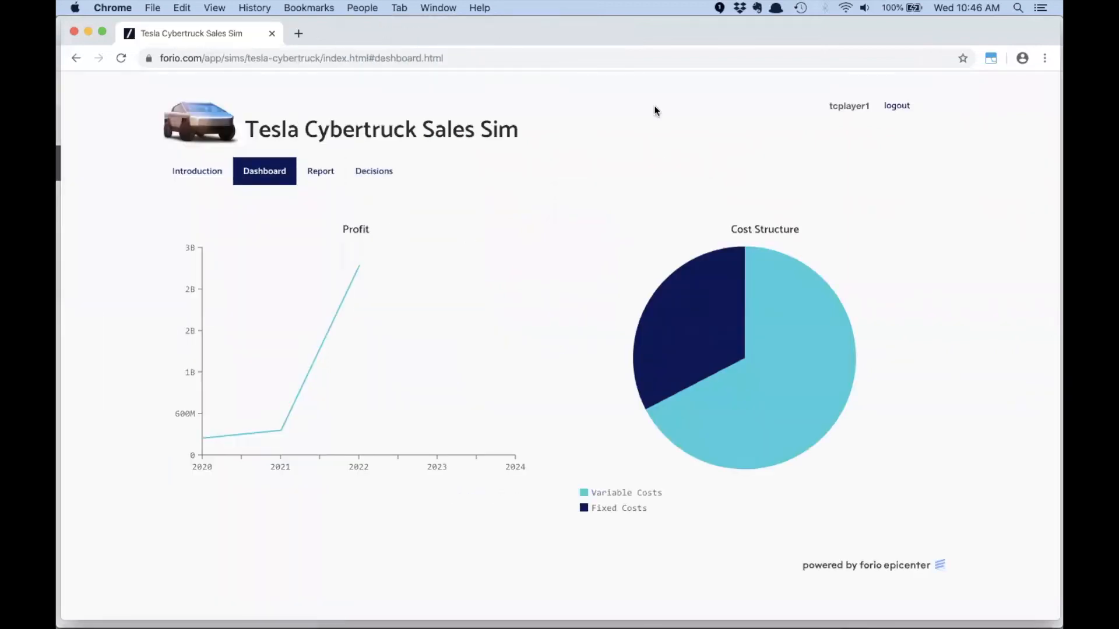
pyautogui.click(907, 108)
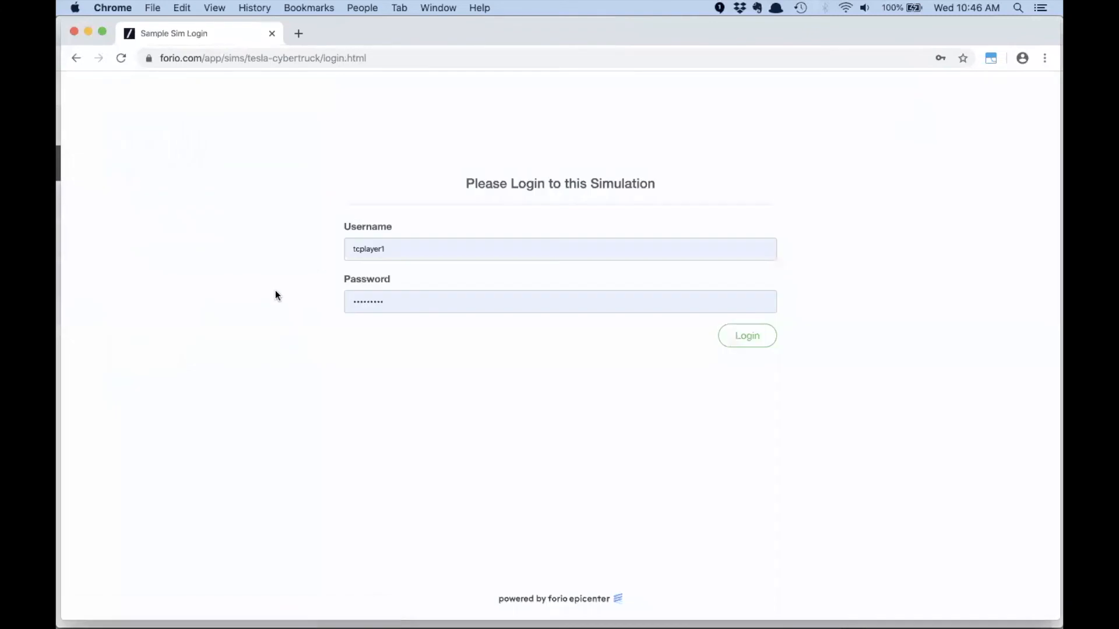
pyautogui.click(754, 343)
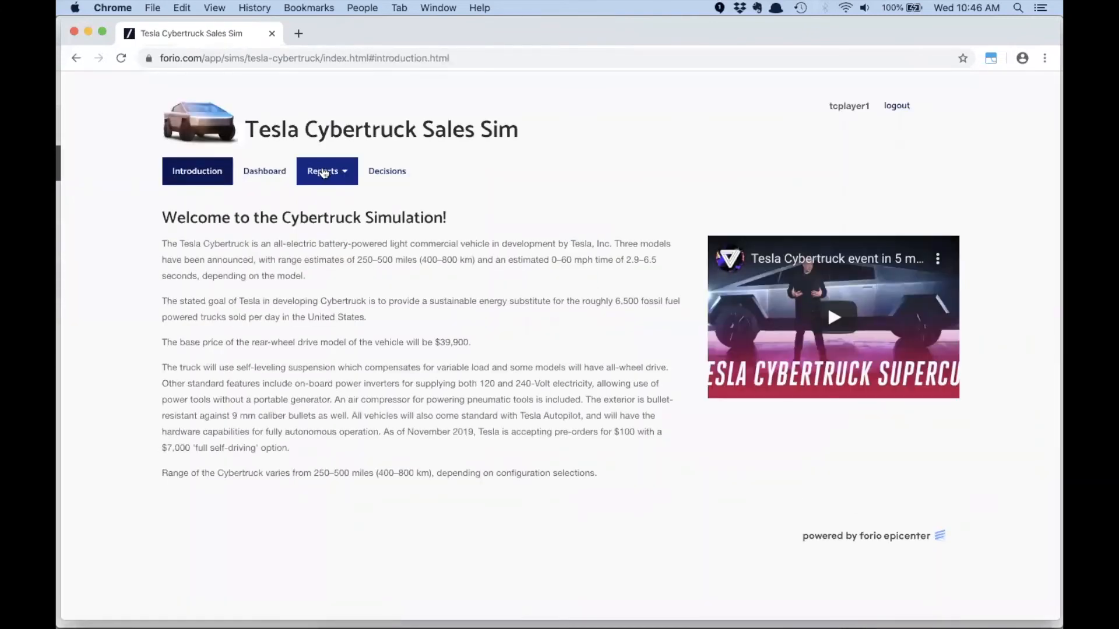
pyautogui.click(323, 172)
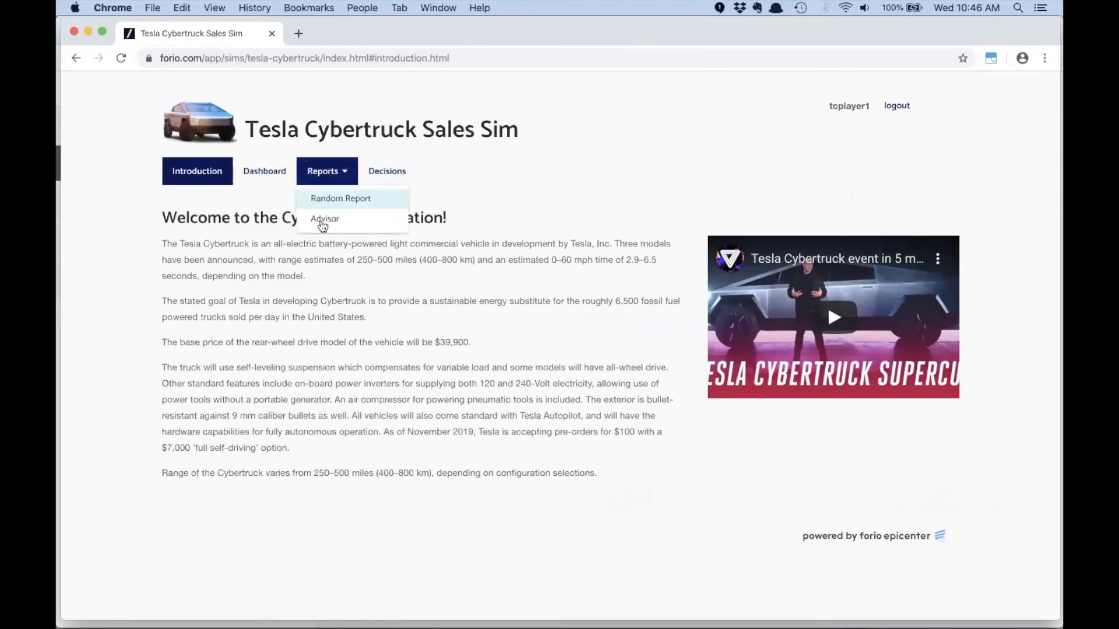
pyautogui.click(323, 221)
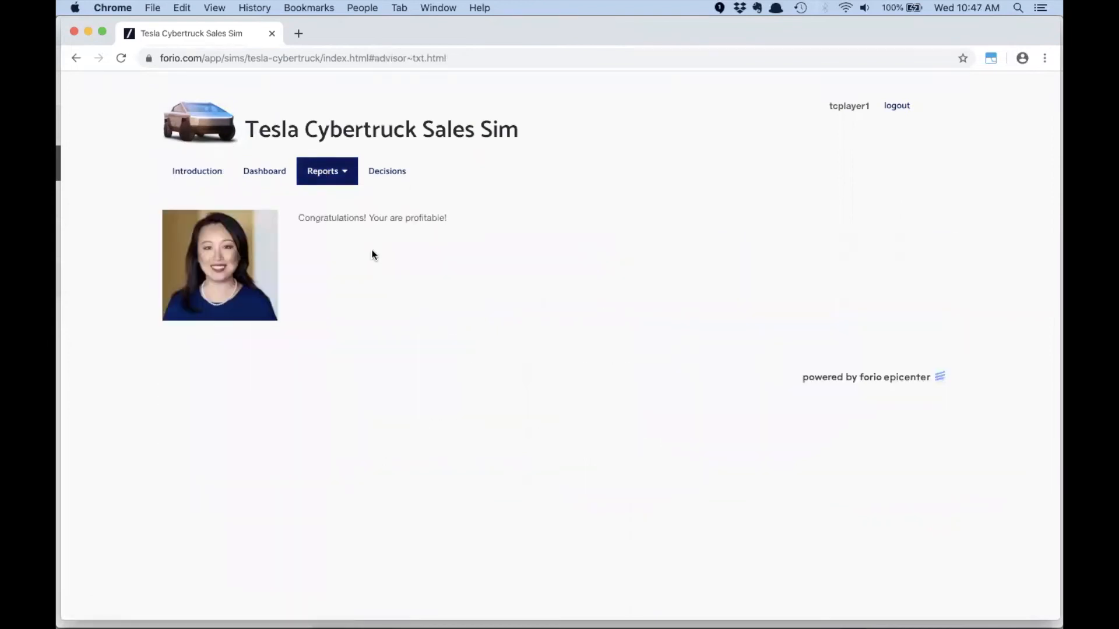
# - Simulate the next year with the price decision set to $23,047 and check the feedback on the Advisor page
pyautogui.click(382, 178)
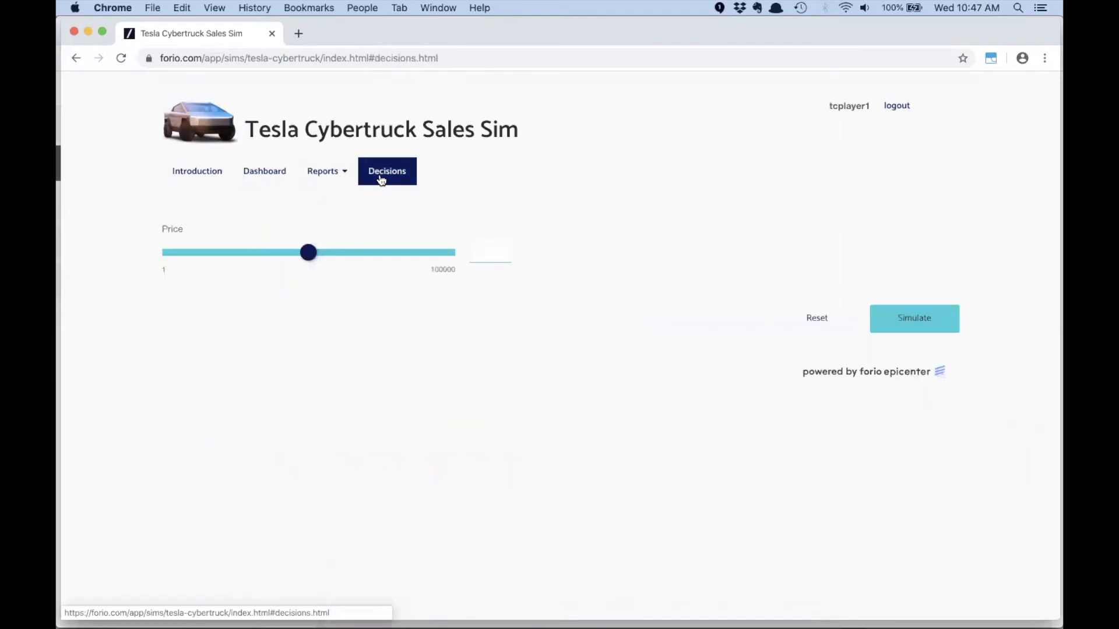
pyautogui.moveTo(309, 255); pyautogui.dragTo(233, 254)
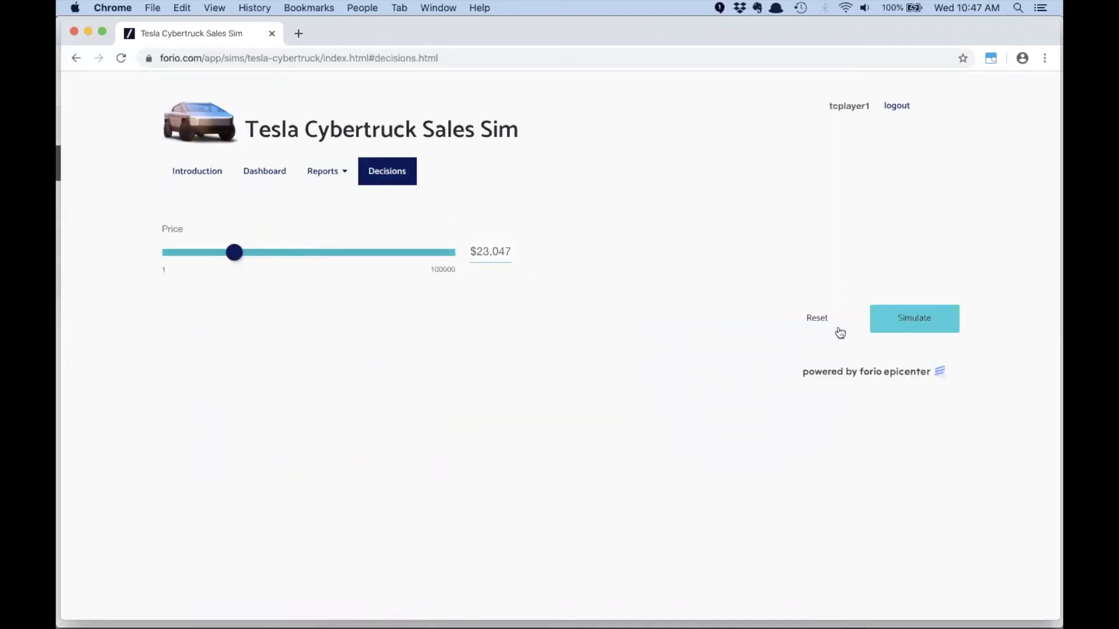
pyautogui.click(922, 315)
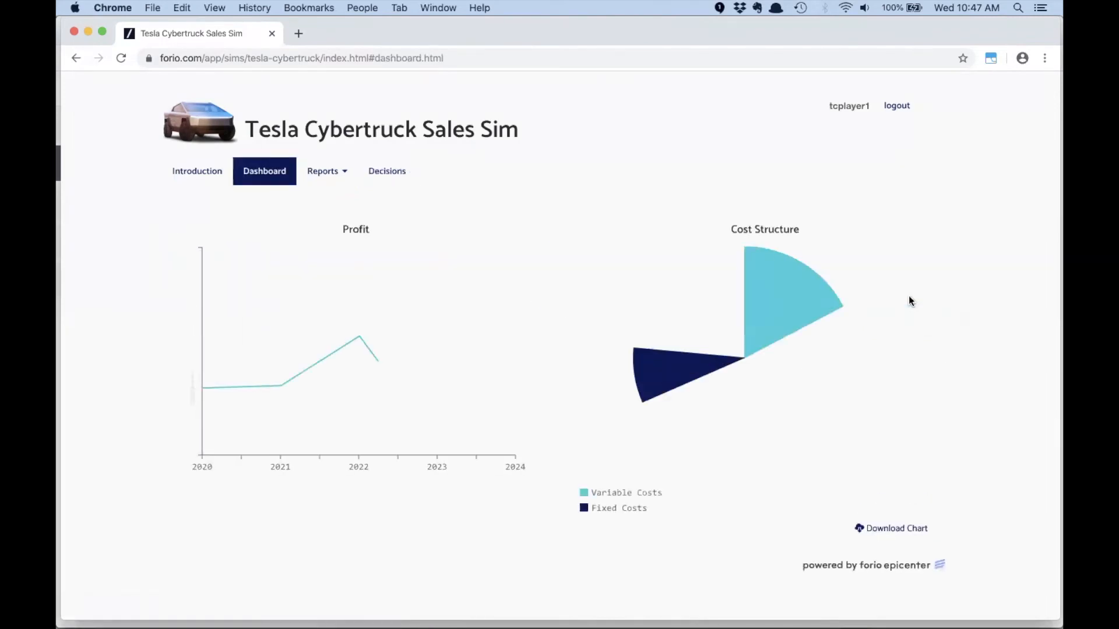
pyautogui.click(324, 171)
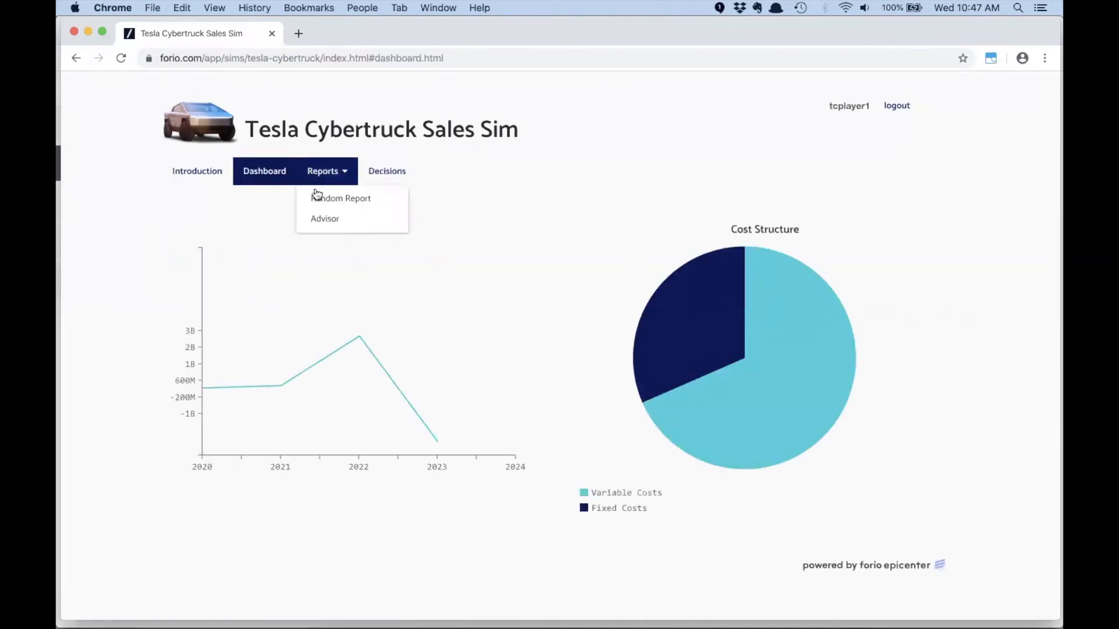
pyautogui.click(321, 220)
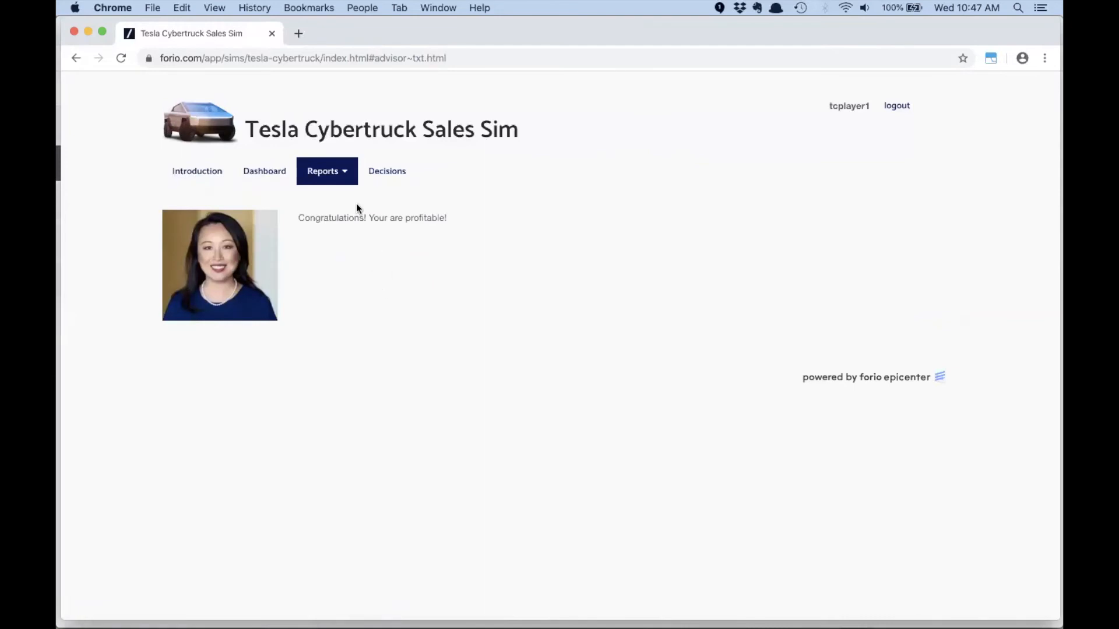
# - Reset the simulation run from the Decisions page and view the Dashboard charts
pyautogui.click(385, 177)
pyautogui.click(818, 320)
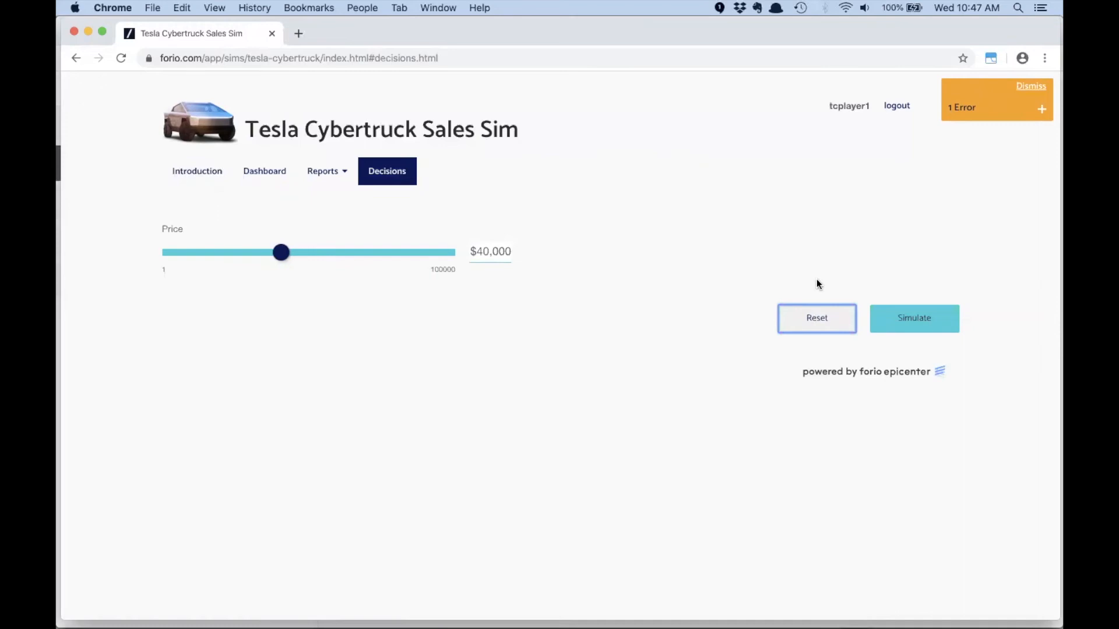
pyautogui.click(284, 176)
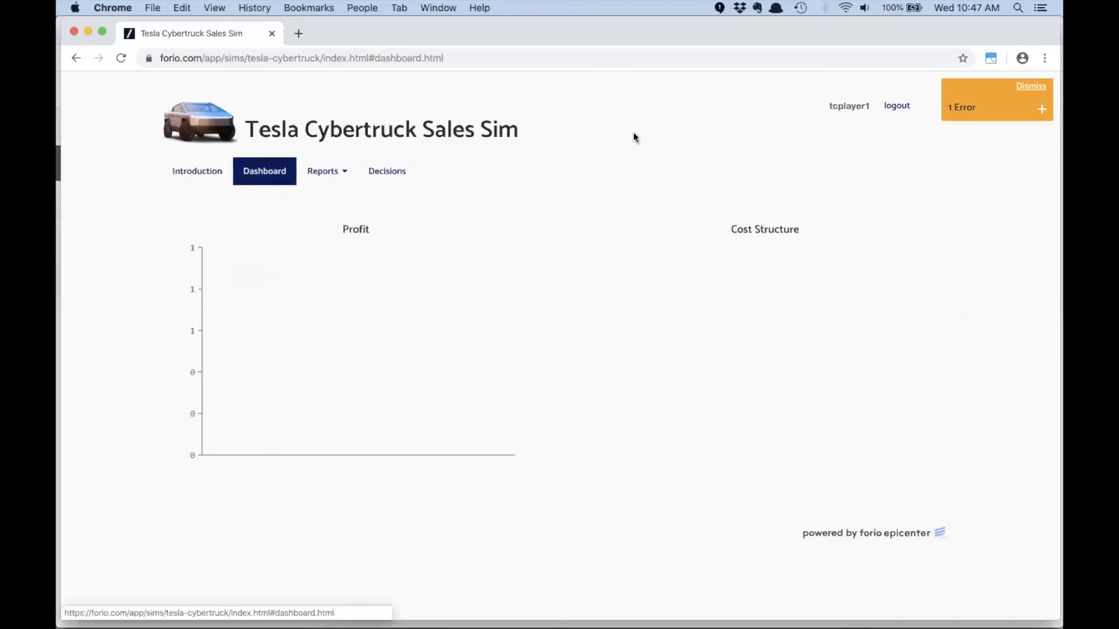
# - Simulate the next year with the price decision set to $21,101 and check the feedback in the Advisor report
pyautogui.click(1024, 87)
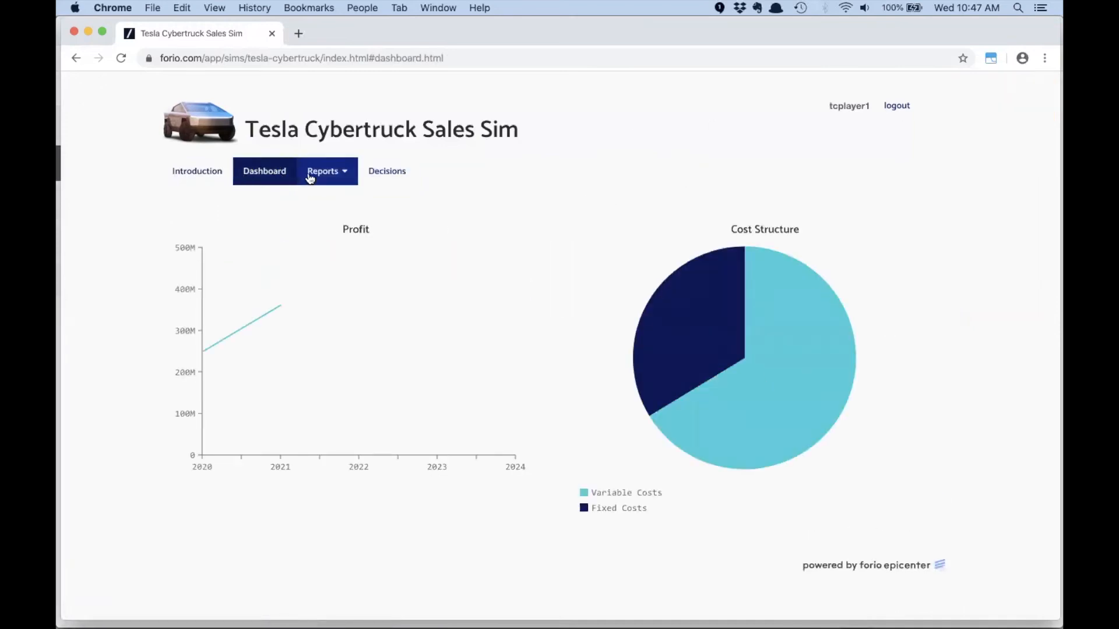
pyautogui.click(382, 180)
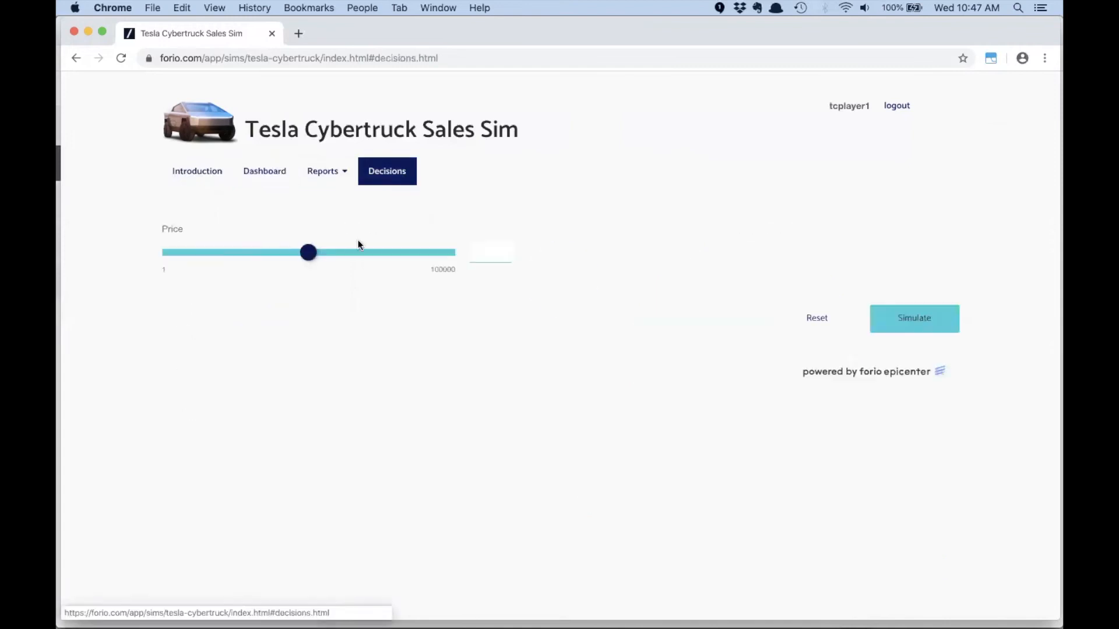
pyautogui.moveTo(281, 252); pyautogui.dragTo(230, 252)
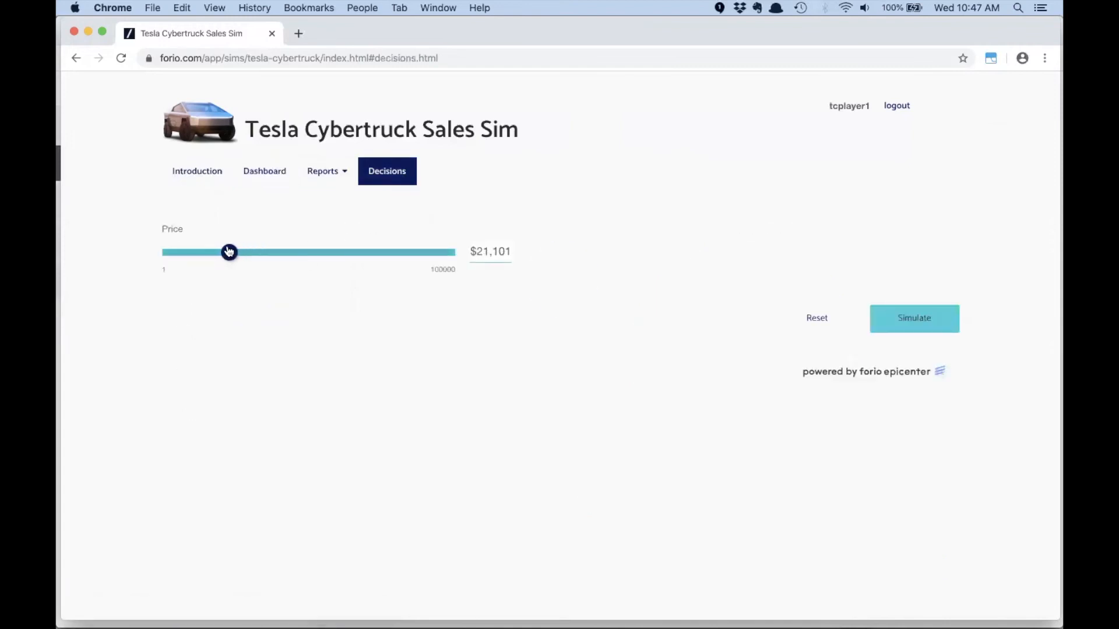
pyautogui.click(907, 322)
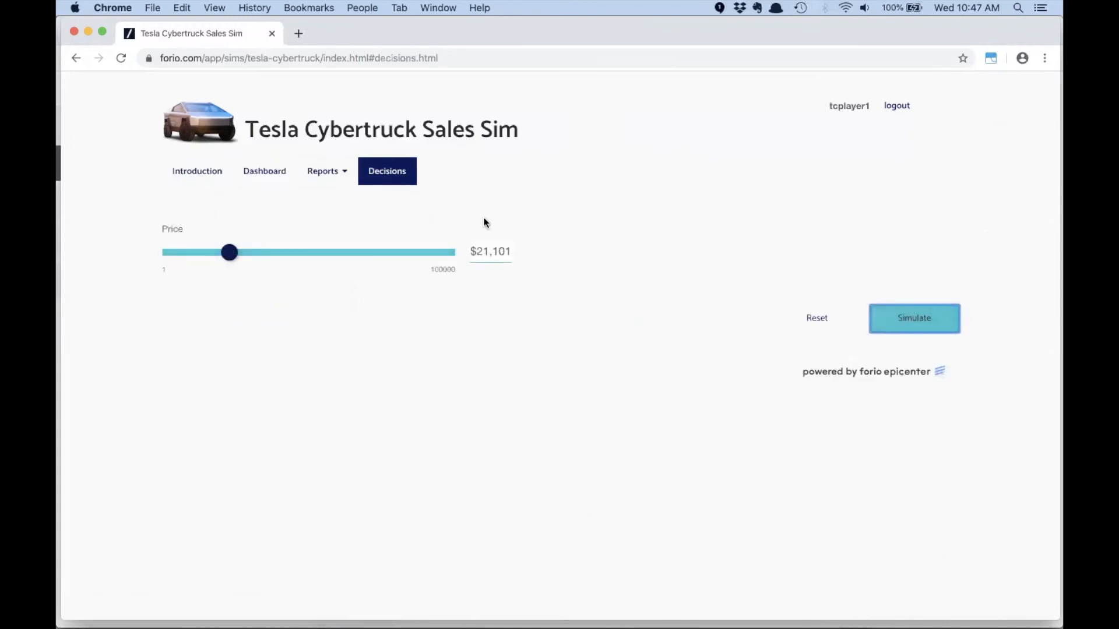
pyautogui.click(332, 175)
pyautogui.click(335, 216)
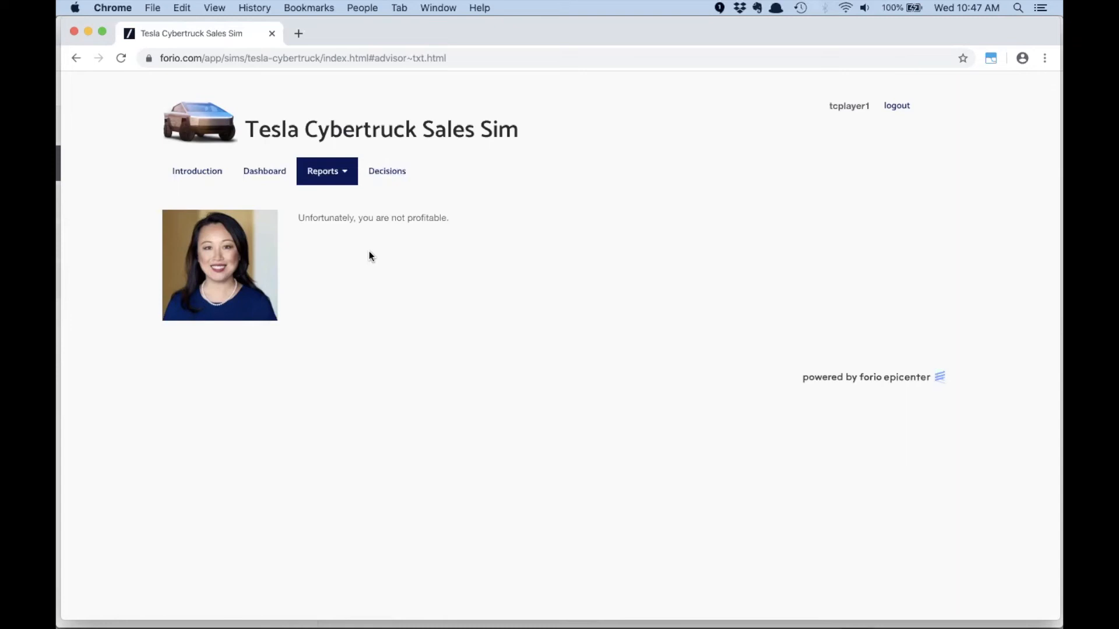
# - Switch to the Person 1 Chrome window and open the Facilitator Interface in the Interface Builder
pyautogui.press('super+Tab')
pyautogui.press('super+Tab')
pyautogui.press('super+Tab')
pyautogui.press('super+Tab')
pyautogui.press('super+Tab')
pyautogui.press('super+Tab')
pyautogui.press('super+Tab')
pyautogui.press('super+Tab')
pyautogui.press('super+Tab')
pyautogui.press('super+Tab')
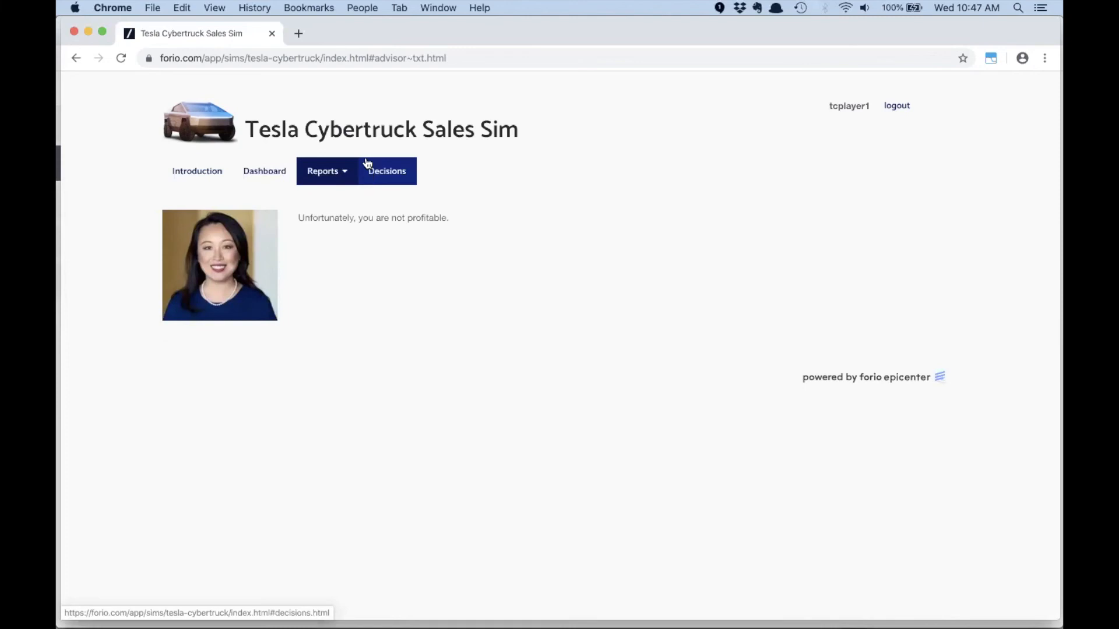
pyautogui.click(360, 8)
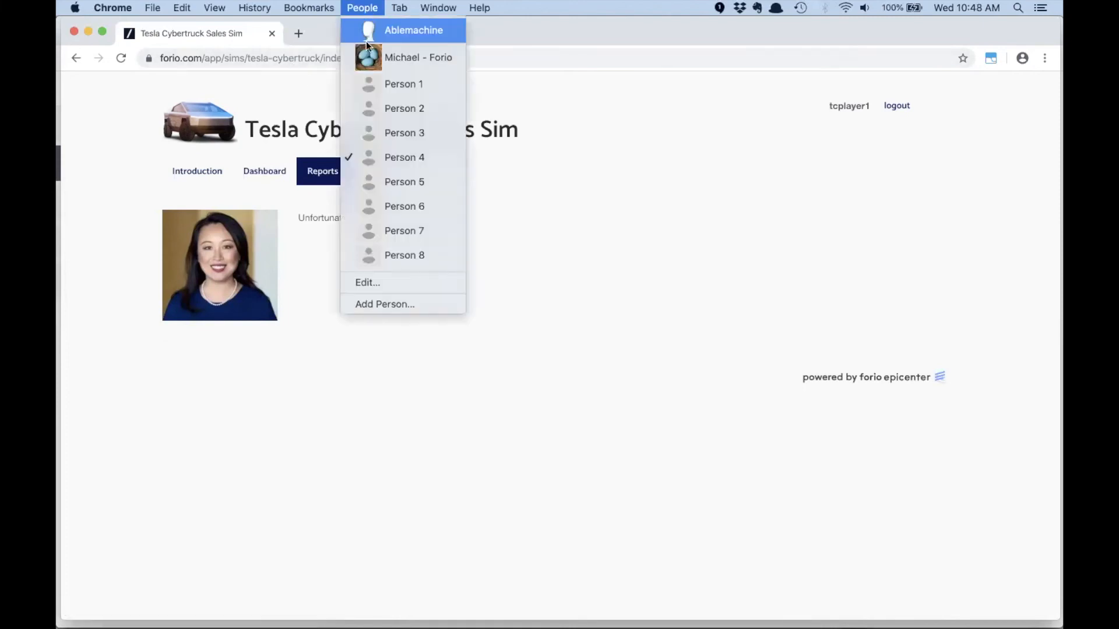
pyautogui.click(375, 83)
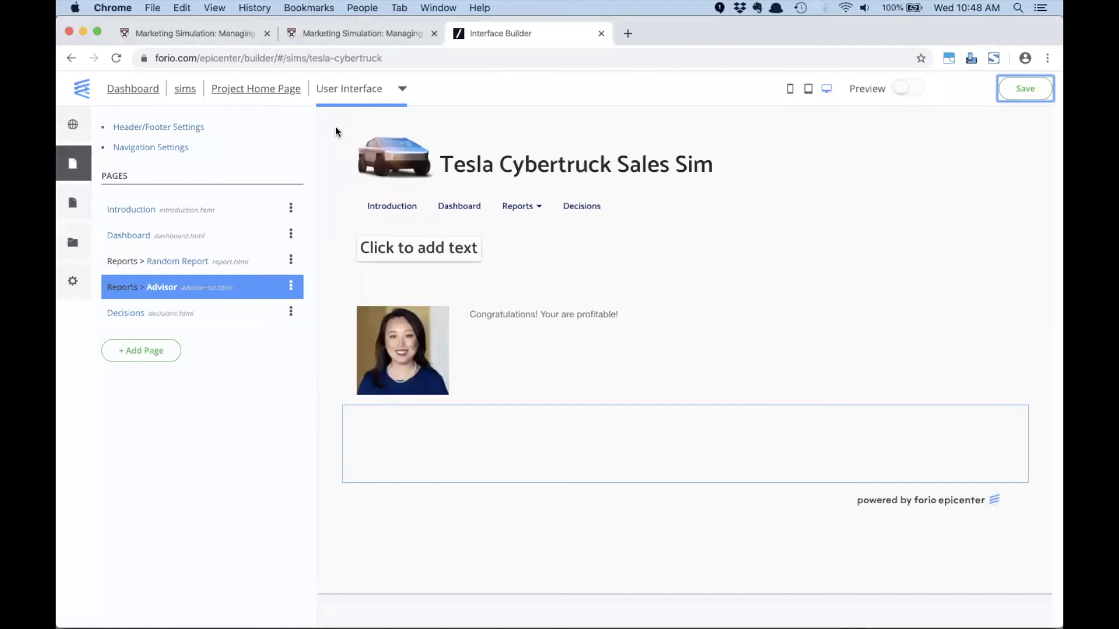
pyautogui.click(346, 92)
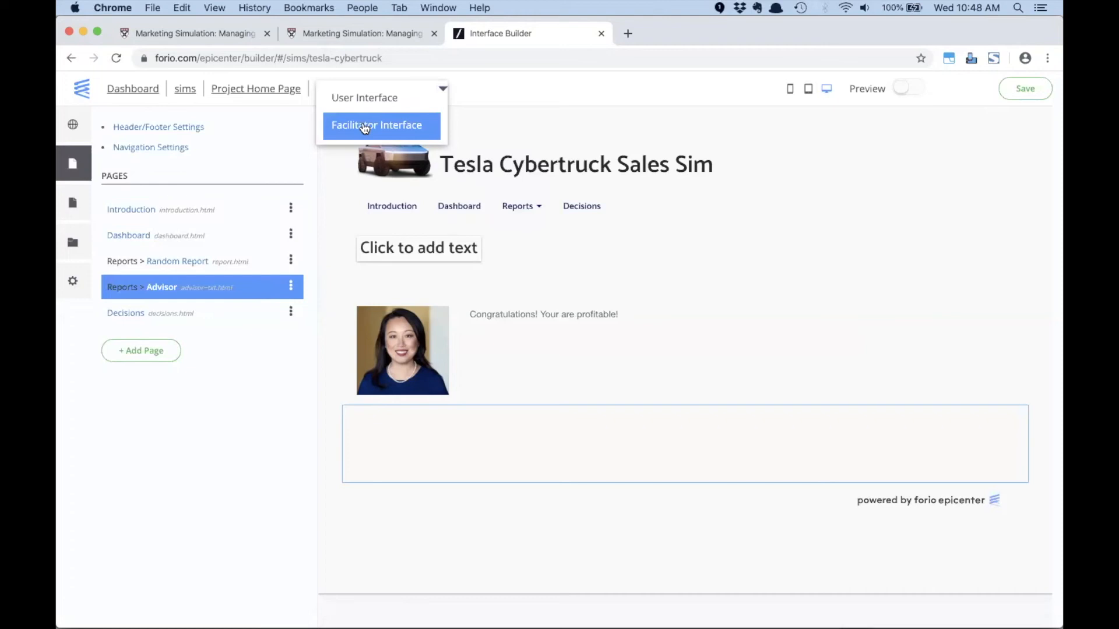
pyautogui.click(365, 128)
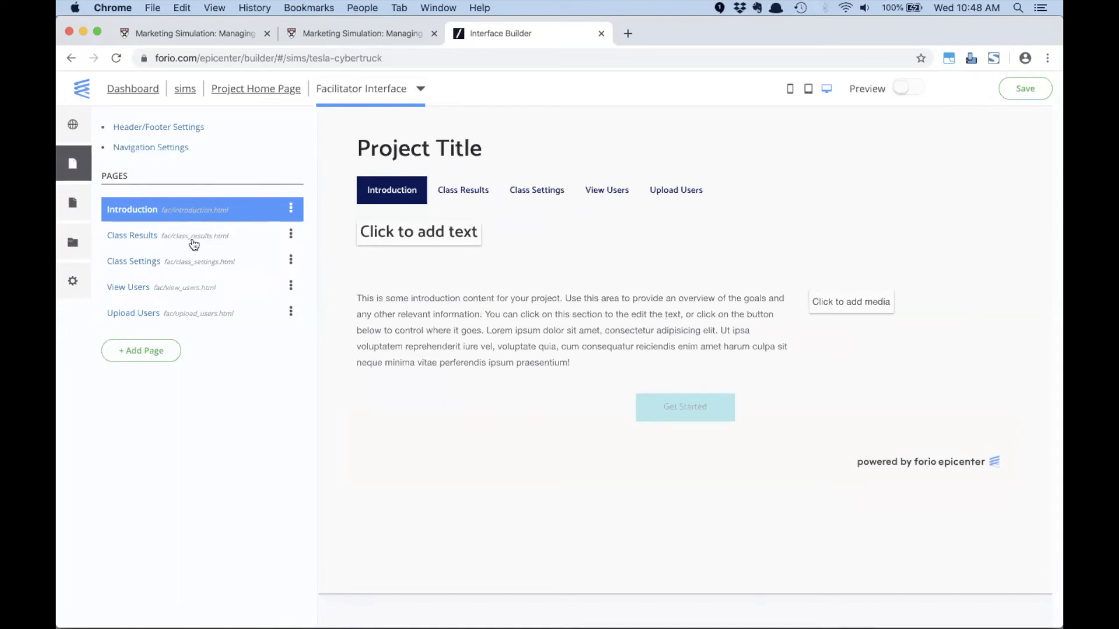
# - Look through the facilitator's Class Results, Class Settings, View Users and Upload Users pages and inspect the Upload Users heading
pyautogui.click(449, 192)
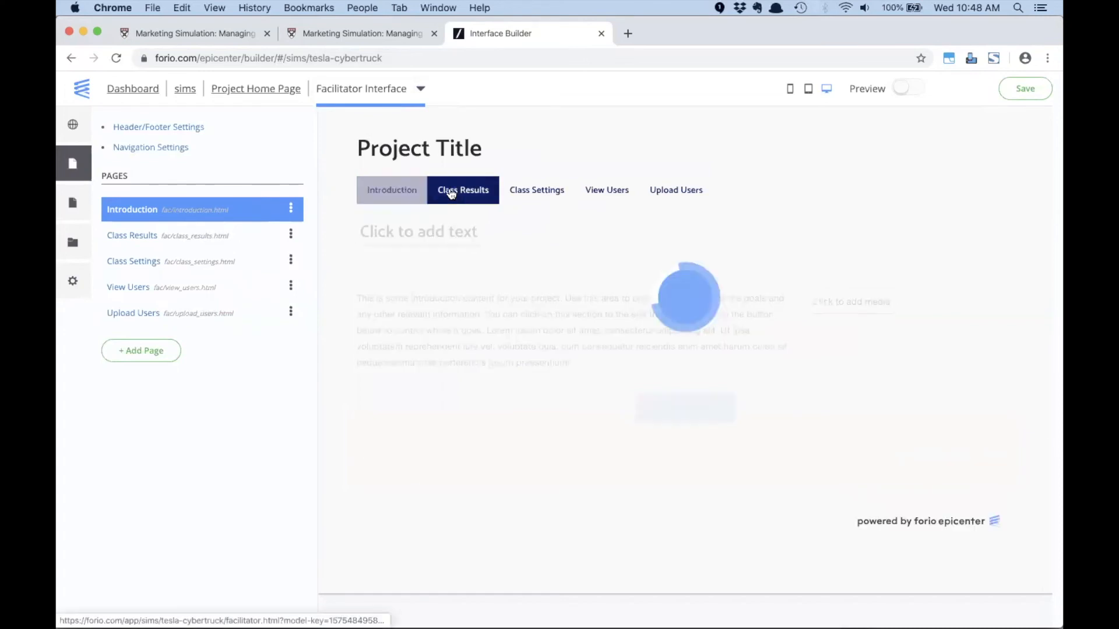
pyautogui.click(524, 194)
pyautogui.click(595, 193)
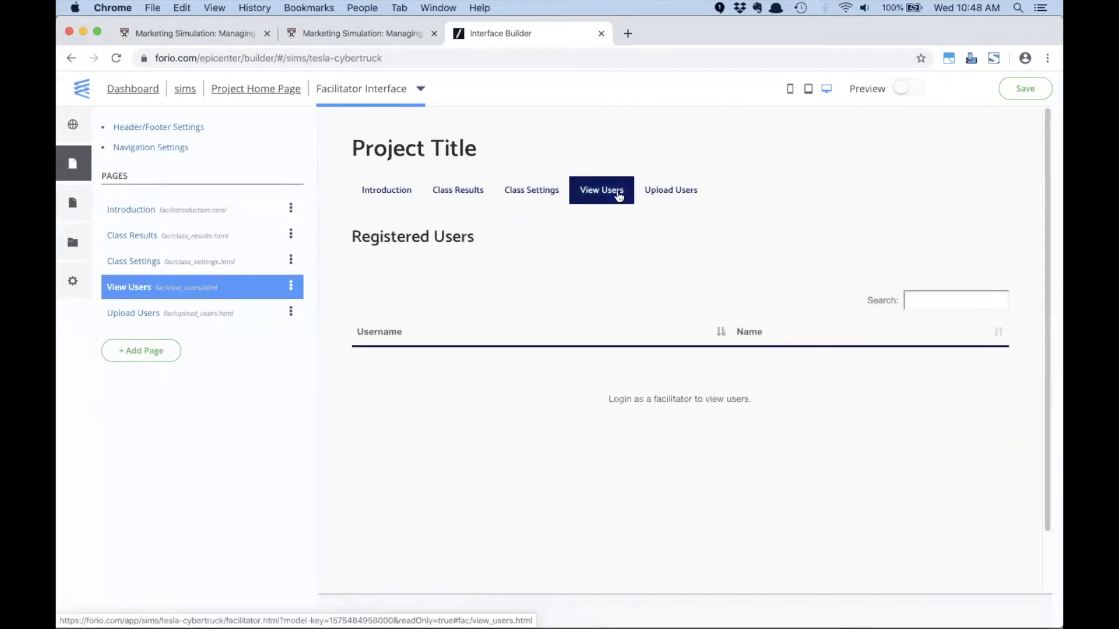
pyautogui.click(668, 194)
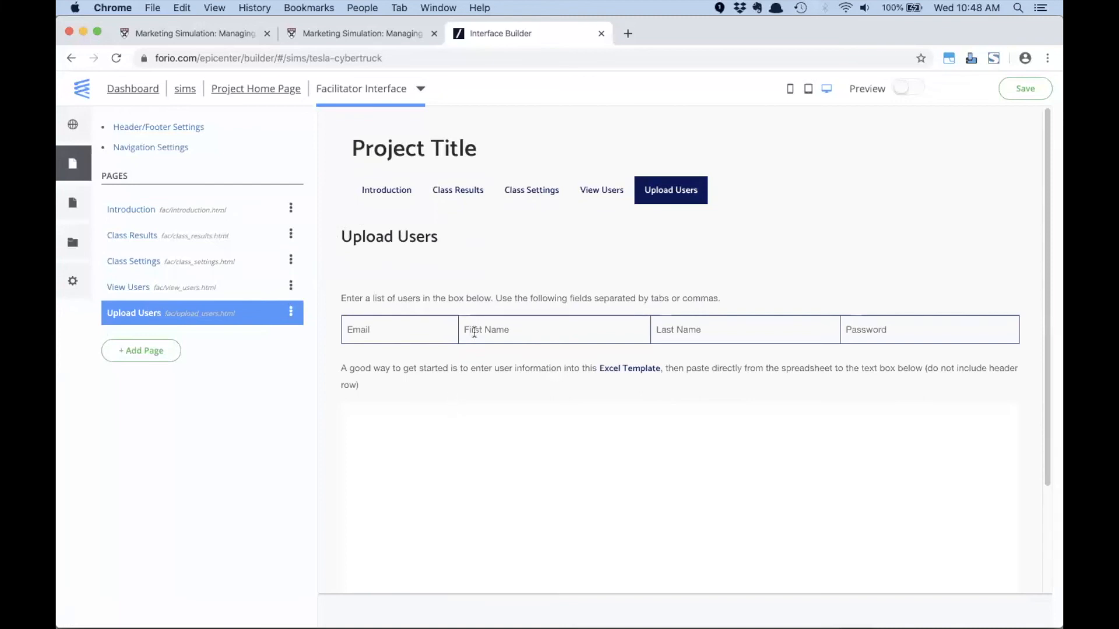
pyautogui.click(291, 314)
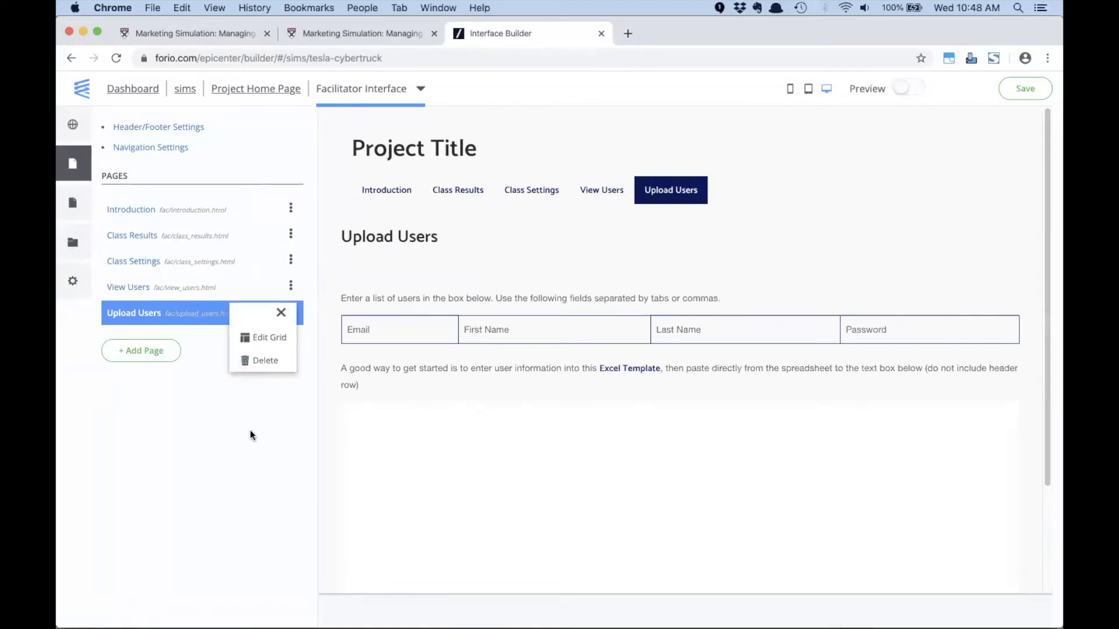
pyautogui.click(576, 236)
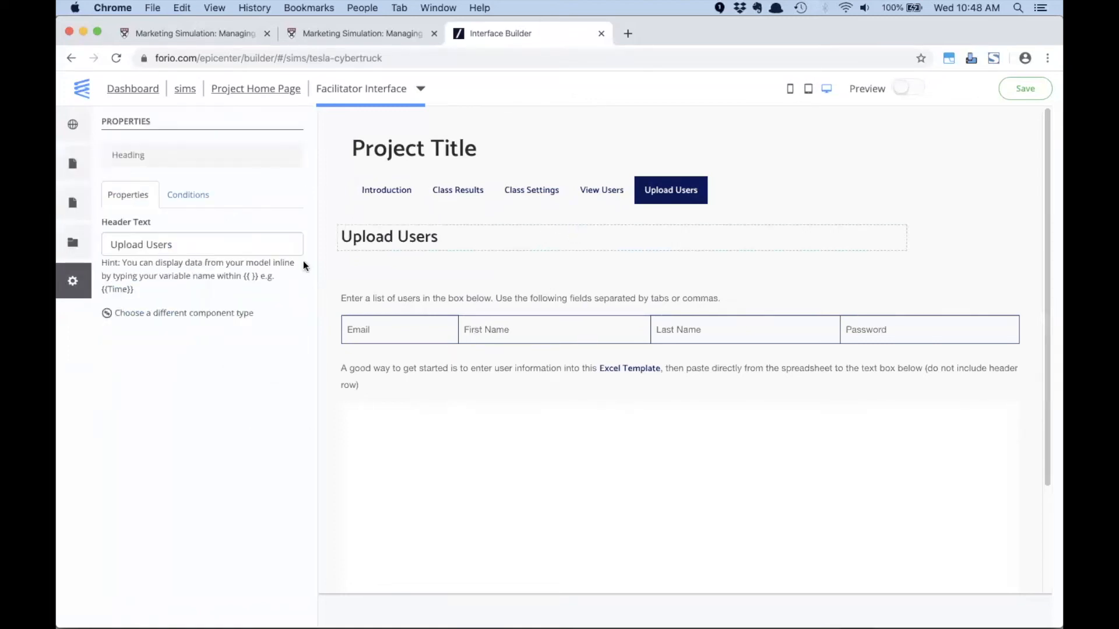
# - Add a Cumulative Profit column to the Class Results table, linked to the variable Cumulative_Profit (till Current Step)
pyautogui.click(441, 202)
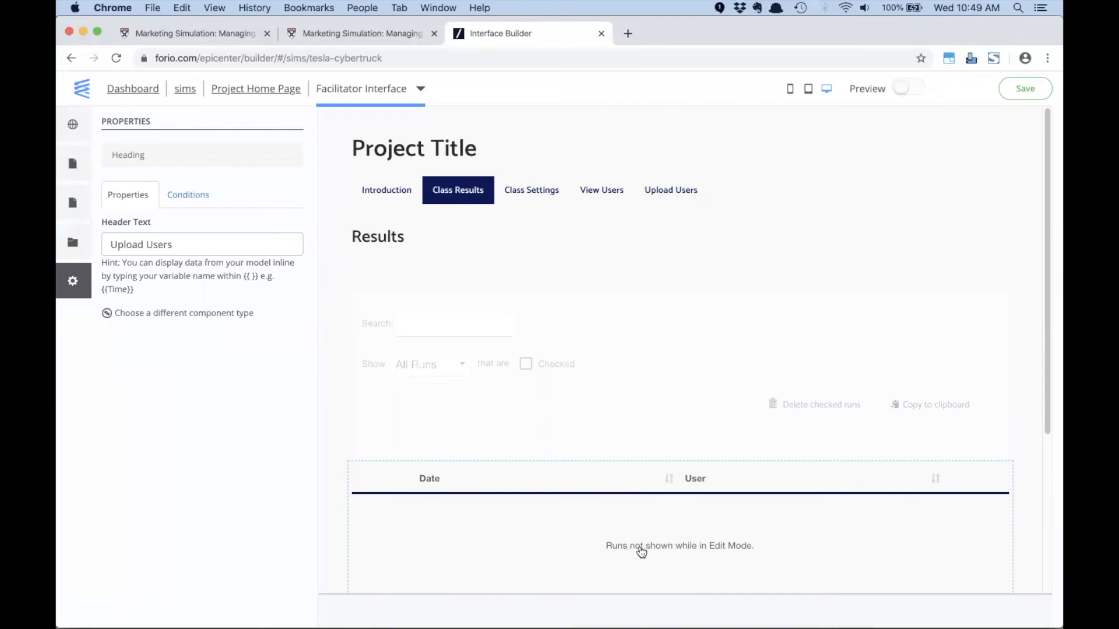
pyautogui.click(700, 555)
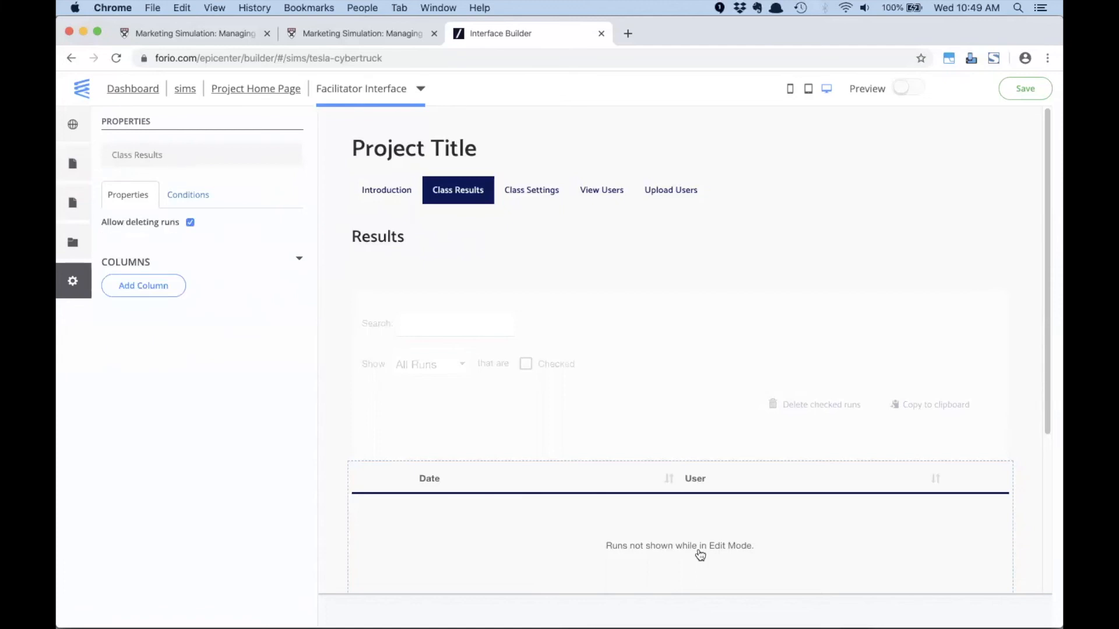
pyautogui.click(144, 285)
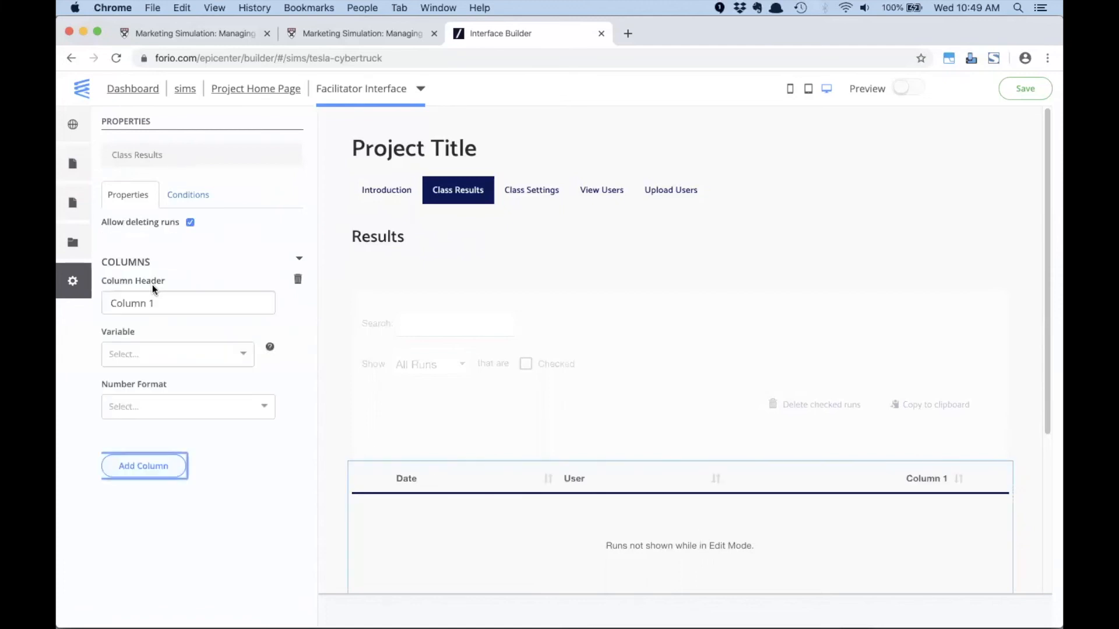
pyautogui.tripleClick(170, 300)
pyautogui.write('Cu')
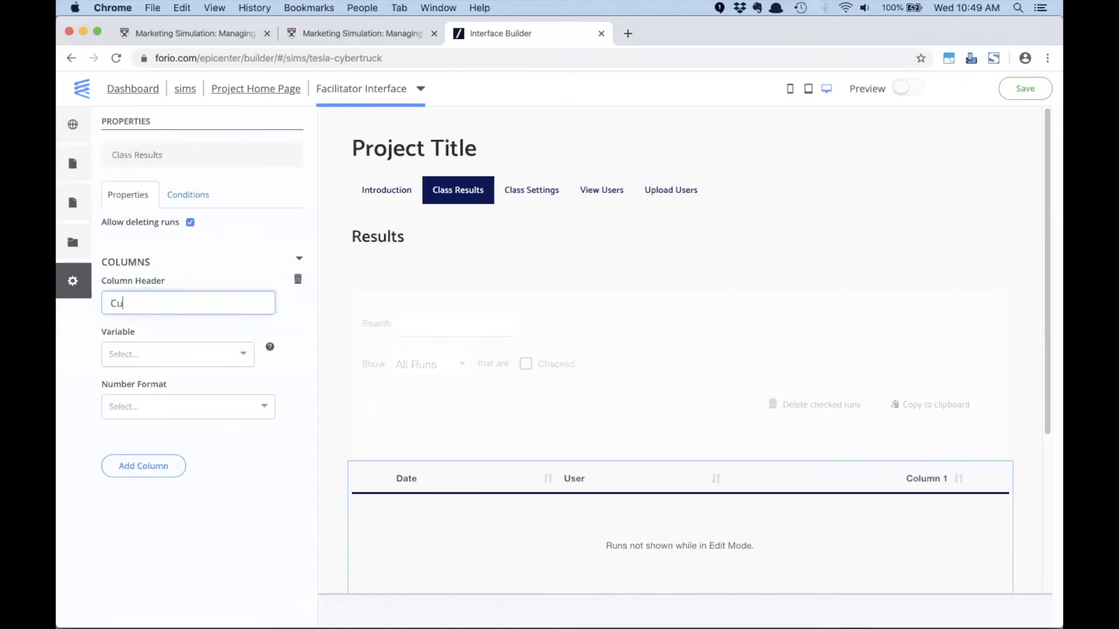
pyautogui.write('mulative Profit')
pyautogui.click(181, 352)
pyautogui.write('cum')
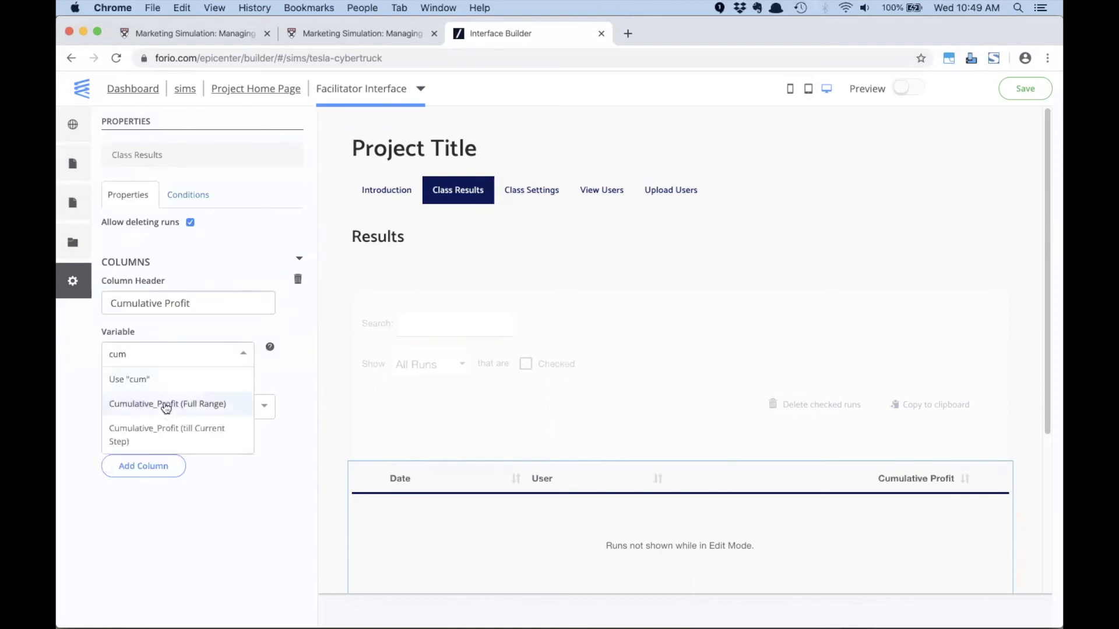
pyautogui.click(165, 431)
pyautogui.click(152, 407)
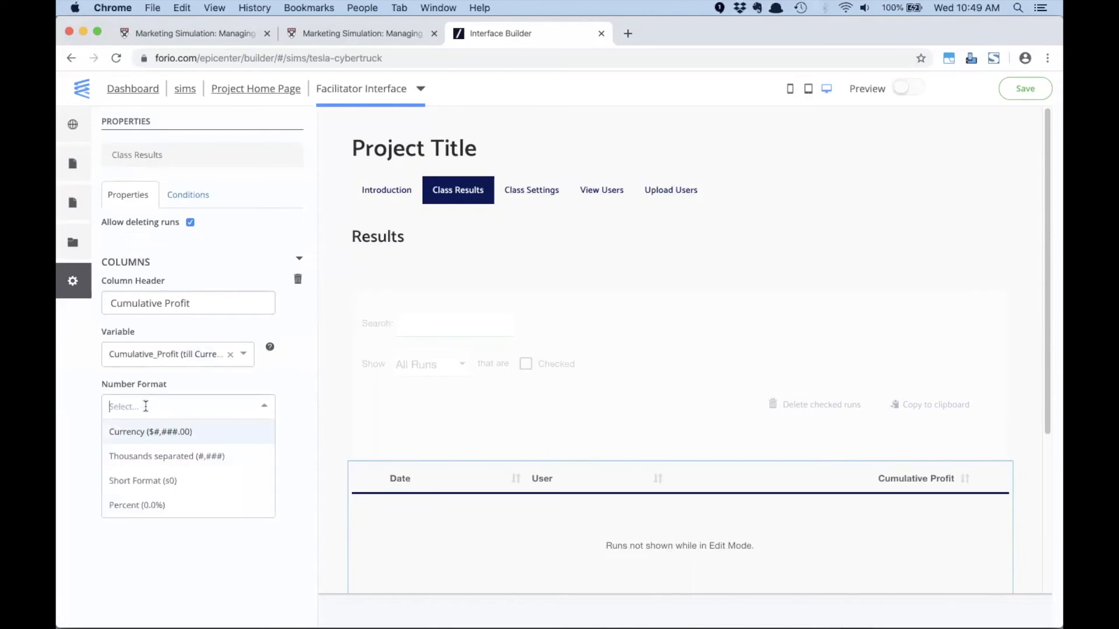
pyautogui.write('$')
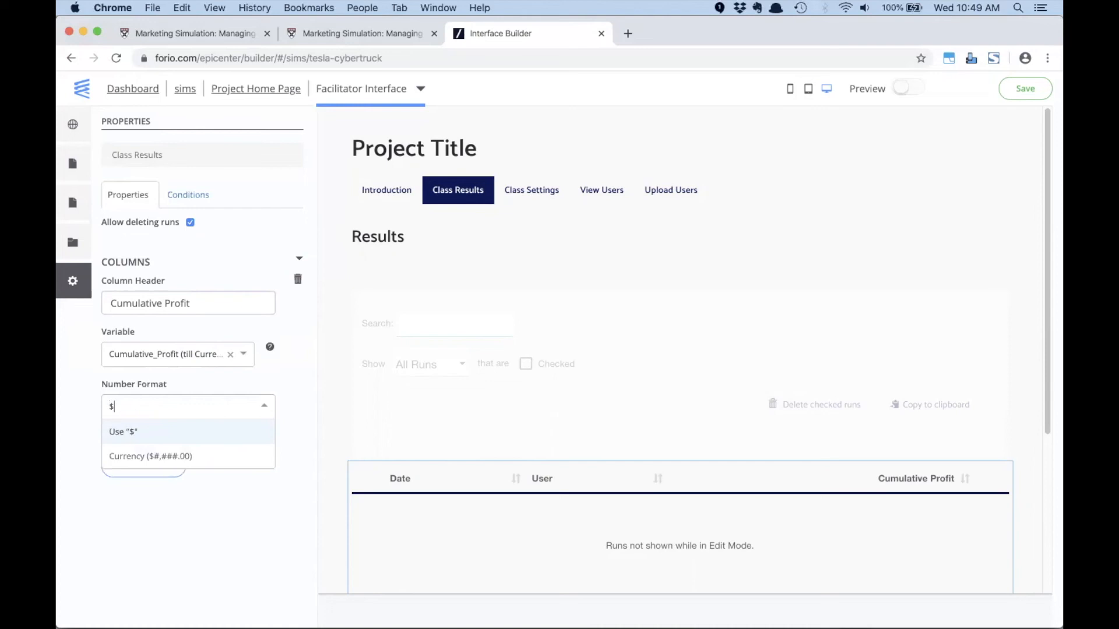
pyautogui.write('#')
pyautogui.press('Return')
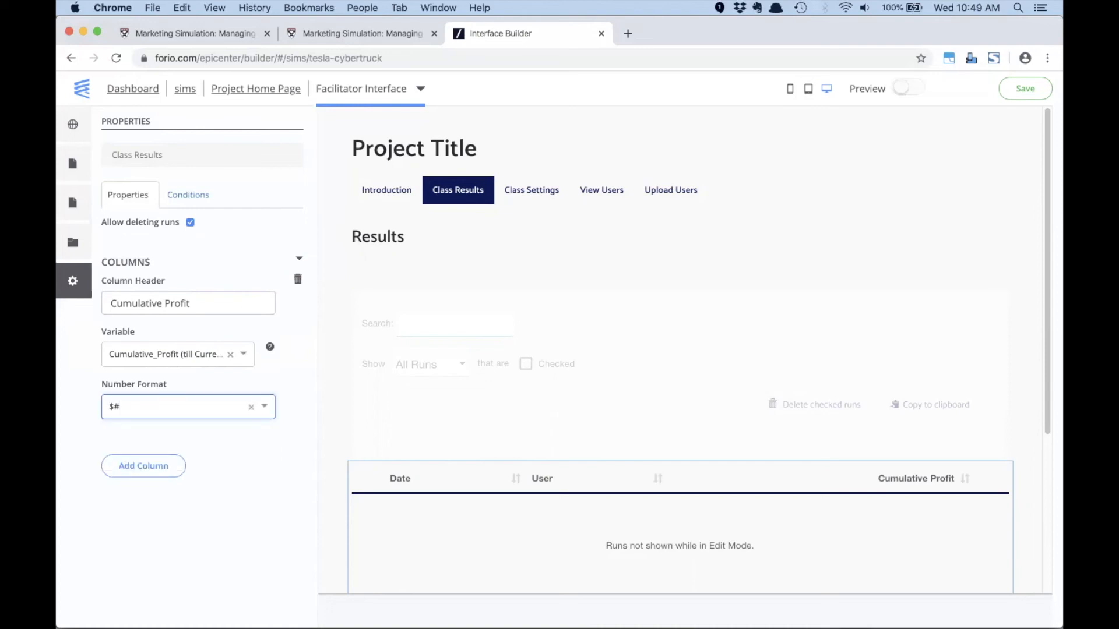
# - Set the Cumulative Profit column's number format to $#,##0 and save the facilitator interface
pyautogui.click(141, 408)
pyautogui.write('$#,##0')
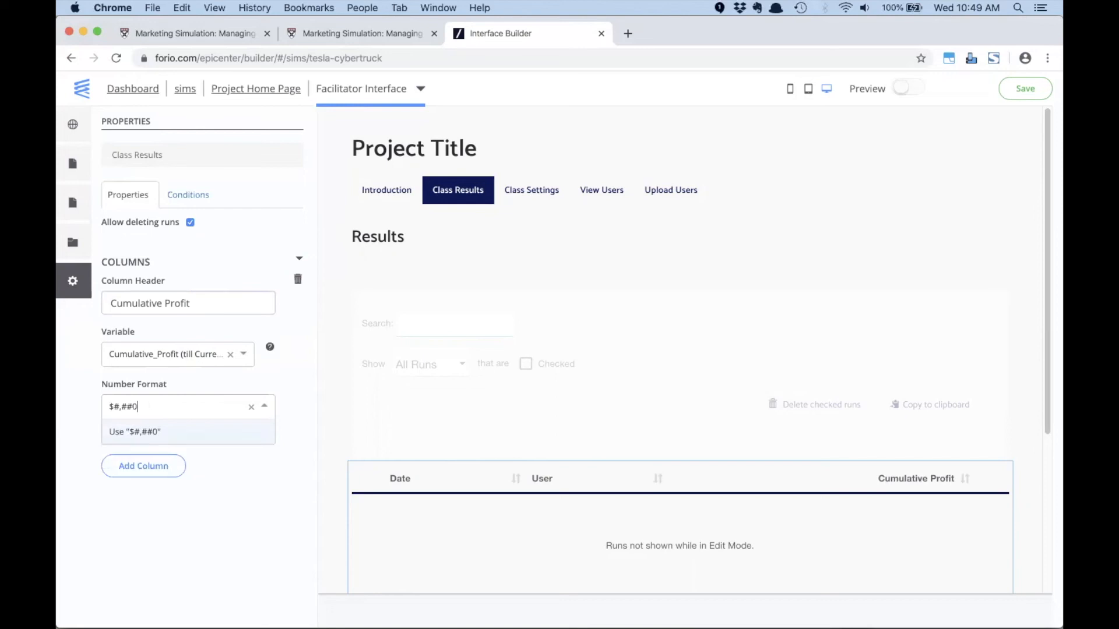
pyautogui.press('Return')
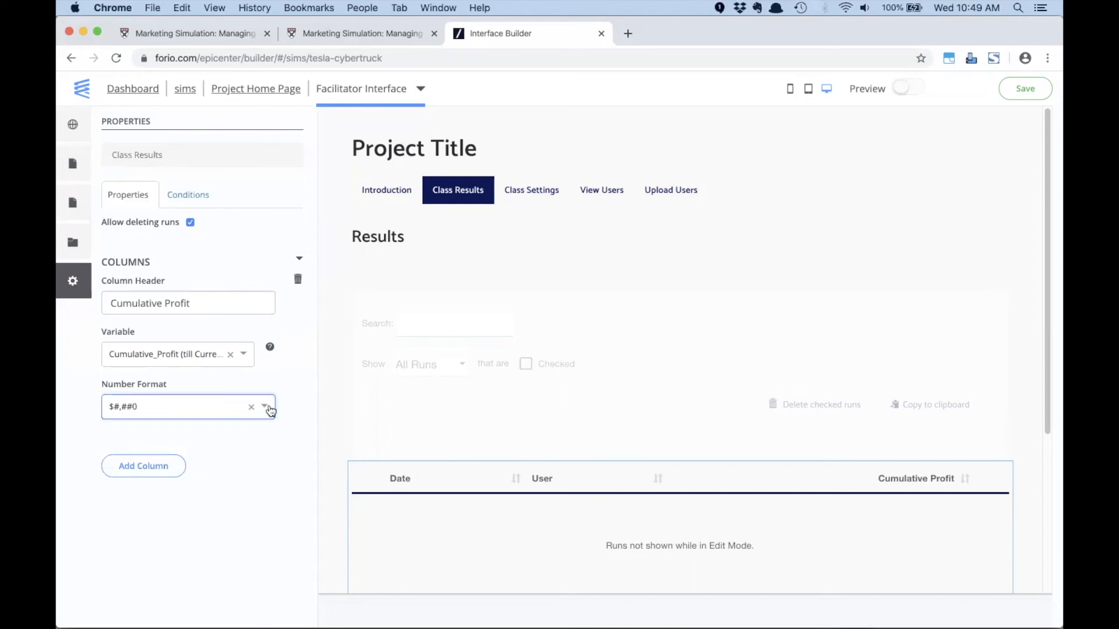
pyautogui.click(255, 473)
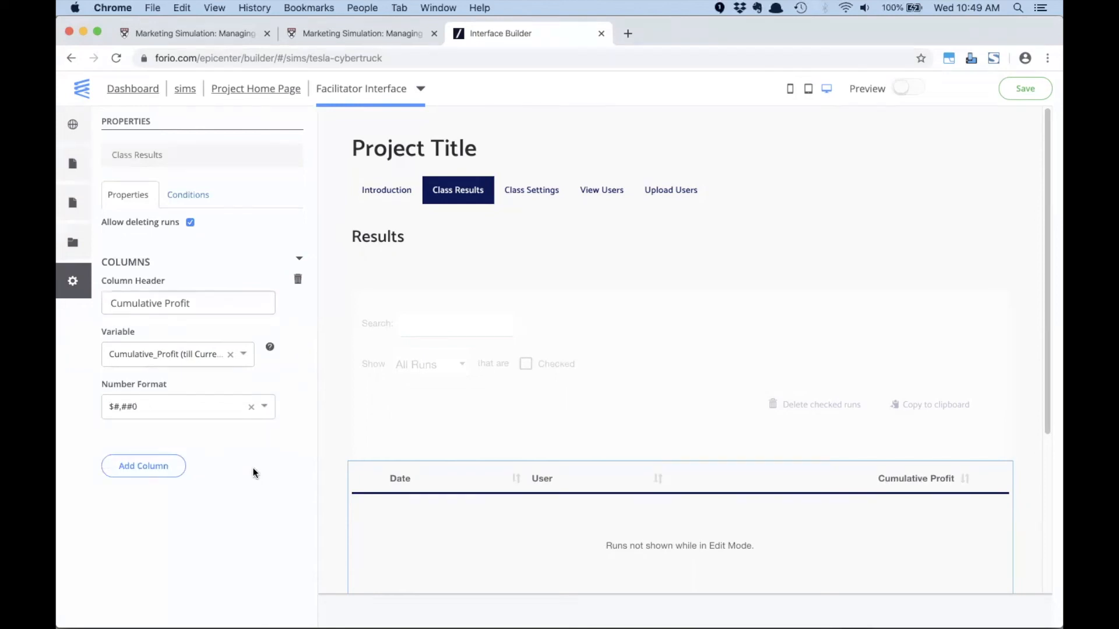
pyautogui.click(1024, 94)
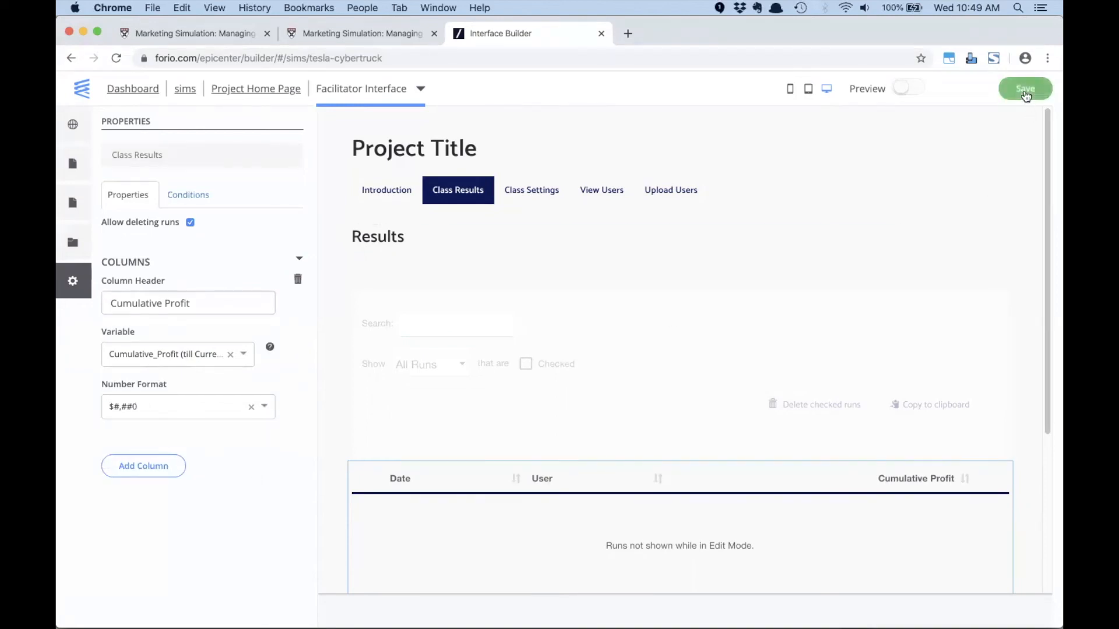
# - View the Class Settings page, switch to the model1 workbook in Excel, and set Initial Sales to 250000, checking the 2020–2024 Sales row
pyautogui.click(536, 195)
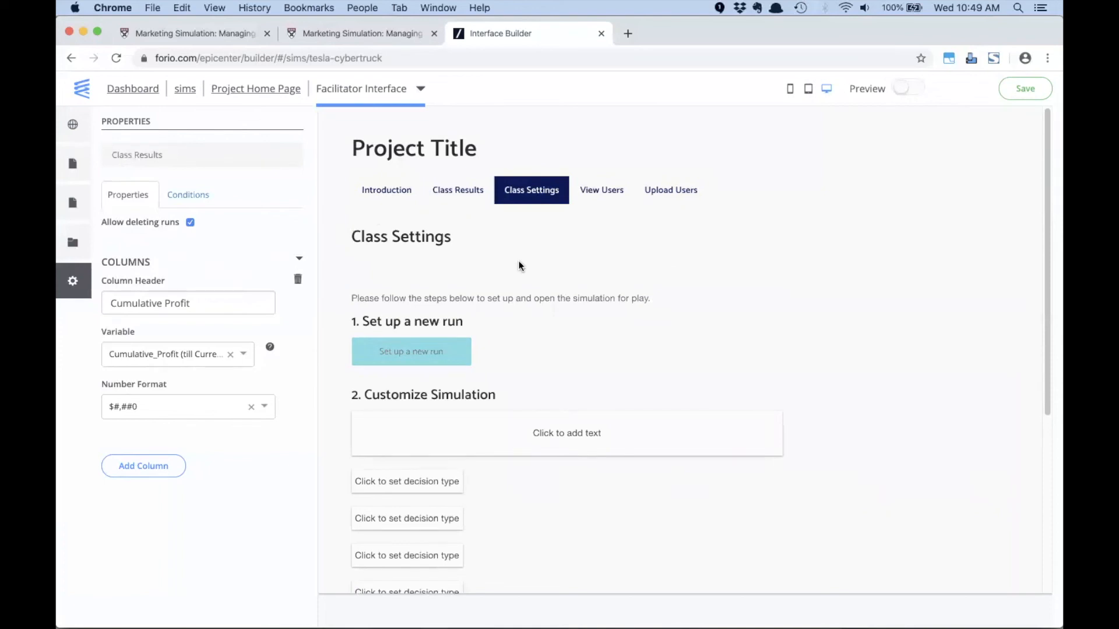
pyautogui.press('super+Tab')
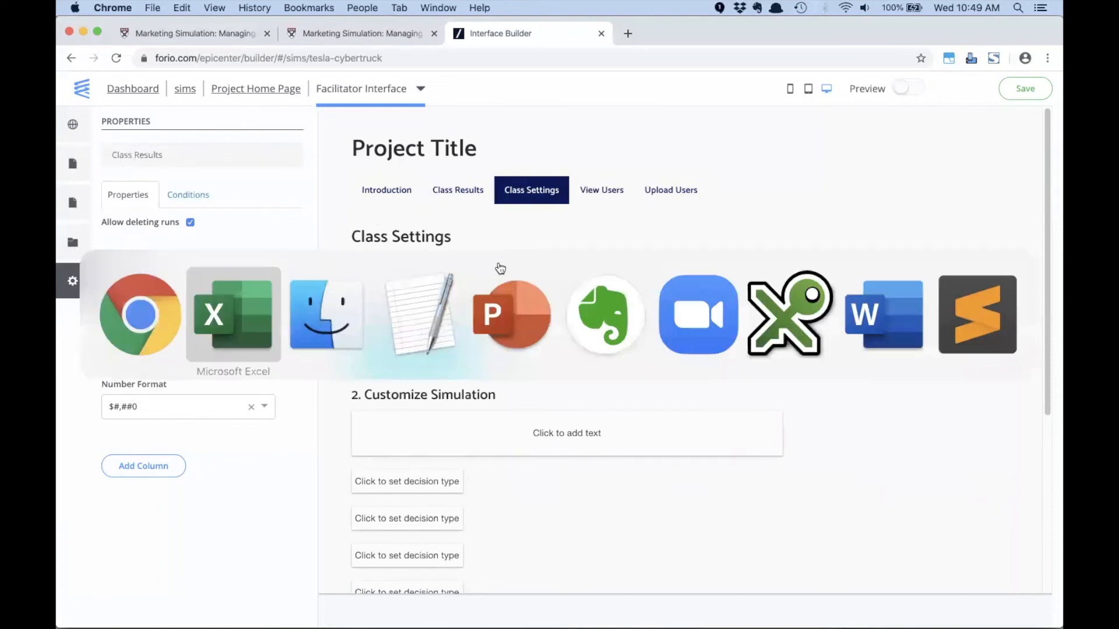
pyautogui.click(262, 320)
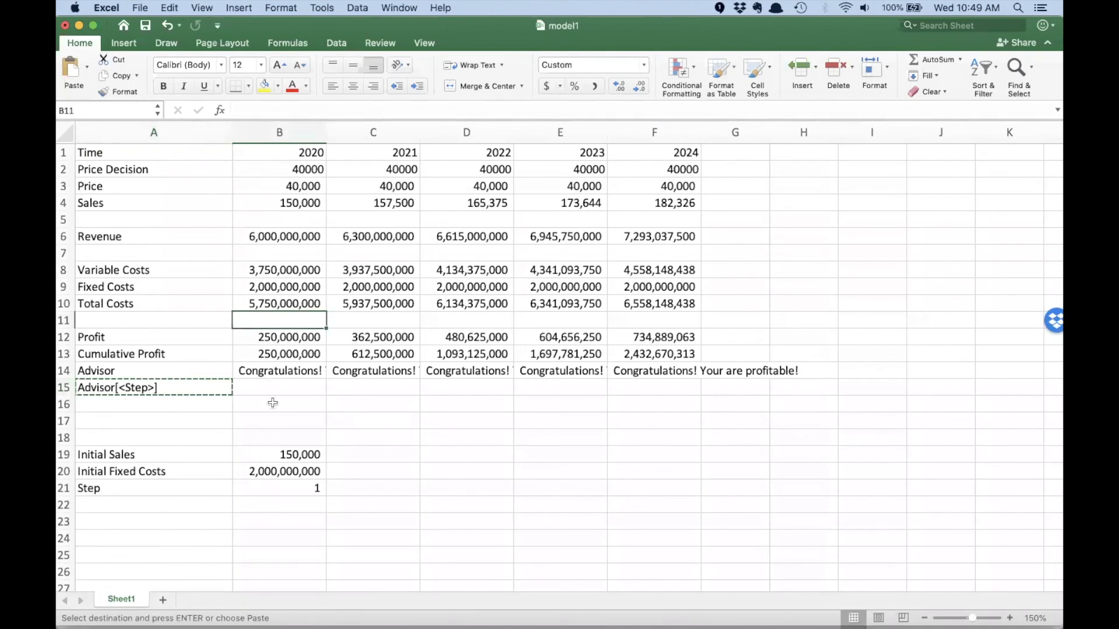
pyautogui.click(267, 455)
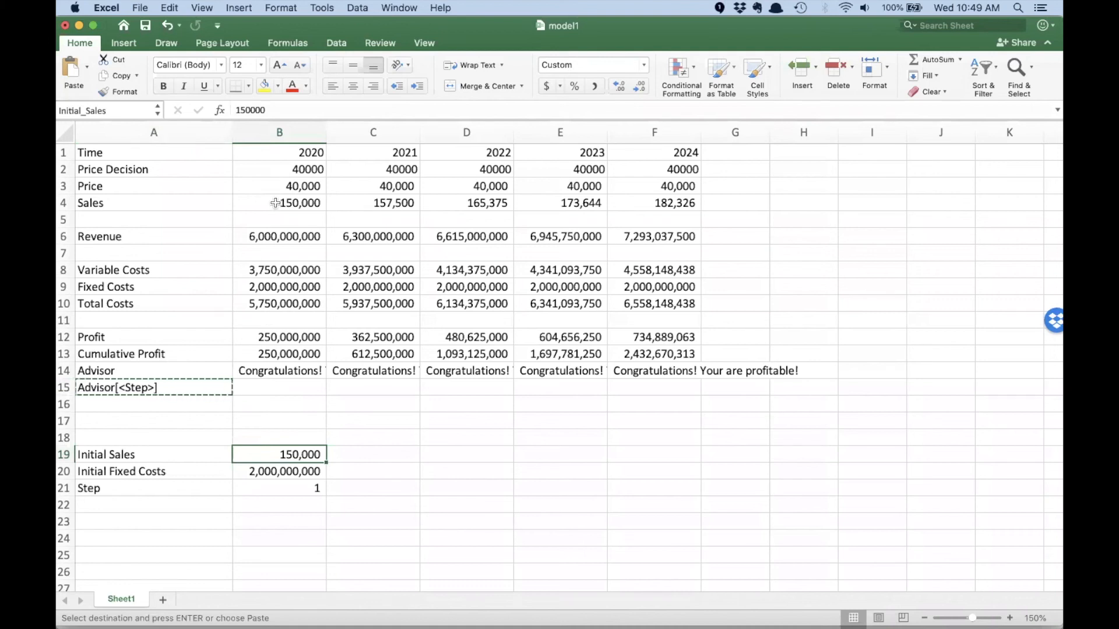
pyautogui.click(271, 454)
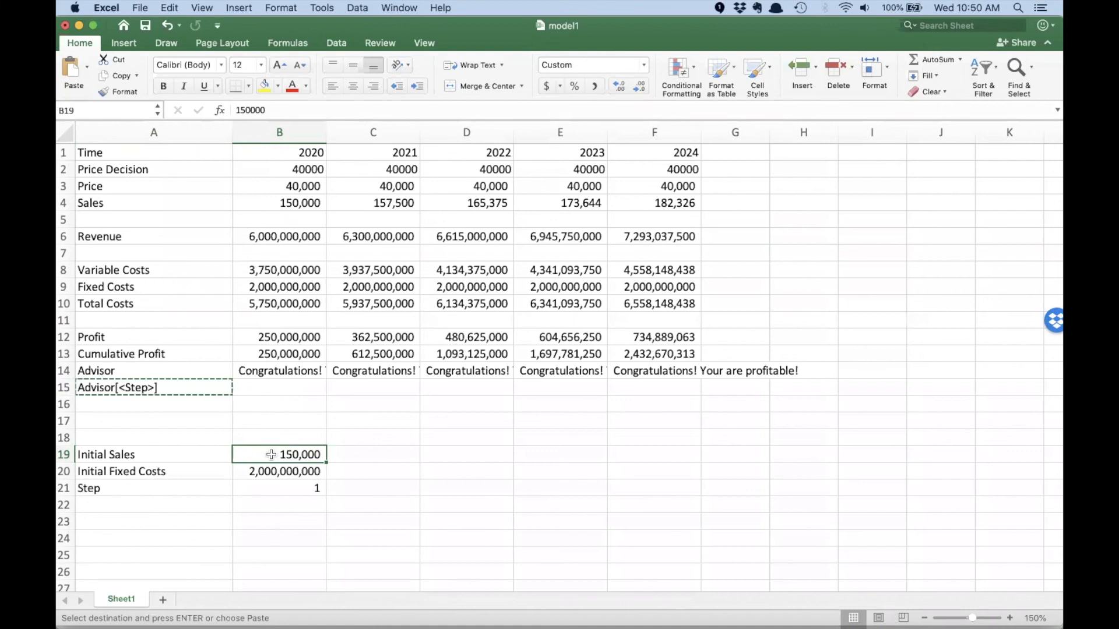
pyautogui.write('250000')
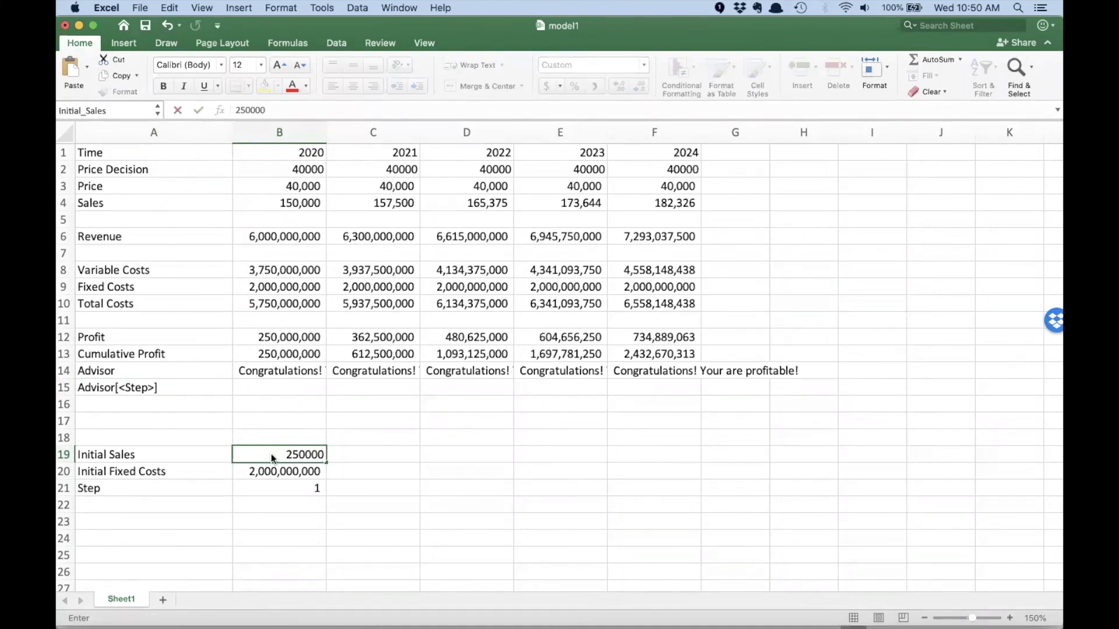
pyautogui.press('Return')
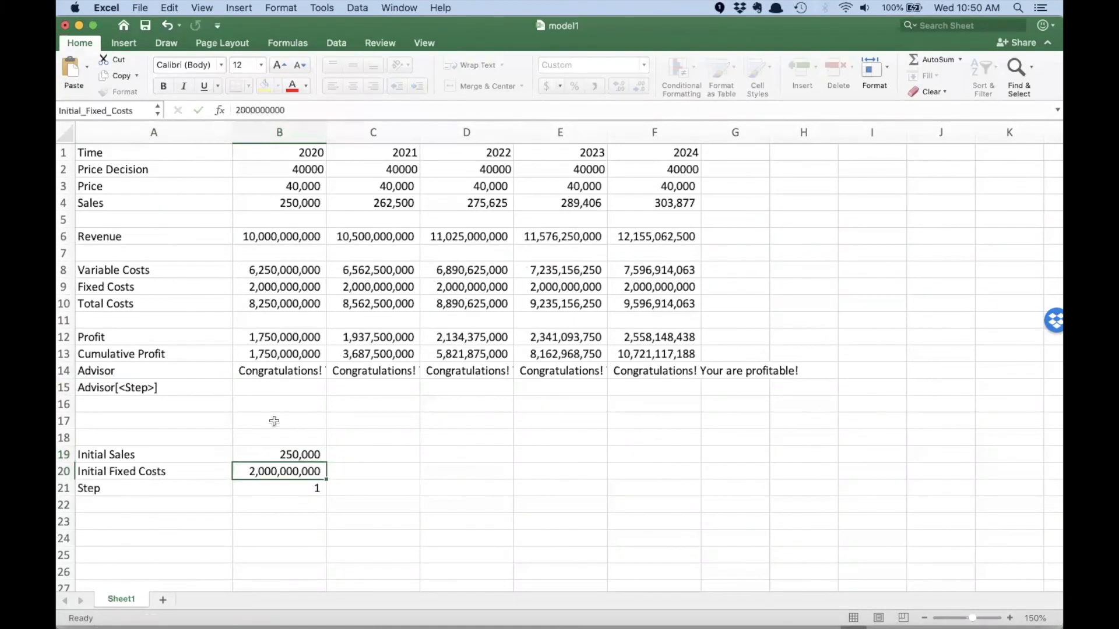
pyautogui.moveTo(294, 203); pyautogui.dragTo(635, 203)
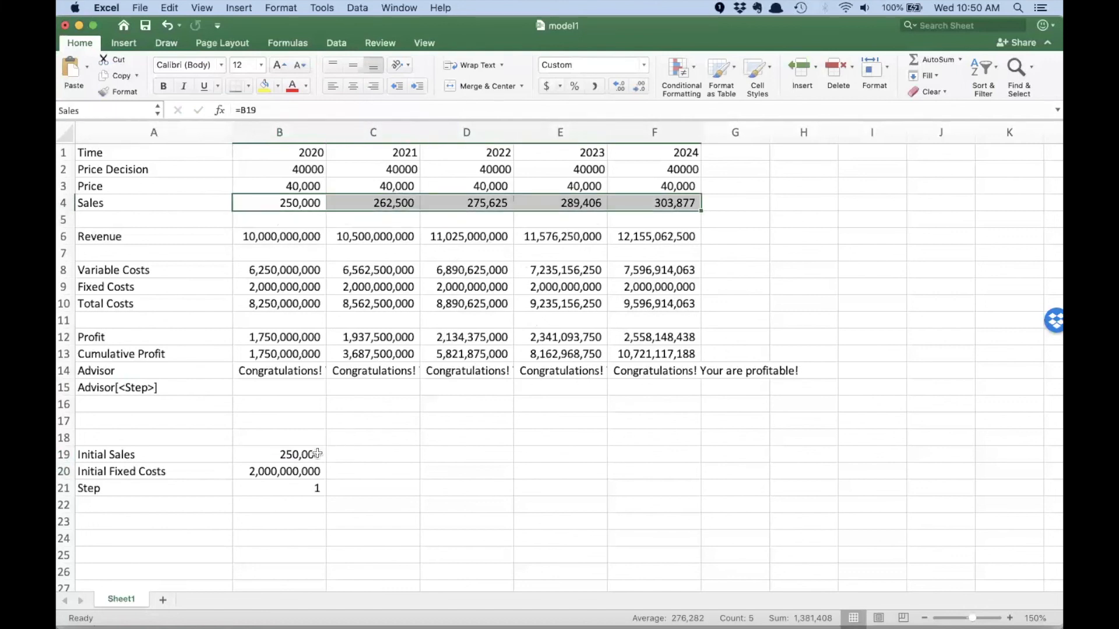
# - Undo the Initial Sales change in the model1 workbook and switch back to the facilitator interface in Chrome
pyautogui.press('super+z')
pyautogui.click(186, 453)
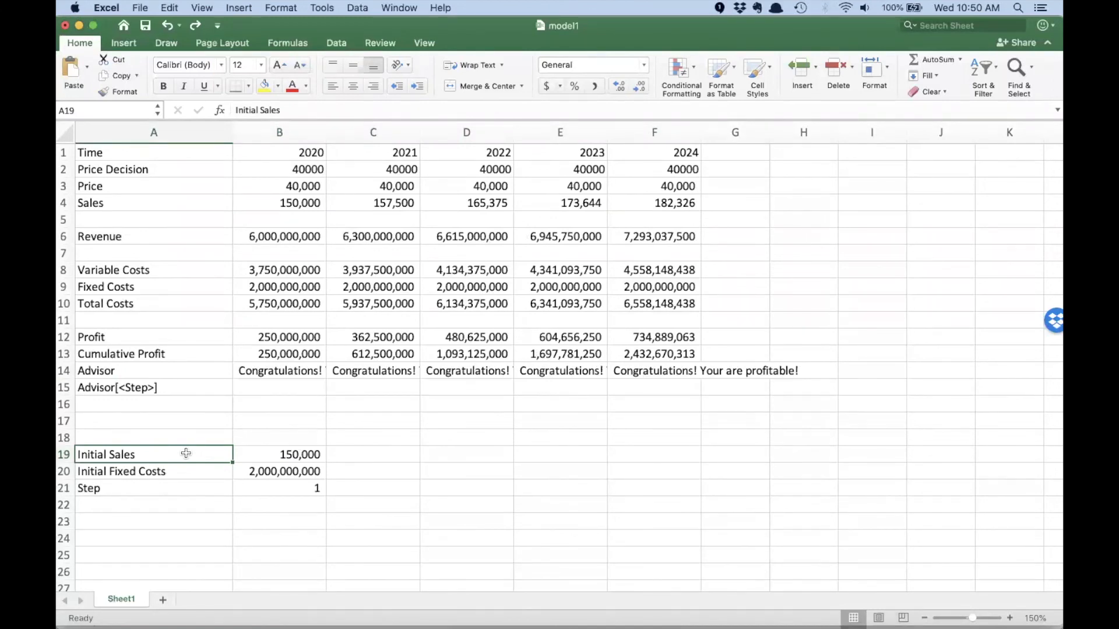
pyautogui.press('super+Tab')
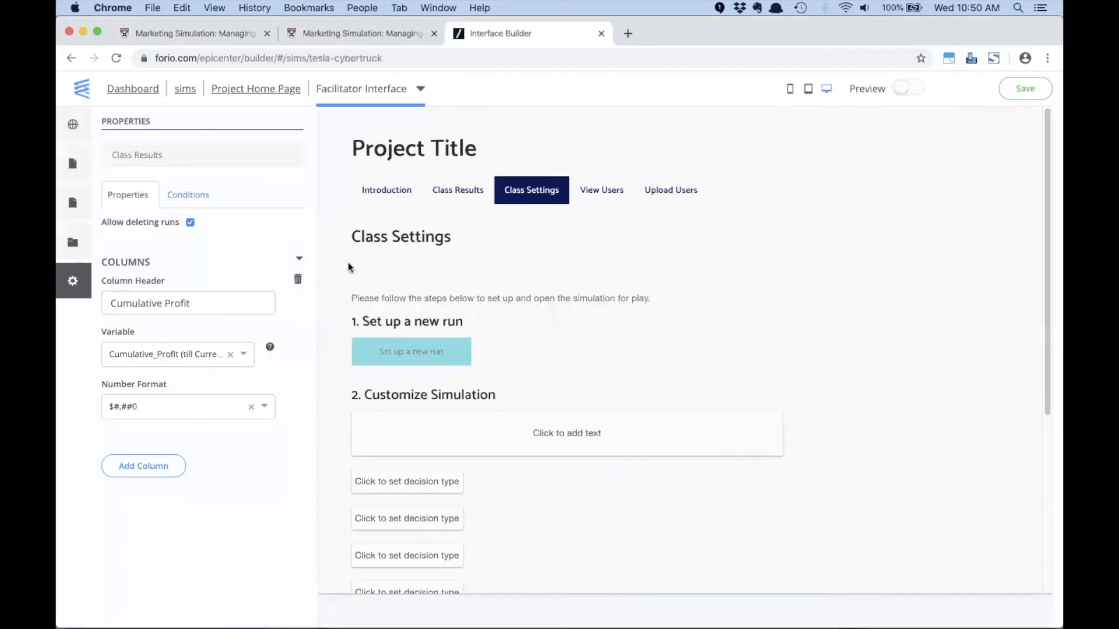
# - Make the first decision placeholder under Customize Simulation a text input labelled Initial Sales
pyautogui.click(395, 486)
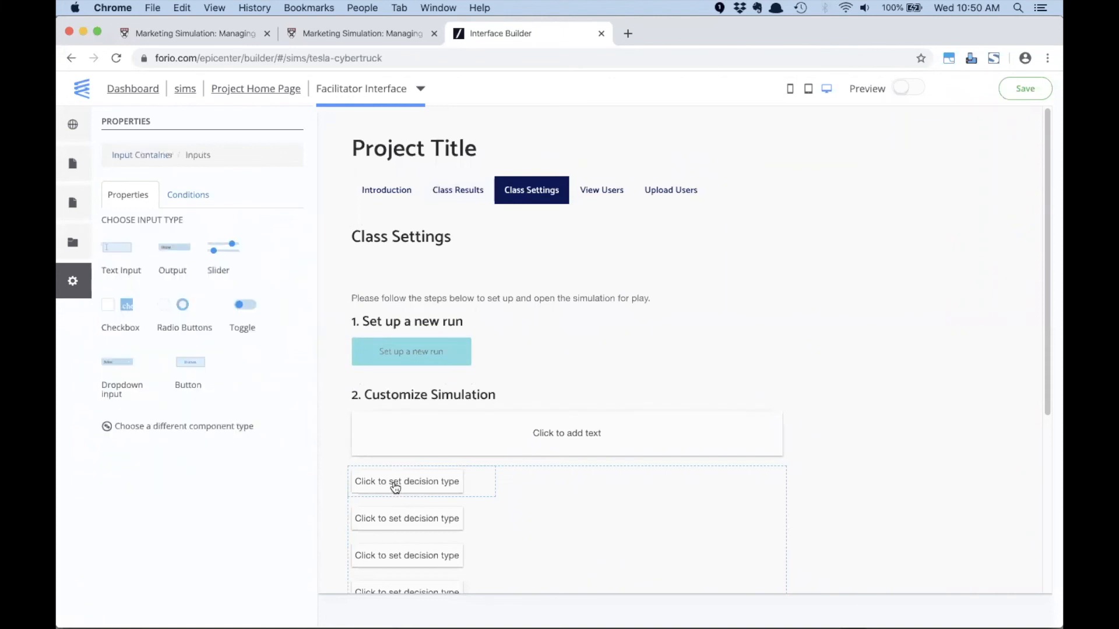
pyautogui.click(121, 251)
pyautogui.doubleClick(144, 243)
pyautogui.write('Inisit')
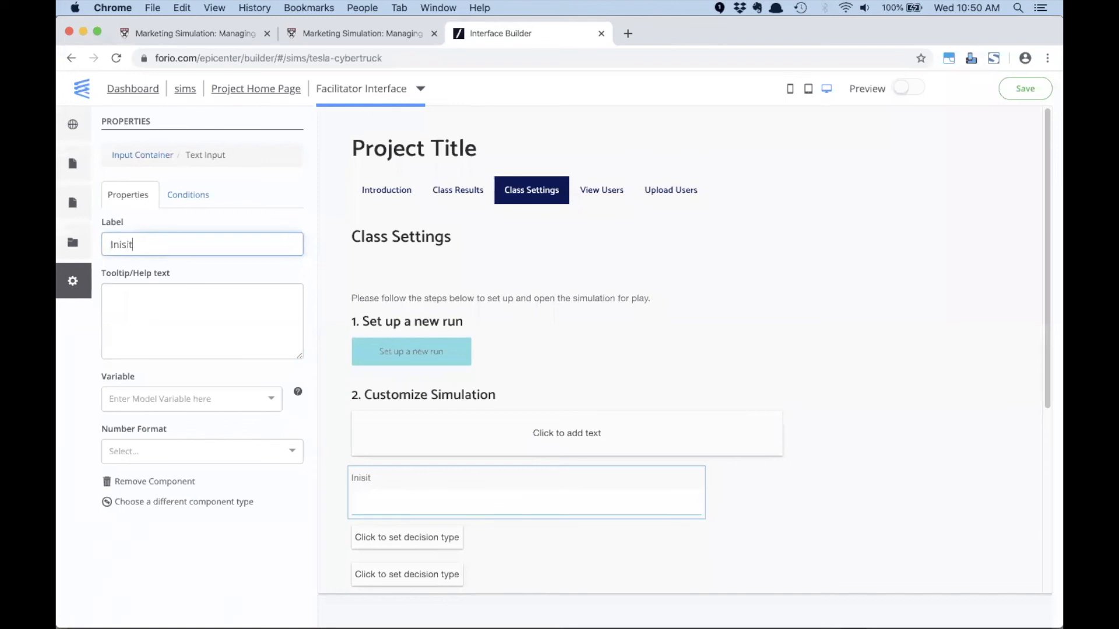
pyautogui.press('BackSpace')
pyautogui.write('tial Sales')
# - Link the Initial Sales input to the variable Initial_Sales with the number format Thousands separated (#,###)
pyautogui.click(165, 402)
pyautogui.write('in')
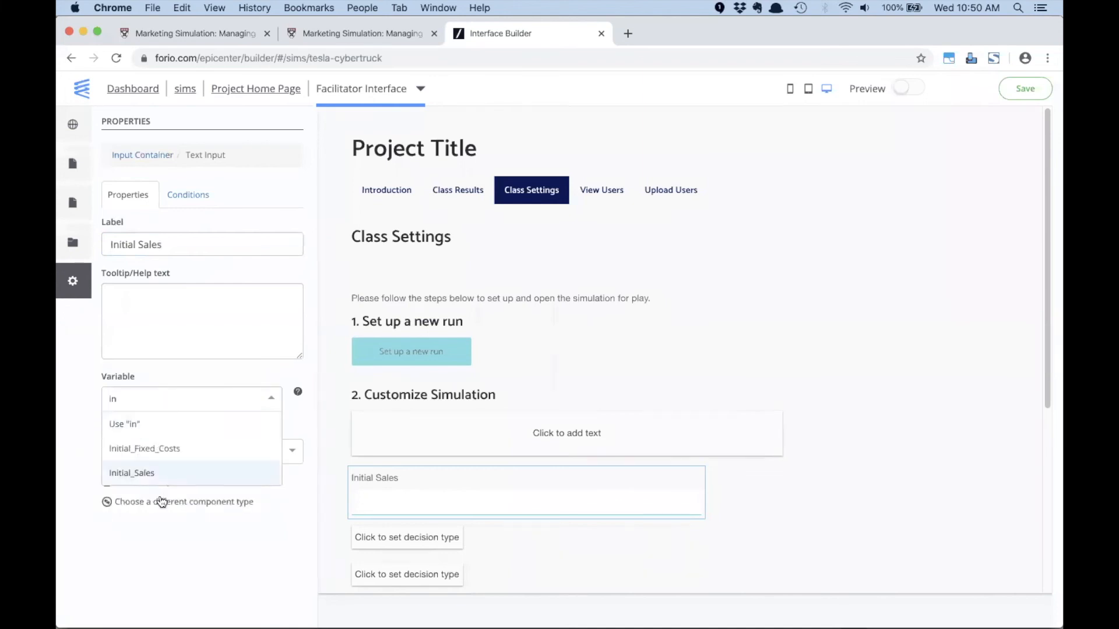
pyautogui.click(150, 473)
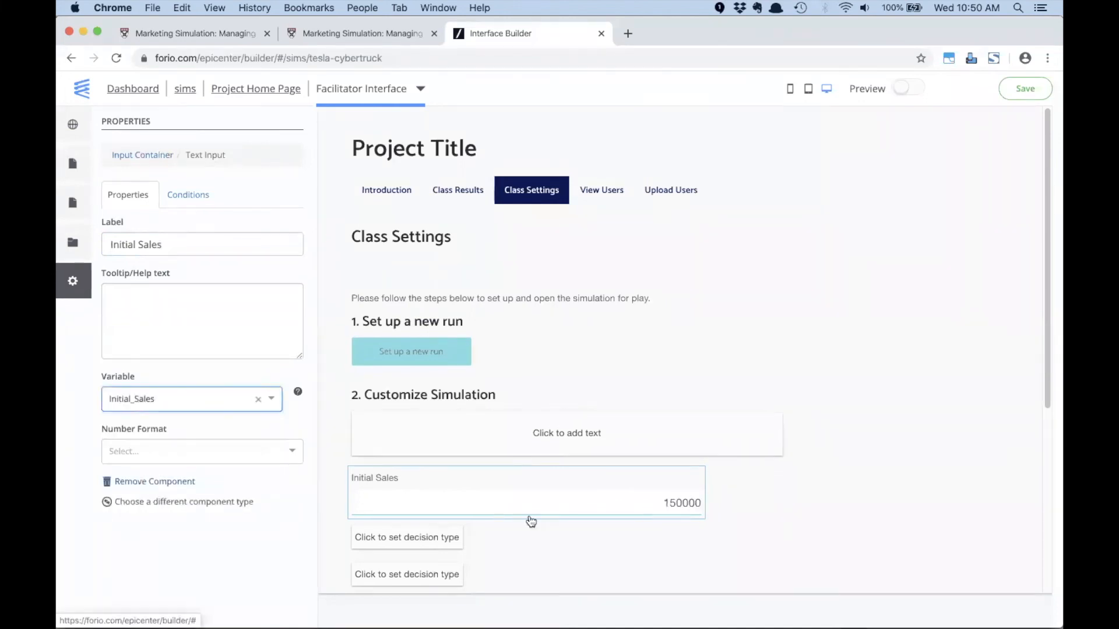
pyautogui.click(237, 451)
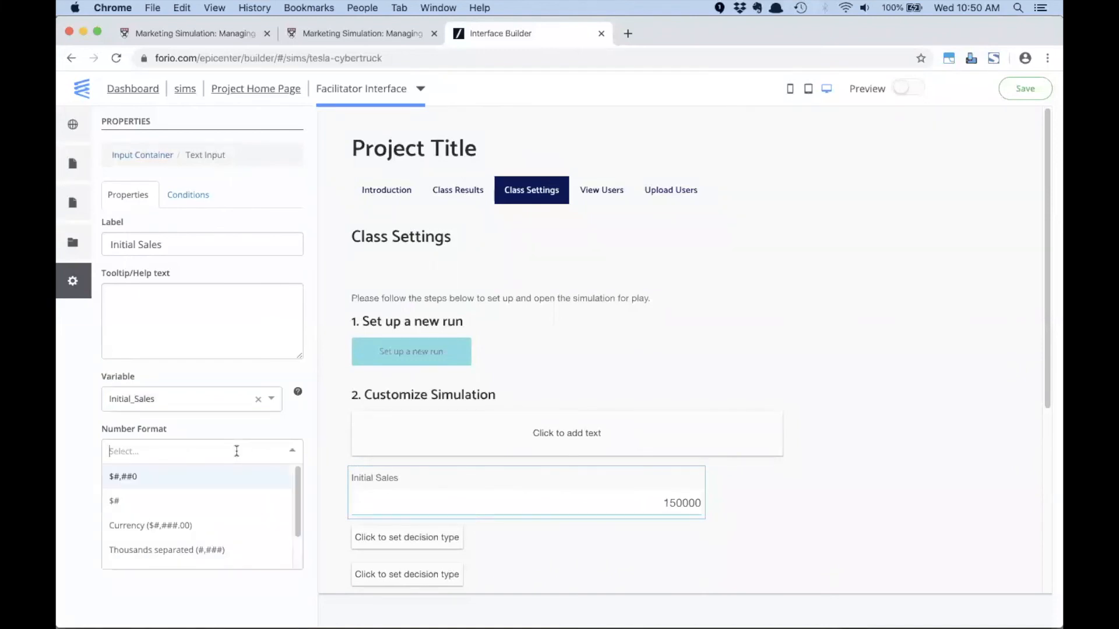
pyautogui.click(211, 548)
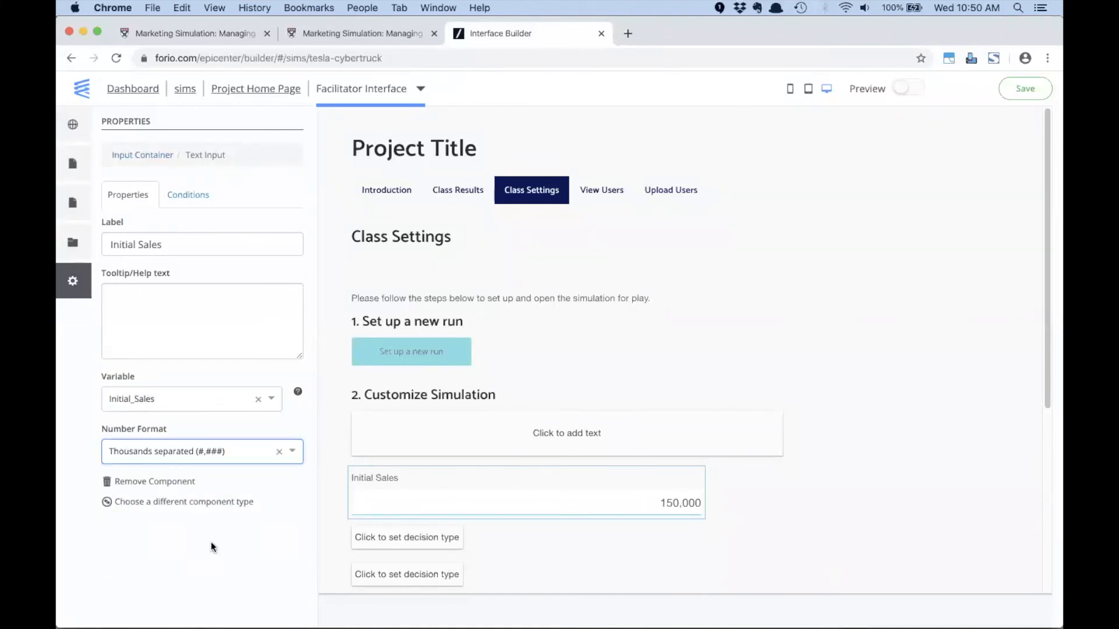
pyautogui.scroll(-5, 863, 466)
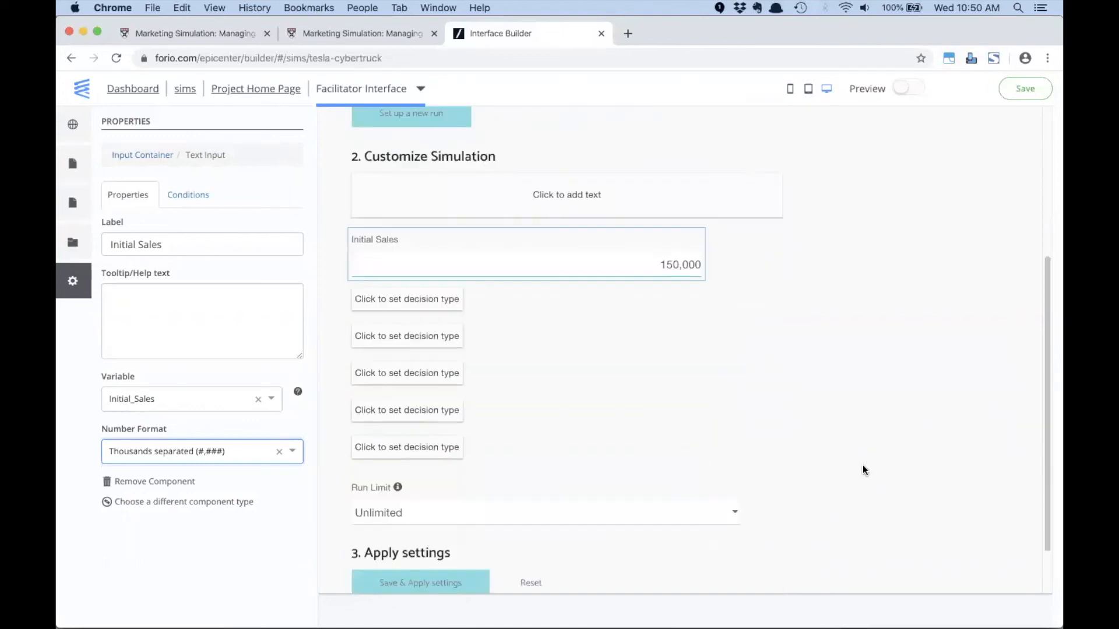
pyautogui.scroll(5, 863, 465)
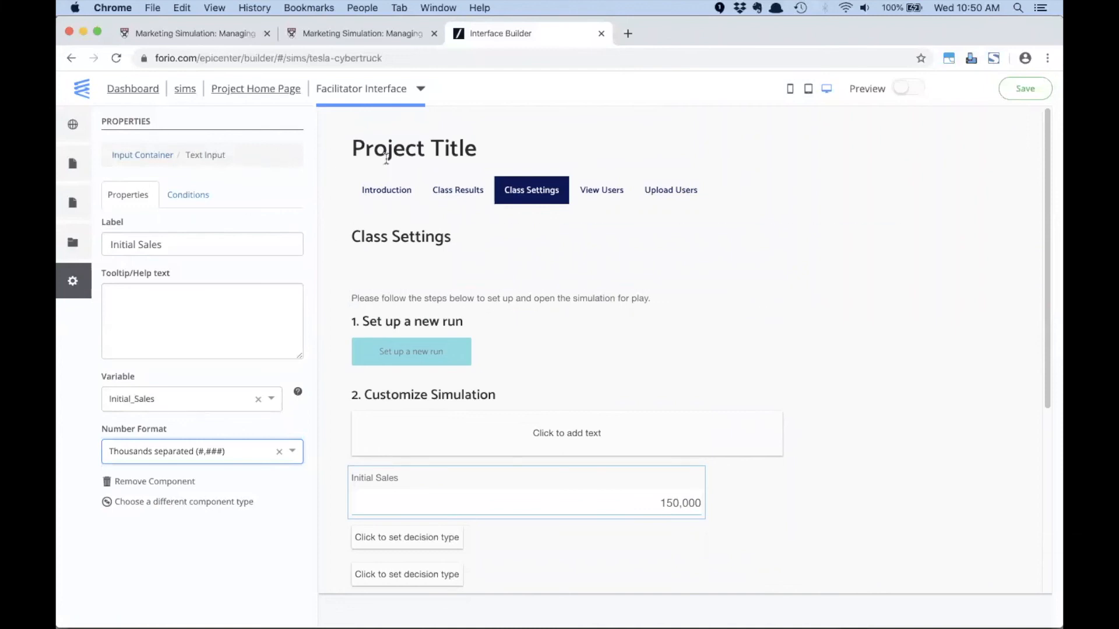
# - Set the facilitator interface's project title to Tesla Cybertruck Facilitator Page in the header settings
pyautogui.click(72, 163)
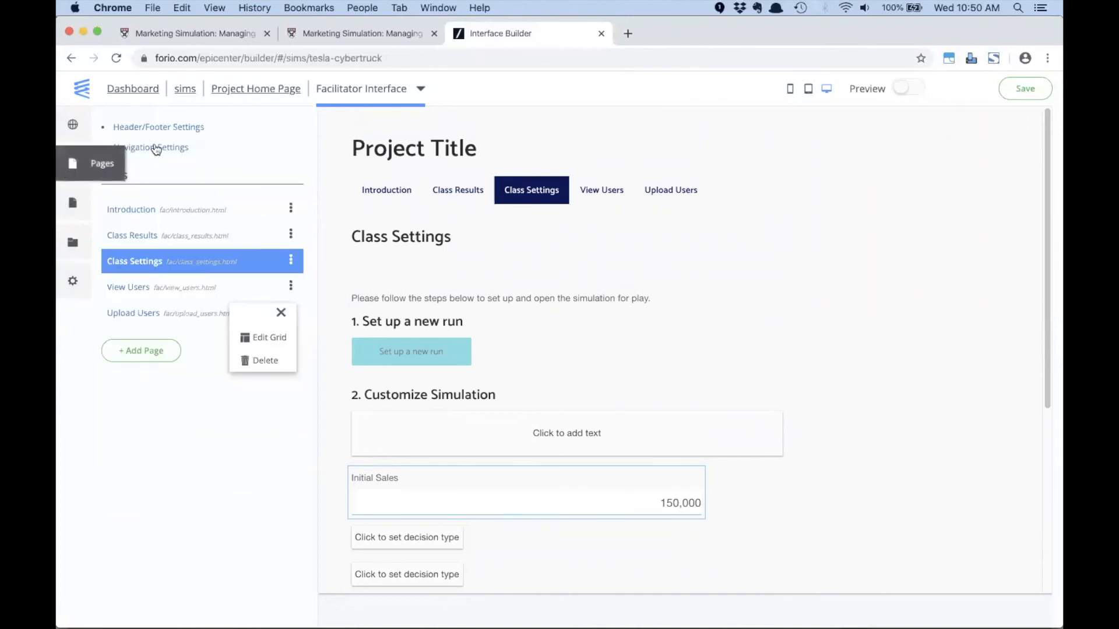
pyautogui.click(169, 127)
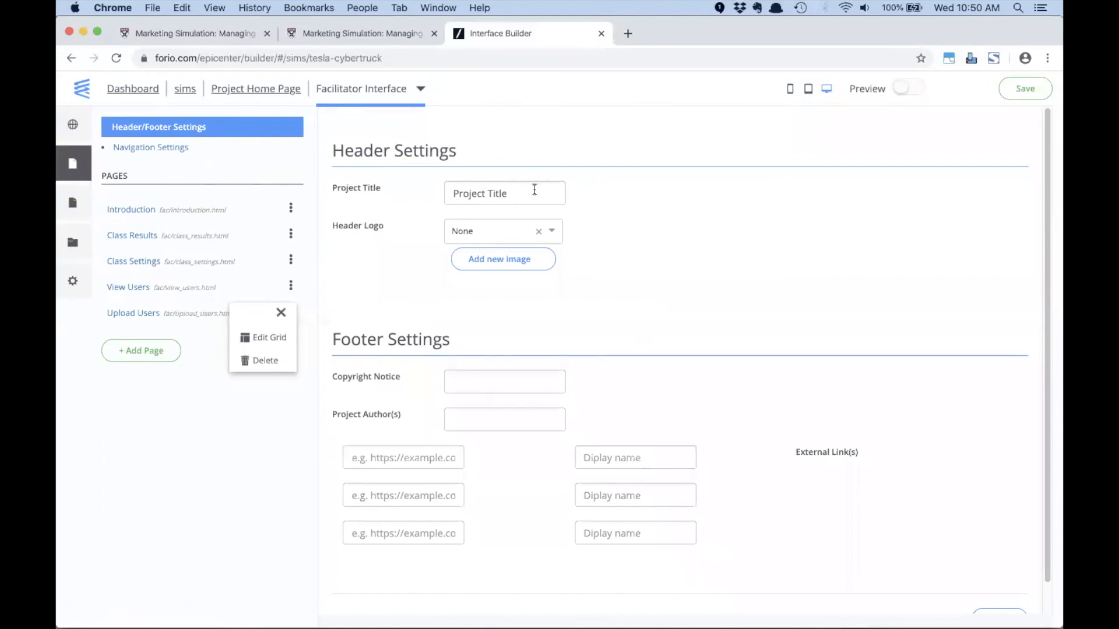
pyautogui.moveTo(534, 190); pyautogui.dragTo(437, 193)
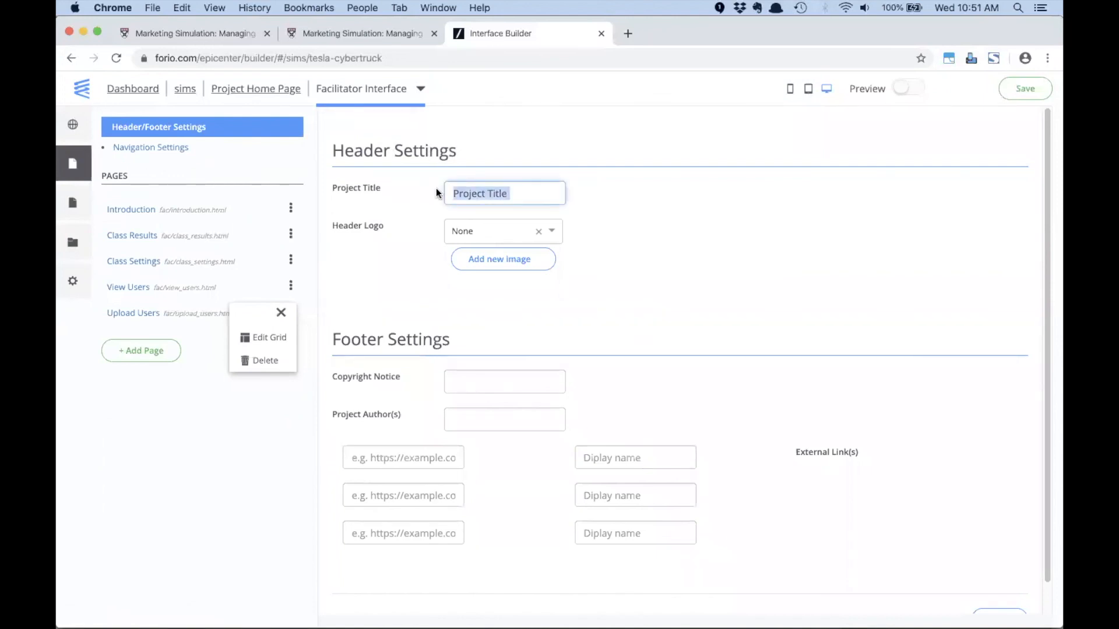
pyautogui.write('Tesla ')
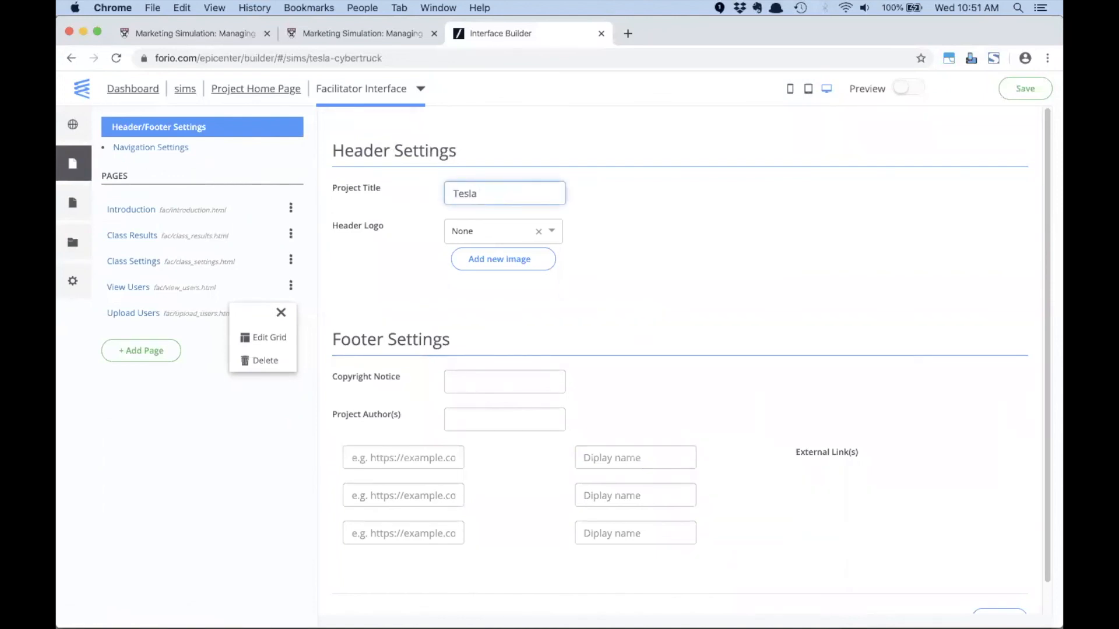
pyautogui.write('Cybertruck Fac')
pyautogui.write('ilitator Page')
pyautogui.click(677, 198)
# - Use cybertruck-icon.png as the header logo, view the Introduction page and save the facilitator interface
pyautogui.click(550, 232)
pyautogui.click(520, 257)
pyautogui.click(677, 279)
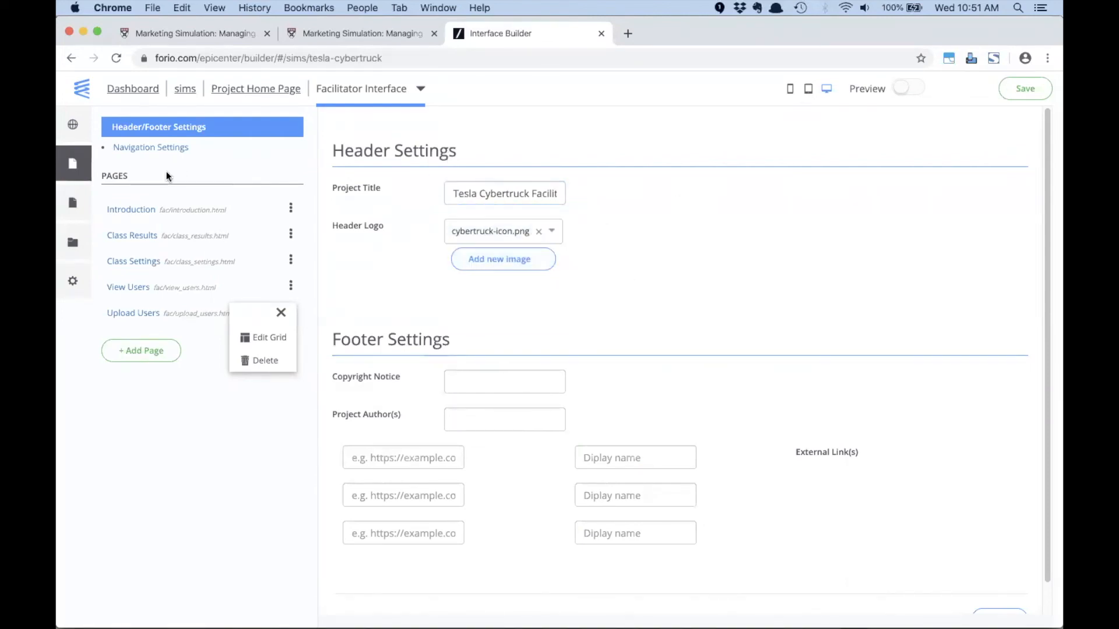
pyautogui.click(132, 208)
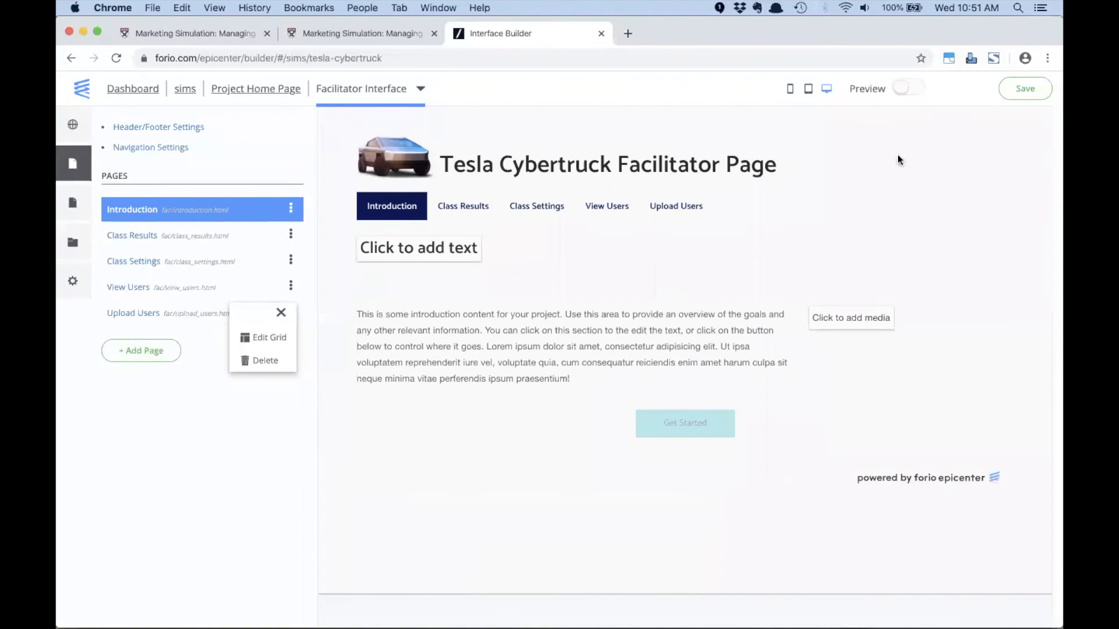
pyautogui.click(1025, 89)
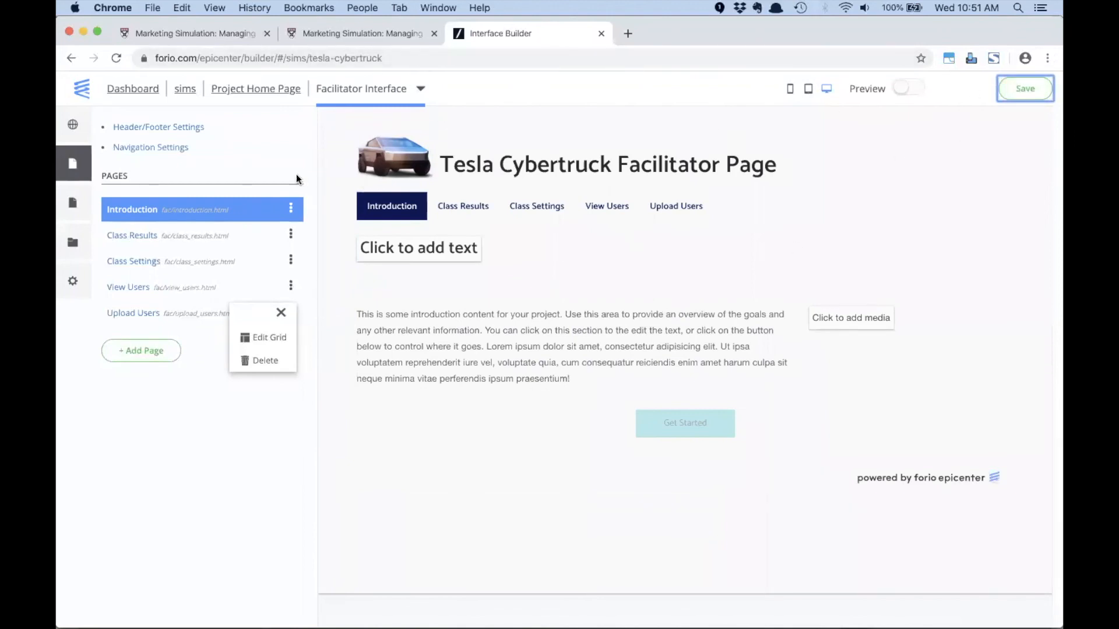
# - Open the project's webinar-demo-dec-2019 group and examine the Facilitator column of its end users
pyautogui.click(255, 93)
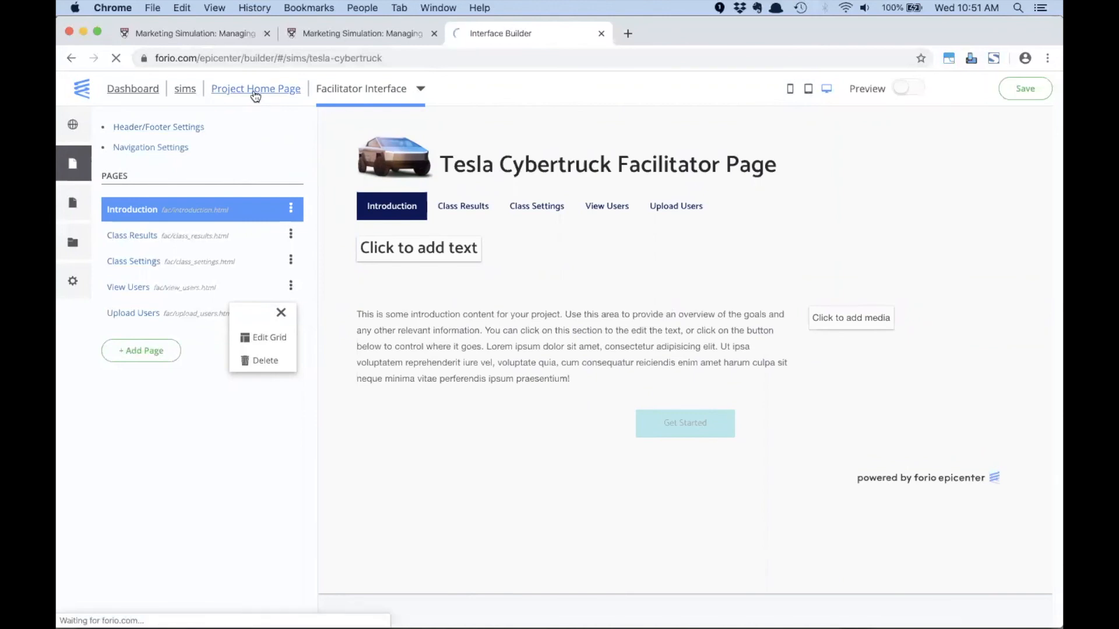
pyautogui.click(96, 261)
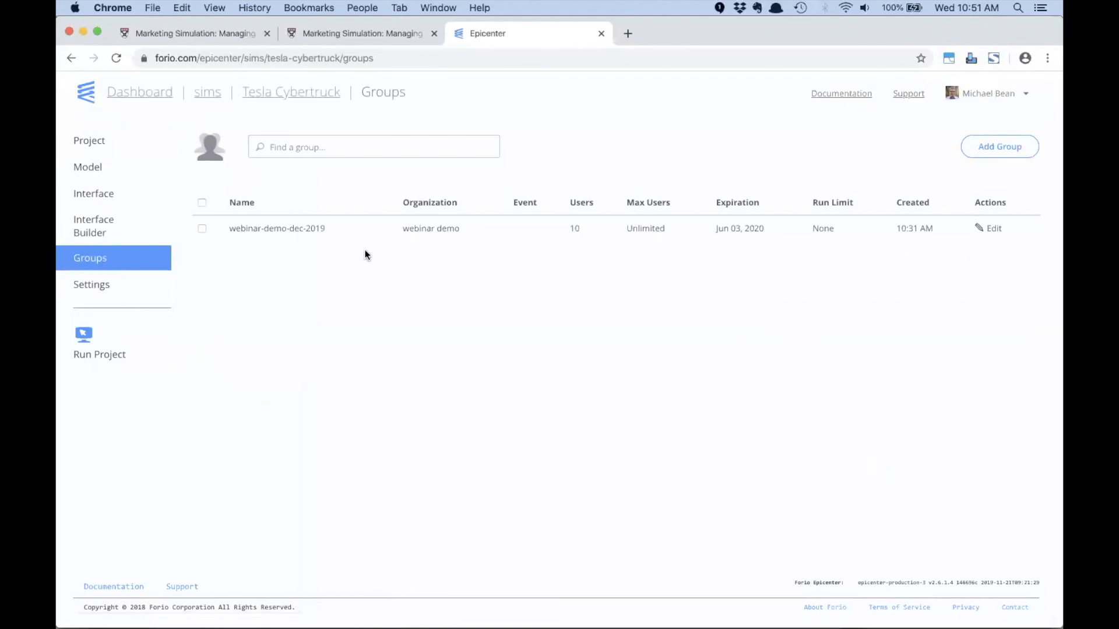
pyautogui.click(278, 232)
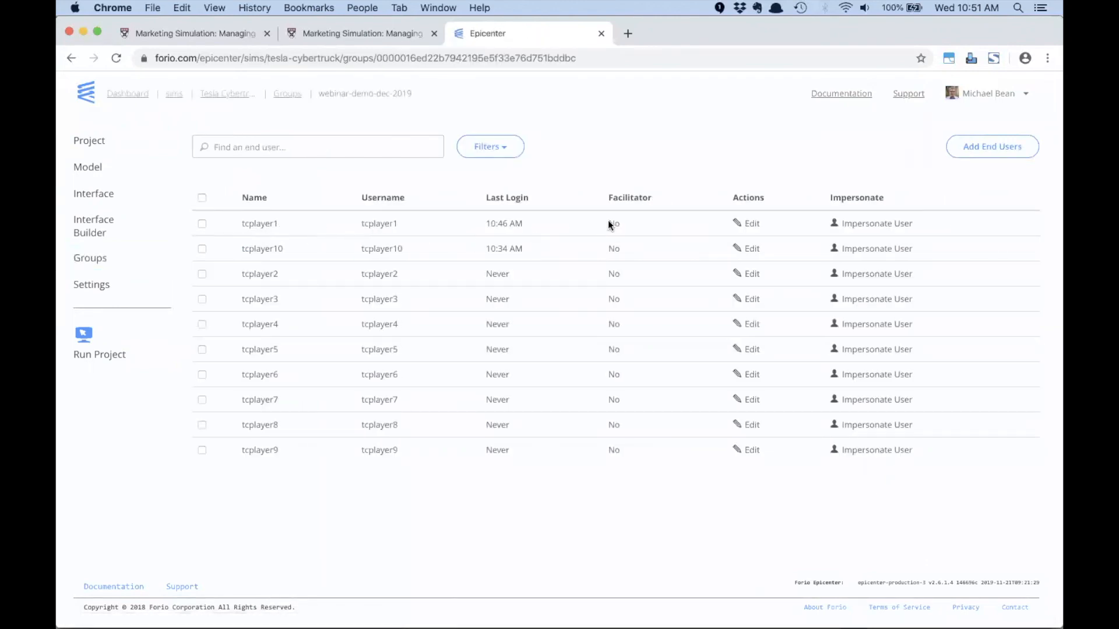
pyautogui.moveTo(606, 222); pyautogui.dragTo(614, 432)
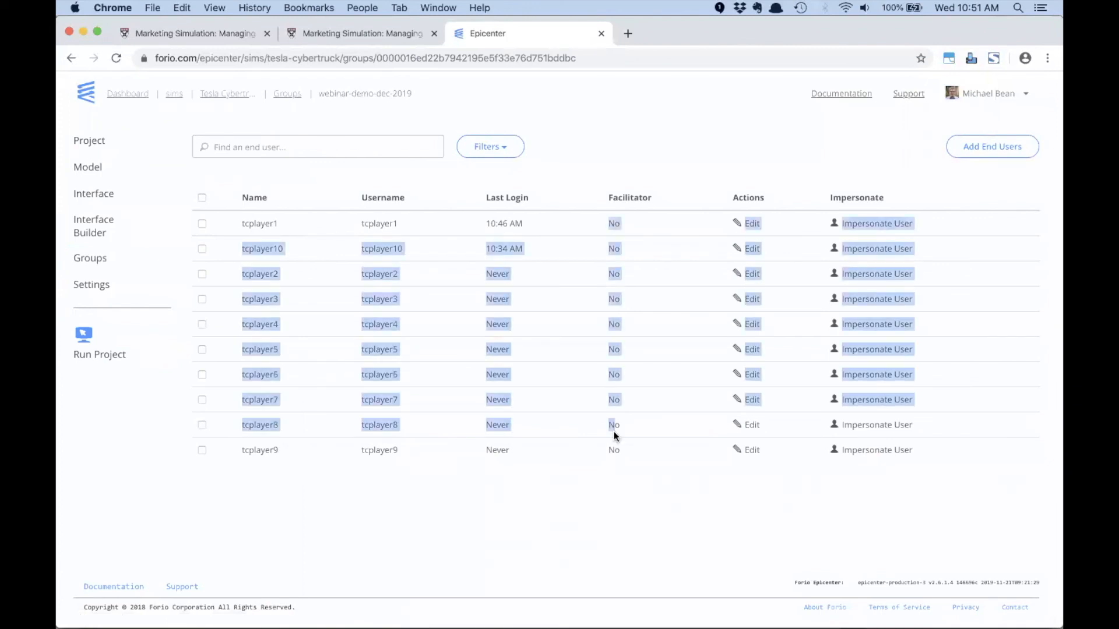
pyautogui.click(613, 453)
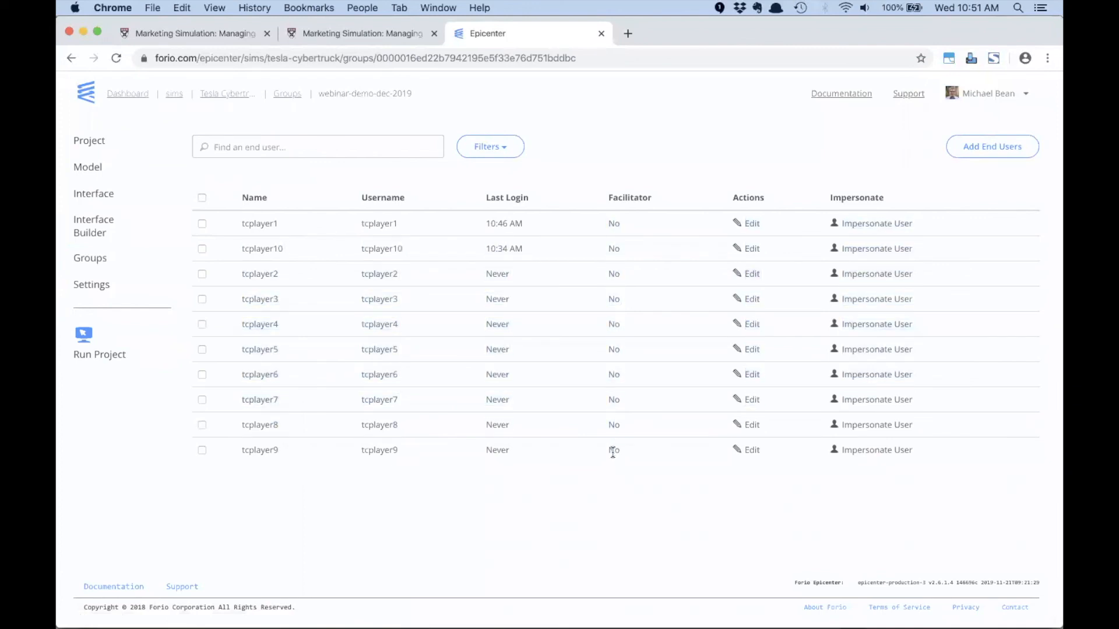
# - Start adding an end user with the username ctfacilitator1 to the webinar-demo-dec-2019 group
pyautogui.click(998, 148)
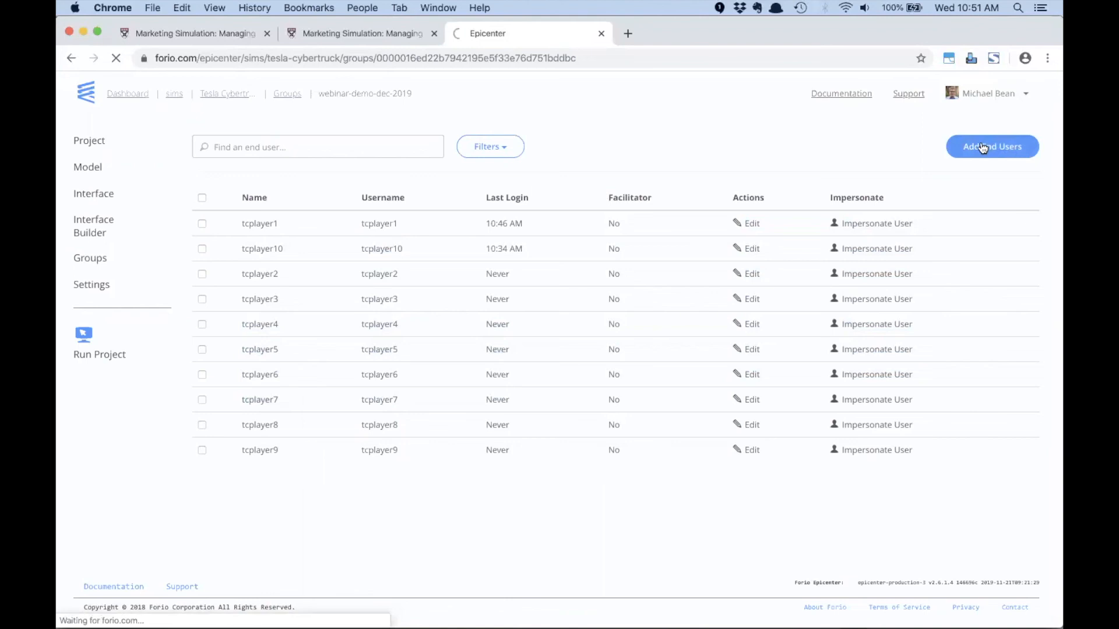
pyautogui.click(336, 267)
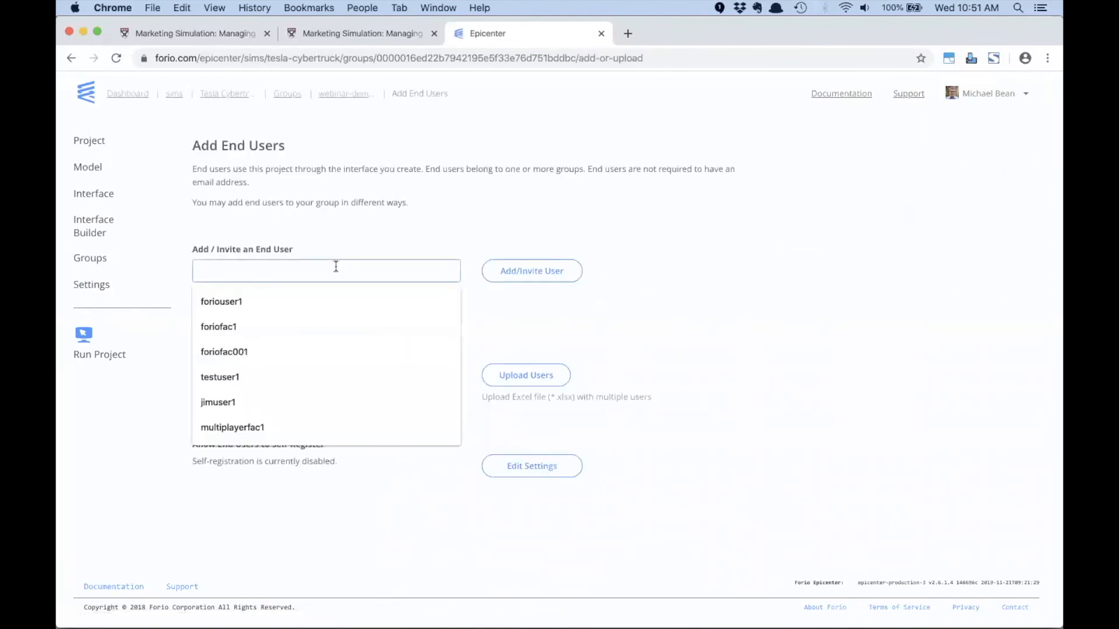
pyautogui.write('ct')
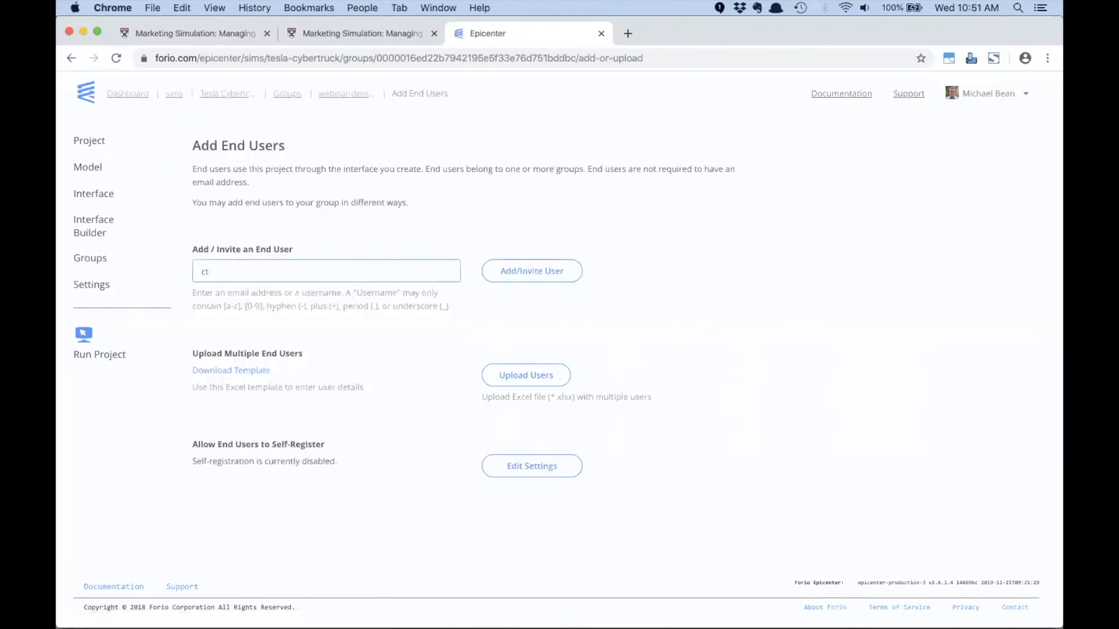
pyautogui.write('facilitator1')
pyautogui.moveTo(307, 271); pyautogui.dragTo(195, 267)
pyautogui.press('super+c')
pyautogui.click(518, 281)
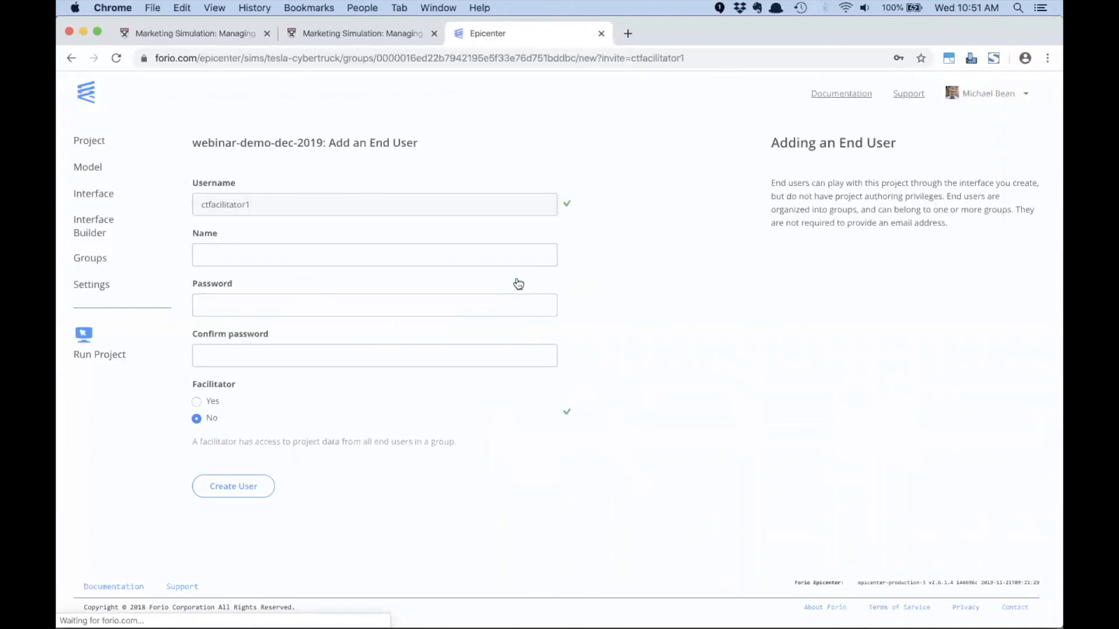
# - Enter the facilitator's full name, password and password confirmation, set Facilitator to Yes, and create the user without updating the browser's saved password
pyautogui.click(339, 260)
pyautogui.press('Tab')
pyautogui.press('super+v')
pyautogui.click(286, 355)
pyautogui.press('super+v')
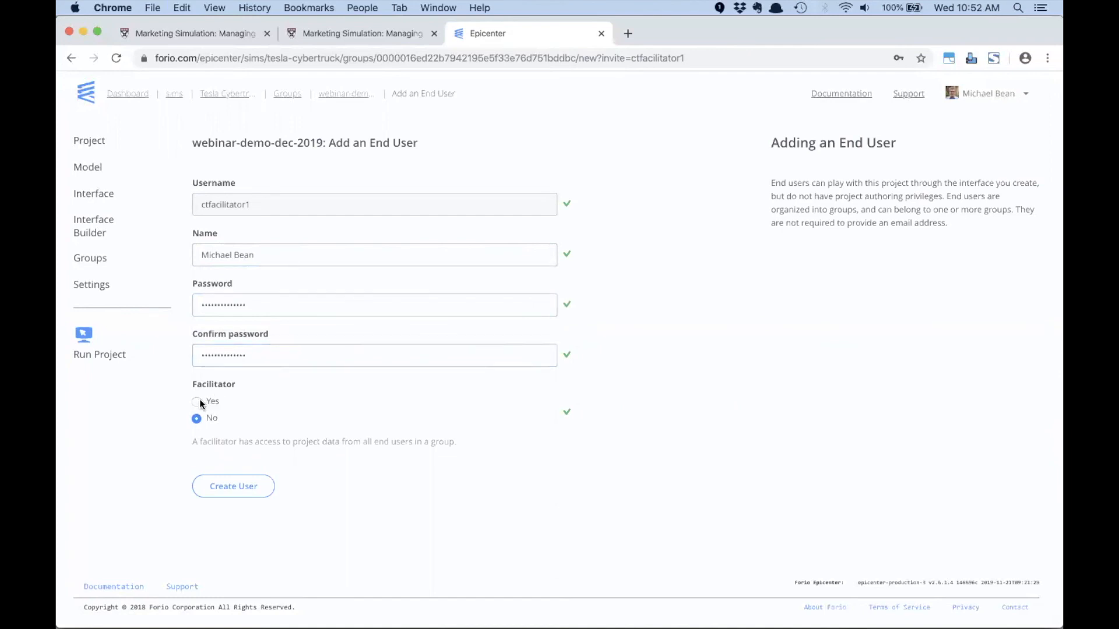
pyautogui.click(196, 402)
pyautogui.click(233, 487)
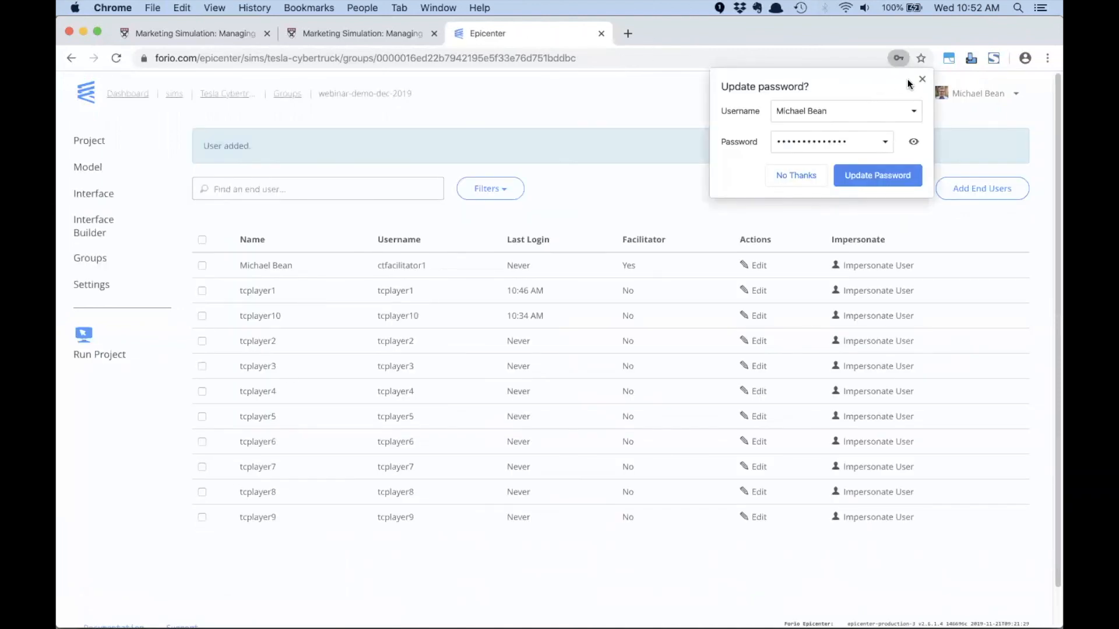
pyautogui.click(920, 81)
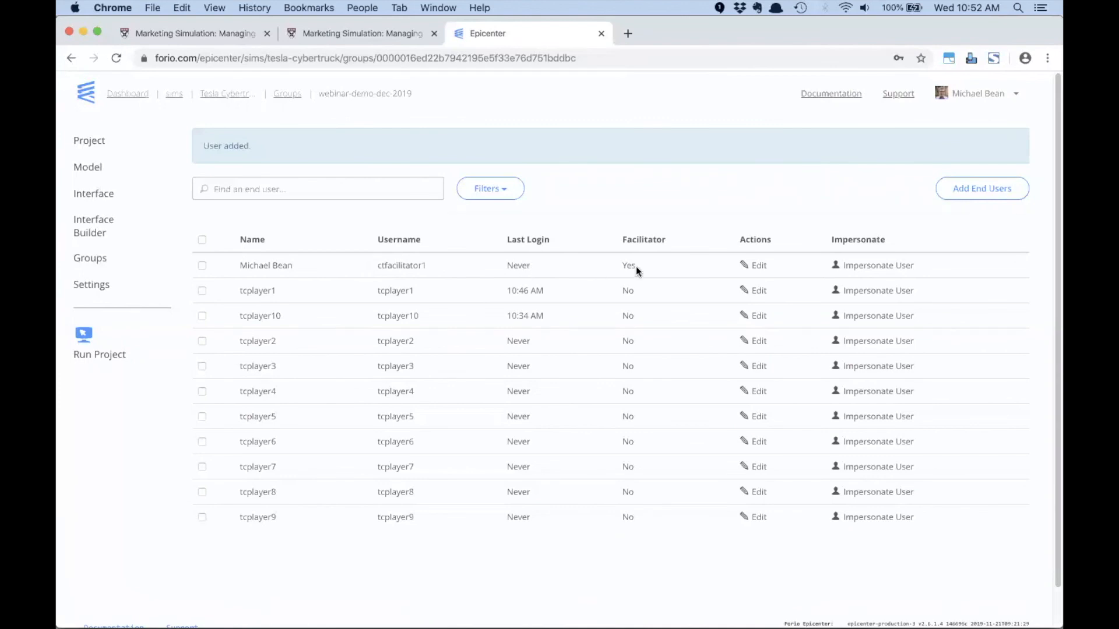
# - Switch to the Person 4 browser profile and log tcplayer1 out of the Tesla Cybertruck simulation
pyautogui.click(368, 8)
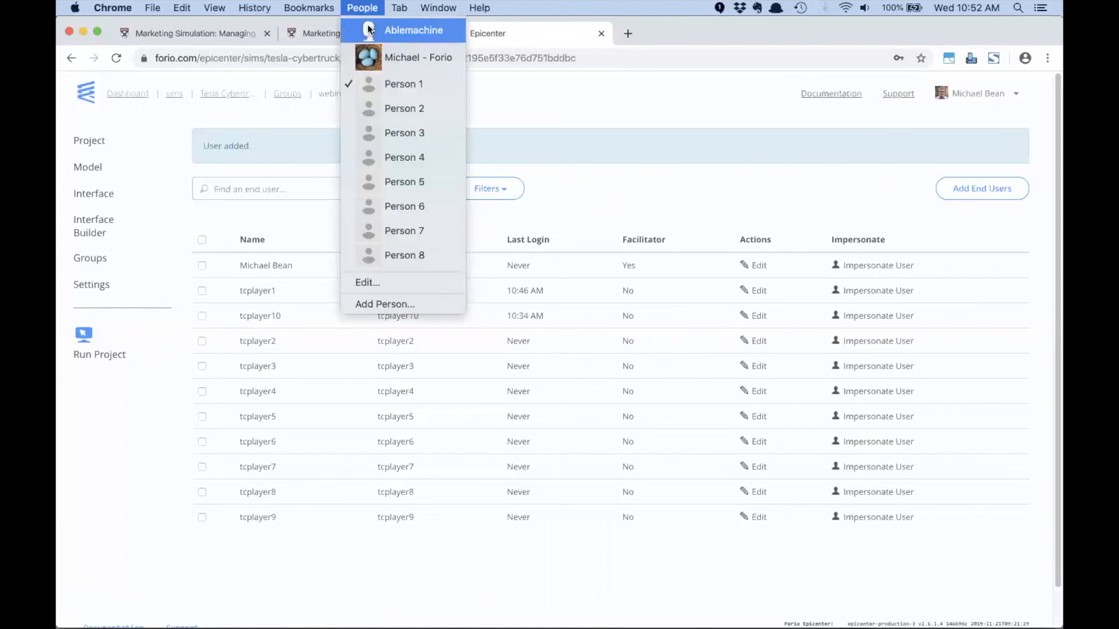
pyautogui.click(388, 161)
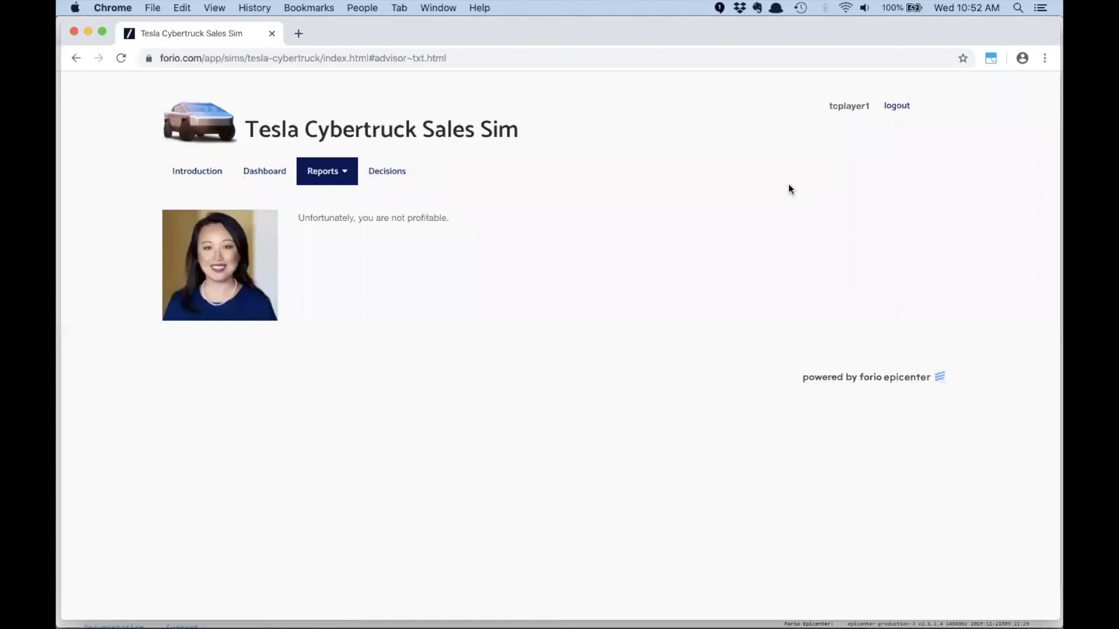
pyautogui.click(901, 107)
# - Log in to the simulation as ctfacilitator1 with the account password, dismissing the offer to save it
pyautogui.moveTo(412, 247); pyautogui.dragTo(343, 247)
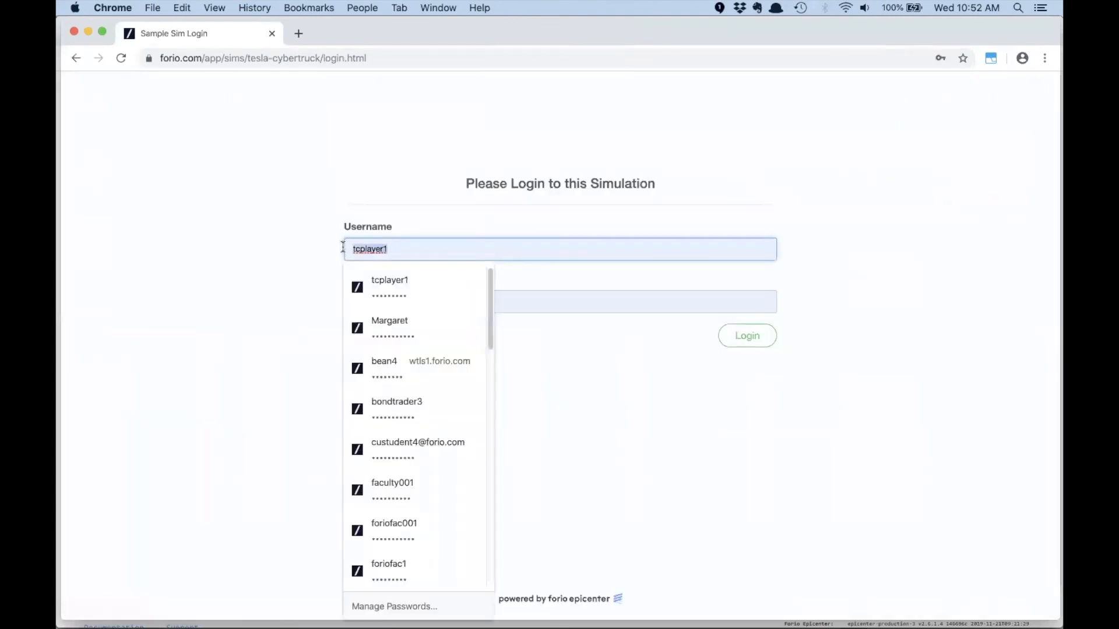
pyautogui.press('super+v')
pyautogui.moveTo(398, 298); pyautogui.dragTo(329, 299)
pyautogui.press('super+v')
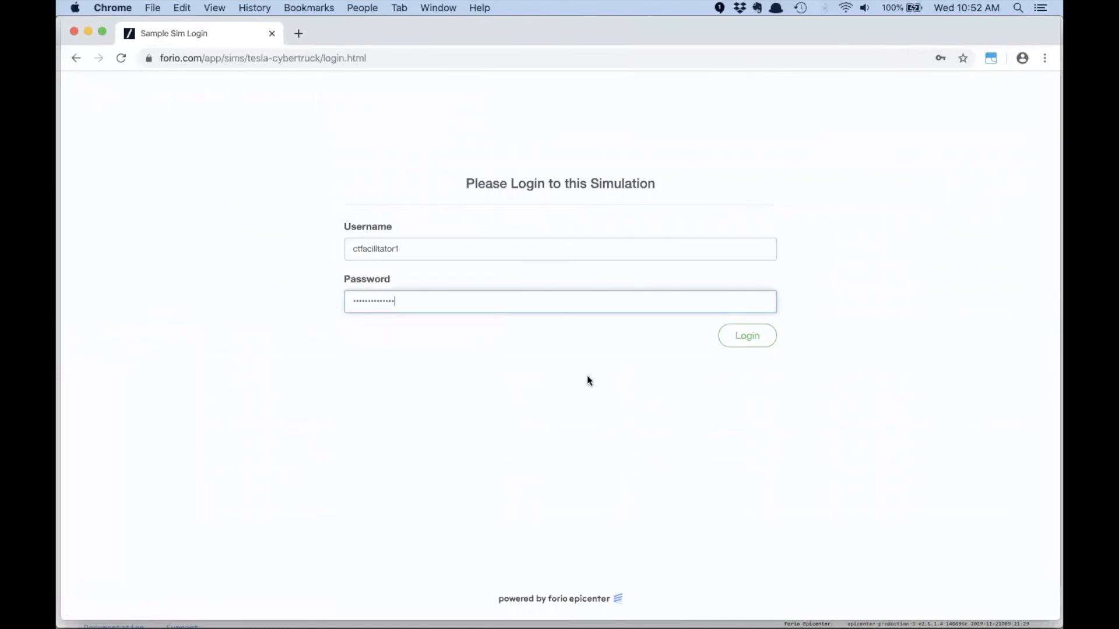
pyautogui.click(737, 338)
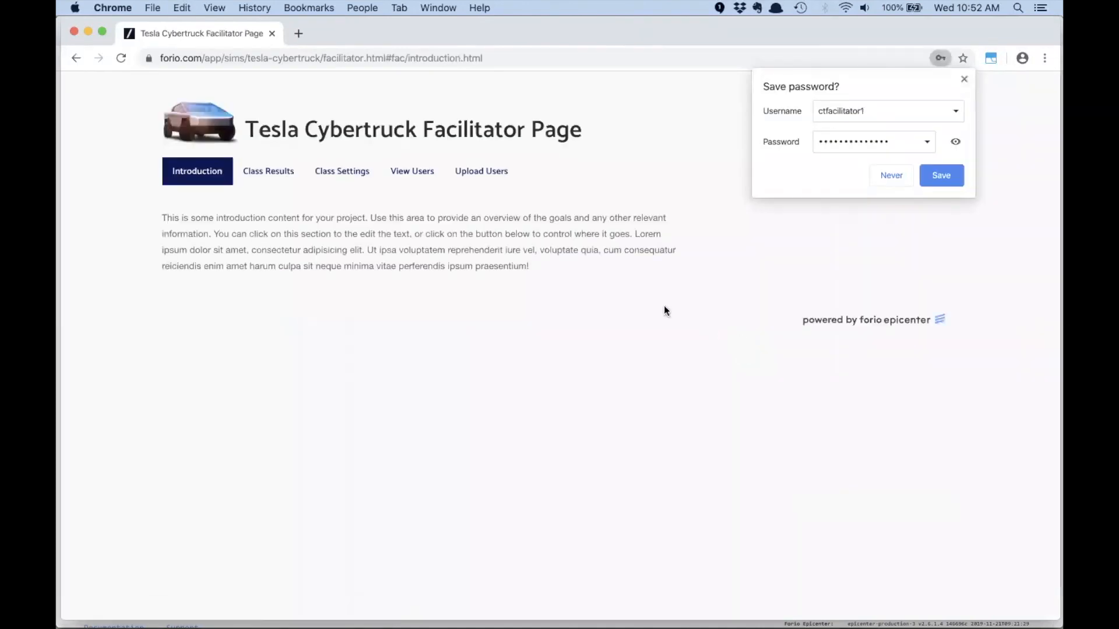
pyautogui.click(963, 78)
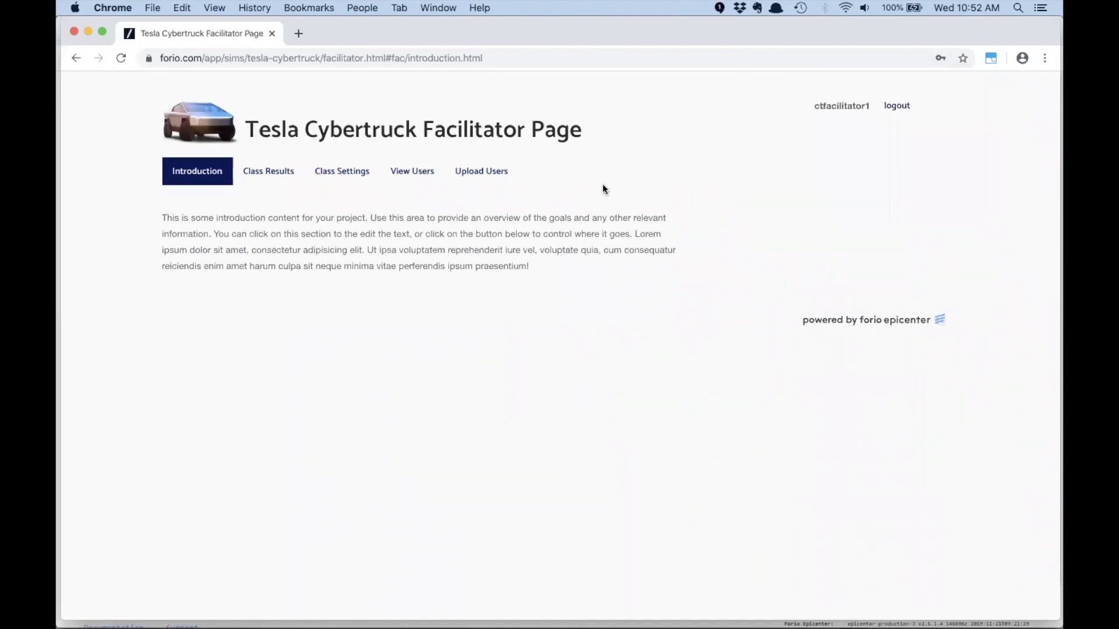
# - Review the class results, examining each player's runs and their cumulative profit
pyautogui.click(283, 176)
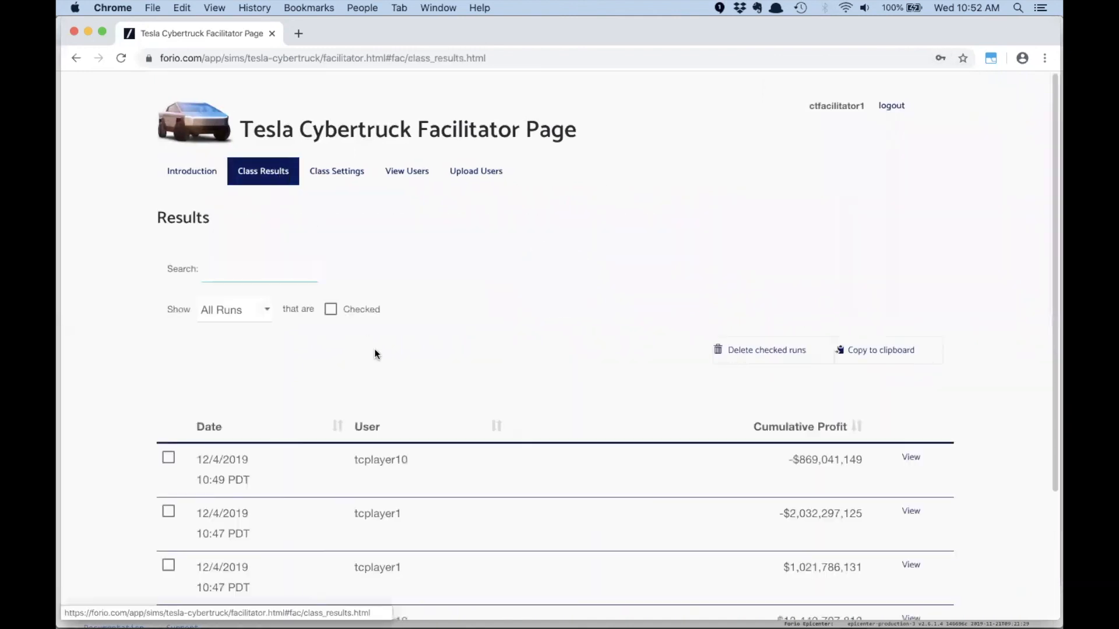
pyautogui.scroll(-3, 466, 416)
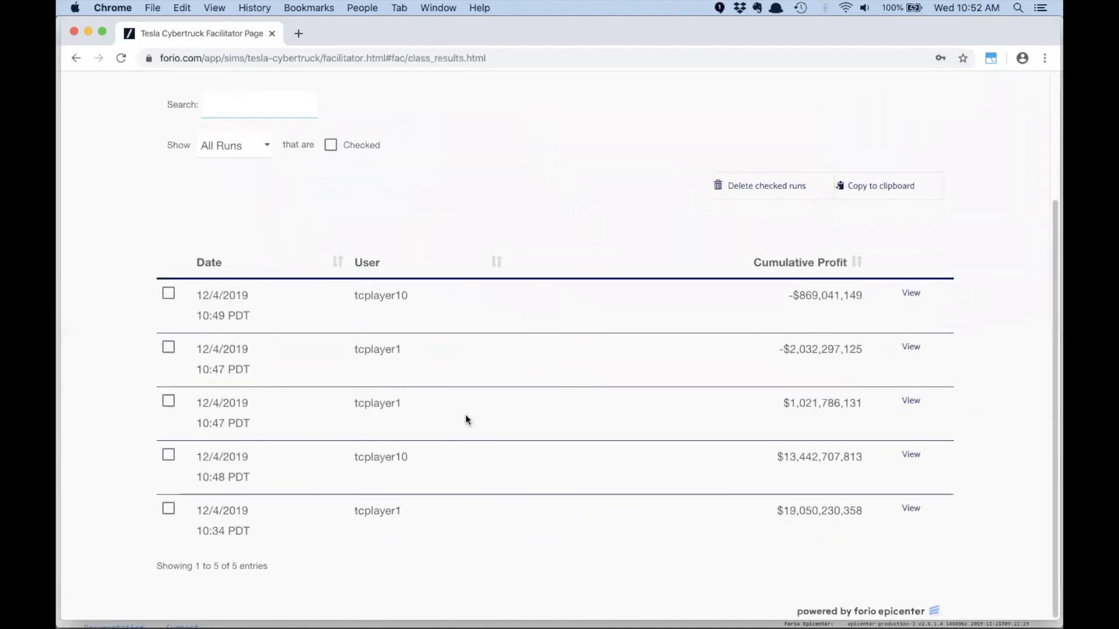
pyautogui.scroll(1, 465, 418)
pyautogui.scroll(-1, 465, 414)
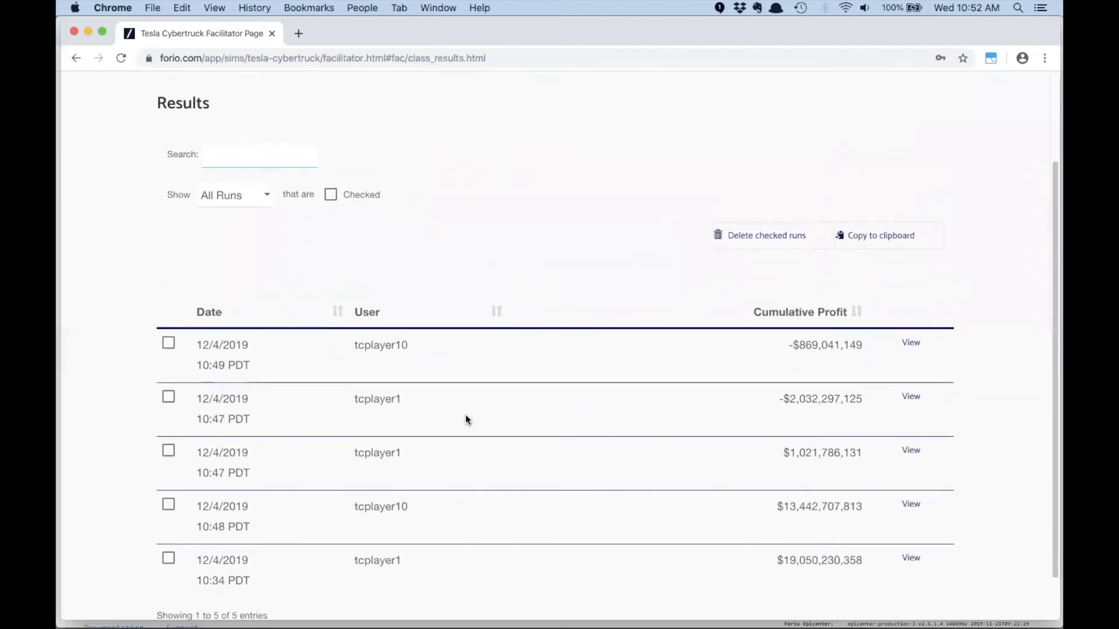
pyautogui.scroll(2, 456, 421)
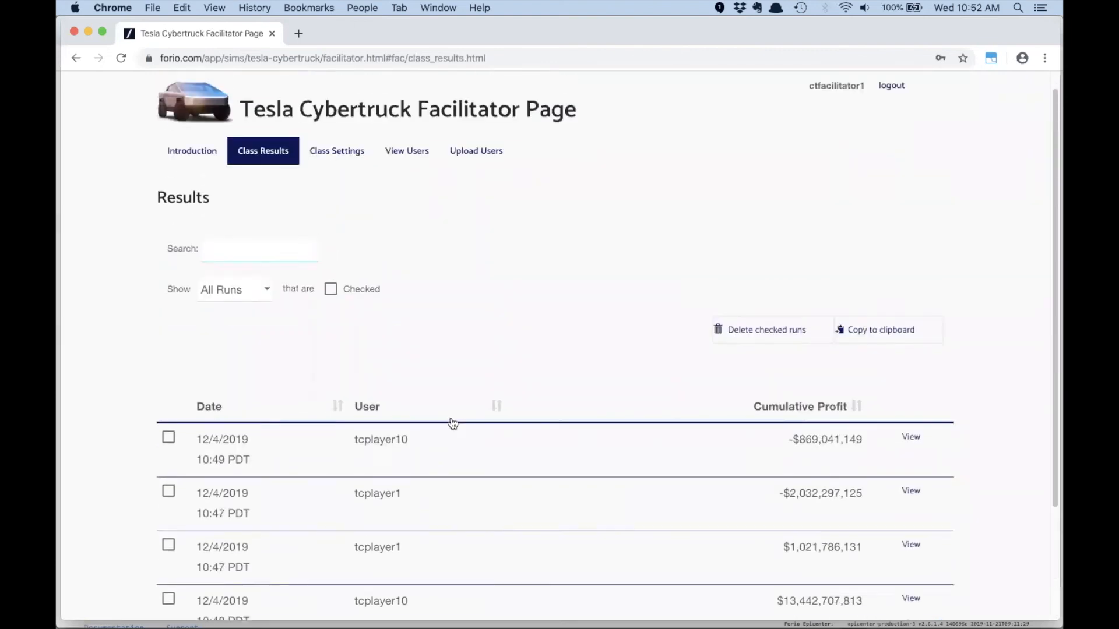
# - Set Initial Sales to 250,000 in the class settings, and save and apply the settings
pyautogui.click(328, 169)
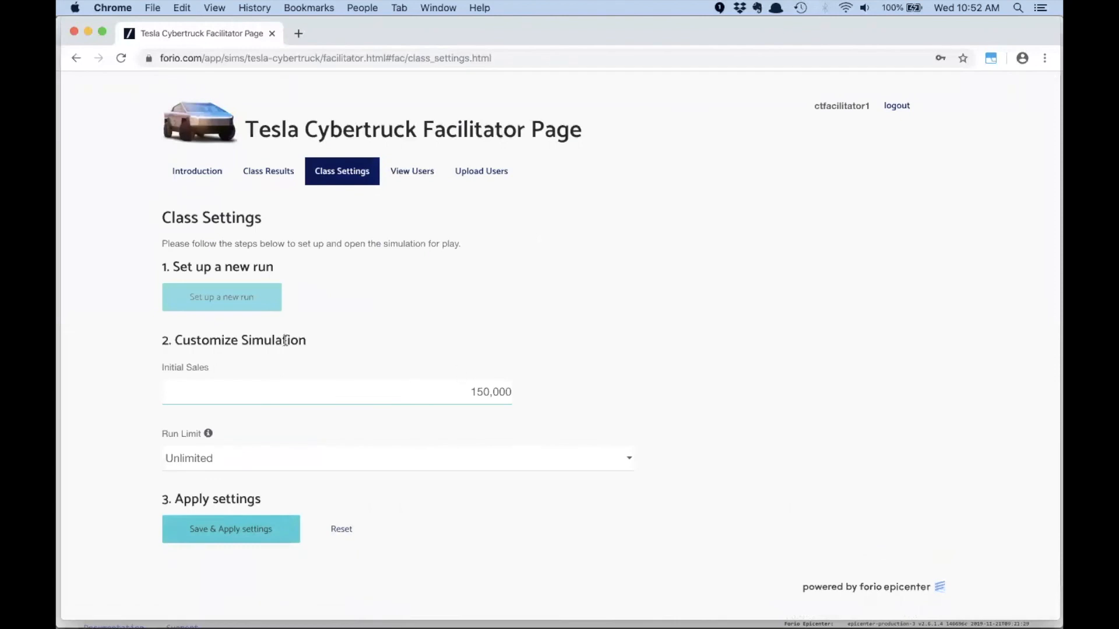
pyautogui.moveTo(452, 389); pyautogui.dragTo(541, 399)
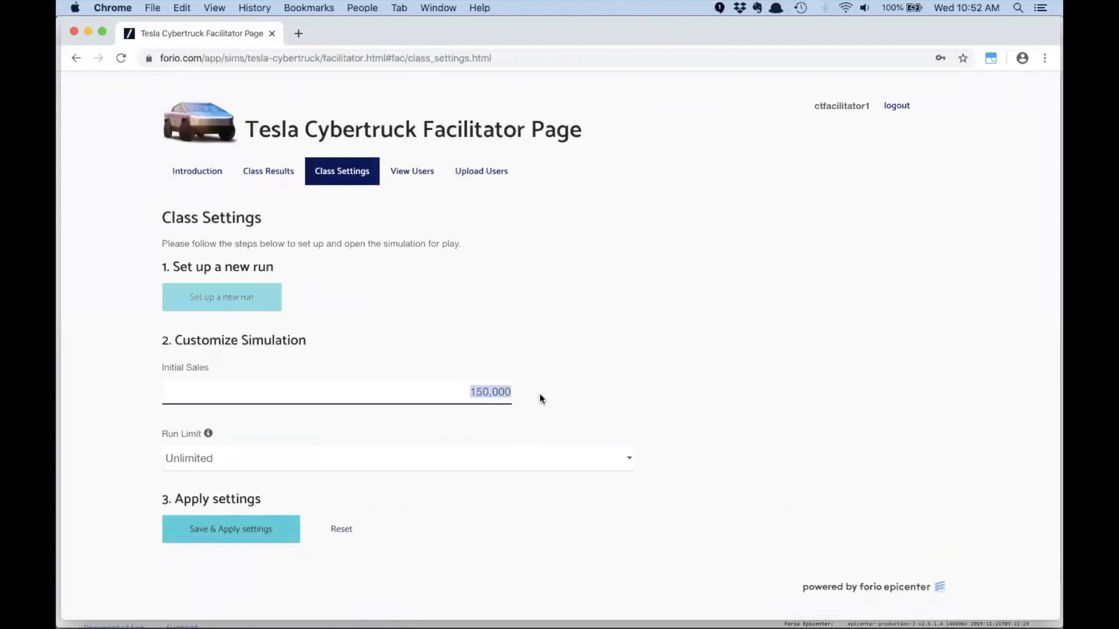
pyautogui.write('250,000')
pyautogui.press('Tab')
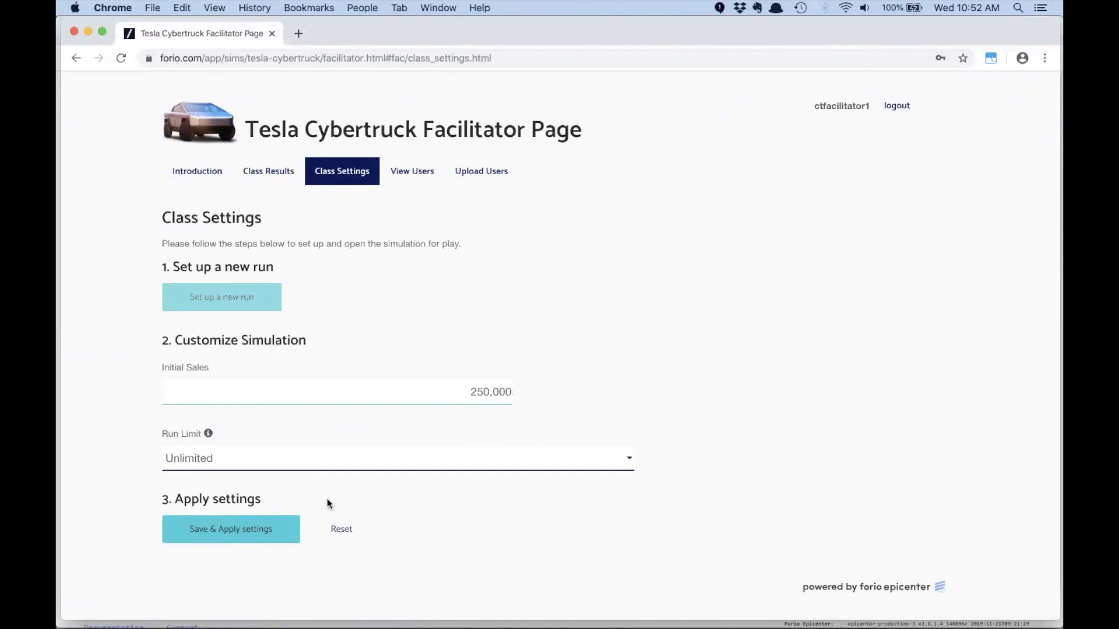
pyautogui.click(231, 529)
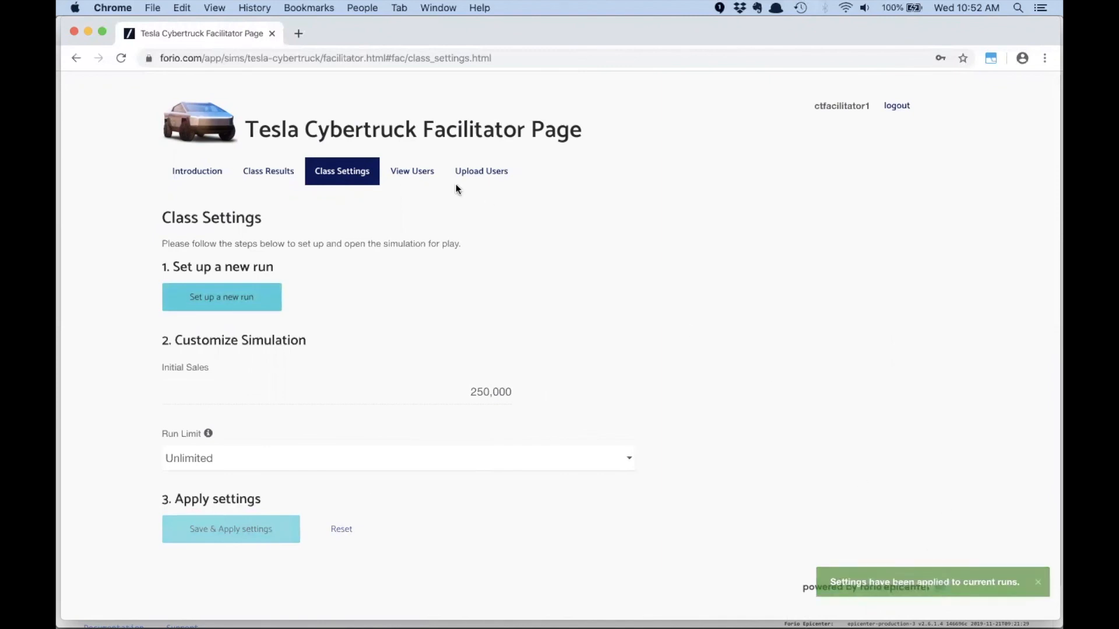
# - Look through the list of registered users and check the class results again for the players' runs
pyautogui.click(411, 171)
pyautogui.scroll(-1, 376, 442)
pyautogui.scroll(1, 376, 441)
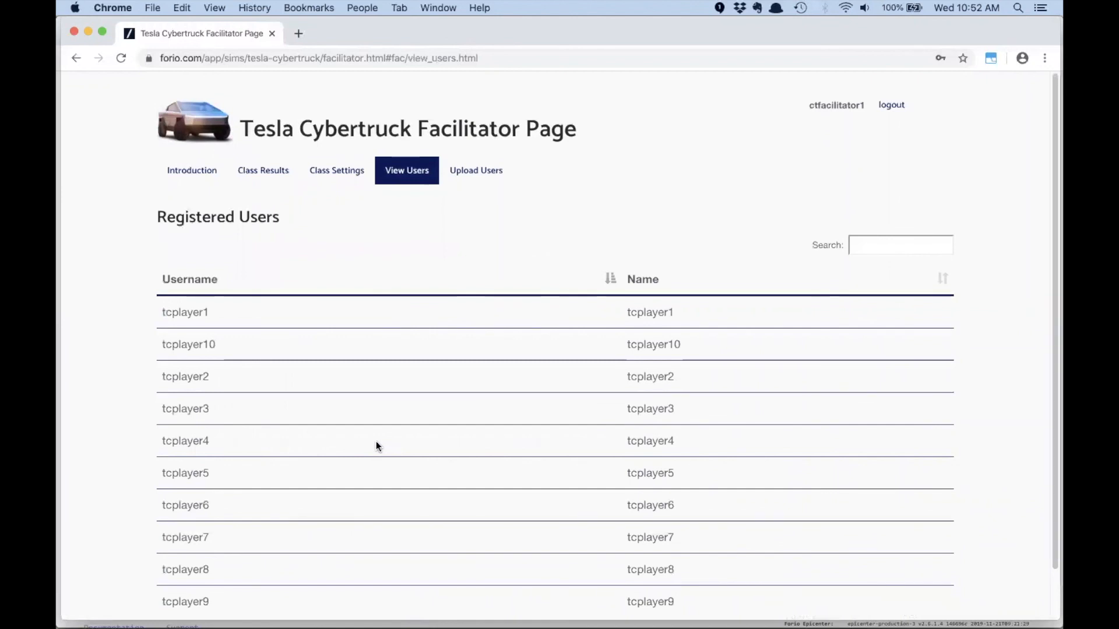
pyautogui.click(260, 178)
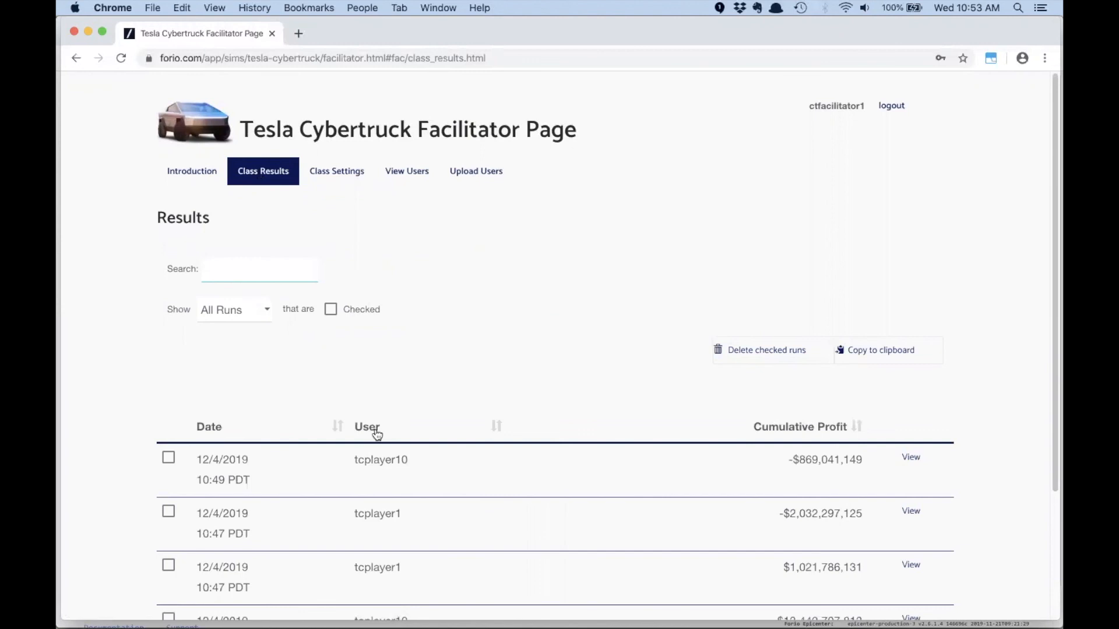
pyautogui.scroll(-3, 369, 461)
pyautogui.scroll(-2, 369, 459)
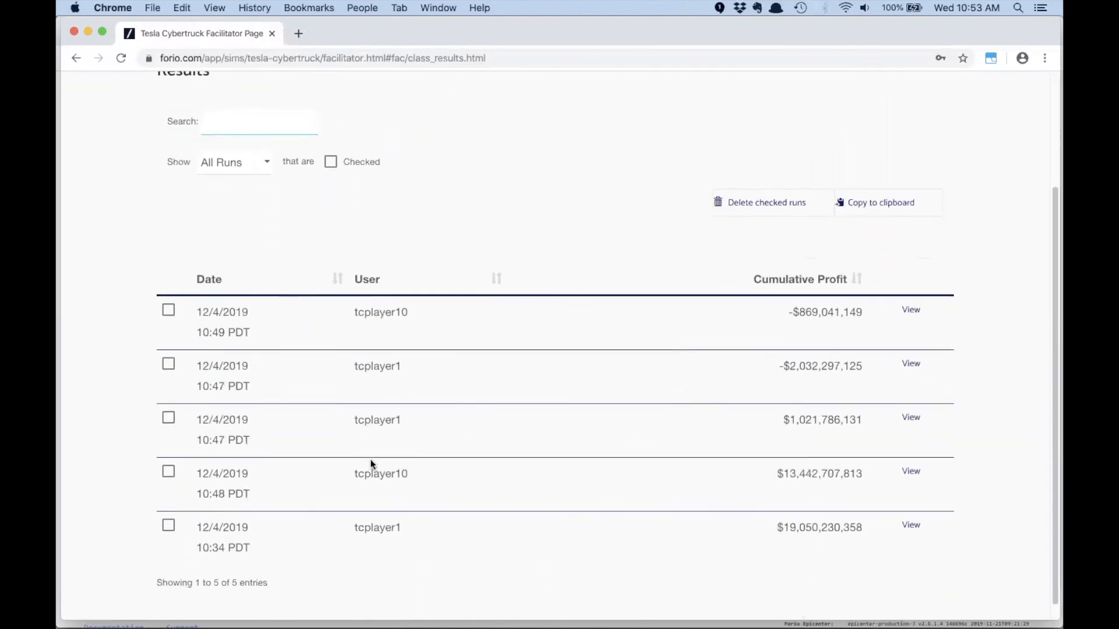
pyautogui.scroll(4, 369, 459)
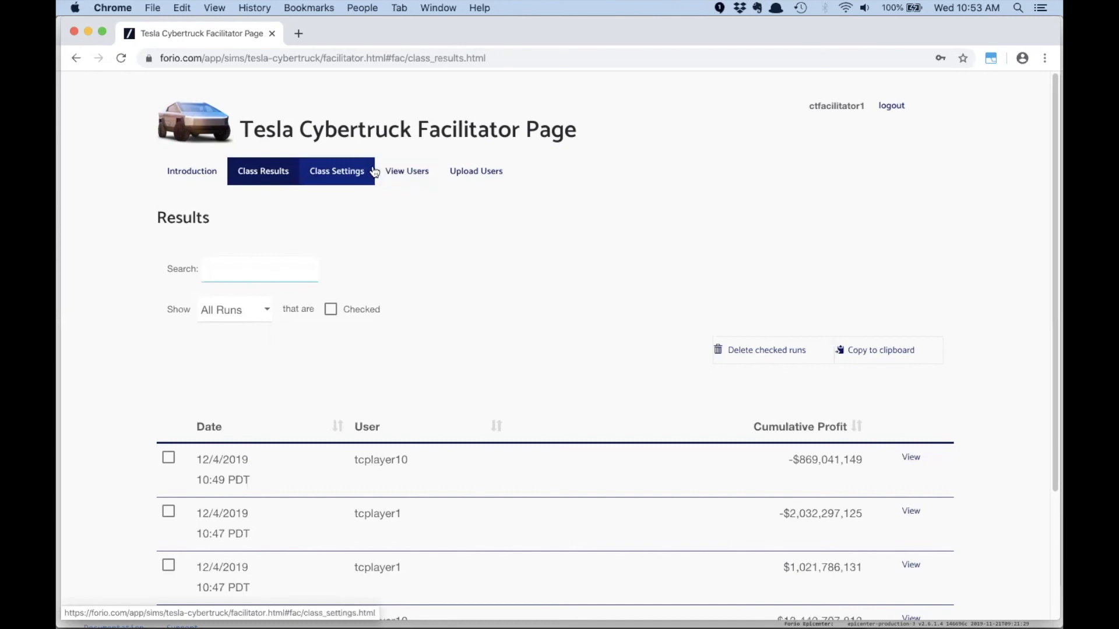
# - Log the facilitator out and log in to the simulation as tcplayer1
pyautogui.click(891, 107)
pyautogui.click(400, 250)
pyautogui.click(641, 377)
pyautogui.click(740, 337)
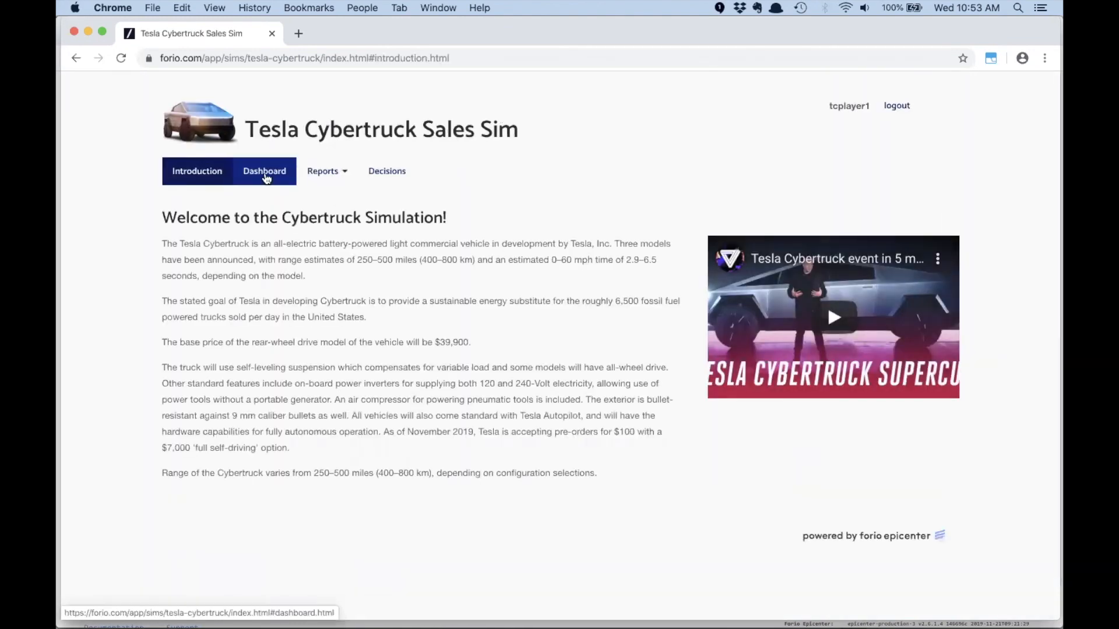
# - Check the player's profit and cost structure on the dashboard, and simulate a turn with the price at $40,000
pyautogui.click(265, 173)
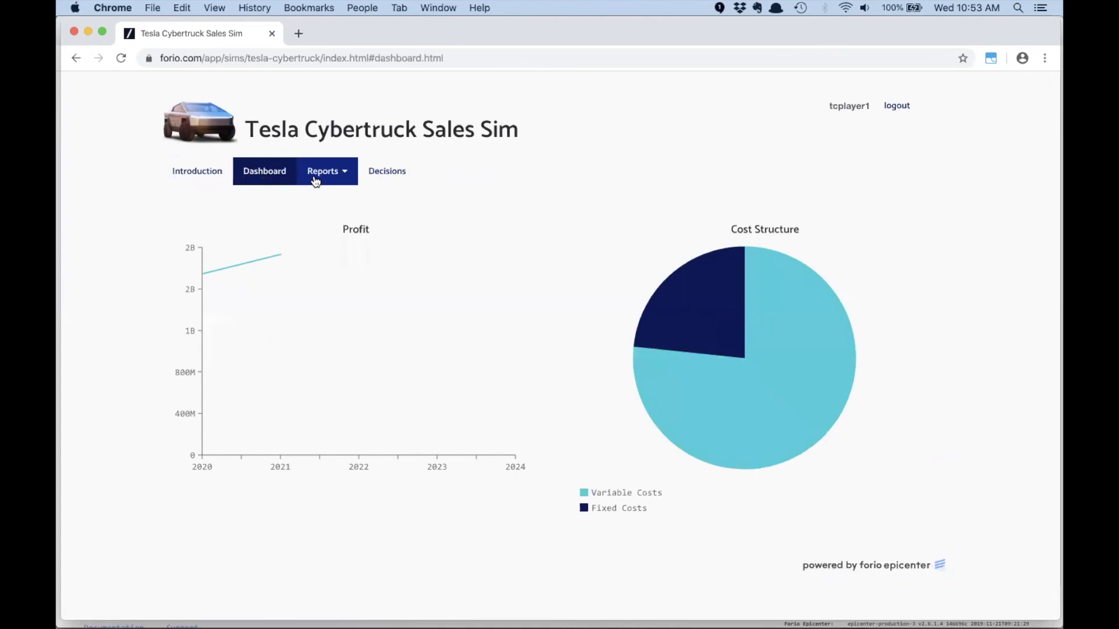
pyautogui.click(379, 178)
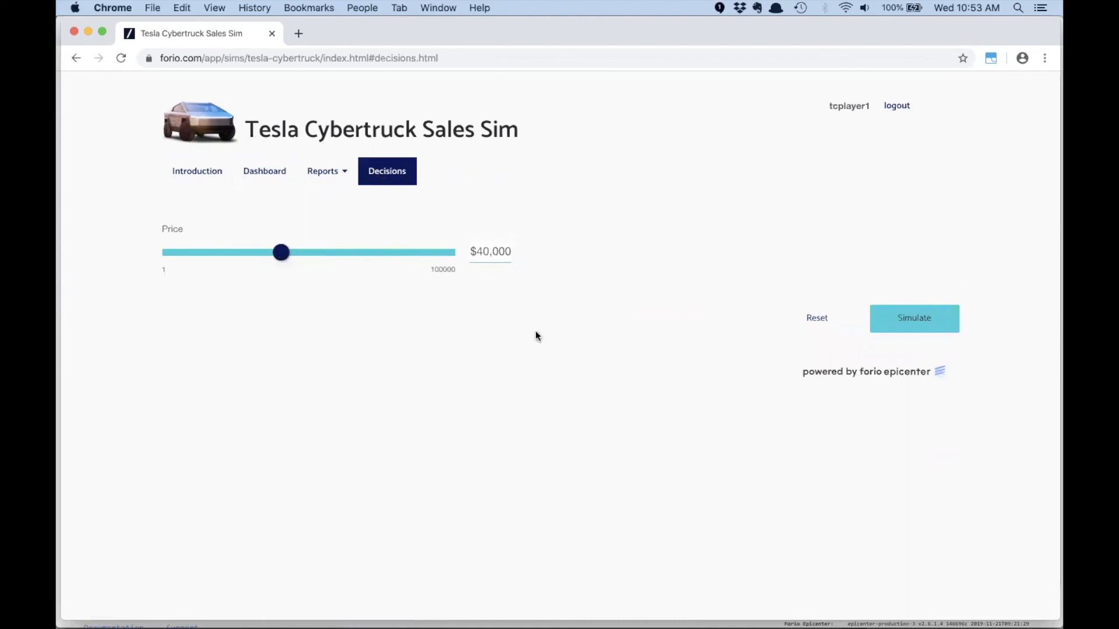
pyautogui.click(915, 326)
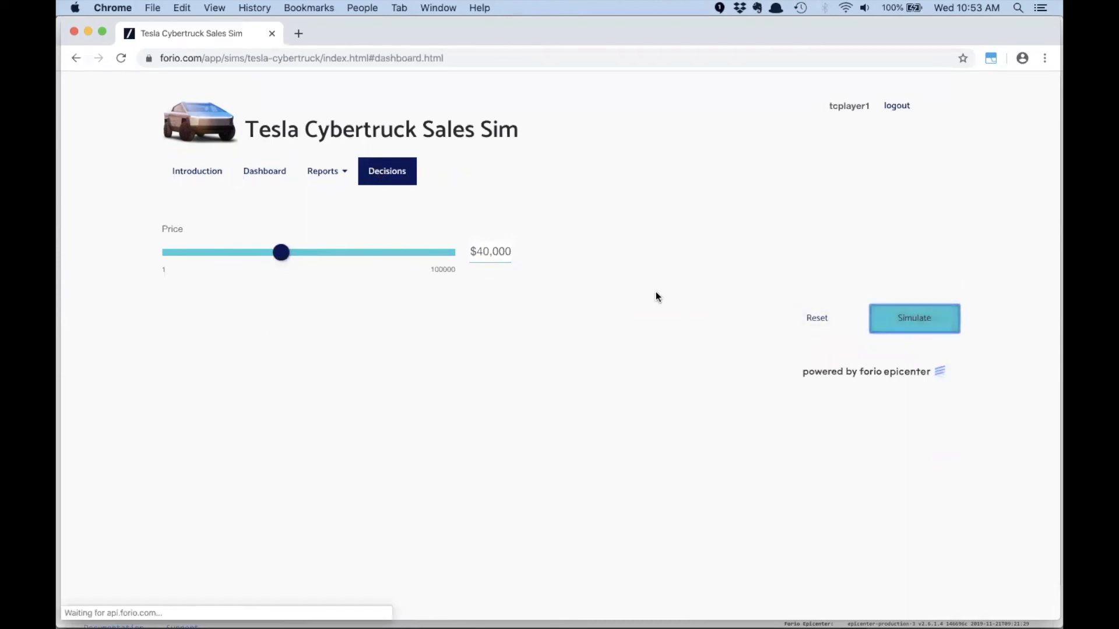
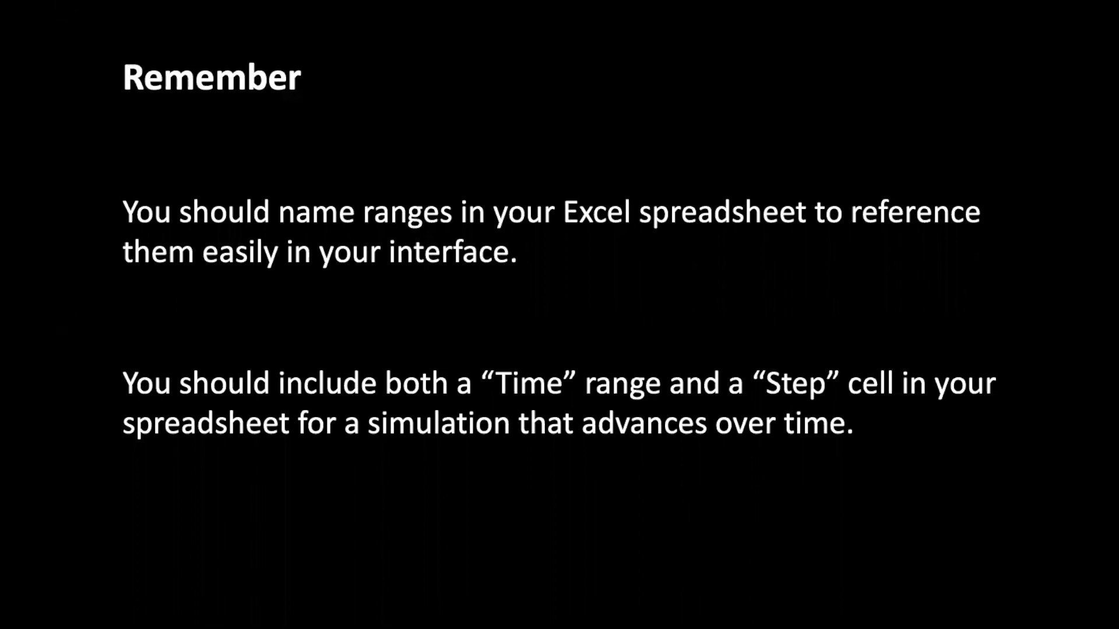
pyautogui.click(485, 267)
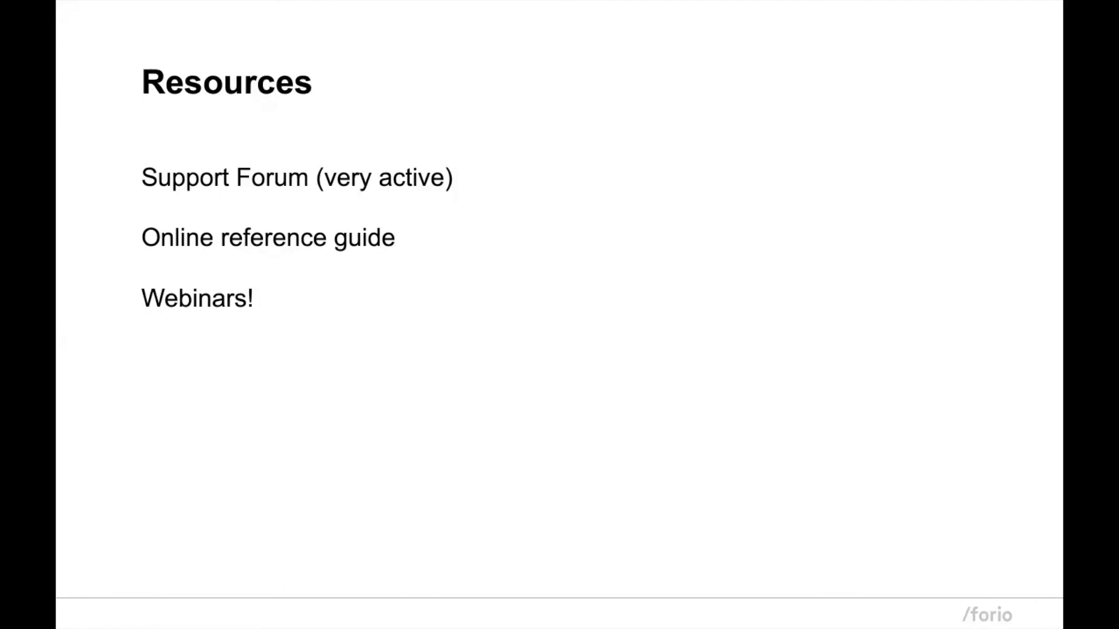
# - Switch from the slides to Chrome and bring up the Epicenter window of the Person 1 browser profile
pyautogui.press('super+Tab')
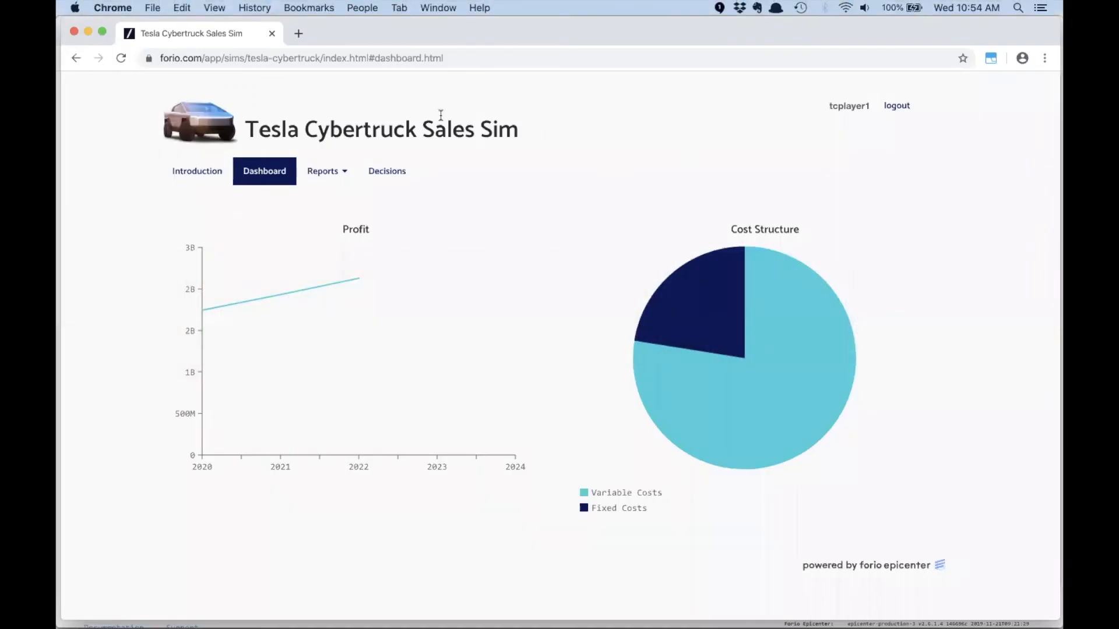
pyautogui.click(351, 13)
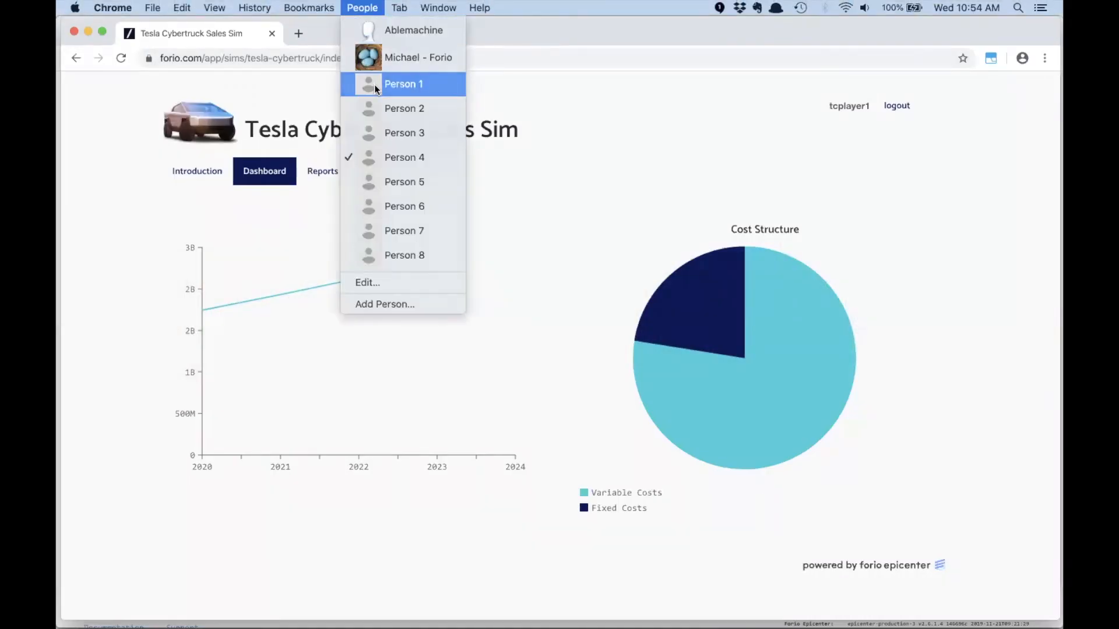
pyautogui.click(375, 85)
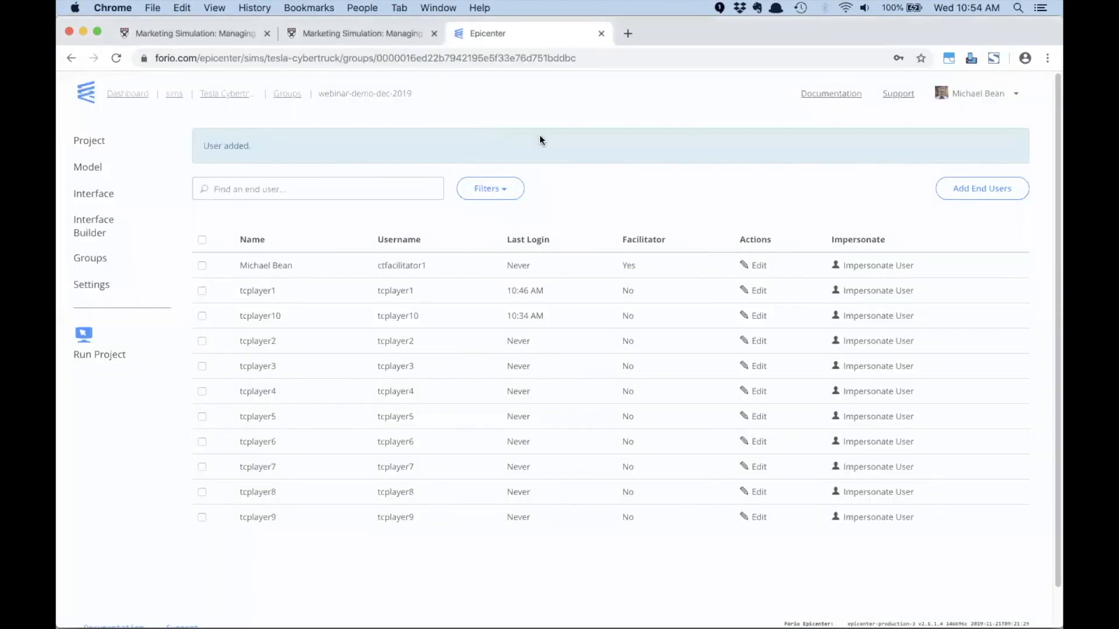
# - Open the Epicenter documentation and look through its page on creating a model in Excel
pyautogui.click(831, 95)
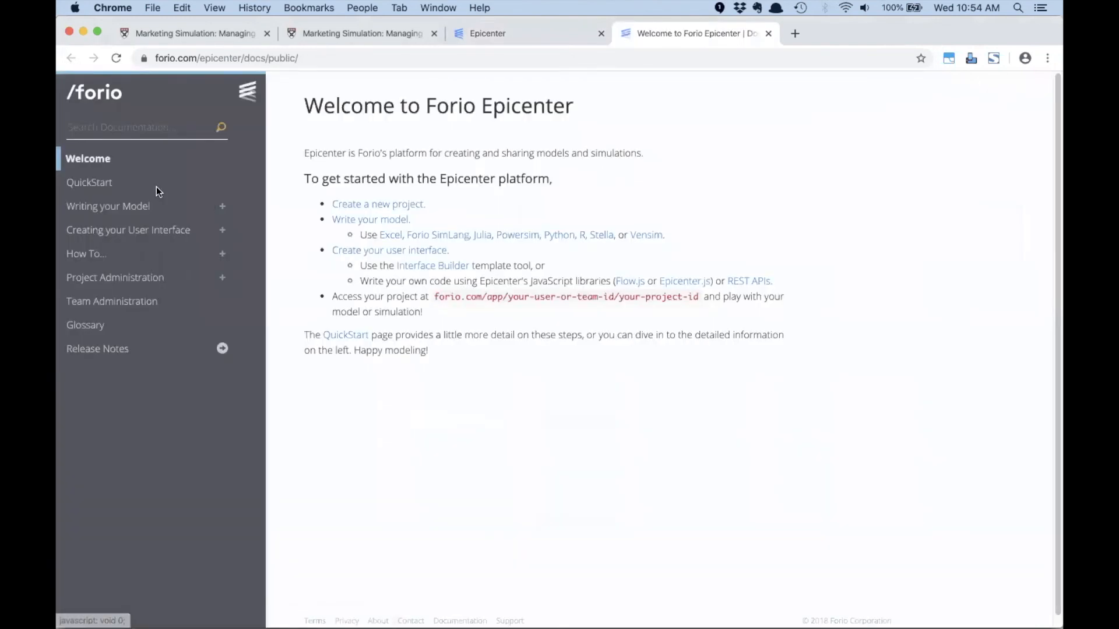
pyautogui.click(116, 207)
pyautogui.click(350, 323)
pyautogui.scroll(-2, 494, 330)
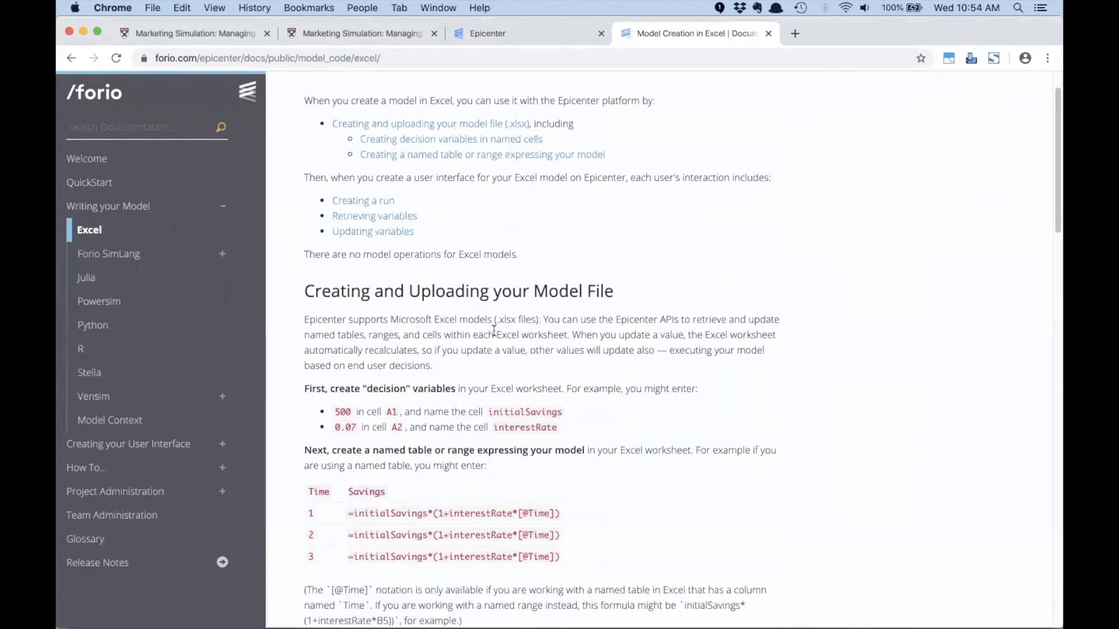
pyautogui.scroll(5, 494, 331)
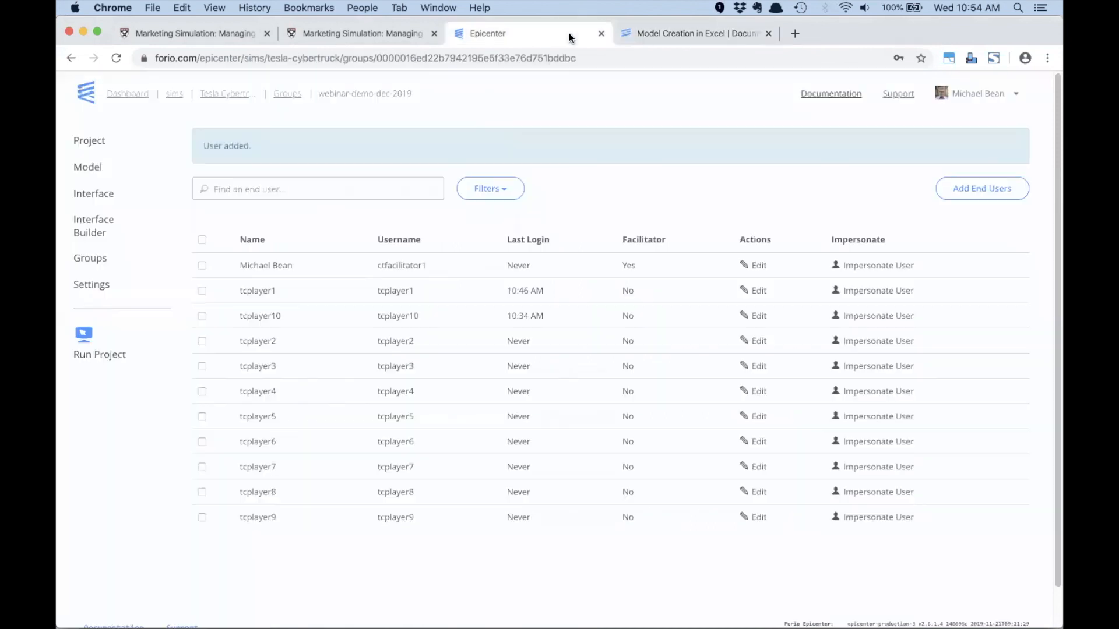
# - Open the Epicenter support forum from the project page, view its latest topics, and return to the group's end users
pyautogui.click(570, 33)
pyautogui.click(898, 94)
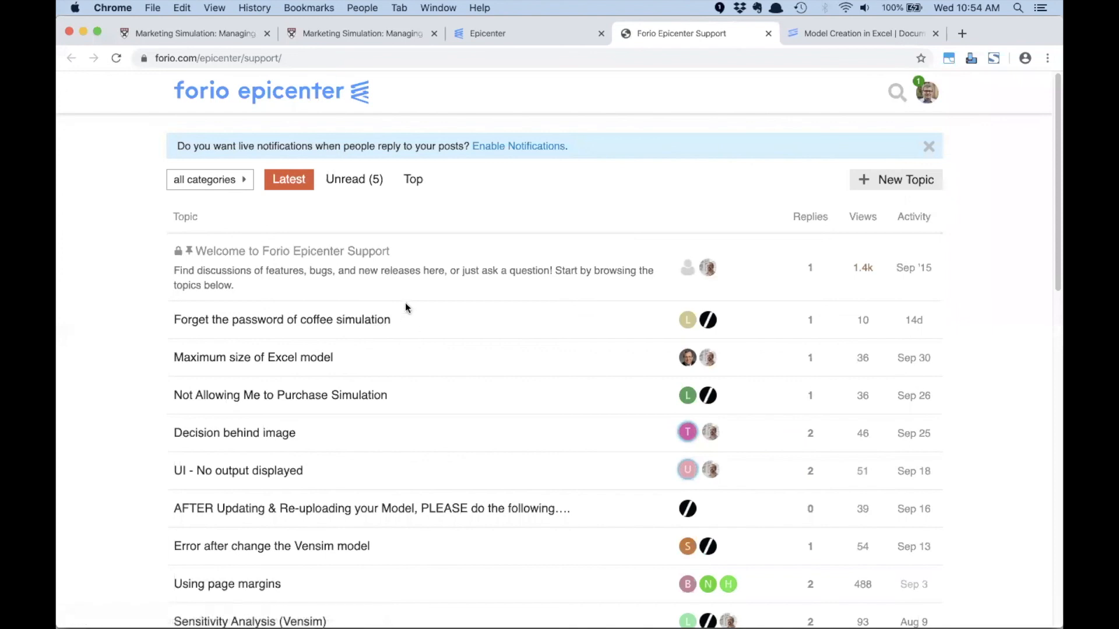
pyautogui.click(512, 33)
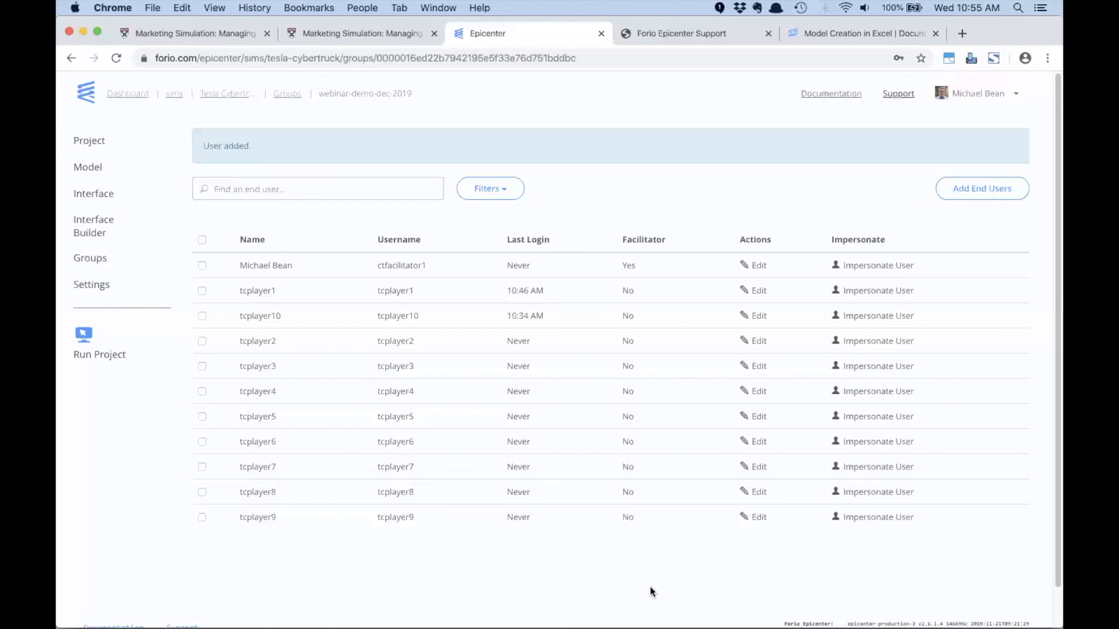
pyautogui.press('super+Tab')
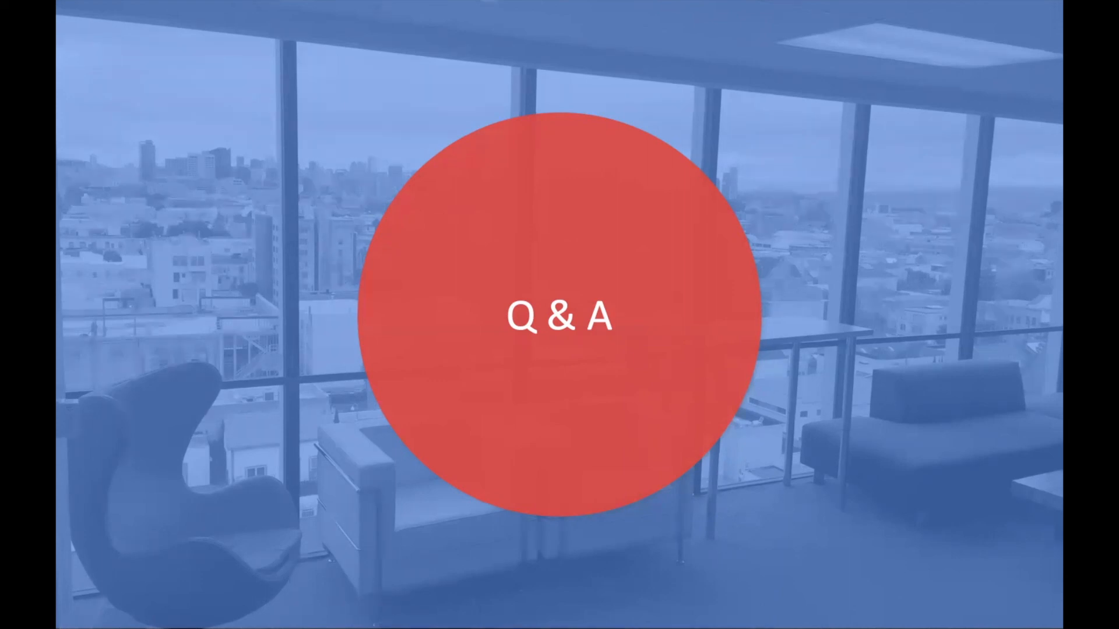
pyautogui.press('super+Tab')
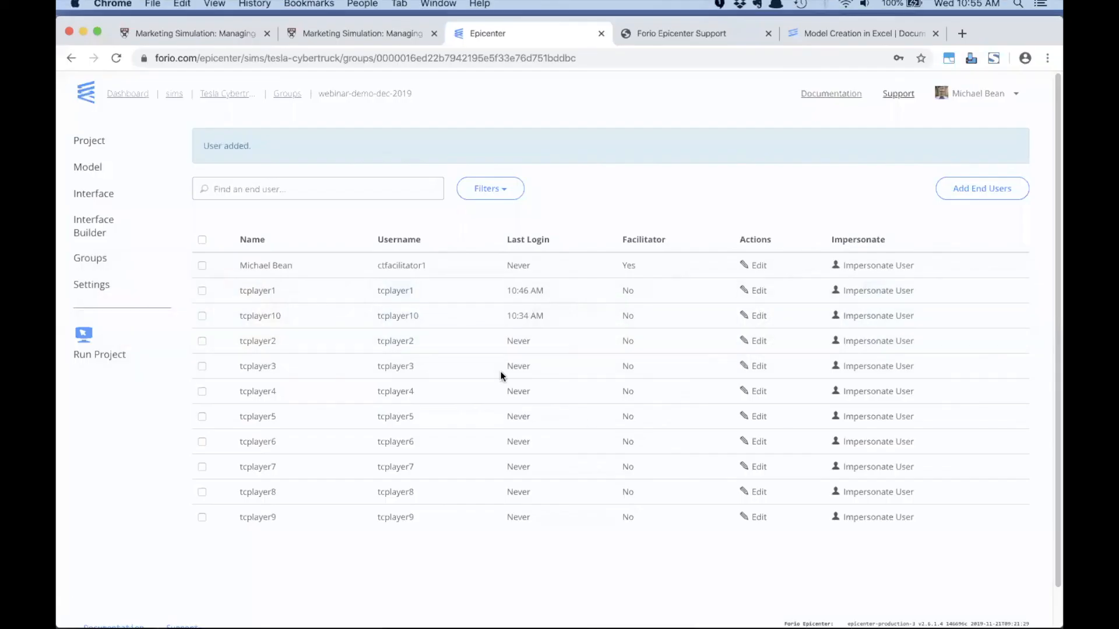
# - Open the forio.com website in a new browser tab
pyautogui.click(972, 34)
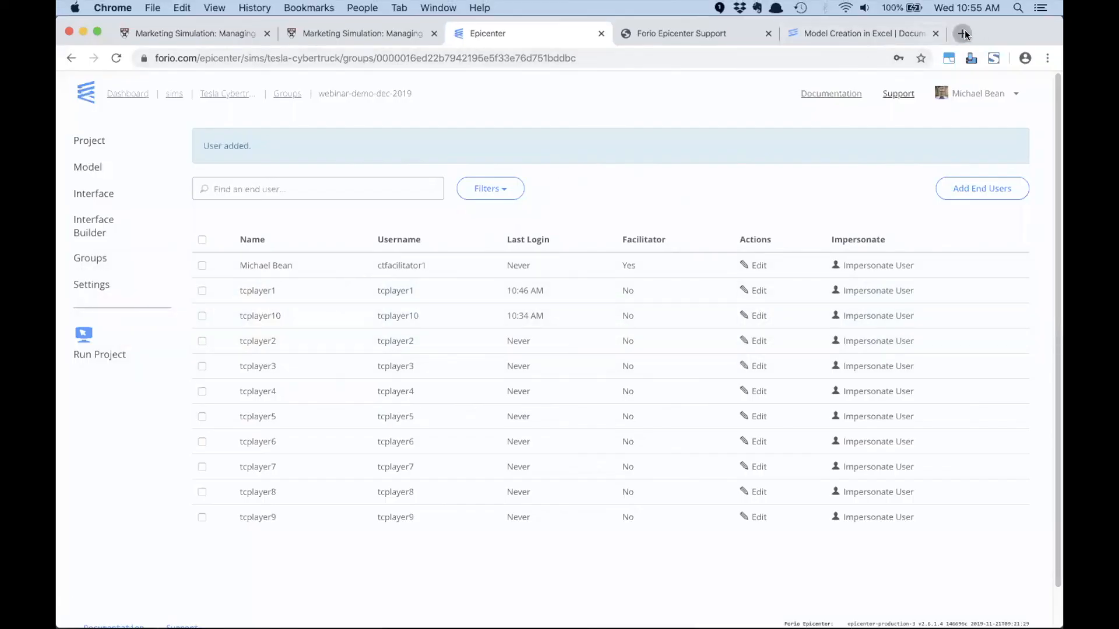
pyautogui.click(649, 58)
pyautogui.write('forio. om')
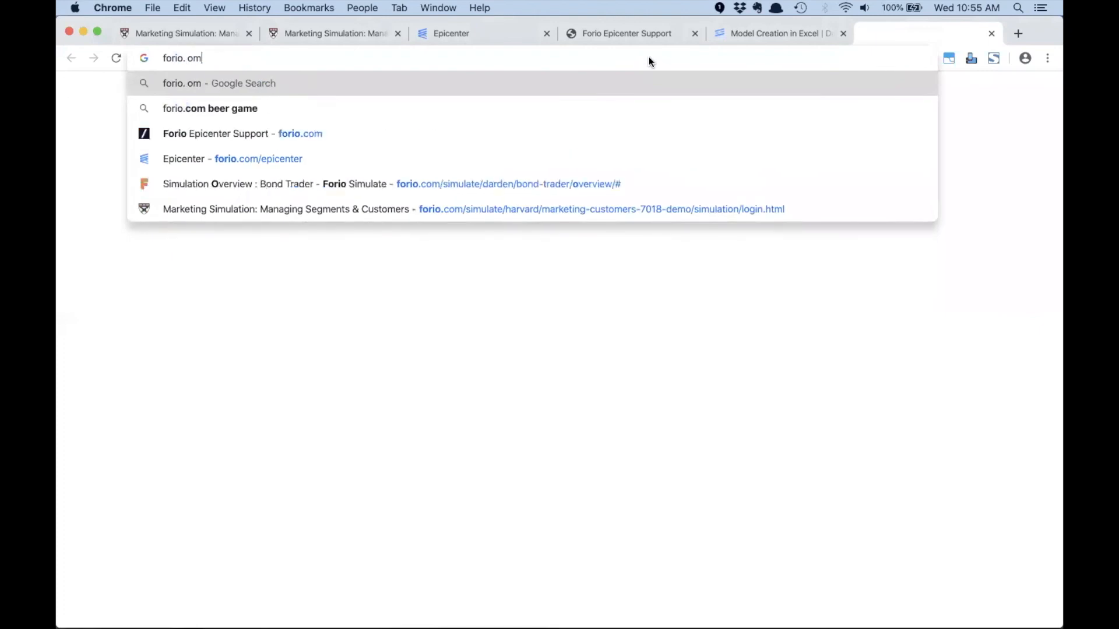
pyautogui.press('BackSpace')
pyautogui.press('BackSpace')
pyautogui.press('BackSpace')
pyautogui.write('com')
pyautogui.press('Delete')
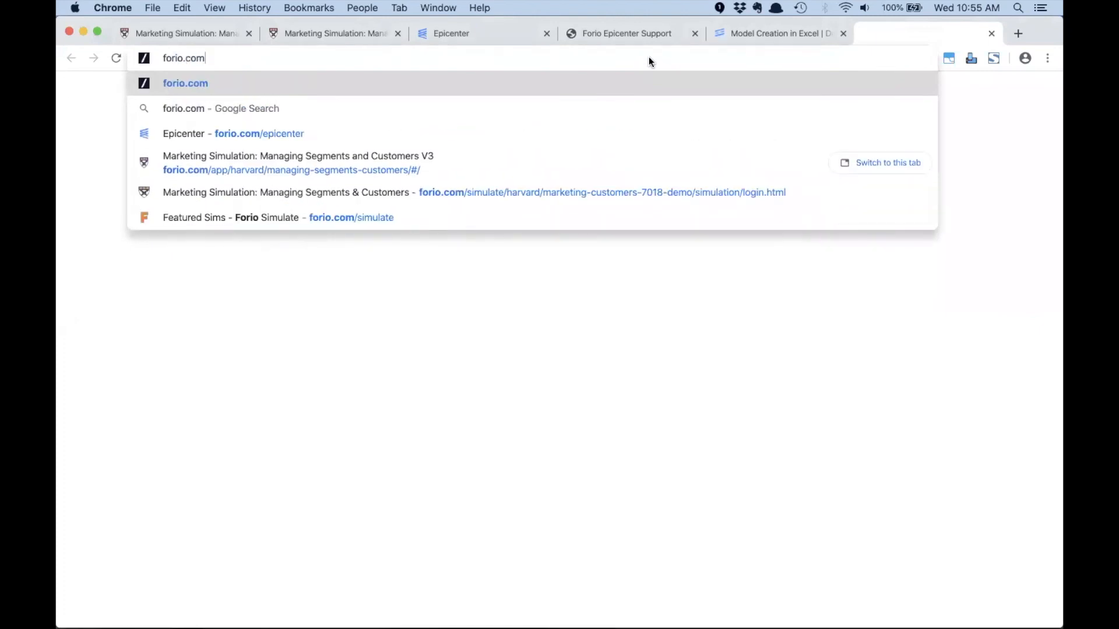
pyautogui.press('Return')
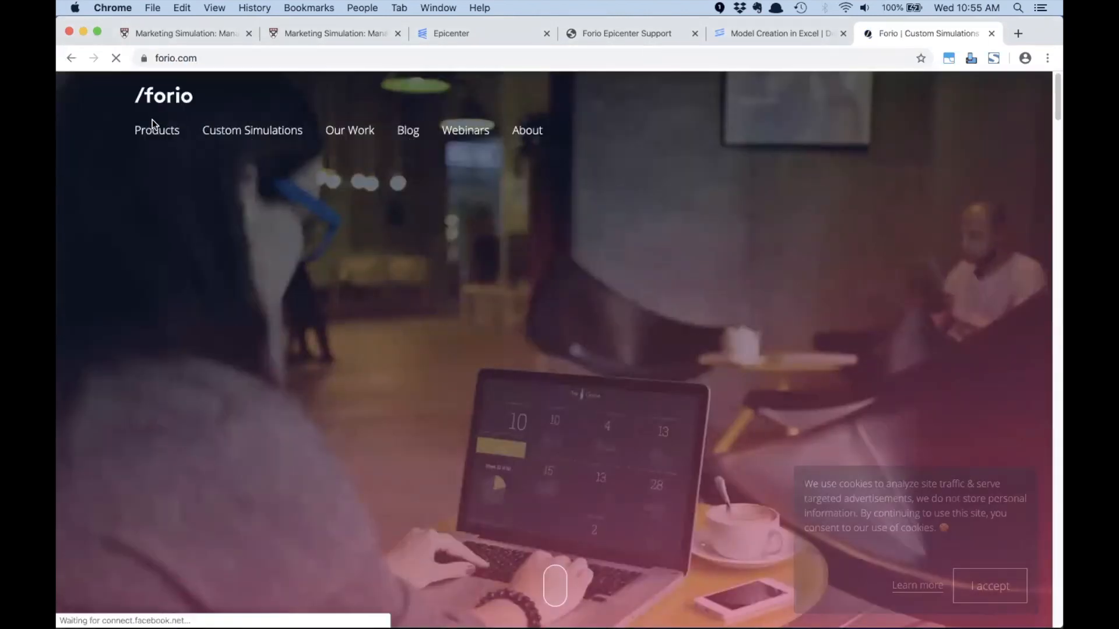
# - Open the Epicenter product's pricing page and examine the plan feature comparison for prices, number of projects and end users
pyautogui.moveTo(152, 125)
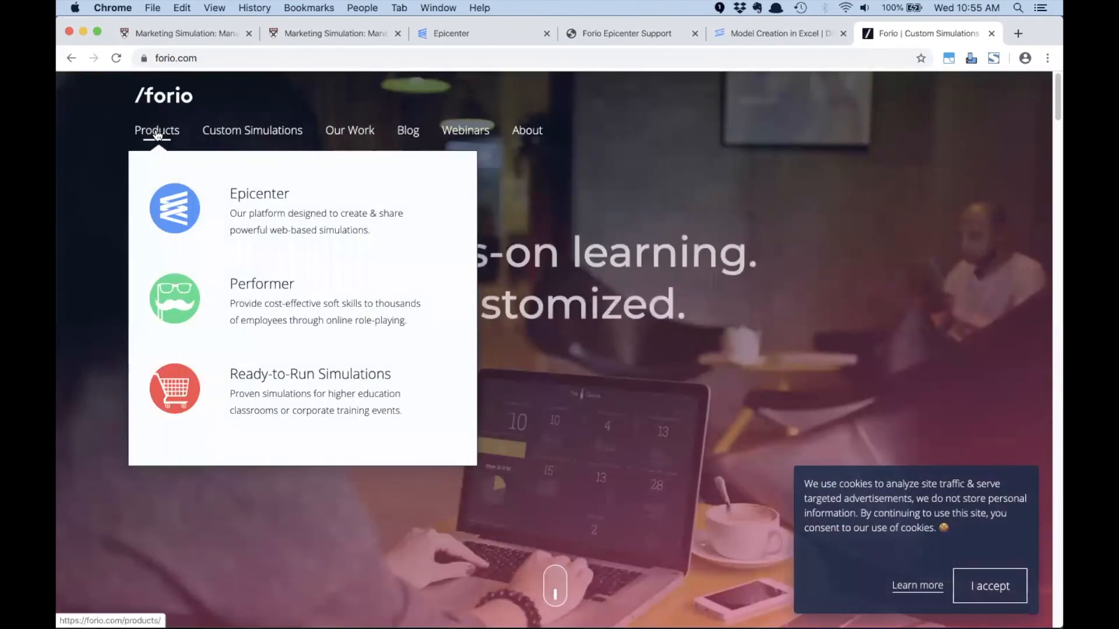
pyautogui.click(261, 217)
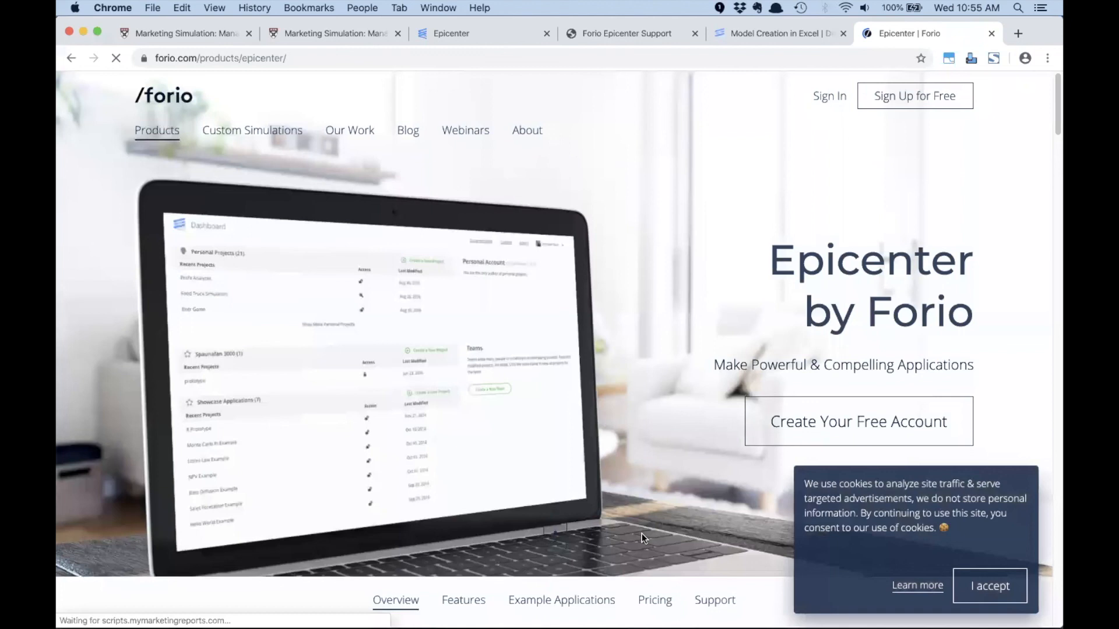
pyautogui.click(653, 602)
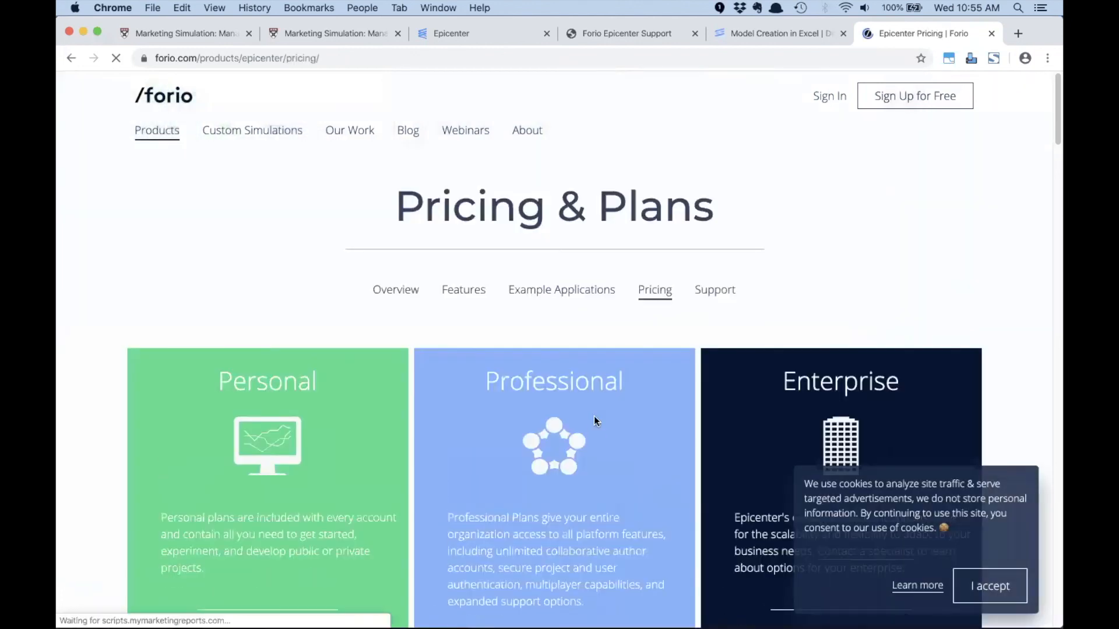
pyautogui.scroll(-10, 583, 397)
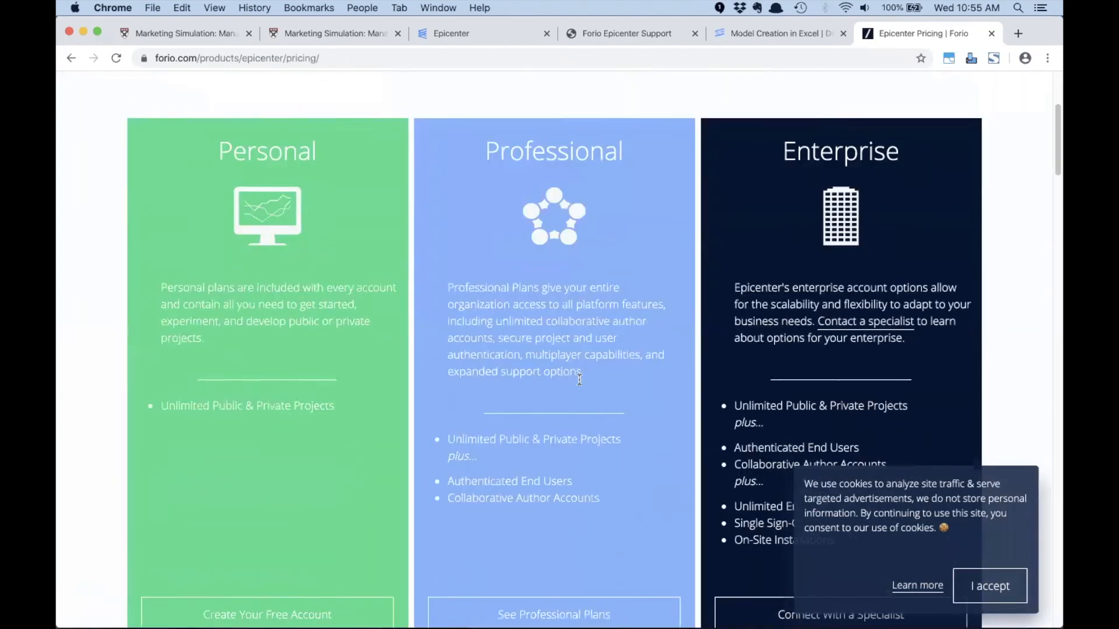
pyautogui.scroll(-6, 580, 380)
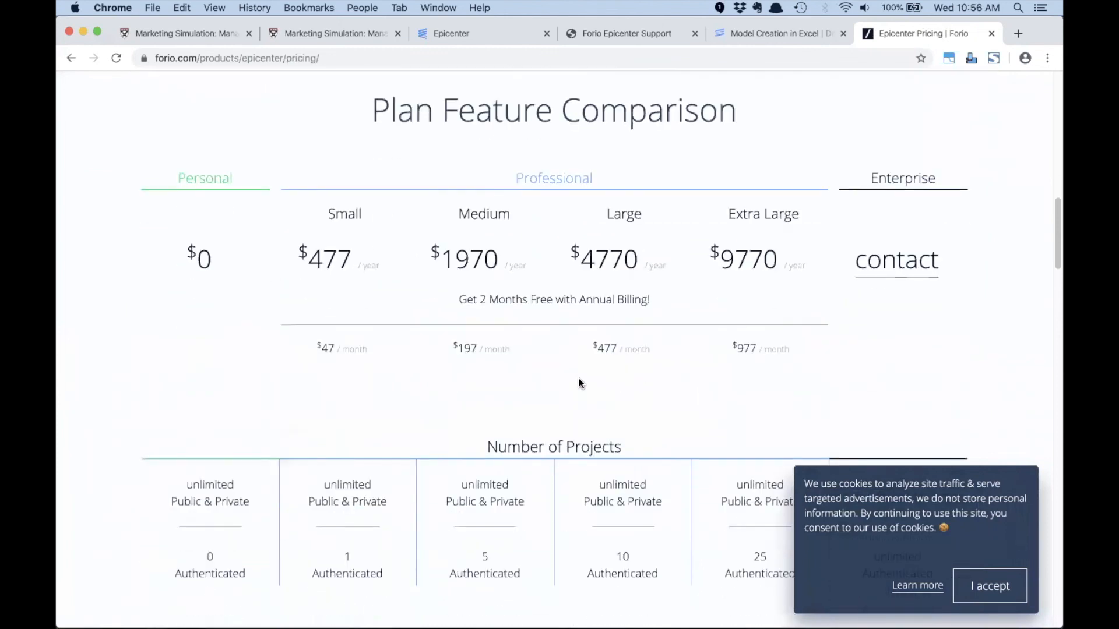
pyautogui.scroll(1, 578, 378)
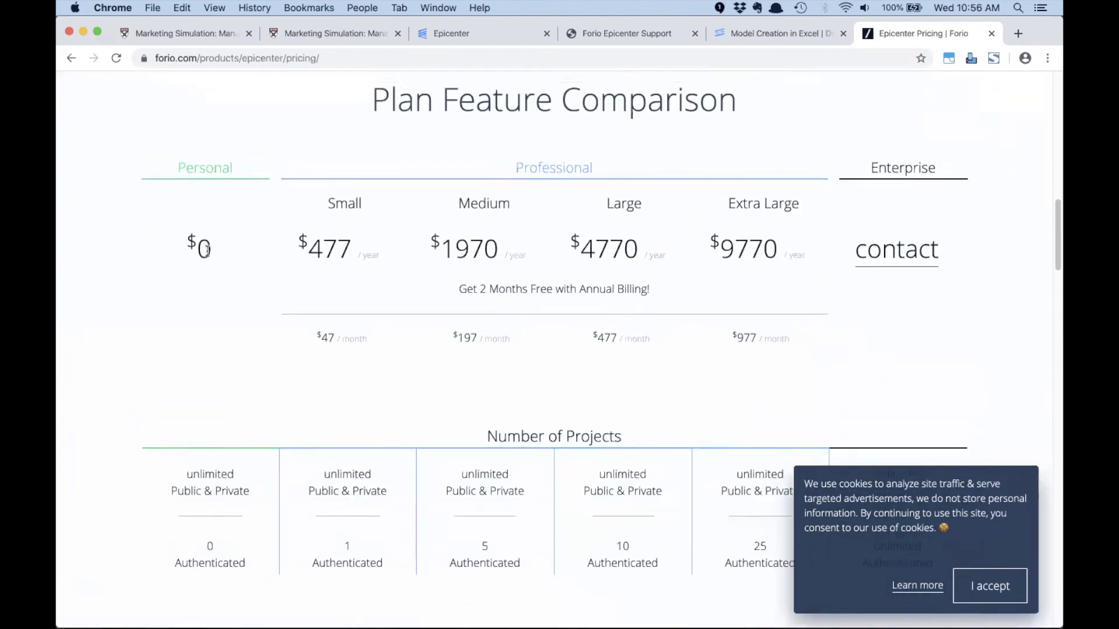
pyautogui.scroll(-2, 208, 288)
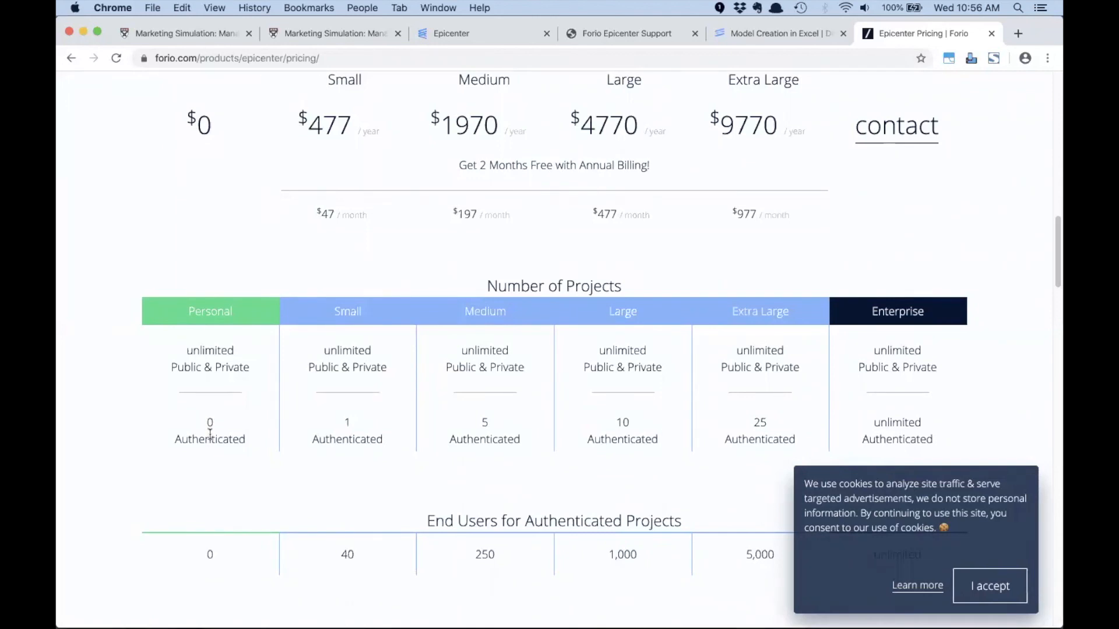
pyautogui.scroll(1, 206, 410)
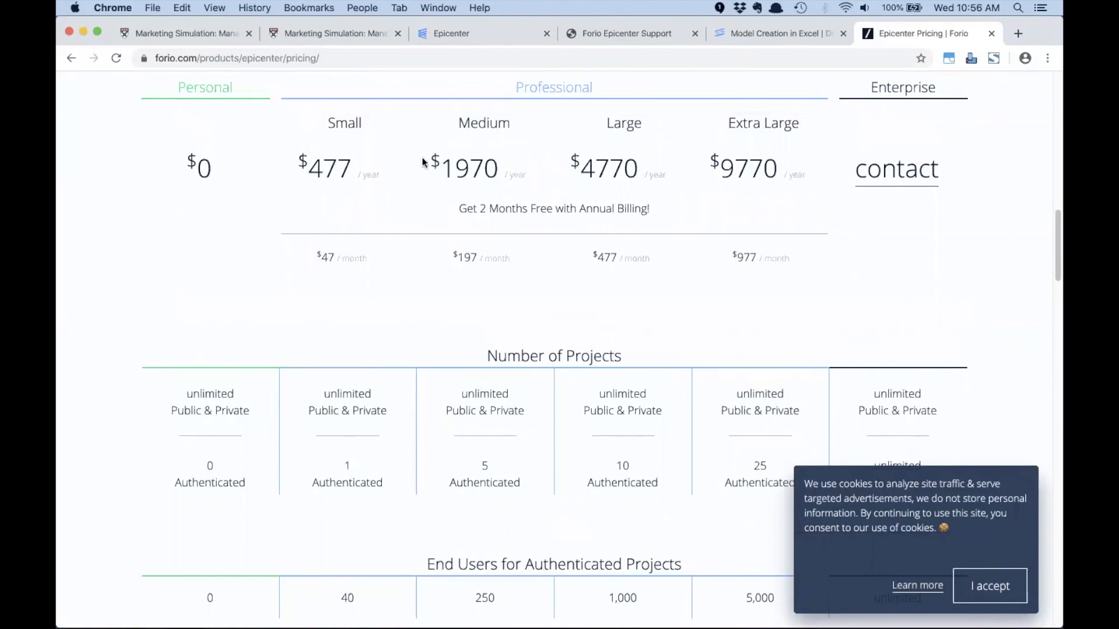
pyautogui.scroll(-1, 357, 388)
pyautogui.scroll(-3, 352, 461)
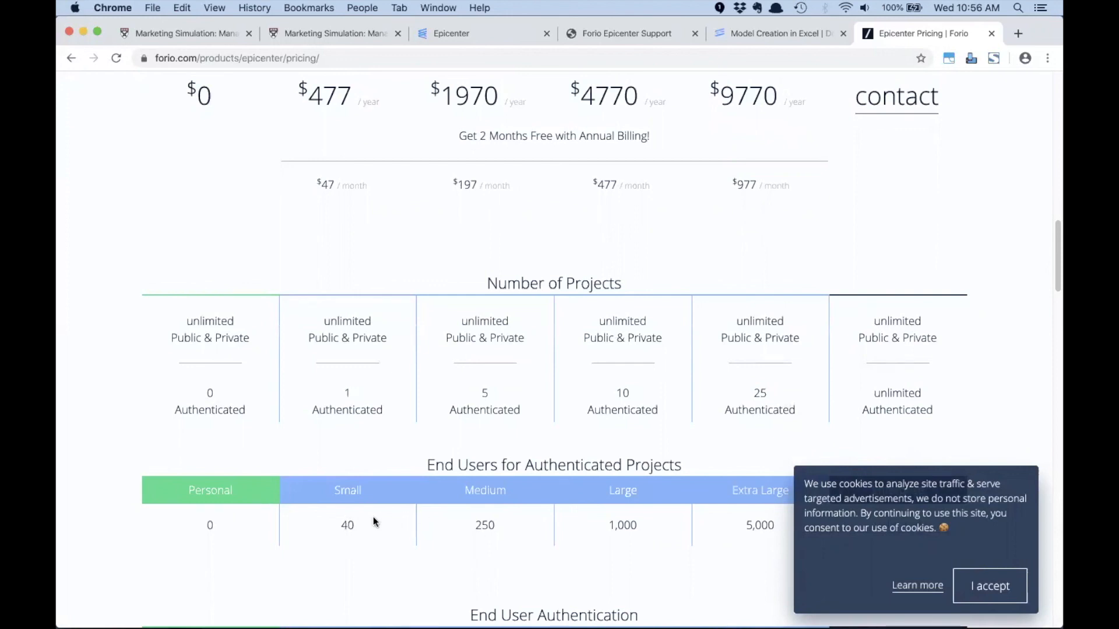
# - Compare the end-user and authenticated-project limits of the Professional plans, accepting the site's cookie notice
pyautogui.moveTo(342, 523); pyautogui.dragTo(359, 528)
pyautogui.doubleClick(487, 525)
pyautogui.doubleClick(766, 524)
pyautogui.click(992, 585)
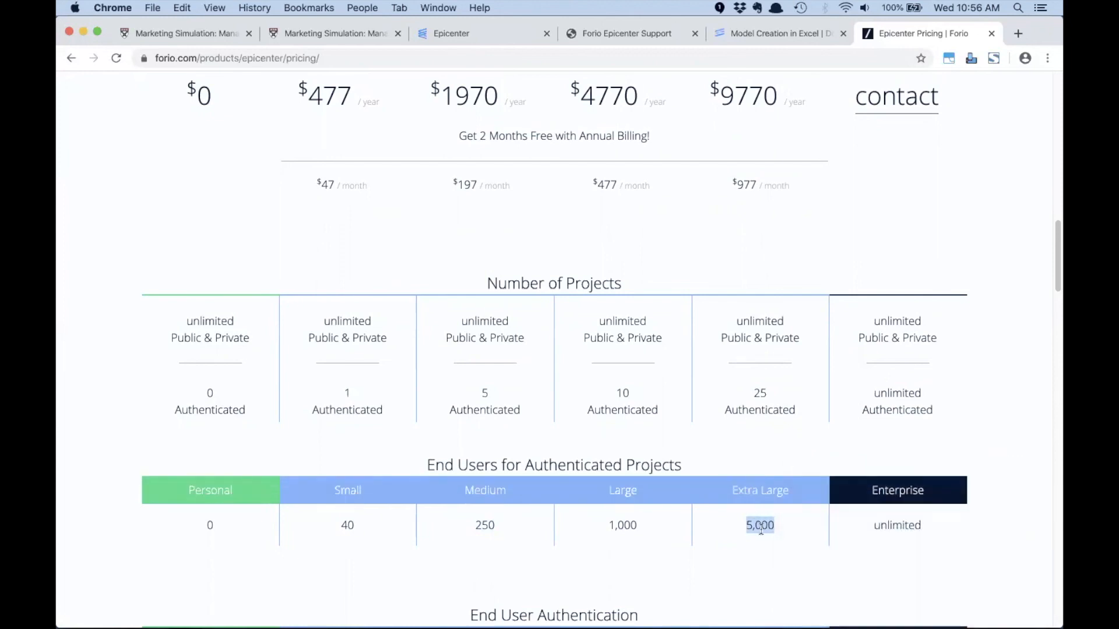
pyautogui.scroll(3, 833, 415)
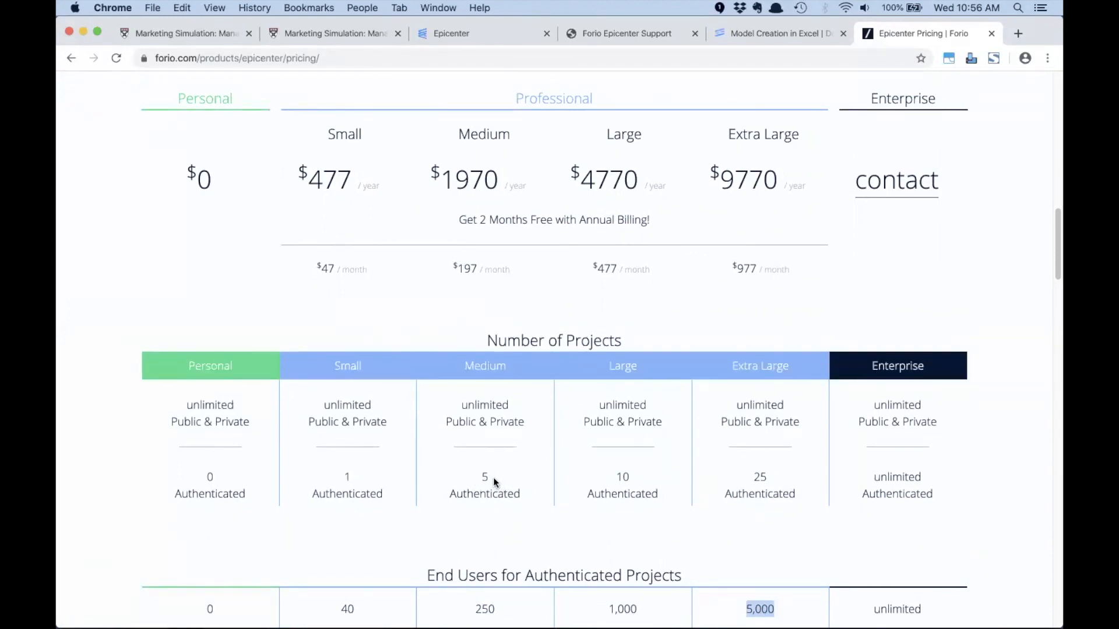
pyautogui.doubleClick(376, 478)
pyautogui.click(555, 489)
# - Return to Epicenter, open the sims team page, and check the team's total number of projects
pyautogui.click(492, 27)
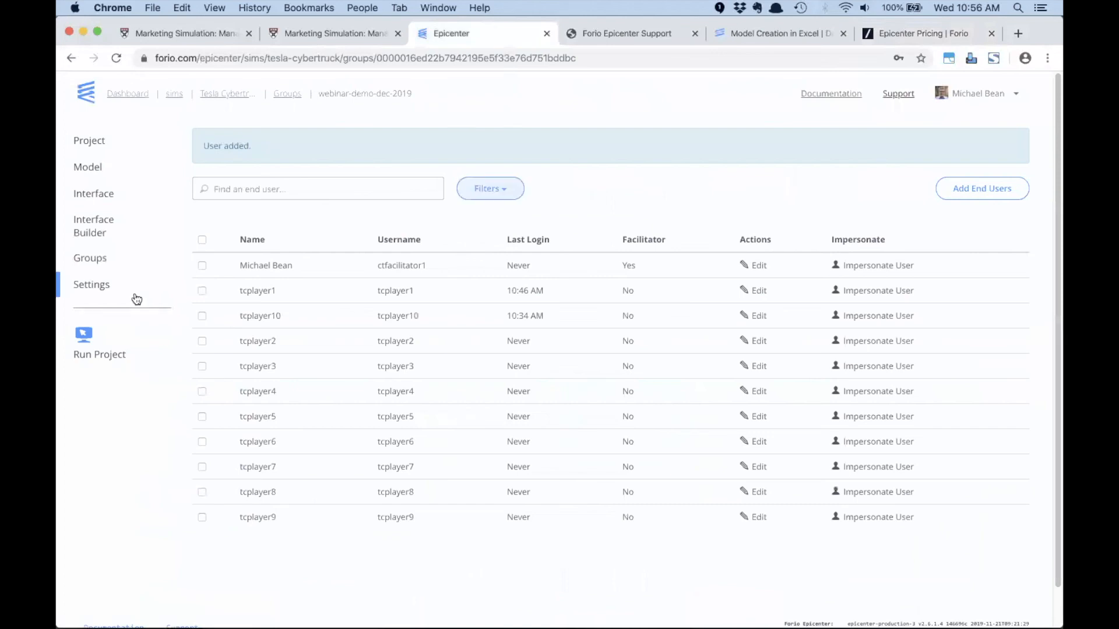
pyautogui.click(172, 98)
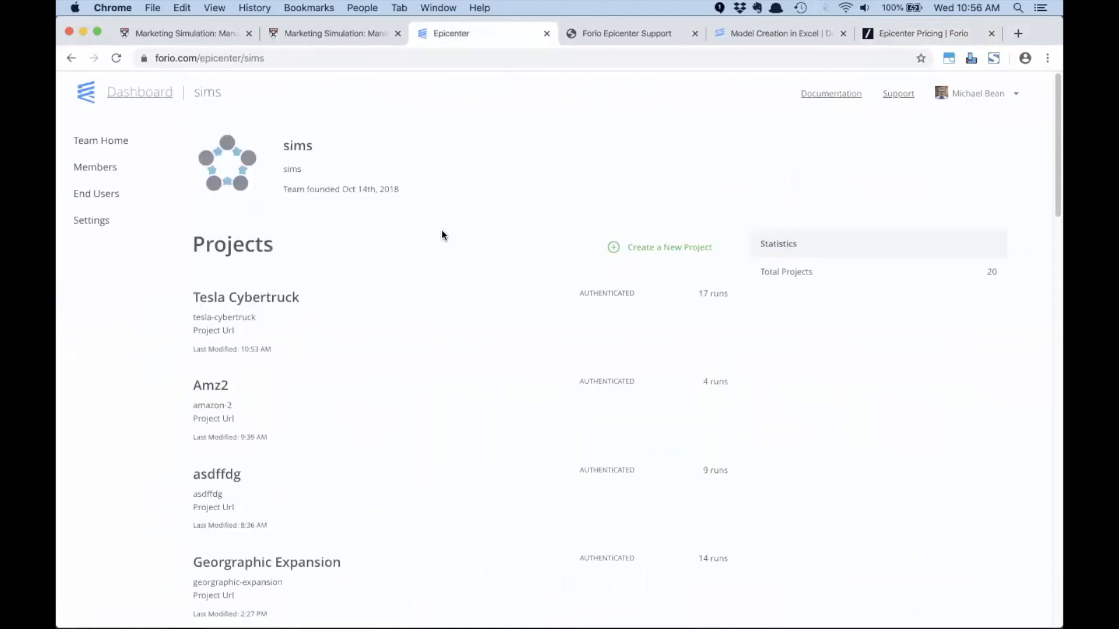
pyautogui.moveTo(770, 271); pyautogui.dragTo(1003, 274)
pyautogui.click(1002, 274)
# - Start adding a page in the Tesla Cybertruck project's Interface Builder, with the page type Combination Input & Output Pages
pyautogui.click(268, 298)
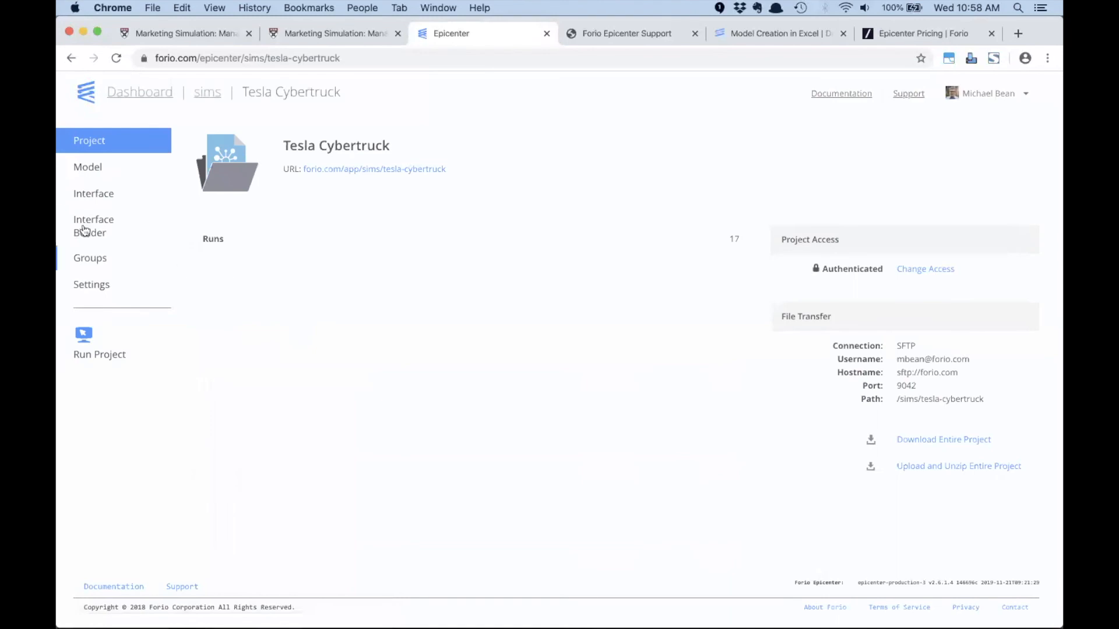
pyautogui.click(86, 229)
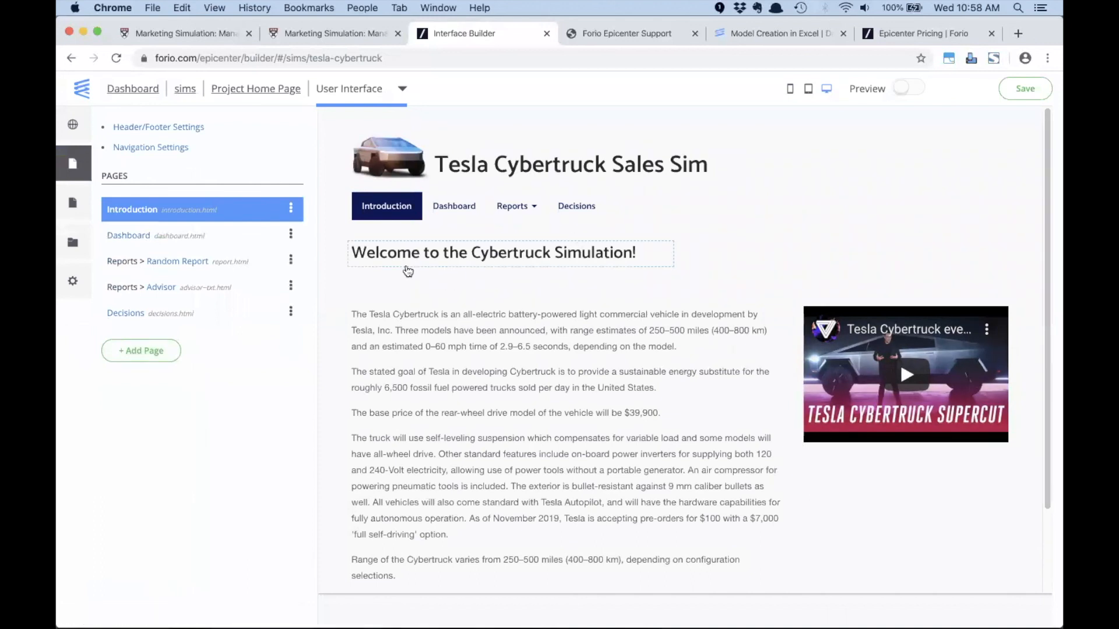
pyautogui.click(141, 350)
pyautogui.click(515, 179)
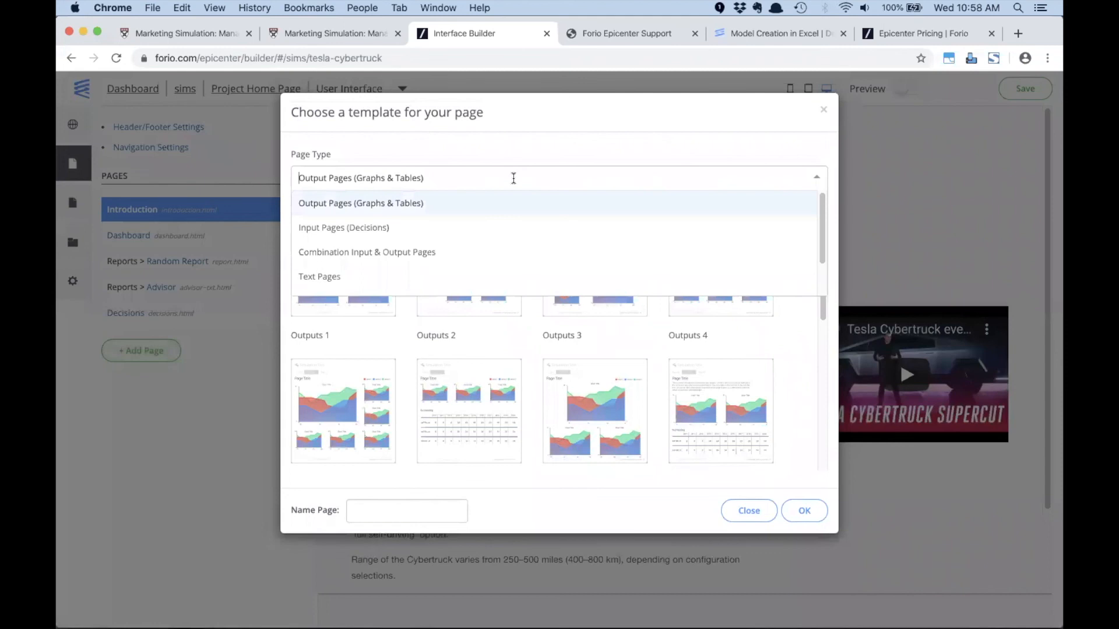
pyautogui.click(458, 252)
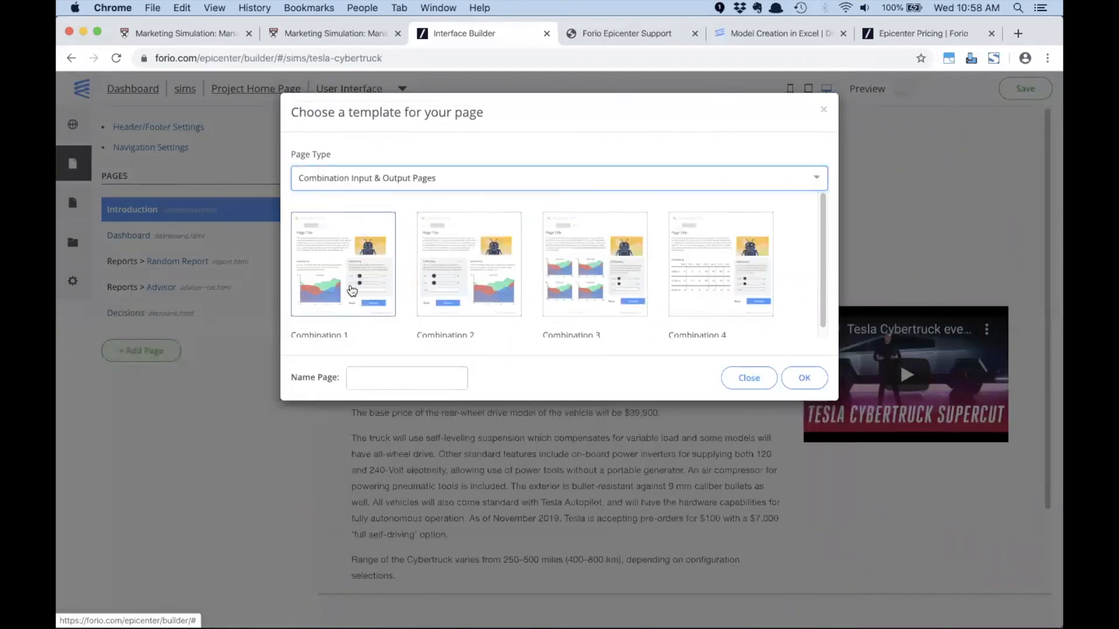